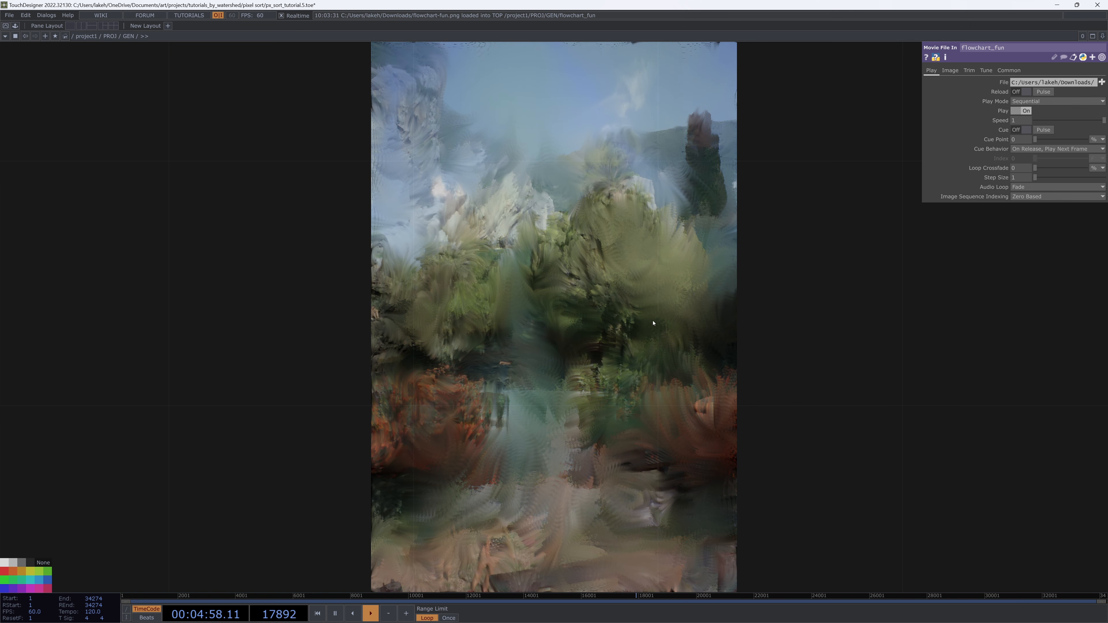
pyautogui.scroll(1, 647, 321)
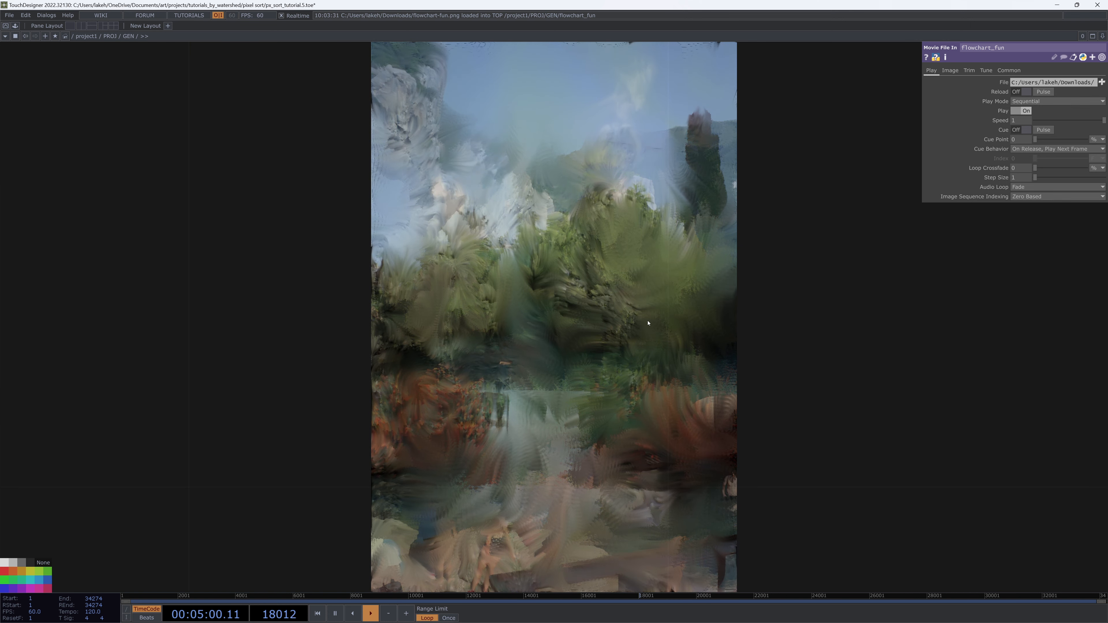
pyautogui.scroll(-3, 648, 321)
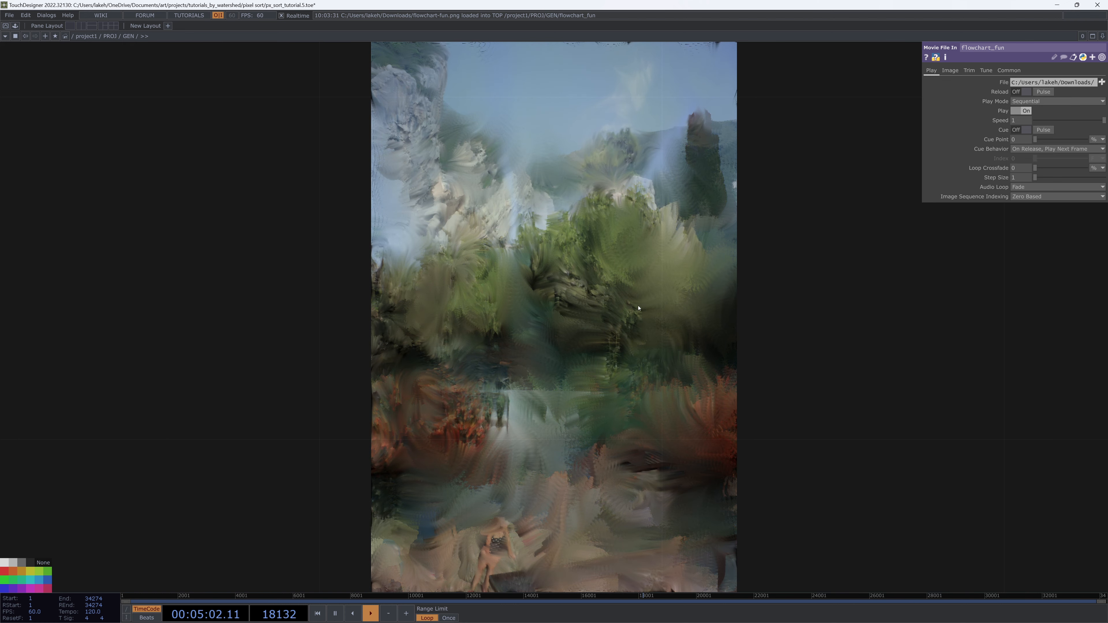
pyautogui.scroll(-11, 616, 319)
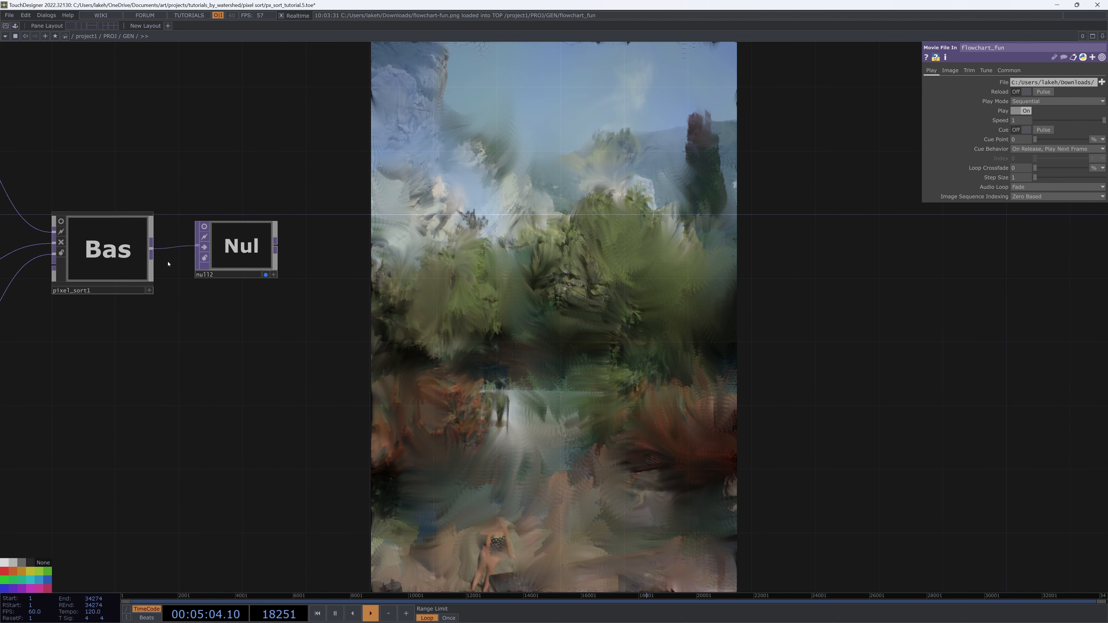
# Select pixel_sort1 and toggle its Lookup Sort Direction and Res From Input switches, restoring both afterwards to compare
pyautogui.click(136, 263)
pyautogui.scroll(3, 456, 274)
pyautogui.scroll(5, 456, 273)
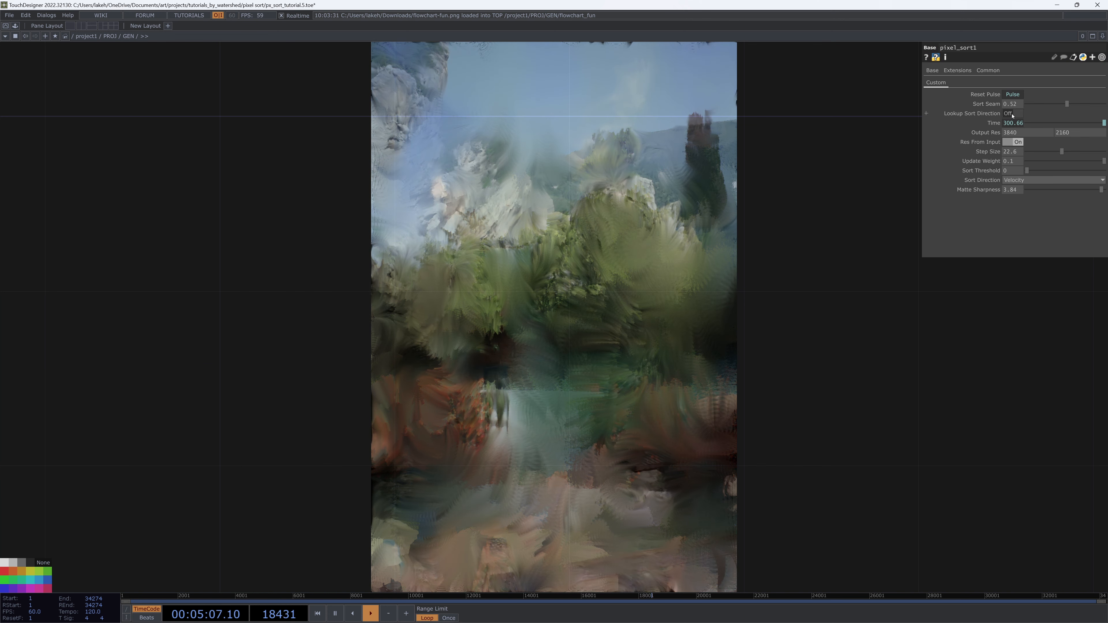
pyautogui.click(1011, 114)
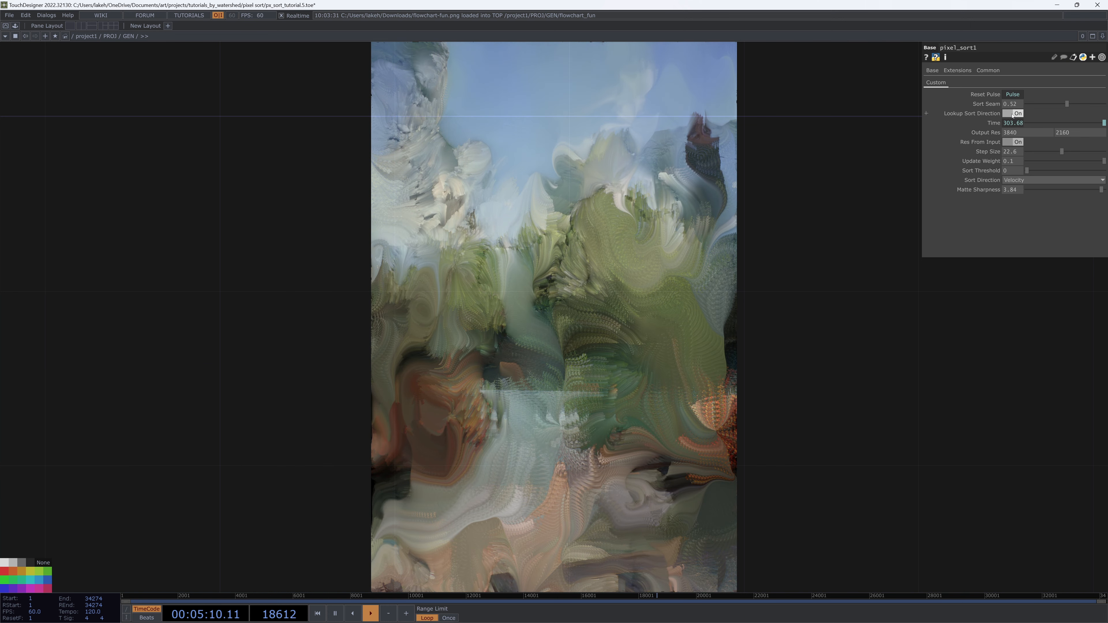
pyautogui.click(1011, 114)
pyautogui.click(1012, 114)
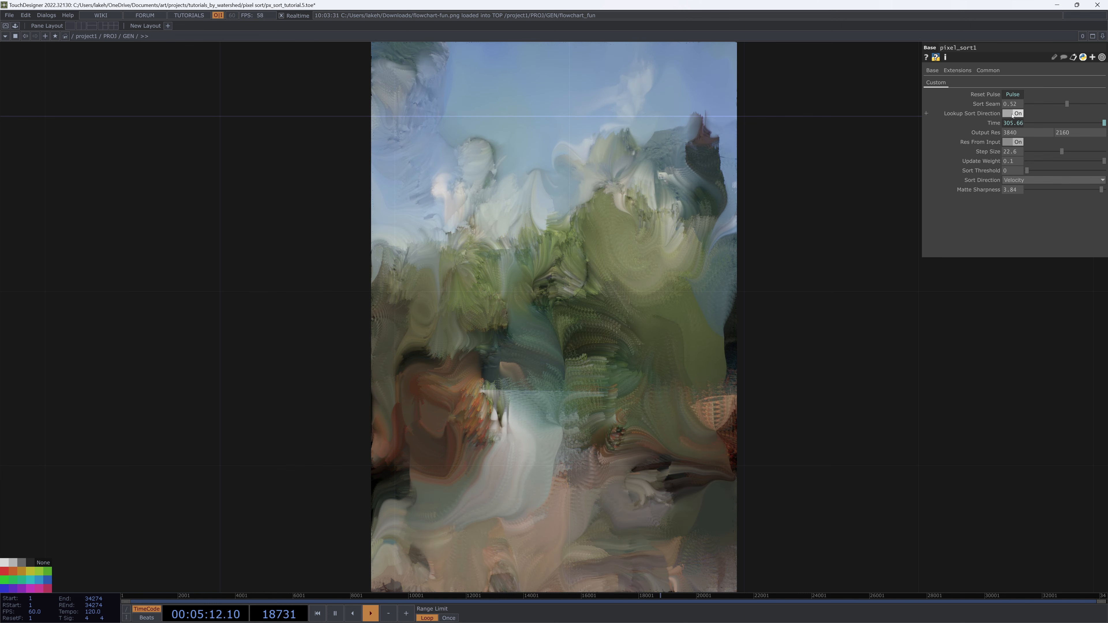
pyautogui.click(1012, 114)
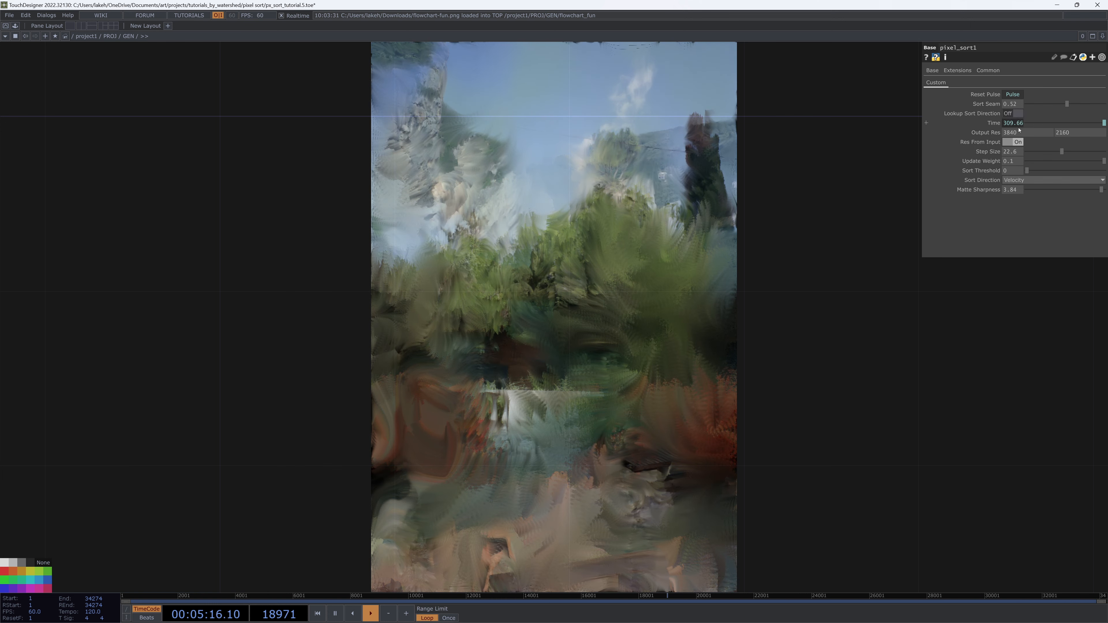
pyautogui.click(1017, 142)
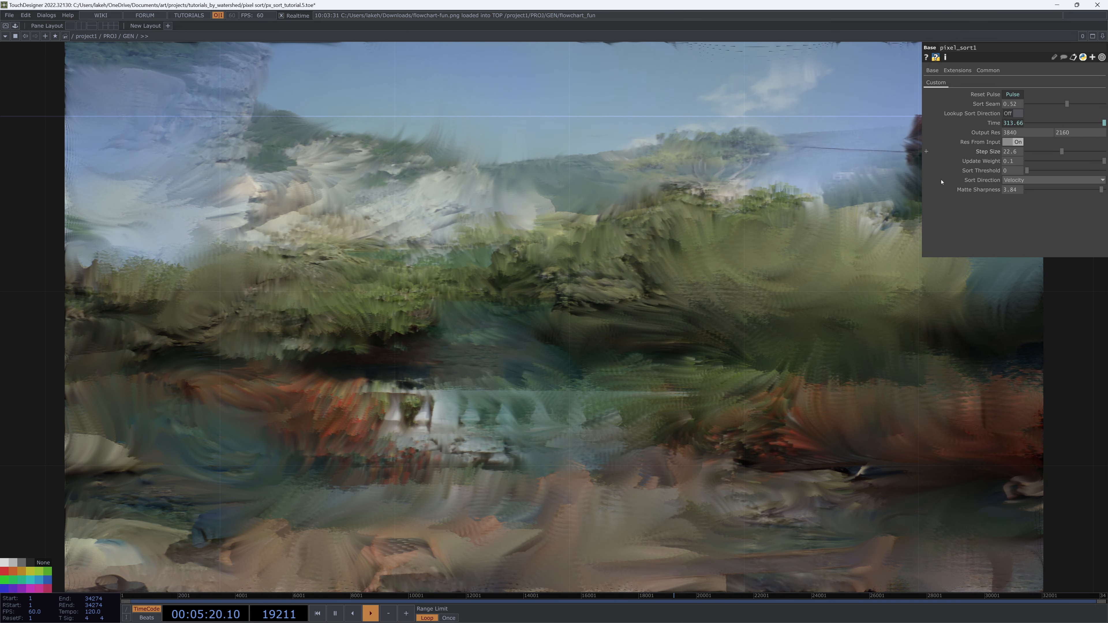
pyautogui.click(1008, 143)
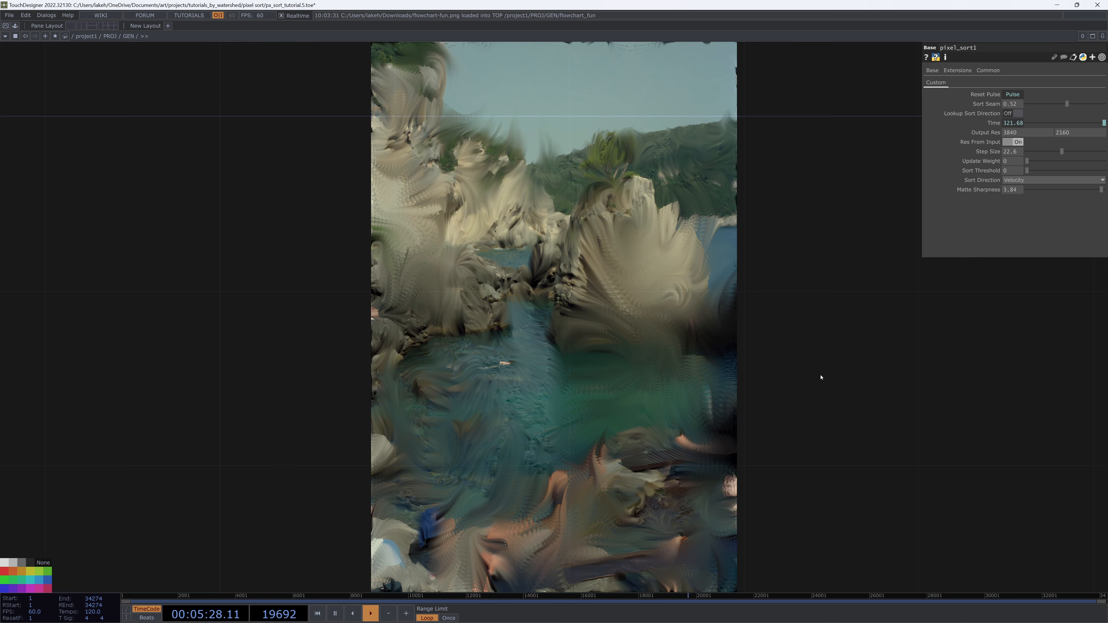
# Raise pixel_sort1's Update Weight with its slider
pyautogui.moveTo(1055, 165); pyautogui.dragTo(1104, 163)
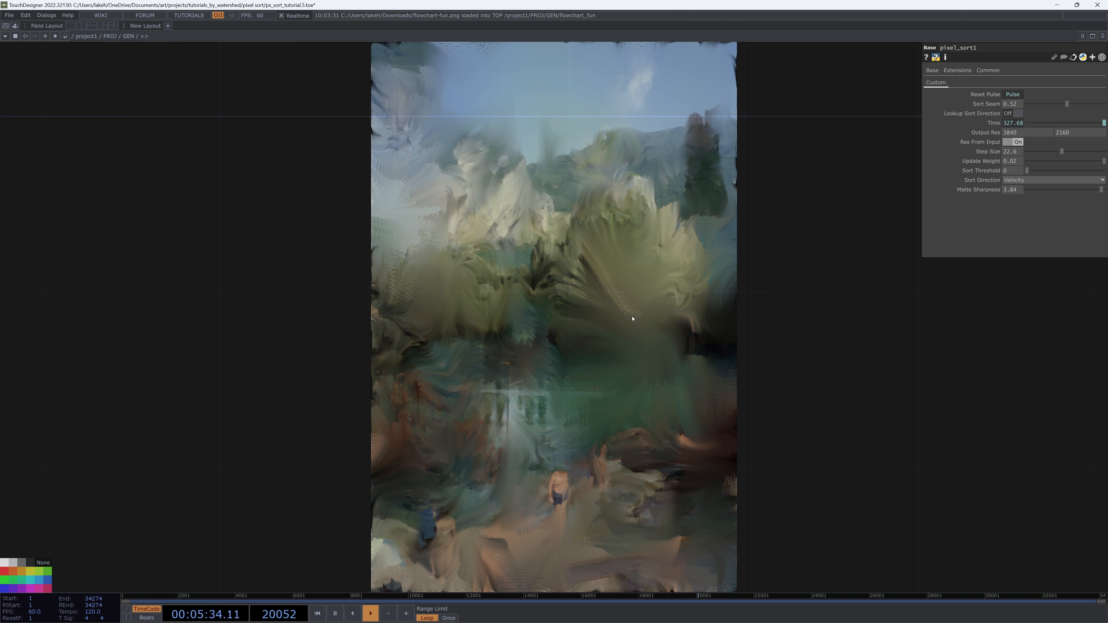
# Select the moviefilein1, pixel_sort2 and null1 chain and move it beside null12 in the network
pyautogui.scroll(-6, 697, 282)
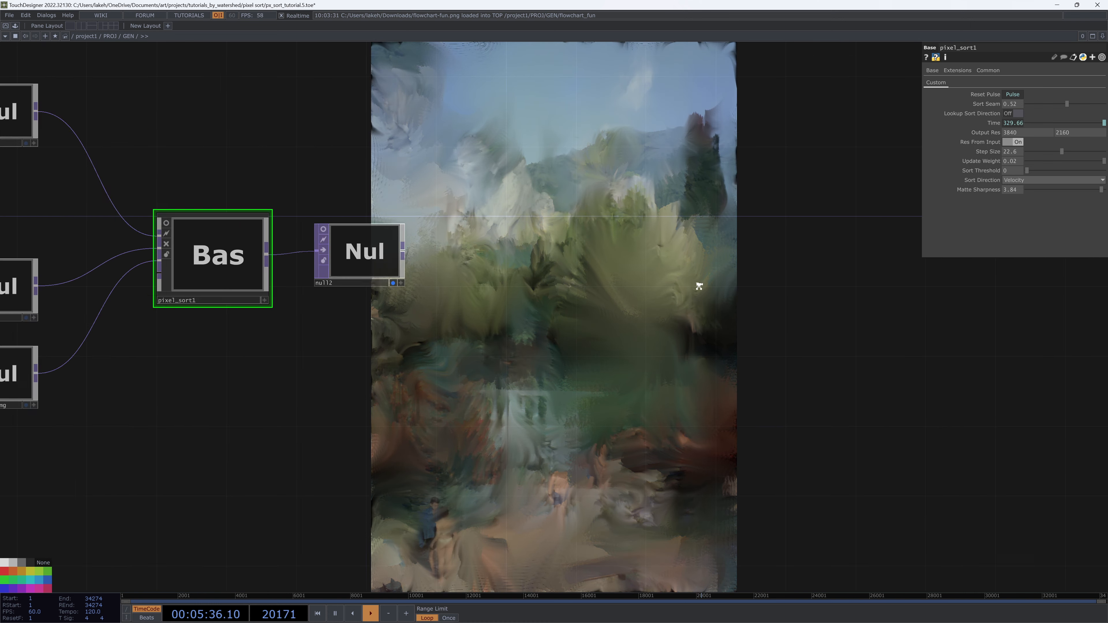
pyautogui.moveTo(523, 327); pyautogui.dragTo(522, 426)
pyautogui.scroll(2, 522, 426)
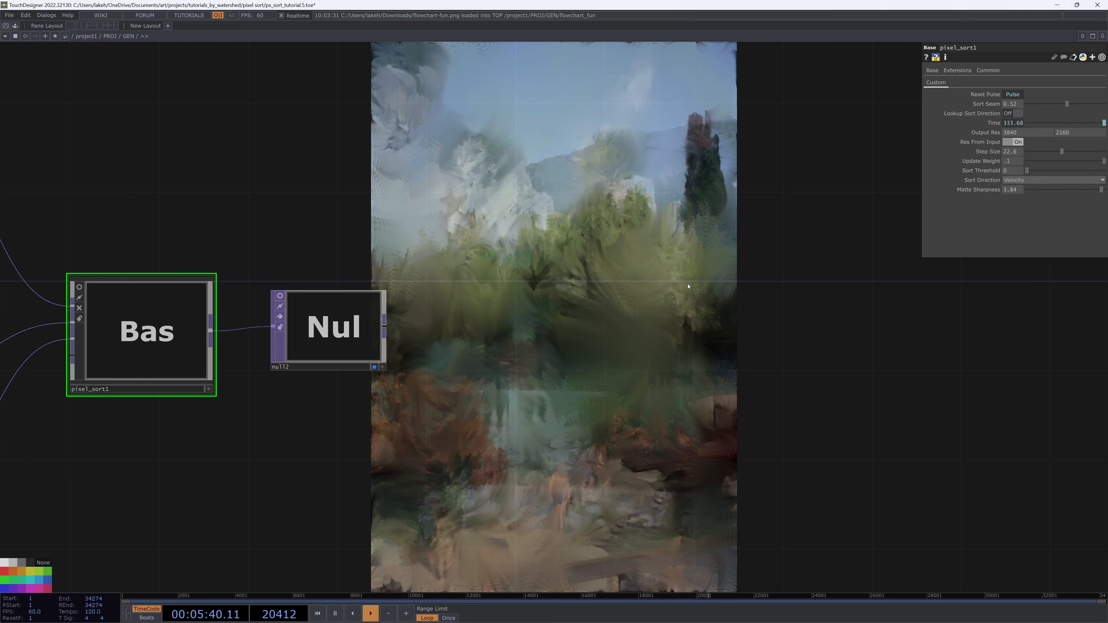
pyautogui.moveTo(567, 316); pyautogui.dragTo(540, 373)
pyautogui.scroll(-5, 552, 321)
pyautogui.scroll(-3, 541, 374)
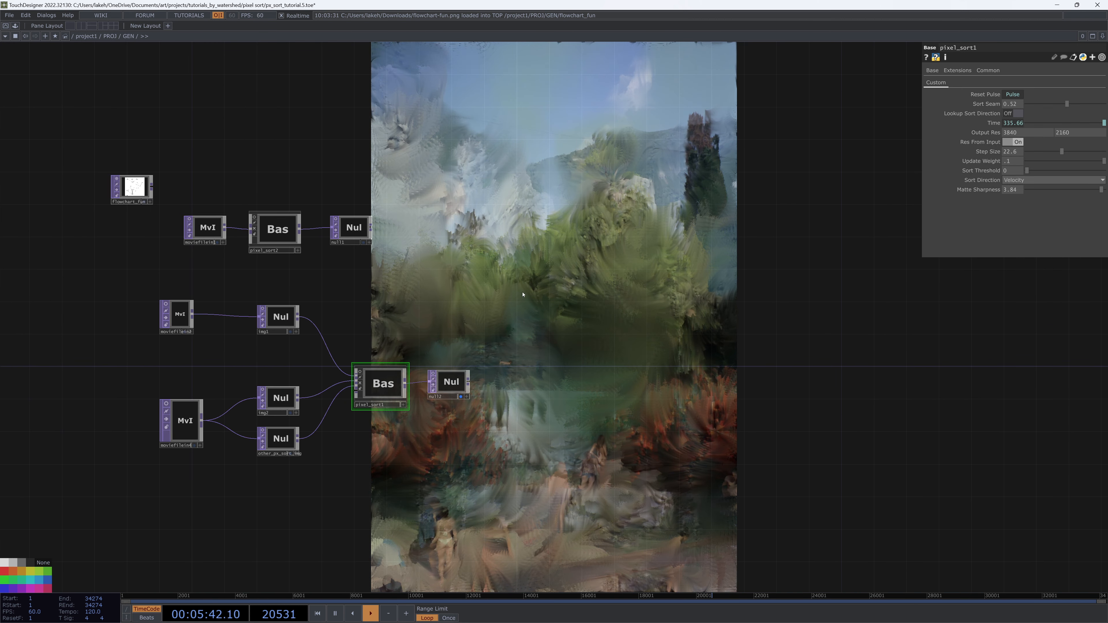
pyautogui.moveTo(494, 298); pyautogui.dragTo(454, 310)
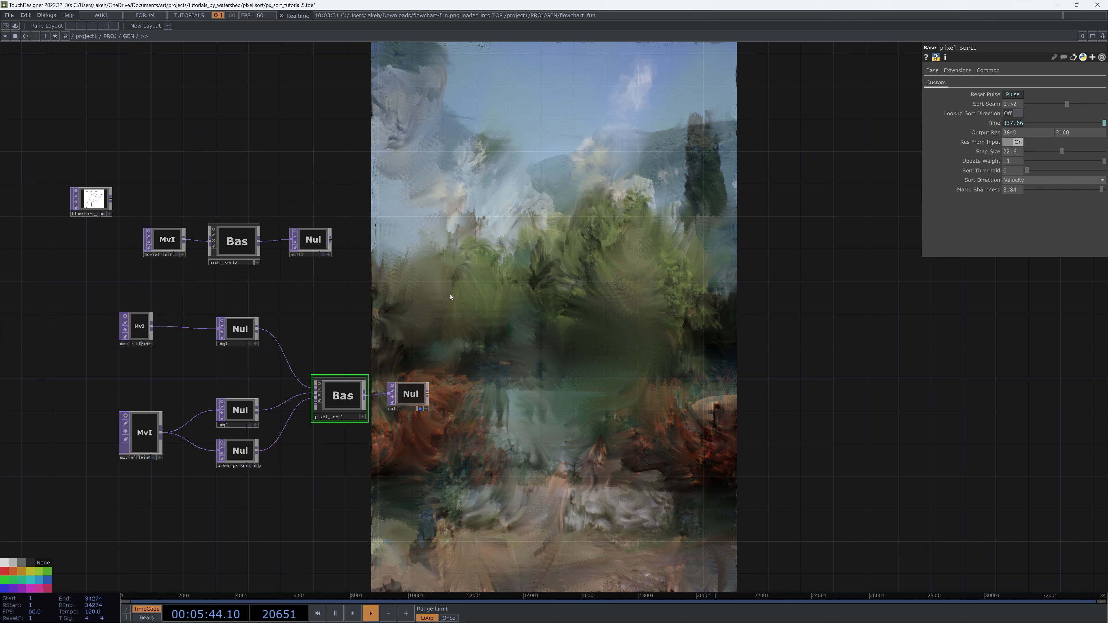
pyautogui.scroll(-4, 583, 331)
pyautogui.moveTo(484, 305); pyautogui.dragTo(284, 264, button='right')
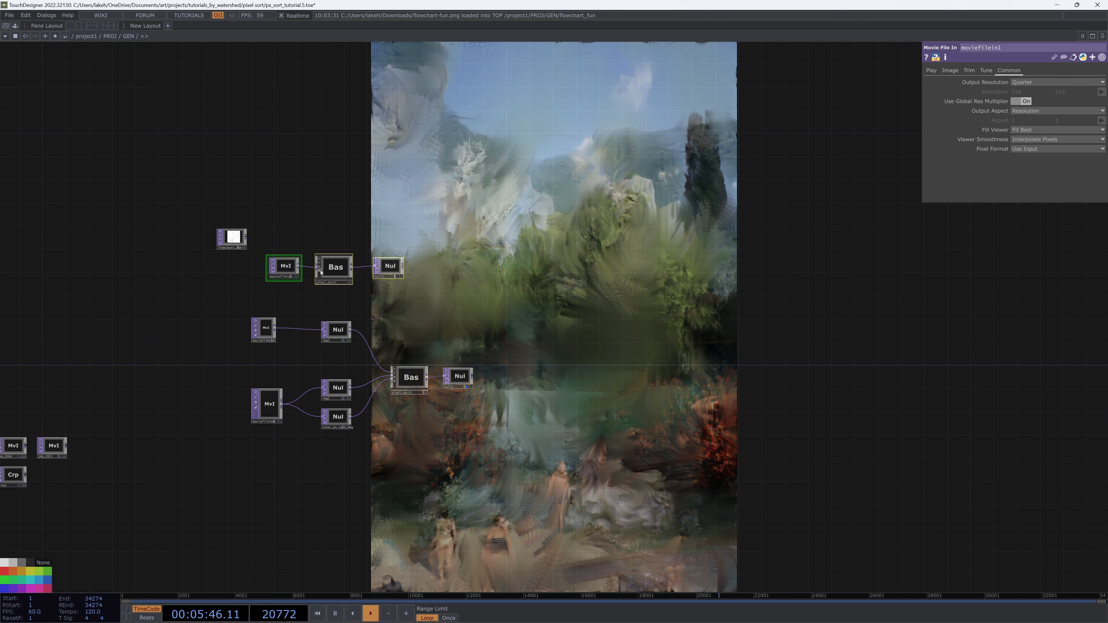
pyautogui.moveTo(320, 272); pyautogui.dragTo(604, 383)
# Select pixel_sort2 and switch off null12's display in the background viewer
pyautogui.scroll(3, 610, 373)
pyautogui.scroll(2, 593, 382)
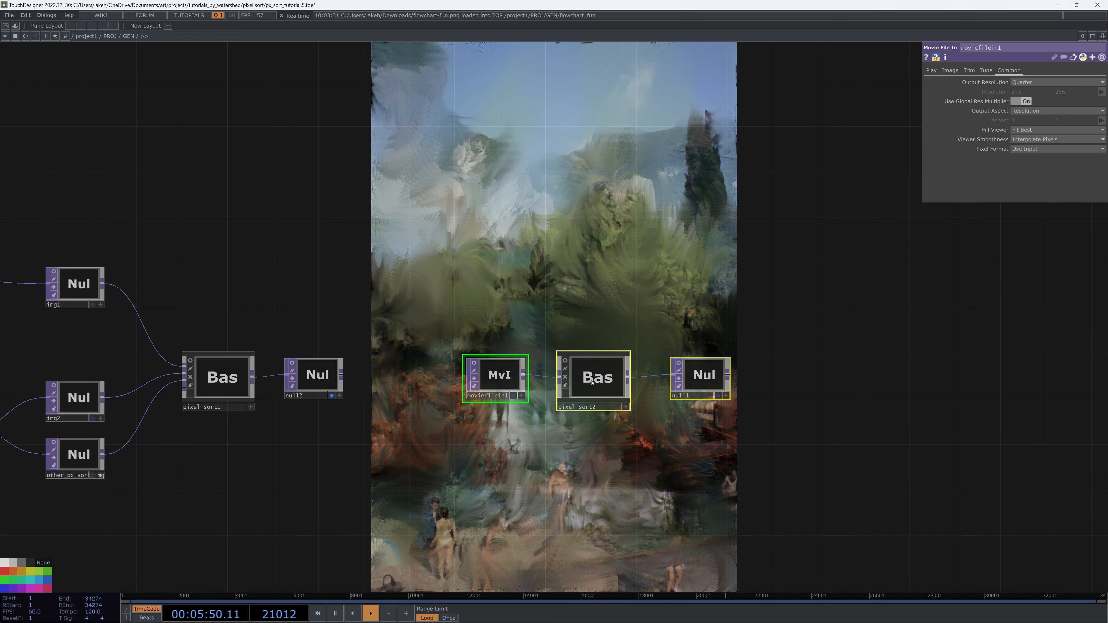
pyautogui.click(591, 382)
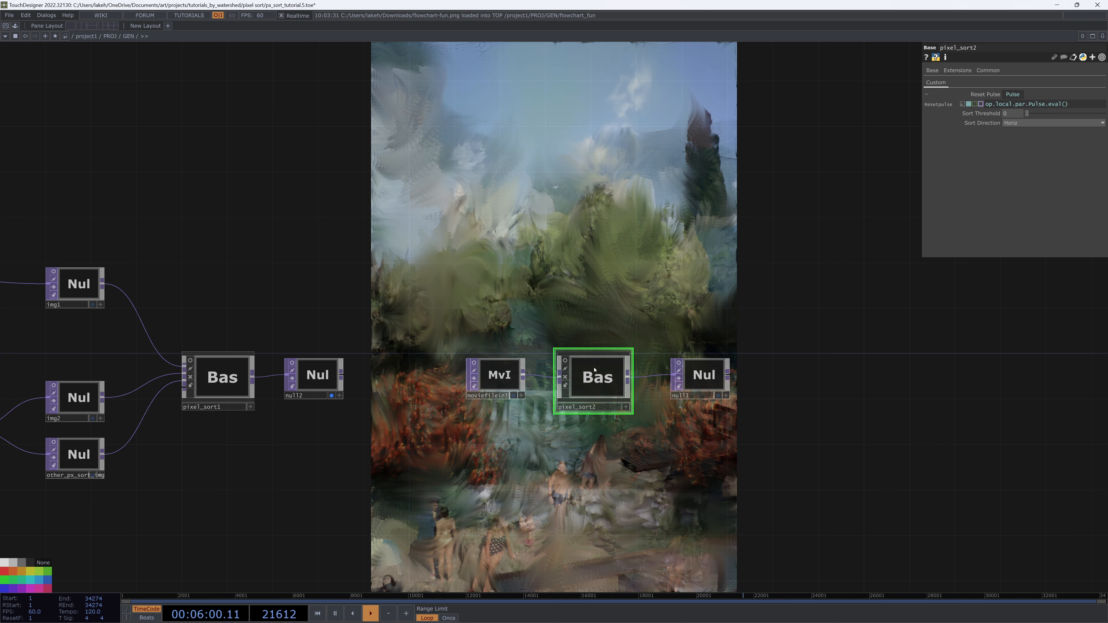
pyautogui.moveTo(607, 273); pyautogui.dragTo(767, 239)
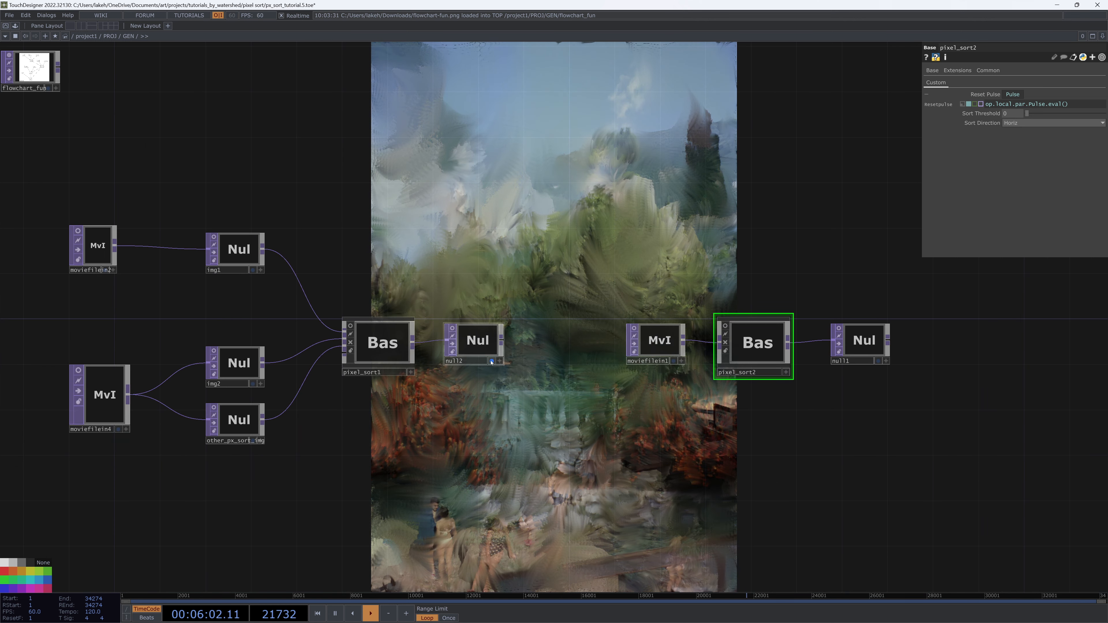
pyautogui.click(491, 361)
# Enter the pixel_sort2 component to work on its internal network
pyautogui.moveTo(501, 414); pyautogui.dragTo(253, 412)
pyautogui.moveTo(542, 386); pyautogui.dragTo(599, 413)
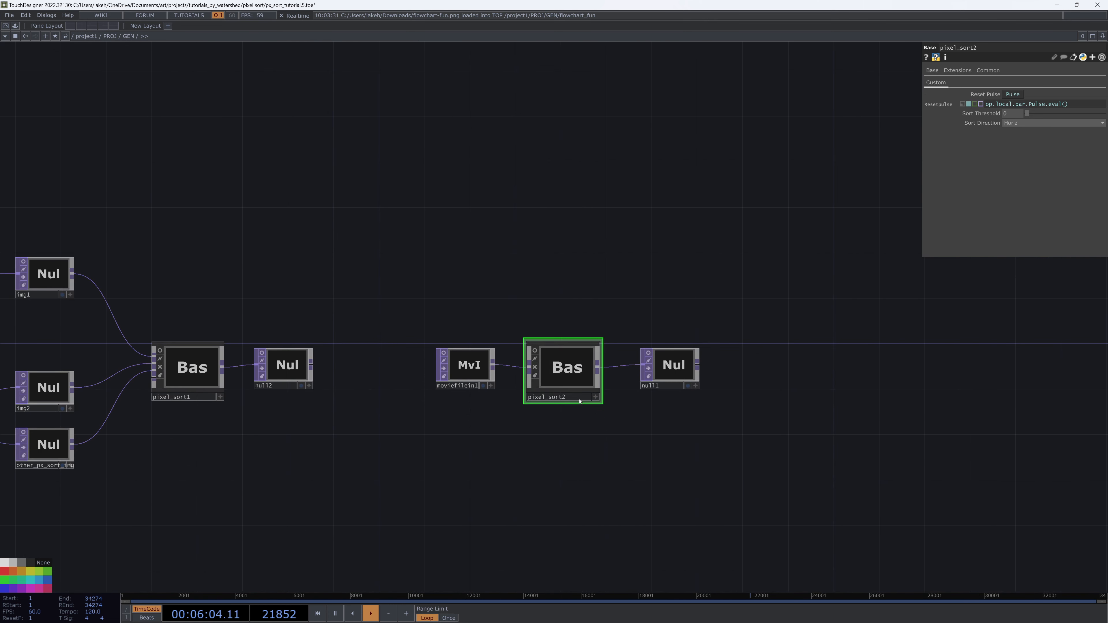
pyautogui.press('i')
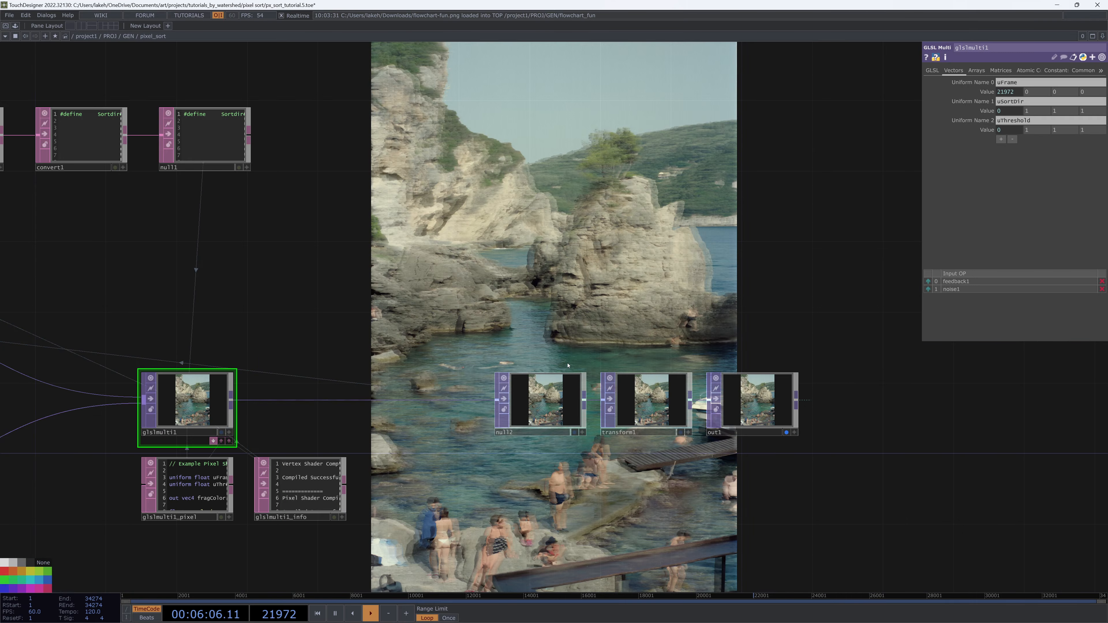
# Rearrange in1, noise1, the GLSL nodes and the output chain into a tidy row inside the component
pyautogui.moveTo(476, 327); pyautogui.dragTo(720, 316)
pyautogui.scroll(-3, 617, 306)
pyautogui.scroll(-3, 716, 311)
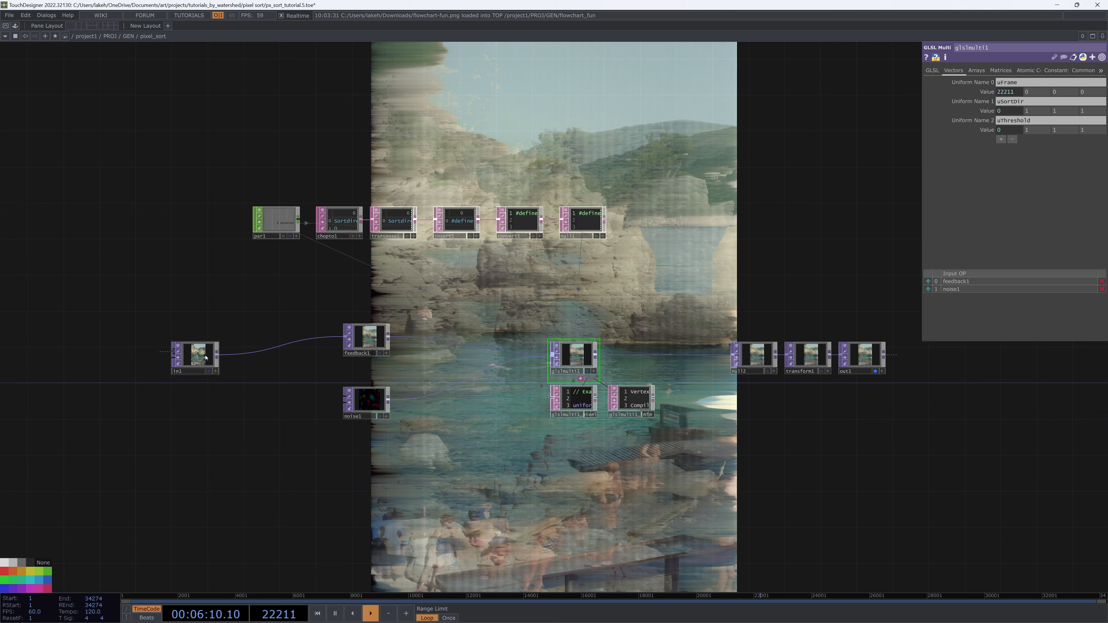
pyautogui.moveTo(206, 357); pyautogui.dragTo(314, 339)
pyautogui.moveTo(368, 406); pyautogui.dragTo(369, 396)
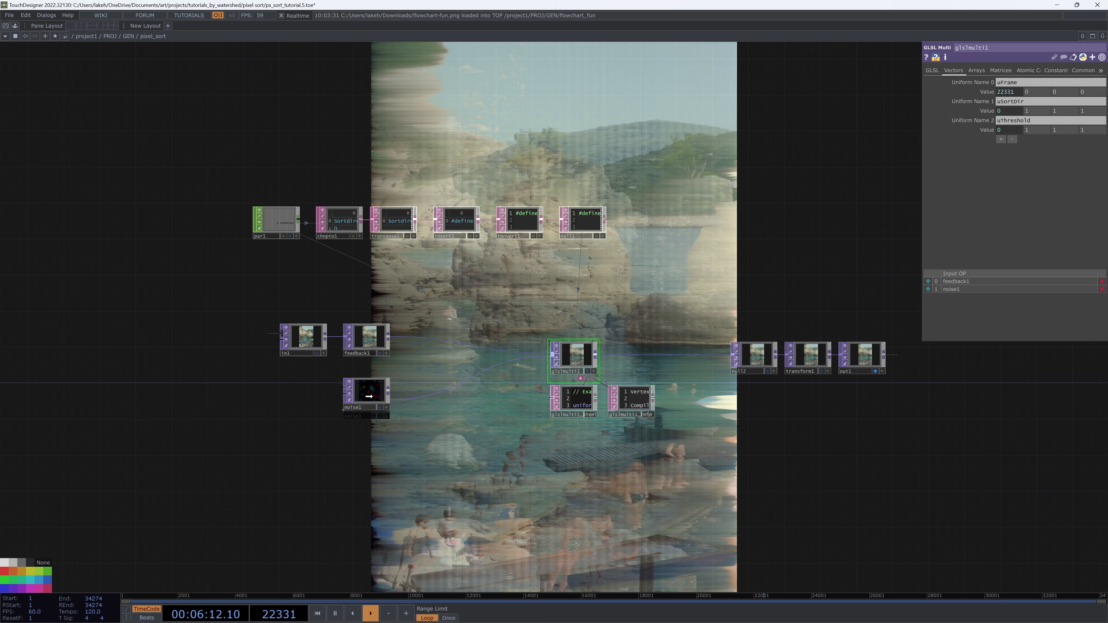
pyautogui.moveTo(610, 404); pyautogui.dragTo(575, 414)
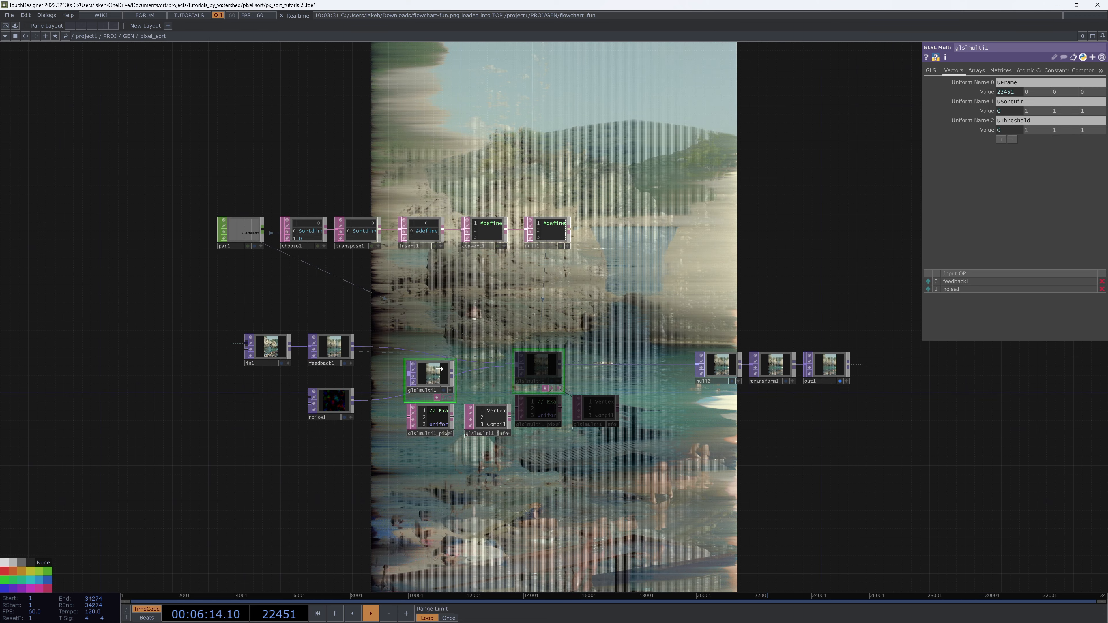
pyautogui.moveTo(738, 354); pyautogui.dragTo(737, 354, button='right')
pyautogui.moveTo(765, 369); pyautogui.dragTo(535, 368)
pyautogui.moveTo(753, 434); pyautogui.dragTo(915, 432)
# Examine the component's network layout and its sorted output in the viewer
pyautogui.scroll(3, 593, 437)
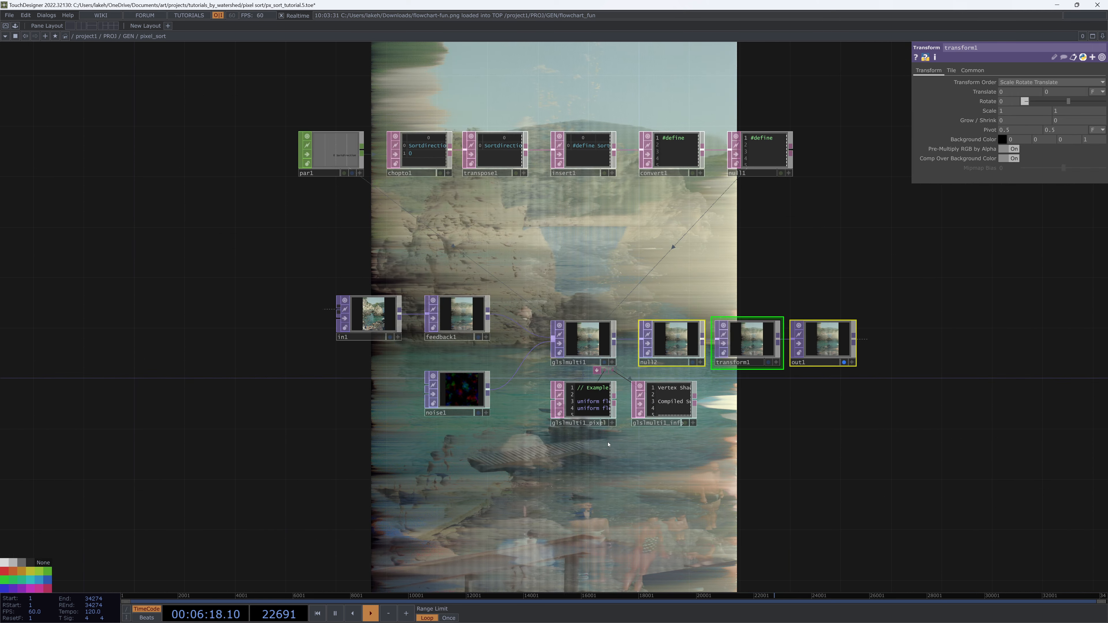
pyautogui.scroll(3, 553, 435)
pyautogui.moveTo(681, 413); pyautogui.dragTo(626, 438)
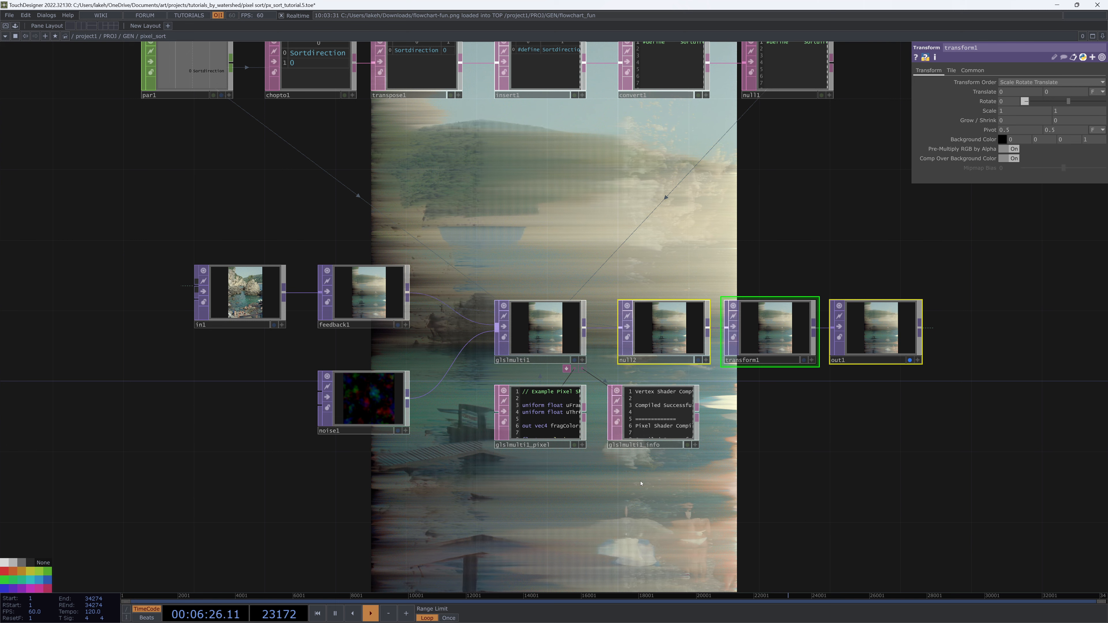
pyautogui.scroll(-6, 641, 483)
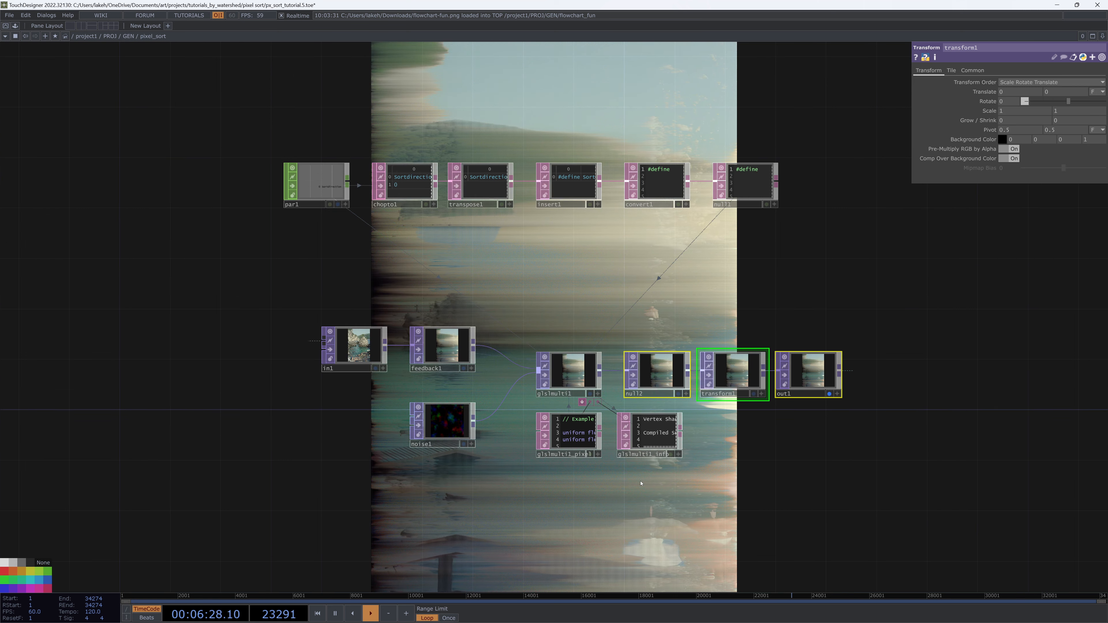
pyautogui.moveTo(763, 451); pyautogui.dragTo(344, 375)
pyautogui.scroll(7, 505, 402)
pyautogui.scroll(7, 503, 401)
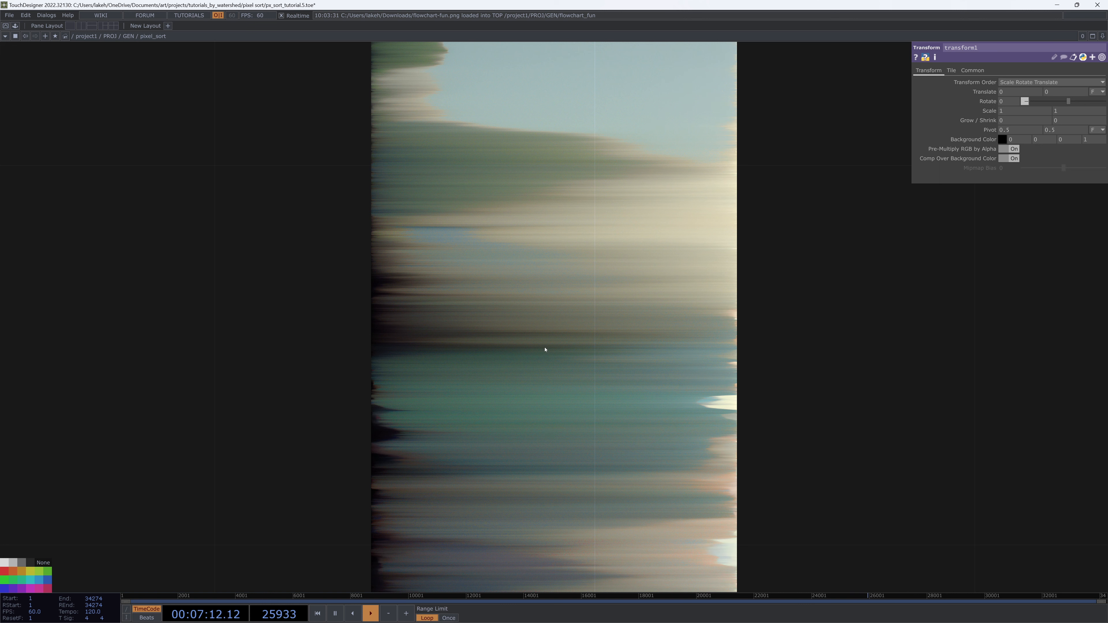
pyautogui.scroll(-6, 543, 347)
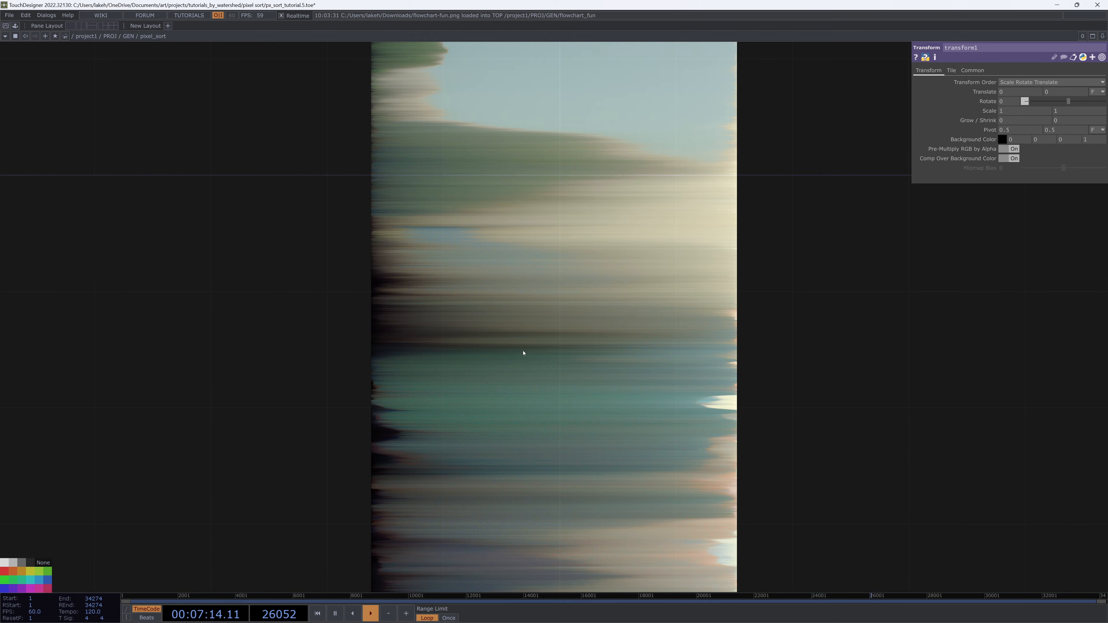
pyautogui.moveTo(449, 358); pyautogui.dragTo(842, 402)
pyautogui.scroll(-3, 842, 403)
pyautogui.moveTo(533, 369); pyautogui.dragTo(922, 418)
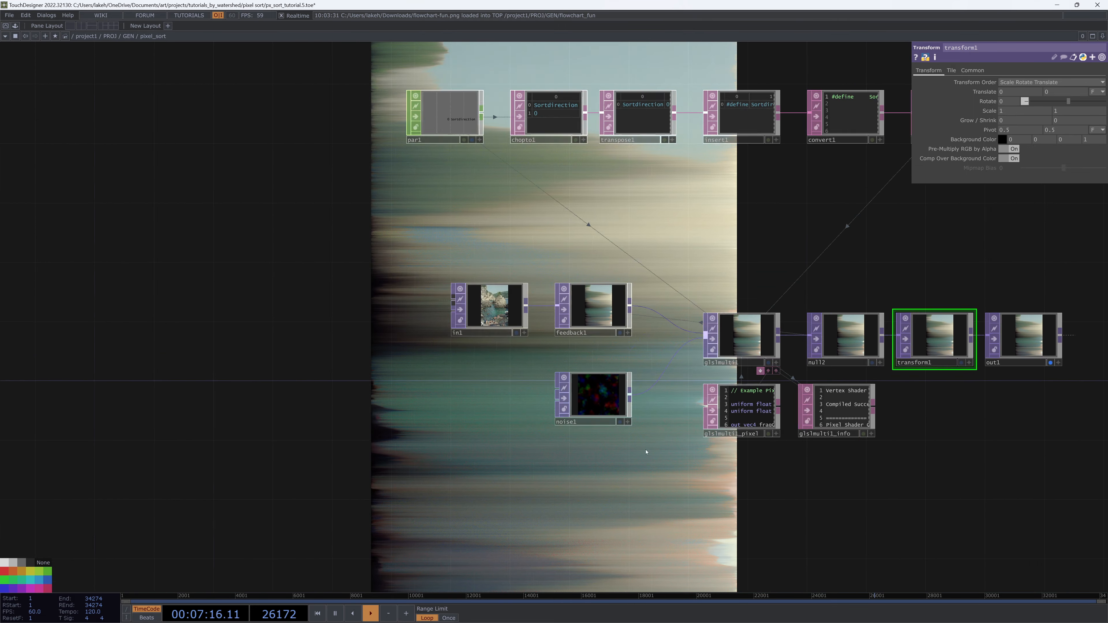
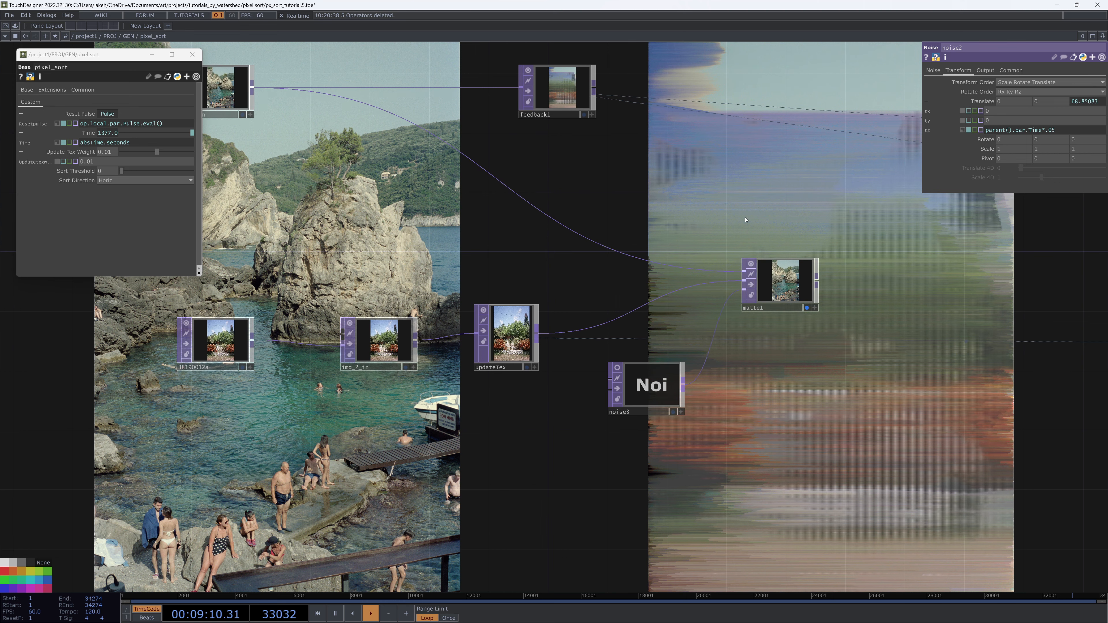
# Select matte1 and set its Matte Channel to Luminance
pyautogui.click(802, 260)
pyautogui.click(997, 93)
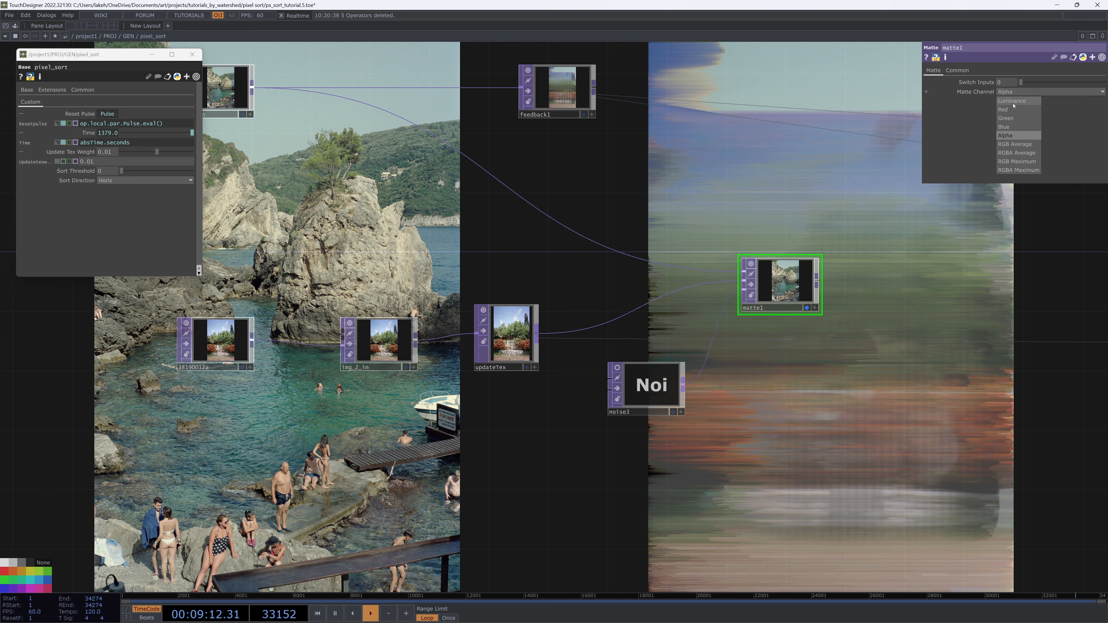
pyautogui.click(1007, 148)
# Select noise3 and adjust its noise Exponent to about 0.5
pyautogui.moveTo(849, 352); pyautogui.dragTo(911, 204)
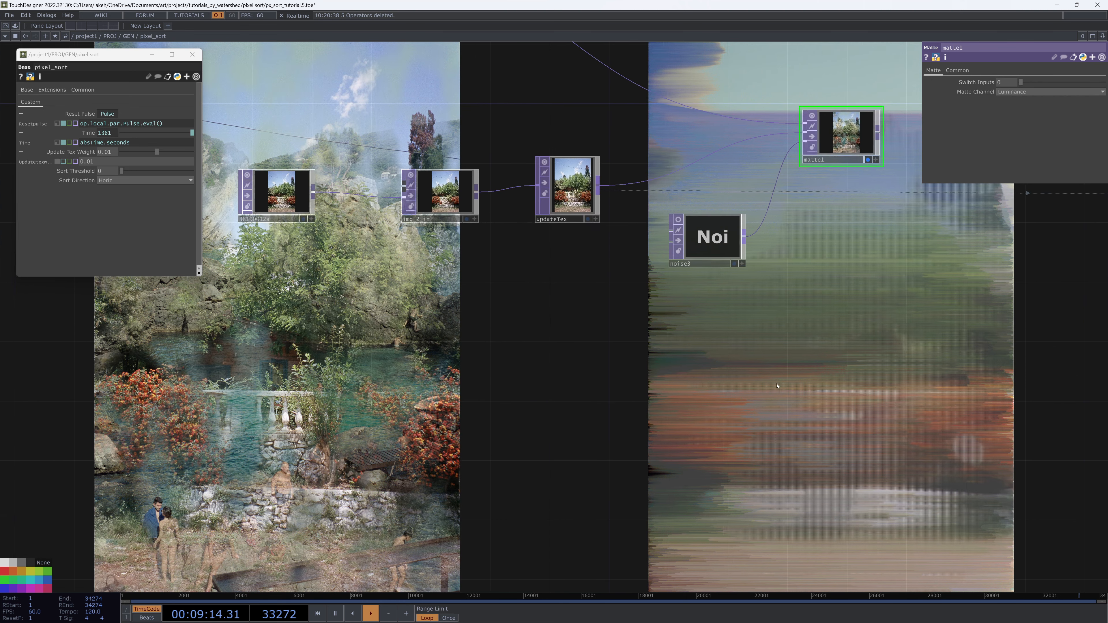
pyautogui.moveTo(507, 354); pyautogui.dragTo(508, 425)
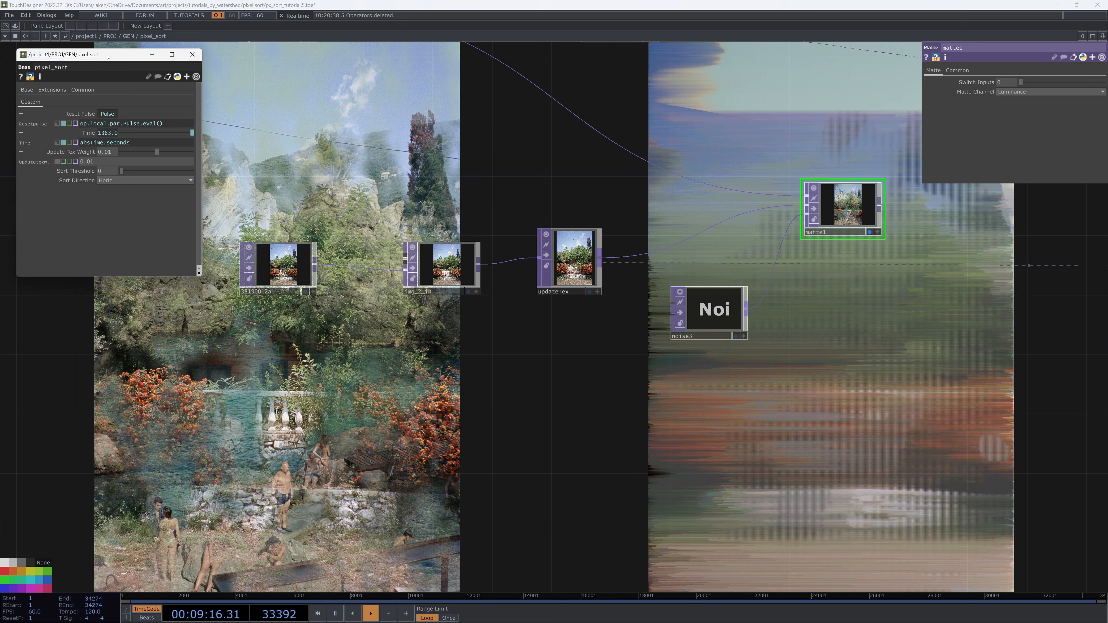
pyautogui.moveTo(108, 56); pyautogui.dragTo(97, 55)
pyautogui.moveTo(529, 265); pyautogui.dragTo(610, 295)
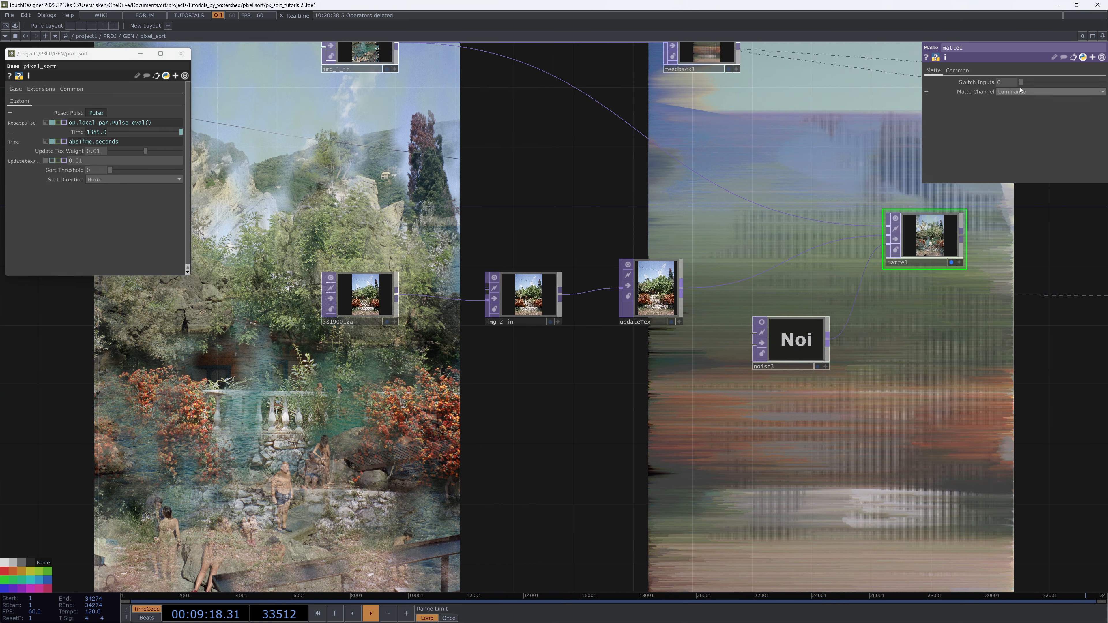
pyautogui.click(819, 342)
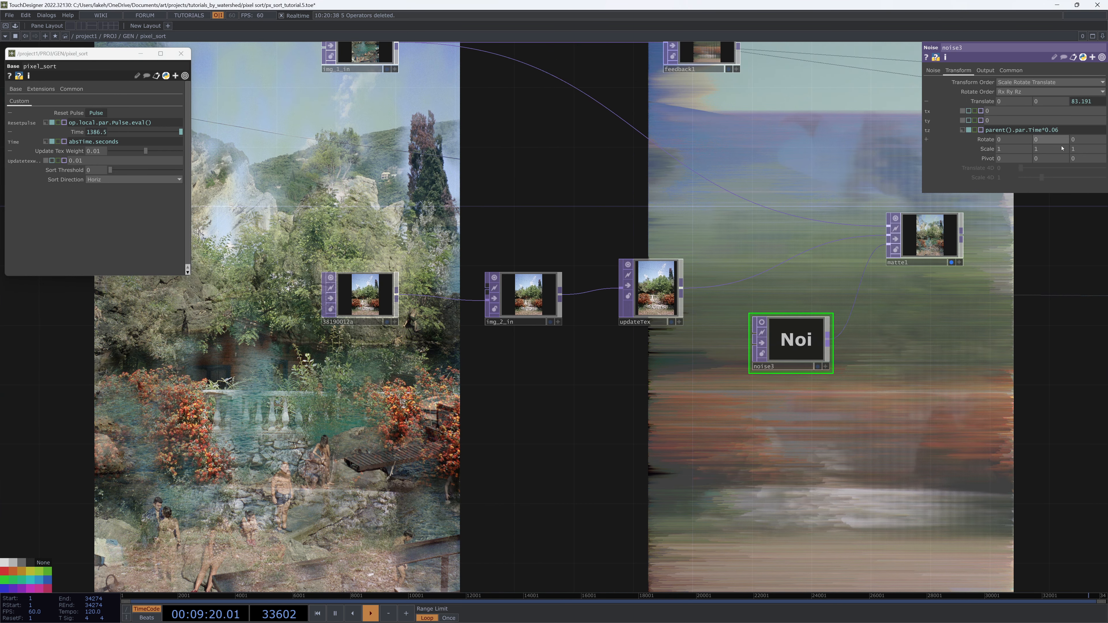
pyautogui.click(937, 68)
pyautogui.moveTo(1031, 152); pyautogui.dragTo(951, 173)
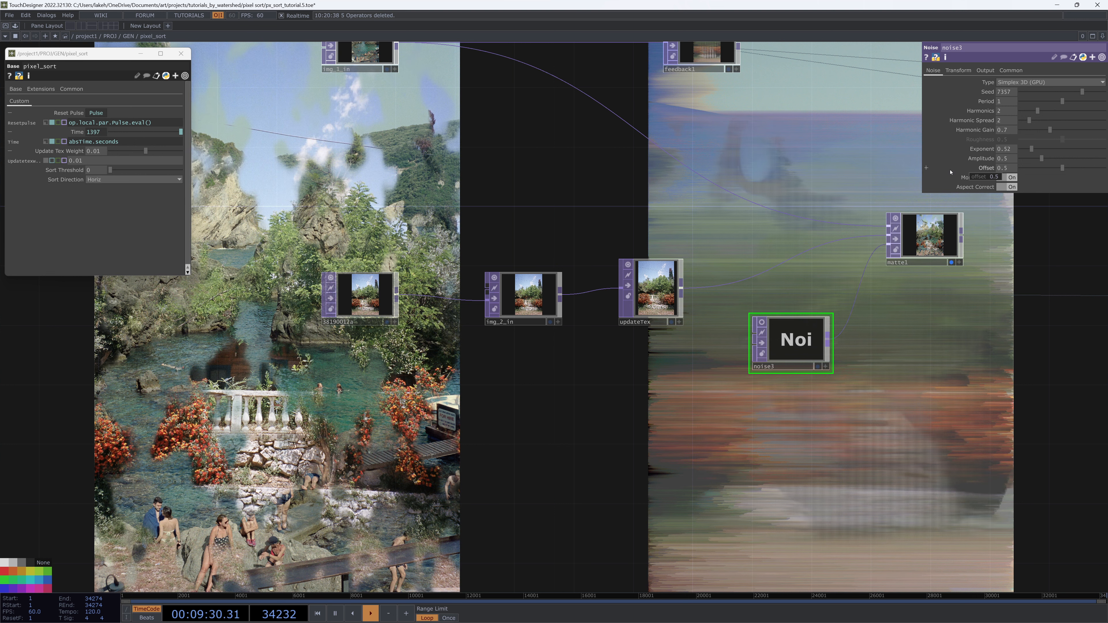
# Reposition noise3 and matte1 beside the input chain inside the component
pyautogui.moveTo(455, 475); pyautogui.dragTo(468, 531)
pyautogui.scroll(11, 819, 398)
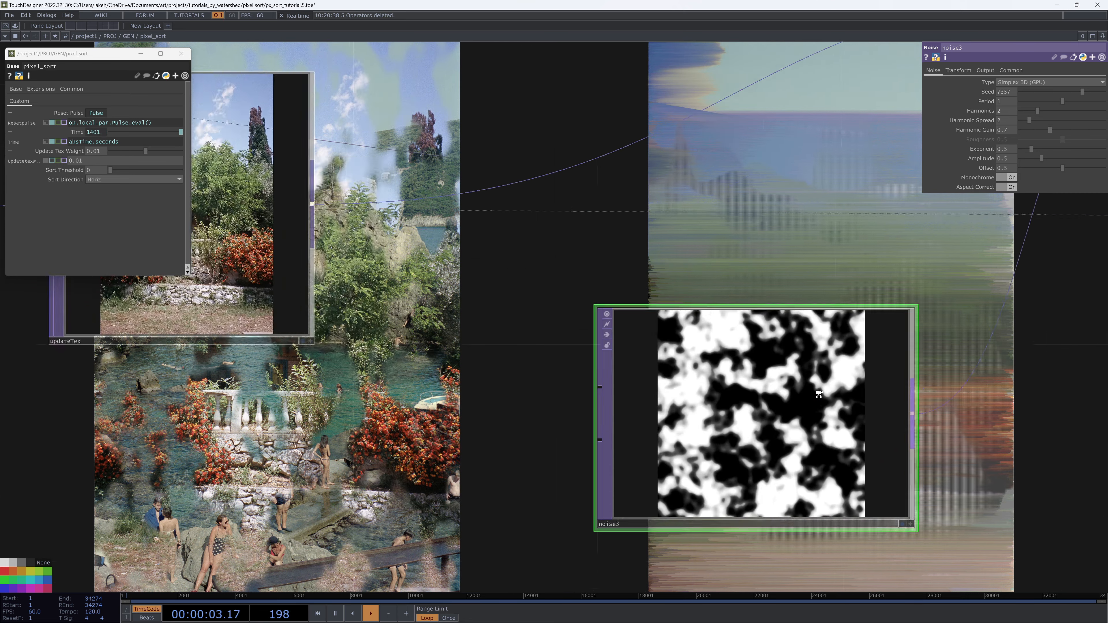
pyautogui.scroll(-9, 818, 398)
pyautogui.moveTo(649, 485); pyautogui.dragTo(625, 362)
pyautogui.moveTo(609, 449); pyautogui.dragTo(455, 449)
pyautogui.moveTo(551, 423); pyautogui.dragTo(549, 499)
pyautogui.moveTo(882, 392); pyautogui.dragTo(767, 480)
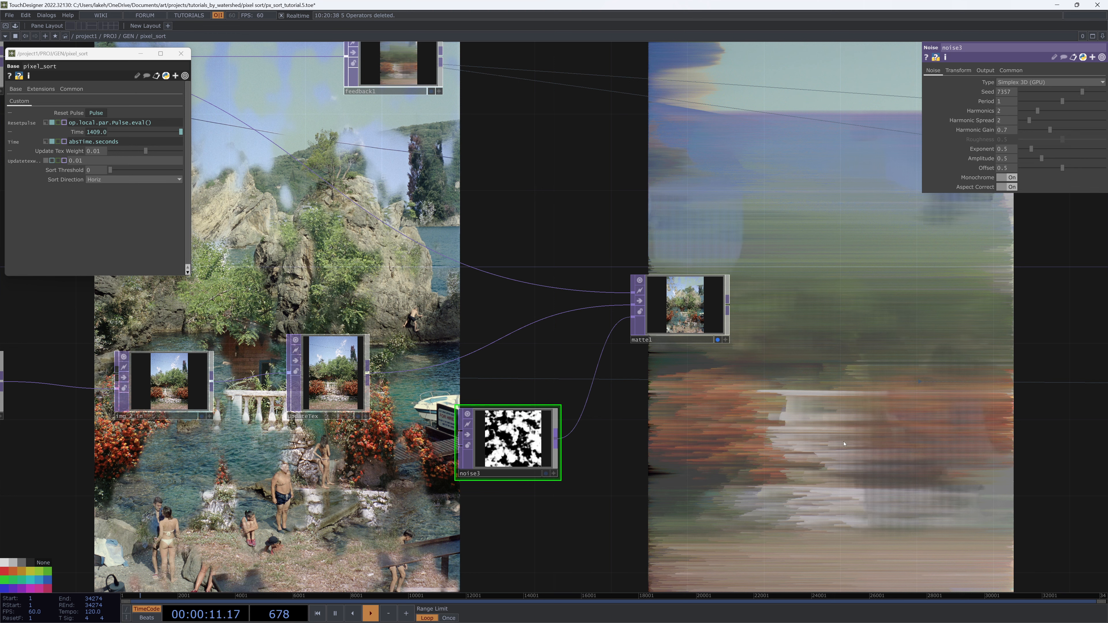
# Place matte1 before updateTex in the chain, with noise3 feeding it from below
pyautogui.scroll(-4, 831, 441)
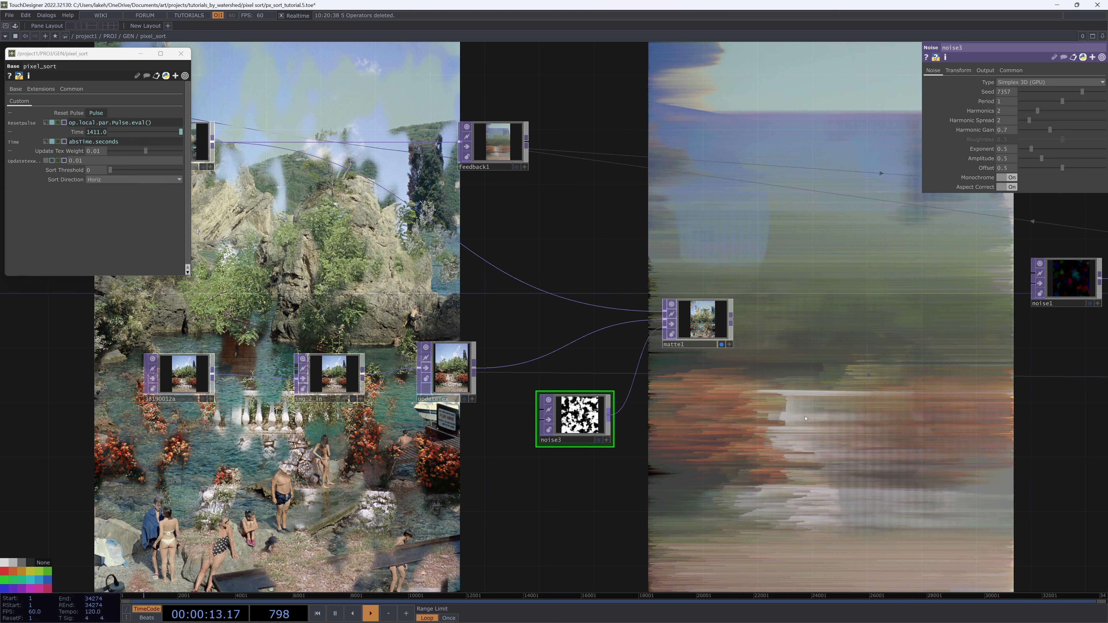
pyautogui.scroll(-4, 805, 418)
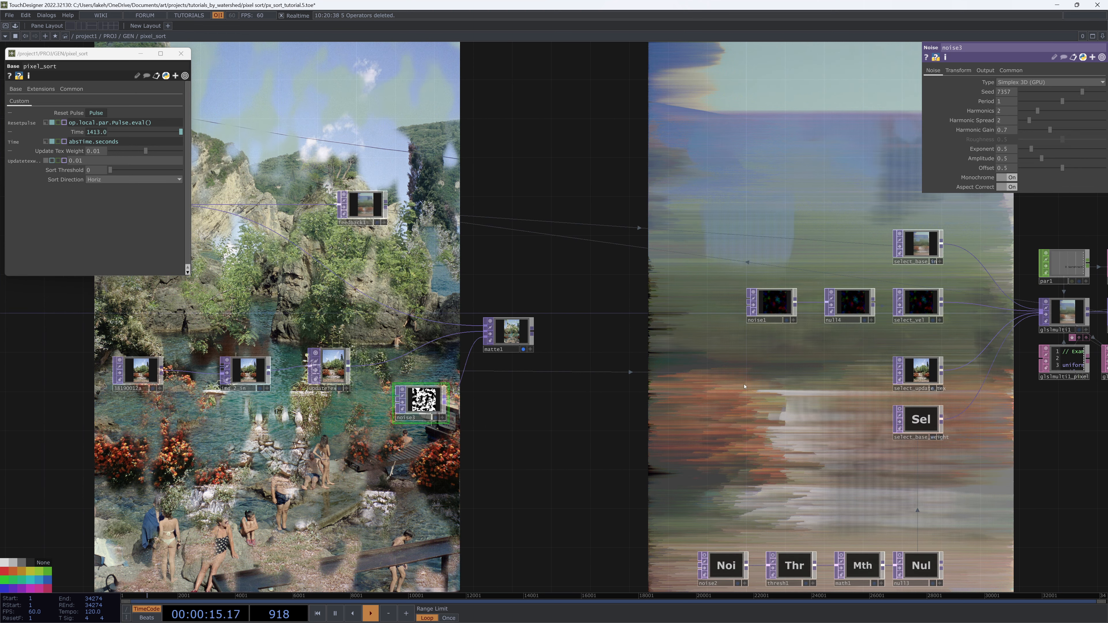
pyautogui.moveTo(522, 349); pyautogui.dragTo(531, 369)
pyautogui.moveTo(527, 430); pyautogui.dragTo(565, 430)
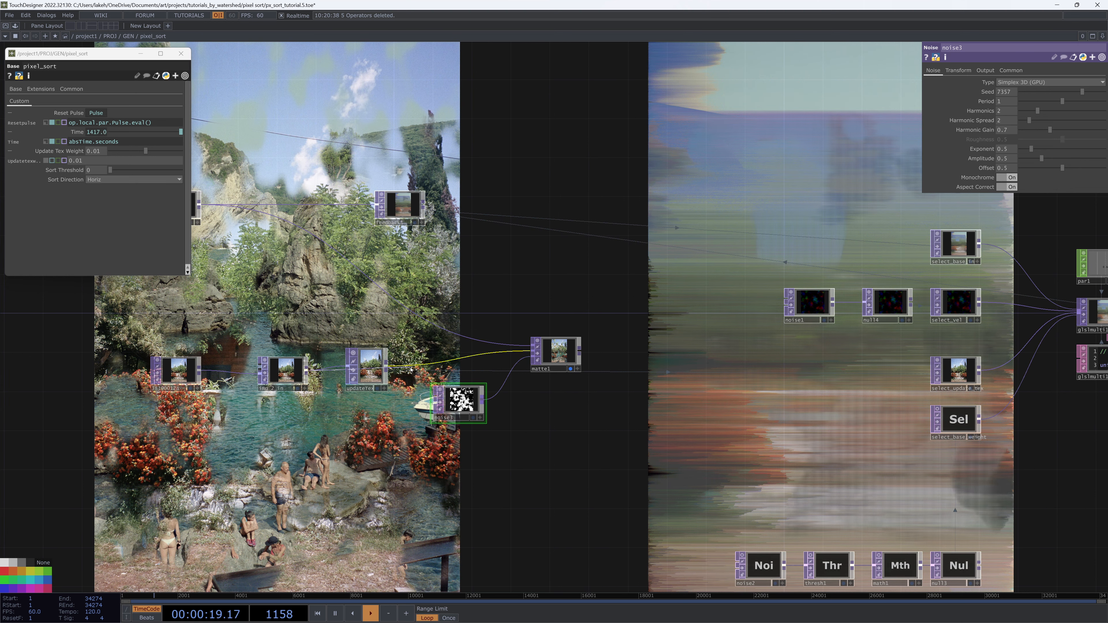
pyautogui.moveTo(457, 370); pyautogui.dragTo(607, 349)
pyautogui.moveTo(730, 397); pyautogui.dragTo(634, 404)
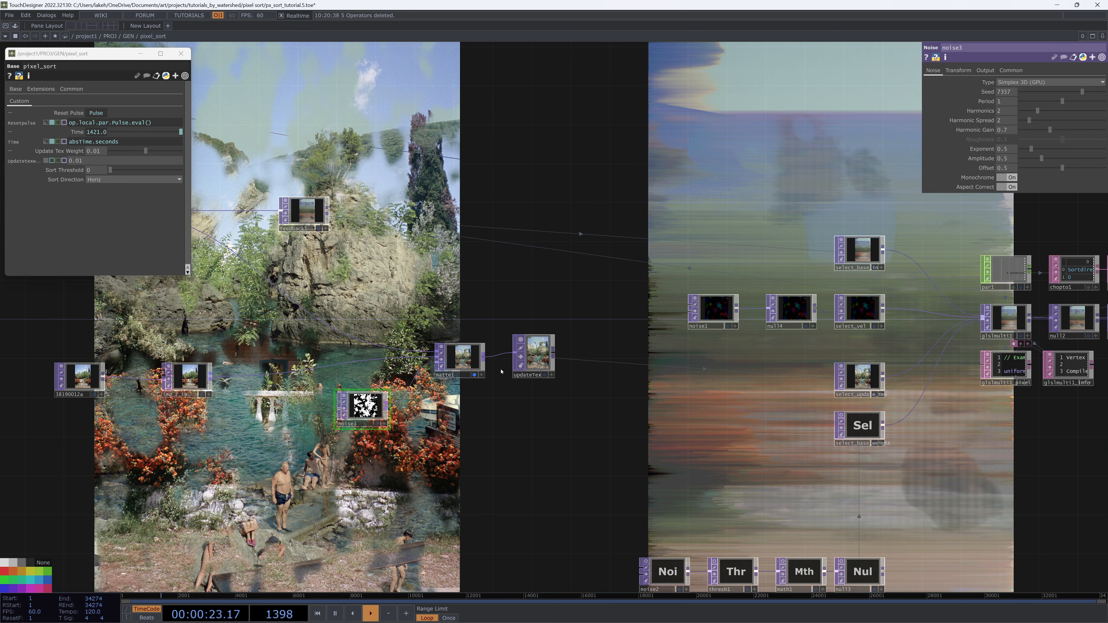
# Align img_2_in, matte1, updateTex and noise3 into a tidy row
pyautogui.scroll(5, 501, 372)
pyautogui.moveTo(480, 380); pyautogui.dragTo(455, 388)
pyautogui.scroll(-5, 814, 410)
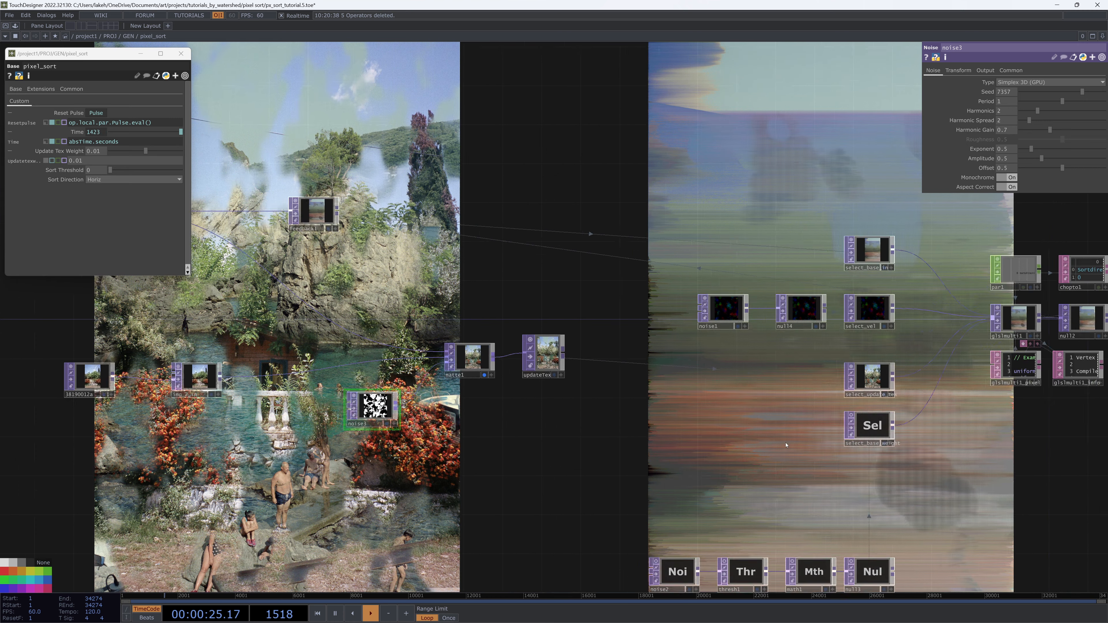
pyautogui.moveTo(786, 445); pyautogui.dragTo(641, 433)
pyautogui.moveTo(784, 334); pyautogui.dragTo(694, 433)
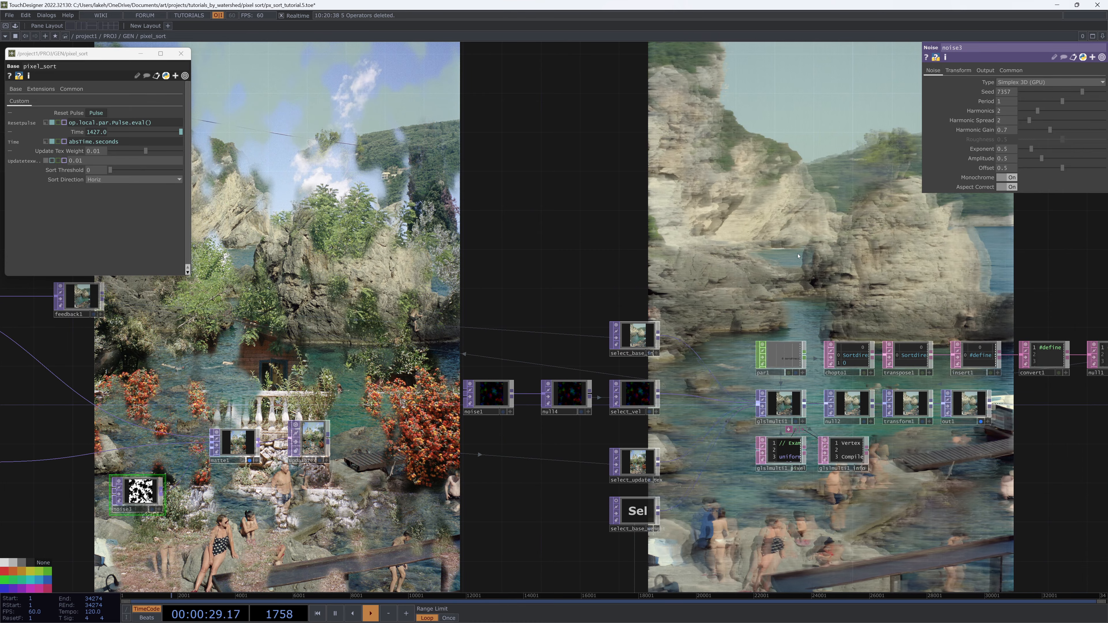
pyautogui.moveTo(798, 567); pyautogui.dragTo(883, 452)
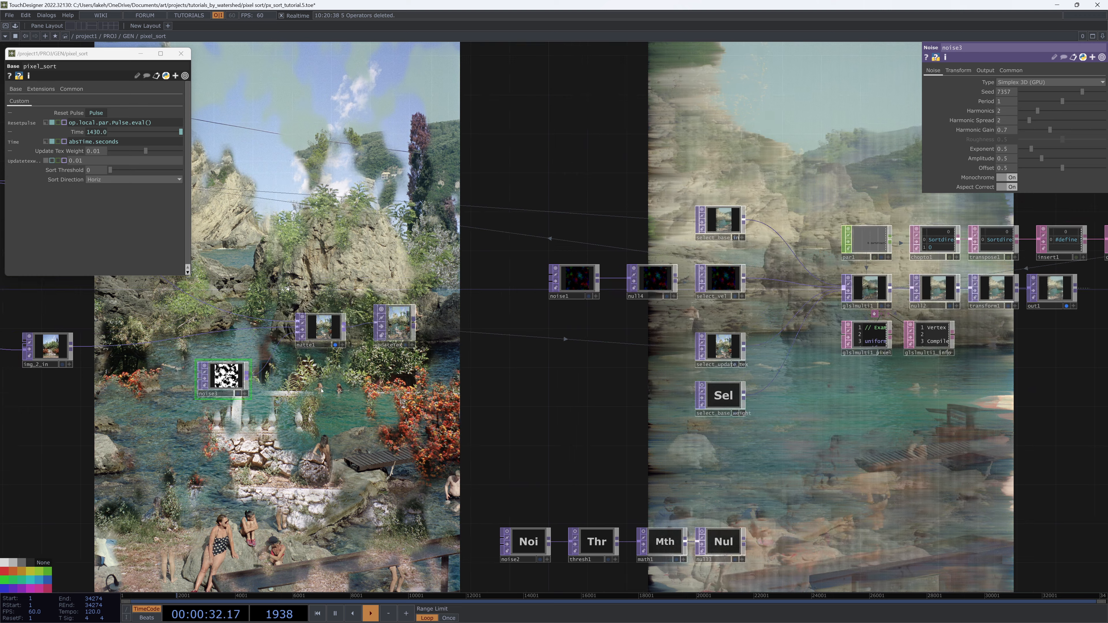
pyautogui.click(335, 345)
pyautogui.moveTo(525, 397); pyautogui.dragTo(569, 397)
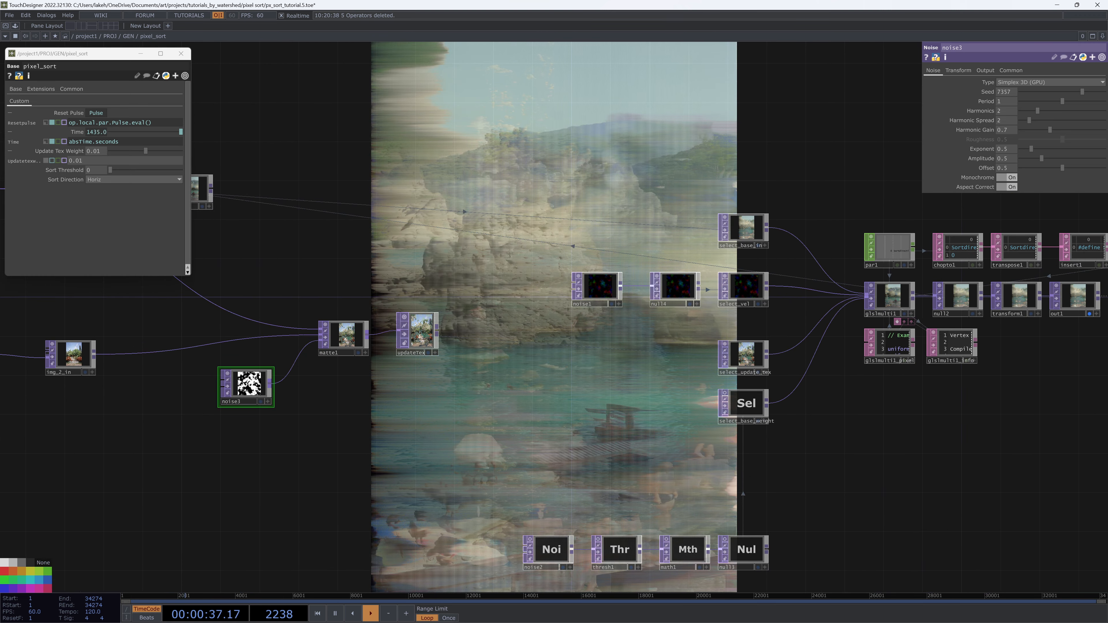
# Split the pane, set the new pane to a TOP Viewer and widen it
pyautogui.hotkey('alt', ']')
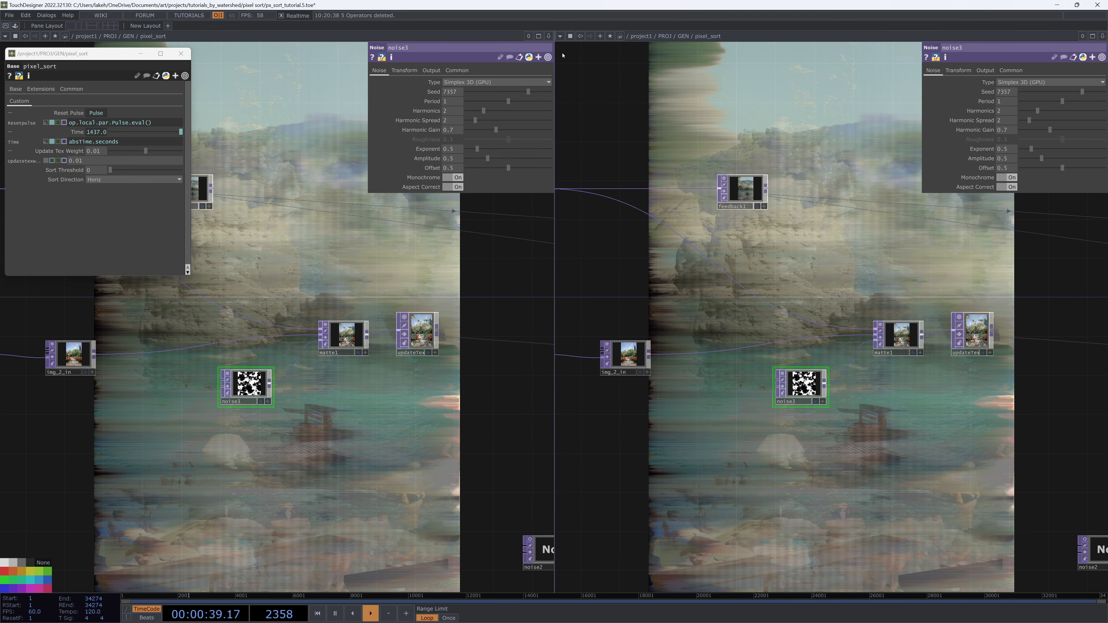
pyautogui.click(560, 35)
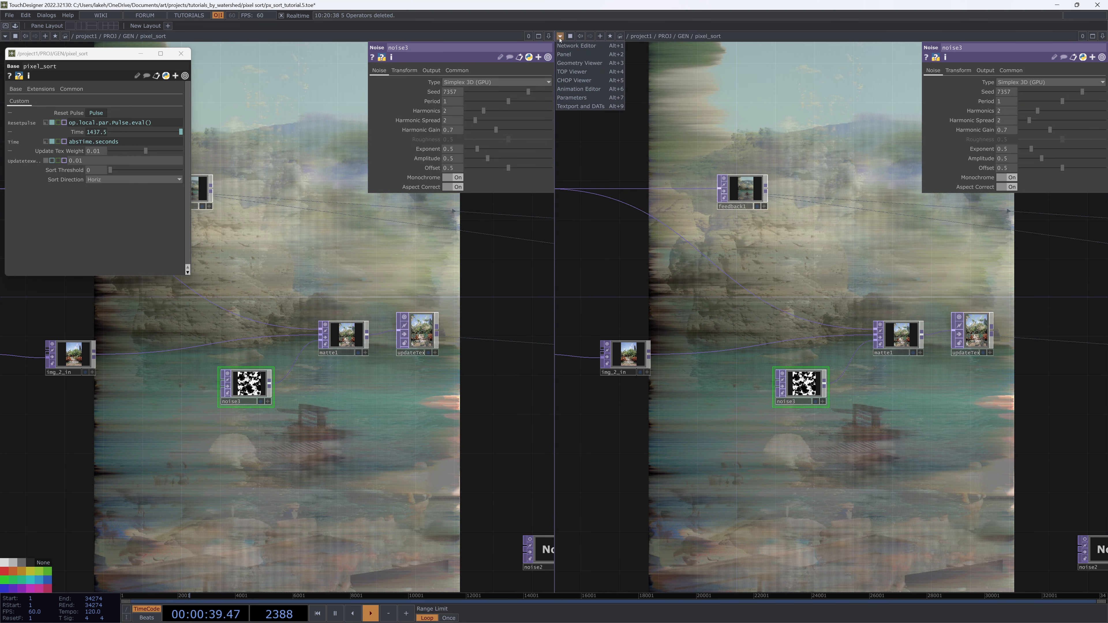
pyautogui.click(576, 72)
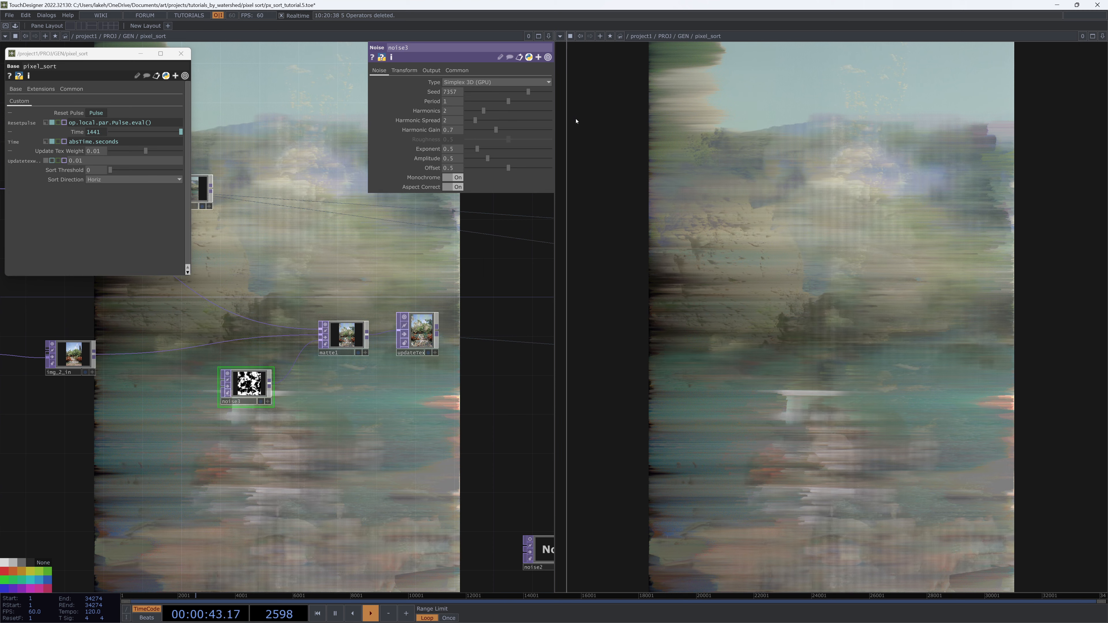
pyautogui.moveTo(567, 124); pyautogui.dragTo(733, 132)
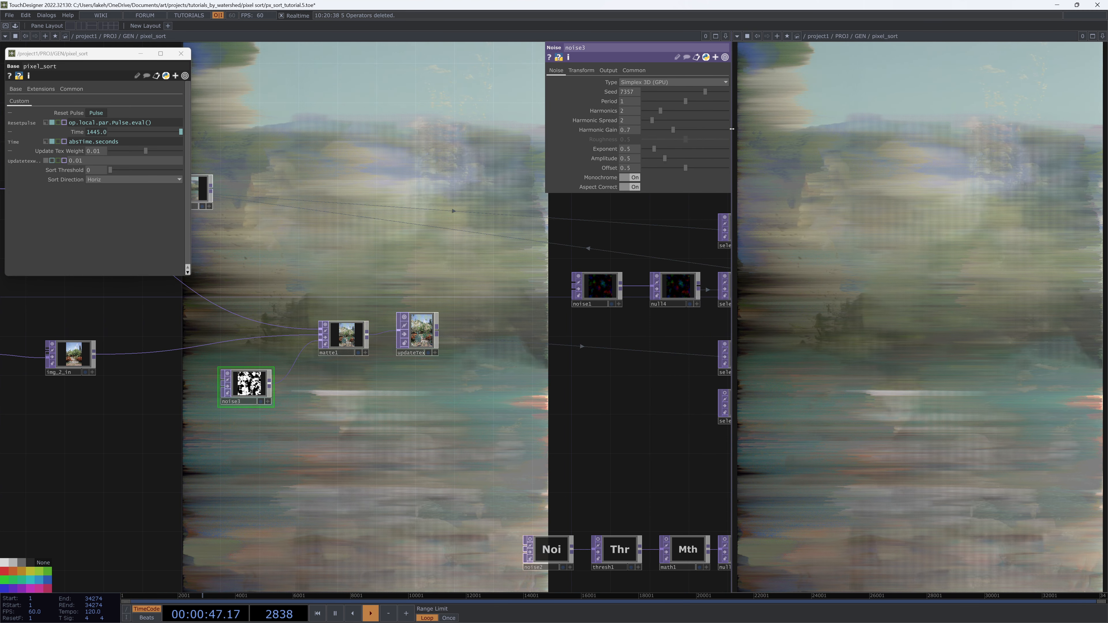
# Close the floating pixel_sort parameter window and turn off the network background display
pyautogui.click(180, 53)
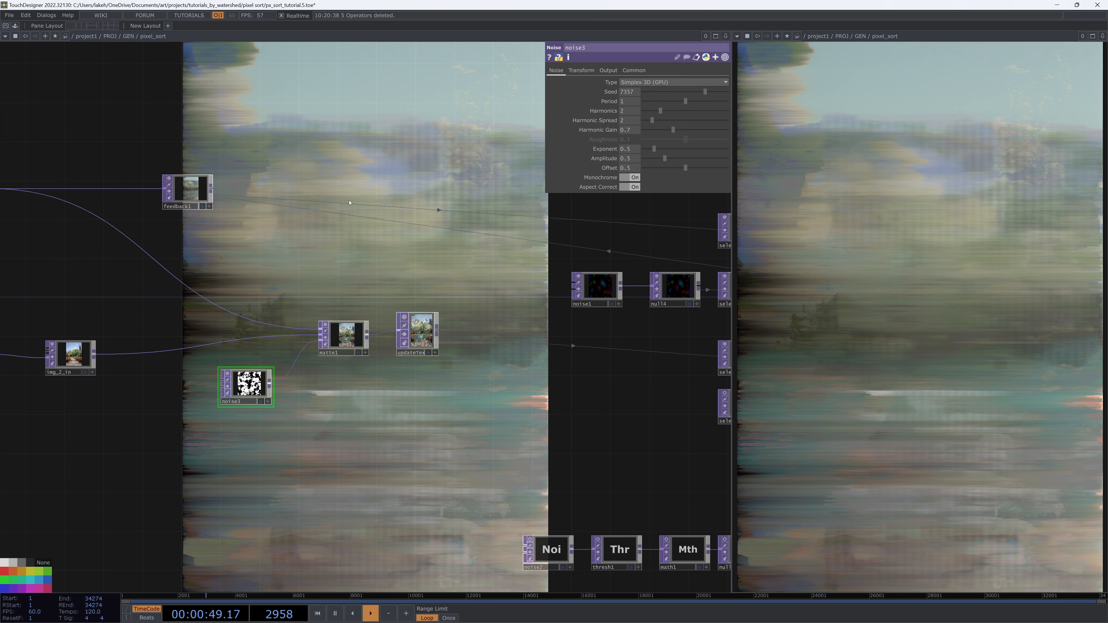
pyautogui.rightClick(346, 252)
pyautogui.click(342, 251)
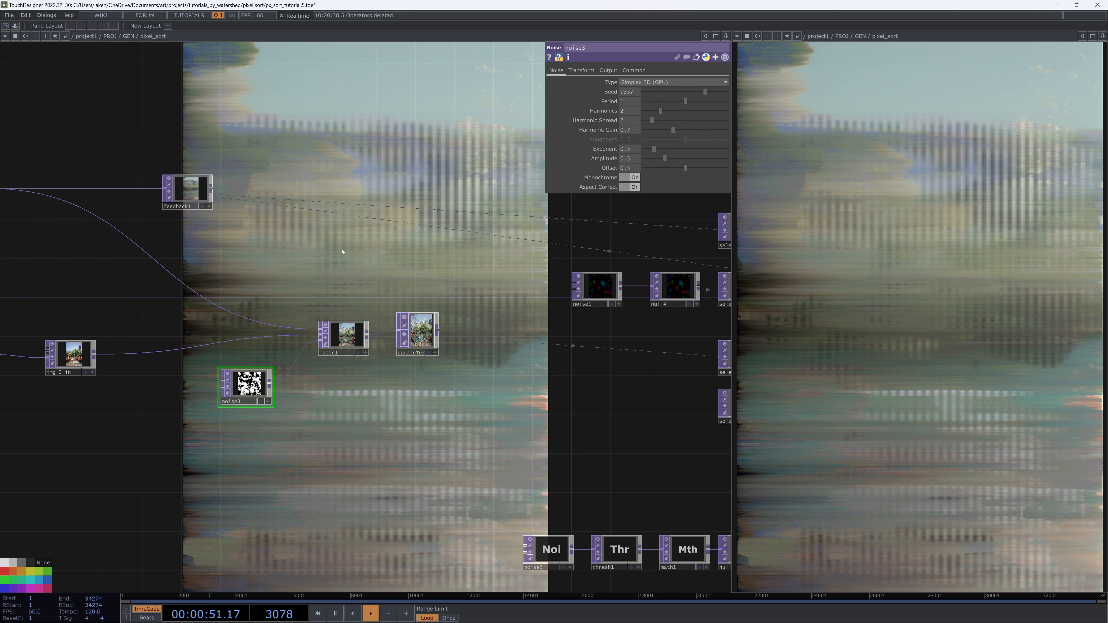
pyautogui.press('F2')
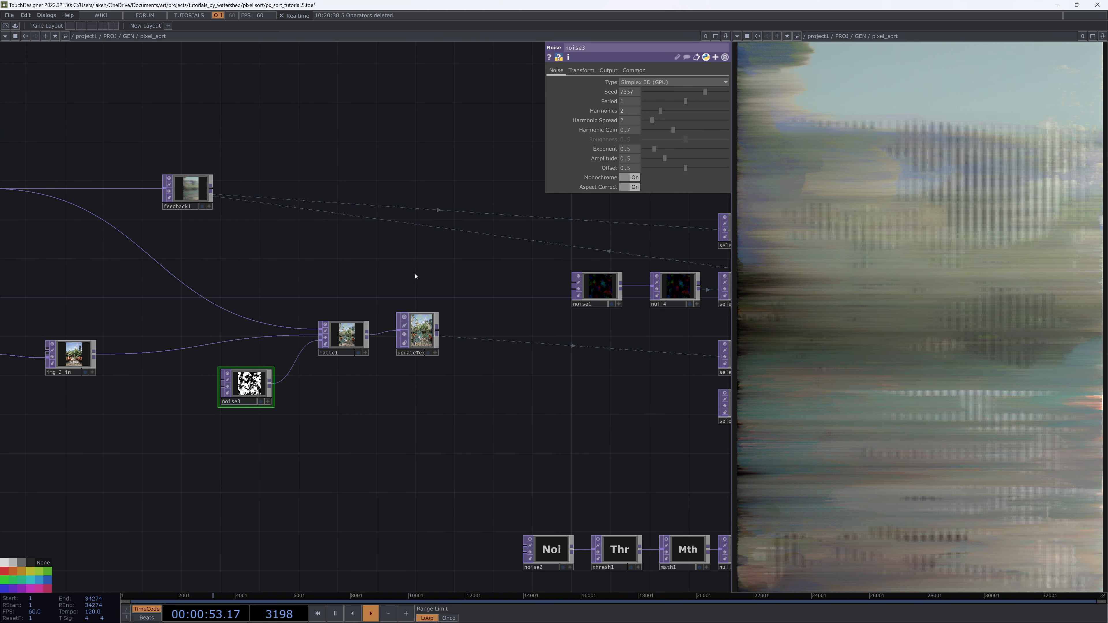
# Examine the component's overall network layout and updateTex's output
pyautogui.moveTo(415, 276); pyautogui.dragTo(390, 313)
pyautogui.scroll(-4, 482, 310)
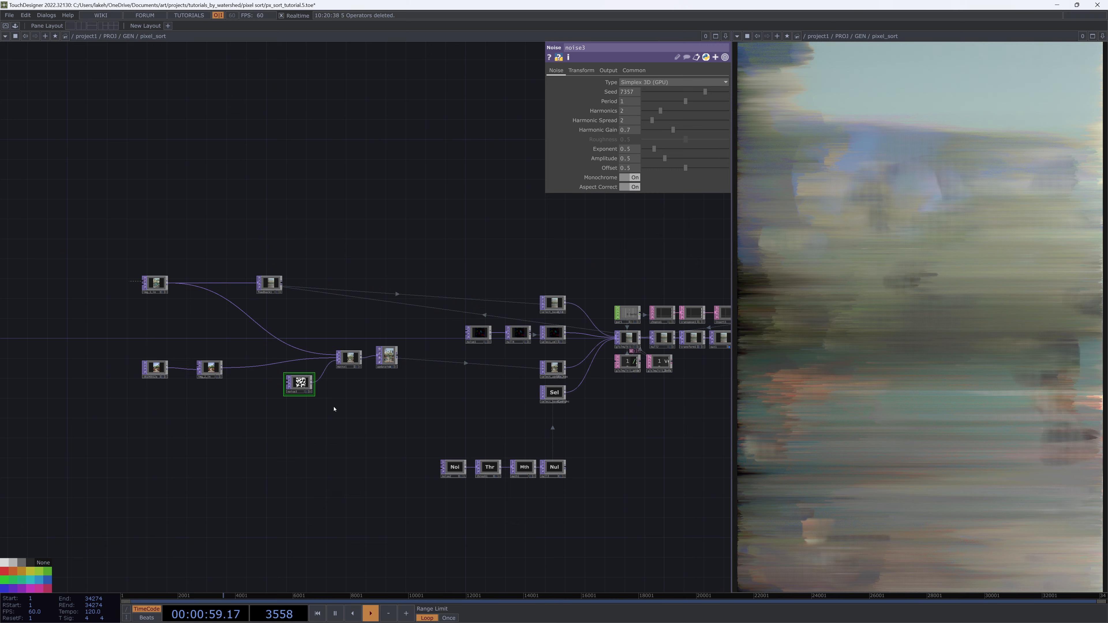
pyautogui.scroll(5, 371, 382)
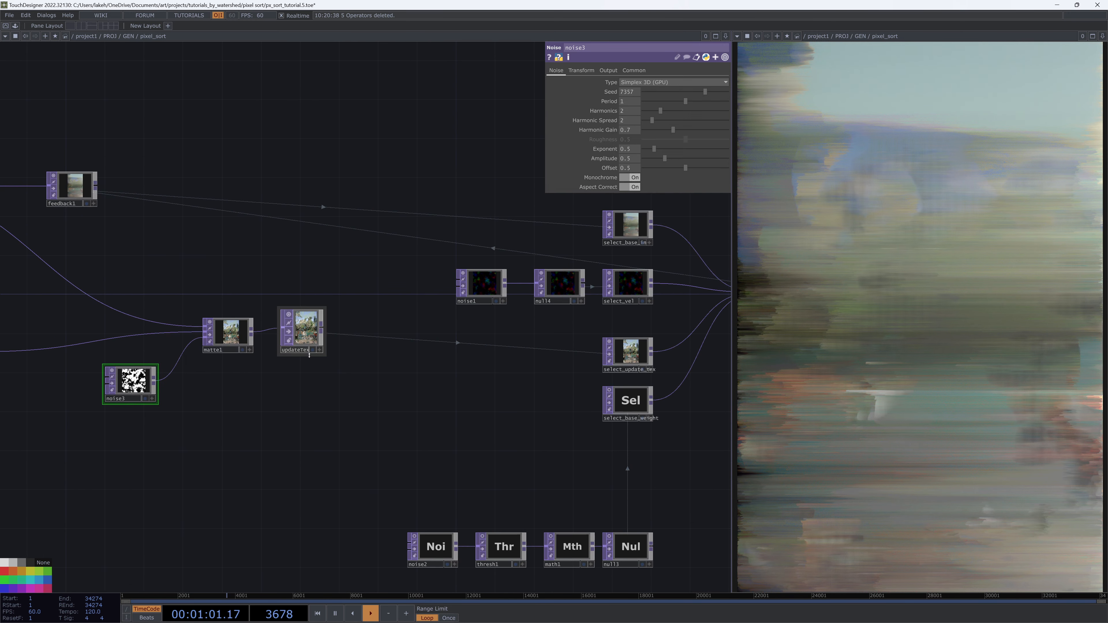
pyautogui.click(312, 349)
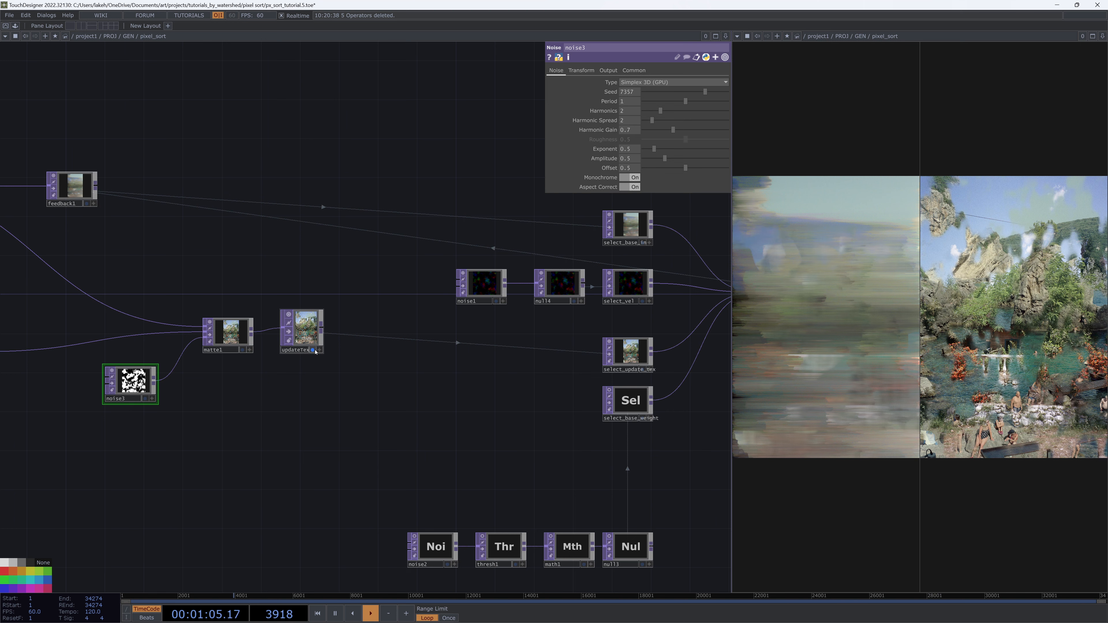
pyautogui.click(313, 349)
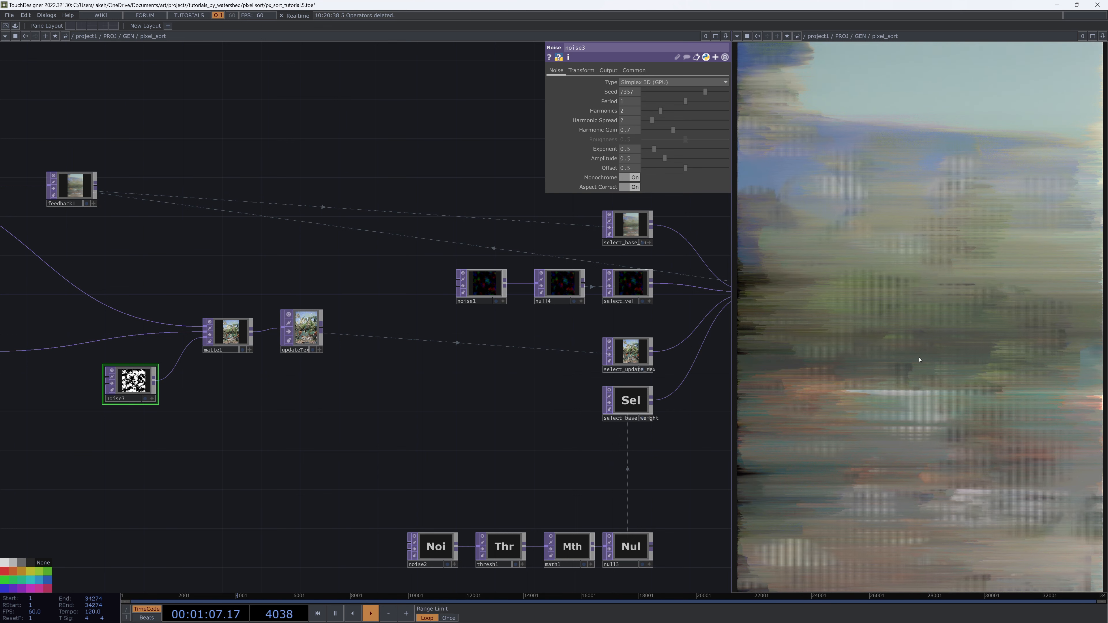
pyautogui.moveTo(514, 449); pyautogui.dragTo(416, 453)
pyautogui.moveTo(614, 456); pyautogui.dragTo(572, 458)
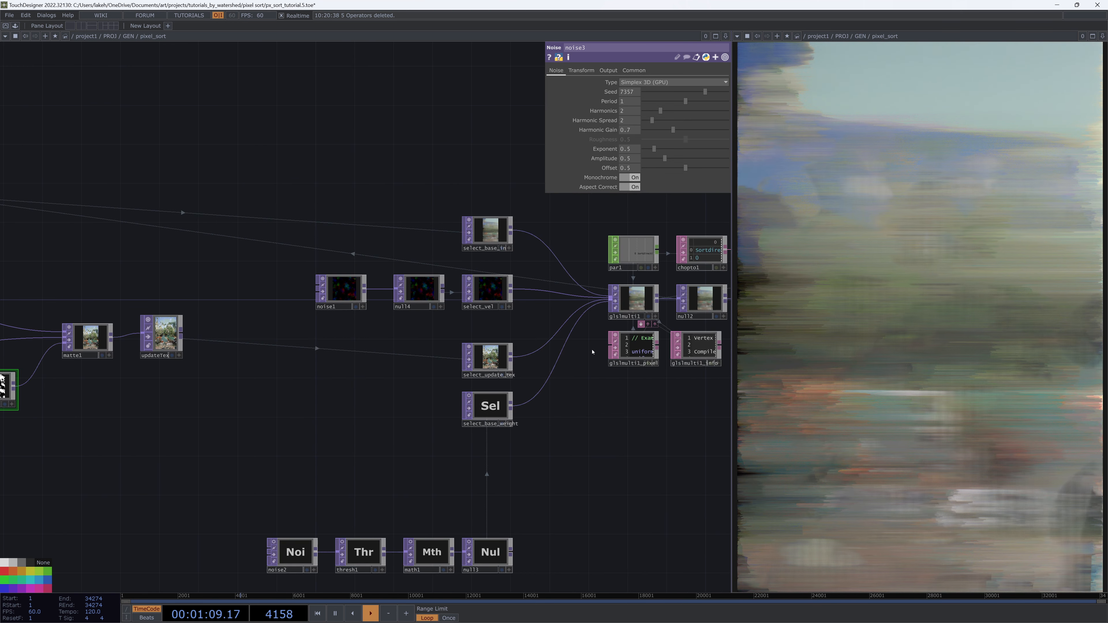
pyautogui.moveTo(583, 409); pyautogui.dragTo(507, 431)
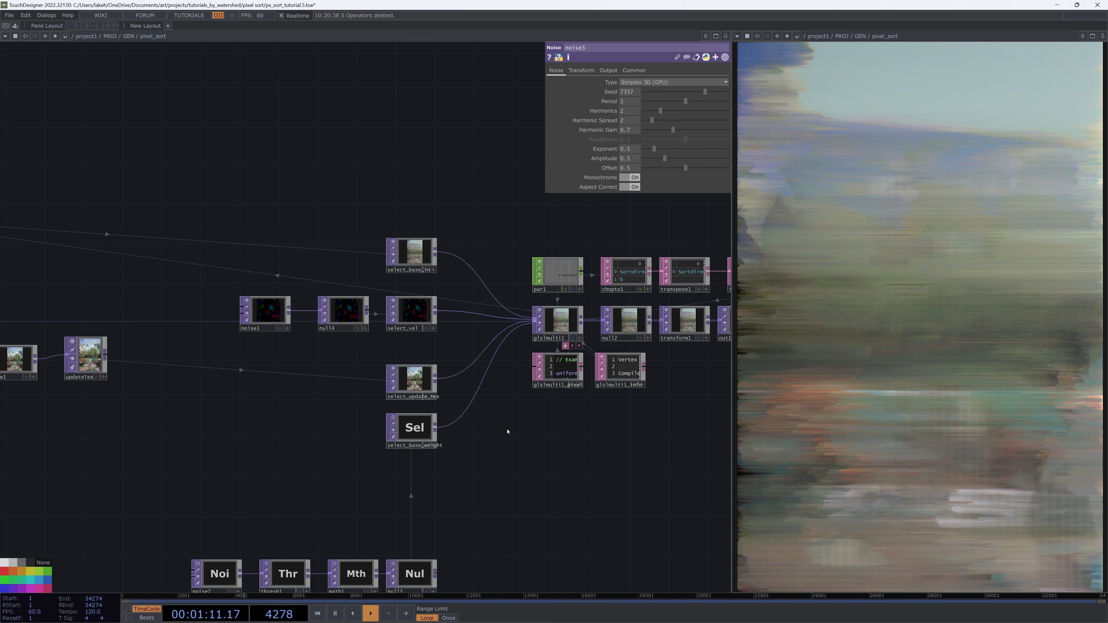
# Step up to the parent network, re-enter pixel_sort and review noise3's Transform and Noise parameters
pyautogui.press('u')
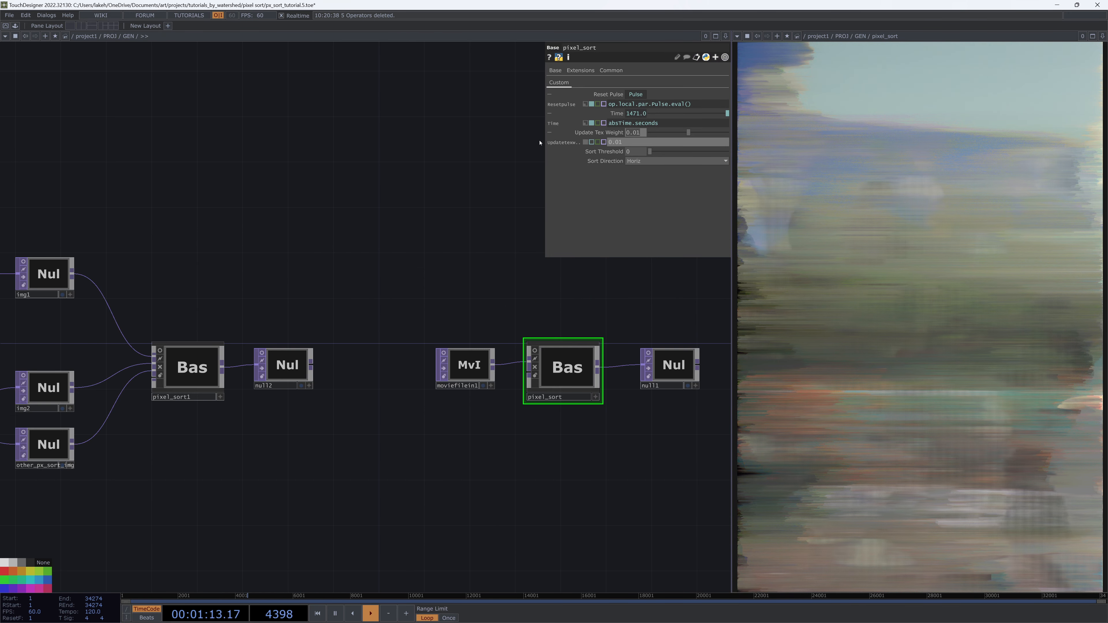
pyautogui.doubleClick(567, 367)
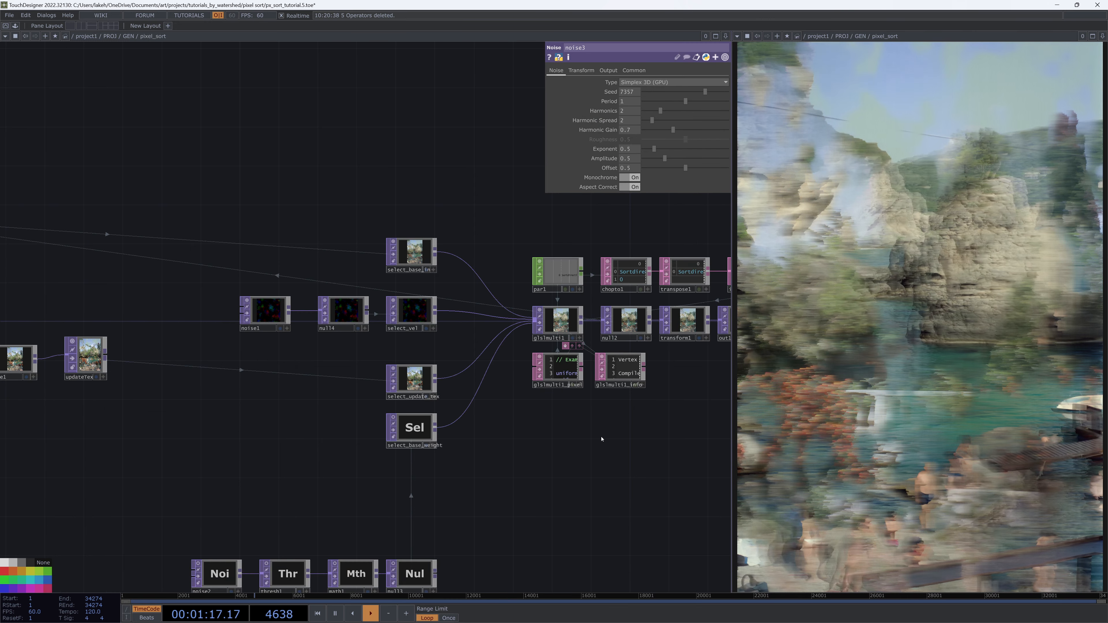
pyautogui.moveTo(601, 441); pyautogui.dragTo(632, 436)
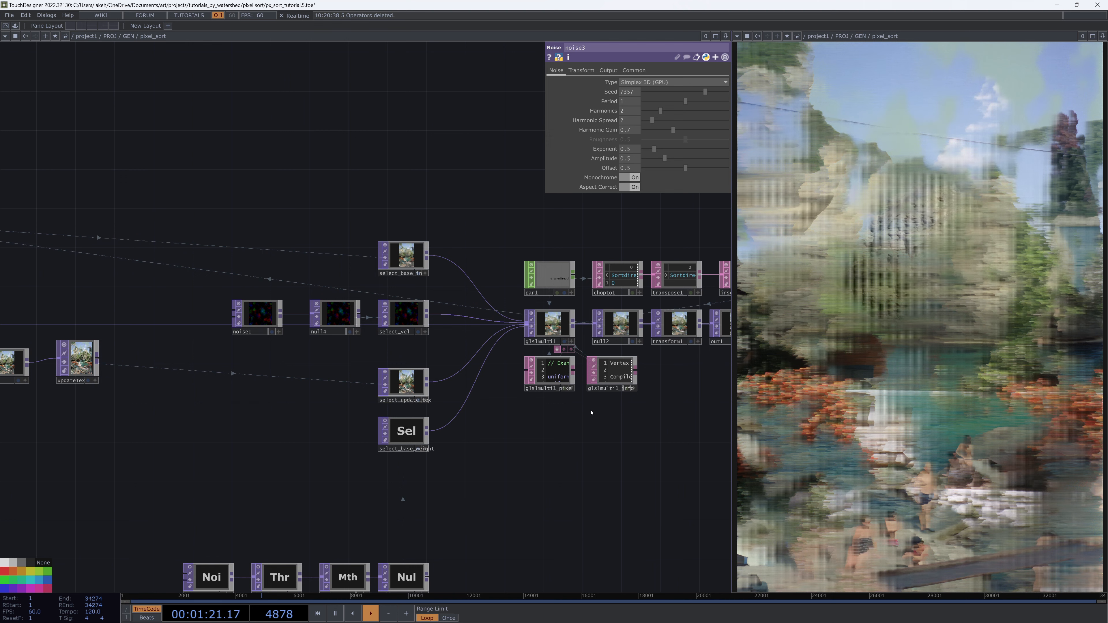
pyautogui.moveTo(304, 393); pyautogui.dragTo(387, 382)
pyautogui.moveTo(116, 431); pyautogui.dragTo(181, 416)
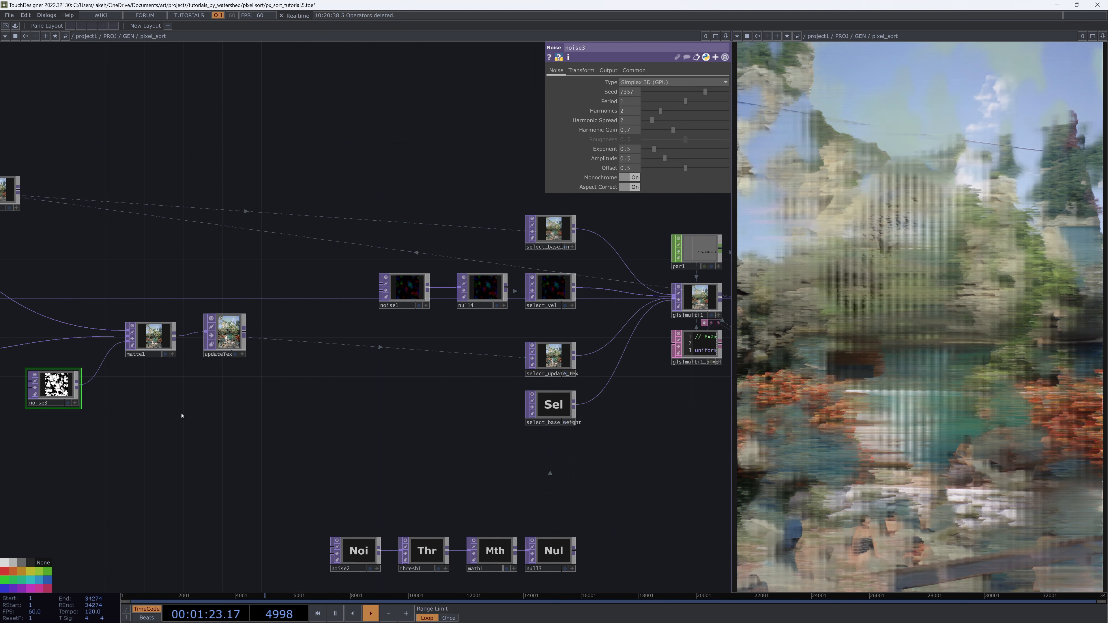
pyautogui.click(581, 70)
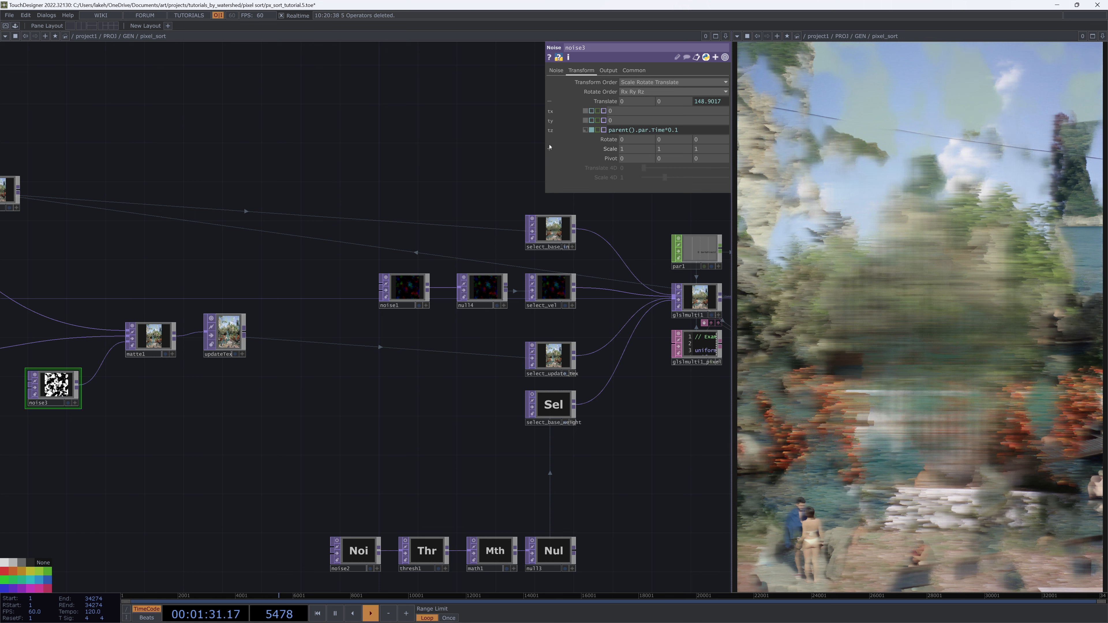
pyautogui.click(556, 70)
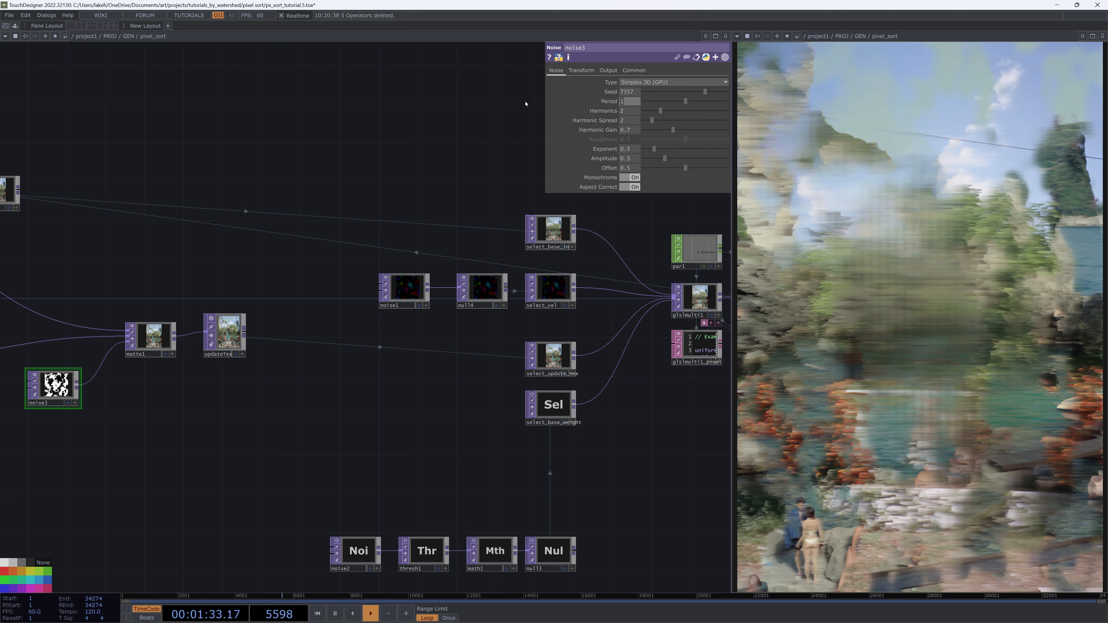
# Set noise3's period to 3
pyautogui.press('Return')
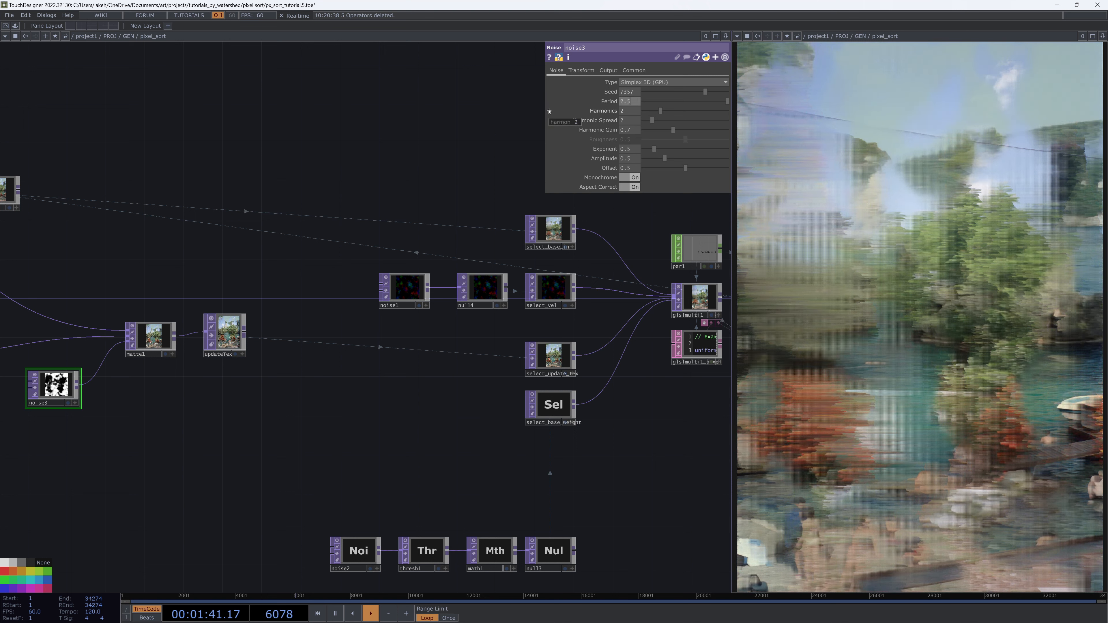
pyautogui.scroll(5, 5, 394)
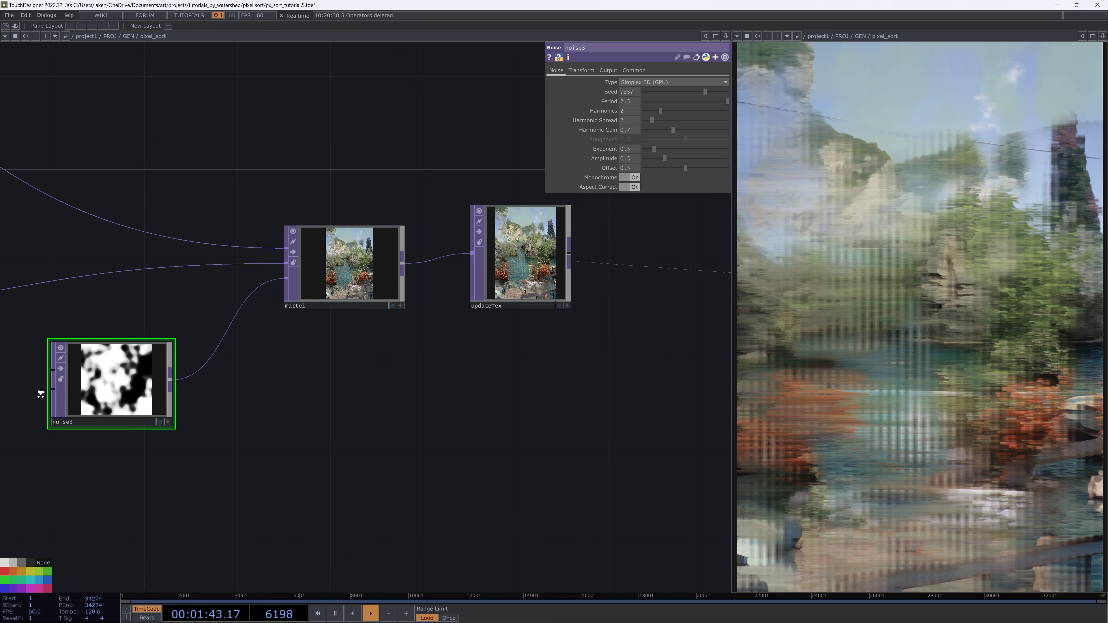
pyautogui.scroll(-3, 40, 393)
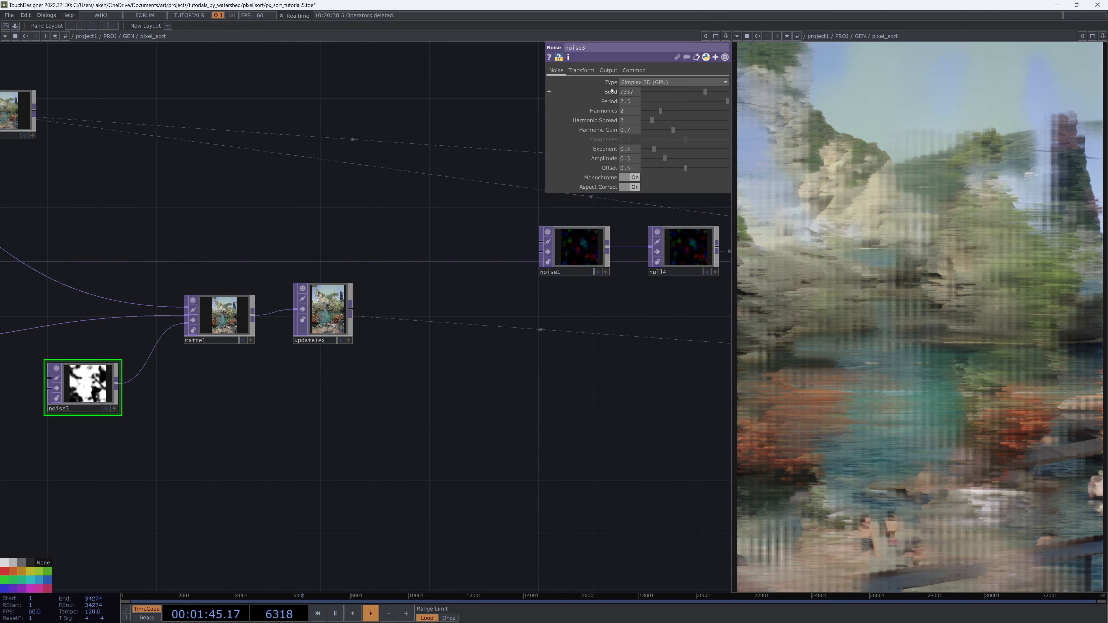
pyautogui.click(630, 101)
pyautogui.write('3')
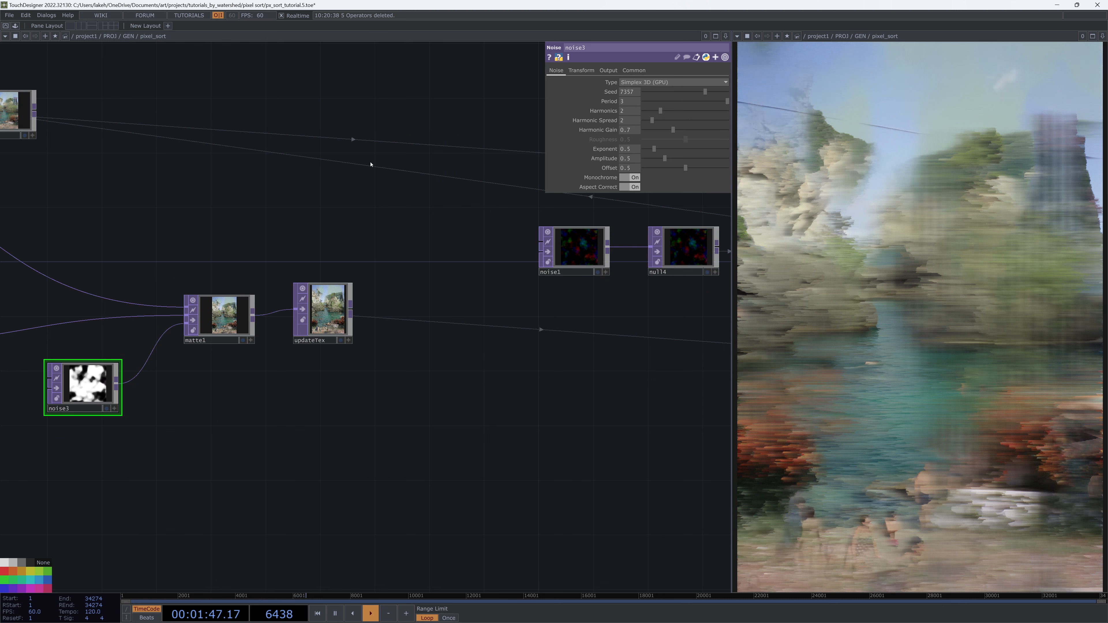
# Adjust noise3's period to 1.13 with the slider and value field
pyautogui.scroll(1, 636, 362)
pyautogui.moveTo(630, 364); pyautogui.dragTo(556, 369)
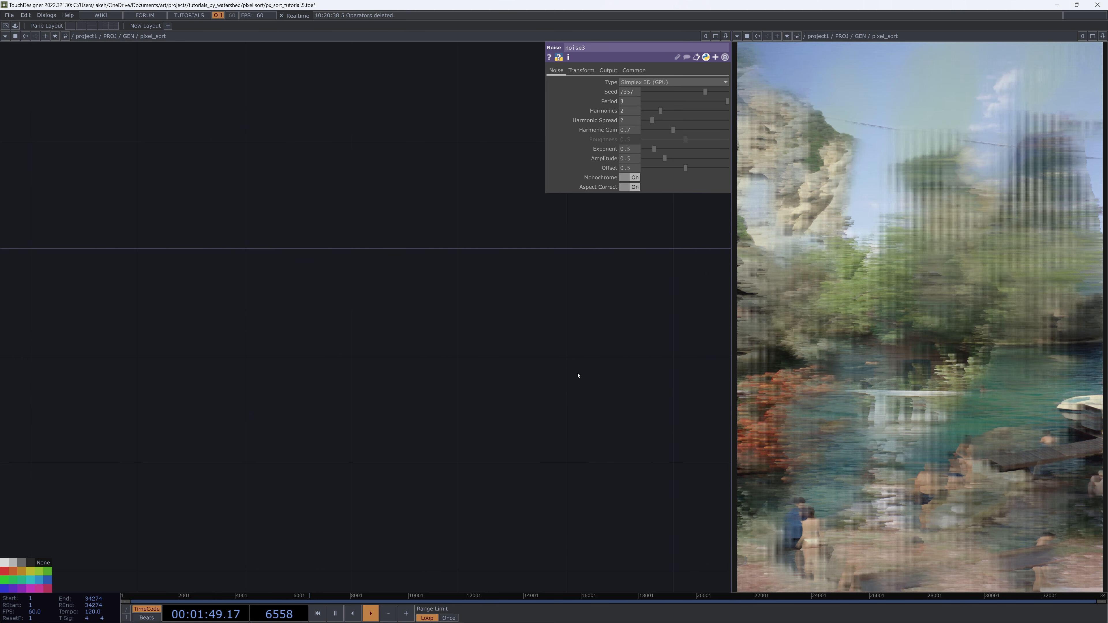
pyautogui.press('h')
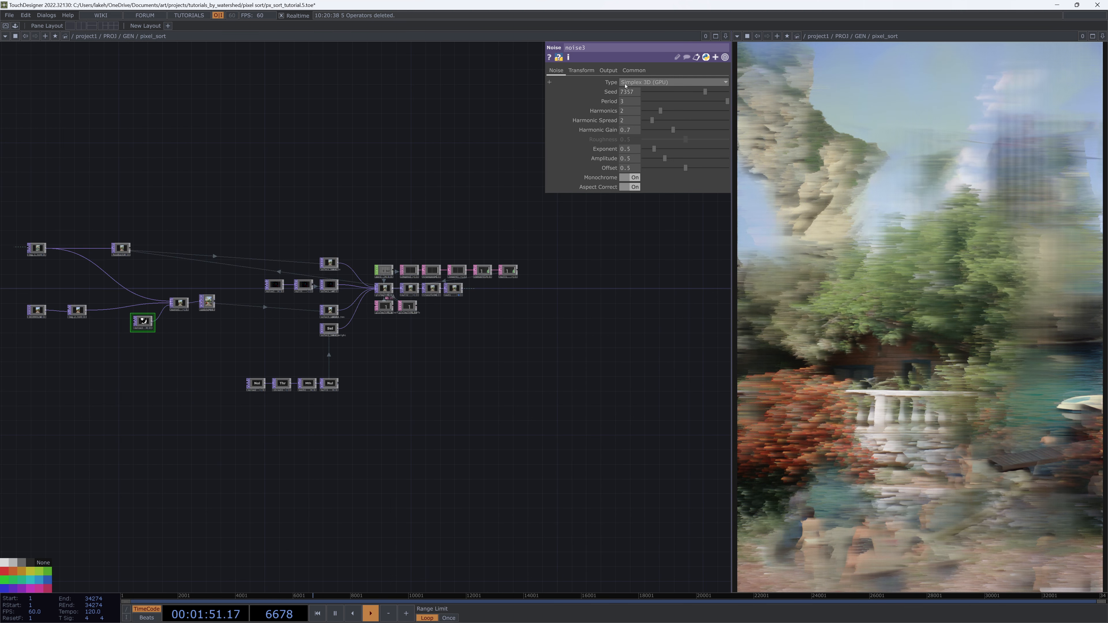
pyautogui.moveTo(662, 102); pyautogui.dragTo(645, 103)
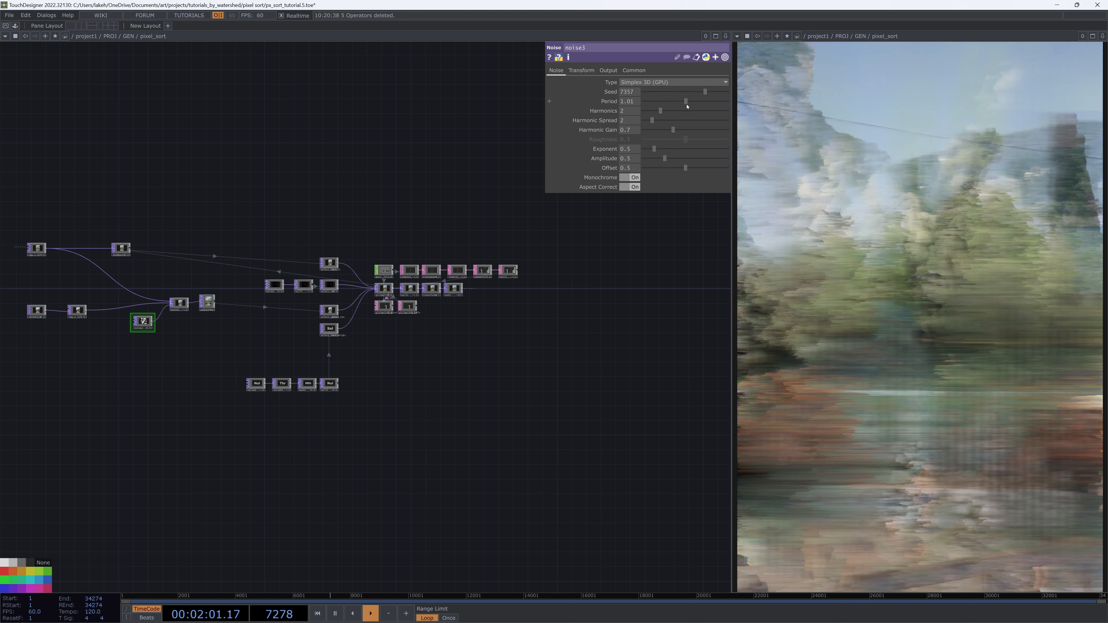
pyautogui.moveTo(686, 106); pyautogui.dragTo(722, 104)
pyautogui.moveTo(628, 103); pyautogui.dragTo(628, 89)
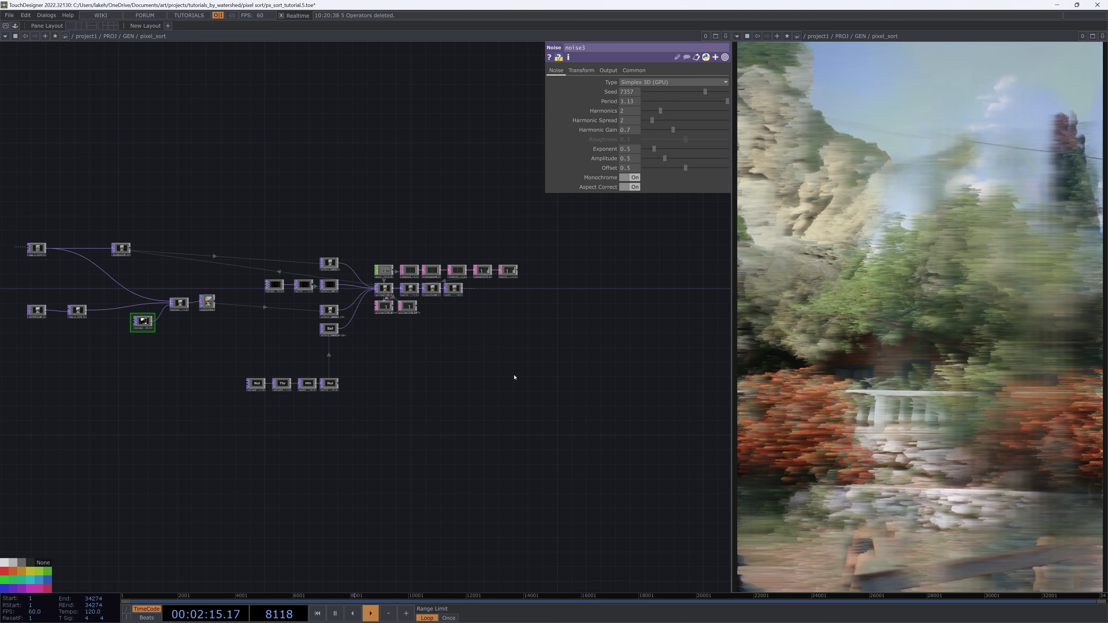
# Rearrange the input nodes, matte1, noise3 and updateTex into a tidier layout
pyautogui.moveTo(547, 375); pyautogui.dragTo(673, 370)
pyautogui.moveTo(526, 389); pyautogui.dragTo(601, 388)
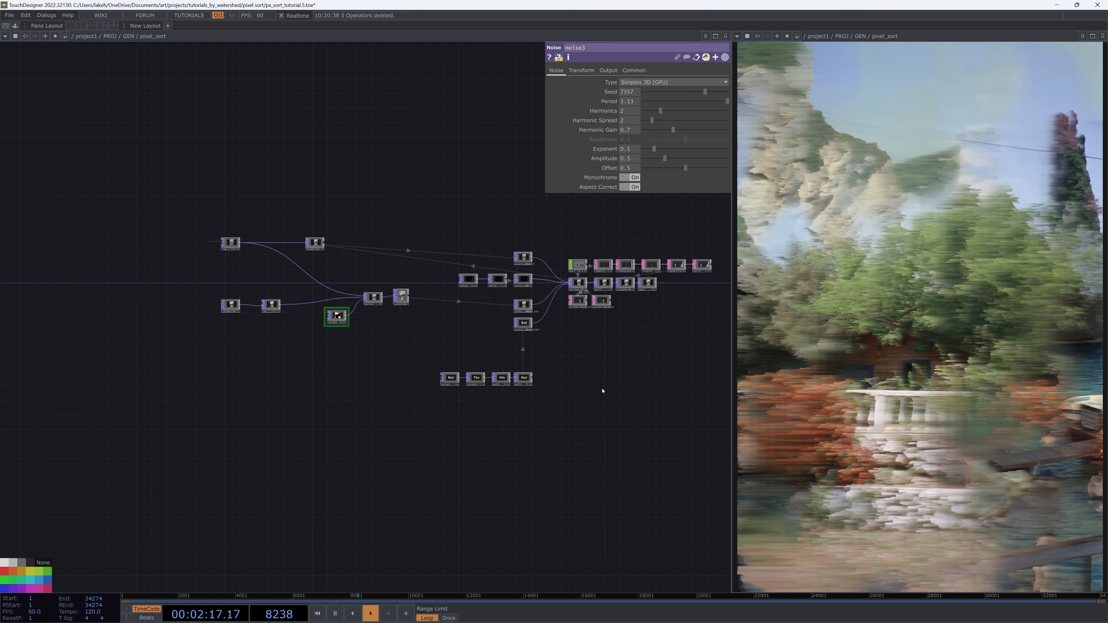
pyautogui.scroll(5, 413, 396)
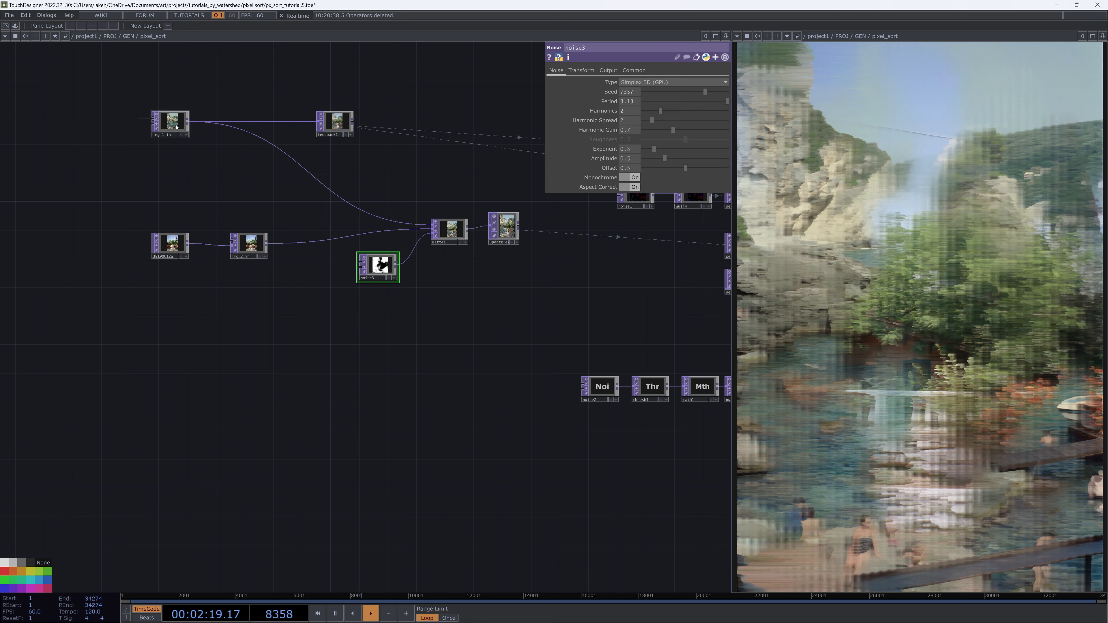
pyautogui.moveTo(363, 408); pyautogui.dragTo(264, 491)
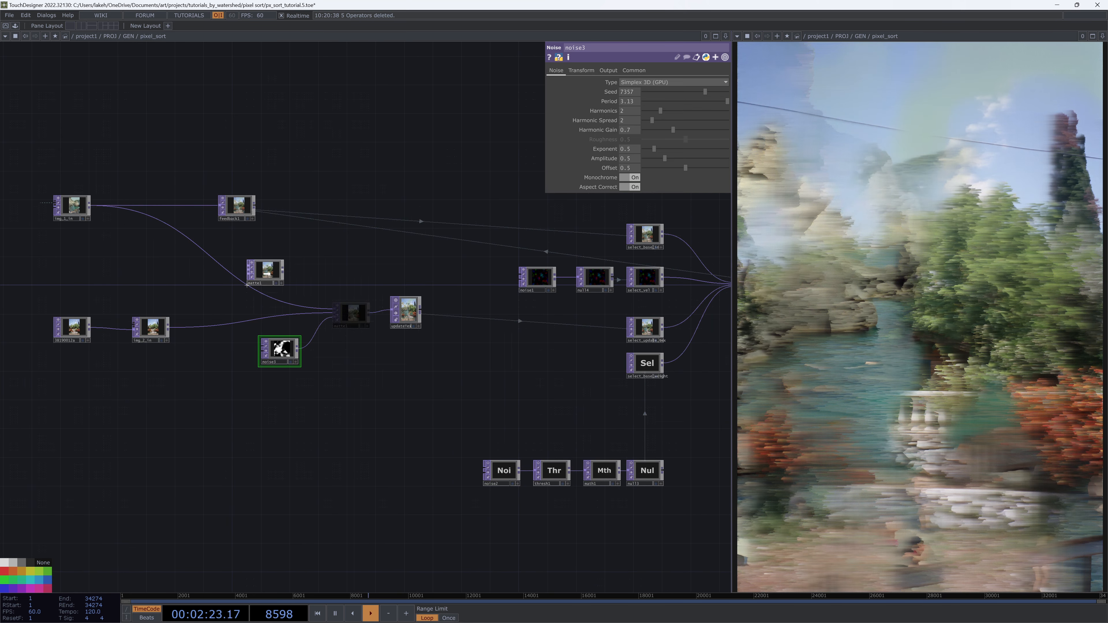
pyautogui.moveTo(352, 314); pyautogui.dragTo(266, 272)
pyautogui.moveTo(281, 349); pyautogui.dragTo(225, 356)
pyautogui.moveTo(158, 334); pyautogui.dragTo(158, 291)
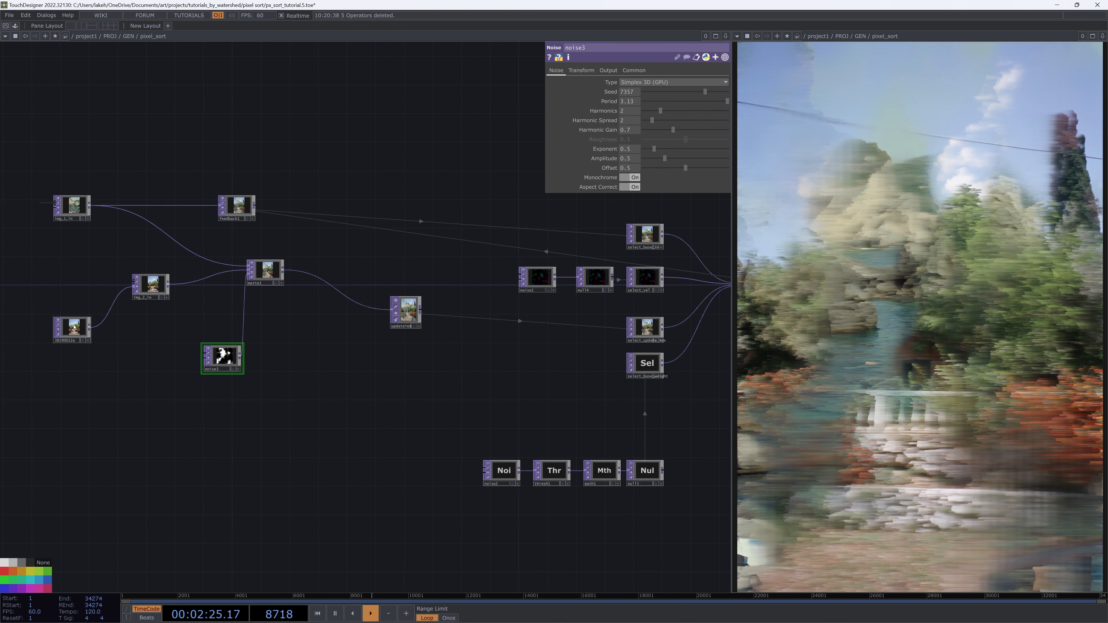
pyautogui.moveTo(71, 327); pyautogui.dragTo(86, 284)
pyautogui.moveTo(223, 356); pyautogui.dragTo(165, 355)
pyautogui.moveTo(316, 352); pyautogui.dragTo(395, 364)
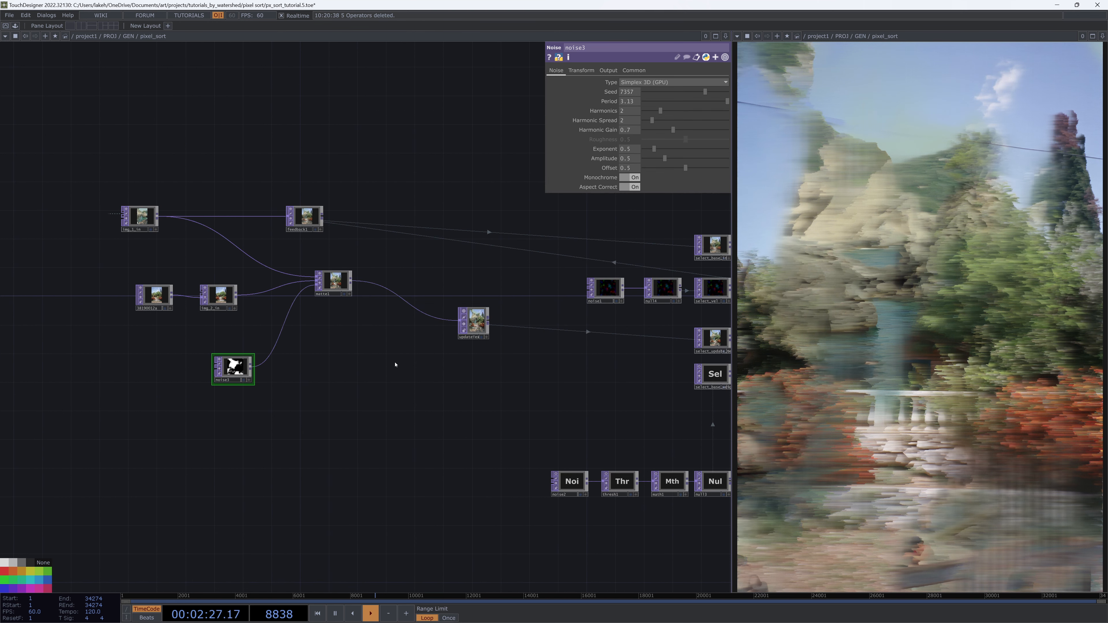
pyautogui.moveTo(479, 331); pyautogui.dragTo(460, 294)
pyautogui.moveTo(389, 371); pyautogui.dragTo(370, 342)
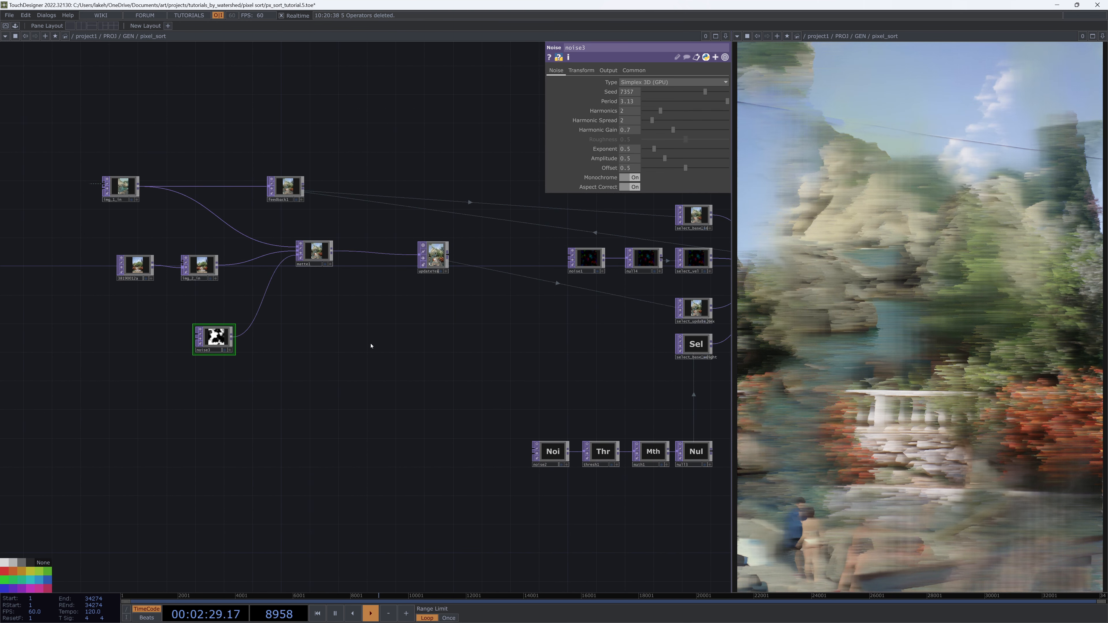
# Add a second Matte TOP below matte1 and feed matte1's output into it
pyautogui.press('Tab')
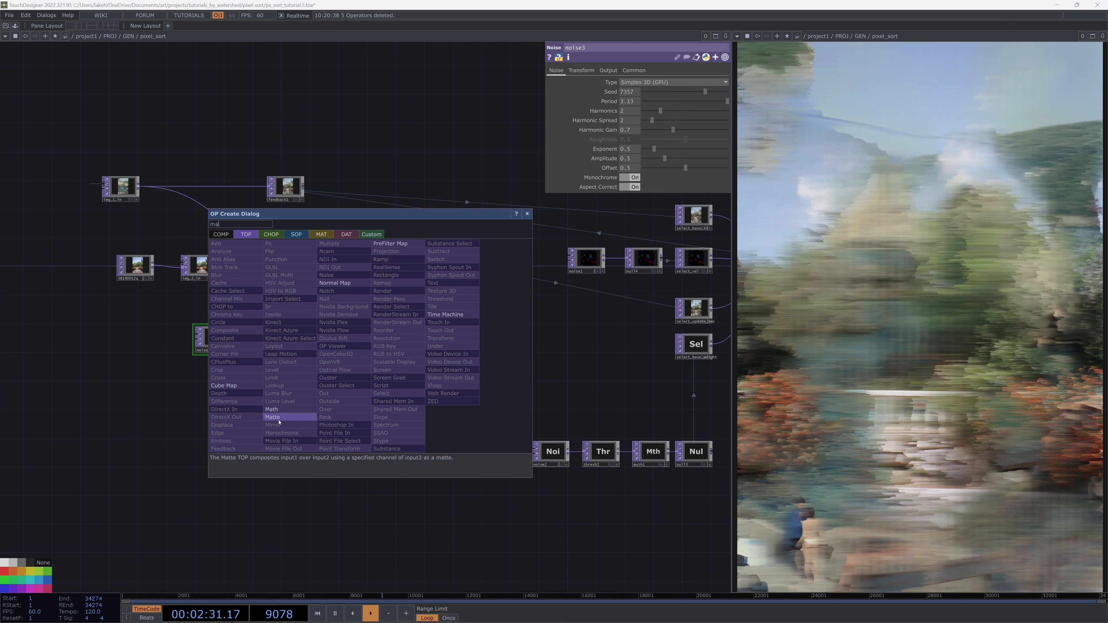
pyautogui.click(272, 417)
pyautogui.click(342, 375)
pyautogui.click(671, 91)
pyautogui.click(637, 131)
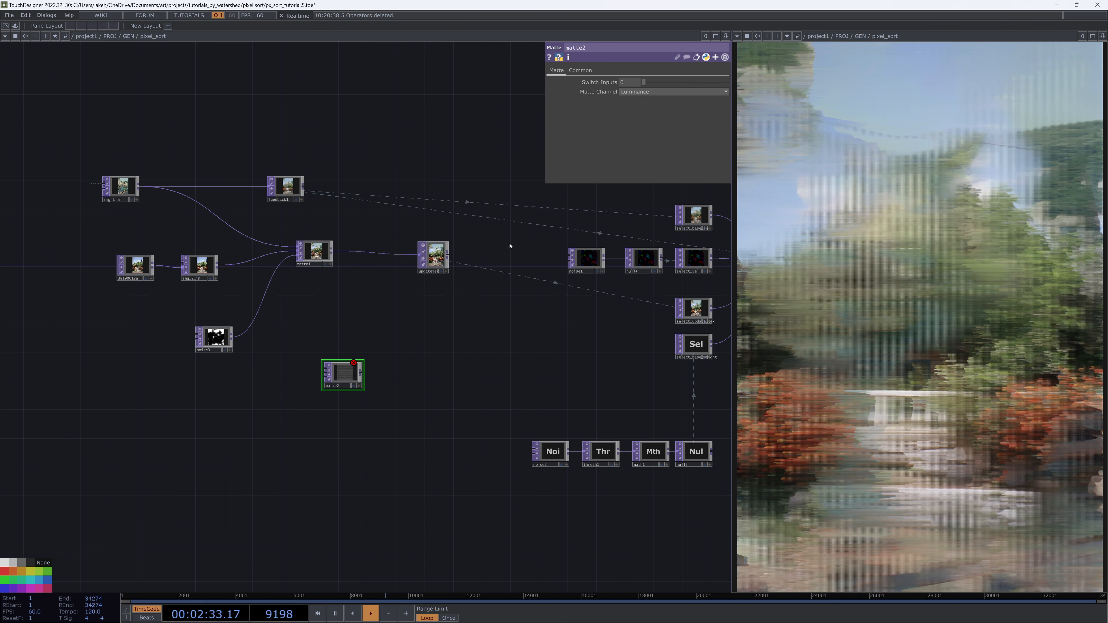
pyautogui.moveTo(356, 379); pyautogui.dragTo(371, 335)
pyautogui.scroll(4, 373, 333)
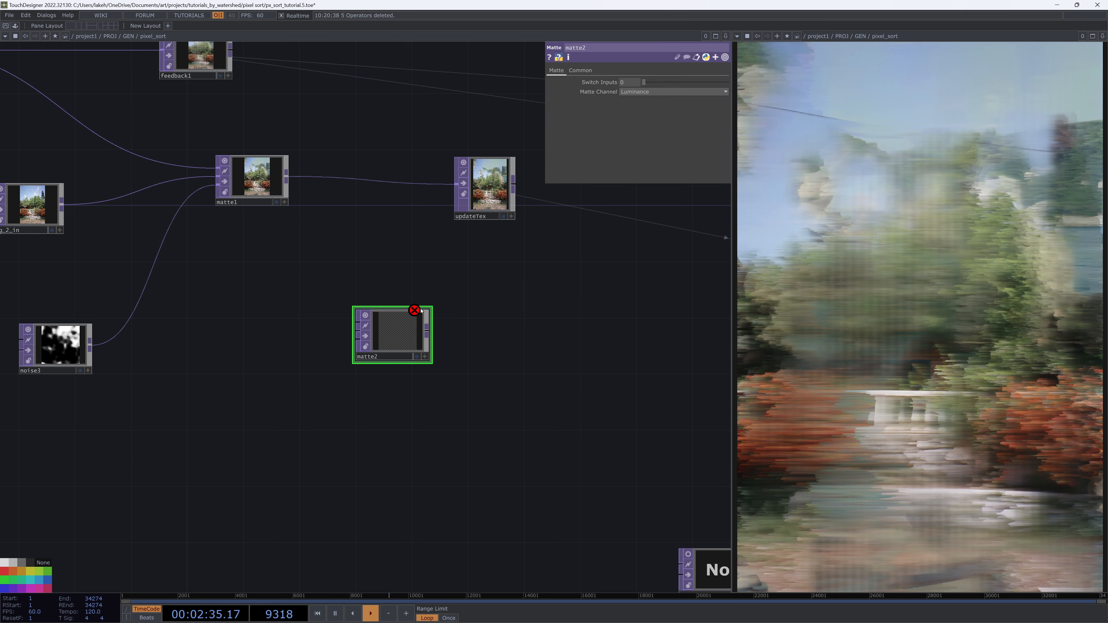
pyautogui.scroll(-1, 524, 327)
pyautogui.scroll(-2, 501, 341)
pyautogui.moveTo(368, 349); pyautogui.dragTo(419, 350)
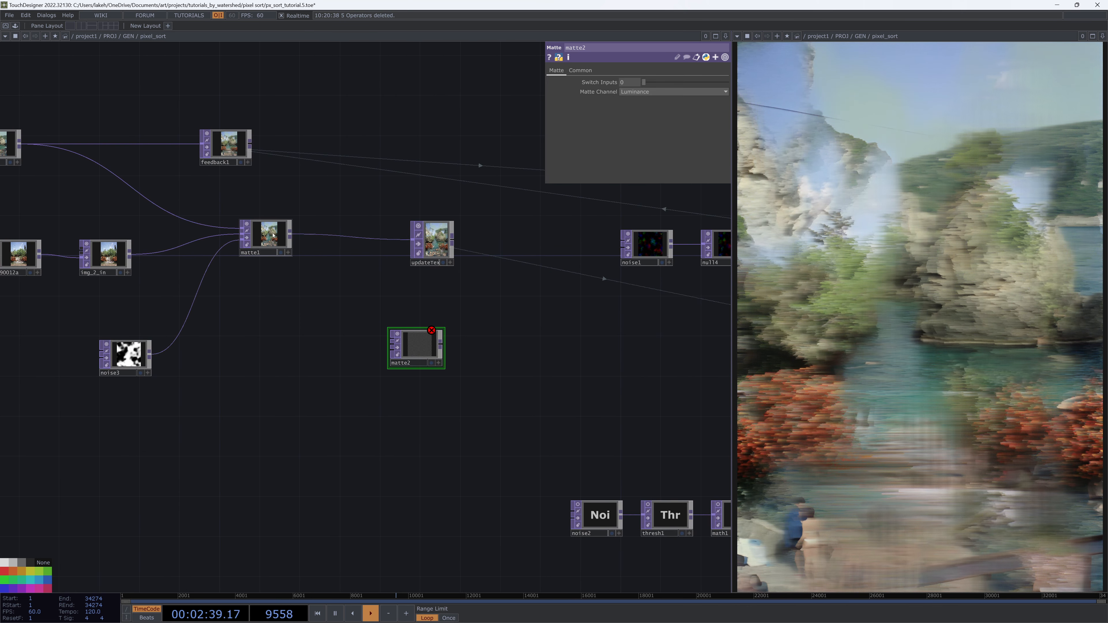
pyautogui.moveTo(291, 235); pyautogui.dragTo(437, 356)
# Add a Select TOP referencing feedback1 and connect it into the new matte
pyautogui.press('Tab')
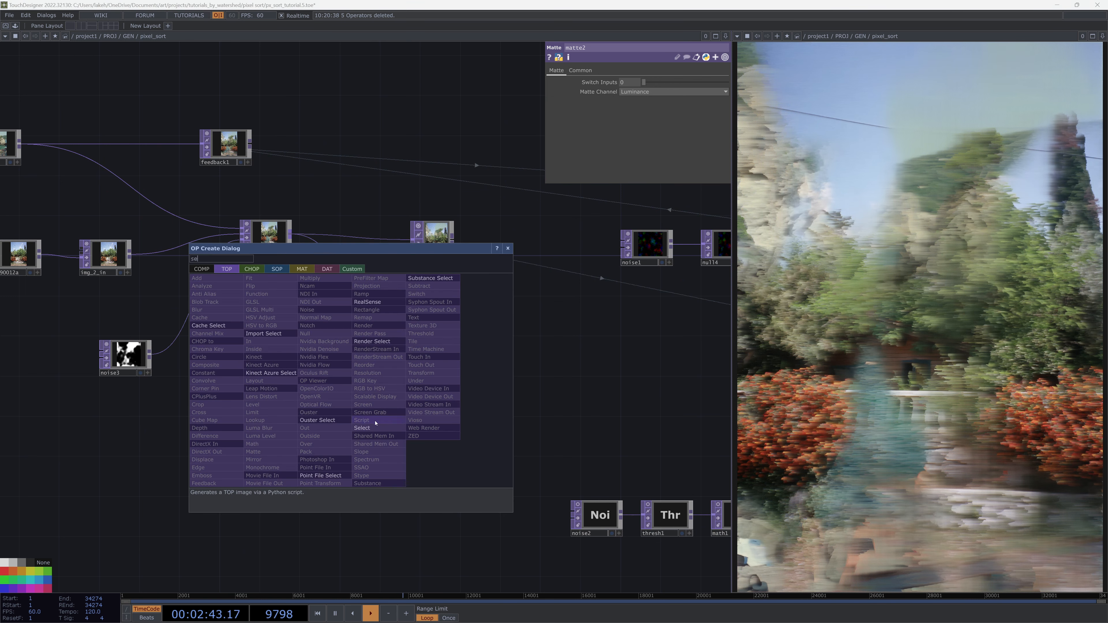
pyautogui.click(379, 423)
pyautogui.click(317, 397)
pyautogui.moveTo(229, 146); pyautogui.dragTo(411, 373)
pyautogui.scroll(4, 329, 402)
pyautogui.scroll(-5, 406, 375)
pyautogui.moveTo(278, 396); pyautogui.dragTo(268, 375)
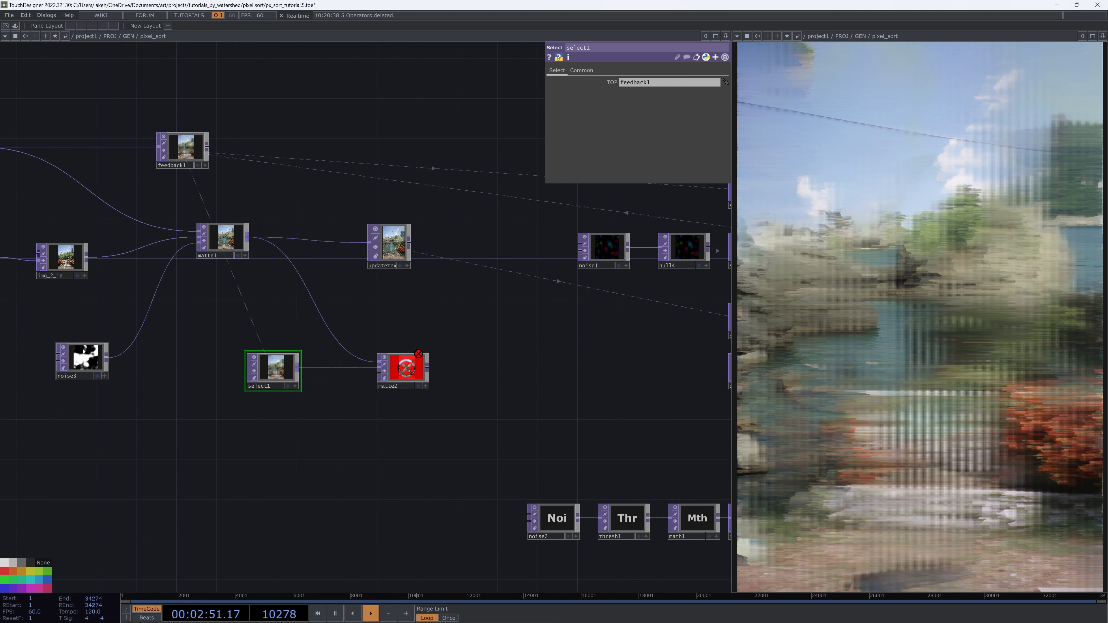
# Set noise3's pixel format to 8-bit fixed (RGBA)
pyautogui.click(89, 363)
pyautogui.click(633, 70)
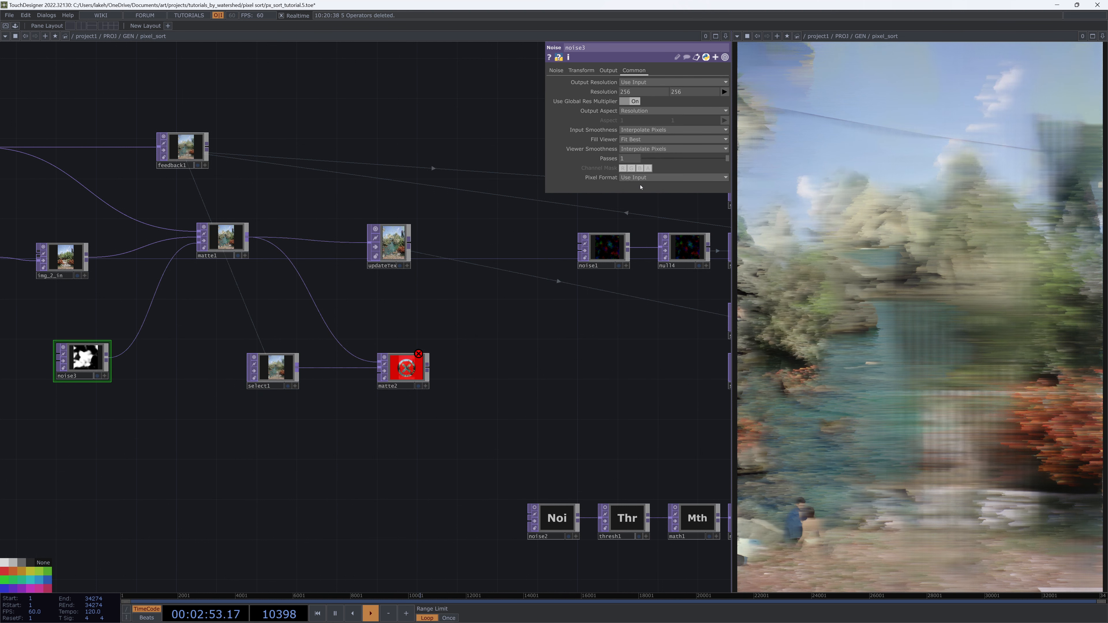
pyautogui.click(650, 177)
pyautogui.click(645, 195)
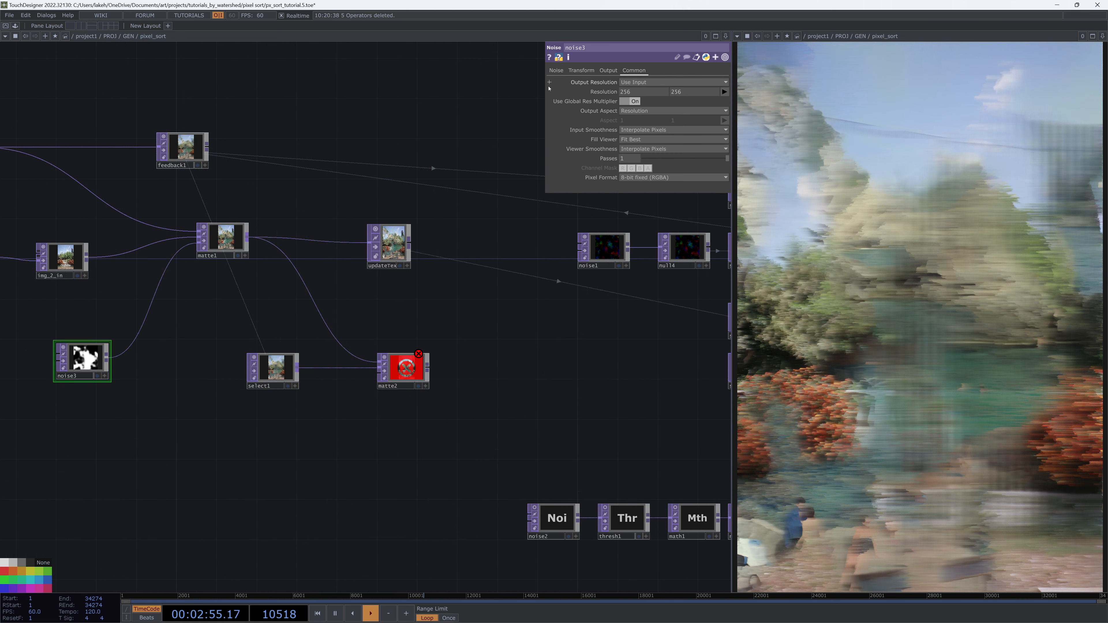
pyautogui.click(555, 71)
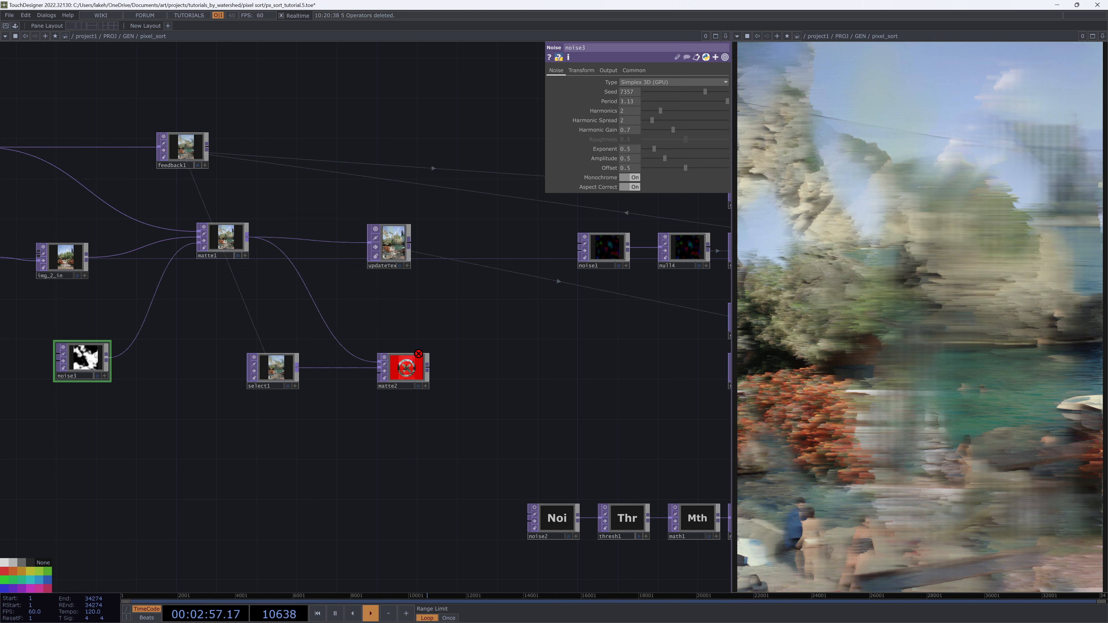
# Duplicate noise3 and set the copy's seed to 1141, period to 1 and harmonic gain to 0.58
pyautogui.hotkey('ctrl', 'c')
pyautogui.hotkey('ctrl', 'v')
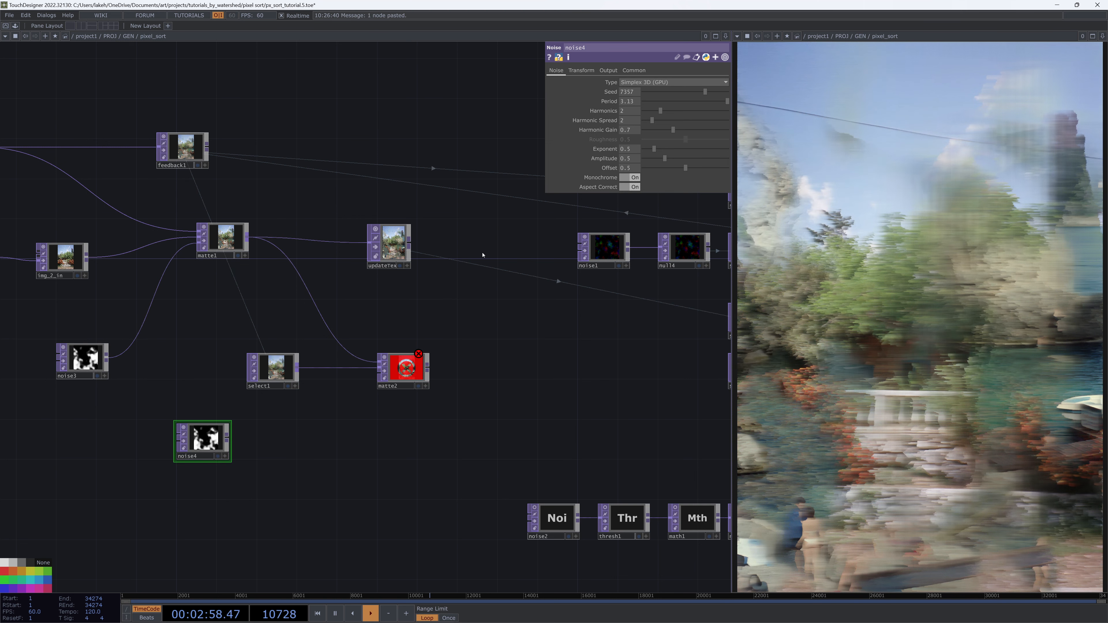
pyautogui.click(653, 92)
pyautogui.click(633, 102)
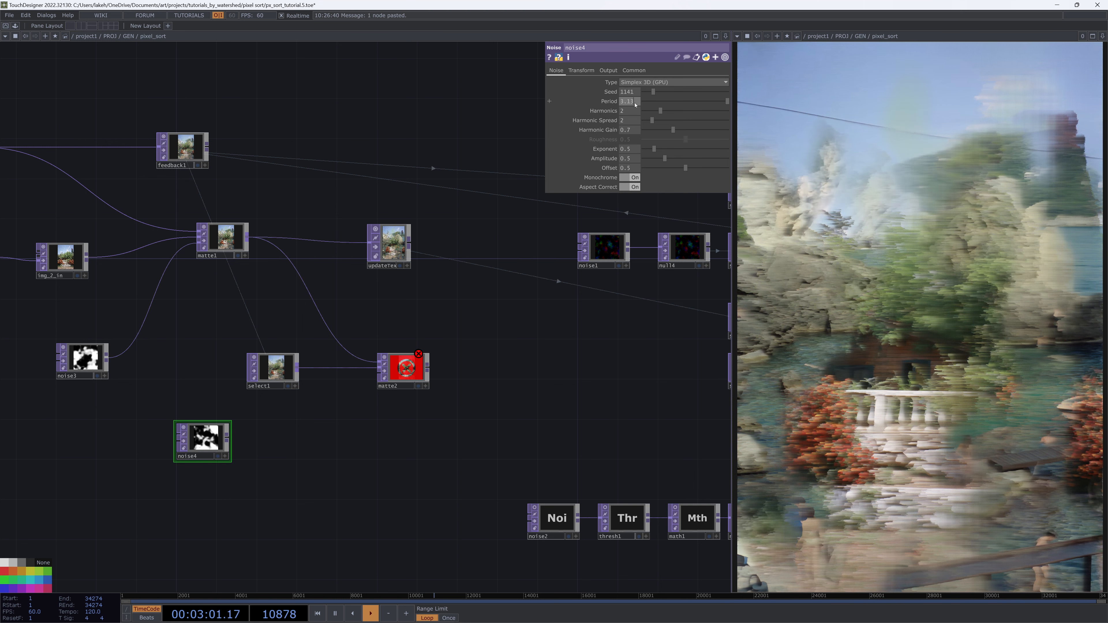
pyautogui.press('BackSpace')
pyautogui.press('BackSpace')
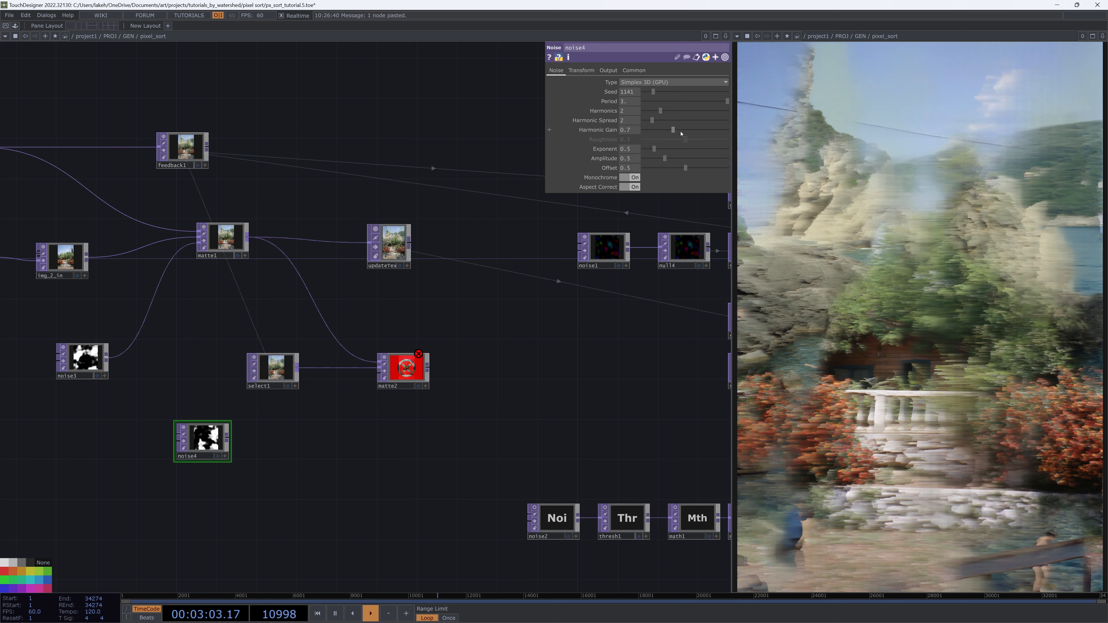
pyautogui.moveTo(673, 130); pyautogui.dragTo(668, 131)
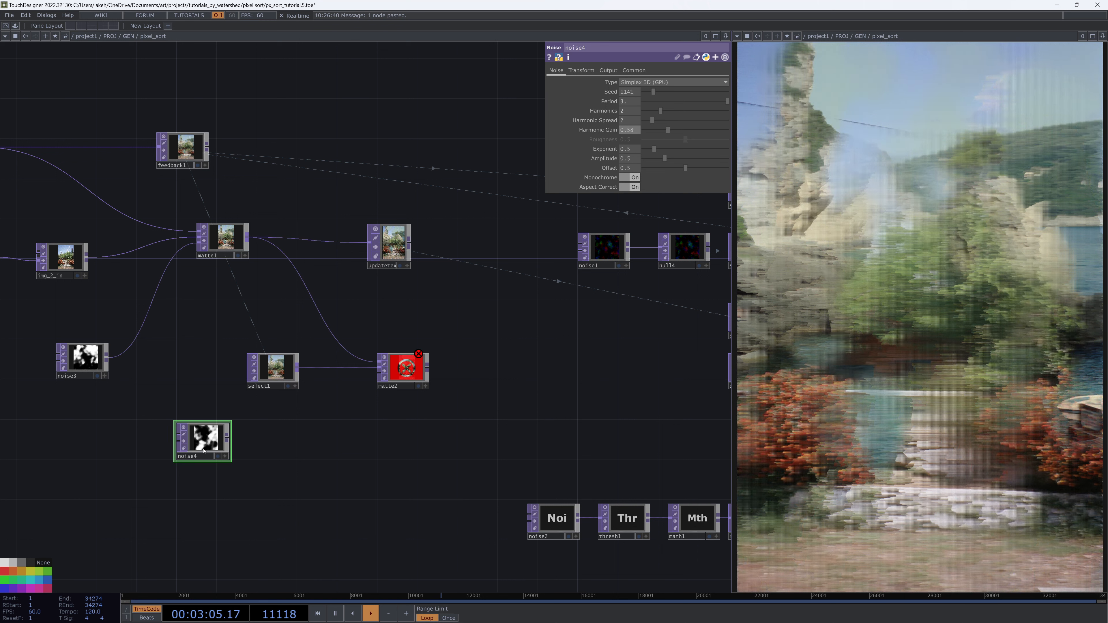
# Place the noise copy below select1 and wire it into the new matte's matte input
pyautogui.moveTo(203, 438); pyautogui.dragTo(285, 419)
pyautogui.click(276, 447)
pyautogui.click(378, 374)
pyautogui.scroll(4, 393, 373)
pyautogui.scroll(-4, 409, 375)
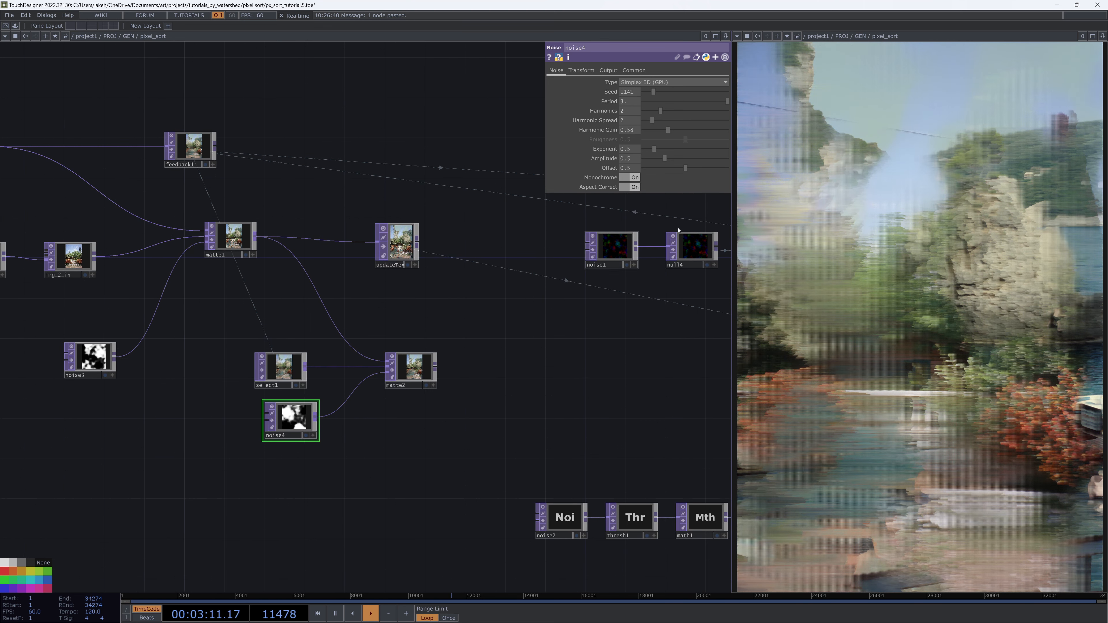
# Show matte1's and the new matte's node viewers side by side to compare their outputs
pyautogui.moveTo(501, 310); pyautogui.dragTo(238, 302)
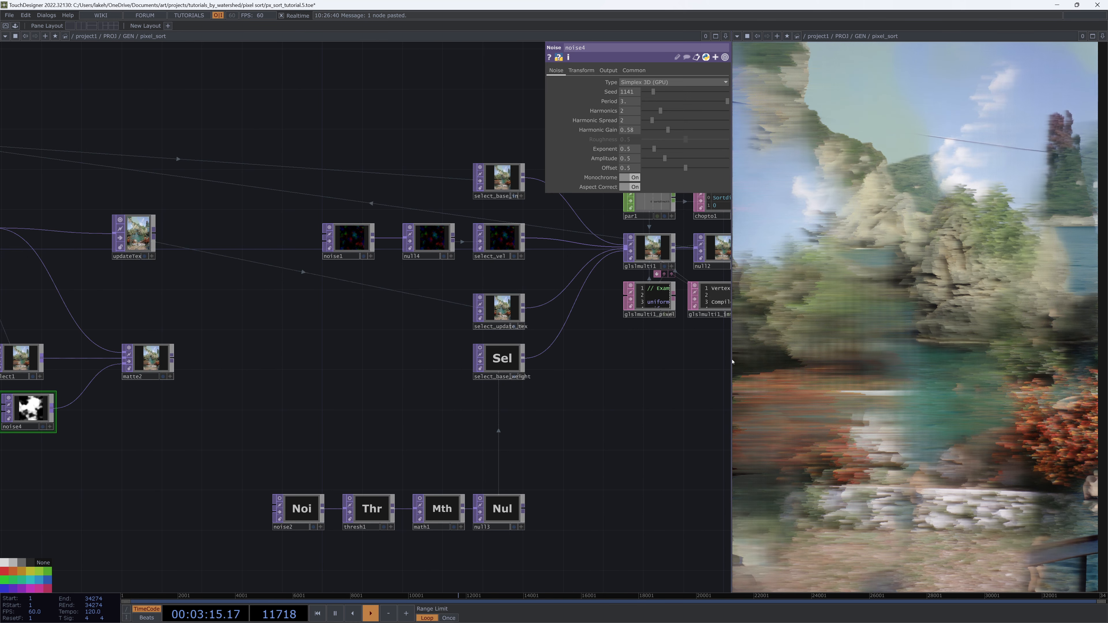
pyautogui.moveTo(730, 359); pyautogui.dragTo(357, 392)
pyautogui.click(583, 269)
pyautogui.moveTo(619, 376); pyautogui.dragTo(839, 398)
pyautogui.moveTo(231, 364); pyautogui.dragTo(546, 375)
pyautogui.click(247, 281)
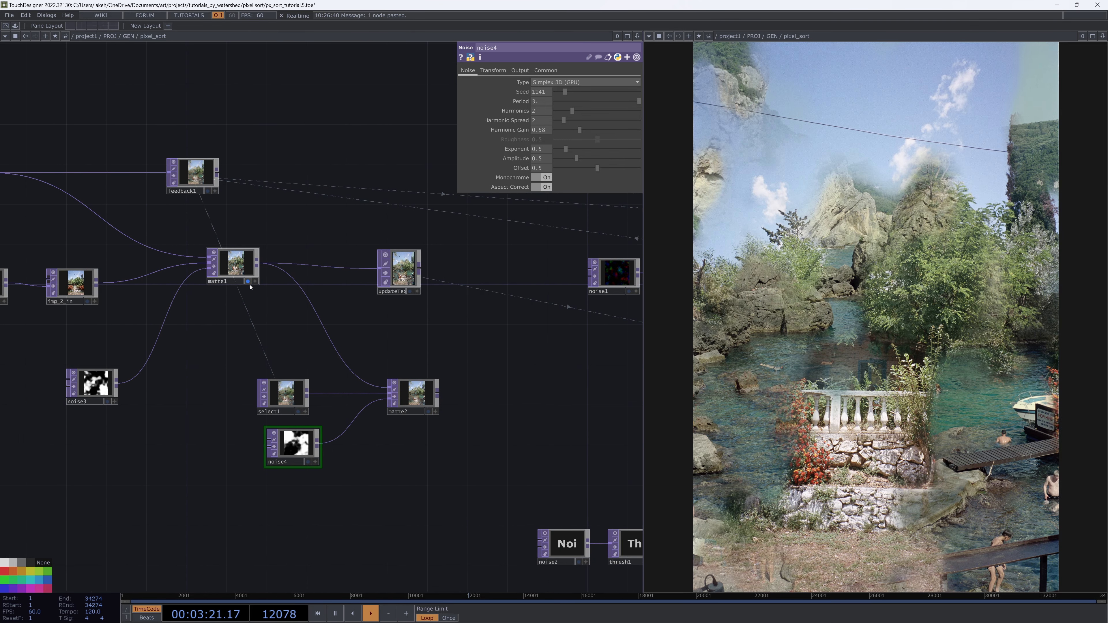
pyautogui.click(429, 411)
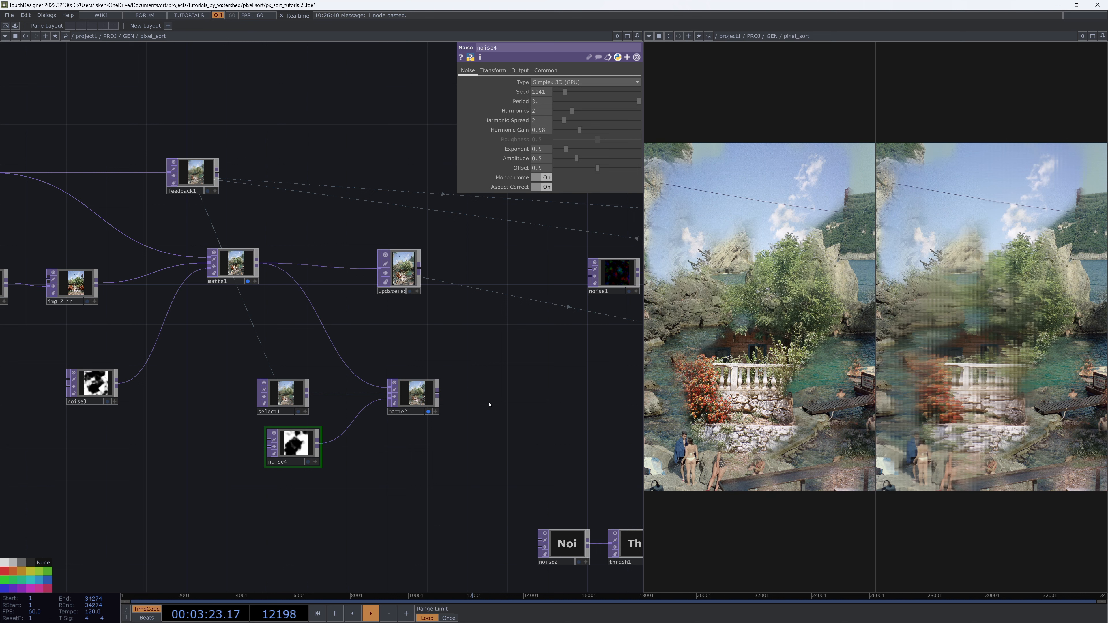
# Turn off the matte viewers and adjust the wiring into glslmulti1
pyautogui.moveTo(544, 389); pyautogui.dragTo(530, 386)
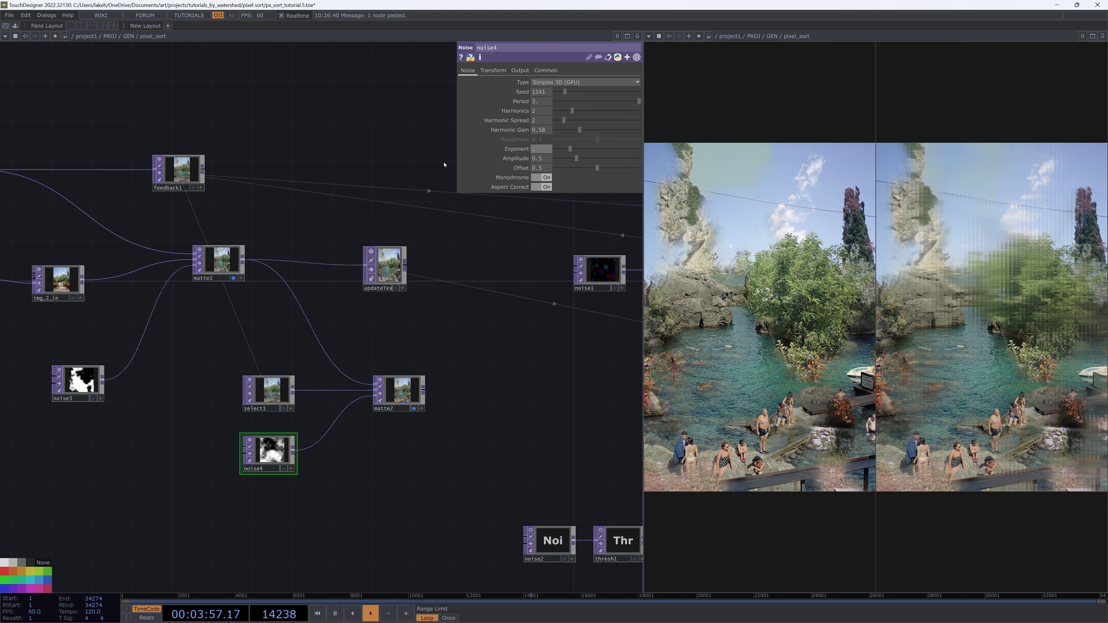
pyautogui.moveTo(419, 494); pyautogui.dragTo(445, 487)
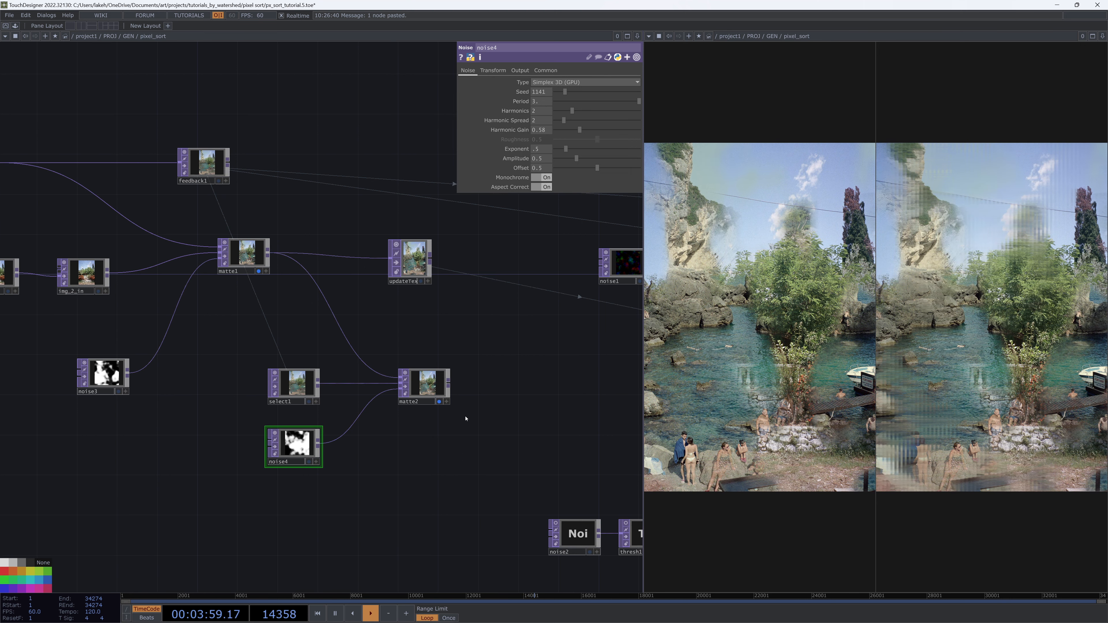
pyautogui.moveTo(531, 409); pyautogui.dragTo(454, 417)
pyautogui.scroll(-3, 513, 356)
pyautogui.moveTo(495, 380); pyautogui.dragTo(478, 344)
pyautogui.moveTo(382, 367); pyautogui.dragTo(257, 373)
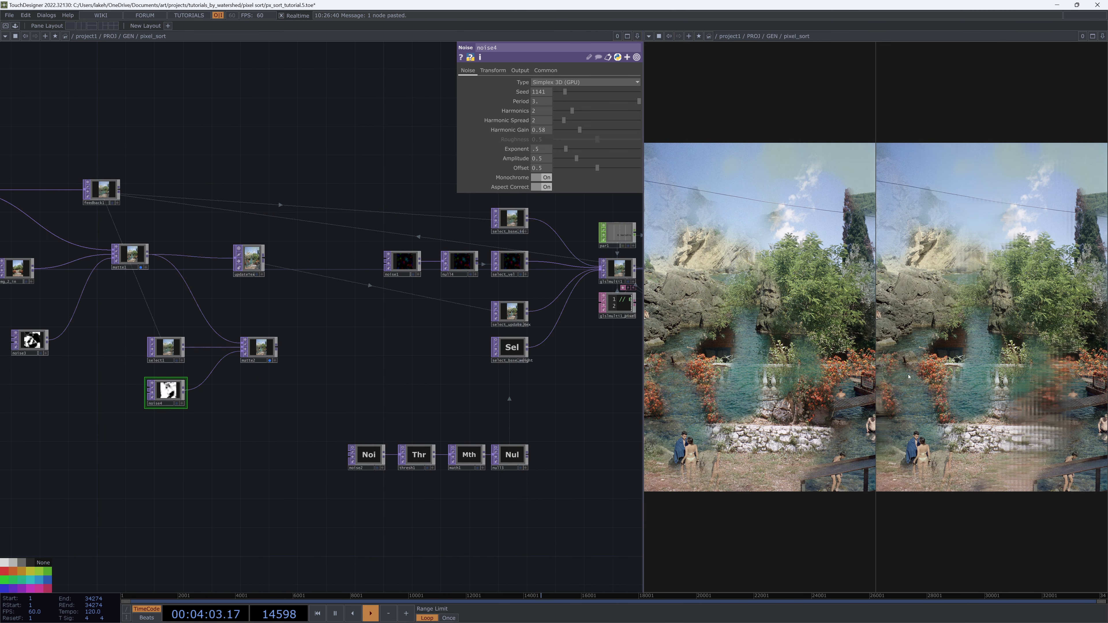
pyautogui.click(142, 268)
pyautogui.moveTo(619, 355); pyautogui.dragTo(452, 378)
pyautogui.click(598, 306)
pyautogui.moveTo(599, 308); pyautogui.dragTo(546, 329)
pyautogui.click(545, 326)
pyautogui.moveTo(153, 402); pyautogui.dragTo(363, 369)
pyautogui.click(316, 414)
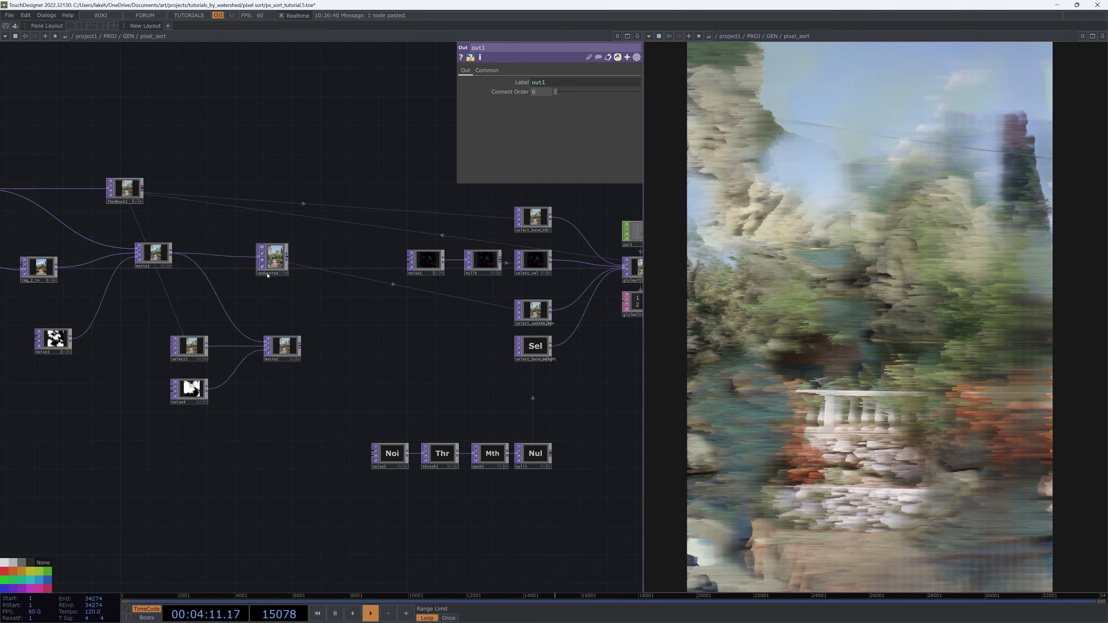
# Place the updateTex null after matte2 and connect matte2's output into it
pyautogui.moveTo(268, 272); pyautogui.dragTo(348, 355)
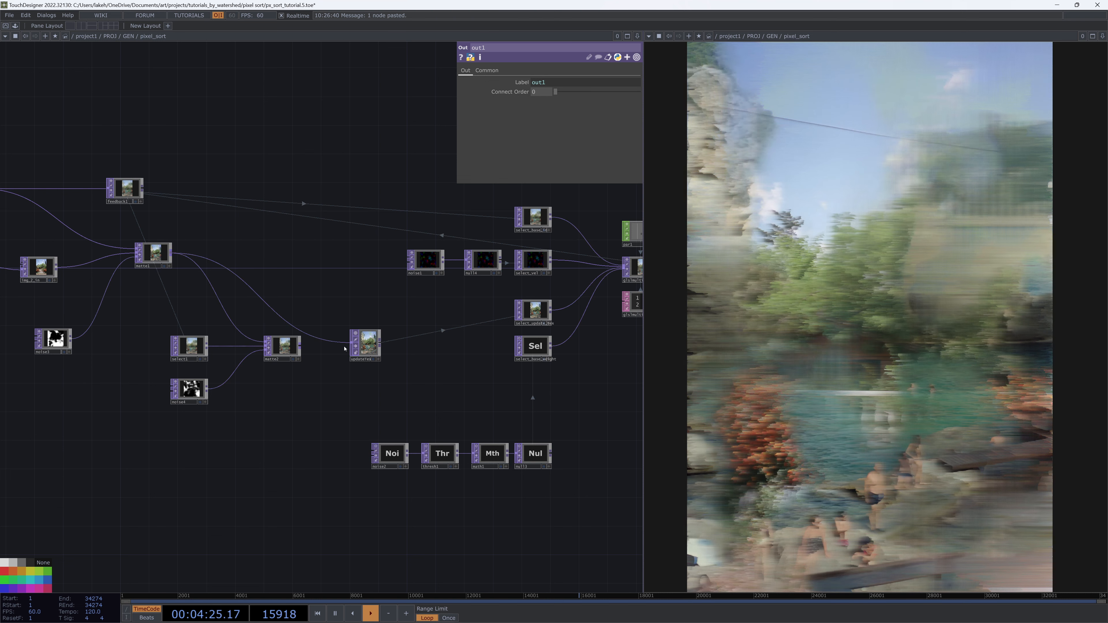
pyautogui.moveTo(300, 347); pyautogui.dragTo(345, 350)
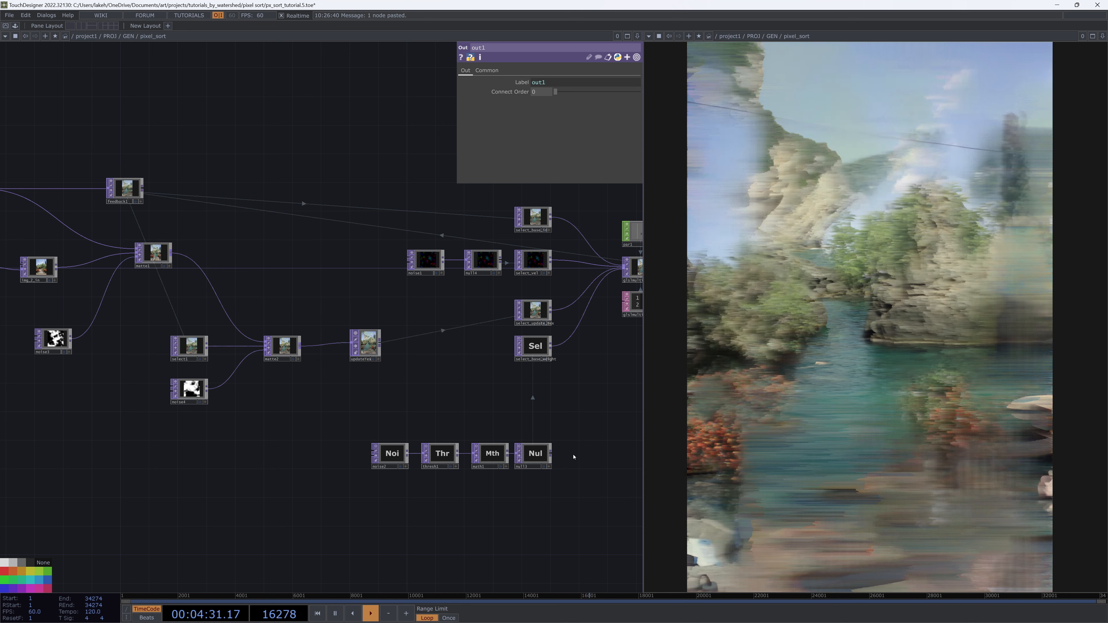
pyautogui.moveTo(467, 390); pyautogui.dragTo(507, 399)
pyautogui.scroll(-2, 507, 398)
pyautogui.moveTo(474, 397); pyautogui.dragTo(429, 403, button='right')
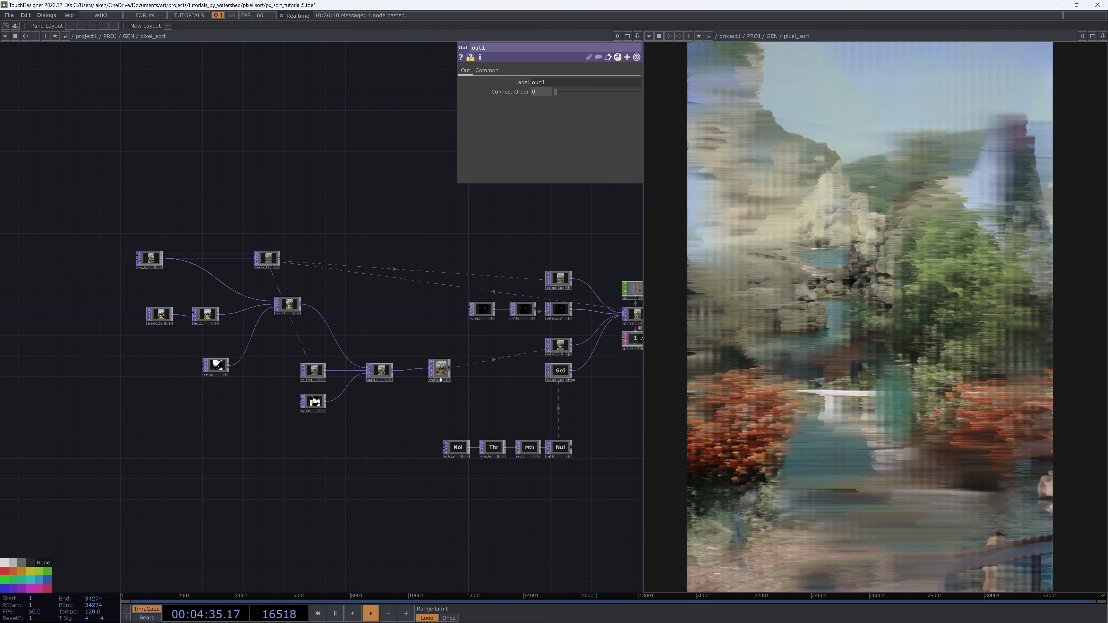
pyautogui.moveTo(440, 380)
pyautogui.mouseDown()
pyautogui.moveTo(381, 381)
pyautogui.moveTo(420, 385)
pyautogui.mouseUp()
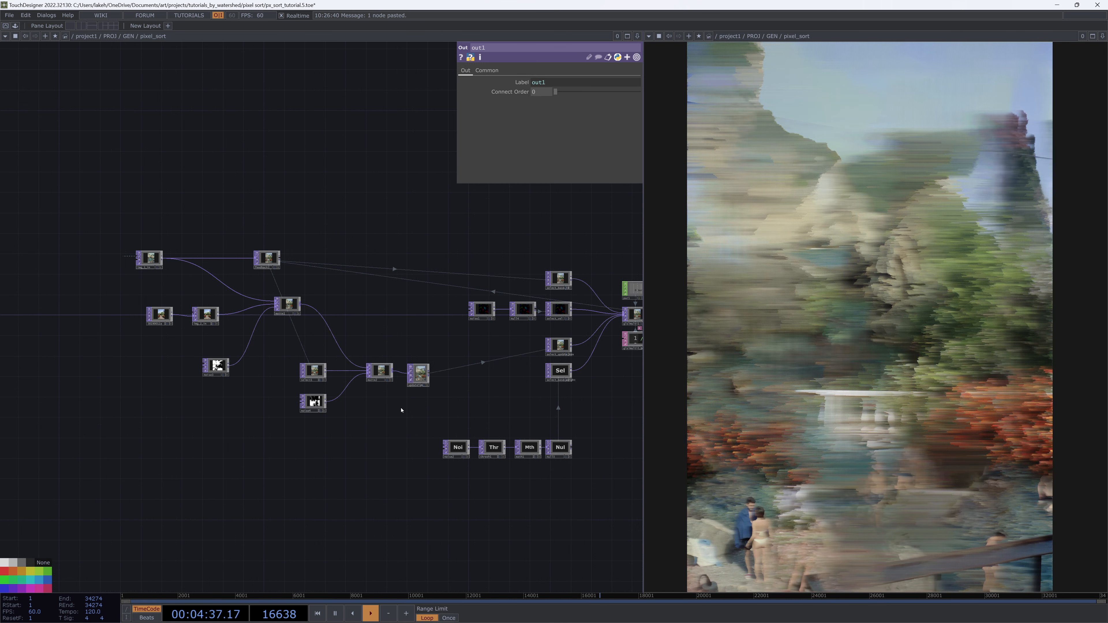
pyautogui.scroll(3, 402, 408)
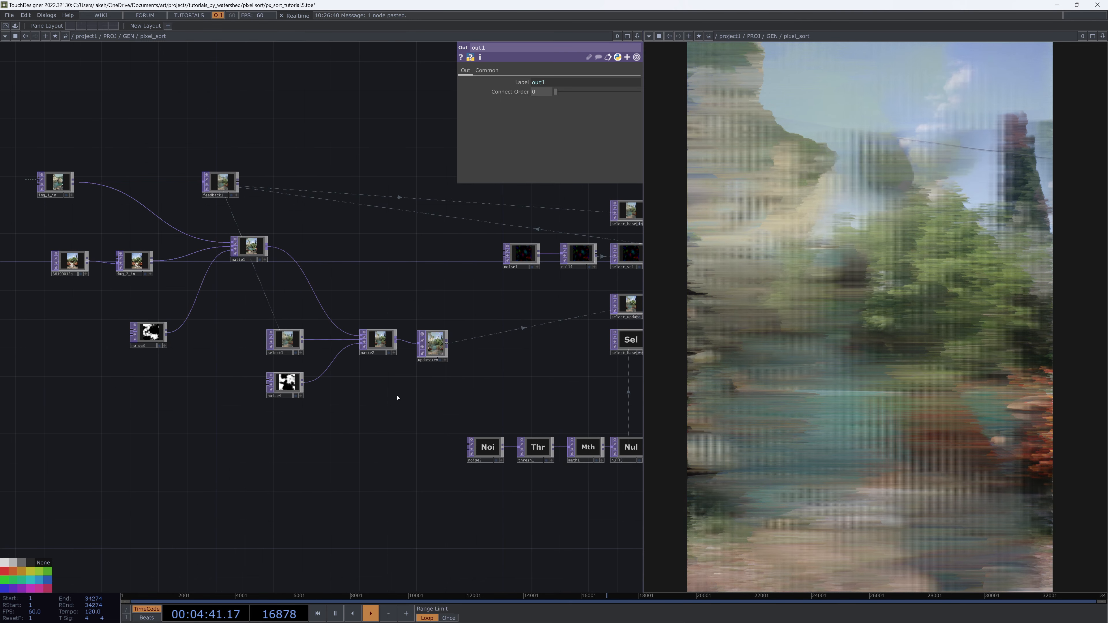
pyautogui.moveTo(408, 400); pyautogui.dragTo(375, 393)
pyautogui.scroll(3, 292, 388)
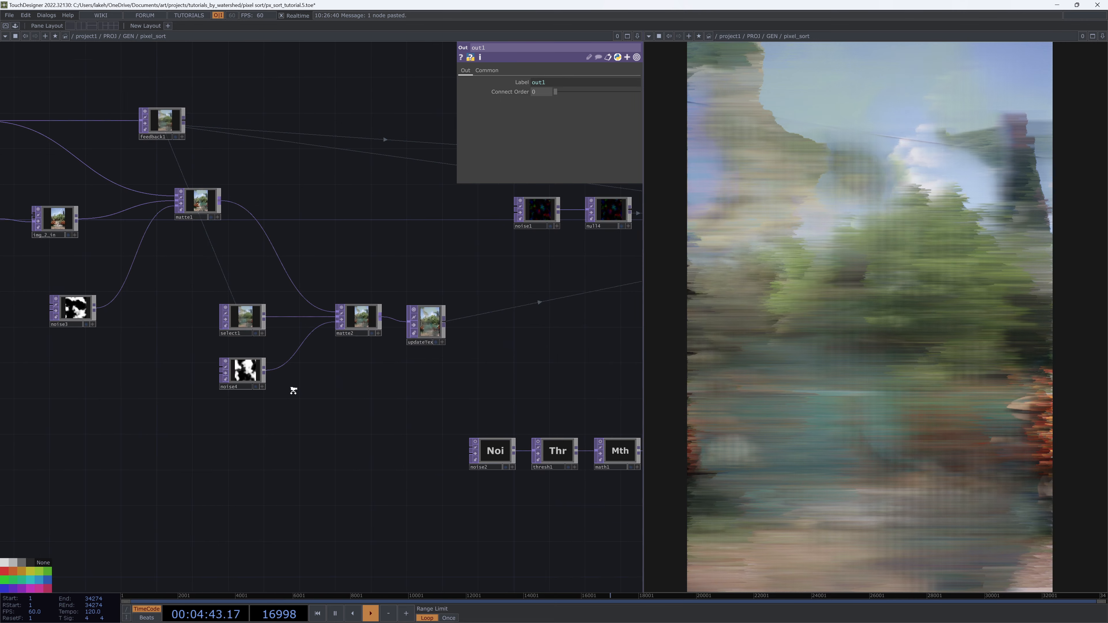
pyautogui.scroll(15, 196, 371)
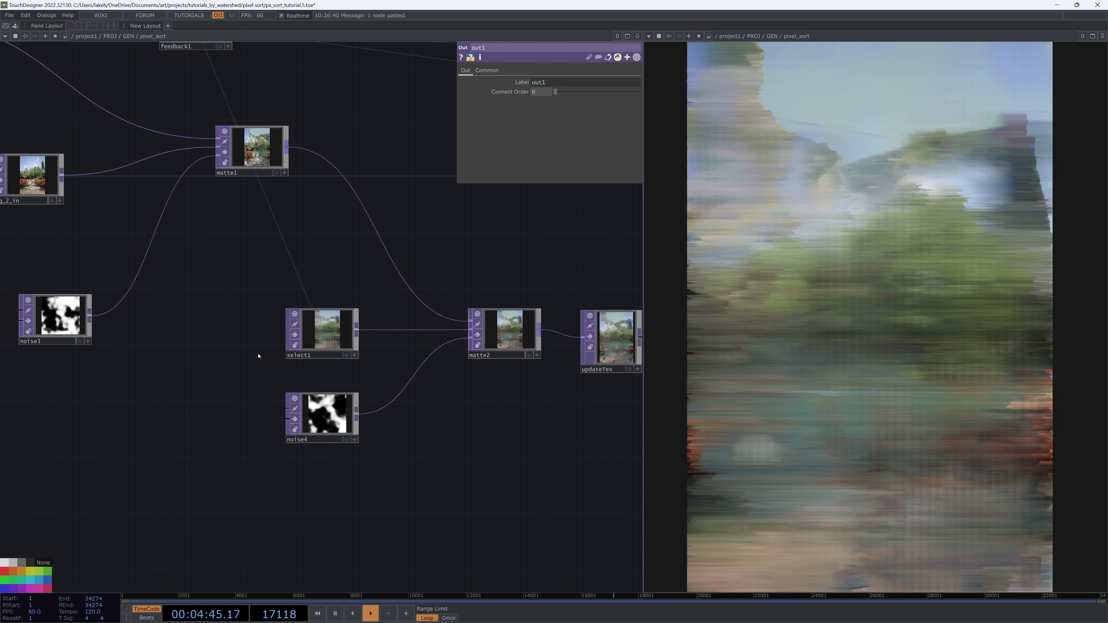
pyautogui.scroll(-8, 530, 343)
pyautogui.scroll(-10, 530, 343)
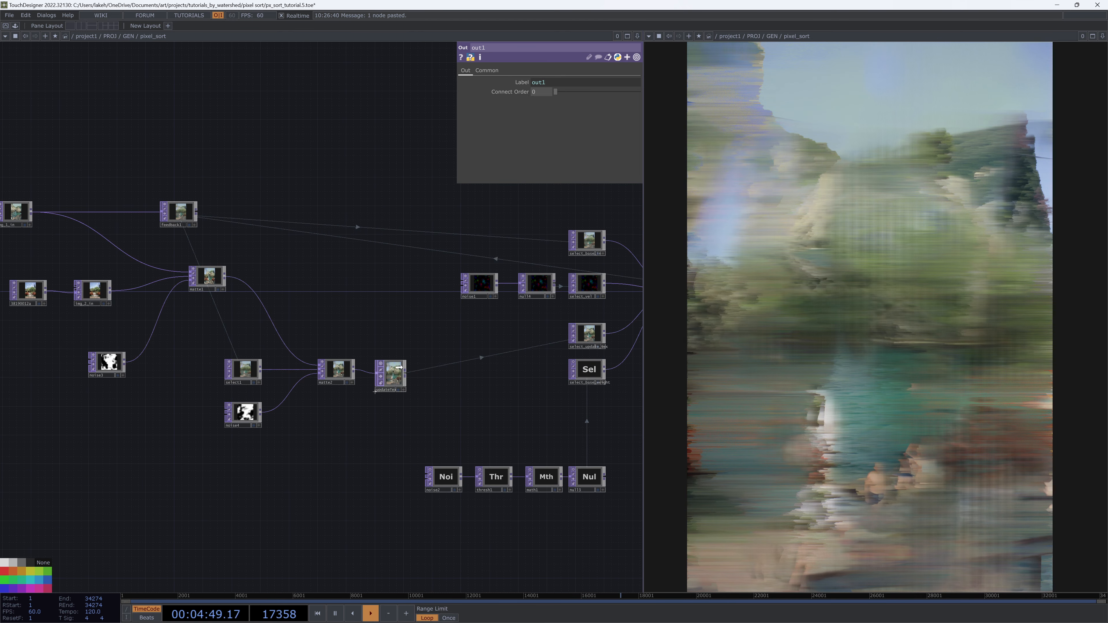
pyautogui.moveTo(398, 367); pyautogui.dragTo(390, 367)
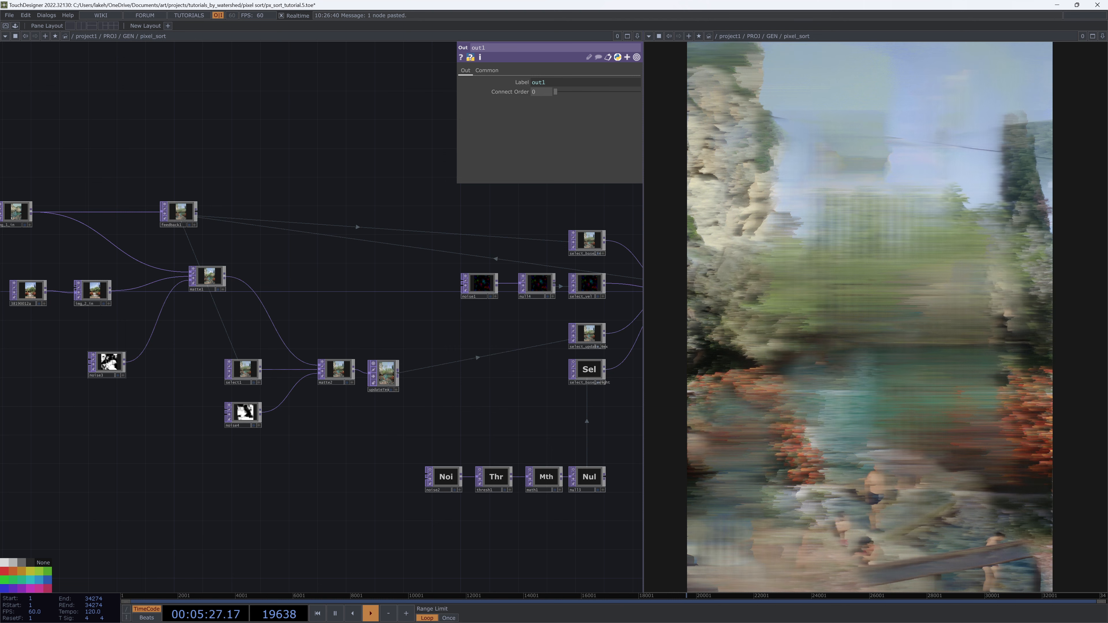
# Rearrange the network, positioning updateTex beside matte2 and tidying the surrounding nodes
pyautogui.moveTo(279, 464); pyautogui.dragTo(166, 453)
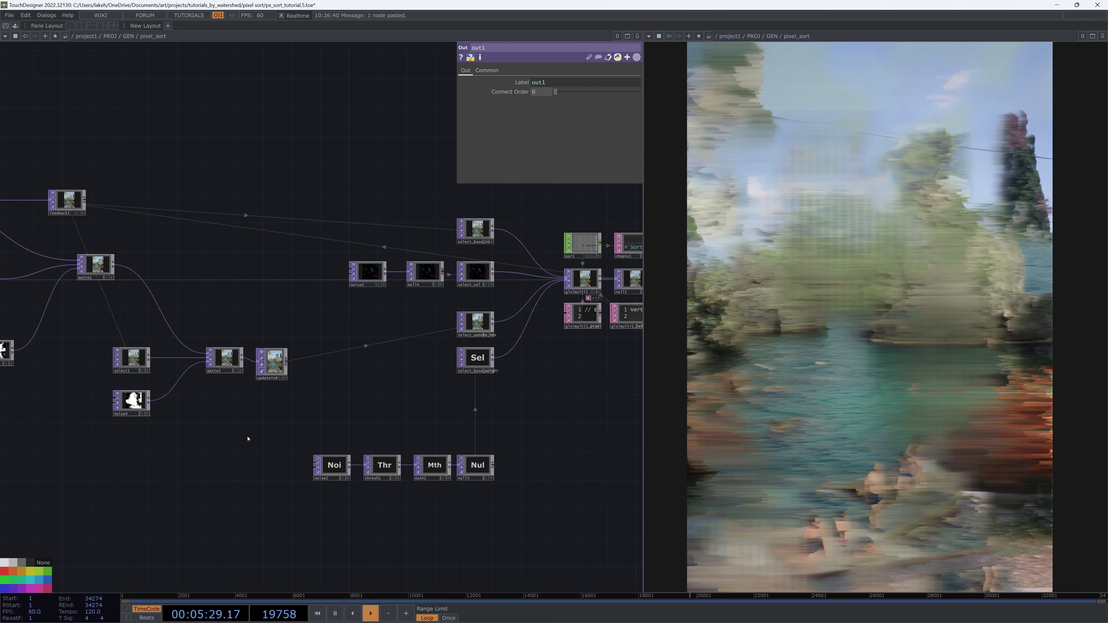
pyautogui.scroll(-3, 247, 439)
pyautogui.moveTo(565, 436); pyautogui.dragTo(643, 423)
pyautogui.moveTo(351, 413); pyautogui.dragTo(445, 416)
pyautogui.moveTo(446, 414); pyautogui.dragTo(28, 200, button='right')
pyautogui.moveTo(438, 374); pyautogui.dragTo(365, 345)
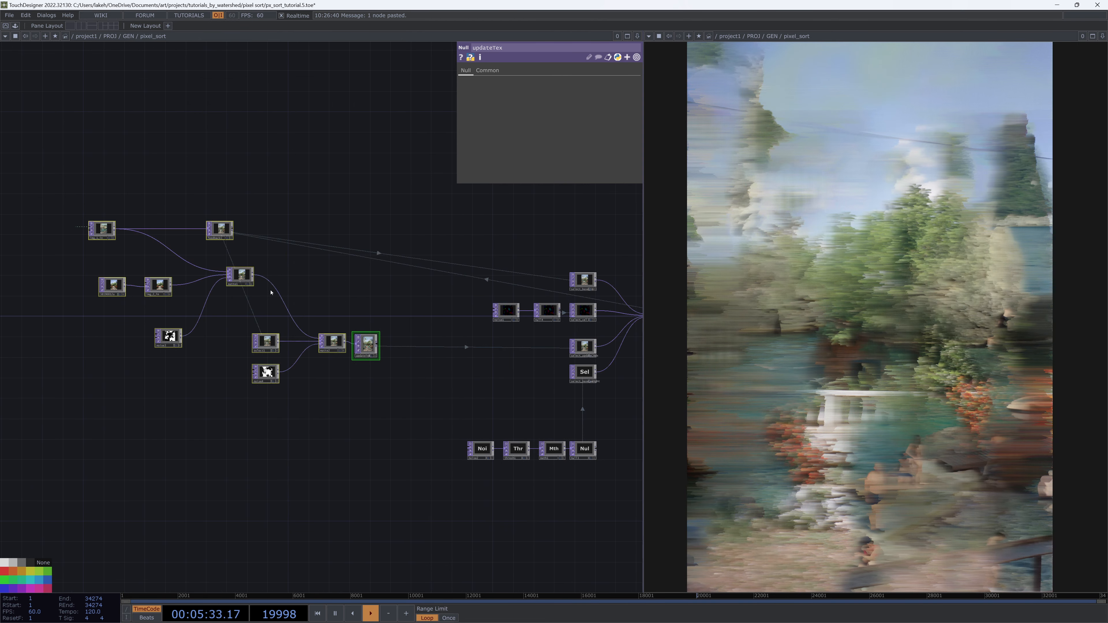
pyautogui.click(369, 388)
pyautogui.scroll(6, 368, 387)
pyautogui.moveTo(372, 393)
pyautogui.mouseDown()
pyautogui.moveTo(381, 411)
pyautogui.moveTo(359, 401)
pyautogui.mouseUp()
pyautogui.scroll(-3, 398, 388)
pyautogui.scroll(-3, 398, 388)
pyautogui.scroll(3, 398, 388)
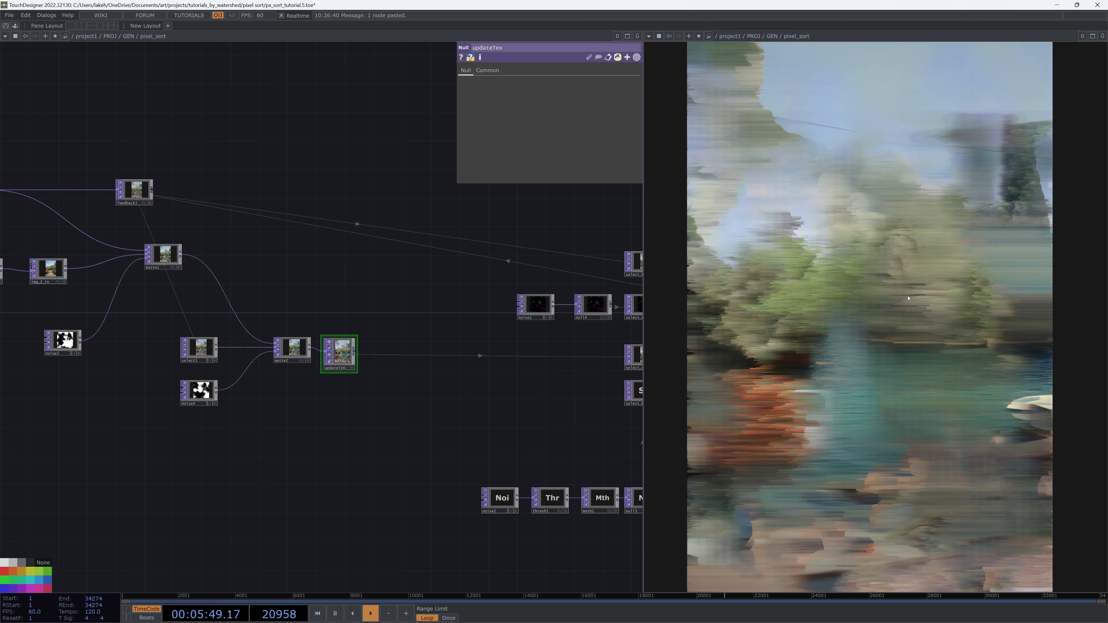
pyautogui.moveTo(505, 374); pyautogui.dragTo(542, 371)
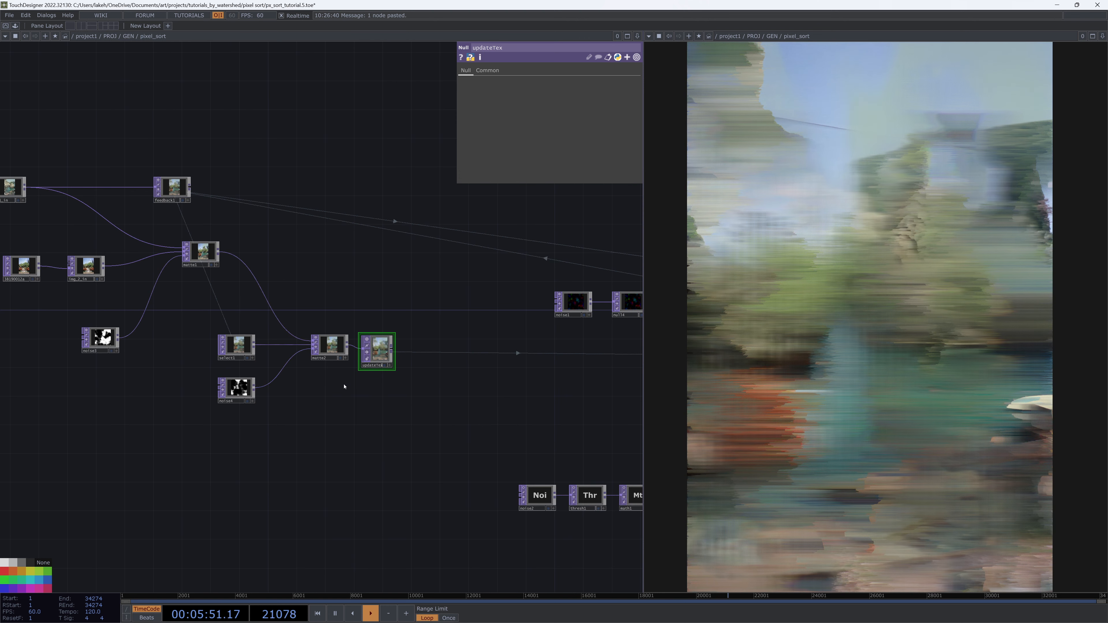
# Add a new Matte TOP below the updateTex null
pyautogui.press('Tab')
pyautogui.write('ma')
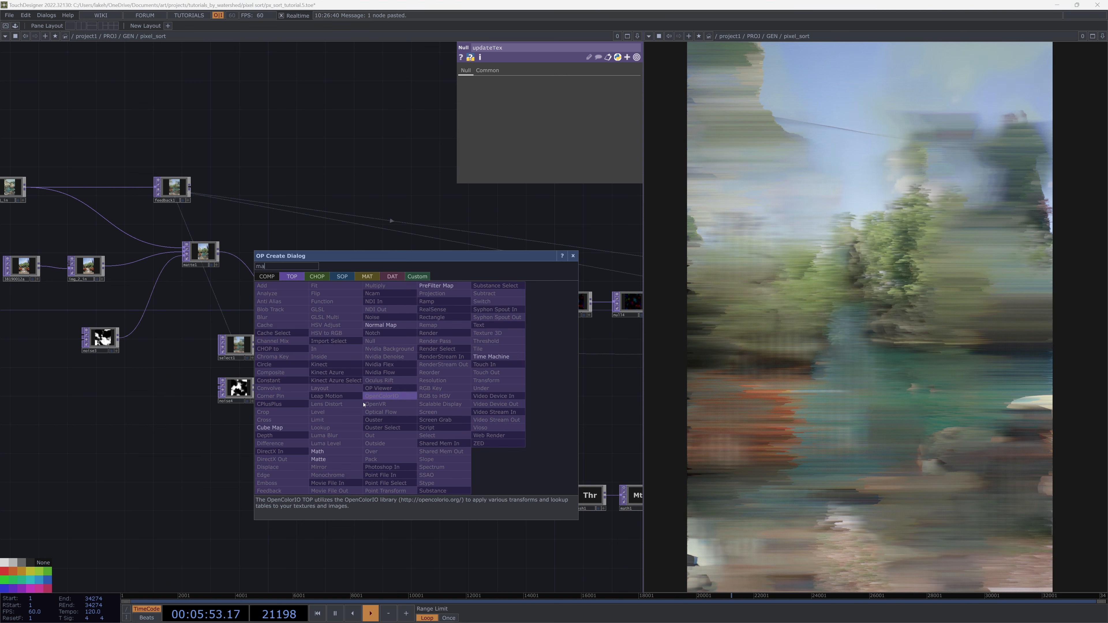
pyautogui.click(327, 460)
pyautogui.click(416, 417)
pyautogui.moveTo(438, 351); pyautogui.dragTo(441, 320)
# Add a Select TOP below and set it to reference feedback1
pyautogui.press('Tab')
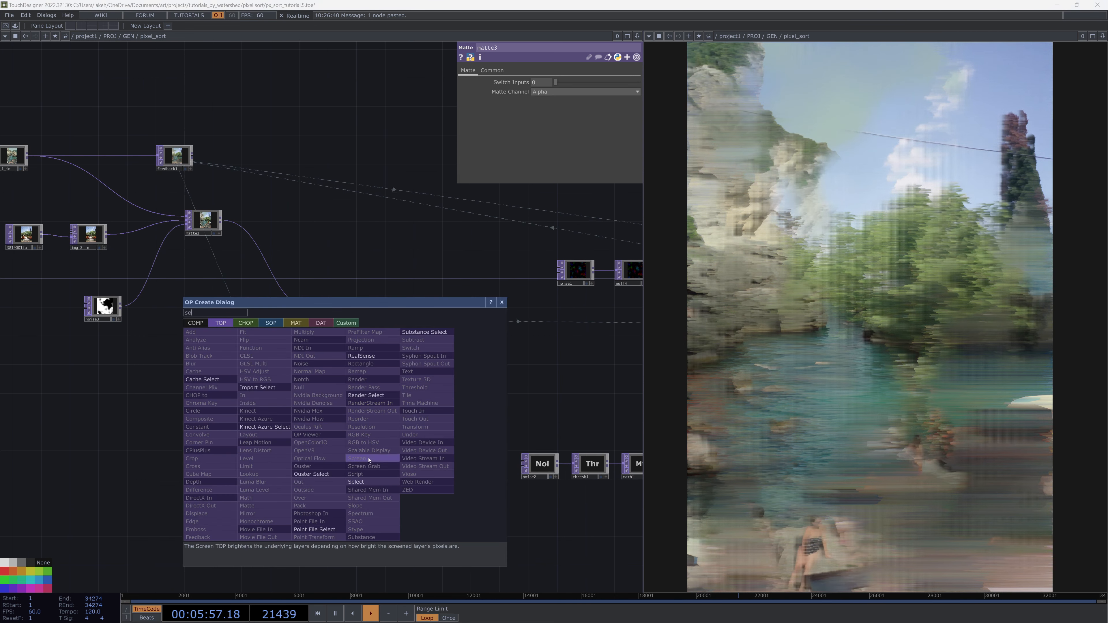
pyautogui.click(366, 481)
pyautogui.click(296, 453)
pyautogui.moveTo(172, 160); pyautogui.dragTo(295, 430)
# Arrange the new matte and select nodes and wire matte2's output into the new matte's first input
pyautogui.moveTo(420, 389); pyautogui.dragTo(398, 446)
pyautogui.scroll(2, 344, 435)
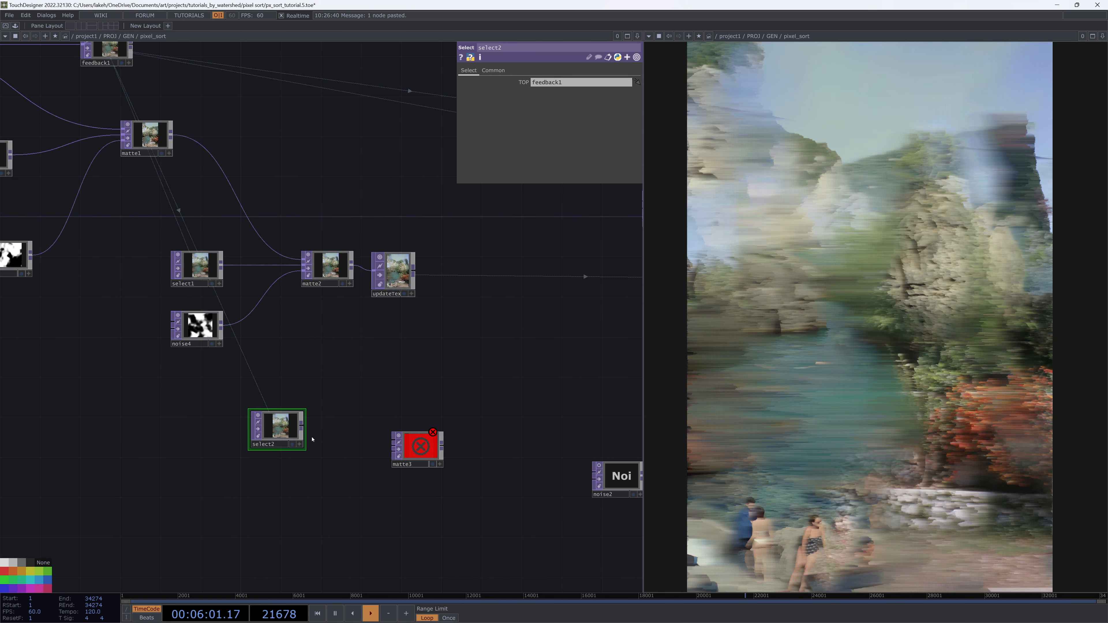
pyautogui.moveTo(284, 431); pyautogui.dragTo(304, 481)
pyautogui.moveTo(422, 449); pyautogui.dragTo(401, 416)
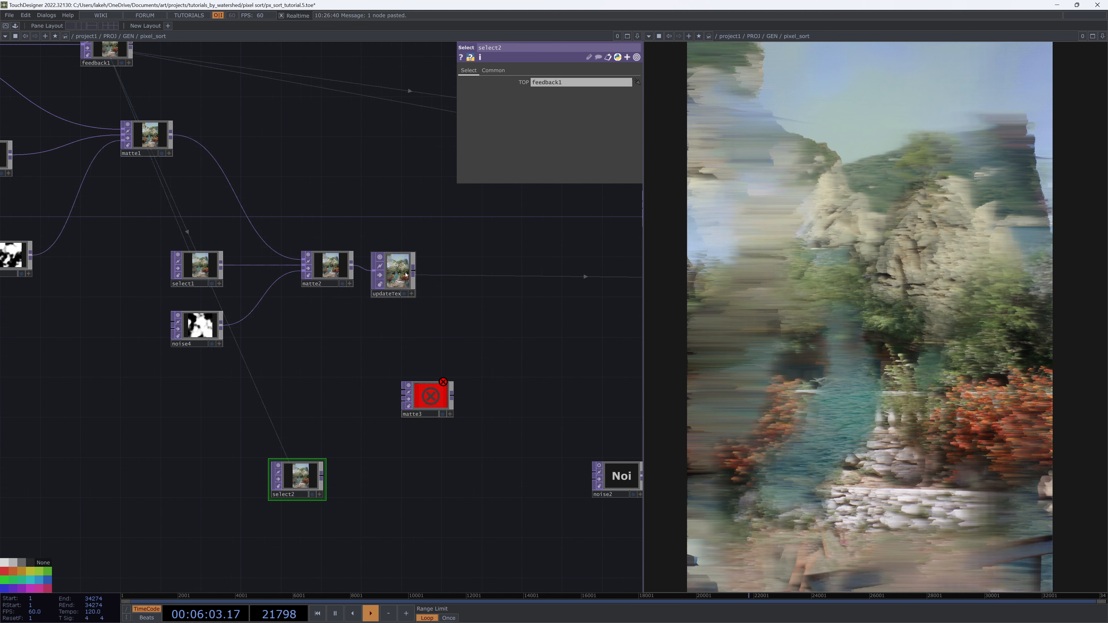
pyautogui.moveTo(393, 270); pyautogui.dragTo(493, 290)
pyautogui.moveTo(352, 264); pyautogui.dragTo(449, 372)
pyautogui.moveTo(456, 434); pyautogui.dragTo(429, 417, button='middle')
pyautogui.moveTo(434, 423); pyautogui.dragTo(455, 452)
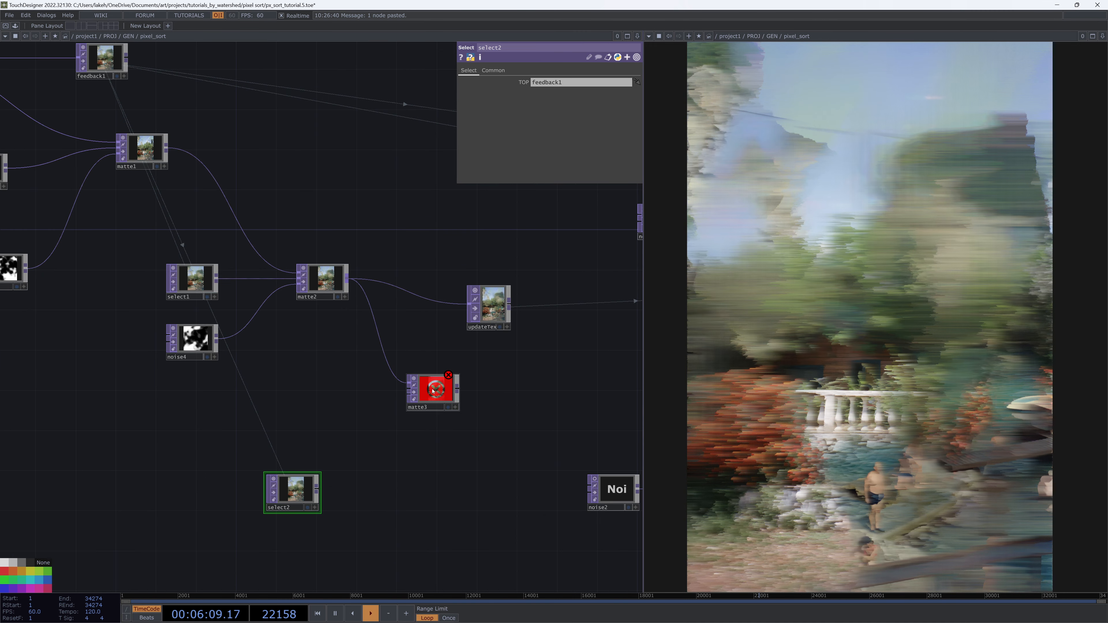
pyautogui.moveTo(435, 389); pyautogui.dragTo(414, 393)
# Add another Select TOP next to the new matte and set it to reference matte1
pyautogui.press('Tab')
pyautogui.write('se')
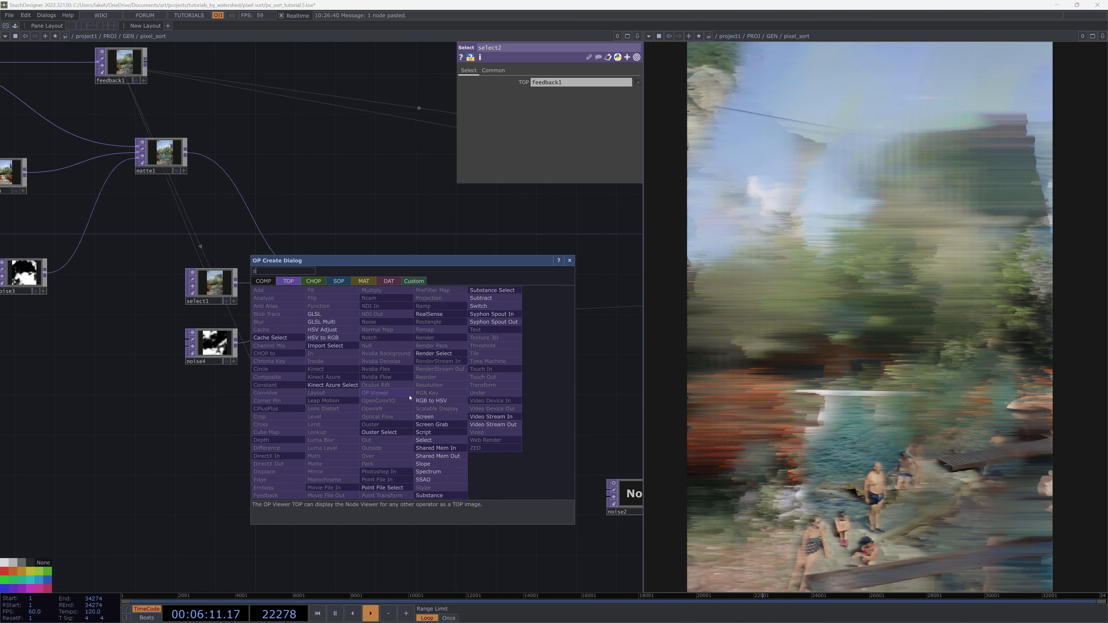
pyautogui.click(419, 441)
pyautogui.click(391, 412)
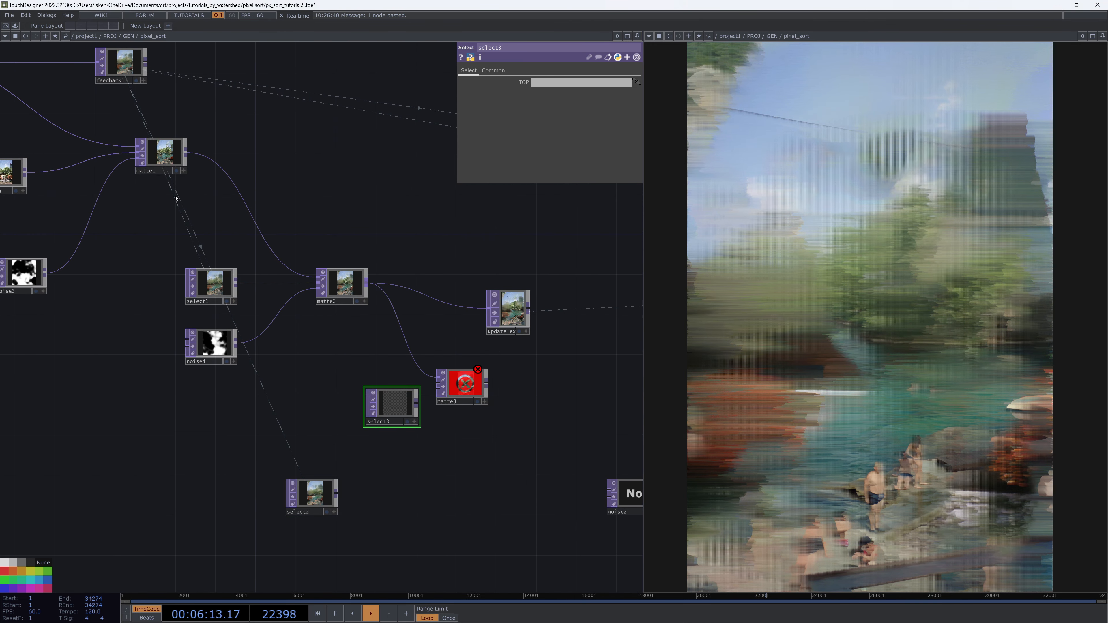
pyautogui.moveTo(174, 160); pyautogui.dragTo(375, 407)
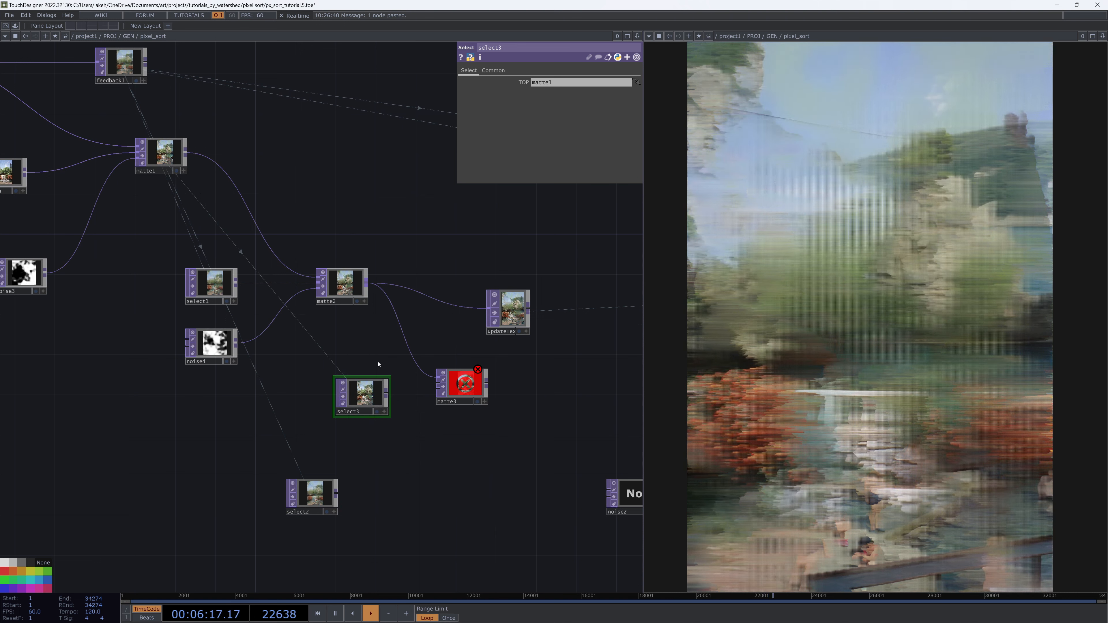
# Wire select2 into matte3's matte input and set matte3's matte channel to Luminance
pyautogui.moveTo(313, 493); pyautogui.dragTo(431, 397)
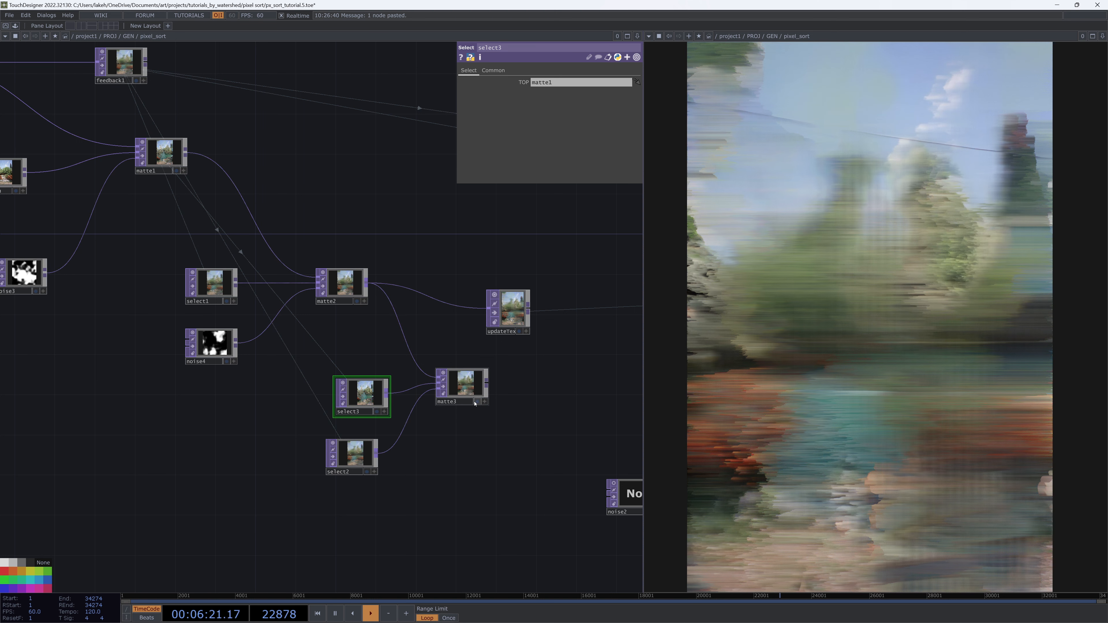
pyautogui.scroll(3, 480, 387)
pyautogui.click(457, 381)
pyautogui.click(540, 92)
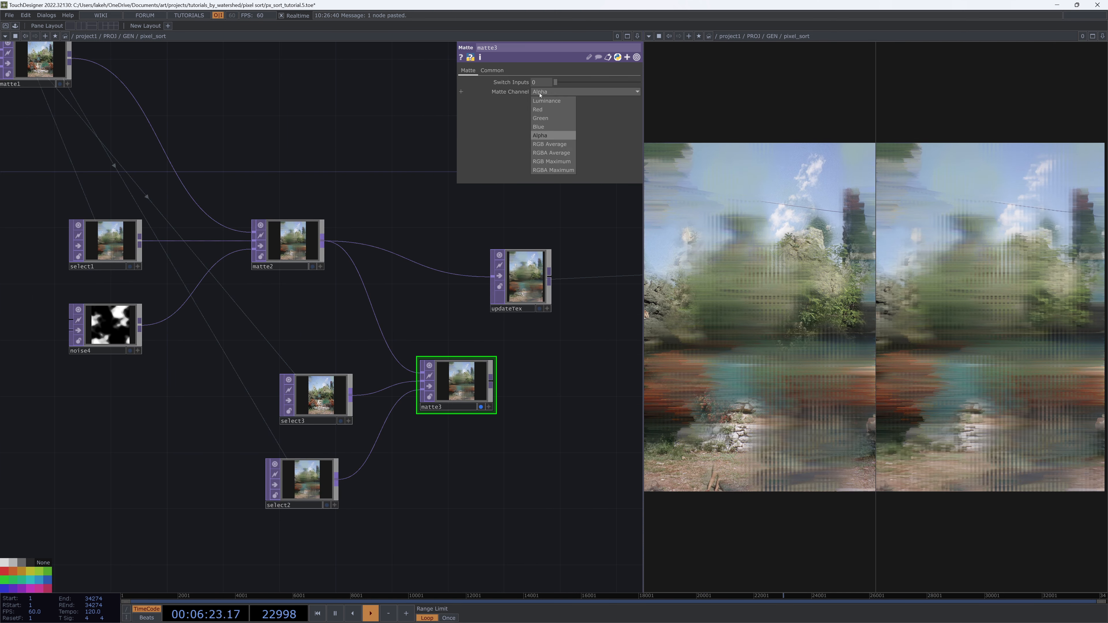
pyautogui.click(543, 102)
# Insert a Threshold TOP between select2 and matte3's matte input
pyautogui.moveTo(469, 456); pyautogui.dragTo(491, 422)
pyautogui.scroll(2, 457, 433)
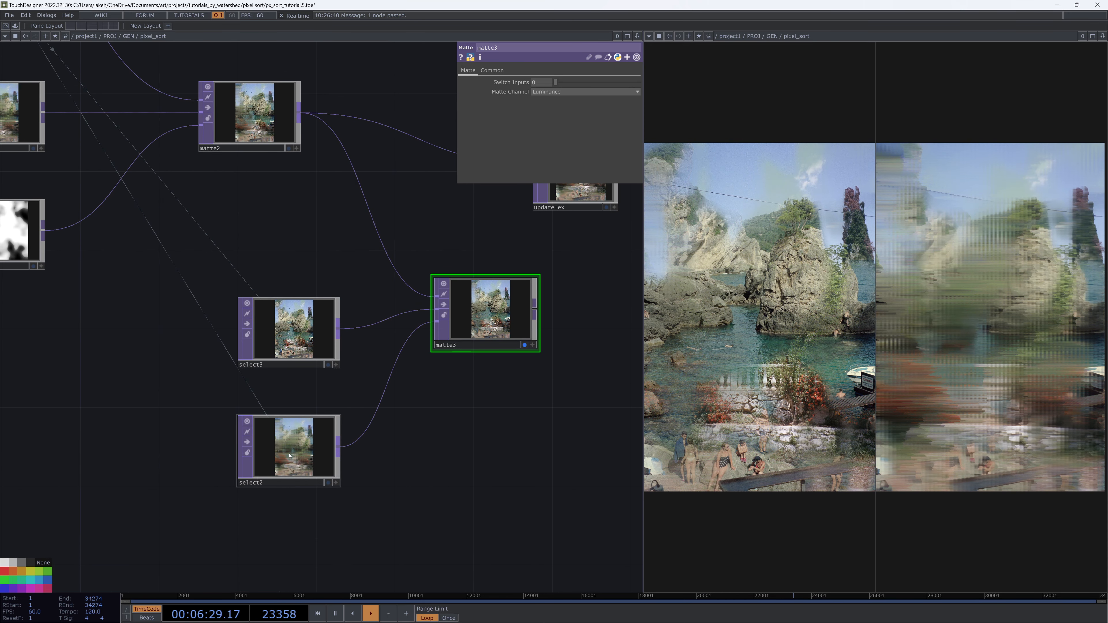
pyautogui.moveTo(289, 456); pyautogui.dragTo(130, 456)
pyautogui.moveTo(254, 470); pyautogui.dragTo(323, 472)
pyautogui.scroll(5, 192, 461)
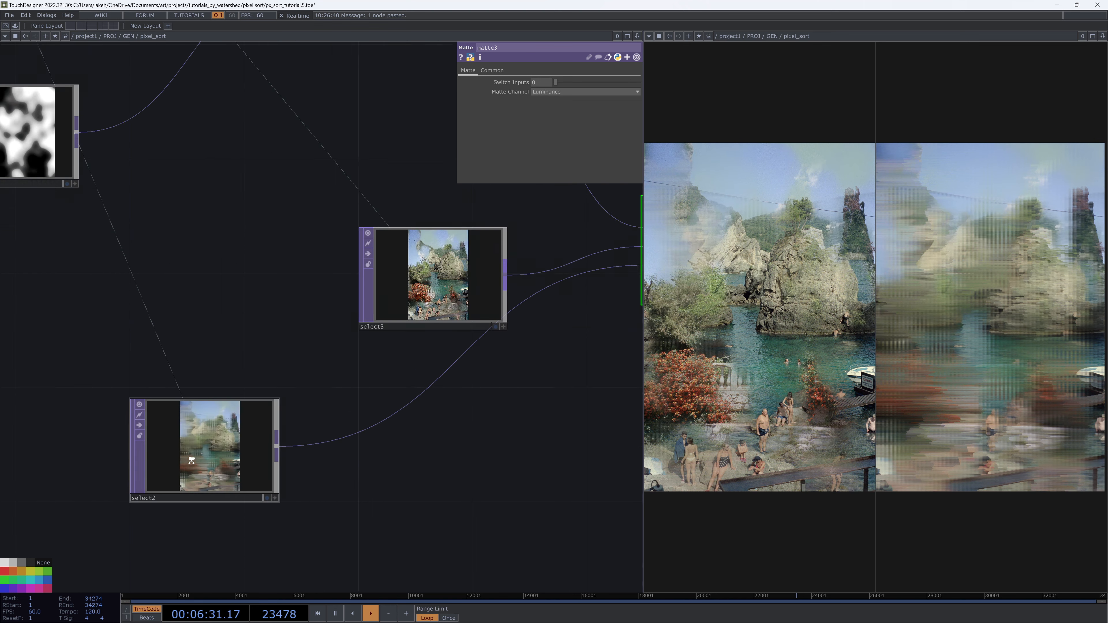
pyautogui.scroll(-5, 192, 460)
pyautogui.moveTo(192, 460); pyautogui.dragTo(232, 480)
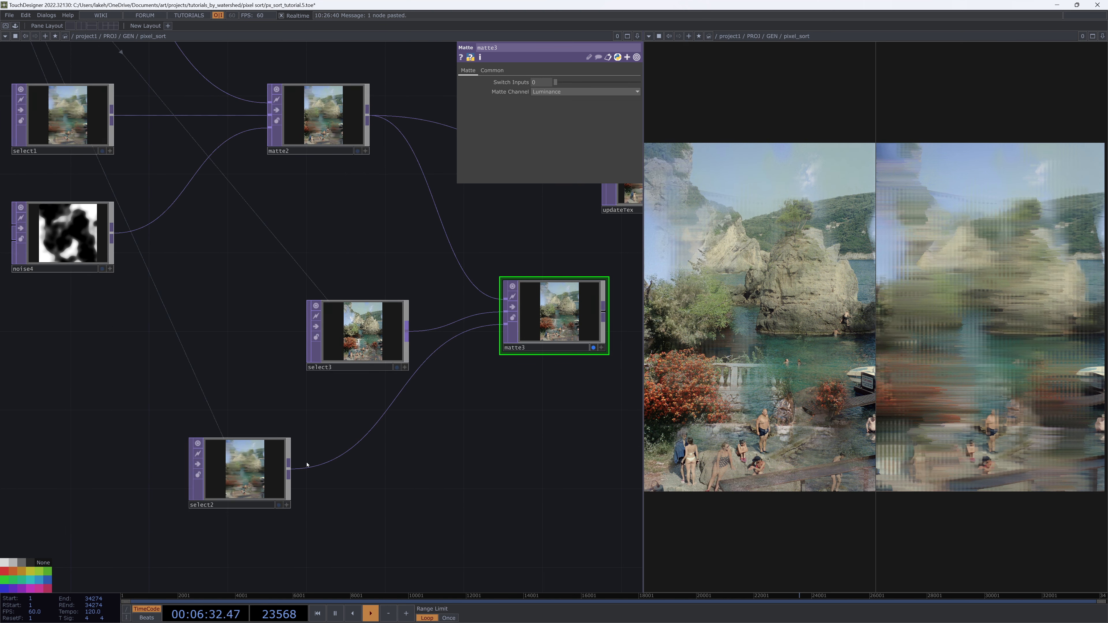
pyautogui.rightClick(291, 470)
pyautogui.click(364, 422)
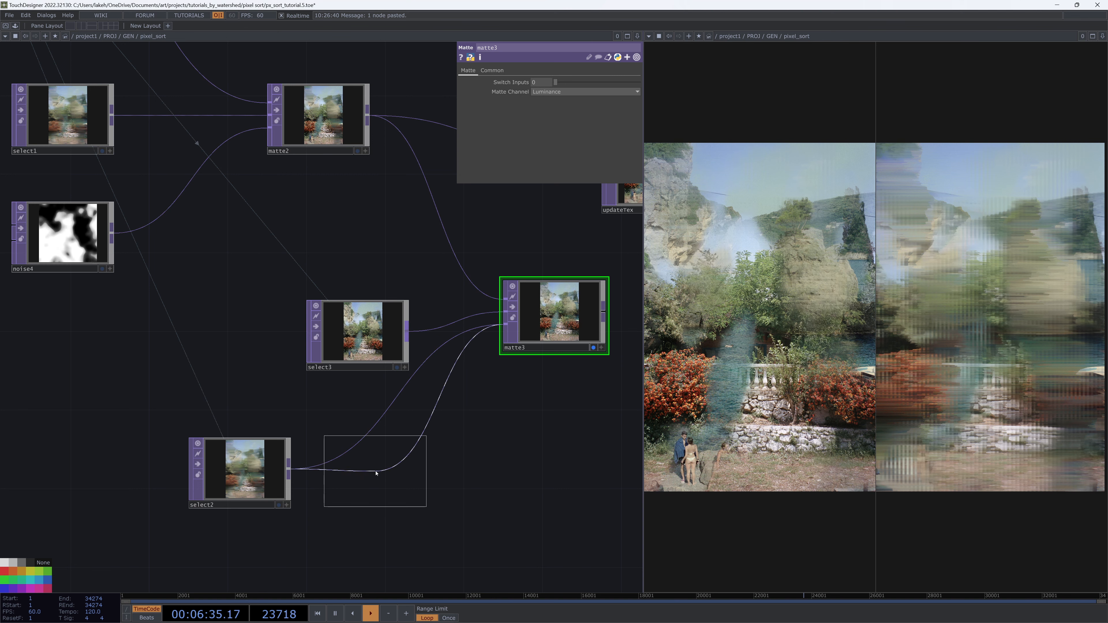
pyautogui.click(377, 471)
pyautogui.moveTo(450, 472); pyautogui.dragTo(352, 452)
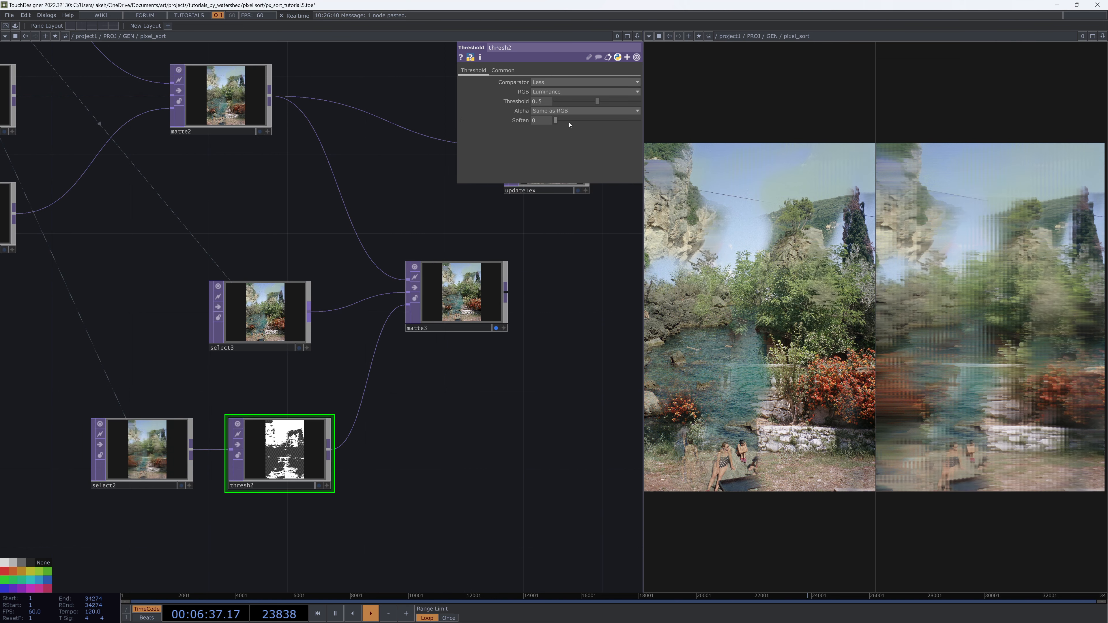
# Set thresh2's threshold to about 0.144 and its soften to 0.5
pyautogui.moveTo(569, 125); pyautogui.dragTo(665, 120)
pyautogui.moveTo(533, 459); pyautogui.dragTo(602, 450)
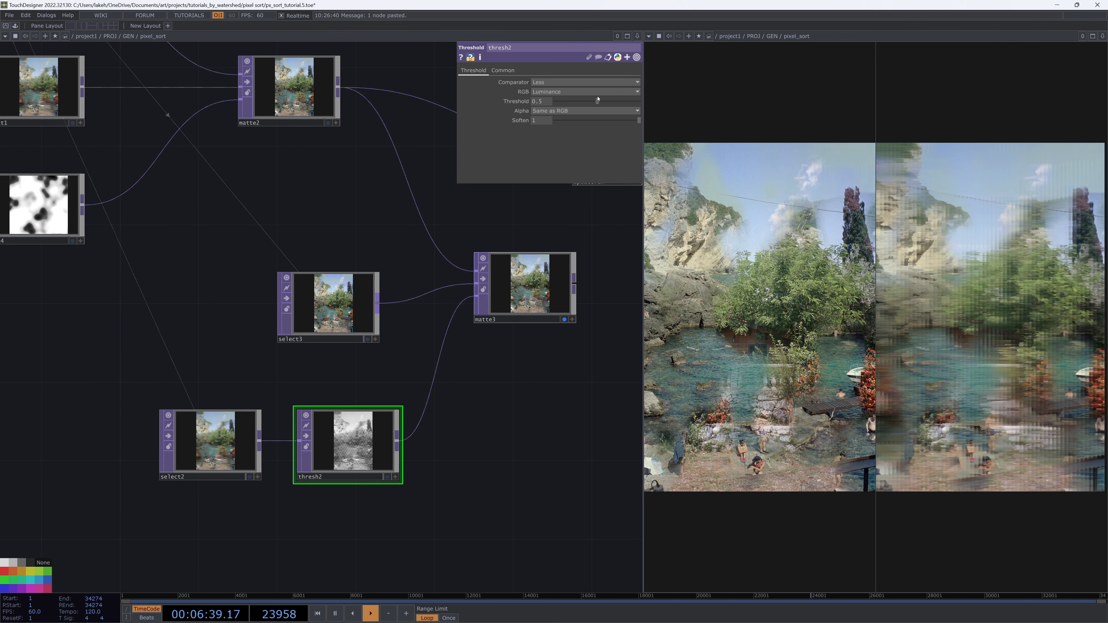
pyautogui.moveTo(597, 101); pyautogui.dragTo(569, 113)
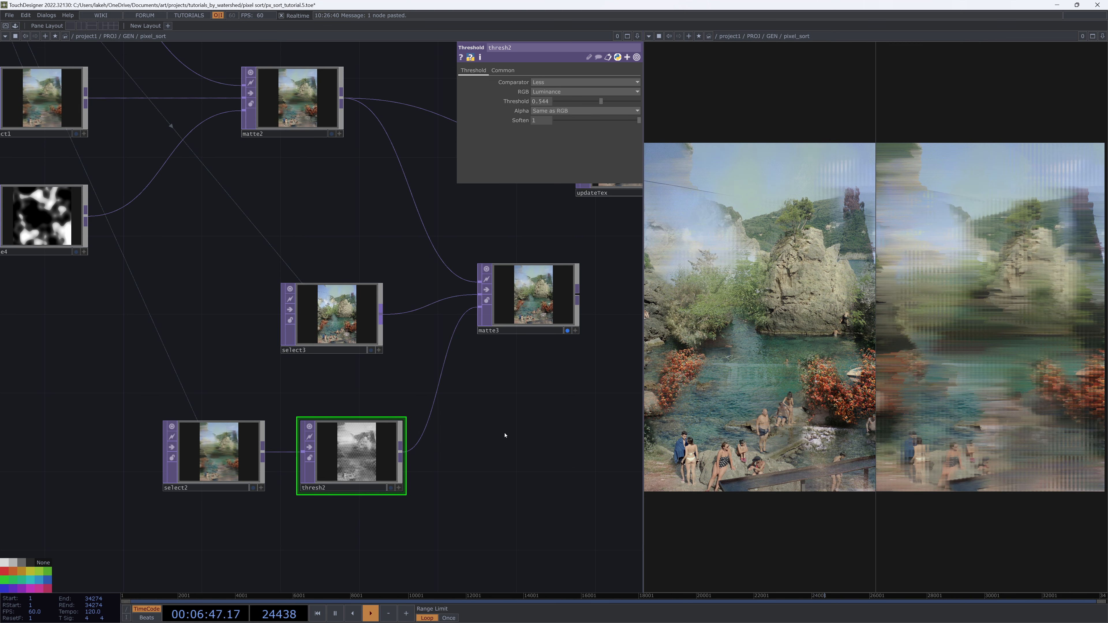
pyautogui.scroll(5, 349, 454)
pyautogui.scroll(1, 350, 471)
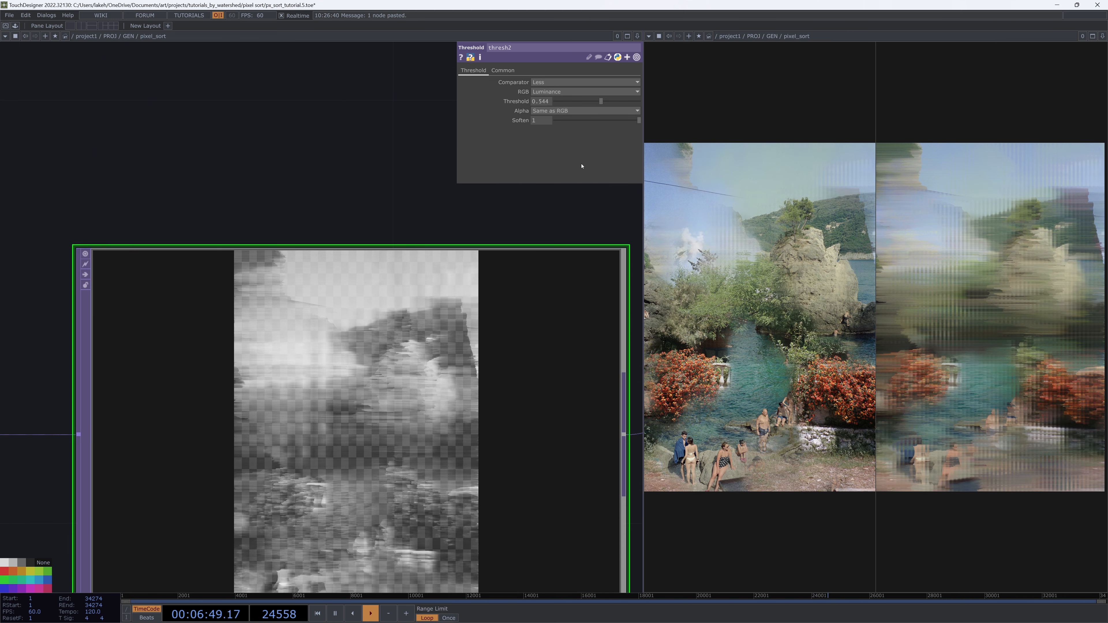
pyautogui.moveTo(638, 120); pyautogui.dragTo(598, 123)
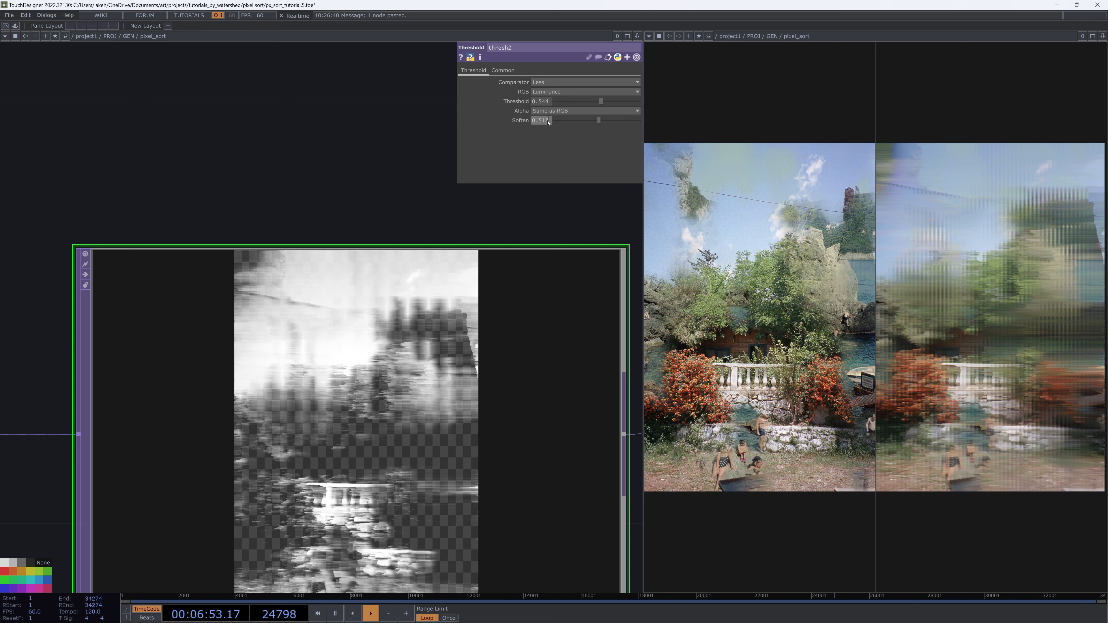
pyautogui.press('Return')
# Raise thresh2's threshold to 0.17
pyautogui.scroll(-4, 279, 115)
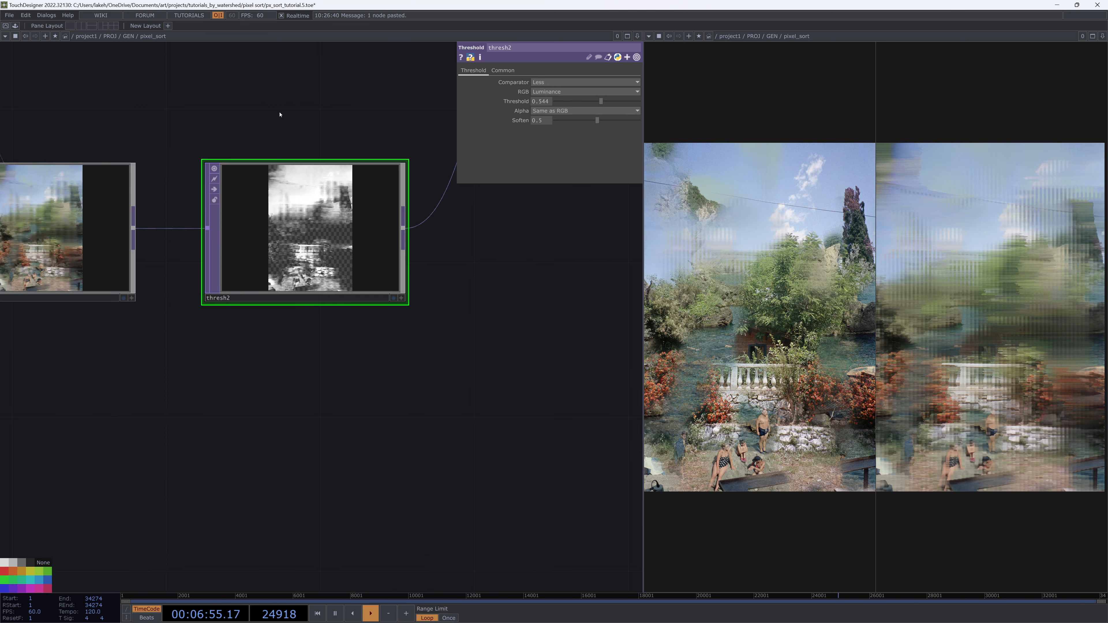
pyautogui.scroll(-3, 348, 437)
pyautogui.scroll(5, 357, 396)
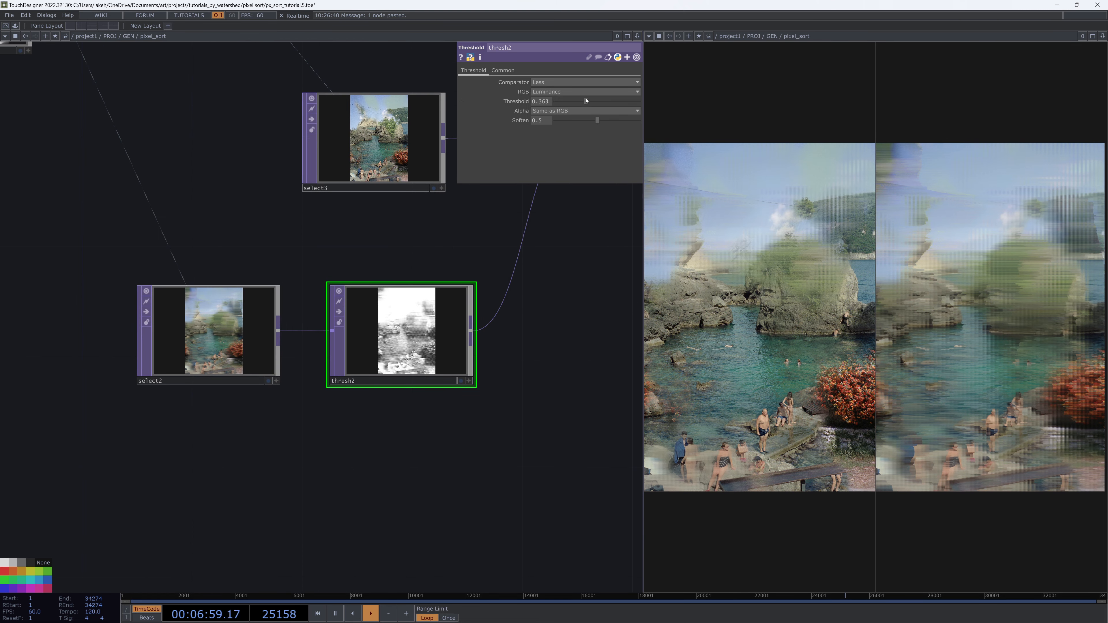
pyautogui.moveTo(611, 102); pyautogui.dragTo(589, 103)
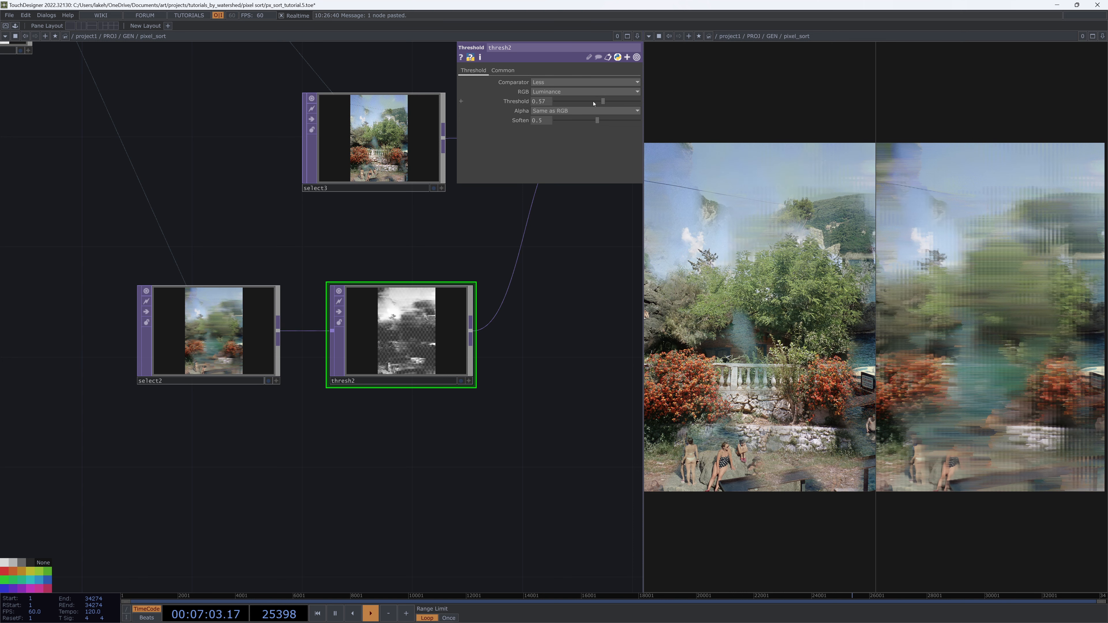
# Raise thresh2's threshold to about 0.435
pyautogui.moveTo(592, 102); pyautogui.dragTo(600, 102)
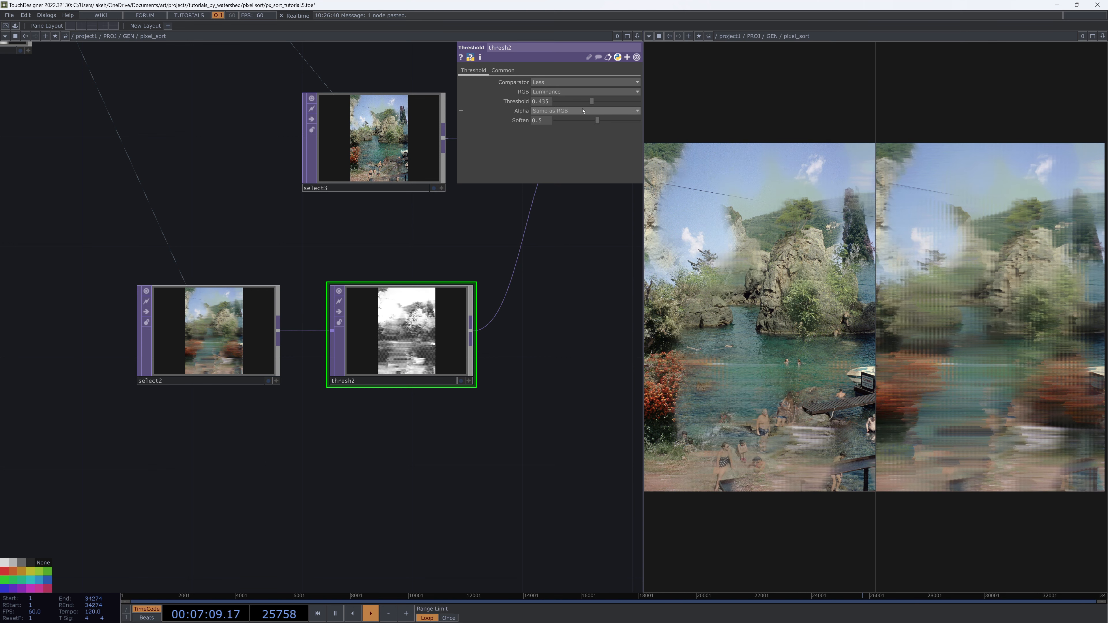
pyautogui.moveTo(527, 412); pyautogui.dragTo(539, 413)
pyautogui.scroll(-3, 534, 414)
pyautogui.moveTo(366, 482); pyautogui.dragTo(385, 479)
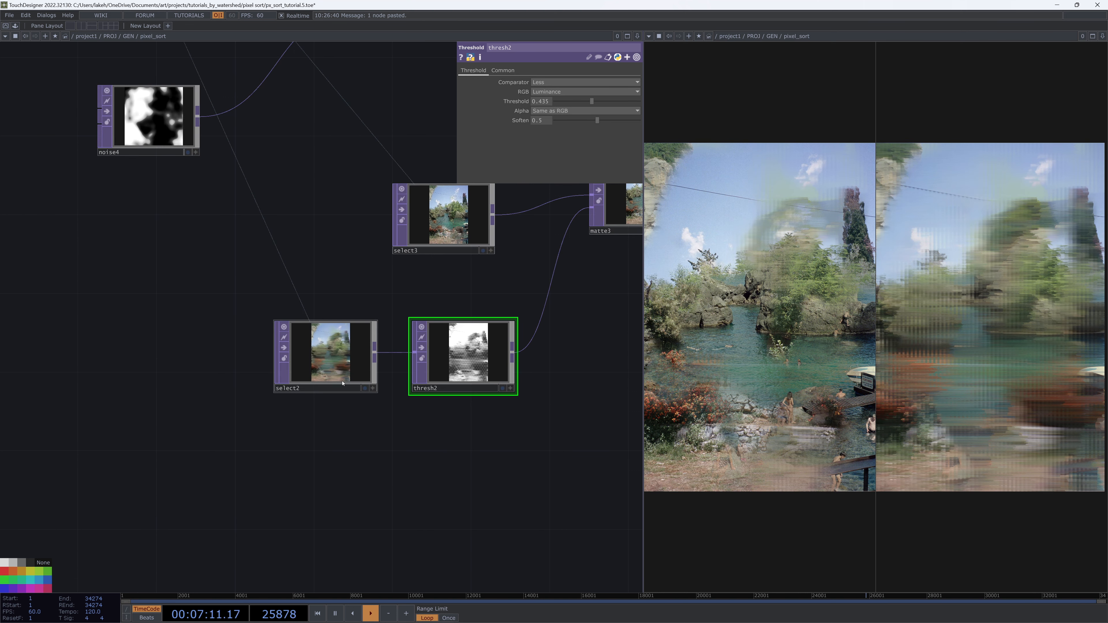
# Move select2 aside and add an Analyze TOP fed by select2 below the threshold branch
pyautogui.moveTo(346, 373); pyautogui.dragTo(257, 390)
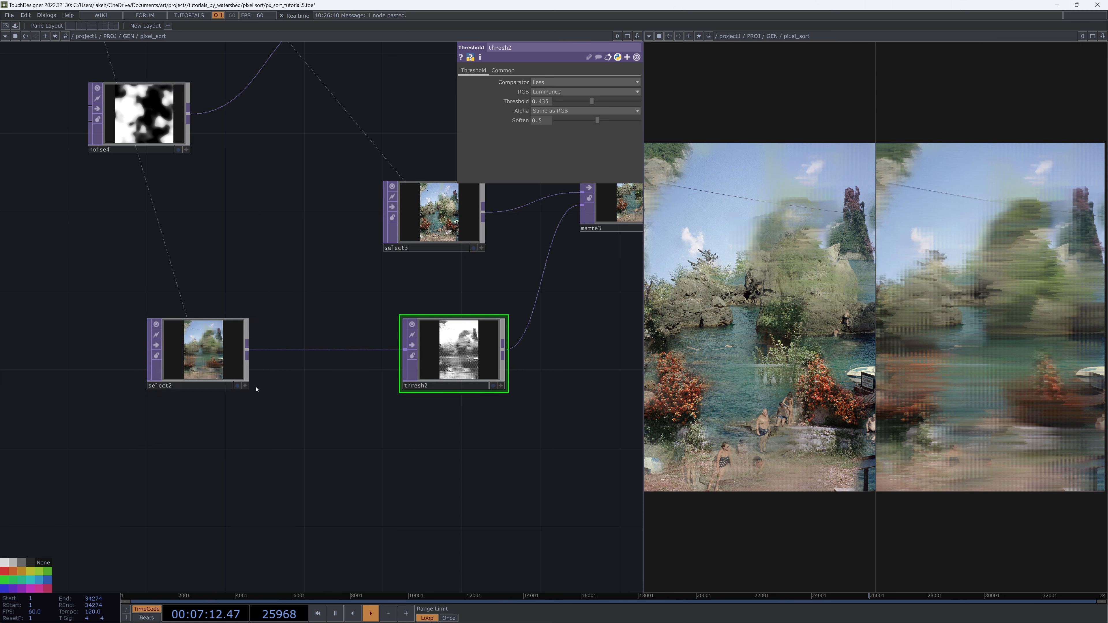
pyautogui.middleClick(249, 352)
pyautogui.click(103, 258)
pyautogui.click(316, 471)
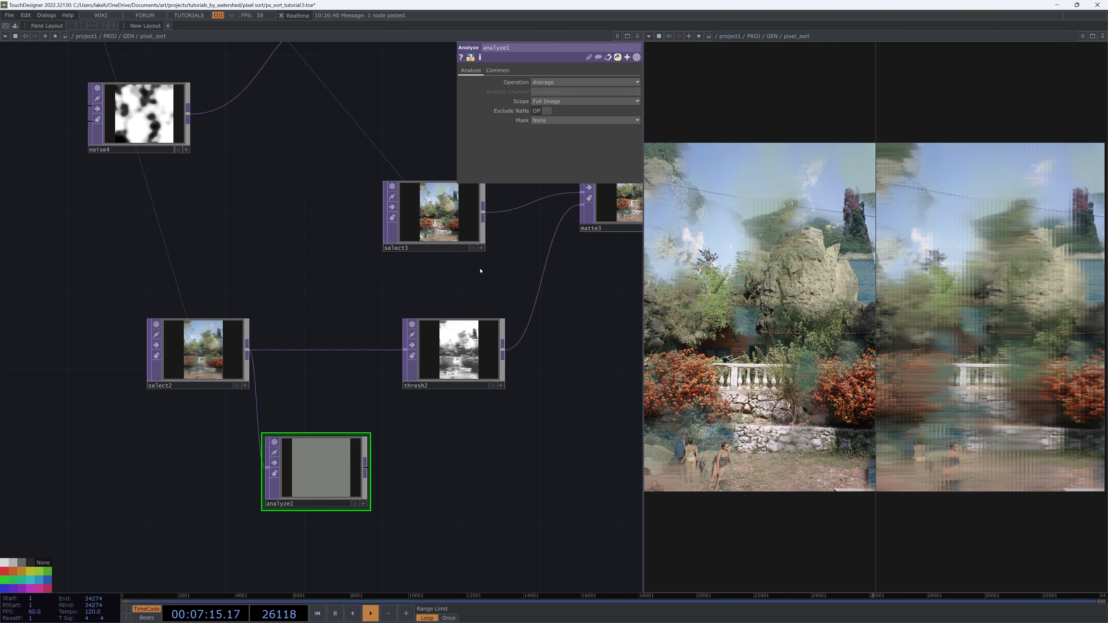
pyautogui.moveTo(316, 471); pyautogui.dragTo(453, 511)
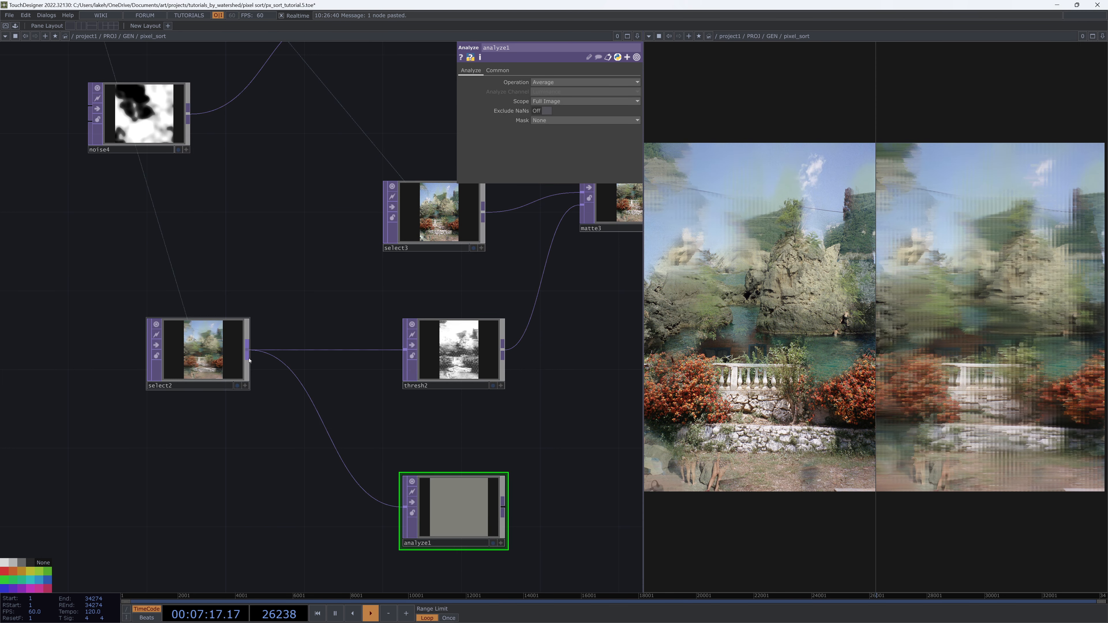
# Insert a Resolution TOP on the wire between select2 and analyze1
pyautogui.rightClick(285, 372)
pyautogui.click(314, 362)
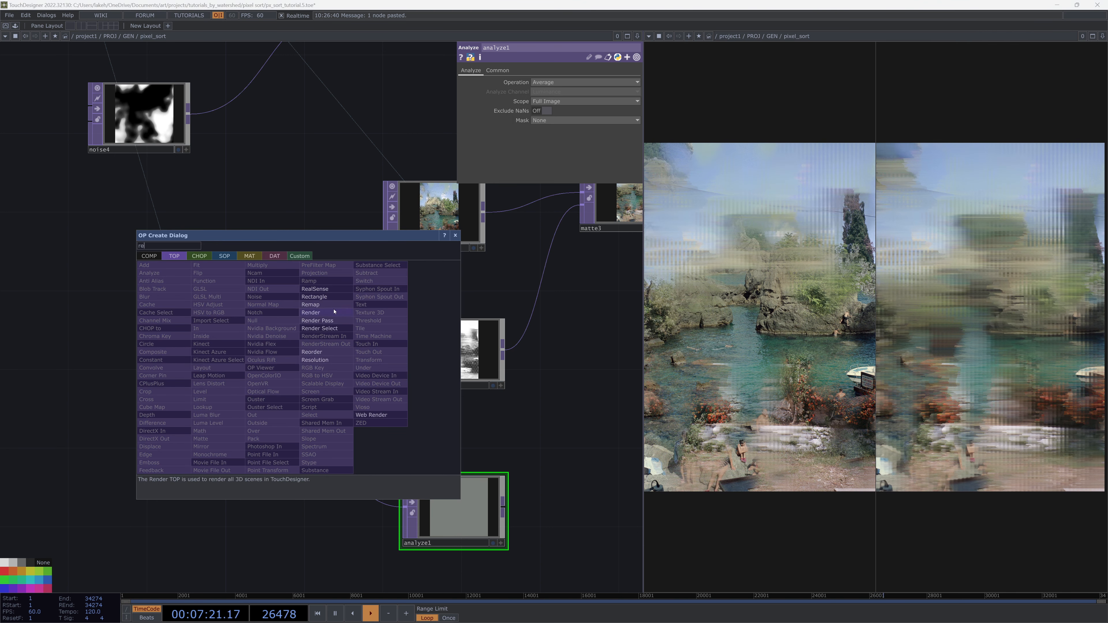
pyautogui.click(314, 359)
pyautogui.click(315, 515)
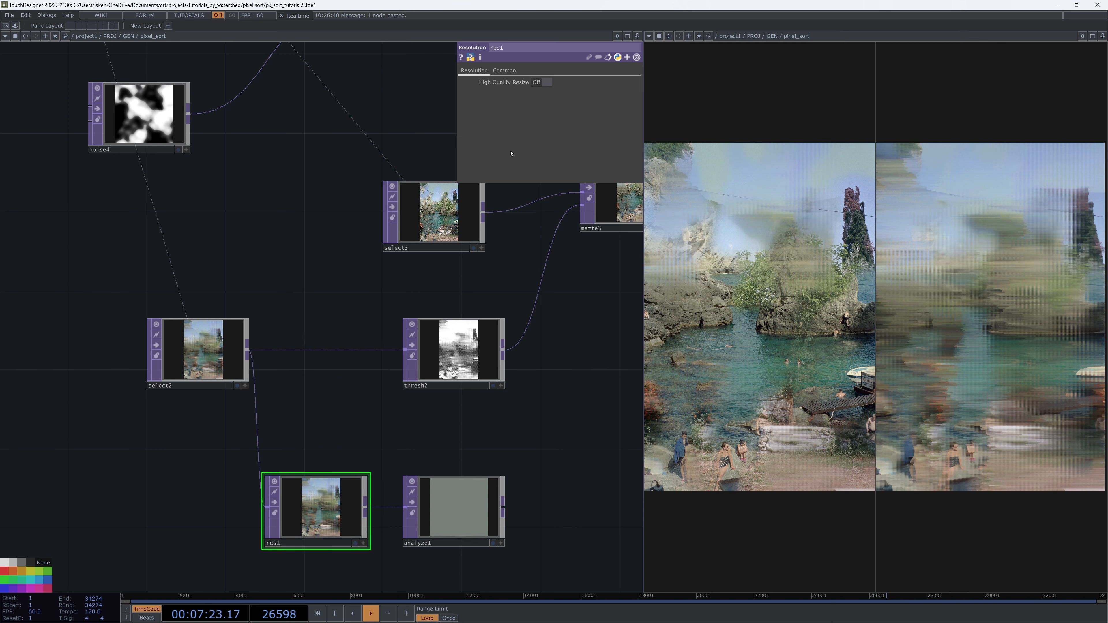
# Set res1's output resolution to Eighth
pyautogui.click(504, 70)
pyautogui.click(565, 82)
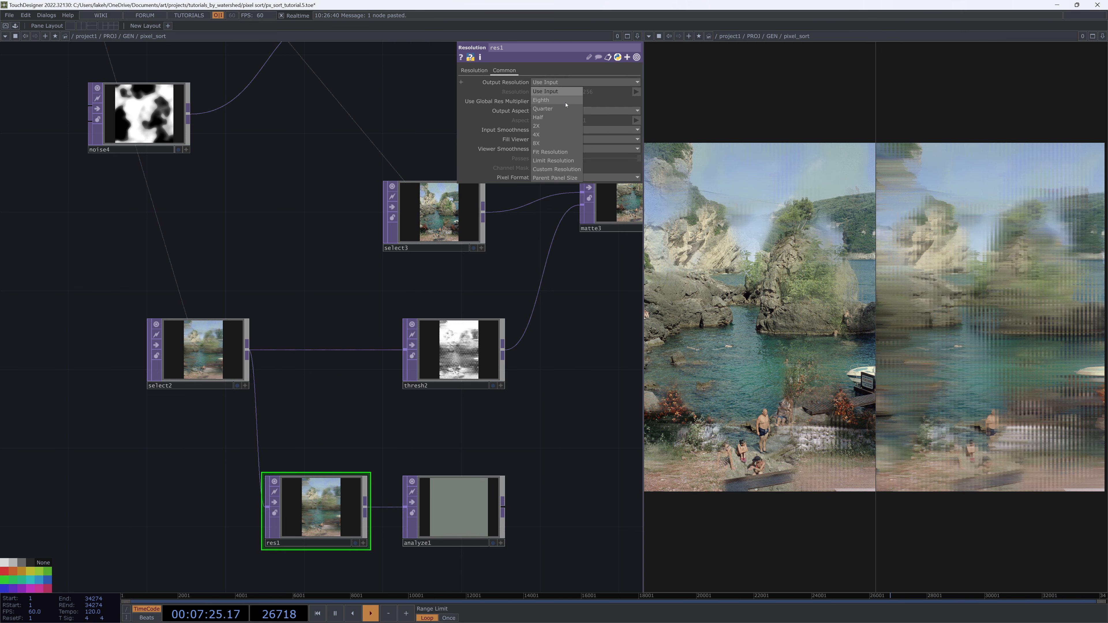
pyautogui.click(556, 100)
# Inspect the info of res1 and select2 to compare their resolutions
pyautogui.moveTo(531, 365); pyautogui.dragTo(512, 293)
pyautogui.moveTo(213, 302); pyautogui.dragTo(134, 282)
pyautogui.middleClick(274, 465)
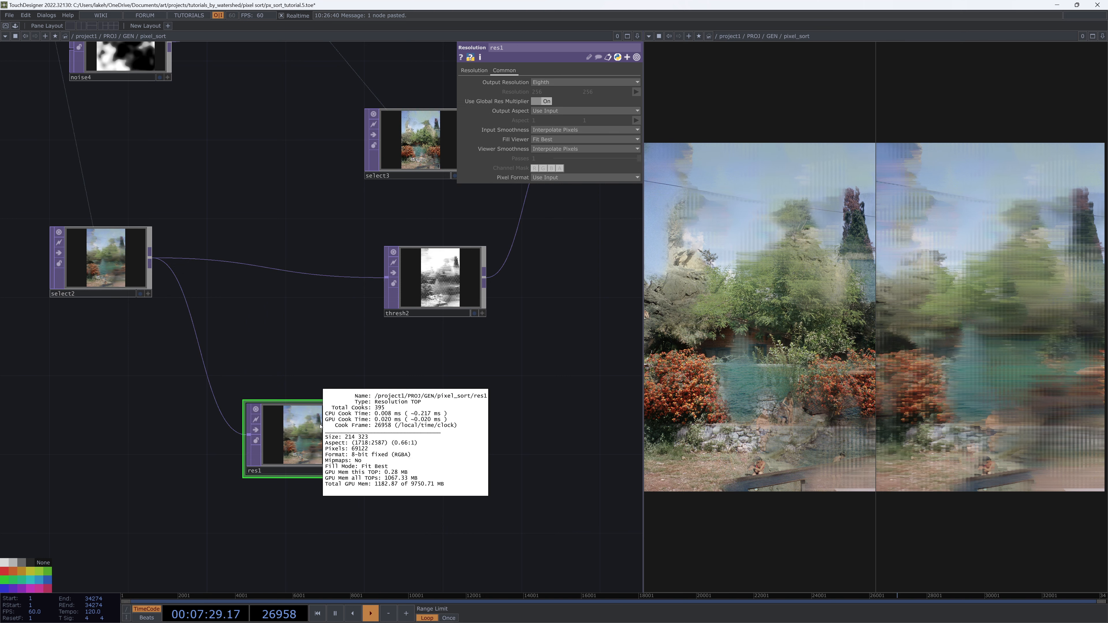
pyautogui.middleClick(129, 264)
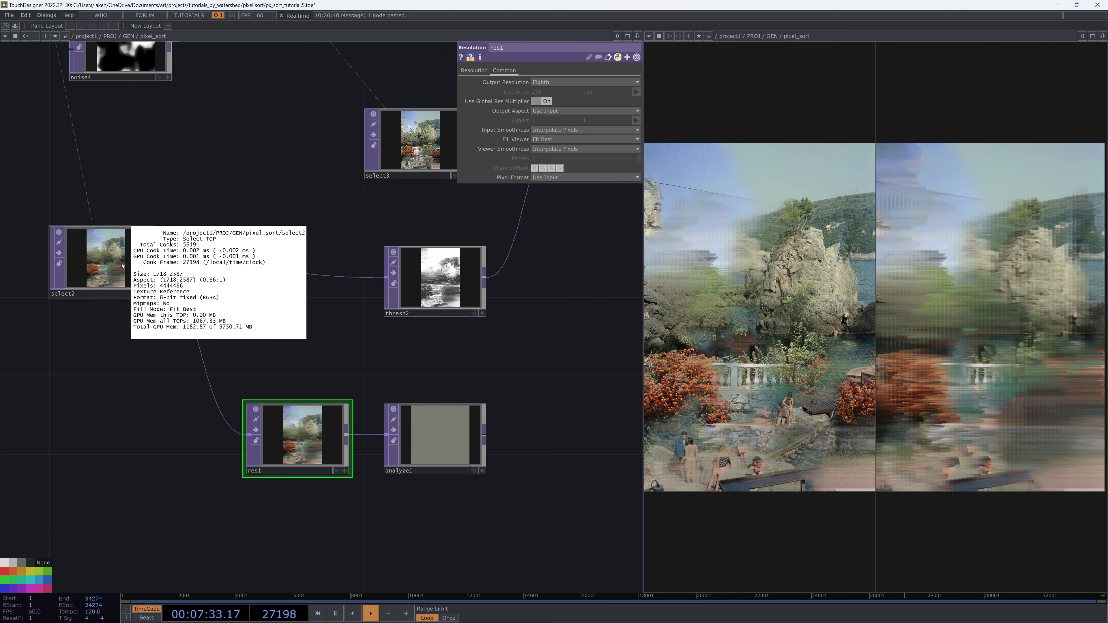
pyautogui.scroll(2, 305, 426)
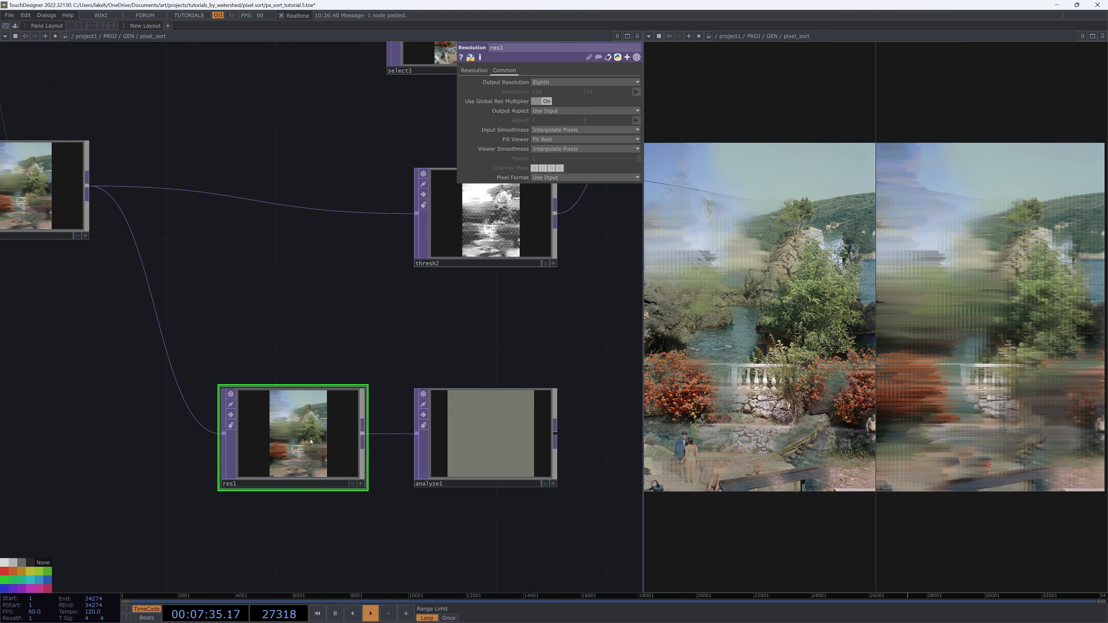
pyautogui.scroll(-2, 305, 427)
pyautogui.middleClick(312, 441)
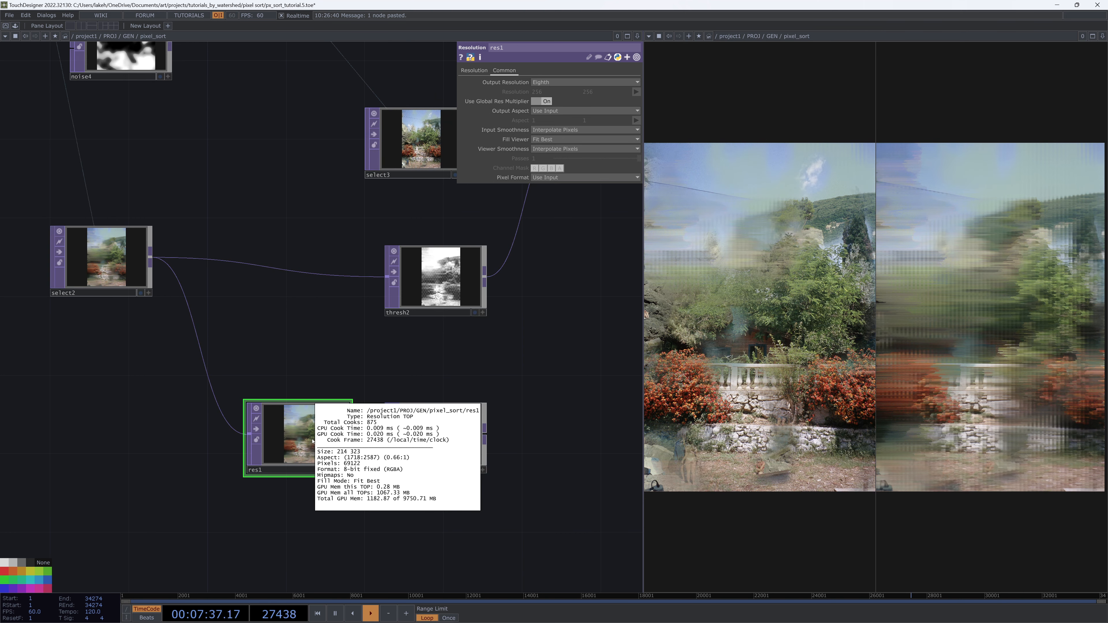
# Append a TOP to CHOP operator to analyze1's output and check analyze1's settings
pyautogui.click(390, 454)
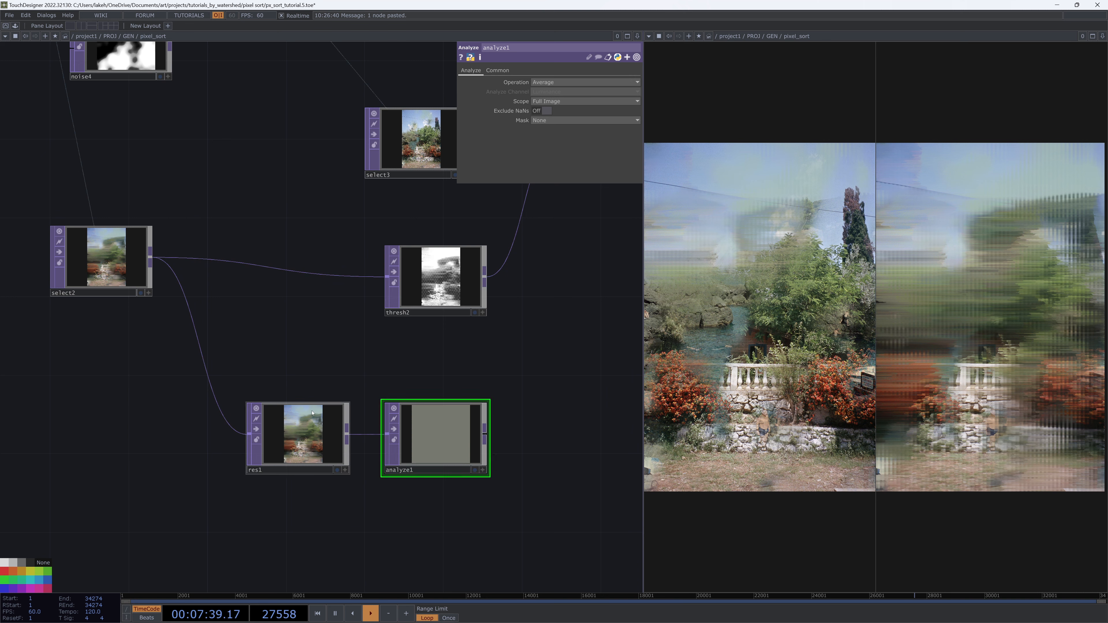
pyautogui.moveTo(441, 417); pyautogui.dragTo(391, 344)
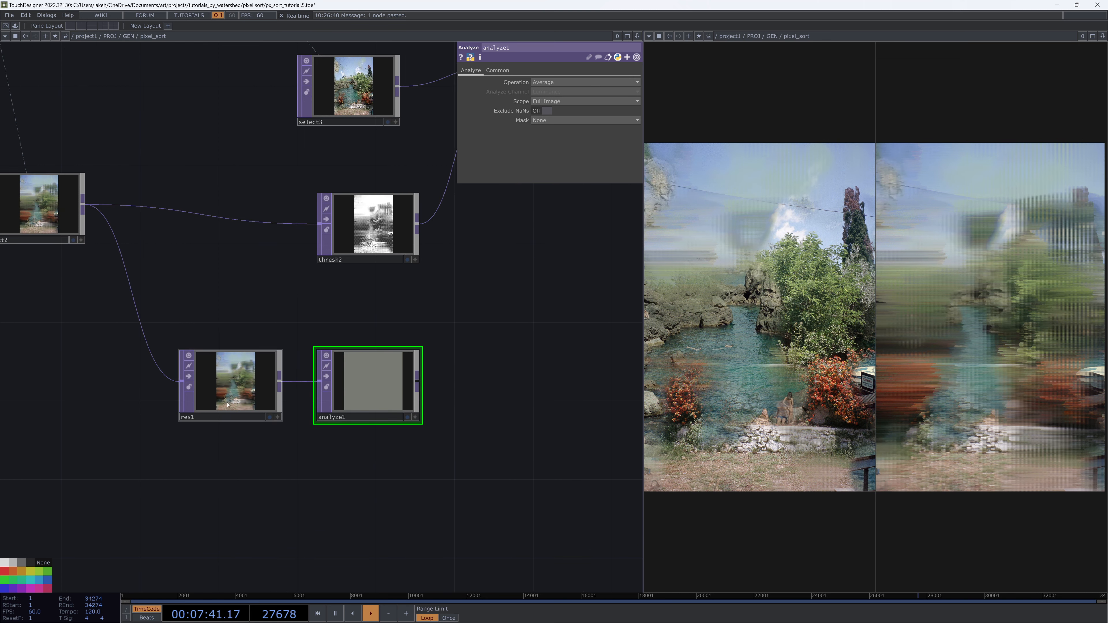
pyautogui.moveTo(422, 440); pyautogui.dragTo(382, 563)
pyautogui.click(376, 503)
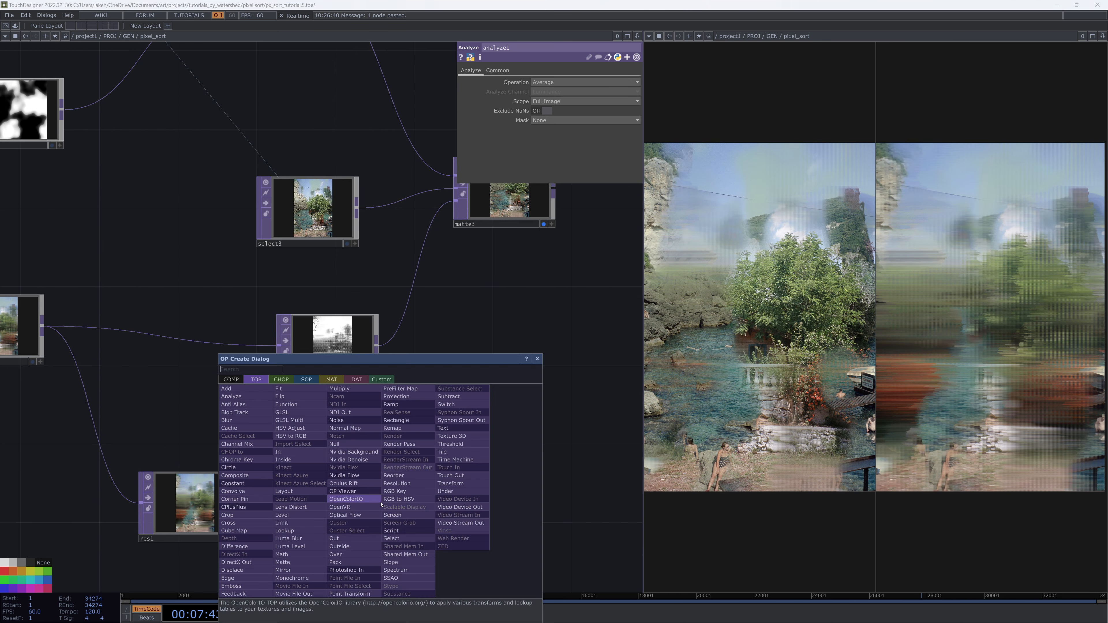
pyautogui.click(282, 379)
pyautogui.click(252, 397)
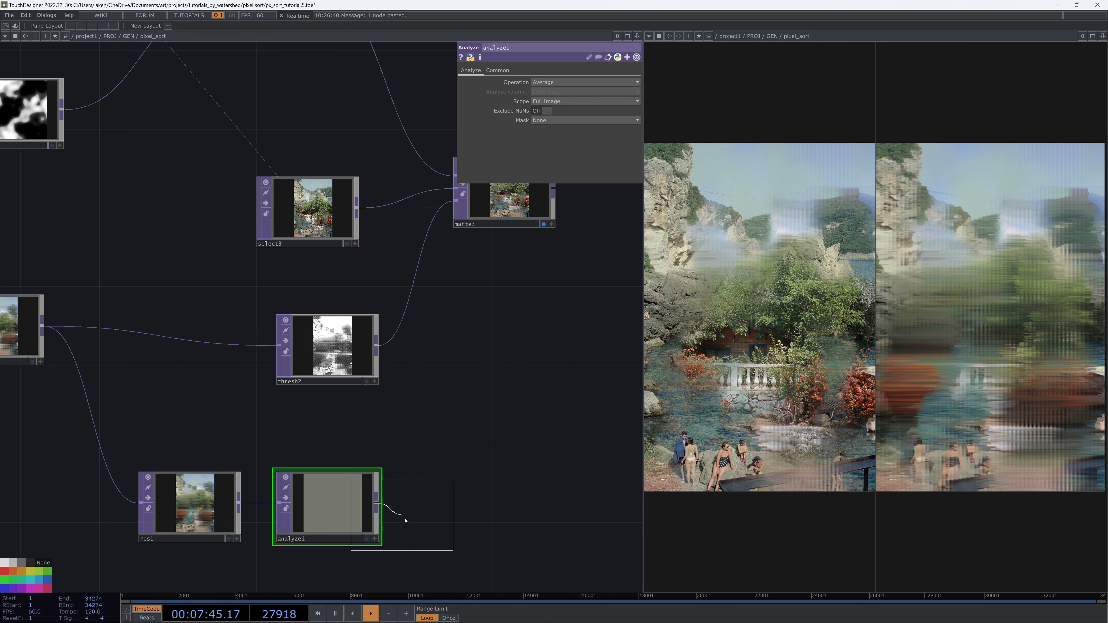
pyautogui.click(455, 515)
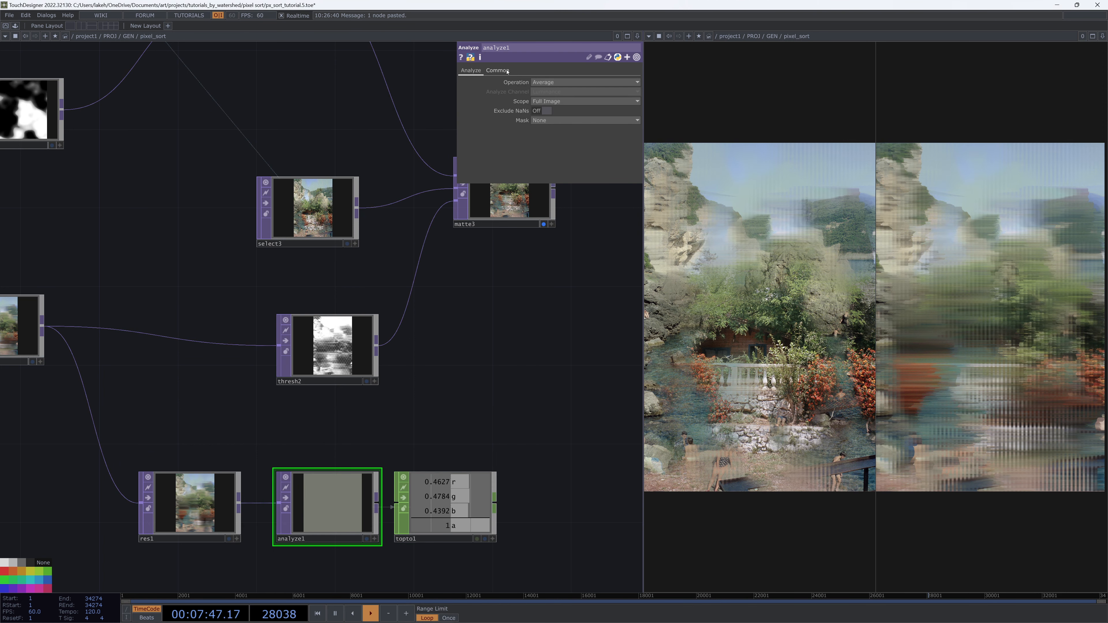
pyautogui.click(498, 70)
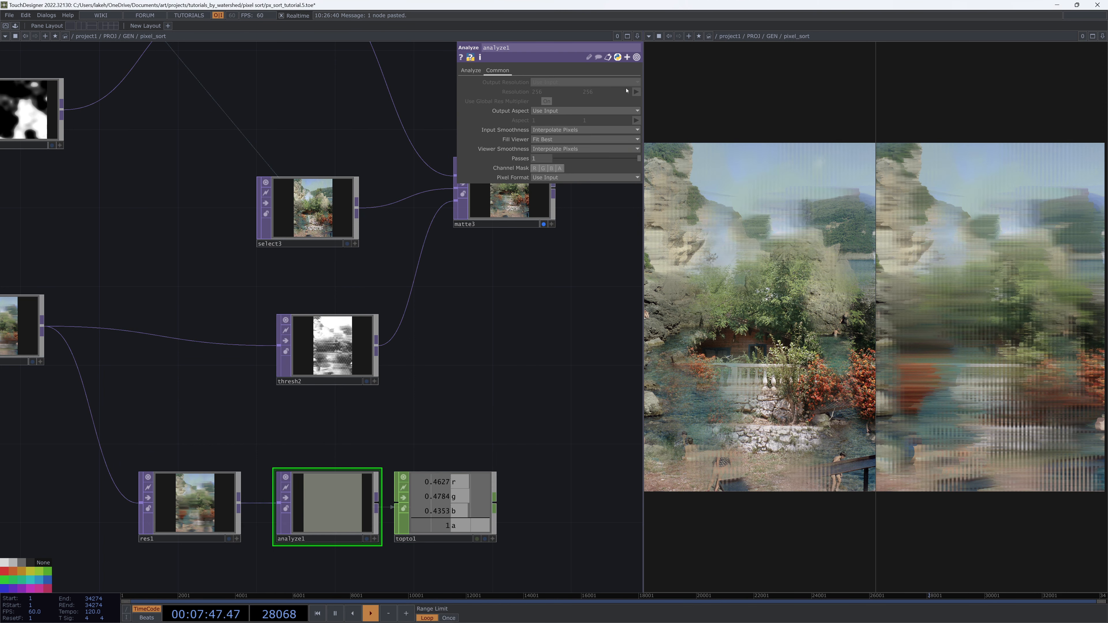
pyautogui.middleClick(348, 487)
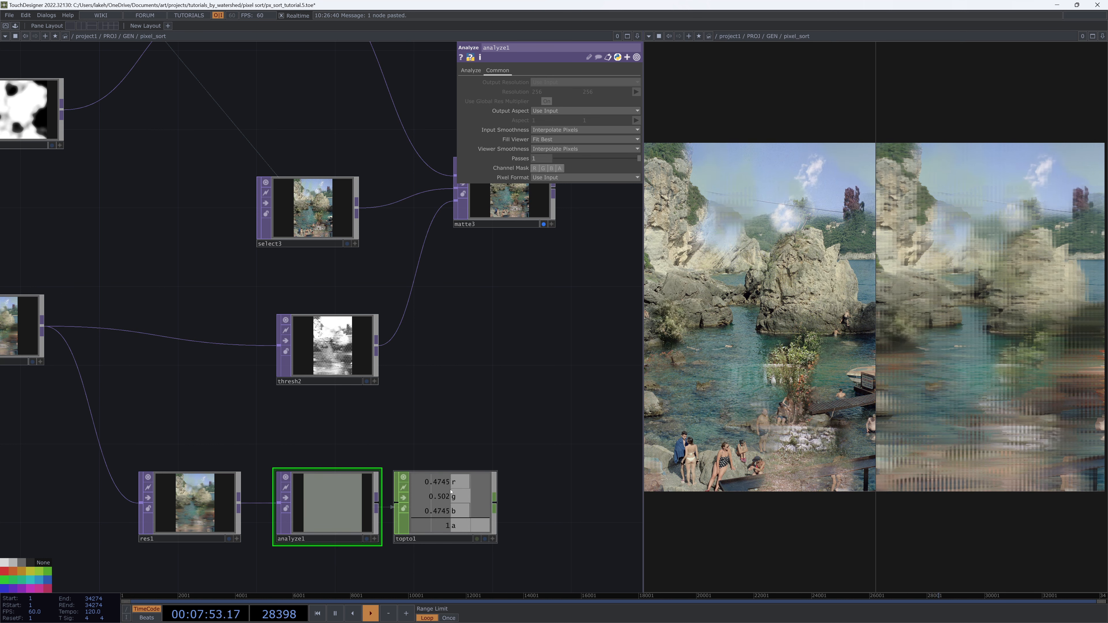
# Export topto1's r channel into thresh2's threshold as the expression op('topto1')['r']
pyautogui.click(493, 539)
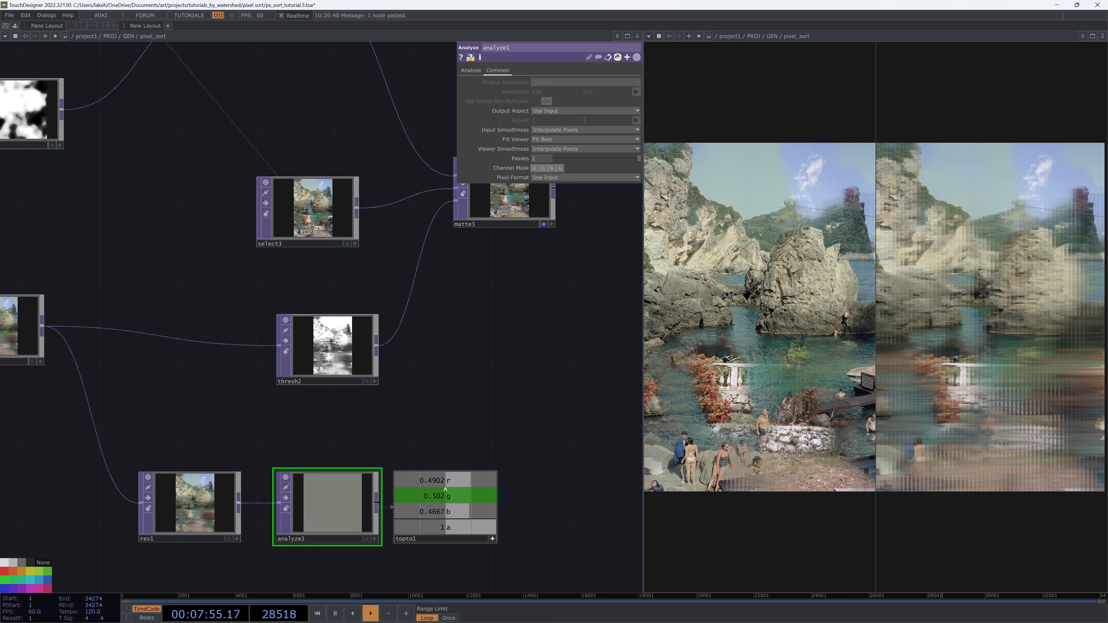
pyautogui.click(323, 345)
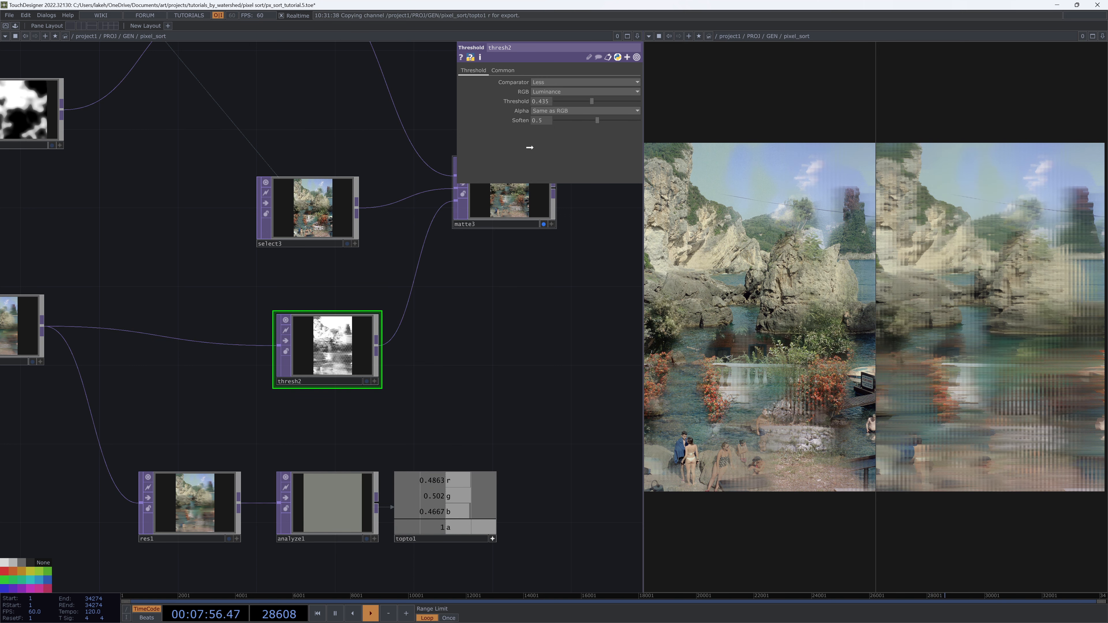
pyautogui.moveTo(545, 107); pyautogui.dragTo(543, 102)
pyautogui.click(542, 102)
pyautogui.click(518, 102)
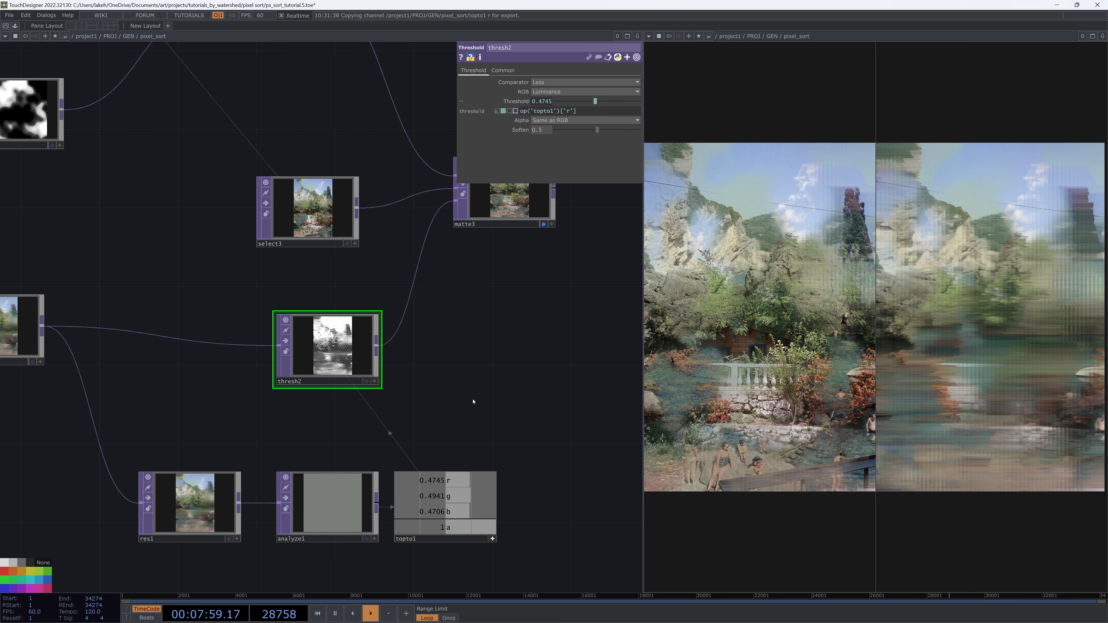
pyautogui.moveTo(512, 533); pyautogui.dragTo(521, 533)
pyautogui.moveTo(510, 384); pyautogui.dragTo(580, 340)
pyautogui.scroll(6, 268, 465)
pyautogui.scroll(-3, 267, 465)
pyautogui.scroll(-3, 267, 465)
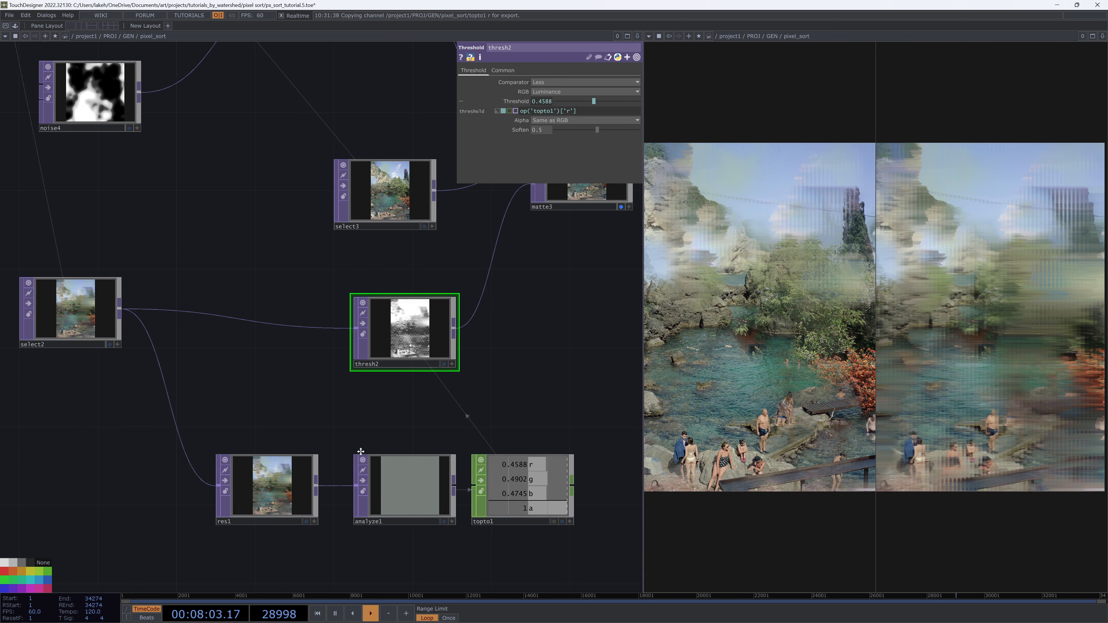
pyautogui.scroll(8, 383, 378)
pyautogui.scroll(-8, 382, 377)
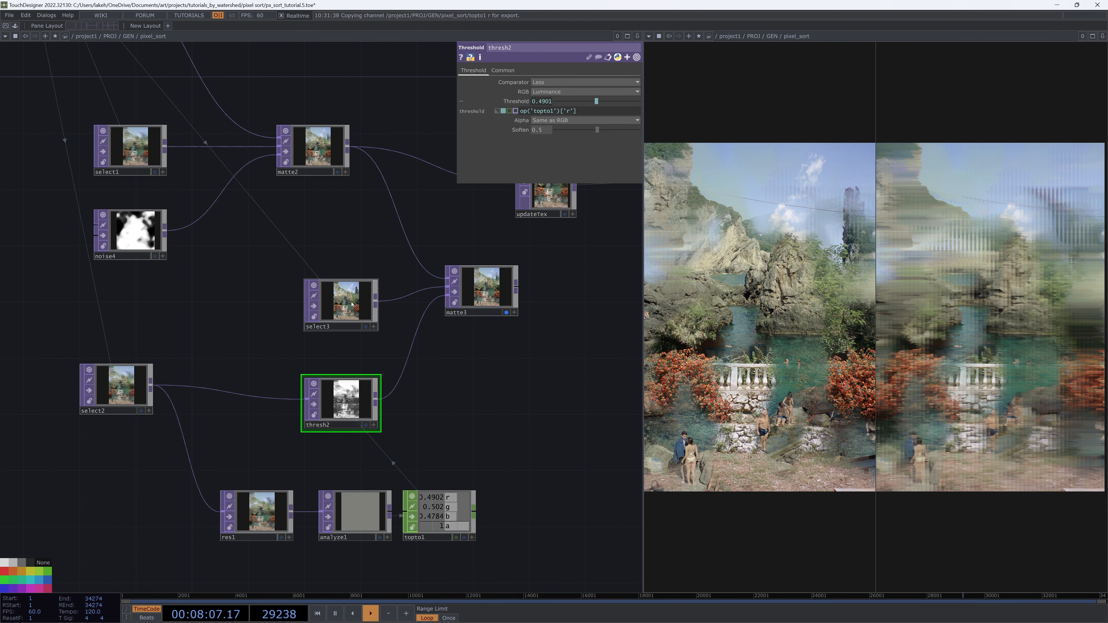
# Reposition select3 next to matte3 to tidy the network layout
pyautogui.click(342, 303)
pyautogui.moveTo(332, 161); pyautogui.dragTo(359, 163)
pyautogui.moveTo(398, 253); pyautogui.dragTo(414, 266)
pyautogui.scroll(-5, 414, 266)
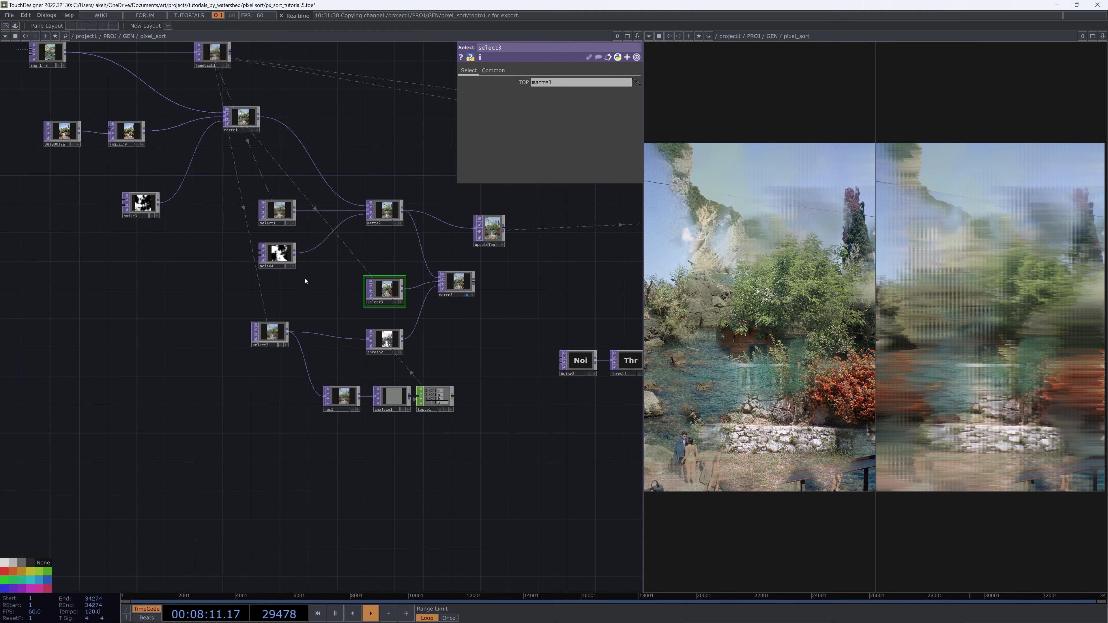
pyautogui.moveTo(299, 443); pyautogui.dragTo(381, 539)
pyautogui.moveTo(317, 351); pyautogui.dragTo(345, 404)
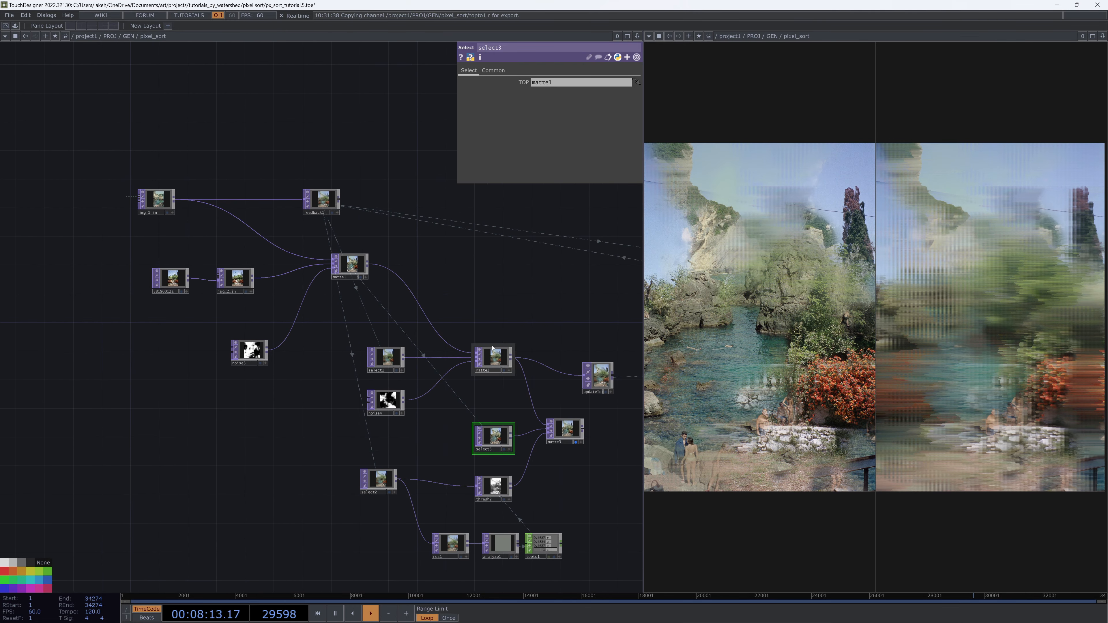
pyautogui.moveTo(545, 403); pyautogui.dragTo(499, 355)
# Examine noise3, matte2 and select3 and their outputs across the network
pyautogui.scroll(3, 542, 431)
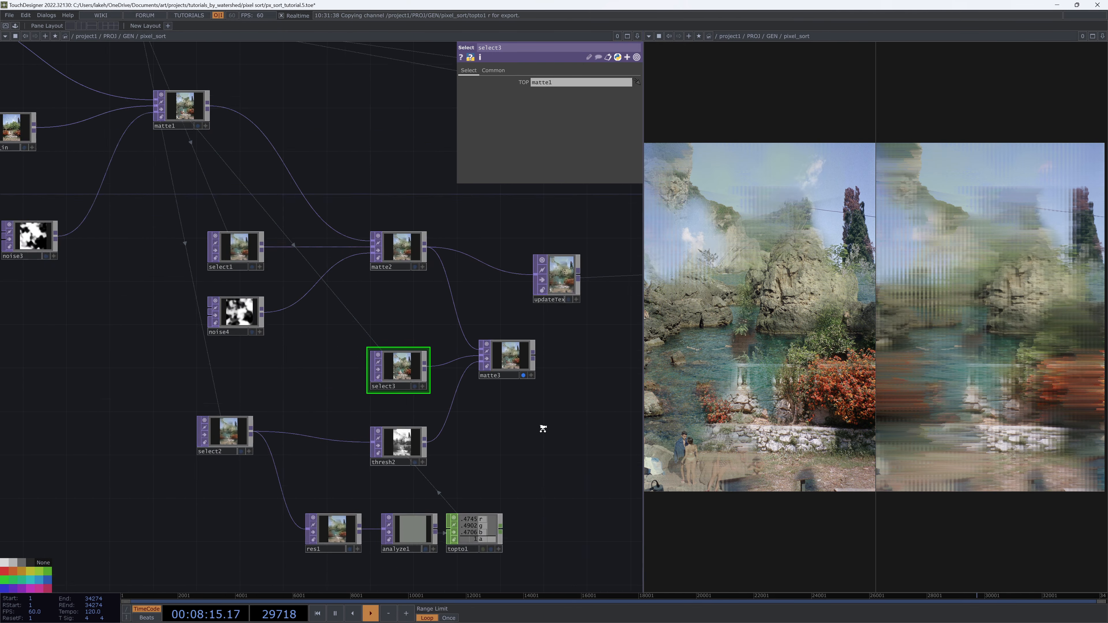
pyautogui.scroll(-3, 559, 461)
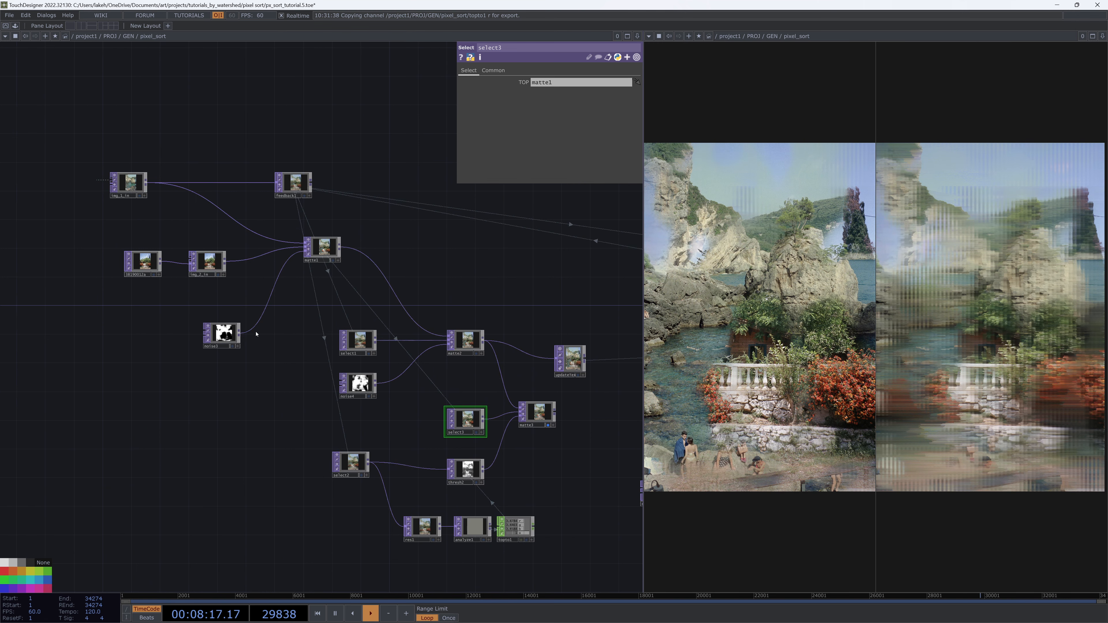
pyautogui.click(231, 335)
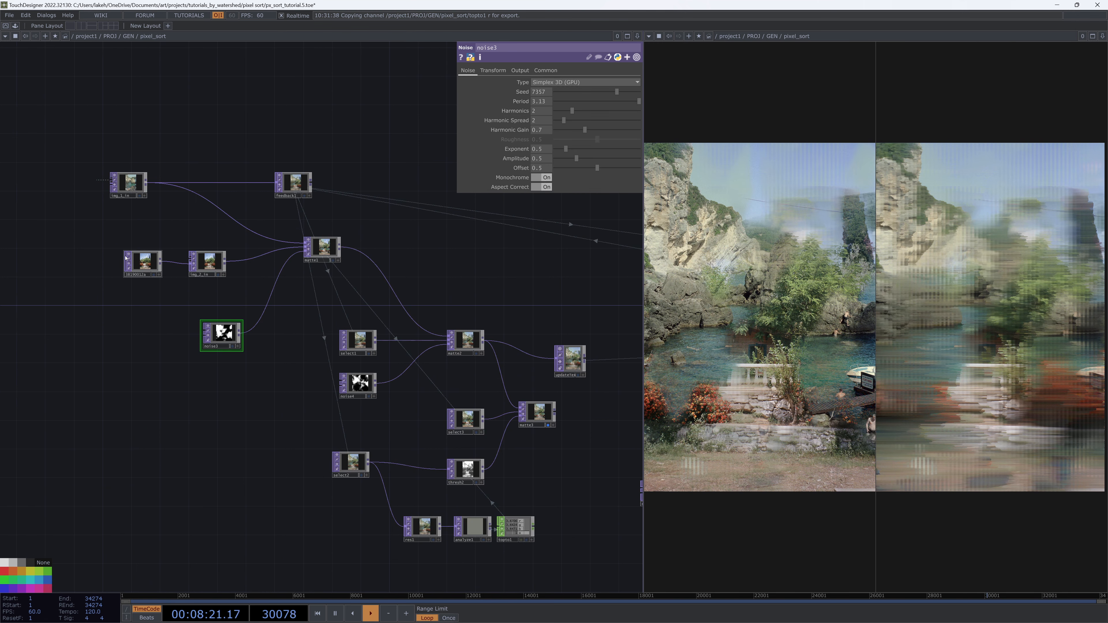
pyautogui.moveTo(421, 416); pyautogui.dragTo(412, 390)
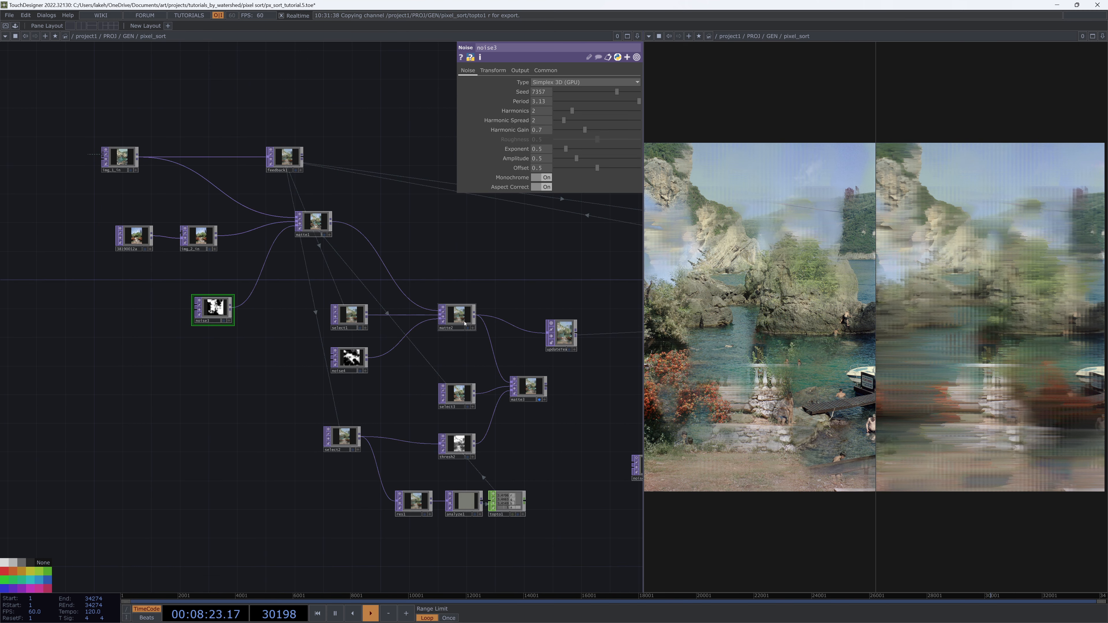
pyautogui.scroll(2, 393, 370)
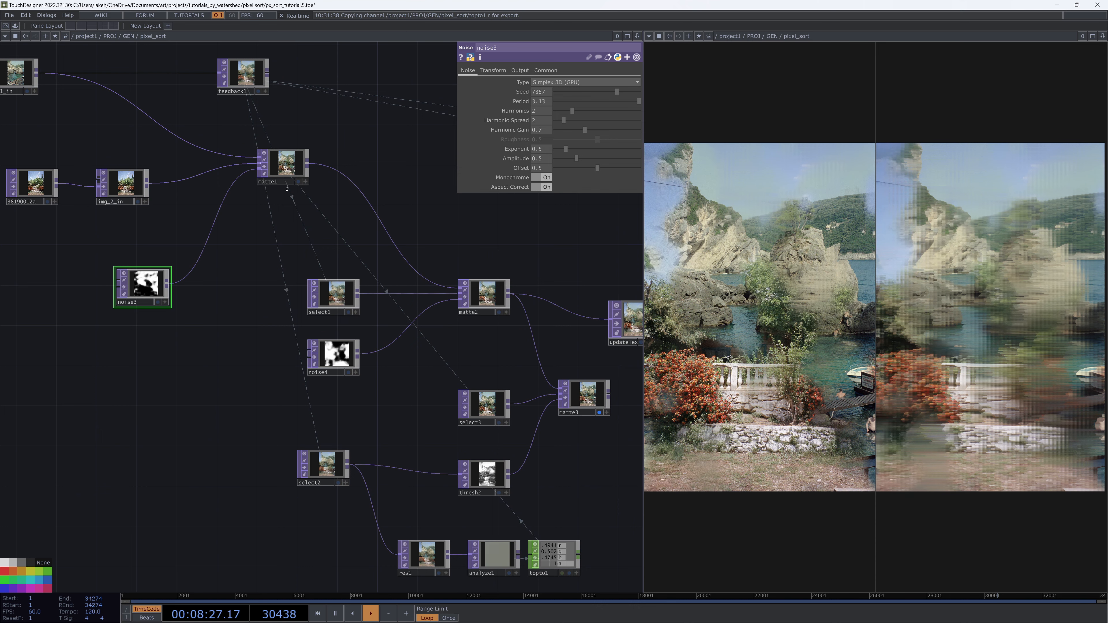
pyautogui.moveTo(419, 372); pyautogui.dragTo(340, 336)
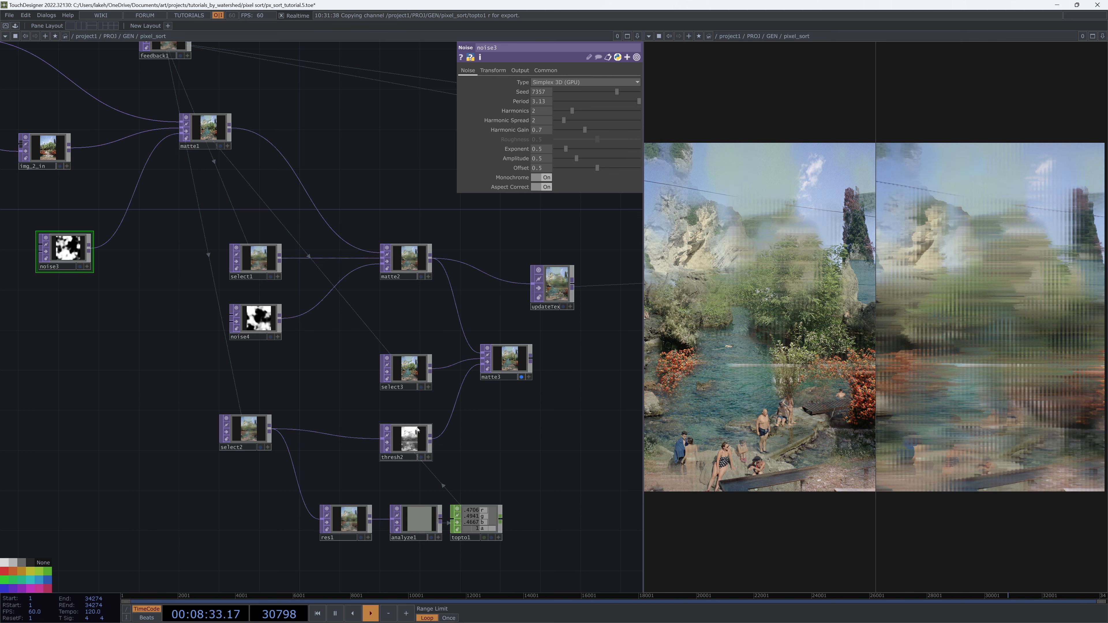
pyautogui.click(413, 255)
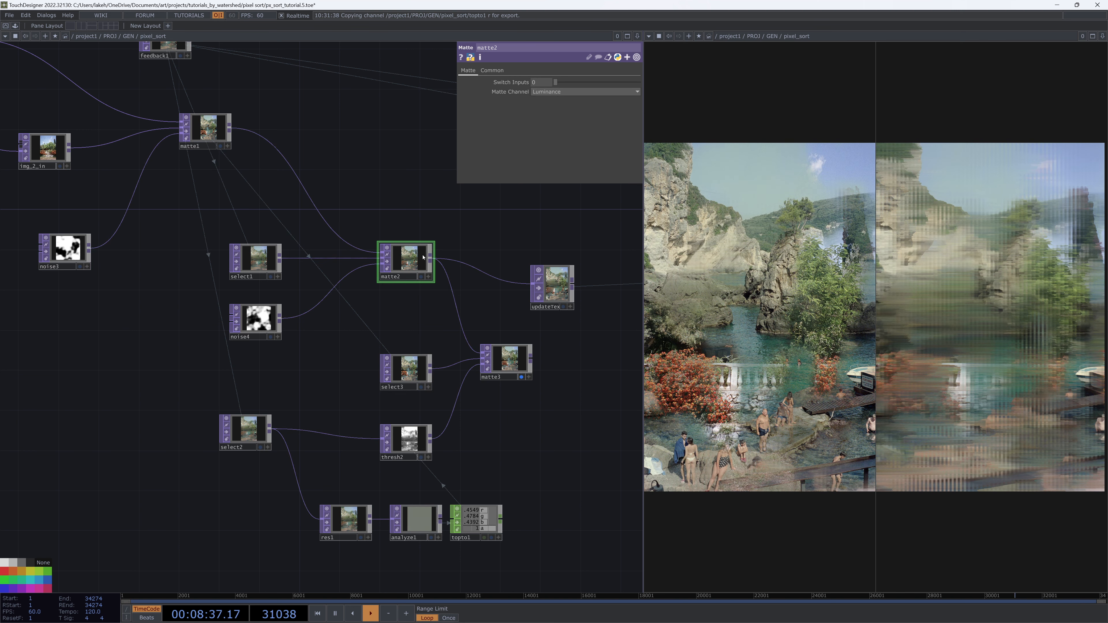
pyautogui.click(409, 368)
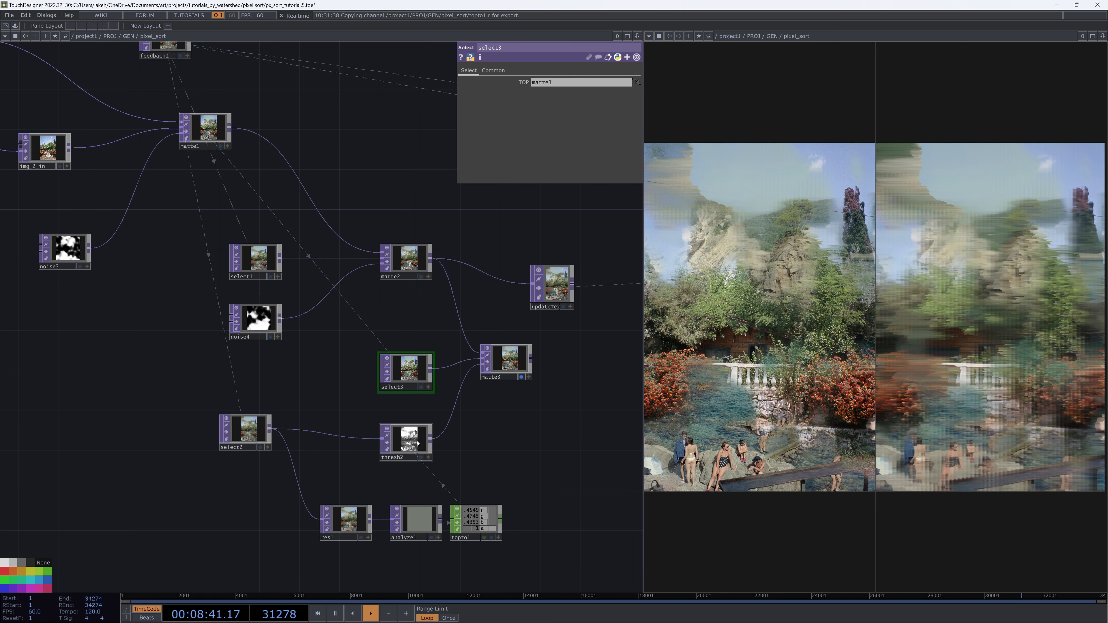
pyautogui.moveTo(415, 439); pyautogui.dragTo(416, 429)
pyautogui.scroll(10, 411, 435)
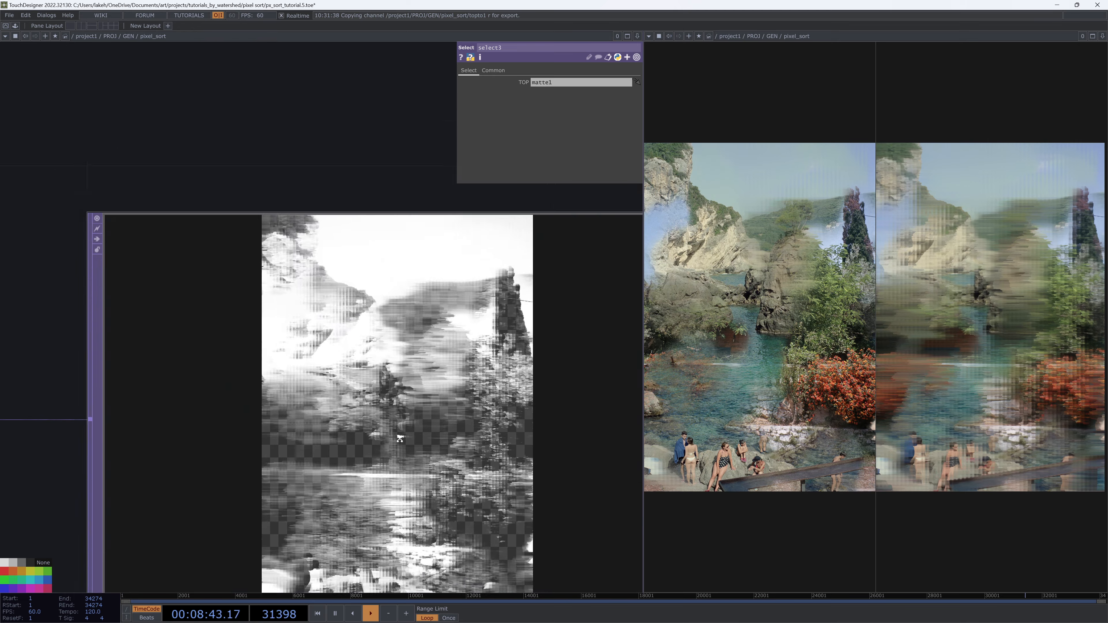
# Nudge select3 slightly upward so it lines up with matte3
pyautogui.scroll(-6, 342, 410)
pyautogui.scroll(-2, 342, 411)
pyautogui.click(342, 410)
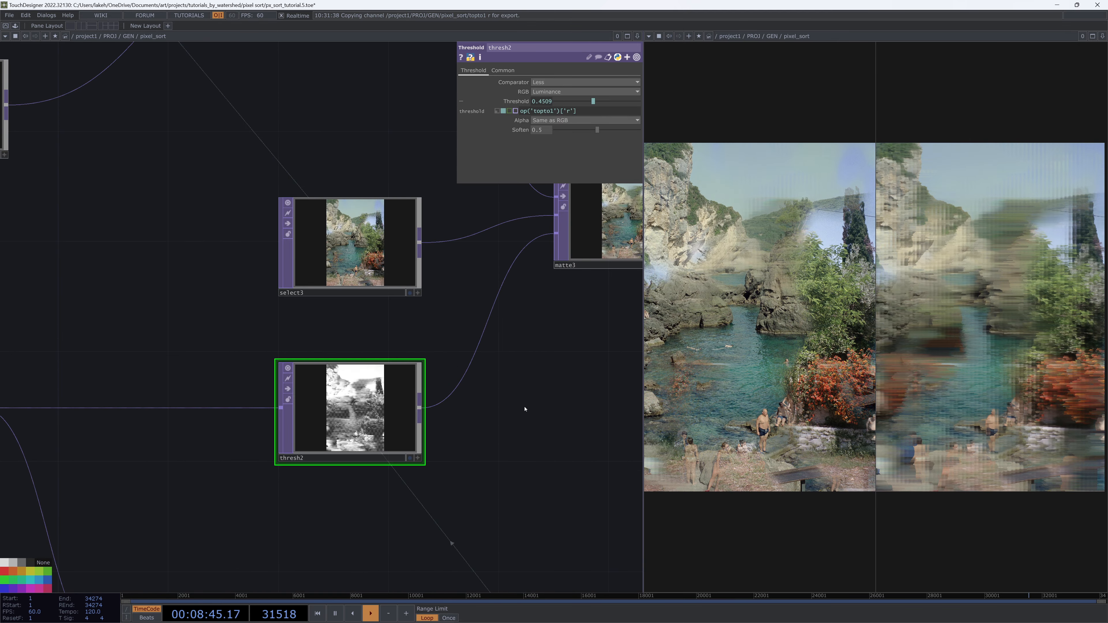
pyautogui.scroll(-4, 524, 407)
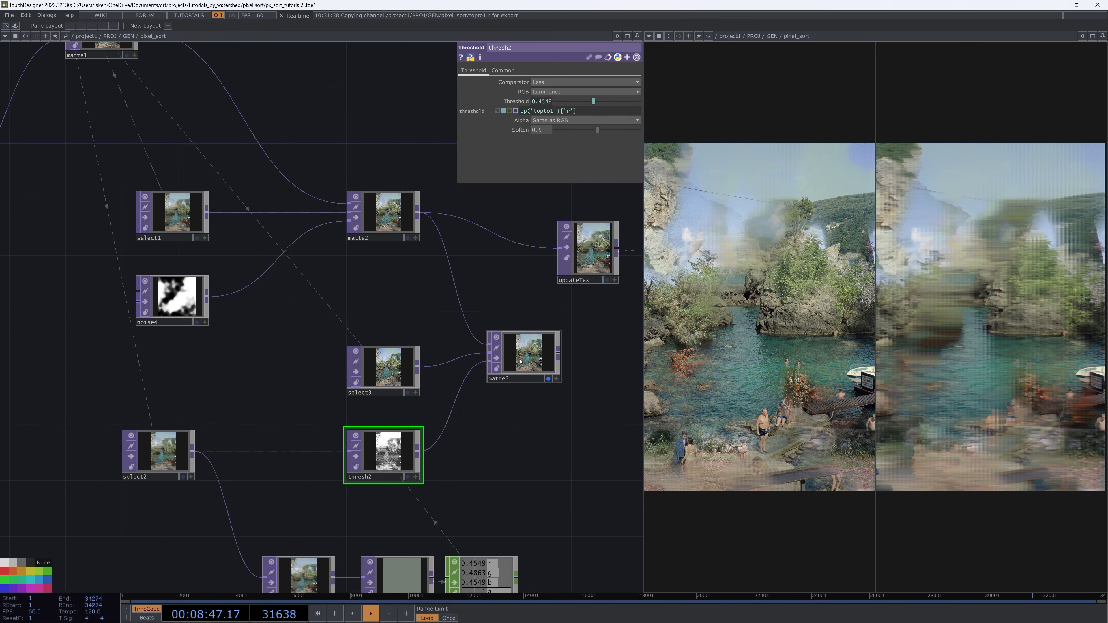
pyautogui.moveTo(437, 328); pyautogui.dragTo(434, 375)
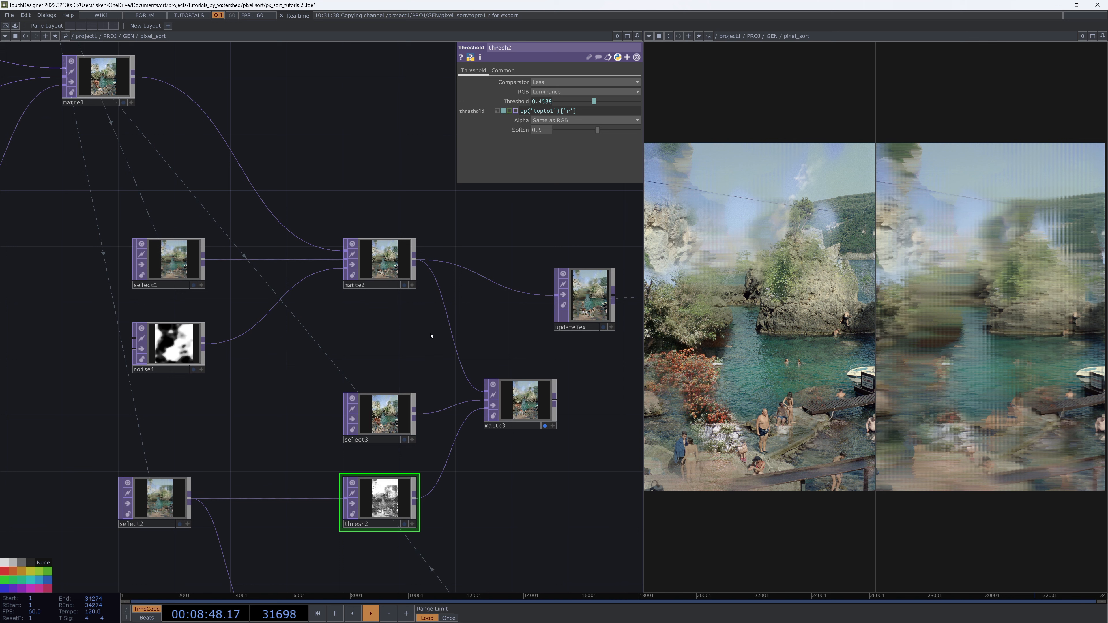
pyautogui.click(375, 276)
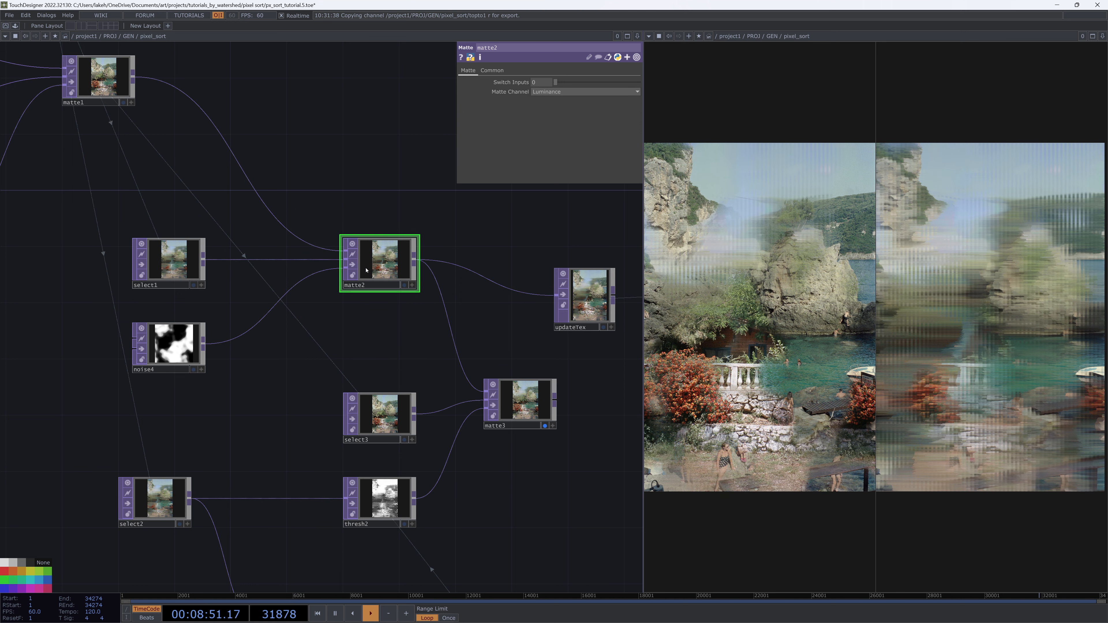
pyautogui.moveTo(379, 411); pyautogui.dragTo(378, 405)
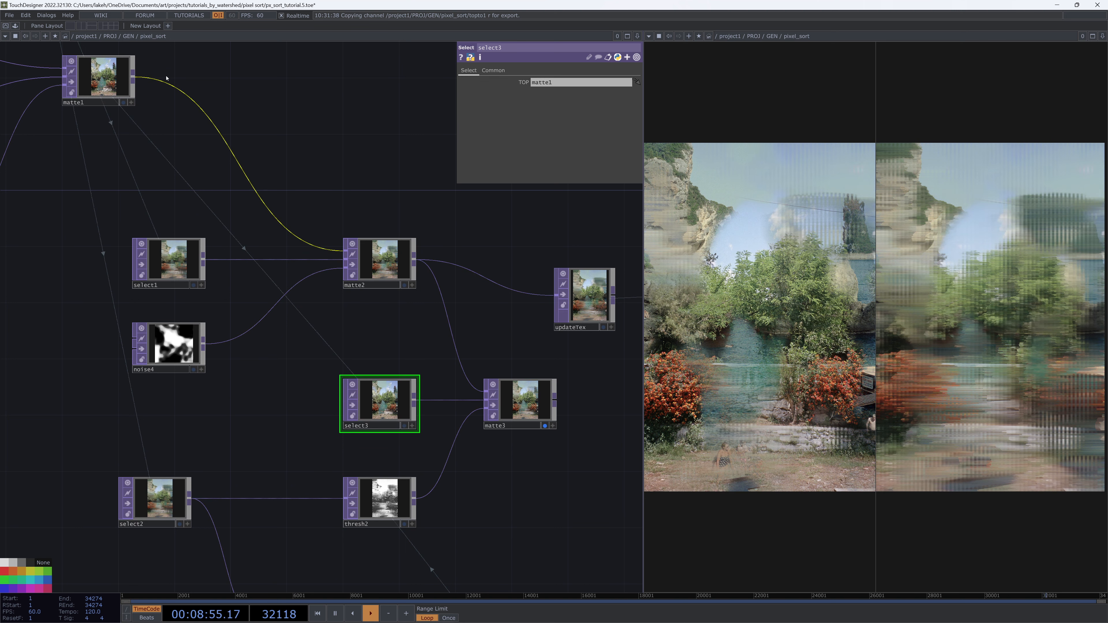
pyautogui.click(94, 86)
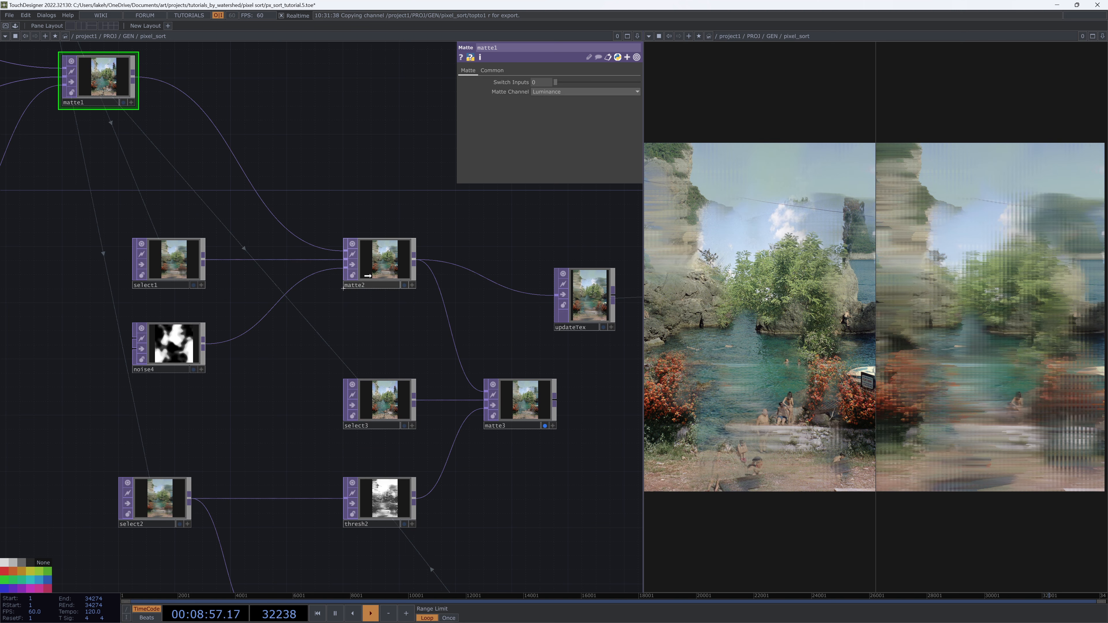
# Realign matte3 and move updateTex to sit directly to the right of matte3
pyautogui.scroll(-4, 384, 305)
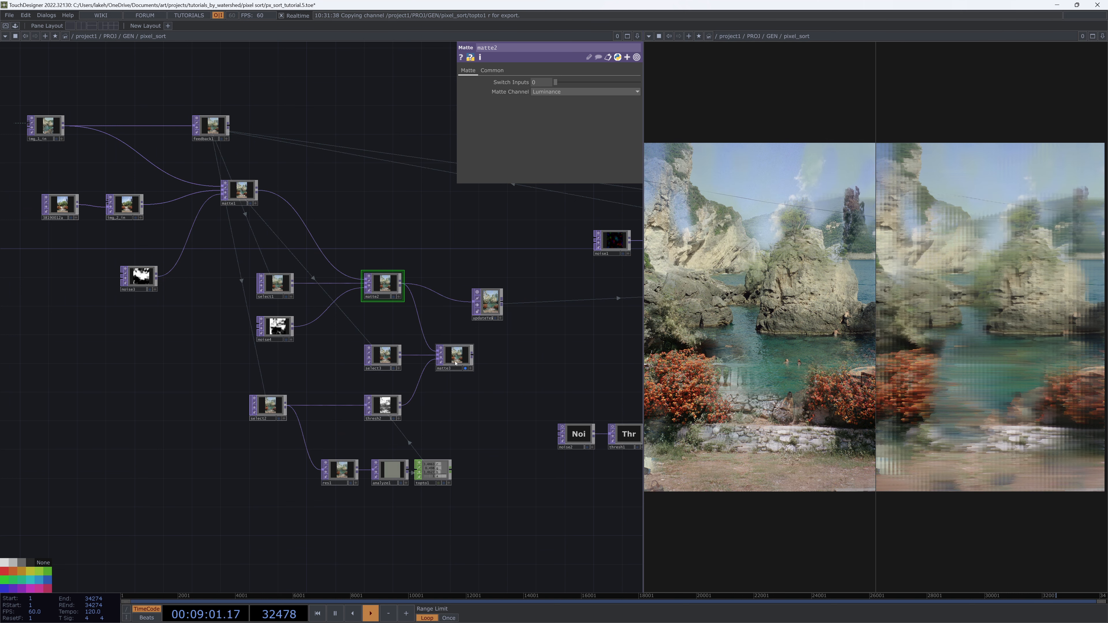
pyautogui.moveTo(457, 356); pyautogui.dragTo(464, 357)
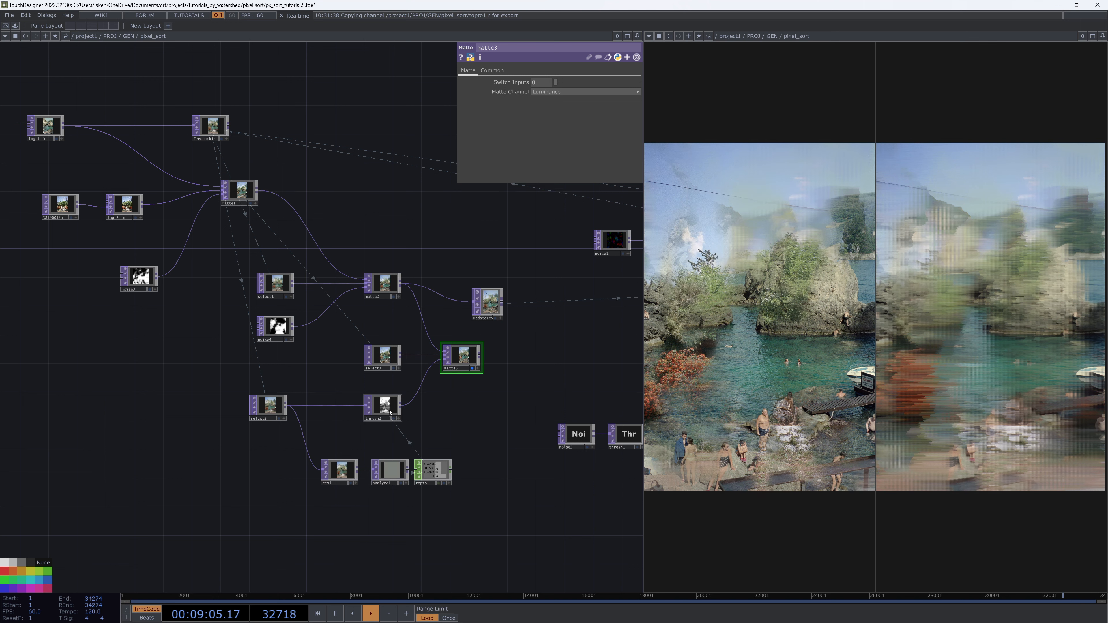
pyautogui.scroll(10, 390, 412)
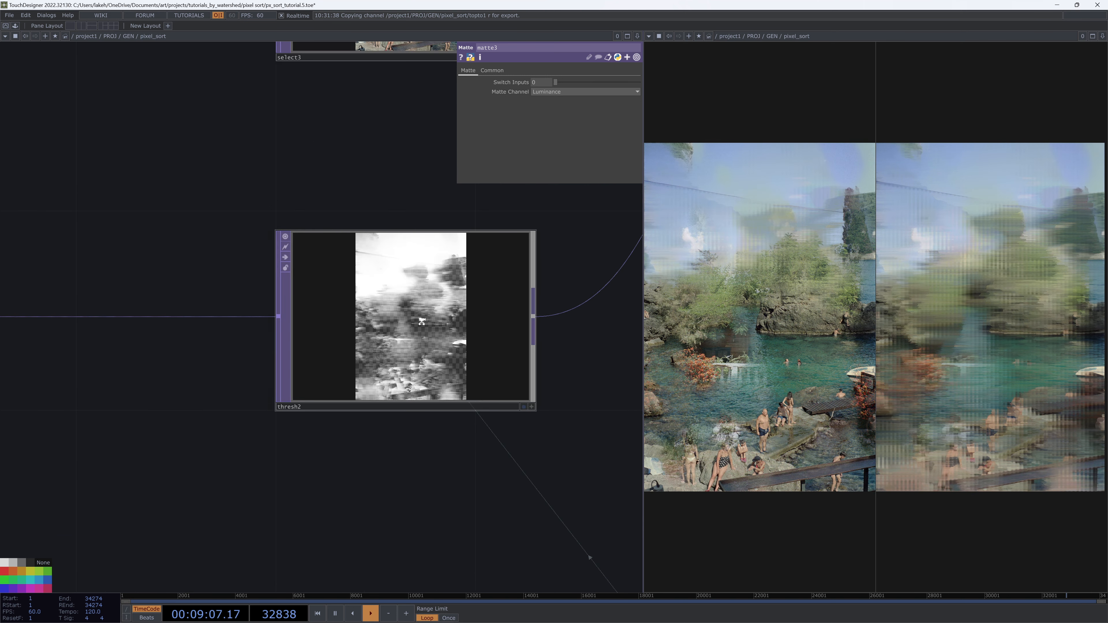
pyautogui.scroll(3, 421, 322)
pyautogui.scroll(-8, 391, 384)
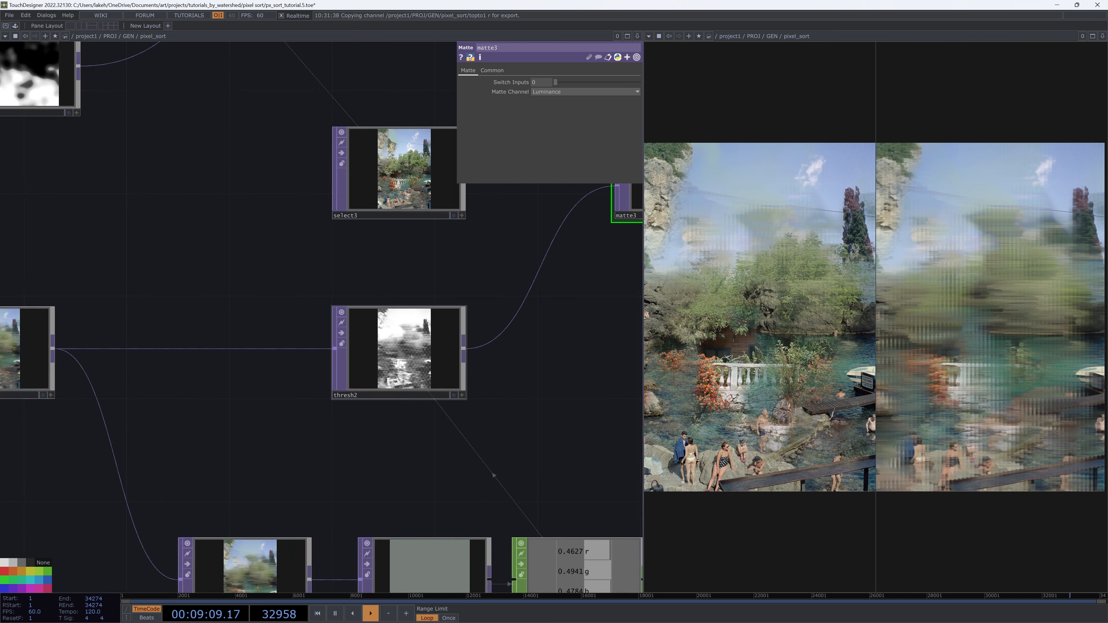
pyautogui.scroll(-10, 393, 414)
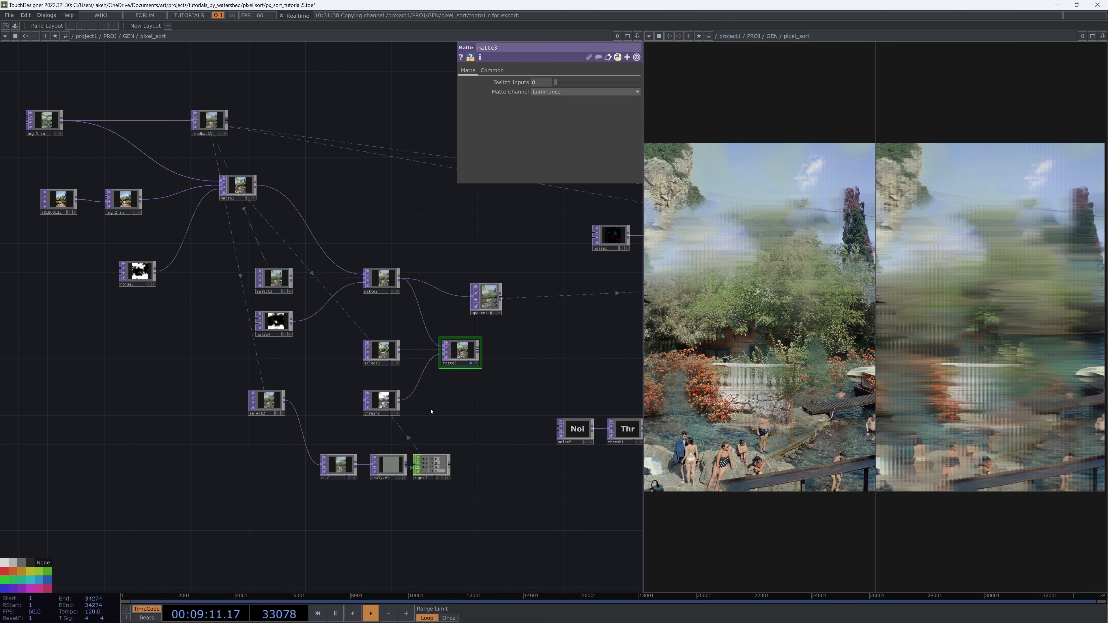
pyautogui.scroll(3, 431, 411)
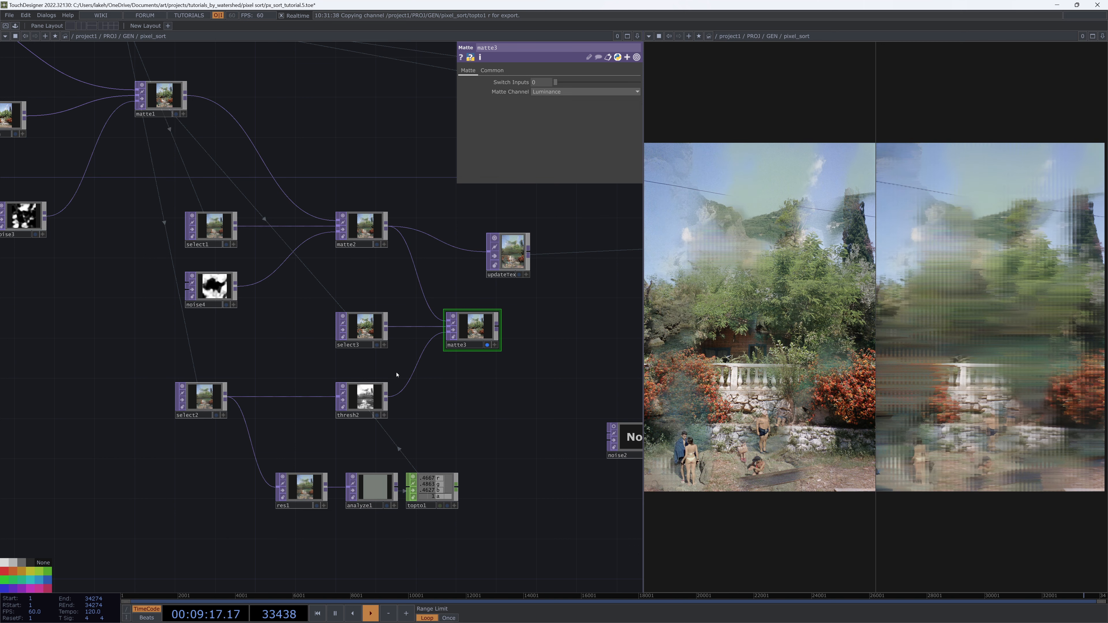
pyautogui.scroll(2, 396, 375)
pyautogui.scroll(-2, 284, 342)
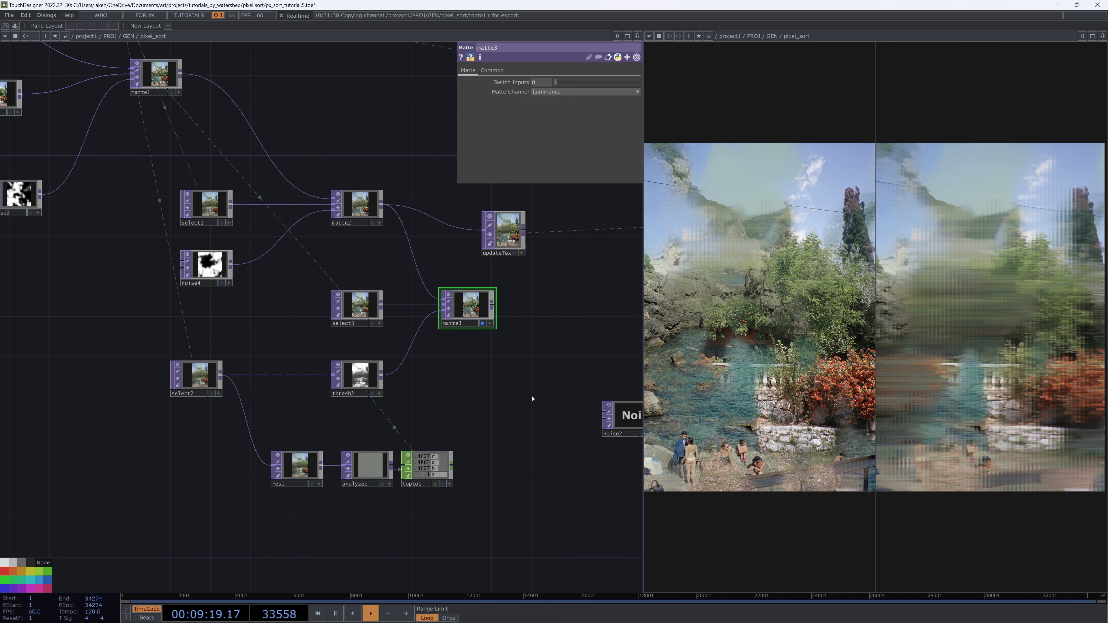
pyautogui.moveTo(532, 399); pyautogui.dragTo(433, 468)
pyautogui.moveTo(405, 307); pyautogui.dragTo(475, 358)
pyautogui.moveTo(394, 375); pyautogui.dragTo(467, 381)
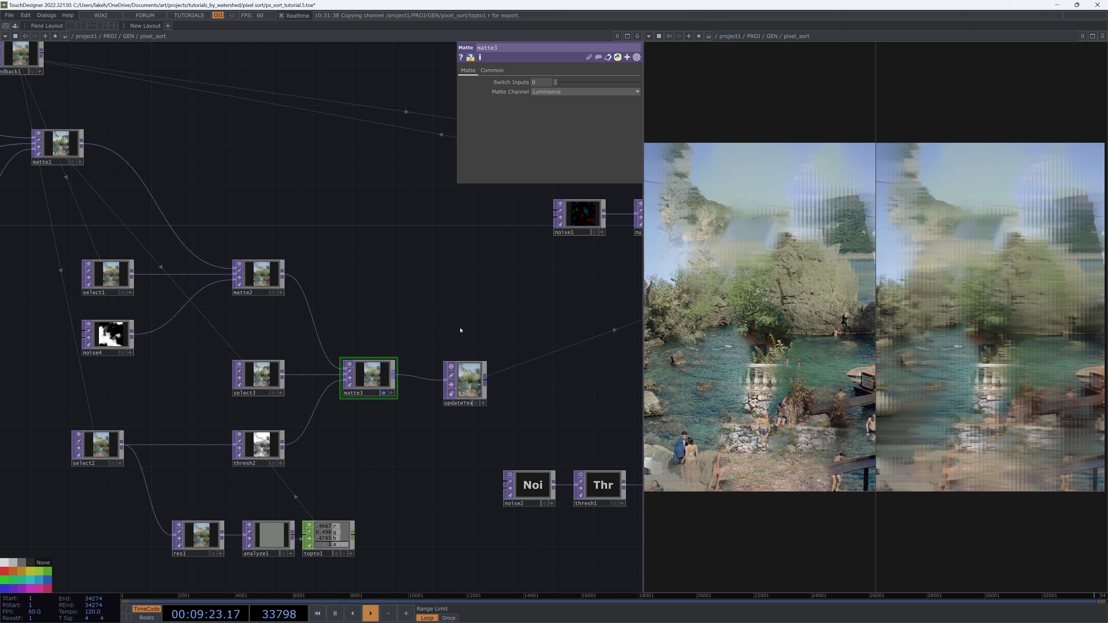
# Pan across the network to review the overall node layout
pyautogui.moveTo(280, 323); pyautogui.dragTo(331, 329)
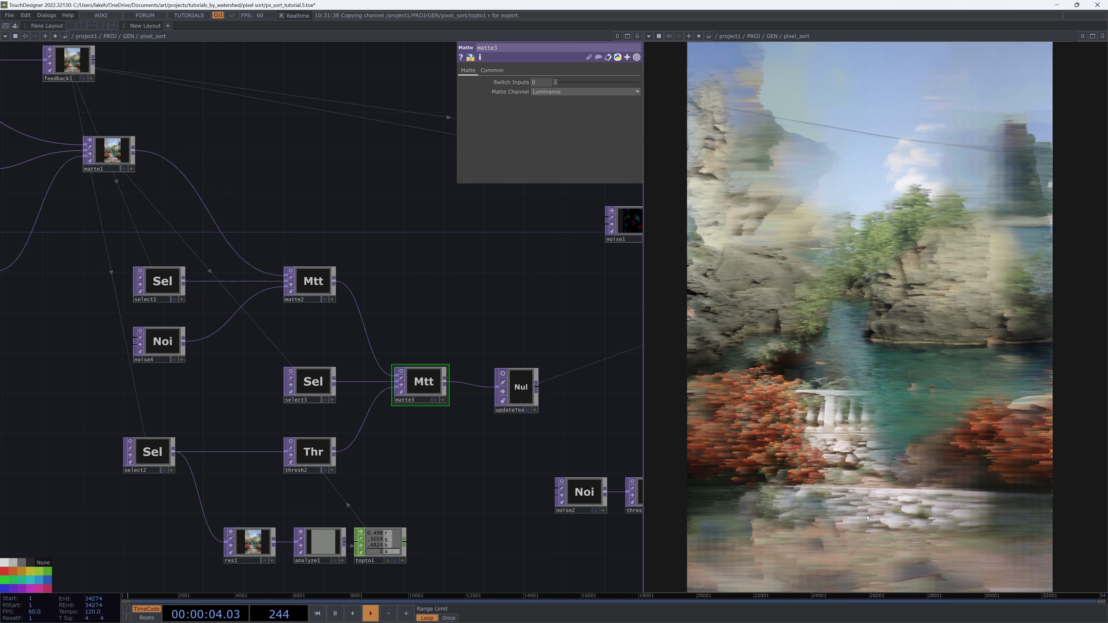
pyautogui.scroll(-3, 566, 325)
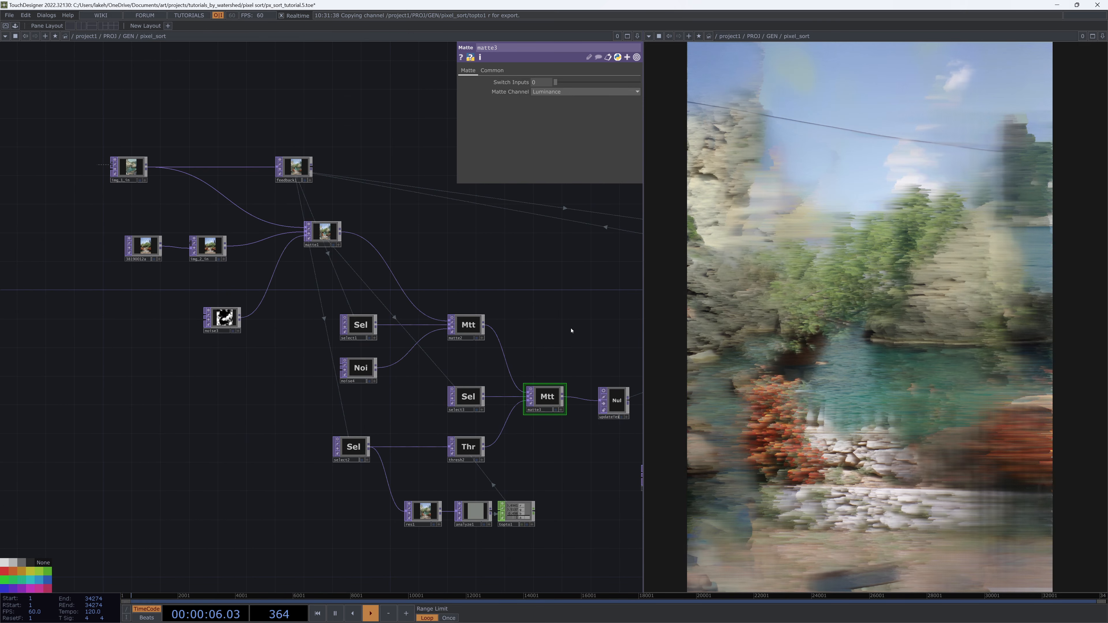
pyautogui.moveTo(562, 323); pyautogui.dragTo(491, 267)
pyautogui.moveTo(512, 277); pyautogui.dragTo(543, 364)
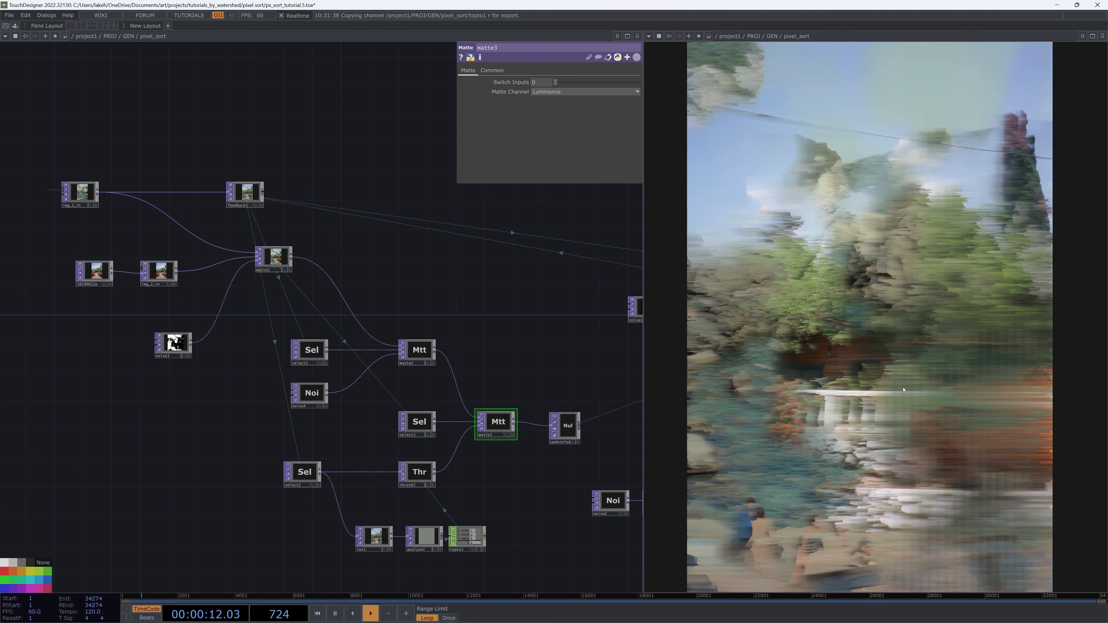
pyautogui.moveTo(422, 294); pyautogui.dragTo(359, 245)
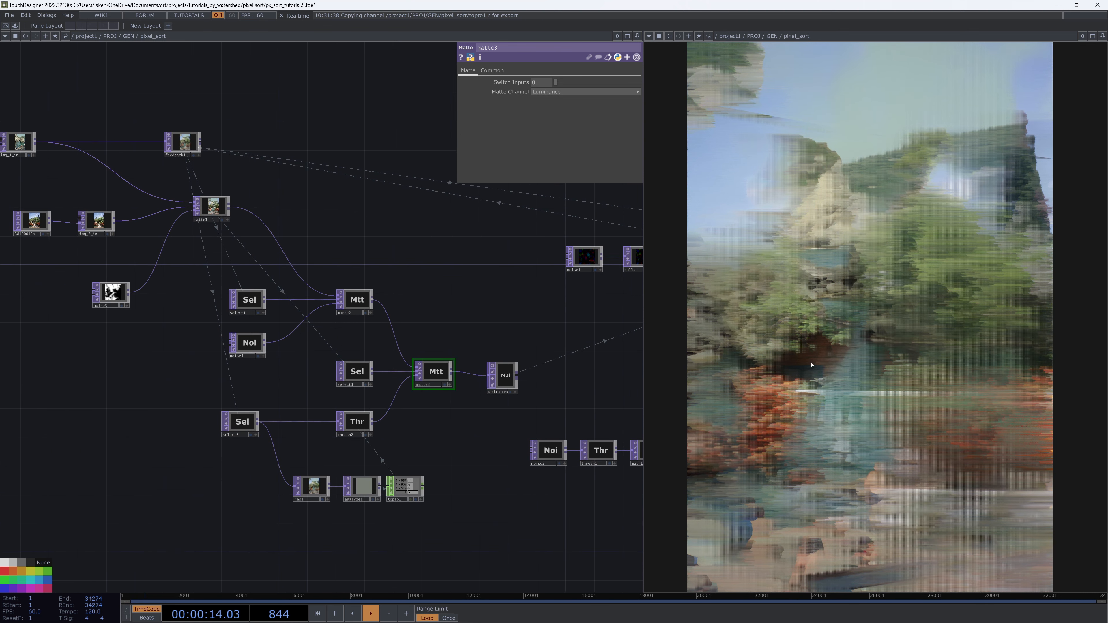
pyautogui.moveTo(584, 366); pyautogui.dragTo(509, 379)
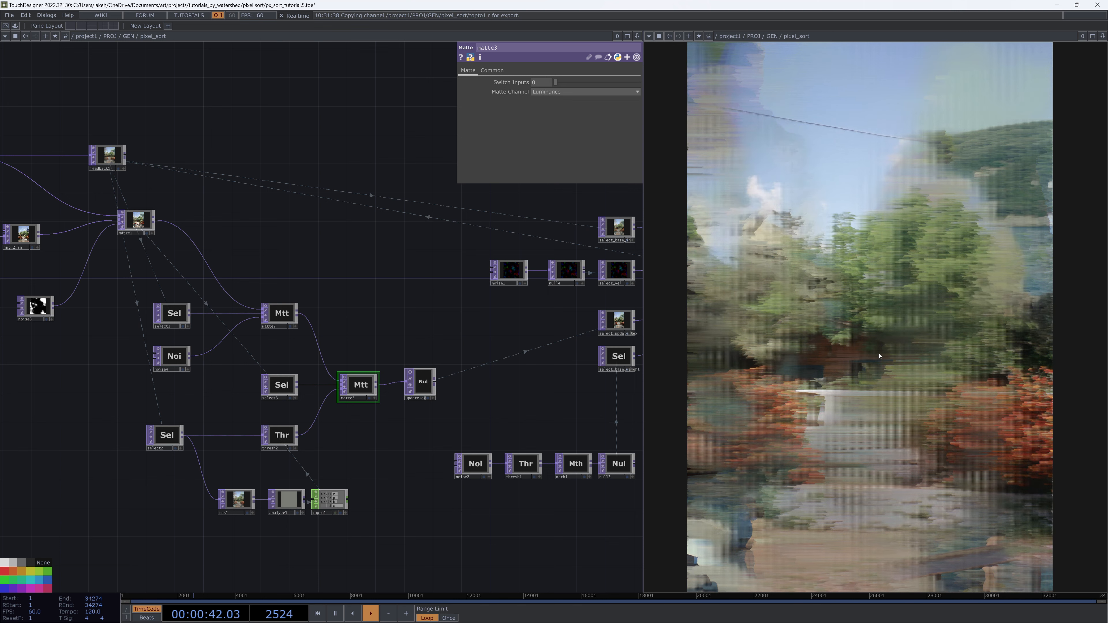
pyautogui.moveTo(477, 427); pyautogui.dragTo(757, 416)
pyautogui.moveTo(368, 444); pyautogui.dragTo(408, 549)
pyautogui.moveTo(259, 371); pyautogui.dragTo(331, 388)
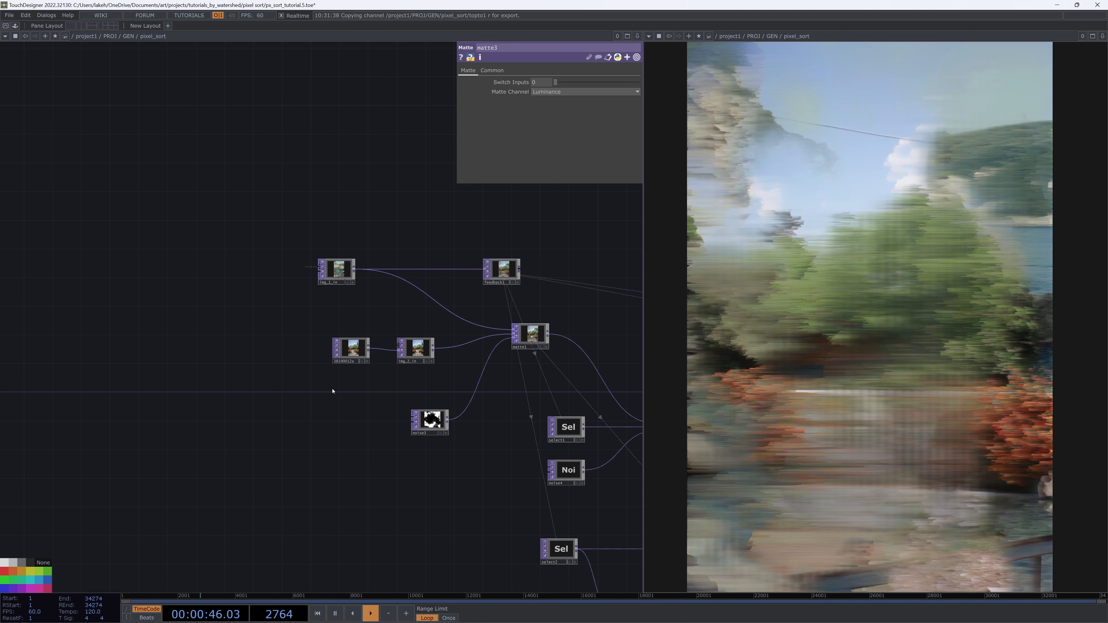
pyautogui.scroll(3, 368, 371)
# Move the 38190012a movie file node and img_2_in further left to spread out the input chain
pyautogui.moveTo(338, 343); pyautogui.dragTo(267, 342)
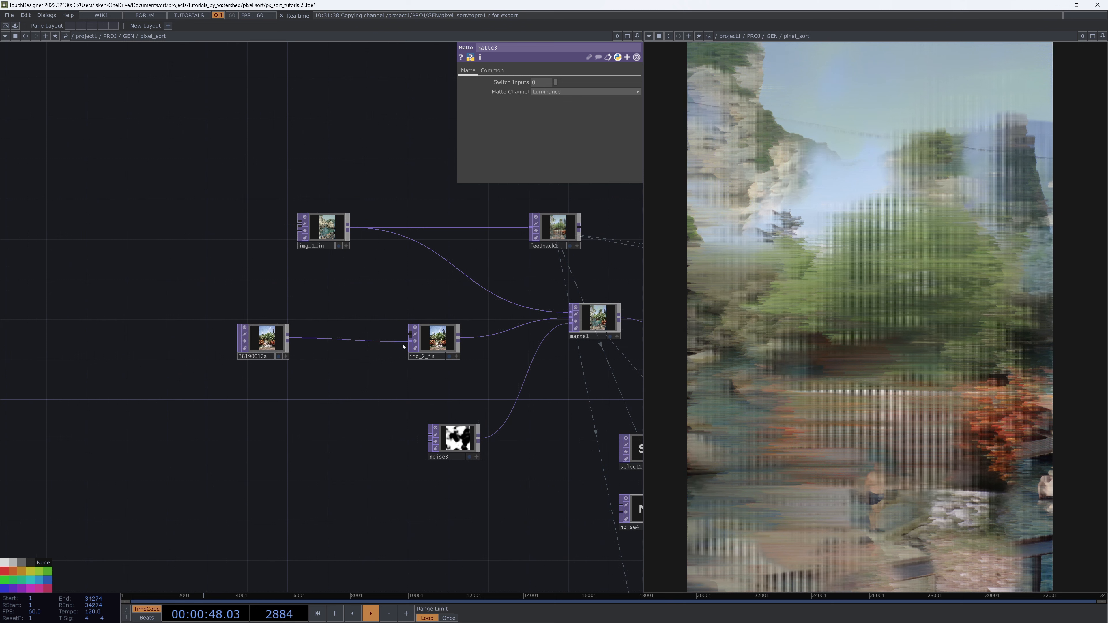
pyautogui.moveTo(420, 344); pyautogui.dragTo(330, 343)
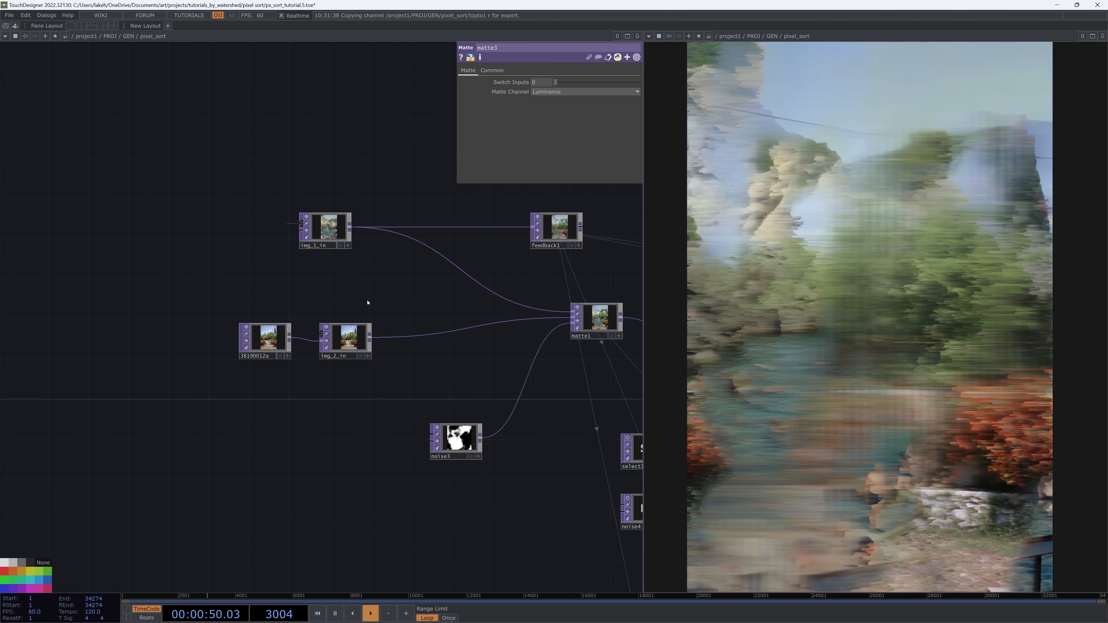
pyautogui.moveTo(365, 302); pyautogui.dragTo(442, 289)
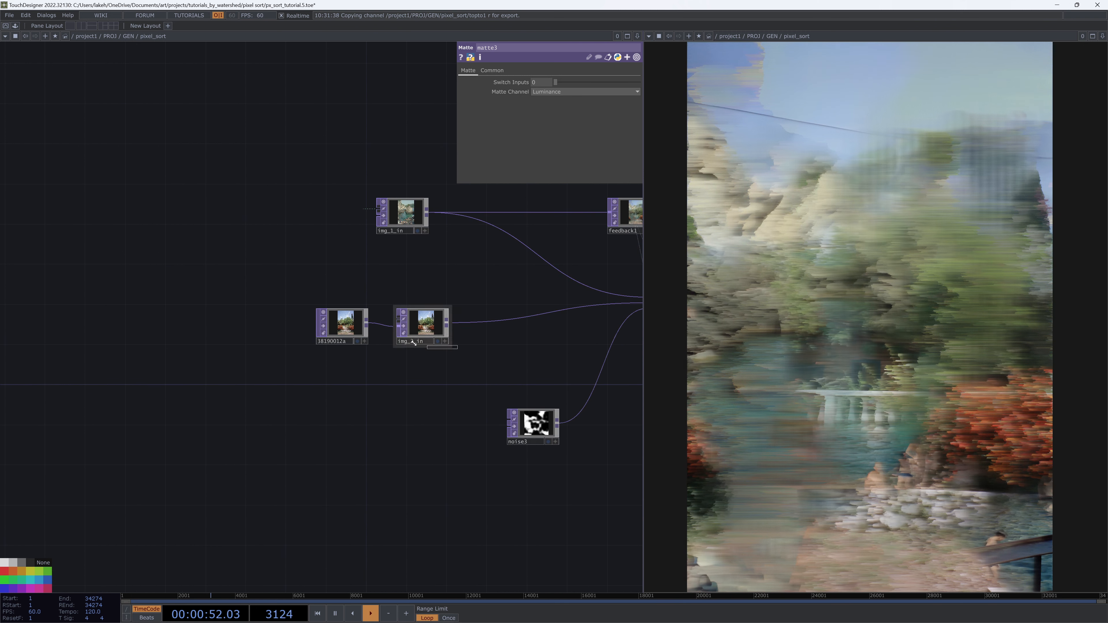
pyautogui.click(365, 334)
pyautogui.moveTo(365, 334); pyautogui.dragTo(285, 314)
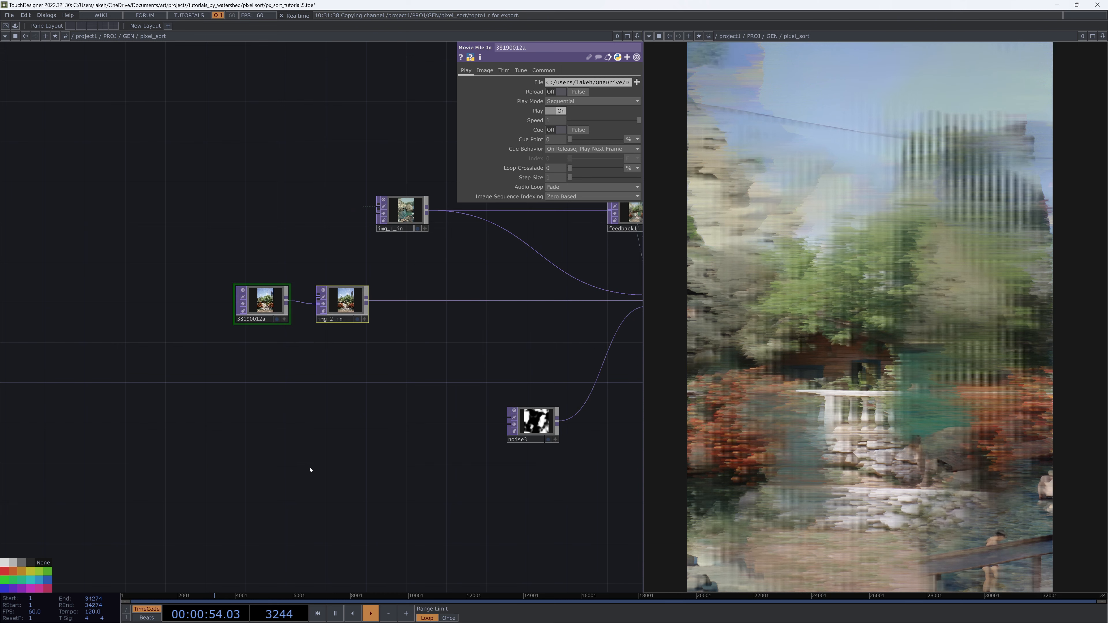
pyautogui.moveTo(478, 339); pyautogui.dragTo(277, 381)
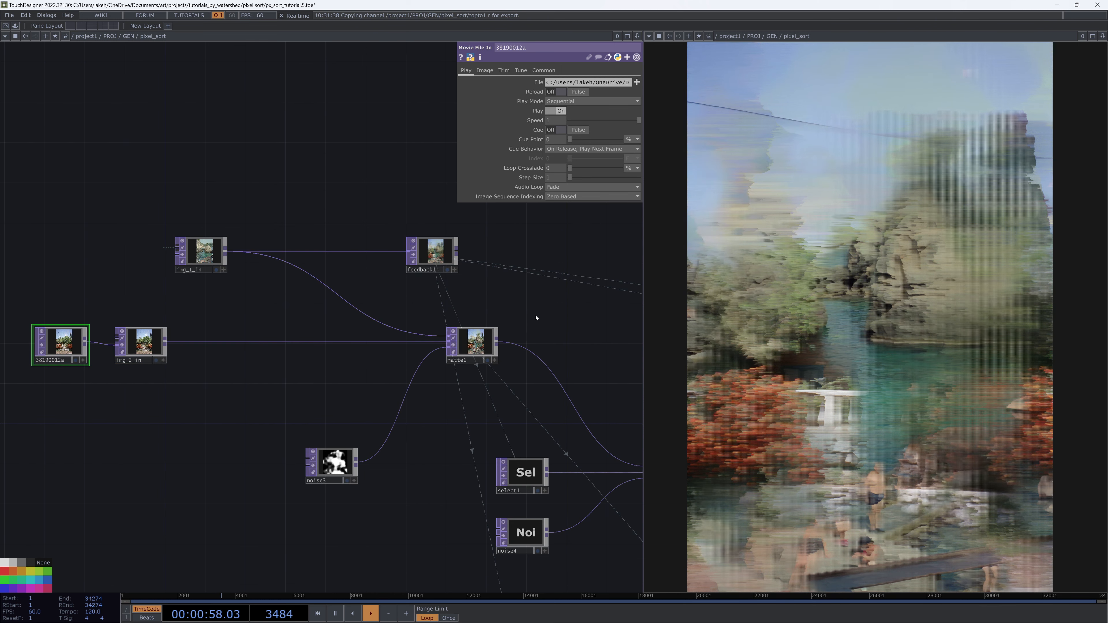
# Pan across the network toward the GLSL pixel-sort section
pyautogui.scroll(-3, 514, 307)
pyautogui.moveTo(589, 323); pyautogui.dragTo(604, 317, button='middle')
pyautogui.moveTo(603, 318)
pyautogui.mouseDown()
pyautogui.moveTo(475, 284)
pyautogui.moveTo(590, 314)
pyautogui.mouseUp()
pyautogui.scroll(3, 295, 373)
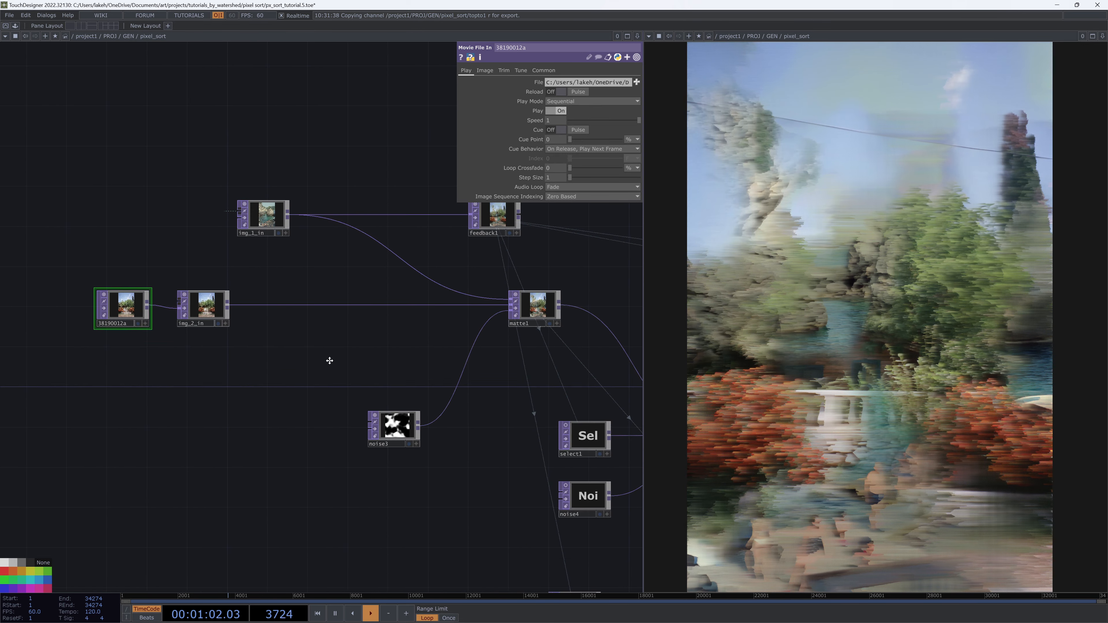
pyautogui.scroll(-5, 322, 378)
pyautogui.moveTo(501, 380); pyautogui.dragTo(371, 351)
pyautogui.moveTo(530, 359); pyautogui.dragTo(220, 336)
pyautogui.scroll(5, 474, 420)
pyautogui.scroll(-5, 463, 429)
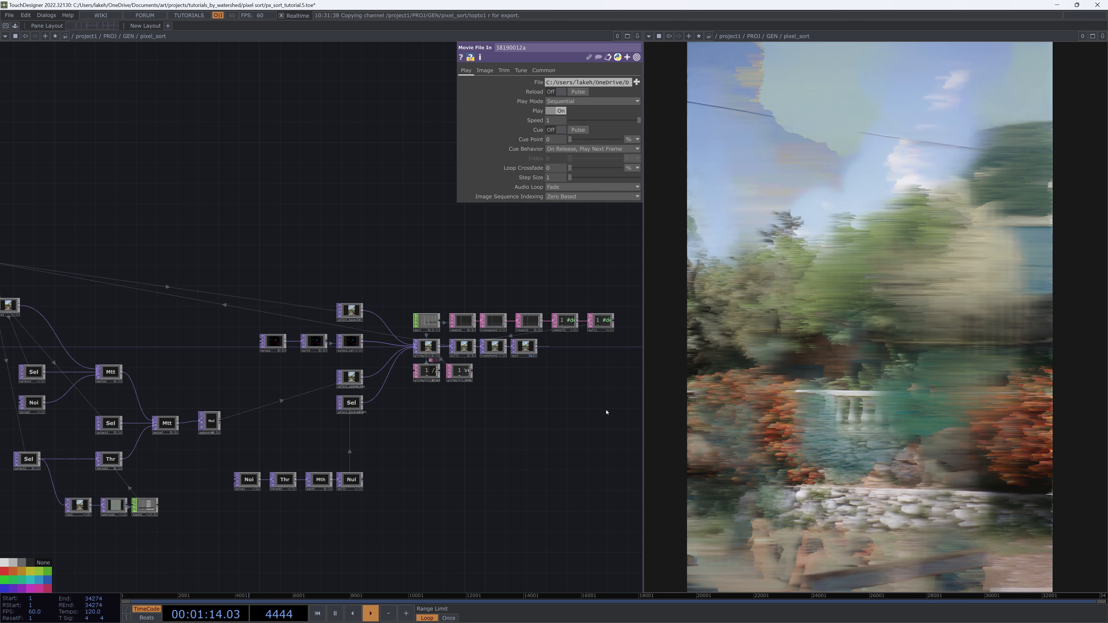
# Paste a copy of the GLSL pixel-sort nodes and collapse the selection into a Base component
pyautogui.moveTo(571, 355); pyautogui.dragTo(250, 266, button='right')
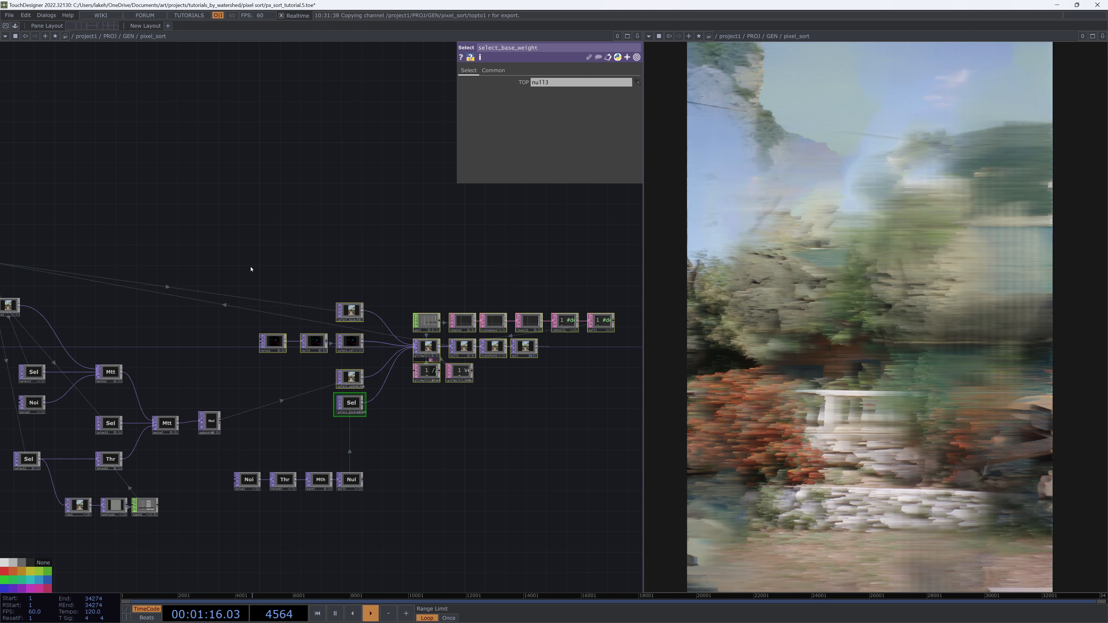
pyautogui.hotkey('ctrl', 'v')
pyautogui.moveTo(430, 441); pyautogui.dragTo(429, 168)
pyautogui.moveTo(462, 287); pyautogui.dragTo(463, 374)
pyautogui.rightClick(462, 376)
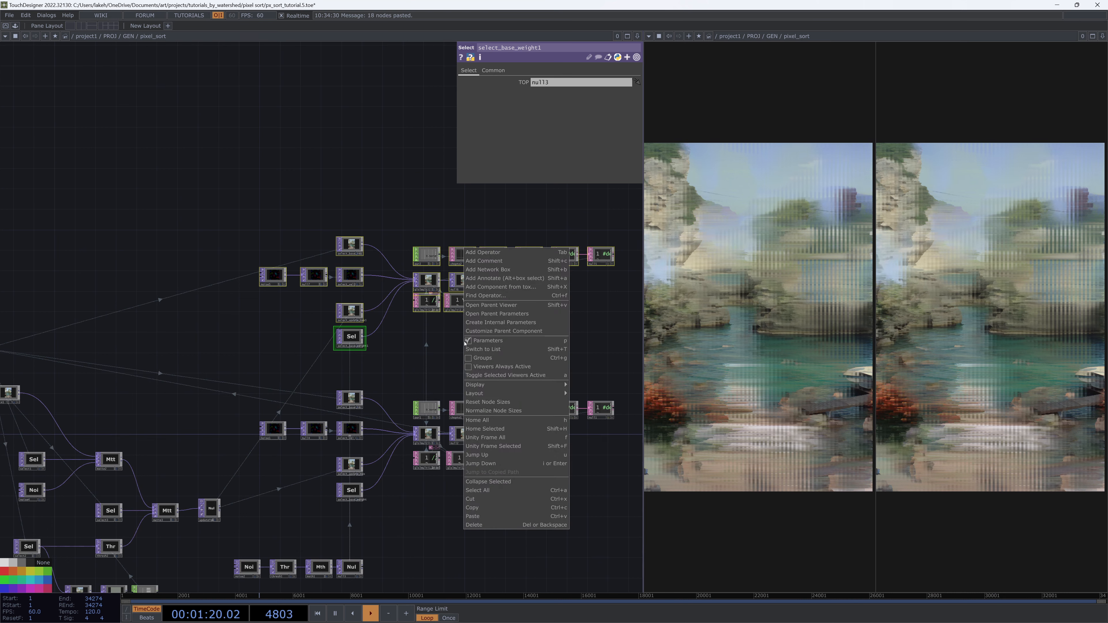
pyautogui.click(506, 481)
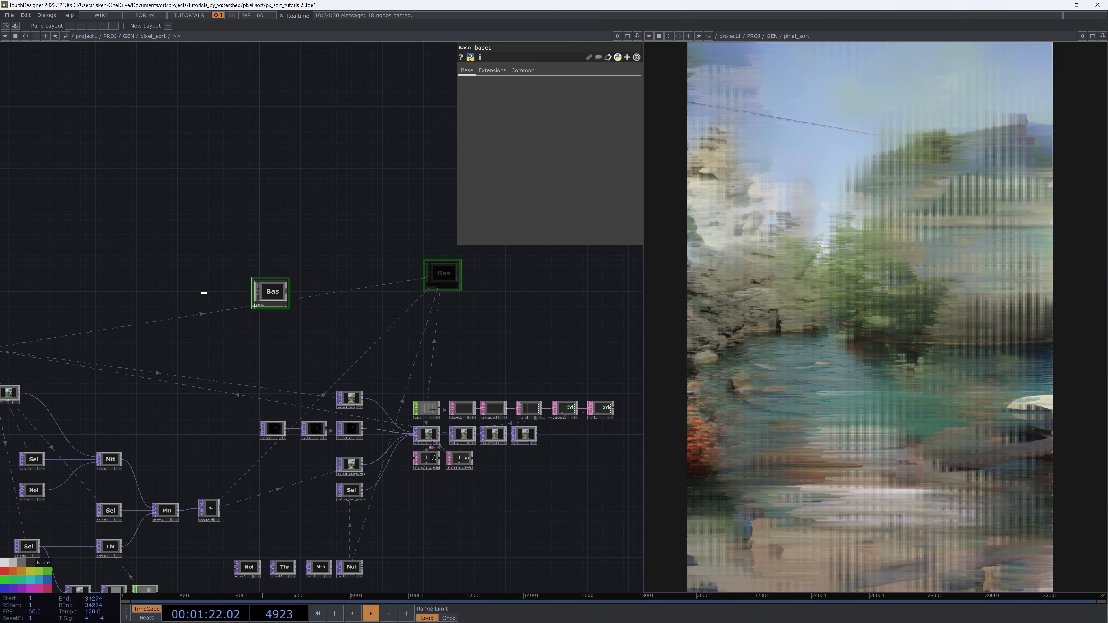
# Move the new base1 component beside the matte network and open it
pyautogui.moveTo(203, 292); pyautogui.dragTo(187, 294)
pyautogui.moveTo(131, 350); pyautogui.dragTo(527, 341)
pyautogui.moveTo(585, 286); pyautogui.dragTo(258, 440)
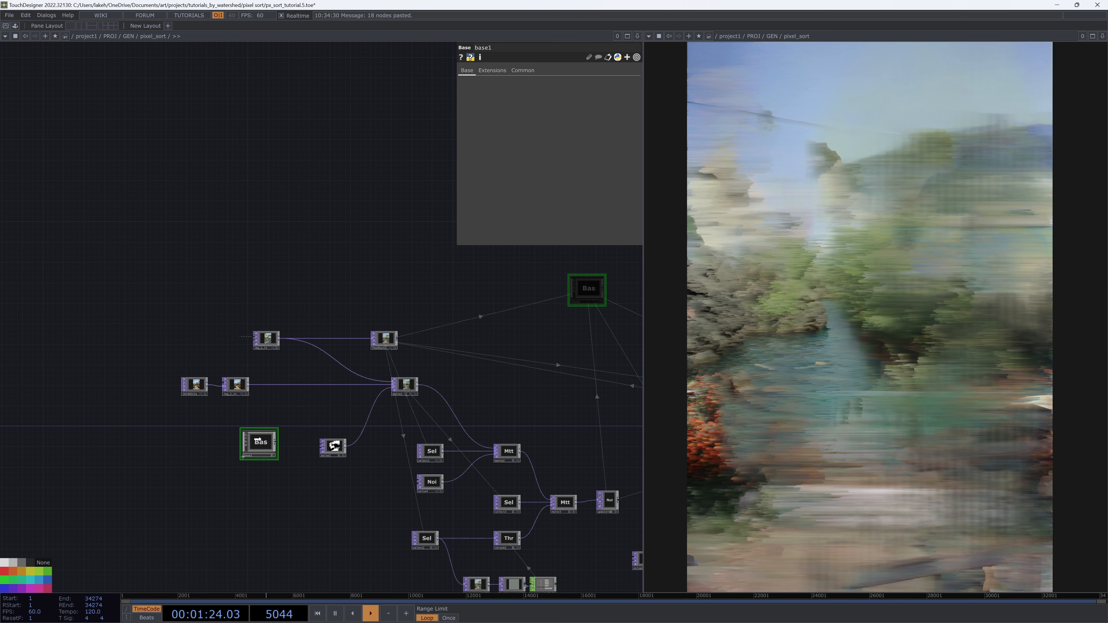
pyautogui.doubleClick(260, 441)
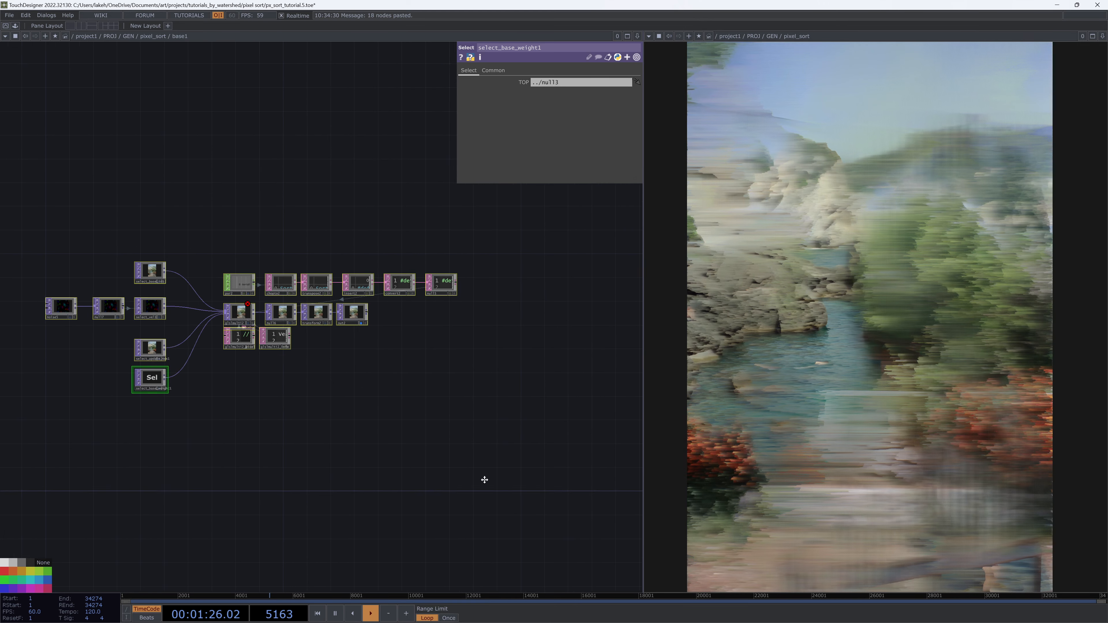
# Inside base1, rearrange the noise chain and input select nodes feeding glslmulti2
pyautogui.moveTo(484, 479); pyautogui.dragTo(640, 532)
pyautogui.scroll(3, 201, 390)
pyautogui.moveTo(400, 267); pyautogui.dragTo(466, 266)
pyautogui.scroll(3, 376, 258)
pyautogui.click(473, 533)
pyautogui.moveTo(536, 328); pyautogui.dragTo(523, 258)
pyautogui.moveTo(384, 280); pyautogui.dragTo(385, 347)
pyautogui.moveTo(422, 250)
pyautogui.mouseDown()
pyautogui.moveTo(330, 250)
pyautogui.moveTo(433, 258)
pyautogui.mouseUp()
pyautogui.moveTo(452, 455)
pyautogui.mouseDown()
pyautogui.moveTo(430, 391)
pyautogui.moveTo(448, 475)
pyautogui.mouseUp()
pyautogui.moveTo(409, 271); pyautogui.dragTo(431, 271)
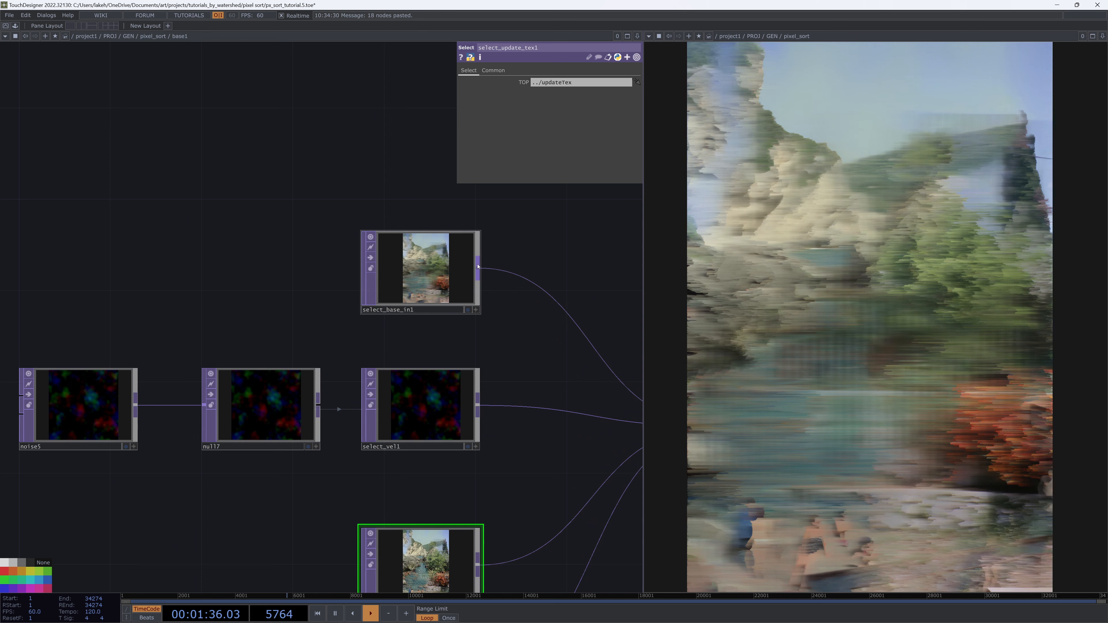
# Place select_update_tex1 and select_base_weight1 beneath select_vel1, left of glslmulti2
pyautogui.moveTo(538, 370); pyautogui.dragTo(419, 284)
pyautogui.scroll(-4, 425, 305)
pyautogui.scroll(2, 440, 384)
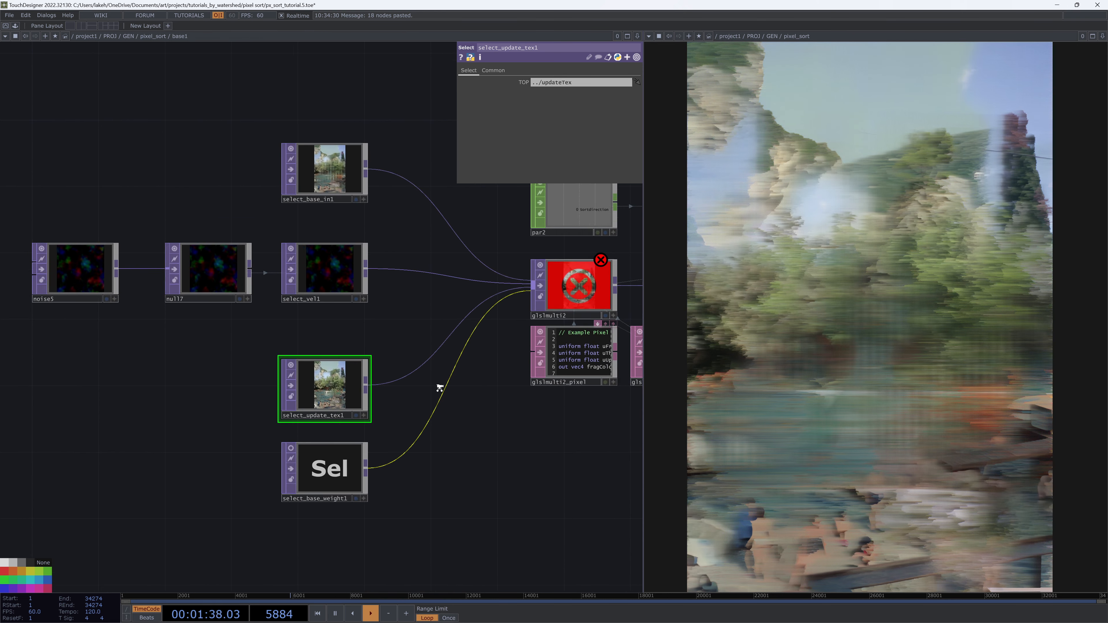
pyautogui.moveTo(429, 385); pyautogui.dragTo(392, 430)
pyautogui.moveTo(294, 429); pyautogui.dragTo(220, 475)
pyautogui.scroll(-3, 502, 528)
pyautogui.moveTo(368, 442); pyautogui.dragTo(369, 379)
pyautogui.moveTo(288, 279)
pyautogui.mouseDown()
pyautogui.moveTo(160, 268)
pyautogui.moveTo(295, 276)
pyautogui.mouseUp()
pyautogui.moveTo(334, 540); pyautogui.dragTo(323, 497)
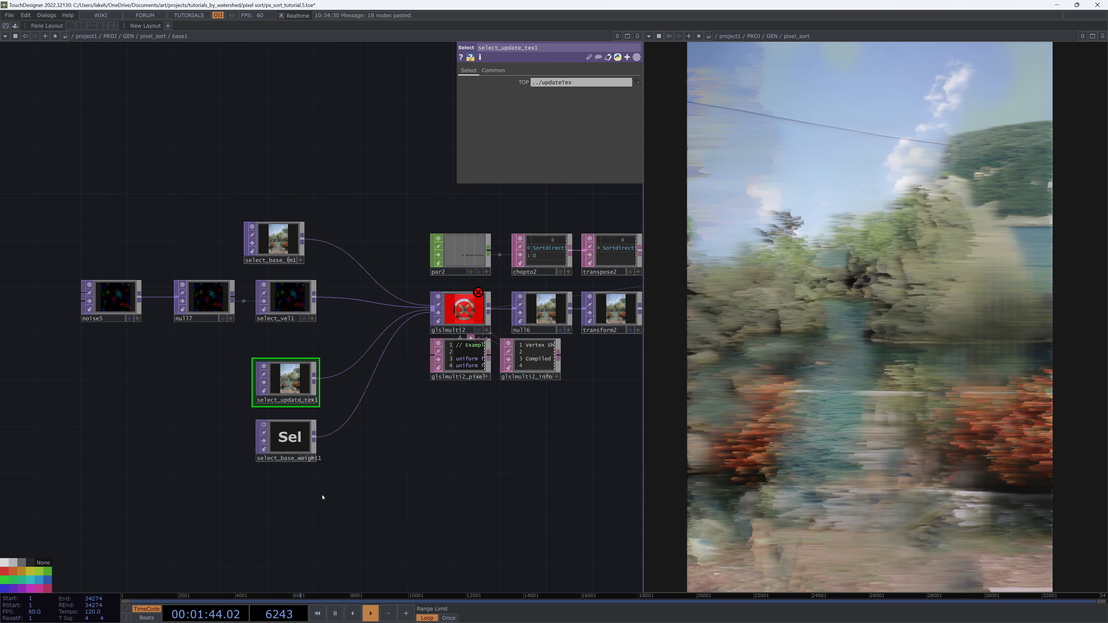
# Delete the select_base_weight1 and select_update_tex1 nodes inside base1
pyautogui.click(299, 436)
pyautogui.press('Delete')
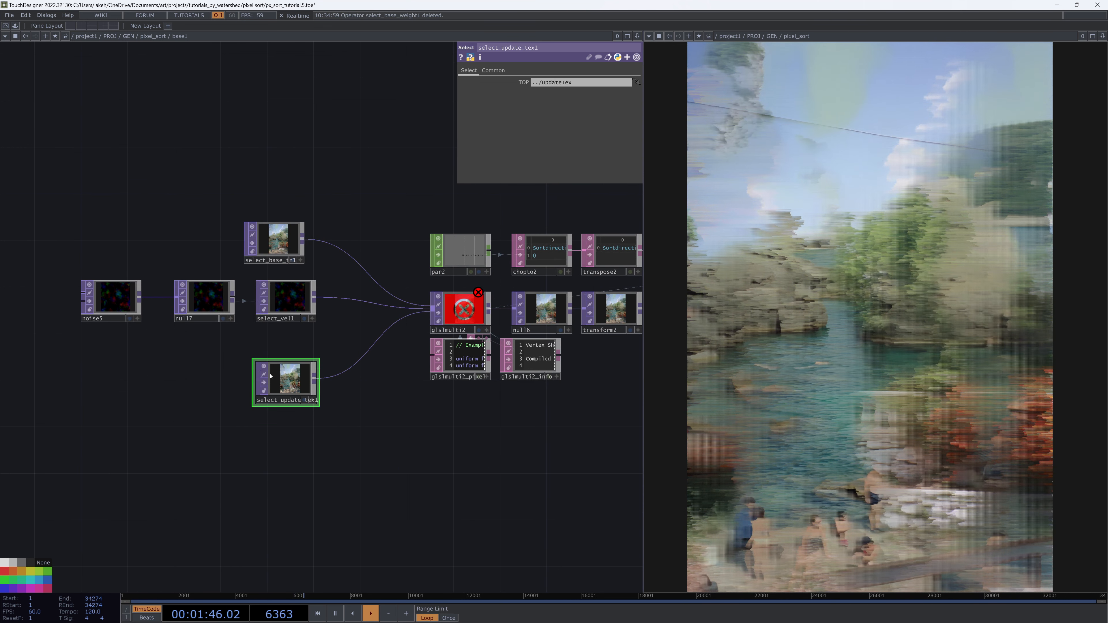
pyautogui.press('Delete')
# Delete the noise chain of select_vel1, null7 and noise5 feeding glslmulti2
pyautogui.moveTo(320, 292); pyautogui.dragTo(331, 309)
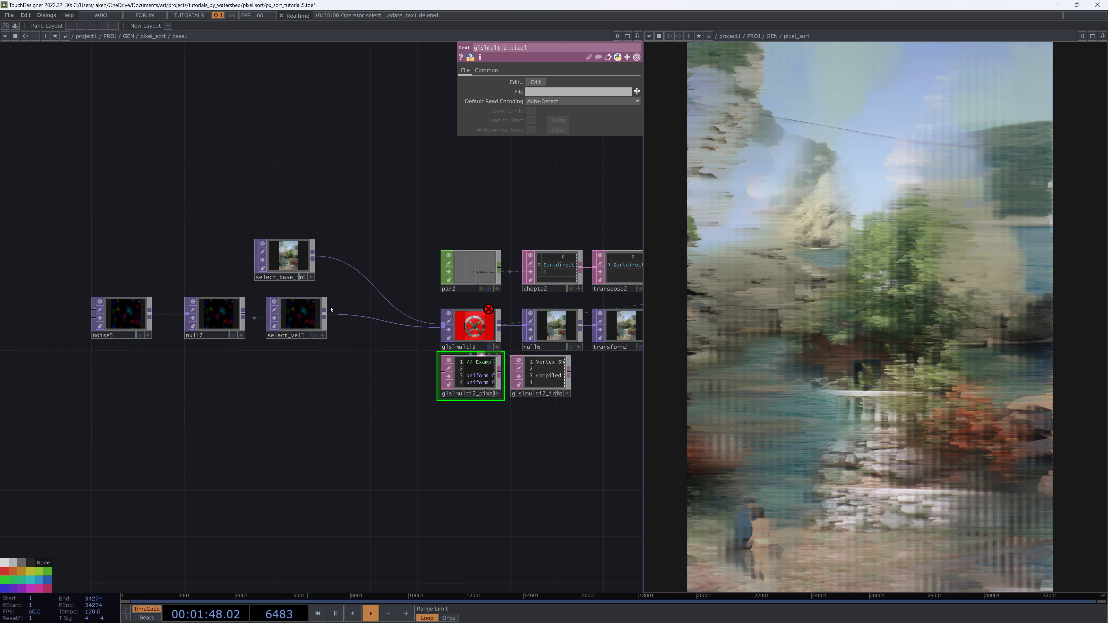
pyautogui.click(284, 326)
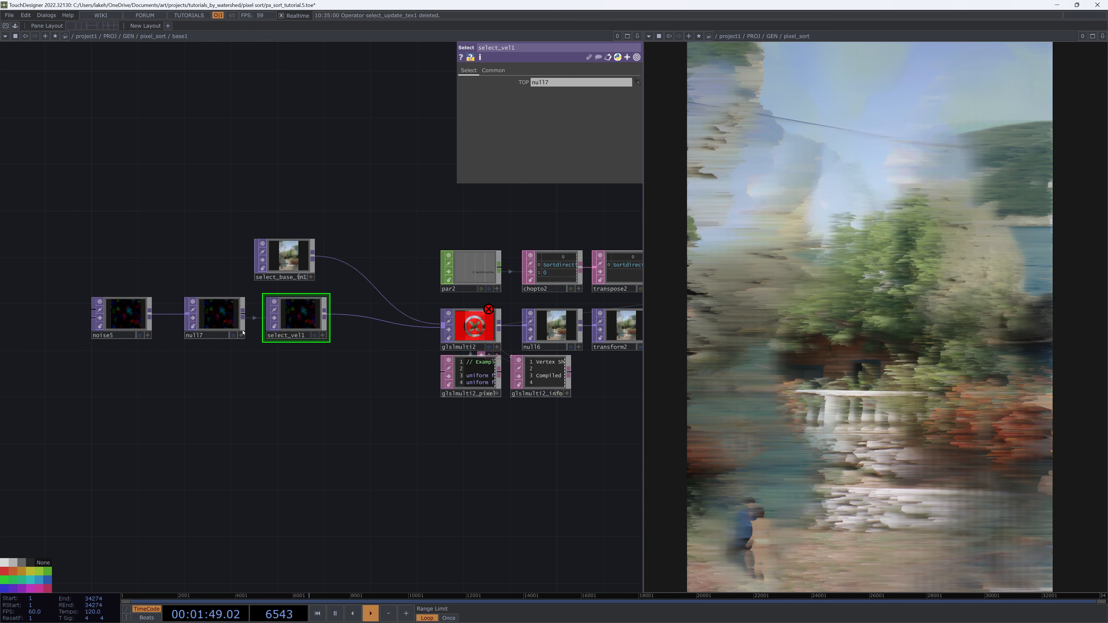
pyautogui.press('Delete')
pyautogui.click(213, 323)
pyautogui.press('Delete')
pyautogui.click(133, 321)
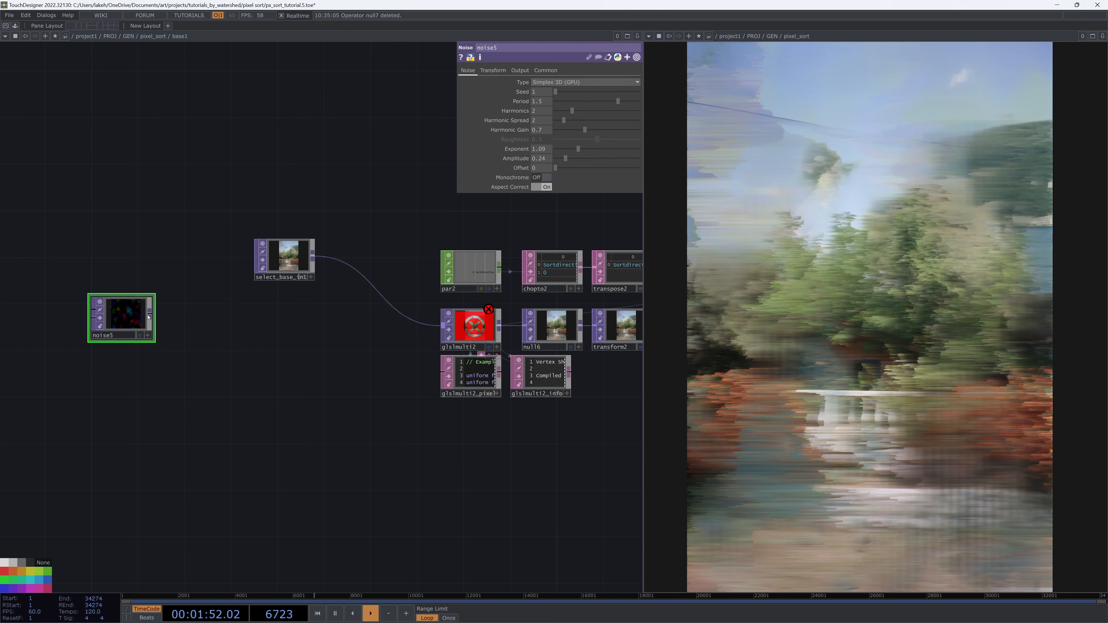
pyautogui.press('Delete')
# Open the glslmulti2_pixel shader in the external editor and delete the updateTex and updateWeight mixing lines
pyautogui.moveTo(292, 273); pyautogui.dragTo(317, 340)
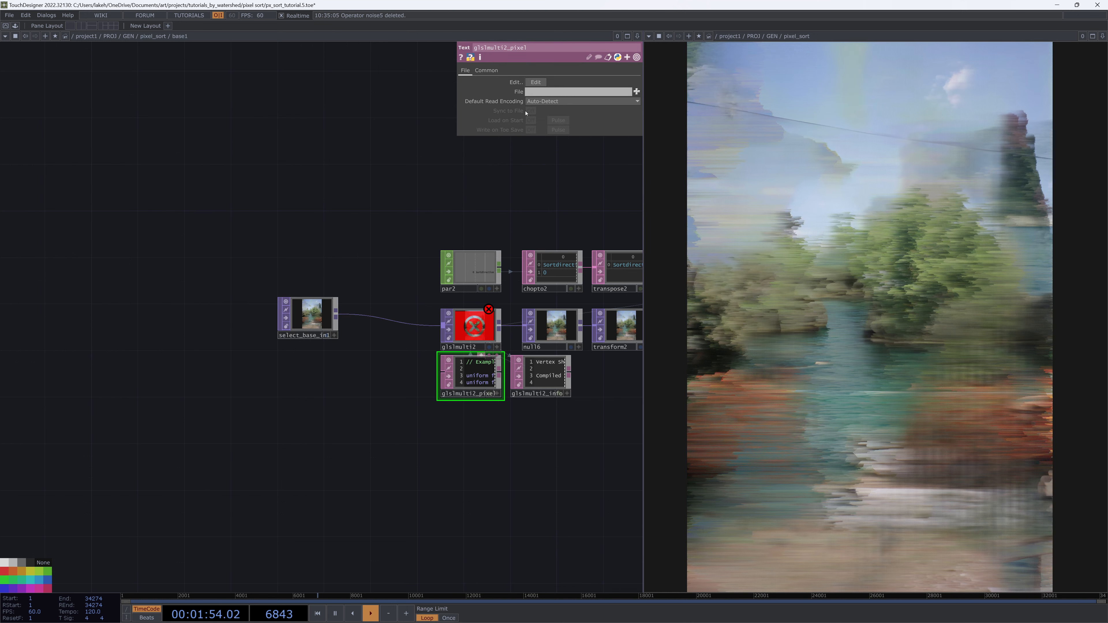
pyautogui.click(539, 83)
pyautogui.moveTo(433, 449); pyautogui.dragTo(346, 437)
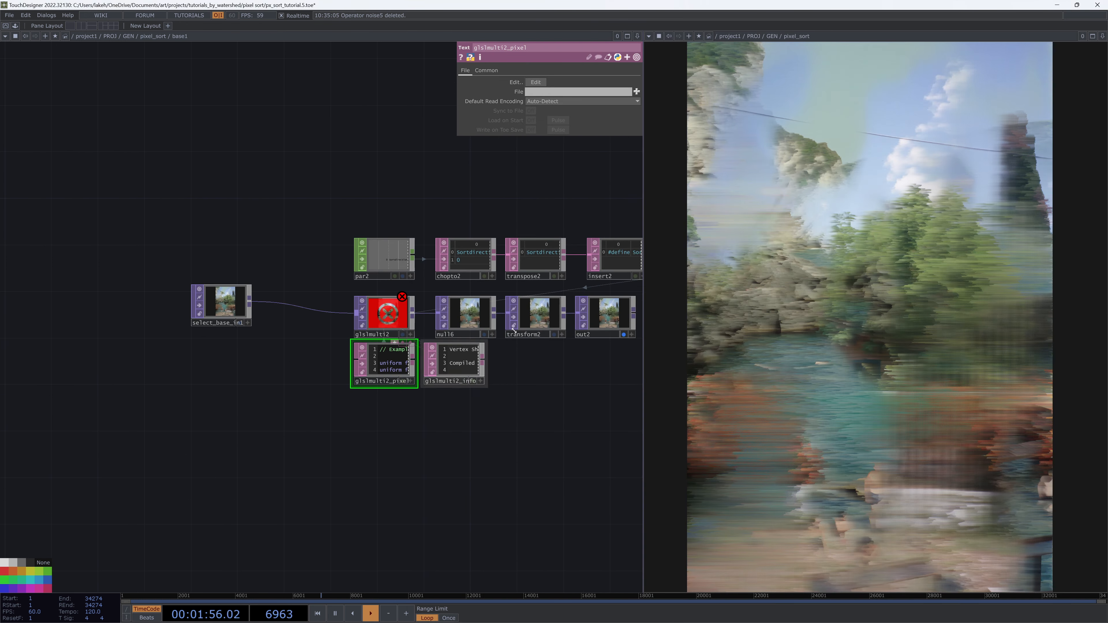
pyautogui.hotkey('alt', 'Tab')
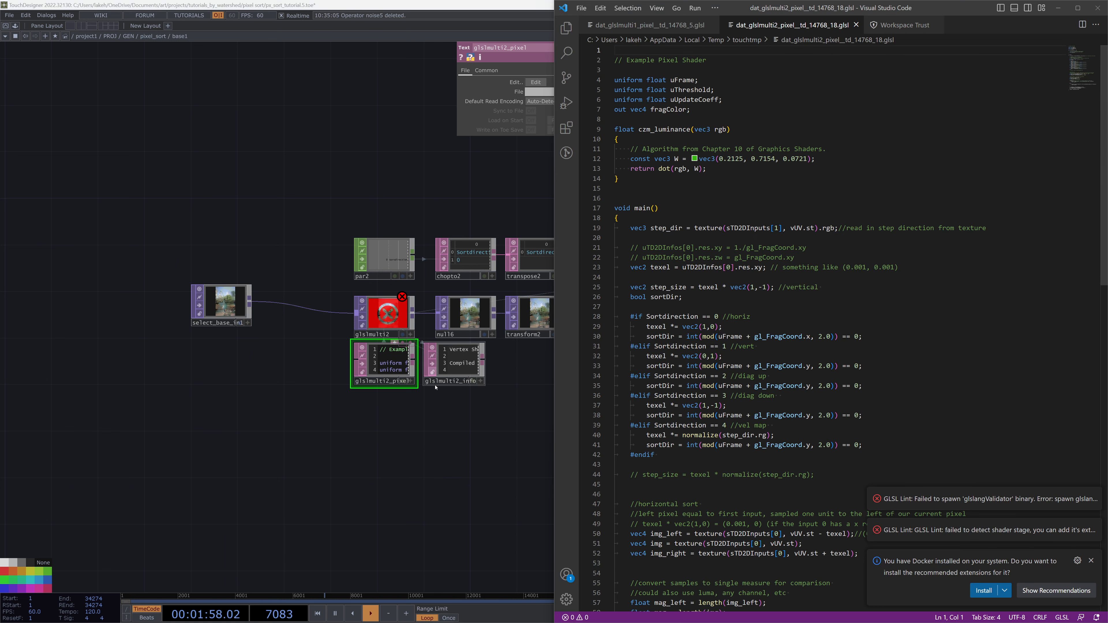
pyautogui.scroll(-13, 714, 315)
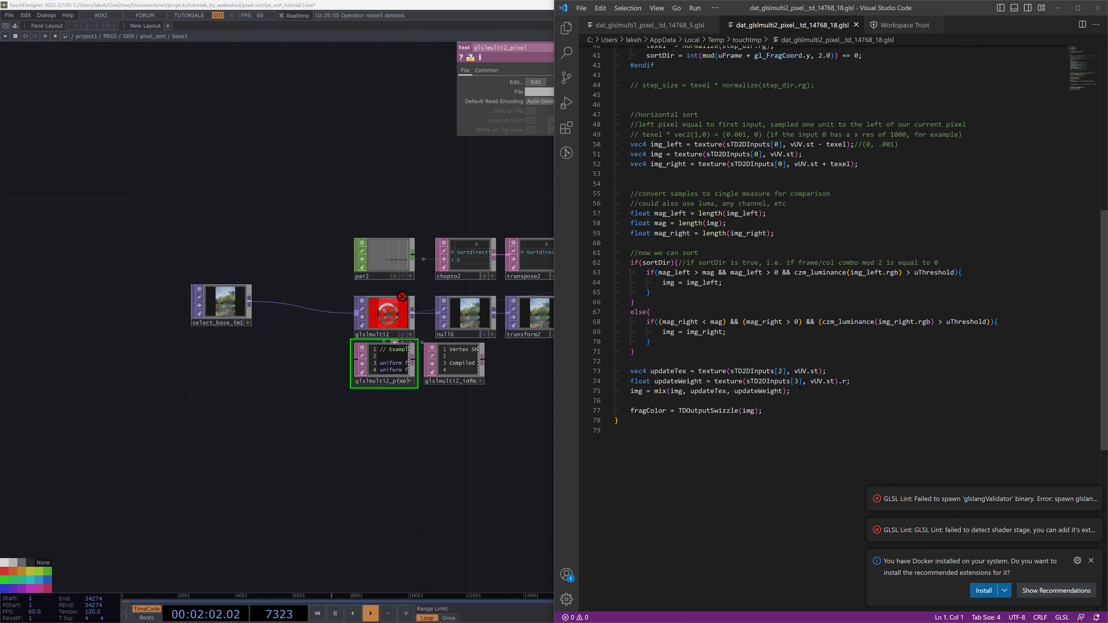
pyautogui.moveTo(799, 386); pyautogui.dragTo(615, 371)
pyautogui.press('BackSpace')
pyautogui.press('BackSpace')
# Remove the step_dir texture read and the Sortdirection == 4 vel map branch from the shader
pyautogui.scroll(12, 757, 361)
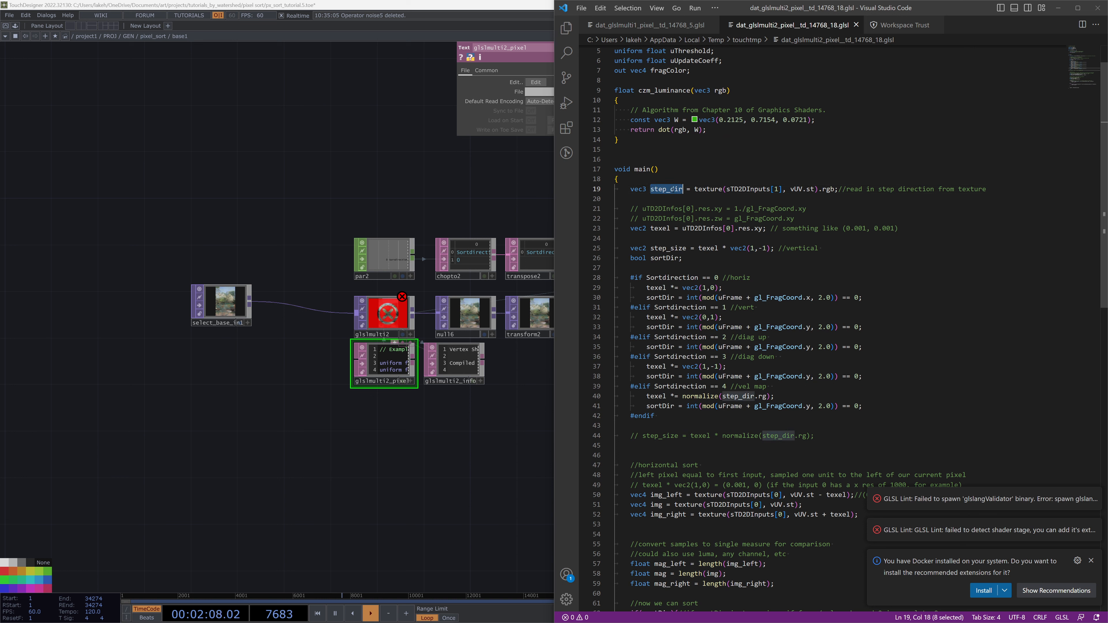
pyautogui.press('BackSpace')
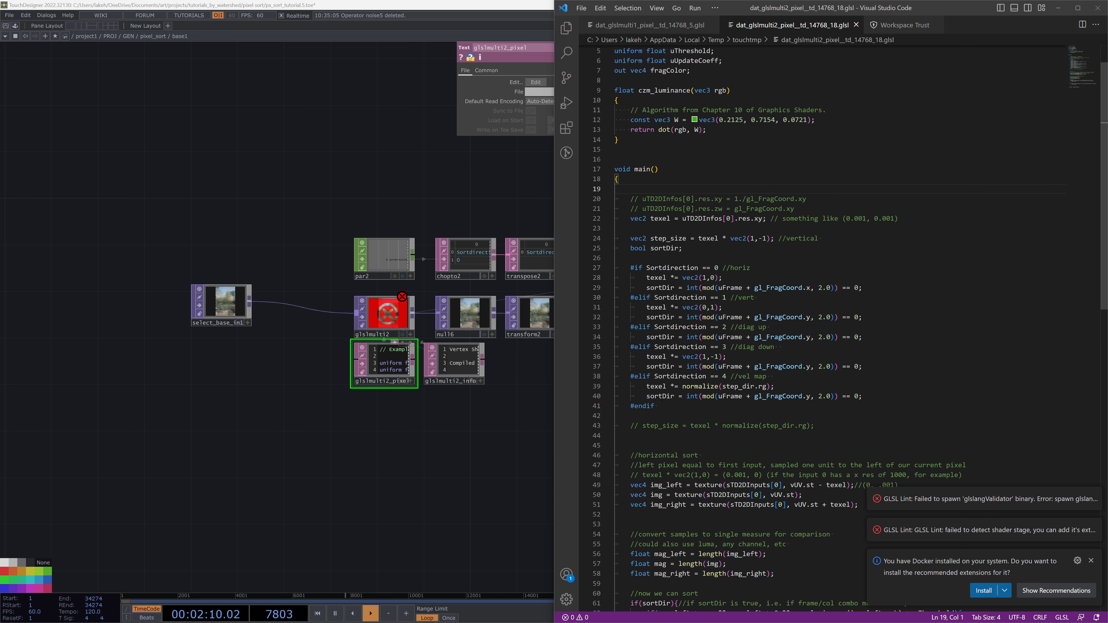
pyautogui.moveTo(871, 400); pyautogui.dragTo(615, 376)
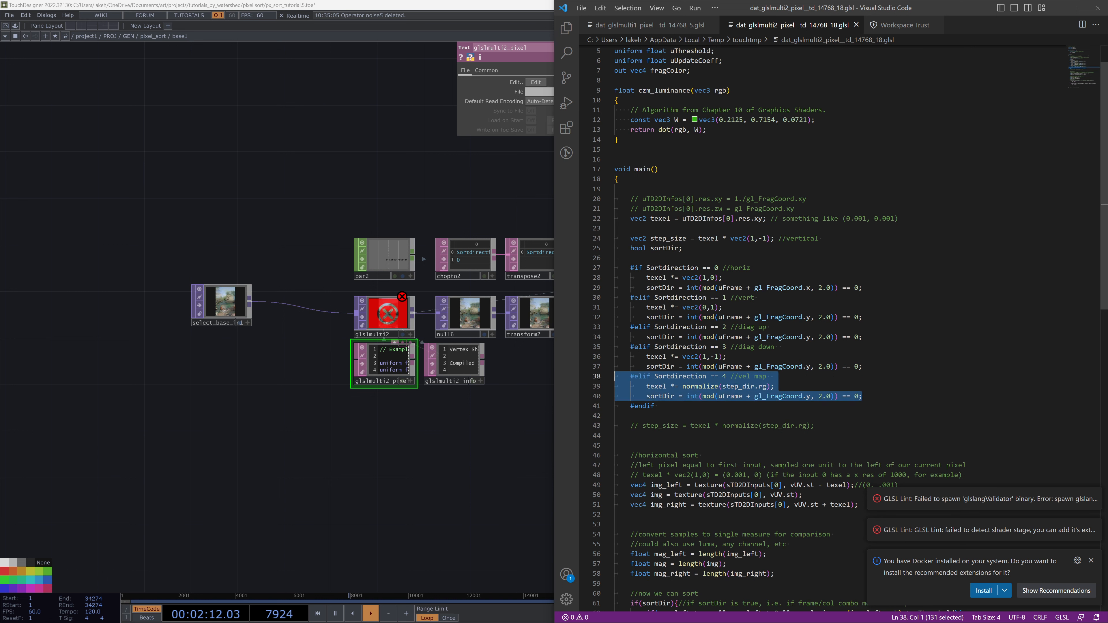
pyautogui.press('BackSpace')
pyautogui.press('BackSpace')
# Declare int Sortdirection = 0; in the shader's main function before the sort direction branches
pyautogui.moveTo(432, 447); pyautogui.dragTo(360, 464)
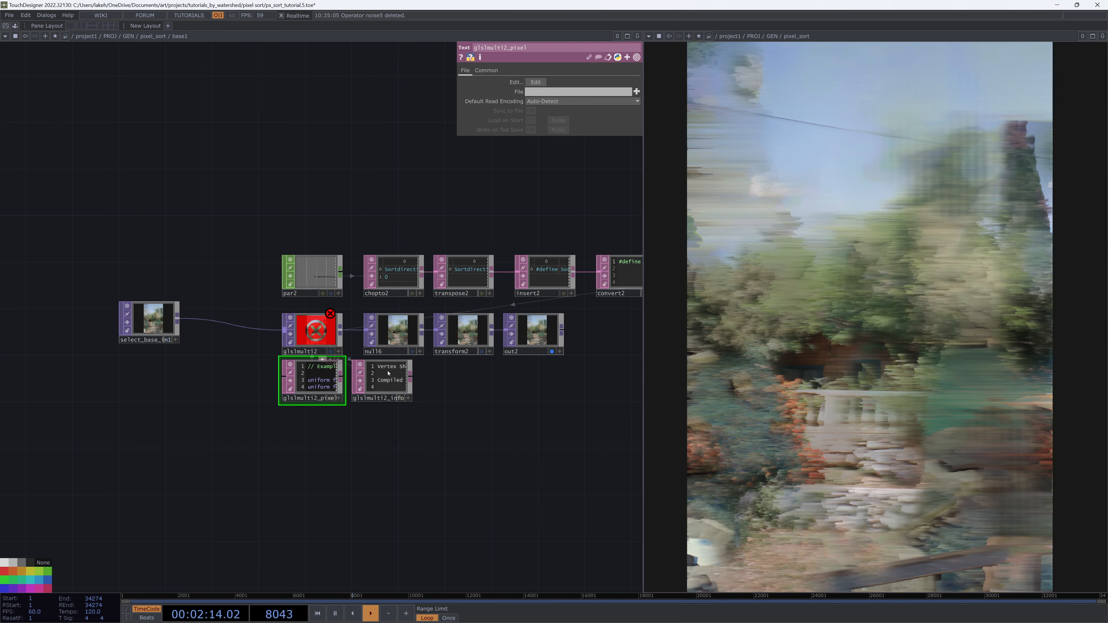
pyautogui.scroll(5, 394, 335)
pyautogui.scroll(2, 397, 245)
pyautogui.scroll(-5, 397, 244)
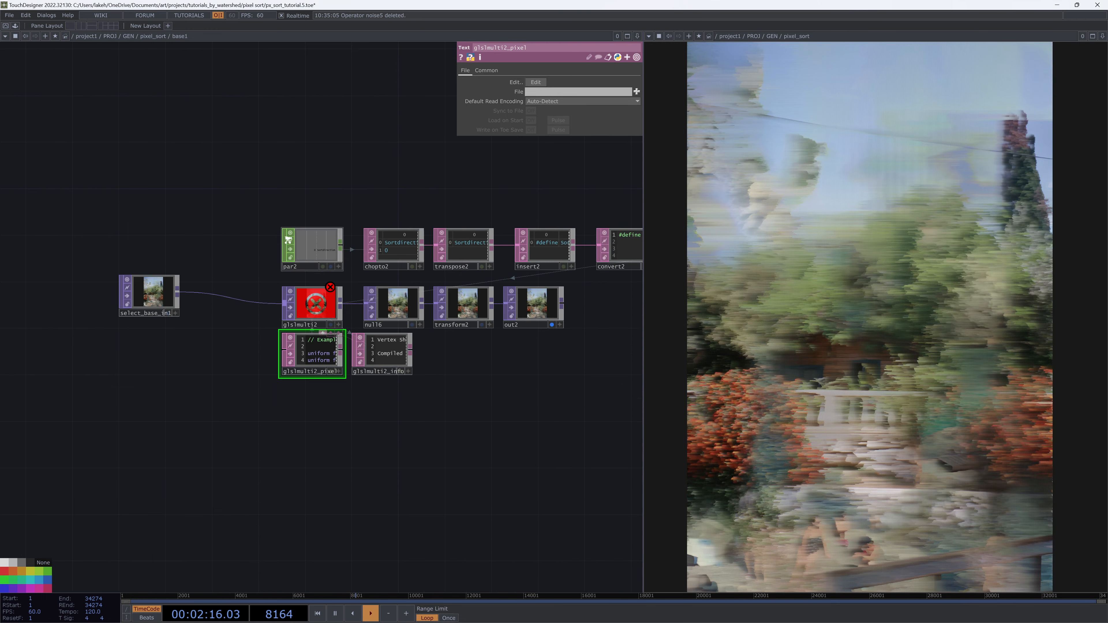
pyautogui.click(321, 323)
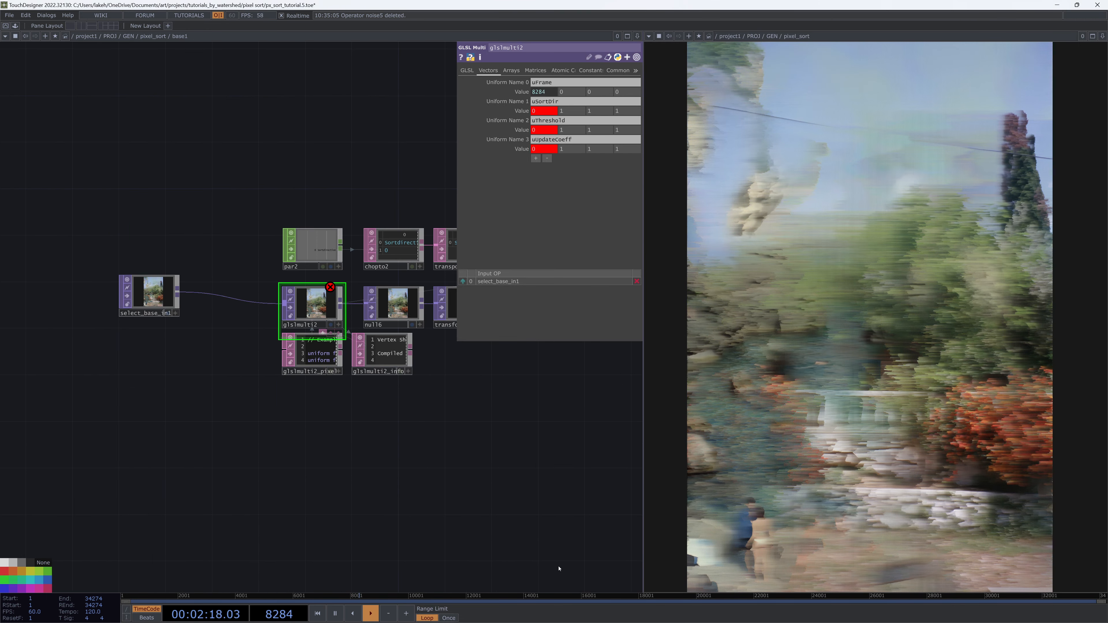
pyautogui.hotkey('alt', 'Tab')
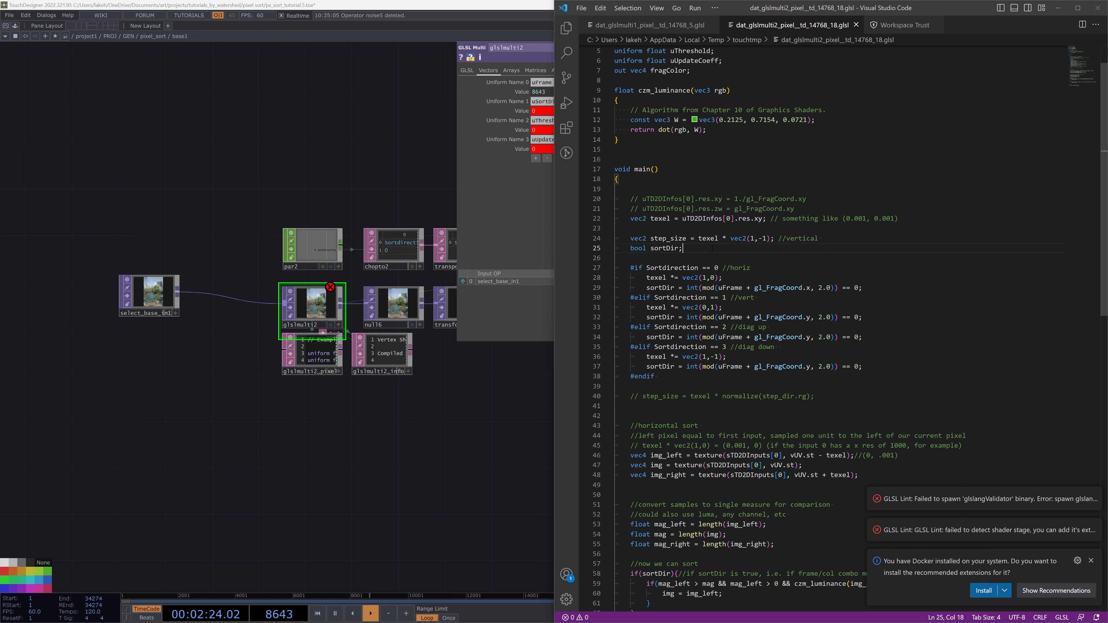
pyautogui.press('Return')
pyautogui.press('Return')
pyautogui.write('int Sortdirection = 0;')
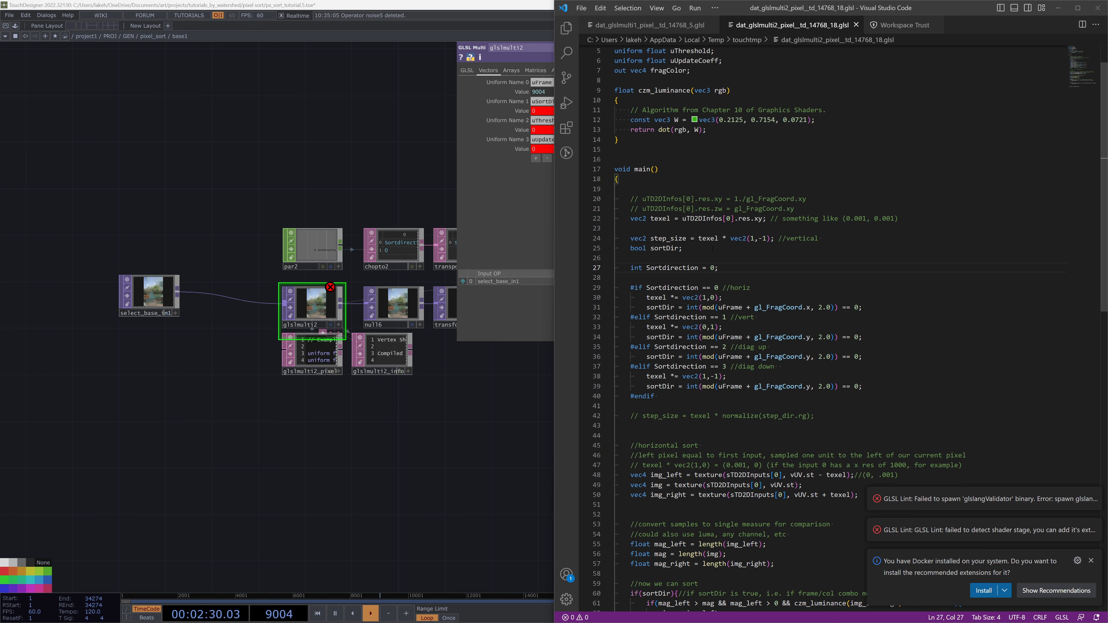
# Clear glslmulti2's Preprocess Directives field
pyautogui.click(468, 70)
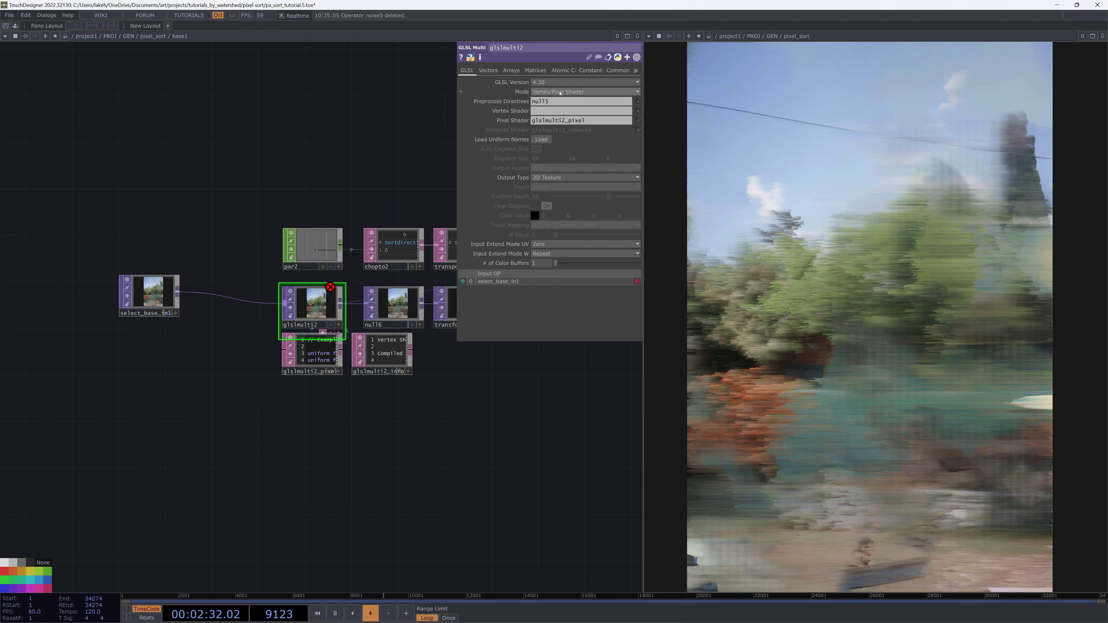
pyautogui.moveTo(563, 102); pyautogui.dragTo(431, 117)
pyautogui.press('BackSpace')
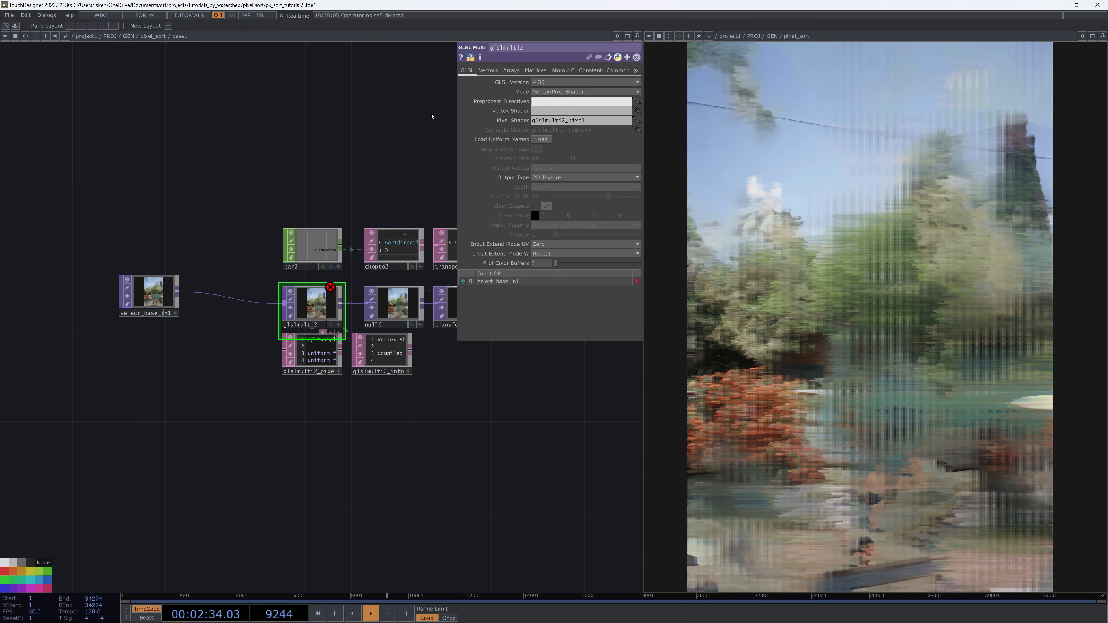
# Switch the uSortDir, uThreshold and uUpdateCoeff uniform values of glslmulti2 from expressions to constants
pyautogui.scroll(5, 331, 366)
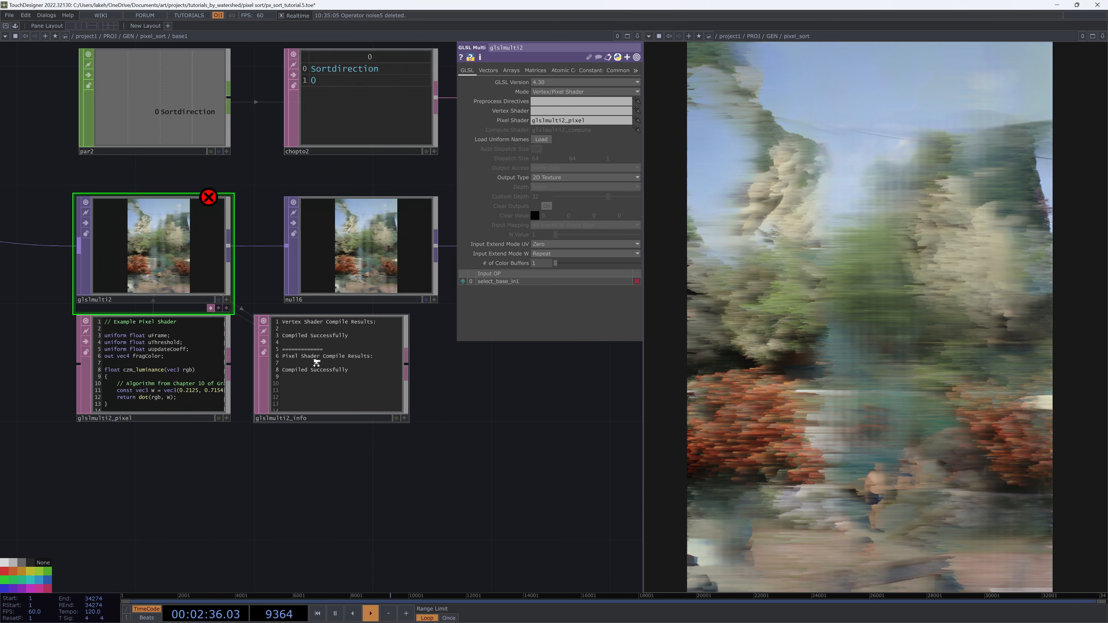
pyautogui.scroll(-1, 356, 366)
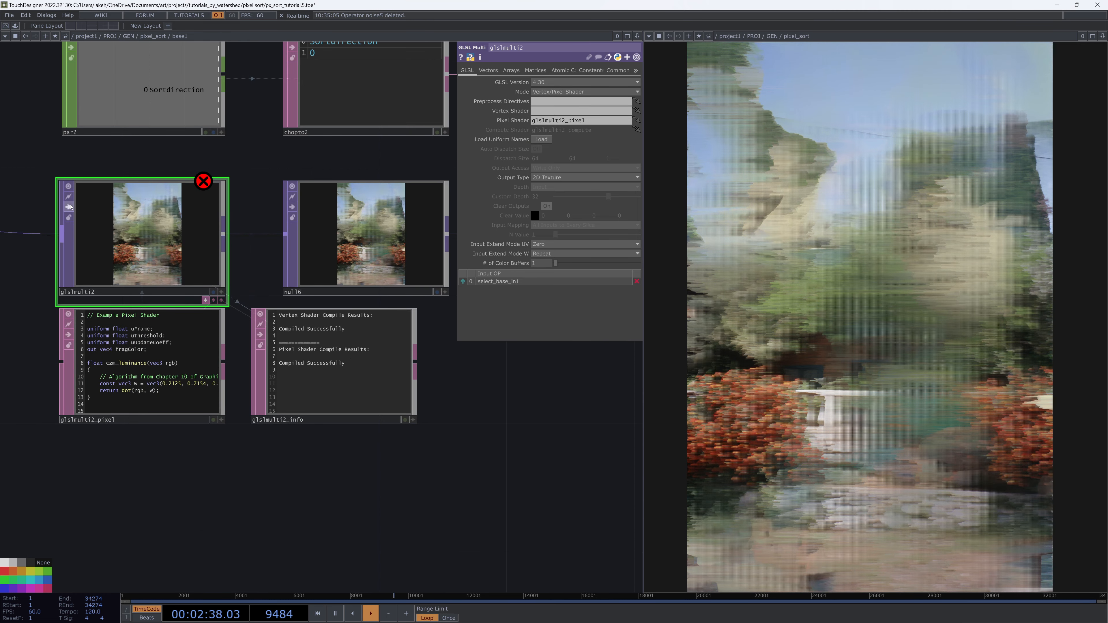
pyautogui.click(492, 71)
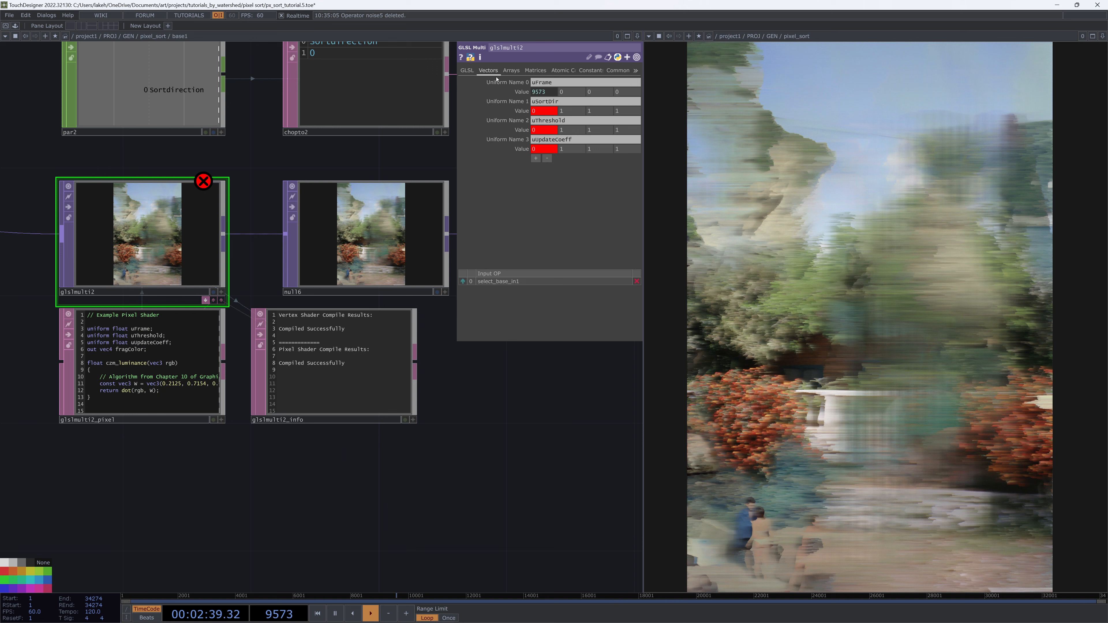
pyautogui.click(526, 111)
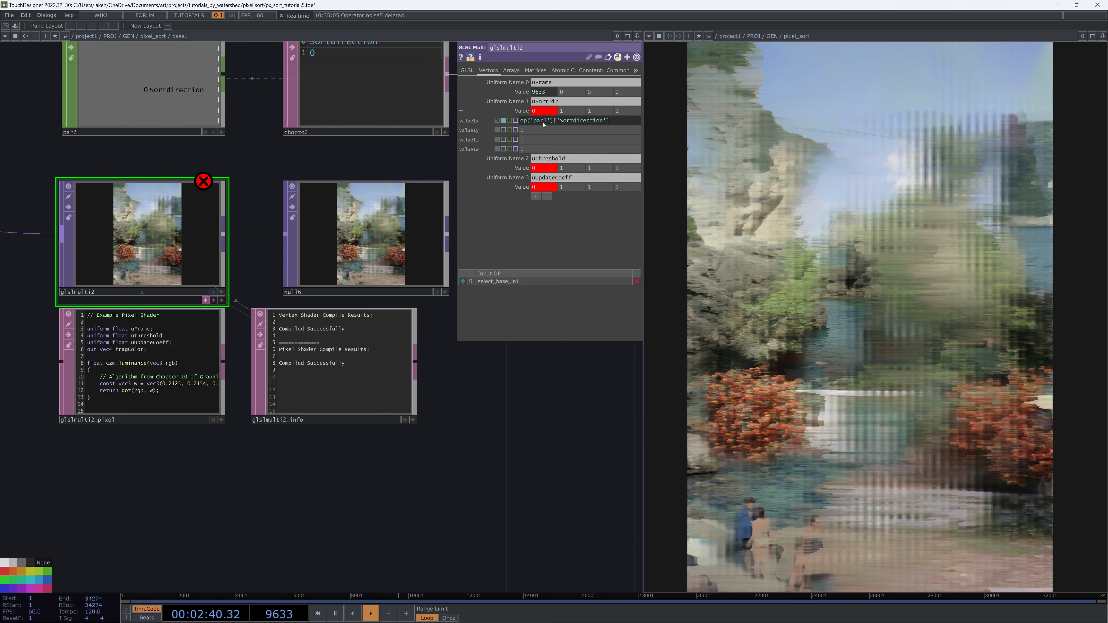
pyautogui.click(502, 121)
pyautogui.click(522, 168)
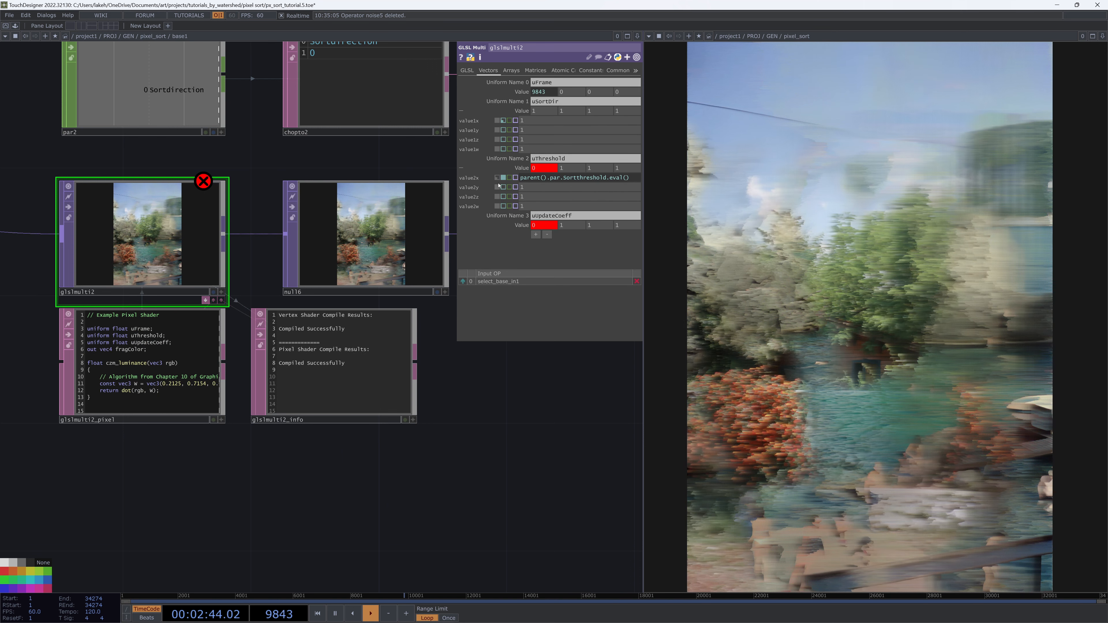
pyautogui.click(503, 179)
pyautogui.click(521, 225)
pyautogui.click(503, 235)
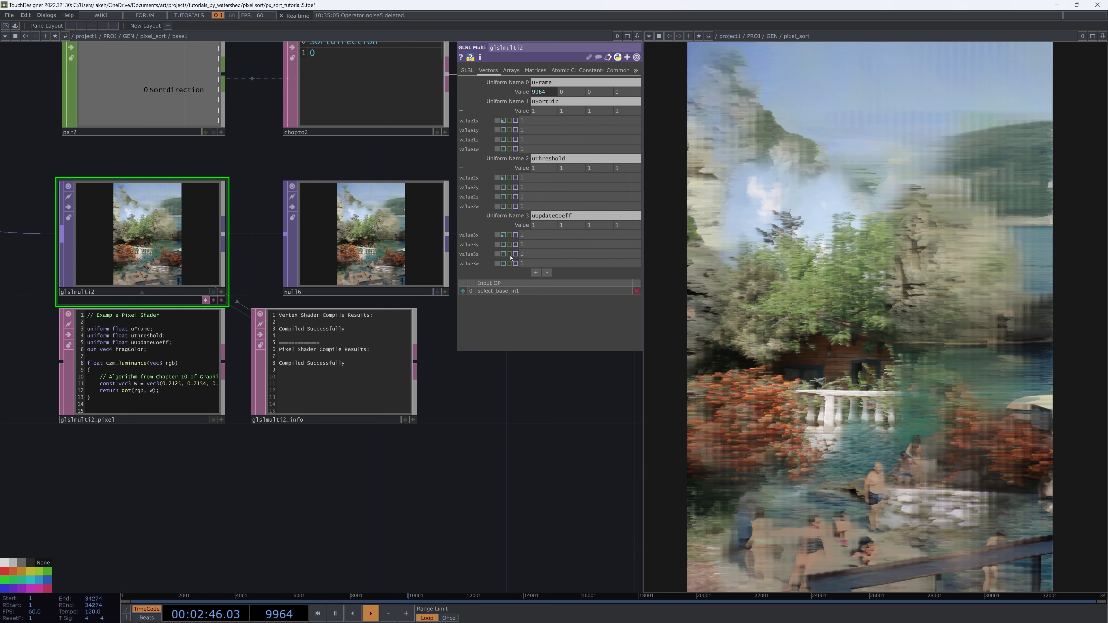
# Insert a Feedback TOP between select_base_tml1 and glslmulti2's input
pyautogui.moveTo(537, 455); pyautogui.dragTo(537, 482)
pyautogui.moveTo(619, 448); pyautogui.dragTo(609, 460)
pyautogui.scroll(-3, 608, 459)
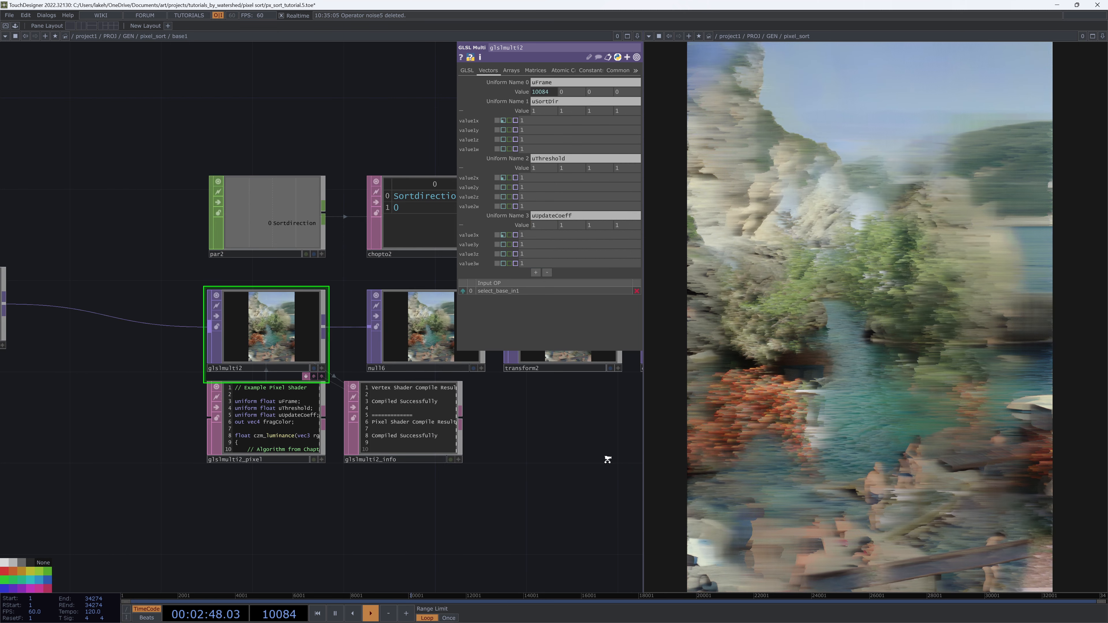
pyautogui.moveTo(562, 490); pyautogui.dragTo(542, 452)
pyautogui.scroll(-3, 542, 532)
pyautogui.moveTo(216, 405); pyautogui.dragTo(190, 431)
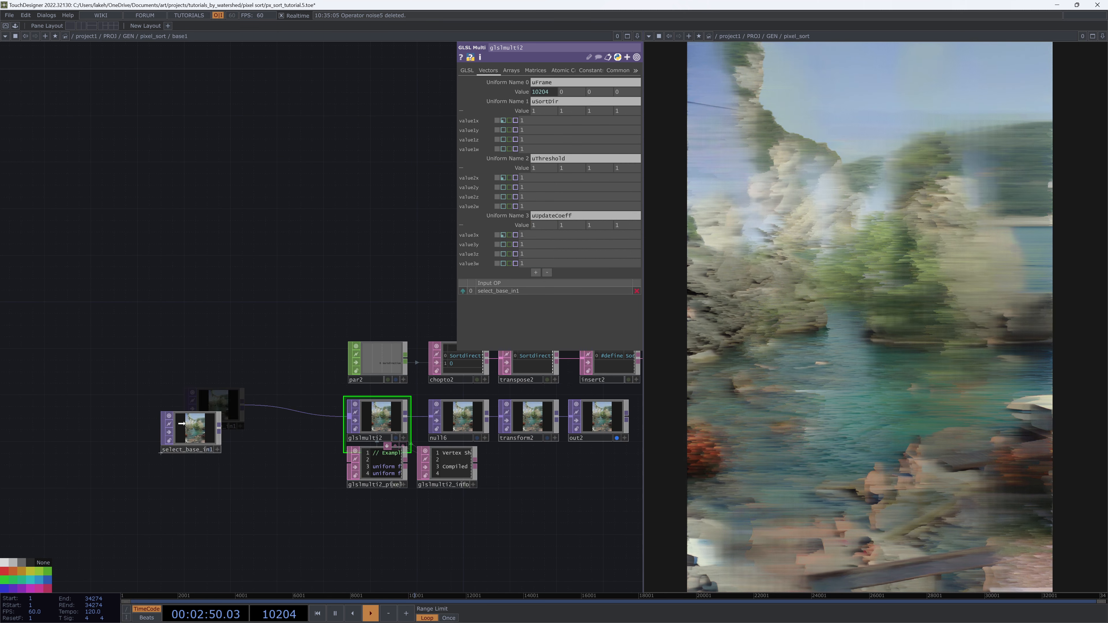
pyautogui.moveTo(269, 447); pyautogui.dragTo(239, 445)
pyautogui.moveTo(171, 430); pyautogui.dragTo(187, 461)
pyautogui.rightClick(206, 457)
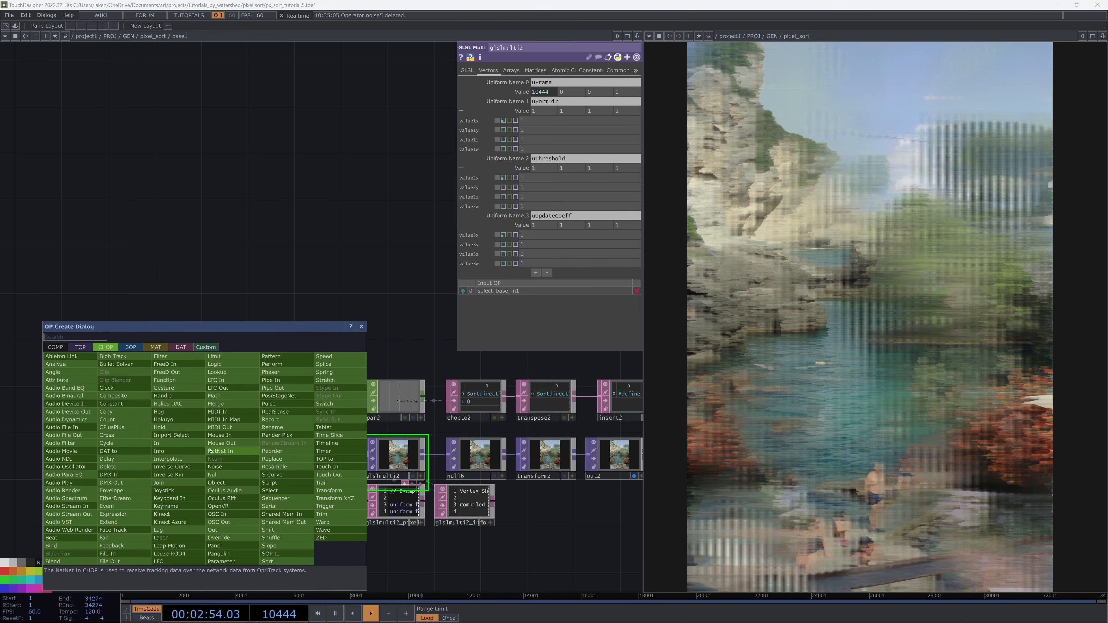
pyautogui.write('re')
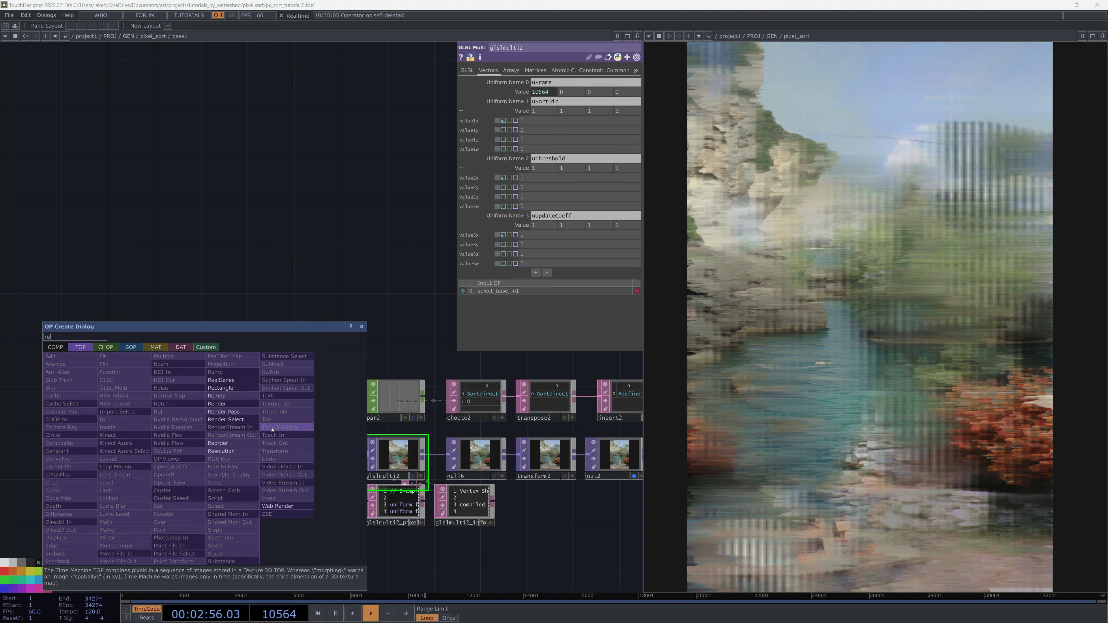
pyautogui.click(75, 563)
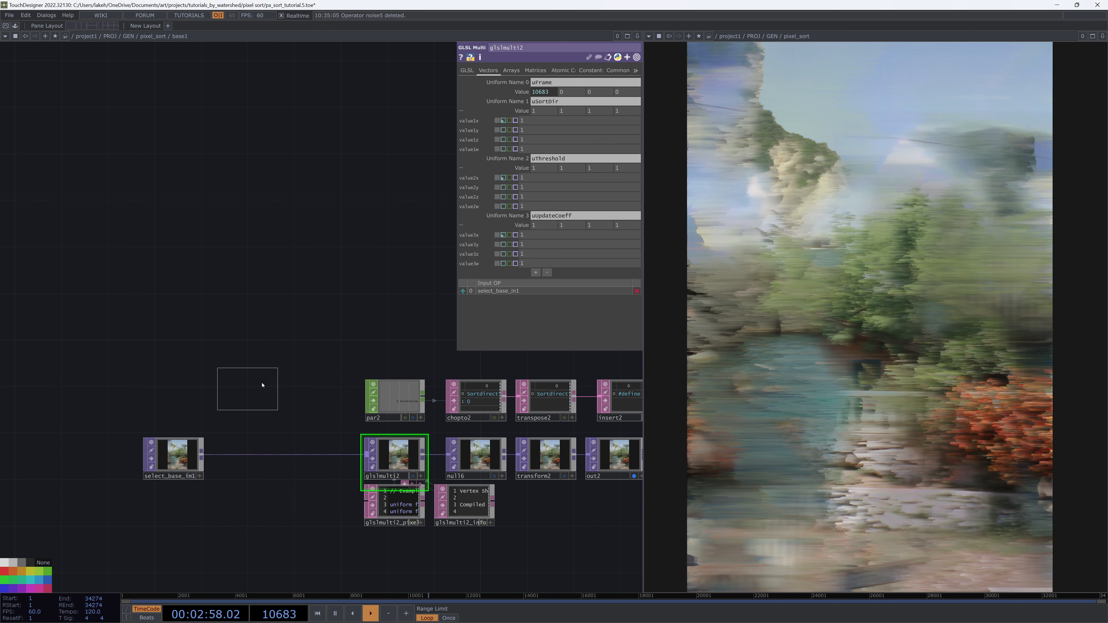
pyautogui.click(266, 377)
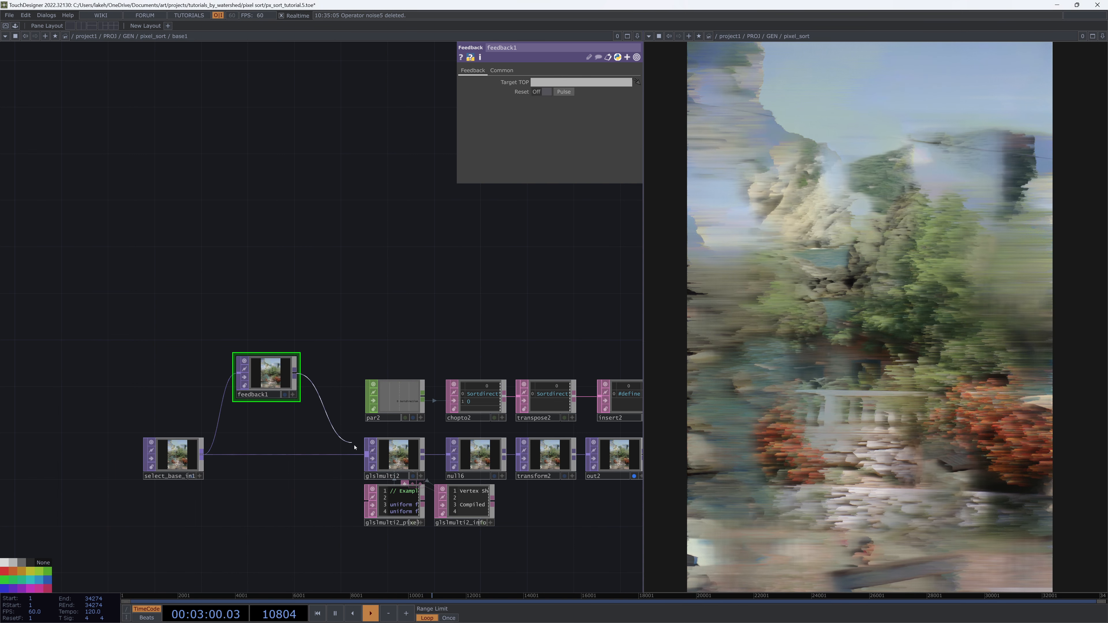
pyautogui.click(366, 453)
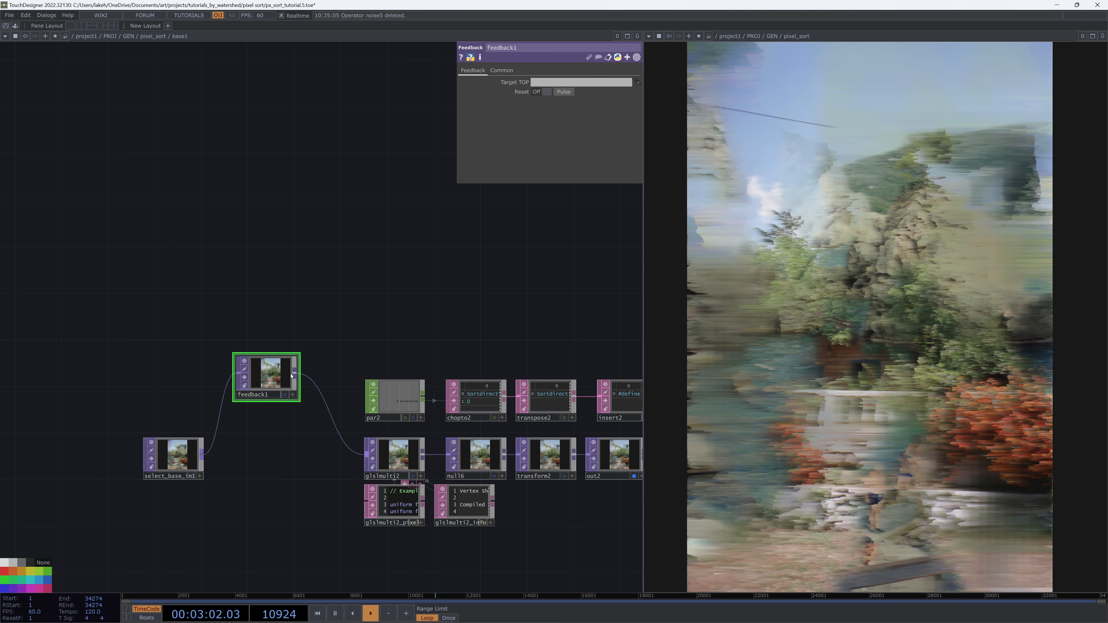
# Set feedback1's Target TOP to null16
pyautogui.moveTo(292, 376); pyautogui.dragTo(291, 400)
pyautogui.moveTo(339, 358); pyautogui.dragTo(305, 344)
pyautogui.moveTo(442, 443); pyautogui.dragTo(245, 396)
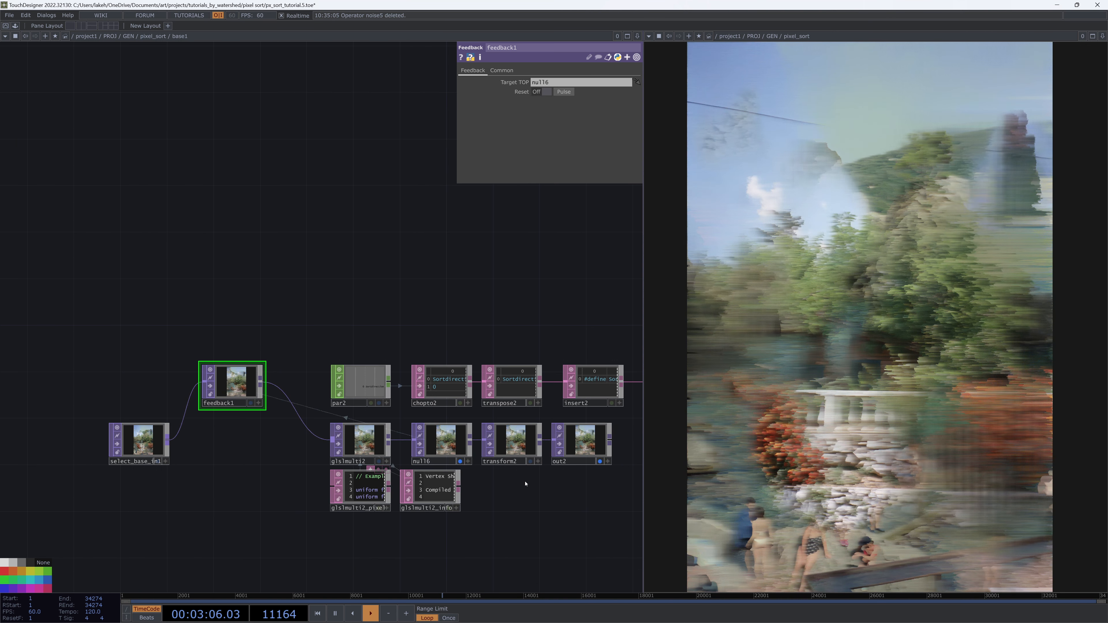
# Show the node viewers as the network background
pyautogui.moveTo(530, 509); pyautogui.dragTo(507, 497)
pyautogui.press('b')
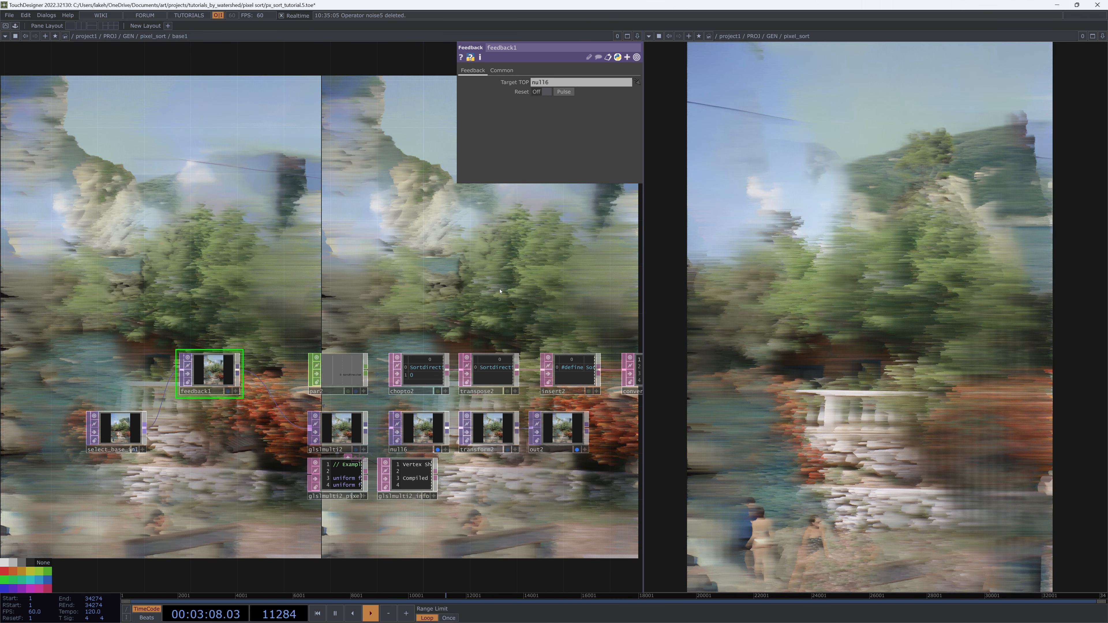
pyautogui.click(437, 449)
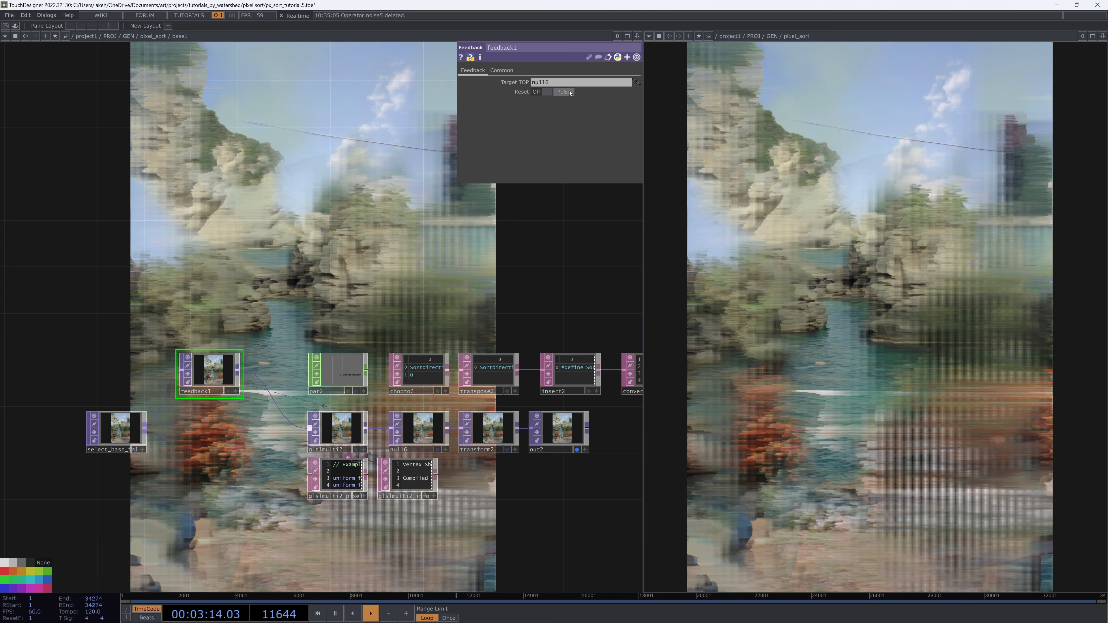
# Rearrange feedback1 and select_base_tml1 to the left of glslmulti2
pyautogui.scroll(3, 259, 435)
pyautogui.scroll(-3, 258, 435)
pyautogui.moveTo(259, 435); pyautogui.dragTo(391, 472)
pyautogui.moveTo(216, 406); pyautogui.dragTo(151, 389)
pyautogui.moveTo(272, 468); pyautogui.dragTo(312, 496)
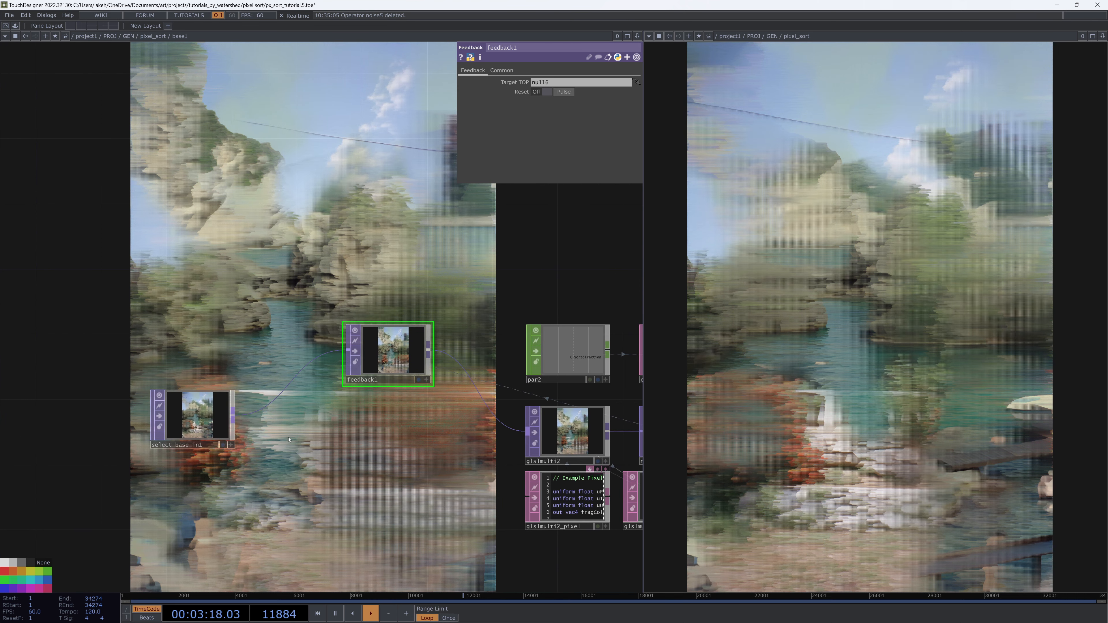
# Replace select_base_in1 with a new In TOP, in1, placed left of feedback1 as the component's input
pyautogui.rightClick(234, 417)
pyautogui.click(158, 375)
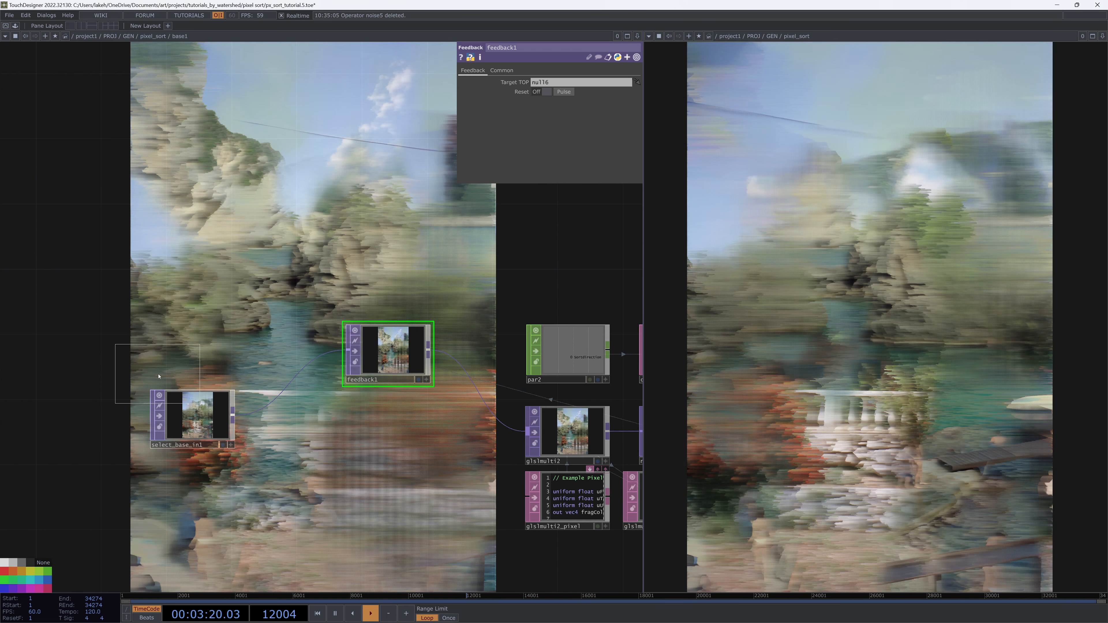
pyautogui.moveTo(180, 430); pyautogui.dragTo(147, 430)
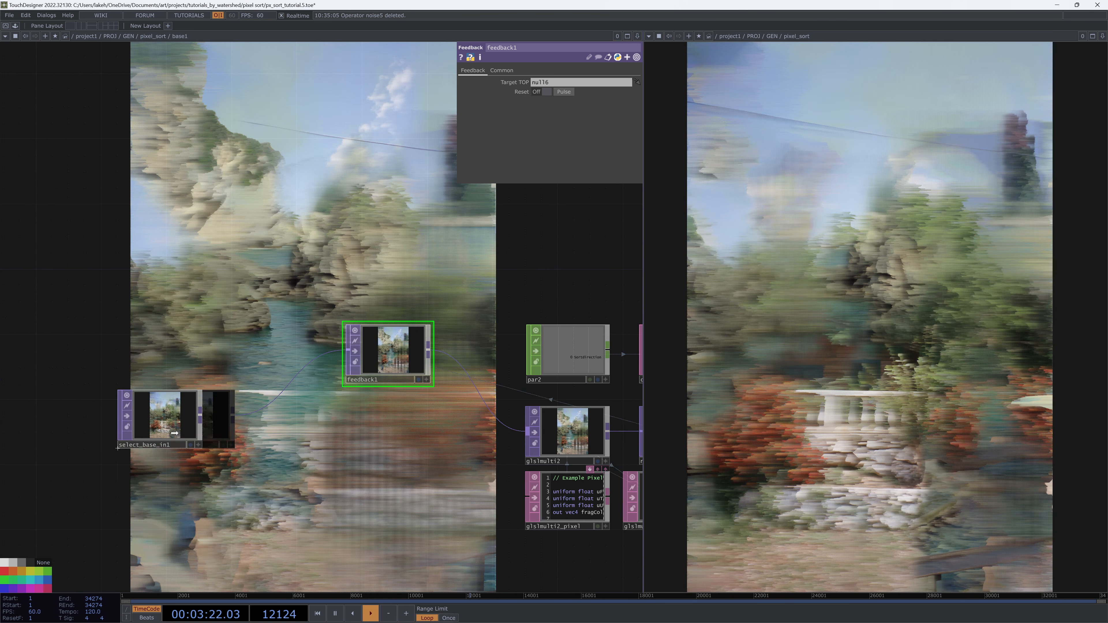
pyautogui.click(146, 430)
pyautogui.rightClick(203, 416)
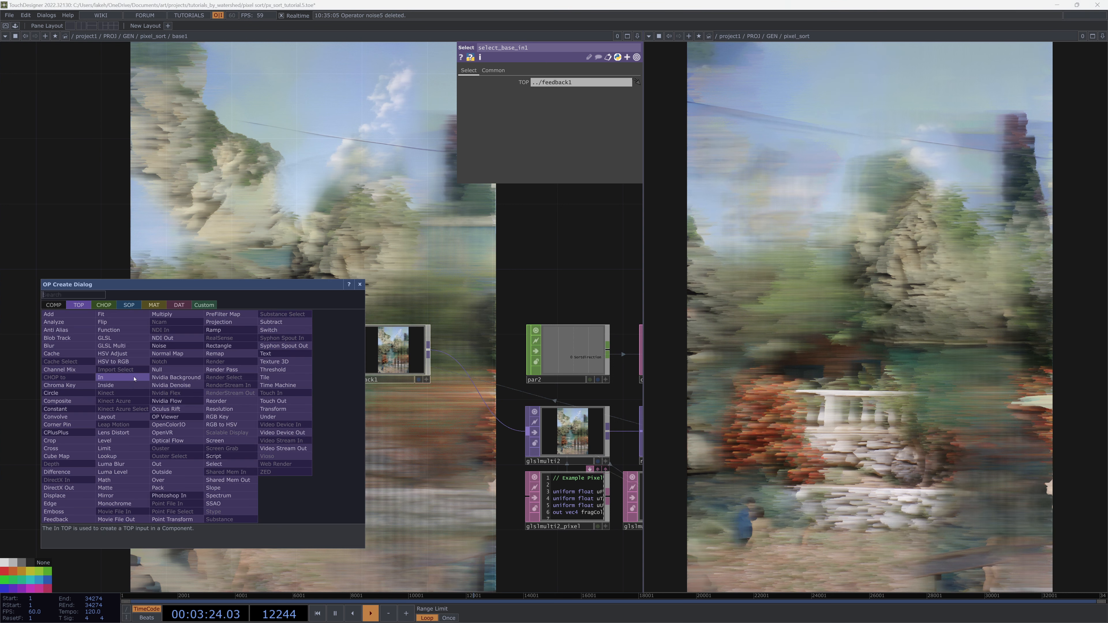
pyautogui.click(115, 379)
pyautogui.click(307, 427)
pyautogui.moveTo(263, 441); pyautogui.dragTo(227, 442)
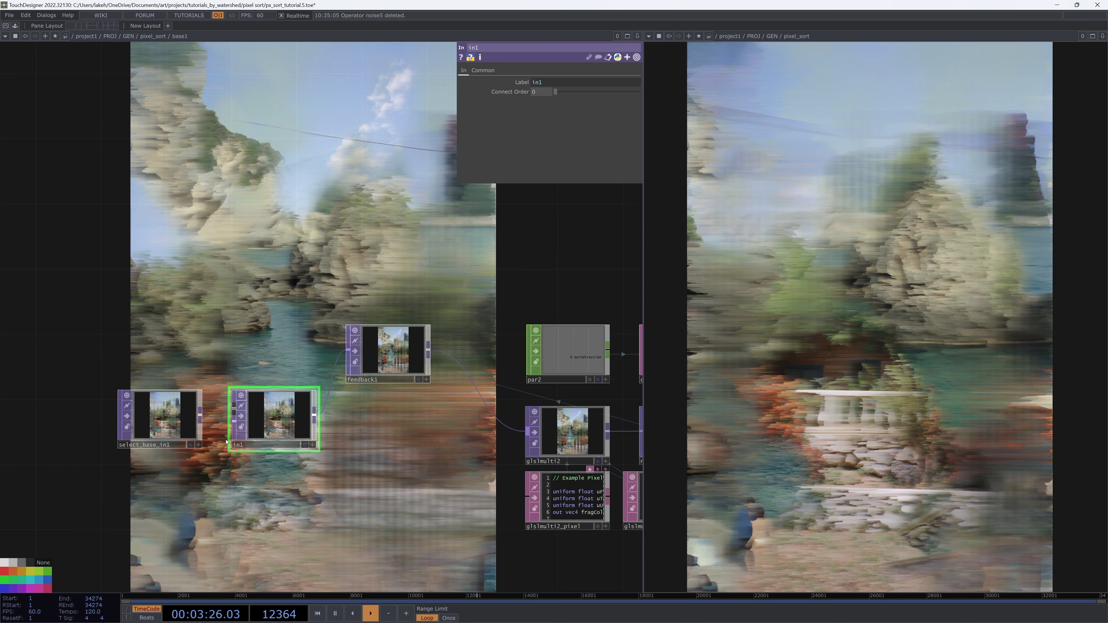
pyautogui.click(160, 430)
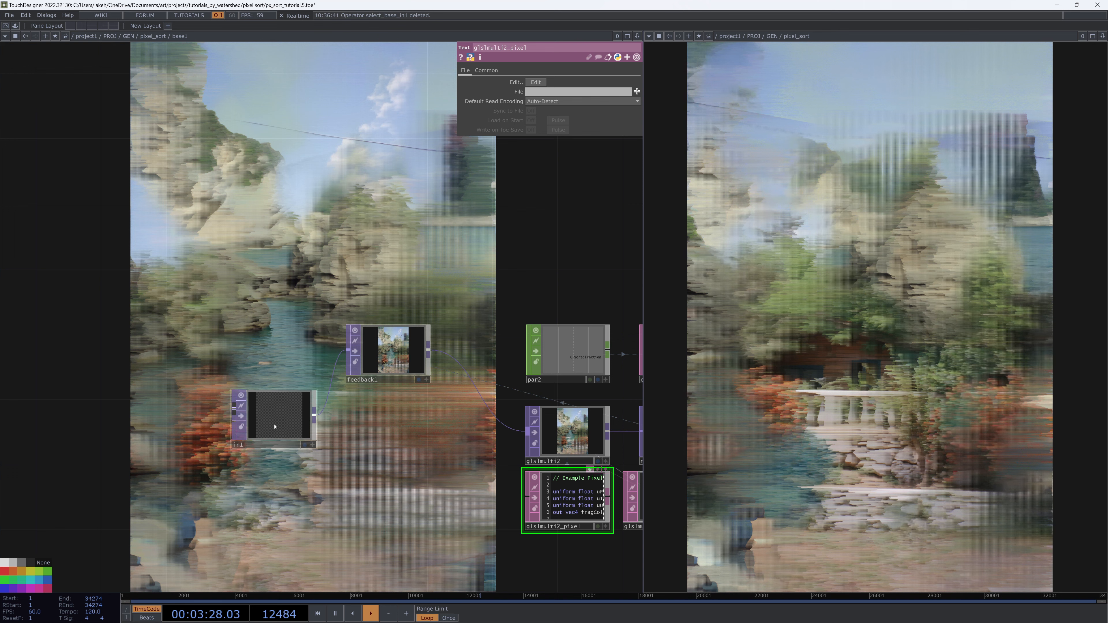
pyautogui.moveTo(275, 426); pyautogui.dragTo(226, 426)
# In the parent network, wire an image source into base1's input and go back inside base1
pyautogui.press('u')
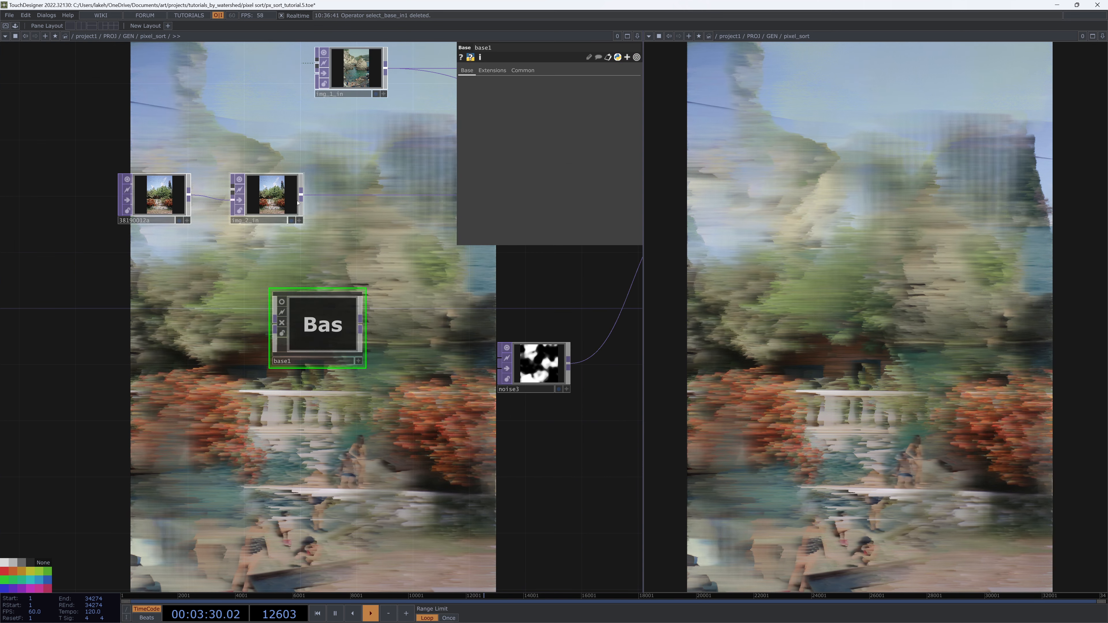
pyautogui.moveTo(327, 327); pyautogui.dragTo(355, 342)
pyautogui.moveTo(451, 308); pyautogui.dragTo(327, 406)
pyautogui.scroll(-3, 357, 425)
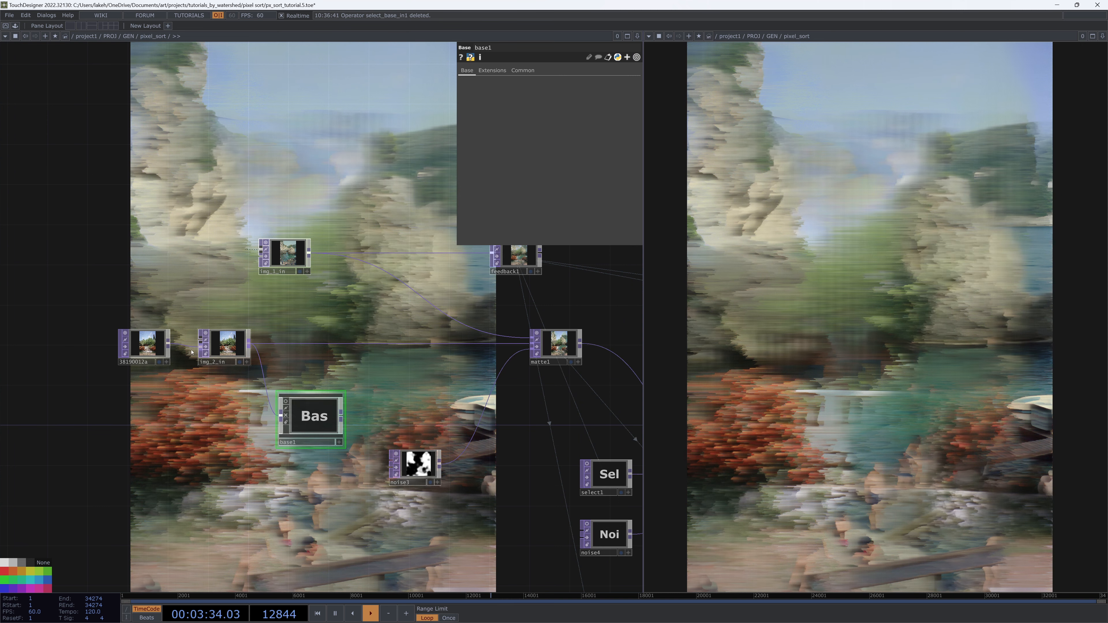
pyautogui.moveTo(99, 332); pyautogui.dragTo(220, 351, button='right')
pyautogui.moveTo(220, 351); pyautogui.dragTo(159, 351)
pyautogui.press('i')
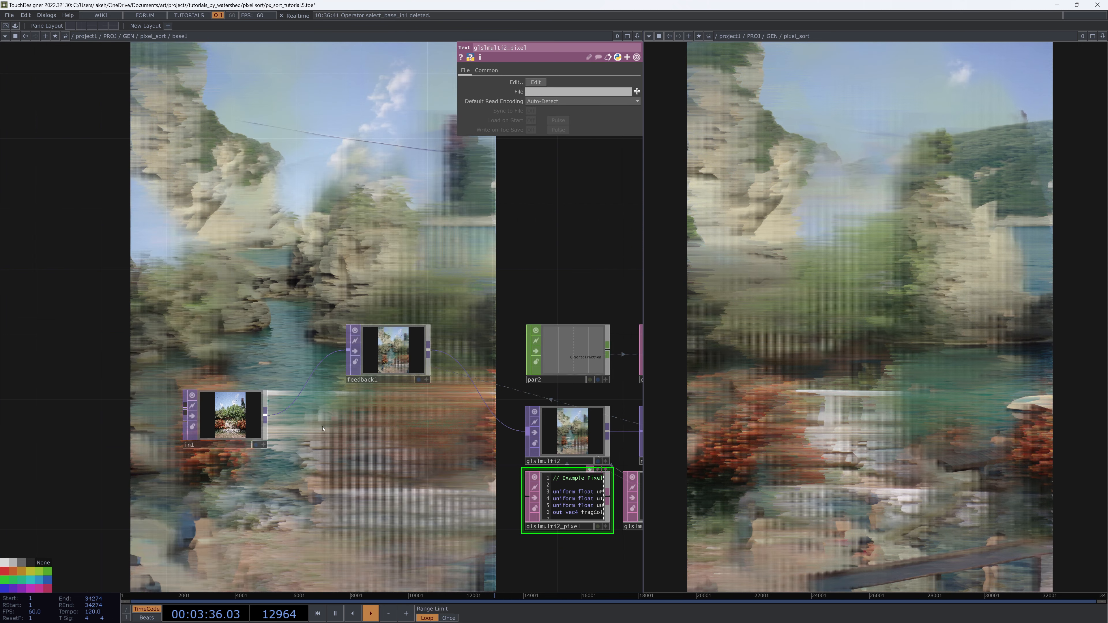
# Simplify glslmulti2_pixel's shader by deleting the Sortdirection variable and #if/#elif branches, keeping only the horizontal sort lines
pyautogui.click(392, 349)
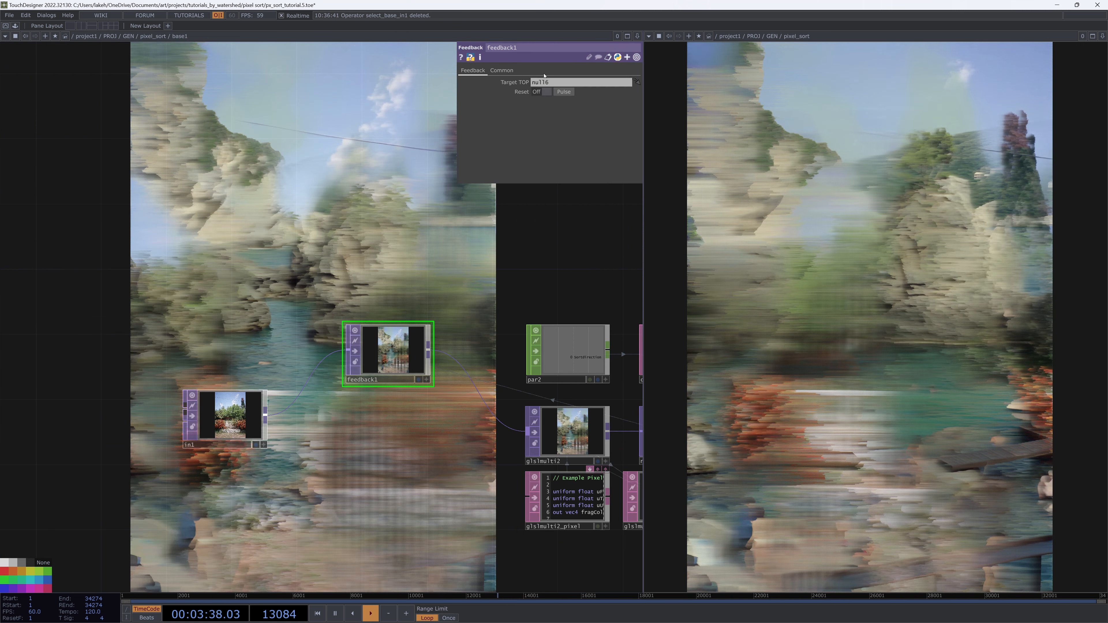
pyautogui.moveTo(499, 211); pyautogui.dragTo(387, 173)
pyautogui.moveTo(422, 221); pyautogui.dragTo(425, 271)
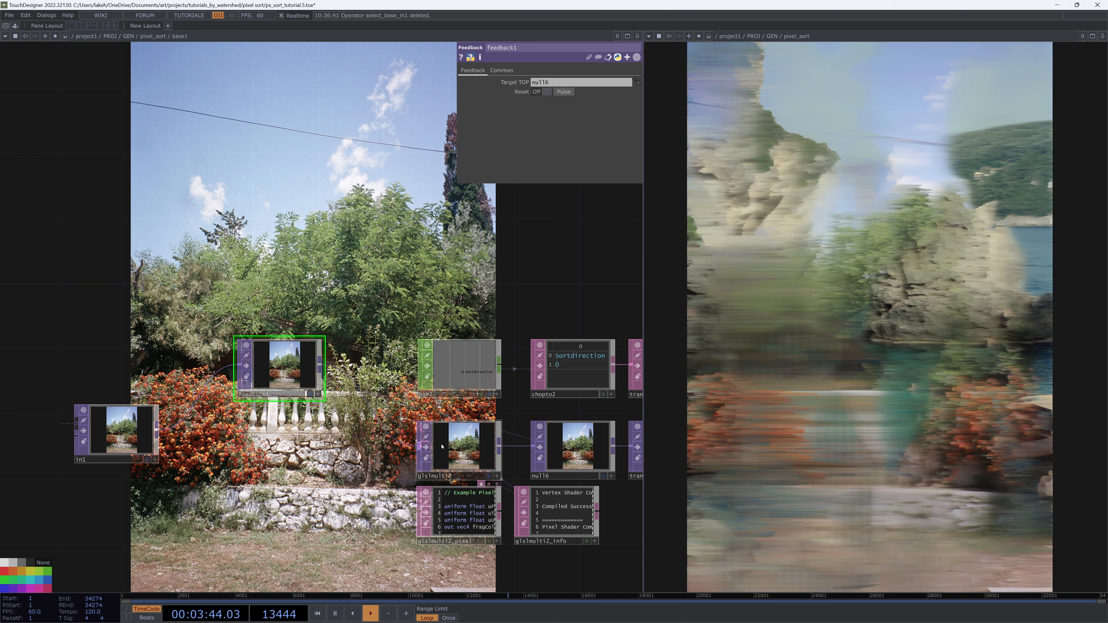
pyautogui.moveTo(482, 415); pyautogui.dragTo(453, 395)
pyautogui.click(442, 483)
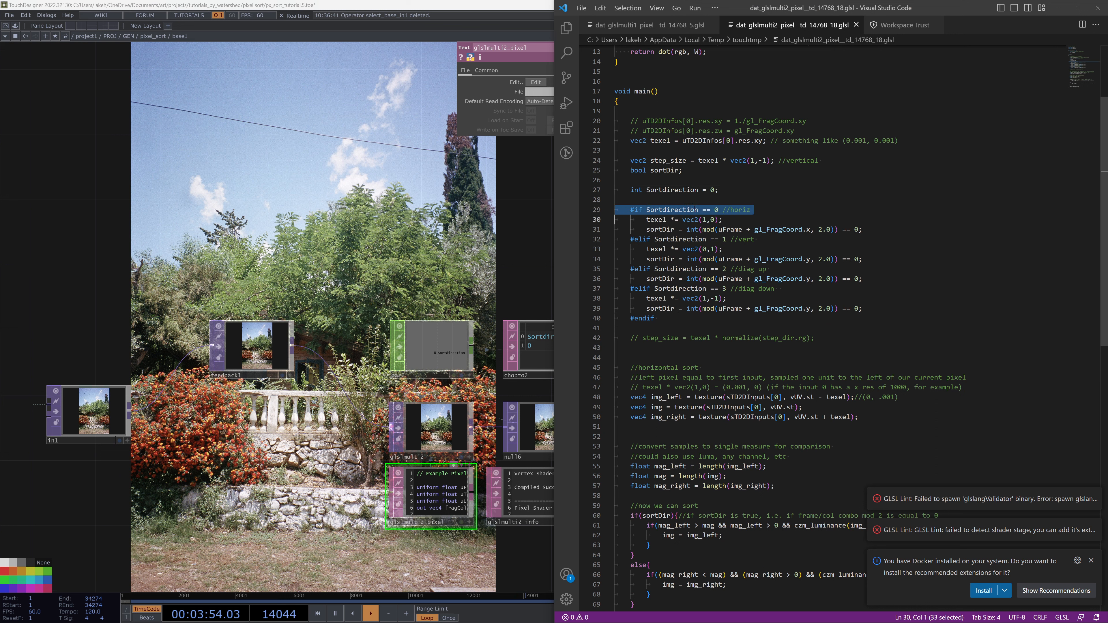
pyautogui.press('BackSpace')
pyautogui.moveTo(610, 201); pyautogui.dragTo(610, 189)
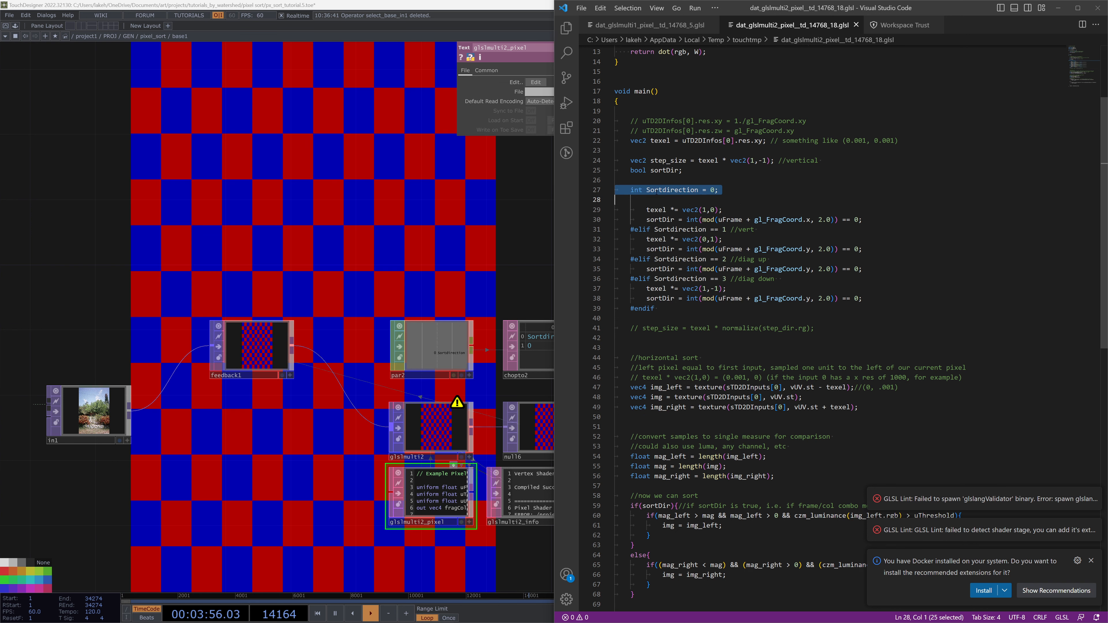
pyautogui.press('BackSpace')
pyautogui.moveTo(659, 299); pyautogui.dragTo(610, 231)
pyautogui.press('BackSpace')
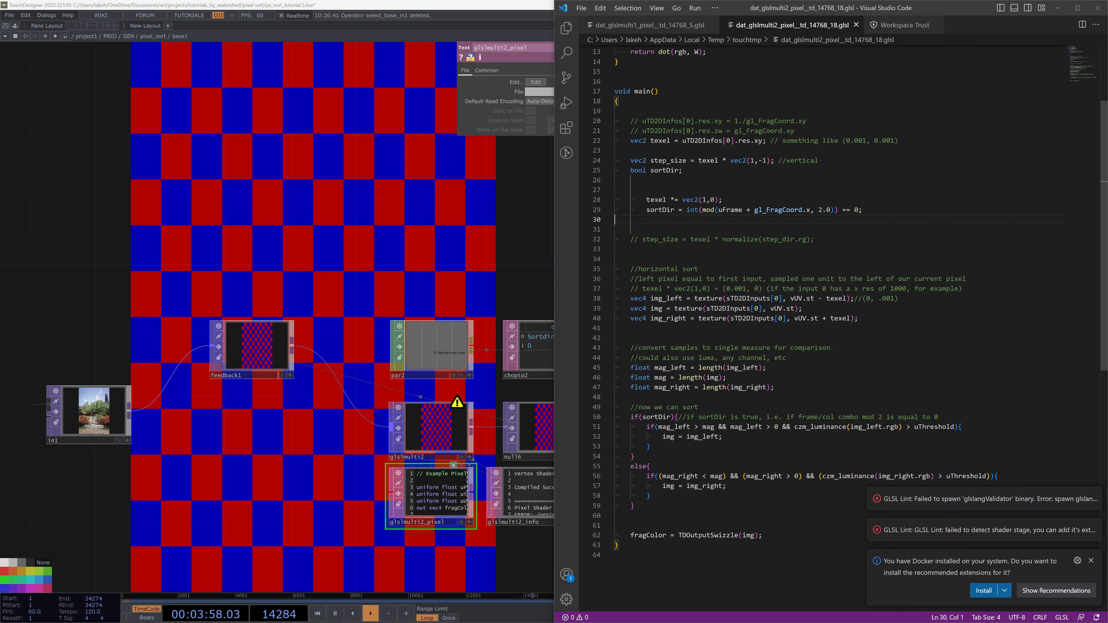
pyautogui.hotkey('shift', 'Tab')
# Pulse feedback1's Reset to clear the feedback loop
pyautogui.click(325, 452)
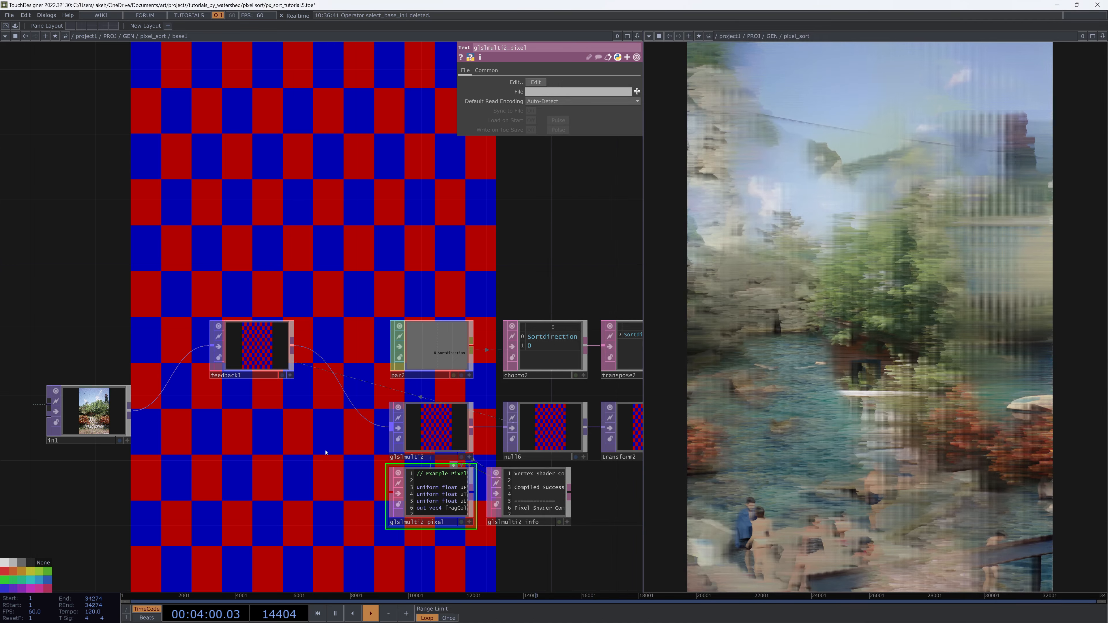
pyautogui.click(271, 347)
pyautogui.click(562, 95)
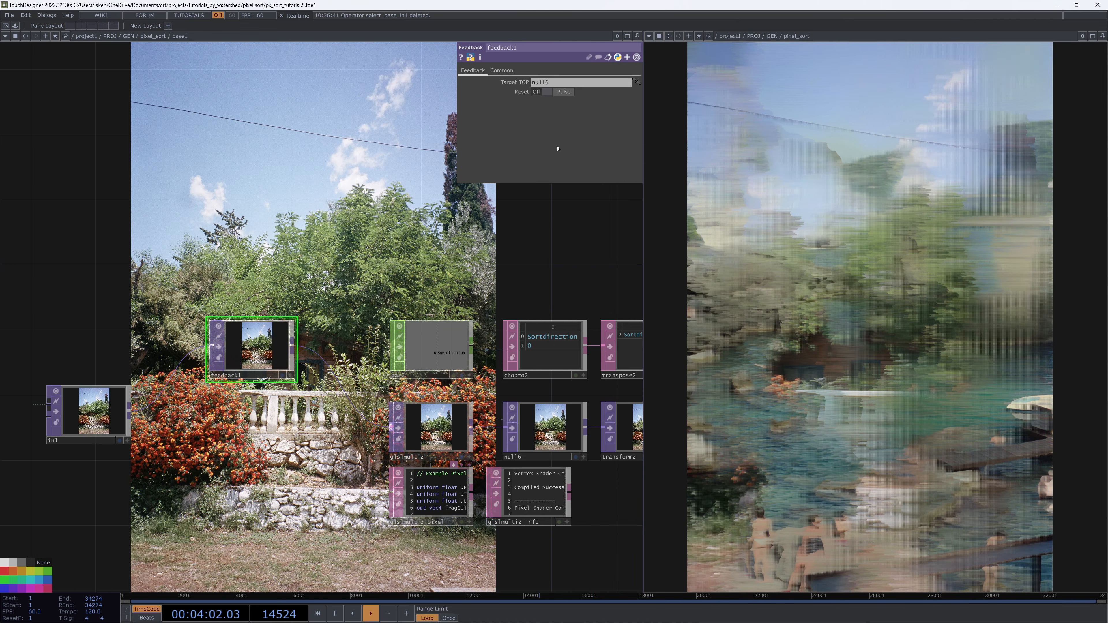
# Set glslmulti2's uThreshold uniform value to 0
pyautogui.moveTo(538, 246); pyautogui.dragTo(393, 238)
pyautogui.scroll(-4, 393, 238)
pyautogui.scroll(6, 357, 456)
pyautogui.scroll(1, 358, 463)
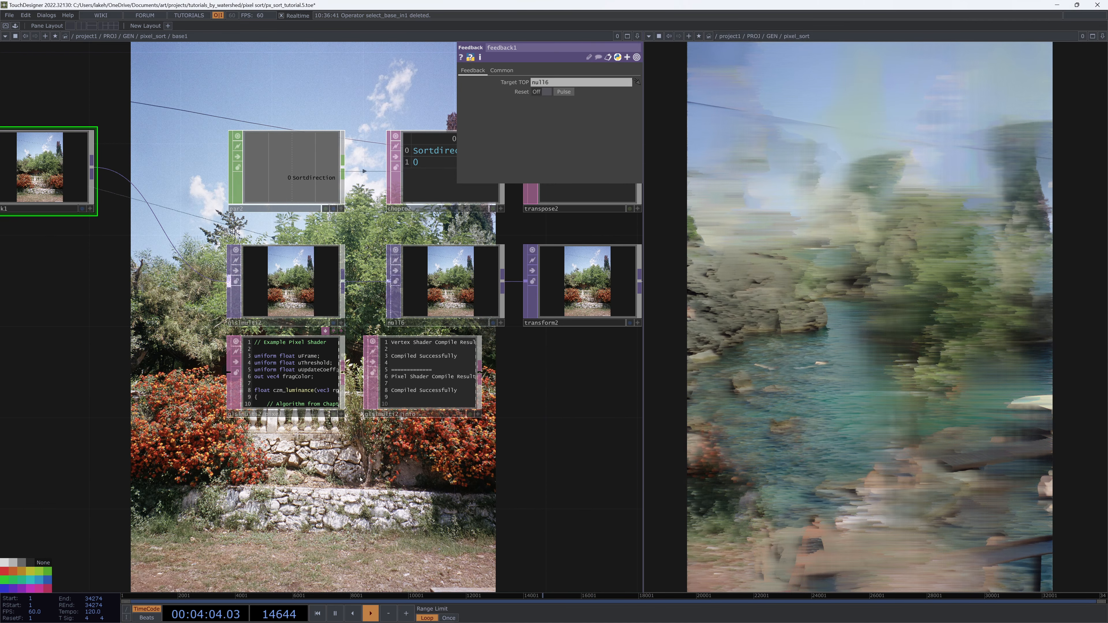
pyautogui.moveTo(357, 463); pyautogui.dragTo(409, 543)
pyautogui.scroll(-4, 464, 438)
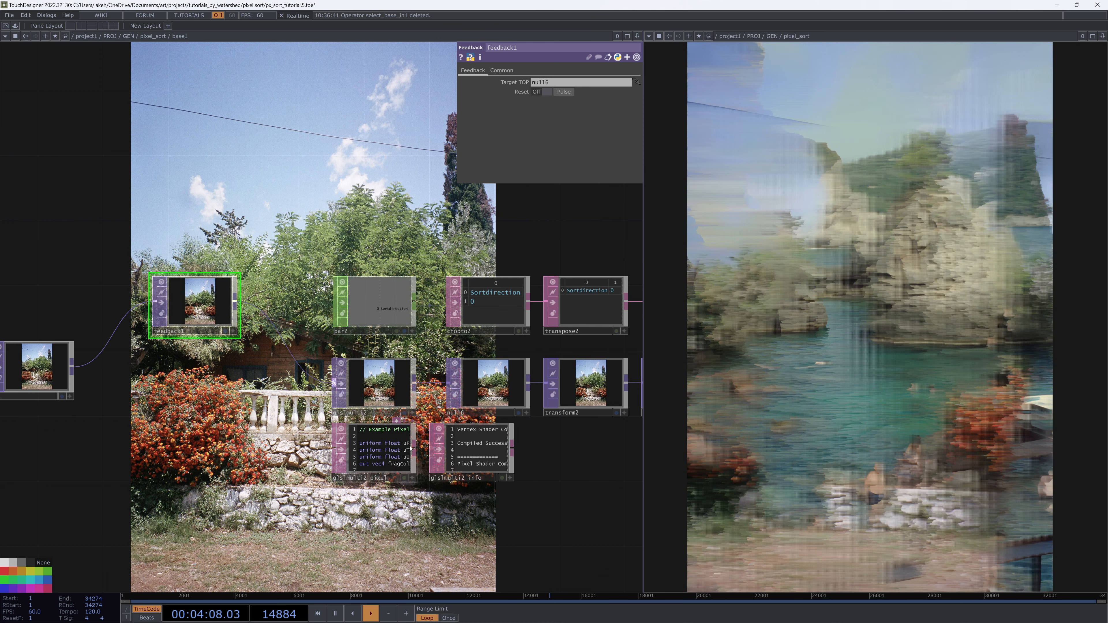
pyautogui.hotkey('alt', 'Tab')
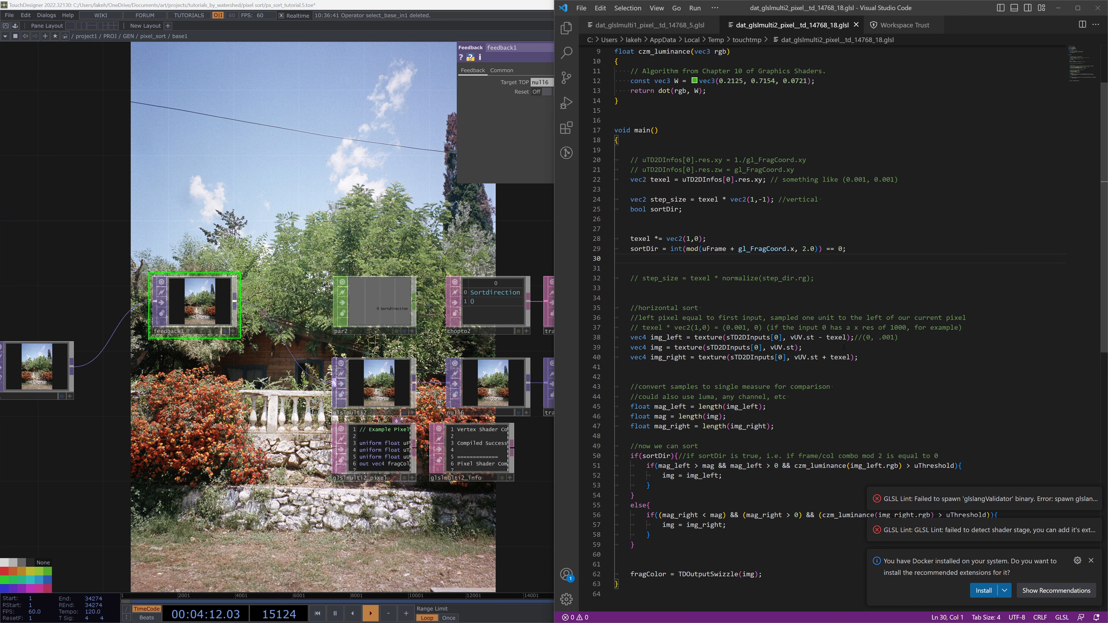
pyautogui.click(395, 383)
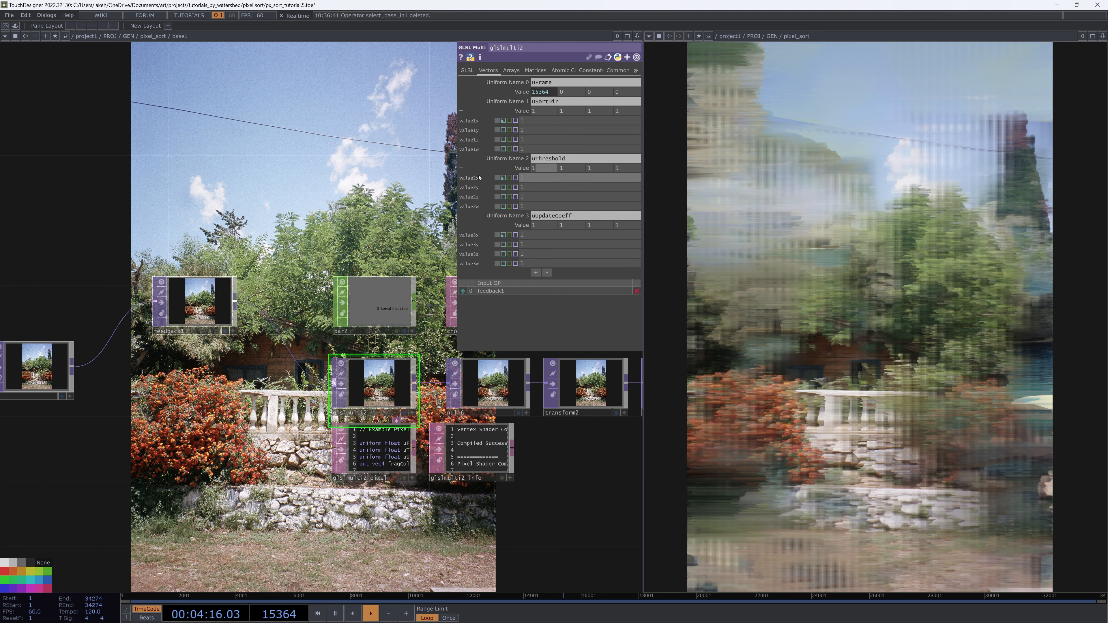
pyautogui.write('0')
pyautogui.press('Return')
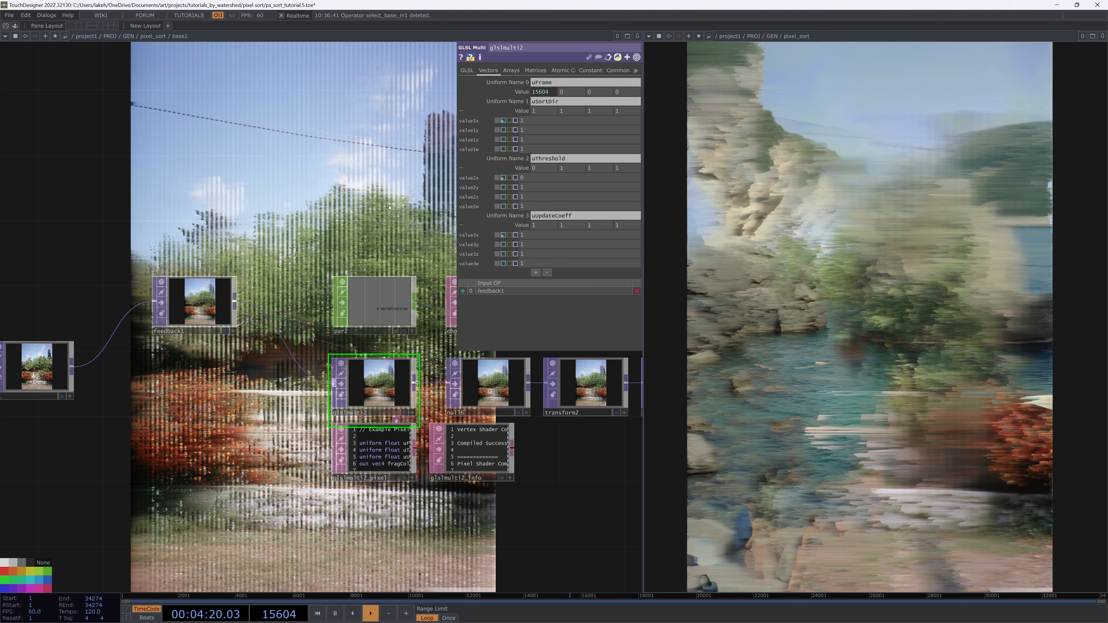
# Set glslmulti2's uUpdateCoeff uniform value to 0
pyautogui.moveTo(388, 208); pyautogui.dragTo(357, 245)
pyautogui.scroll(-3, 358, 246)
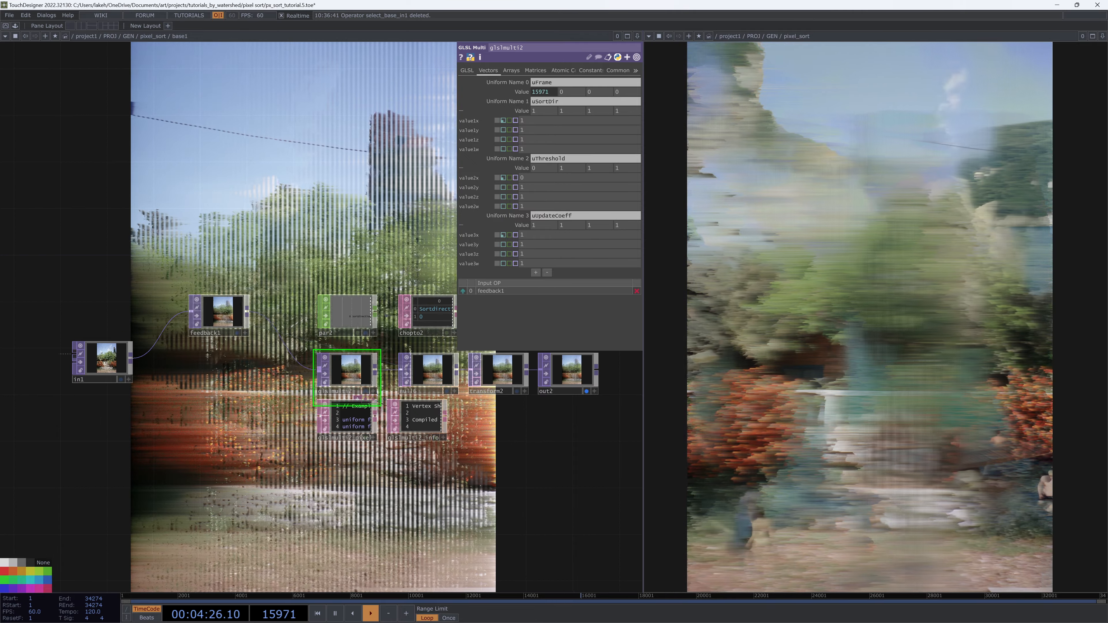
pyautogui.moveTo(534, 234); pyautogui.dragTo(478, 228)
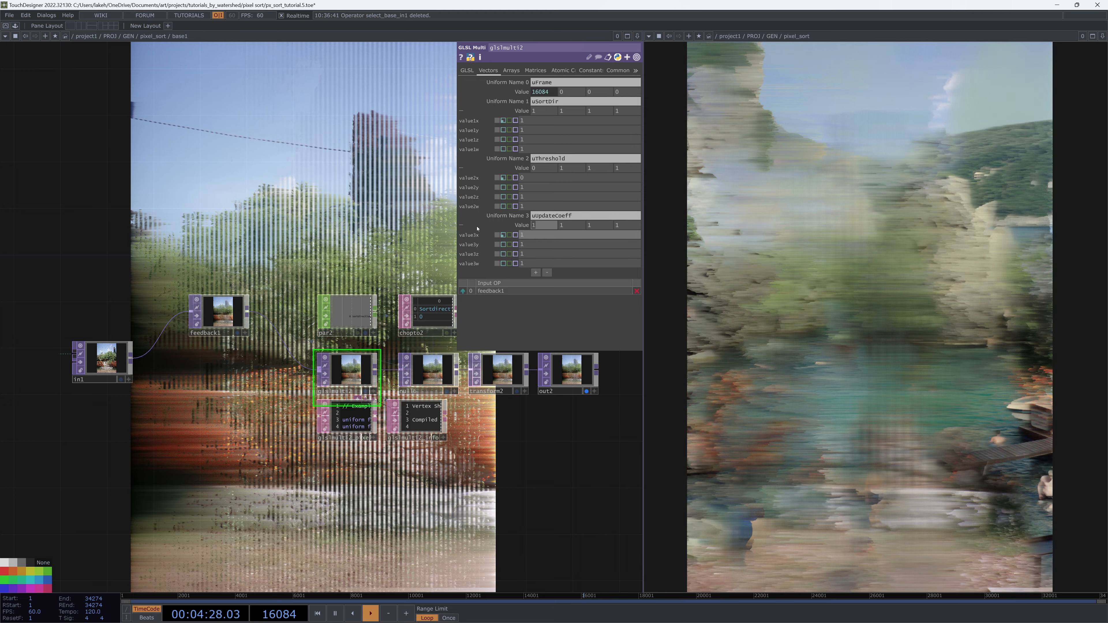
pyautogui.write('0')
pyautogui.press('Return')
# Edit the shader to sort vertically, offsetting texel with vec2(0,…) and testing parity on gl_FragCoord.y
pyautogui.click(362, 411)
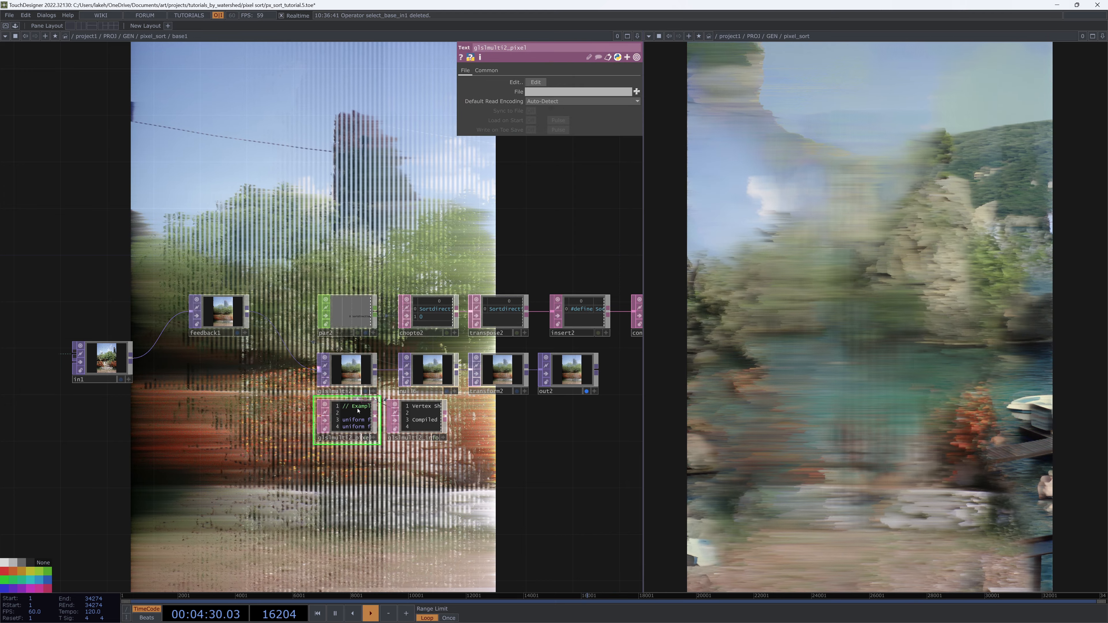
pyautogui.hotkey('ctrl', 'e')
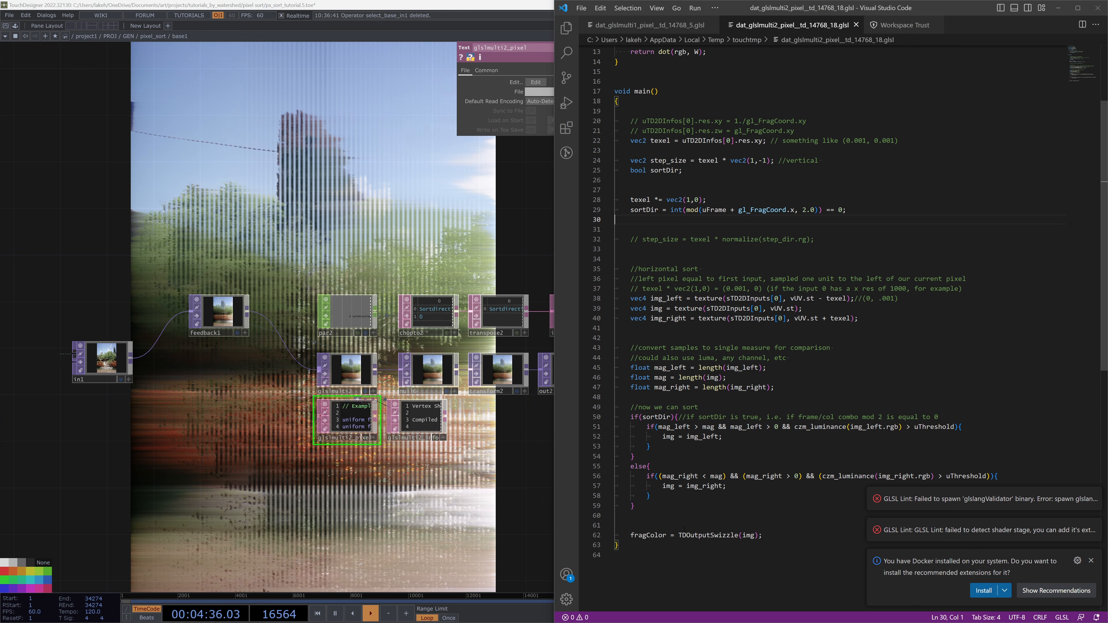
pyautogui.click(460, 532)
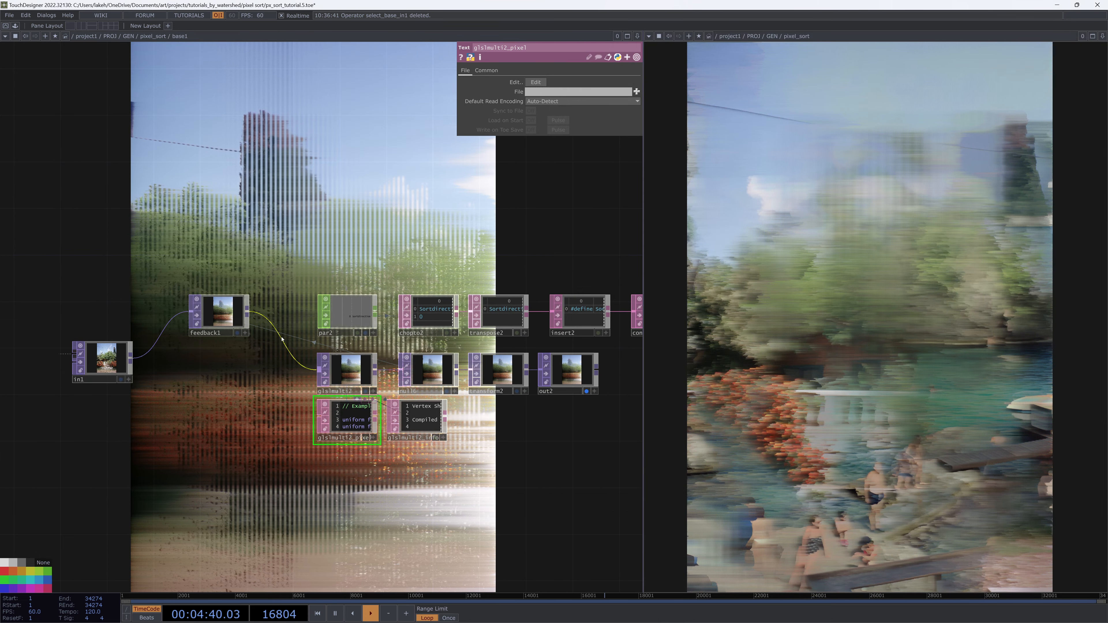
pyautogui.hotkey('alt', 'Tab')
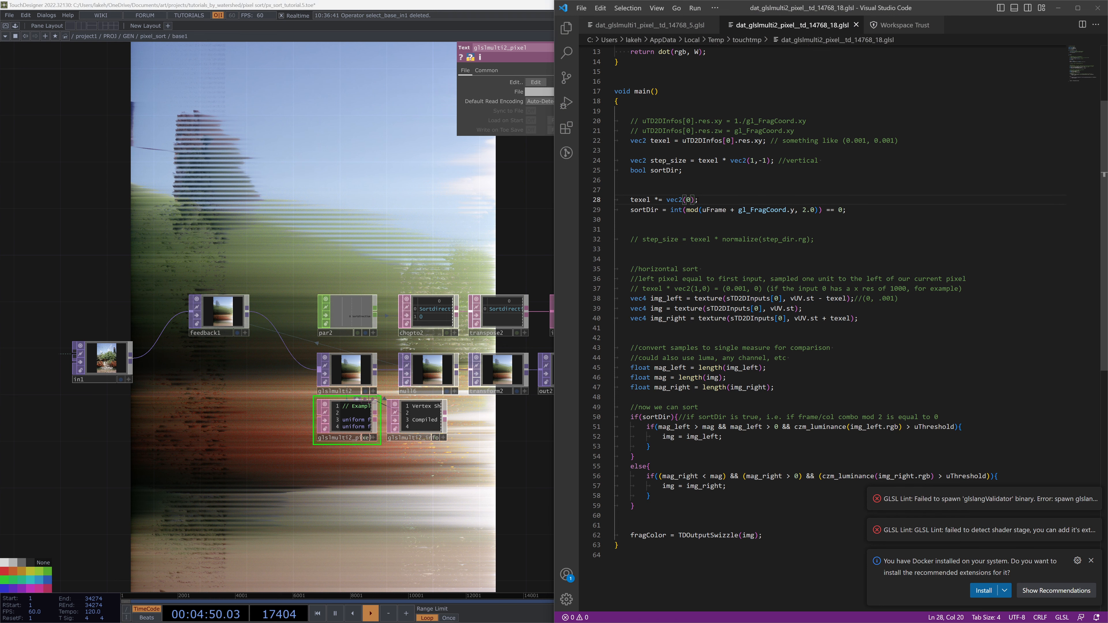
pyautogui.click(547, 201)
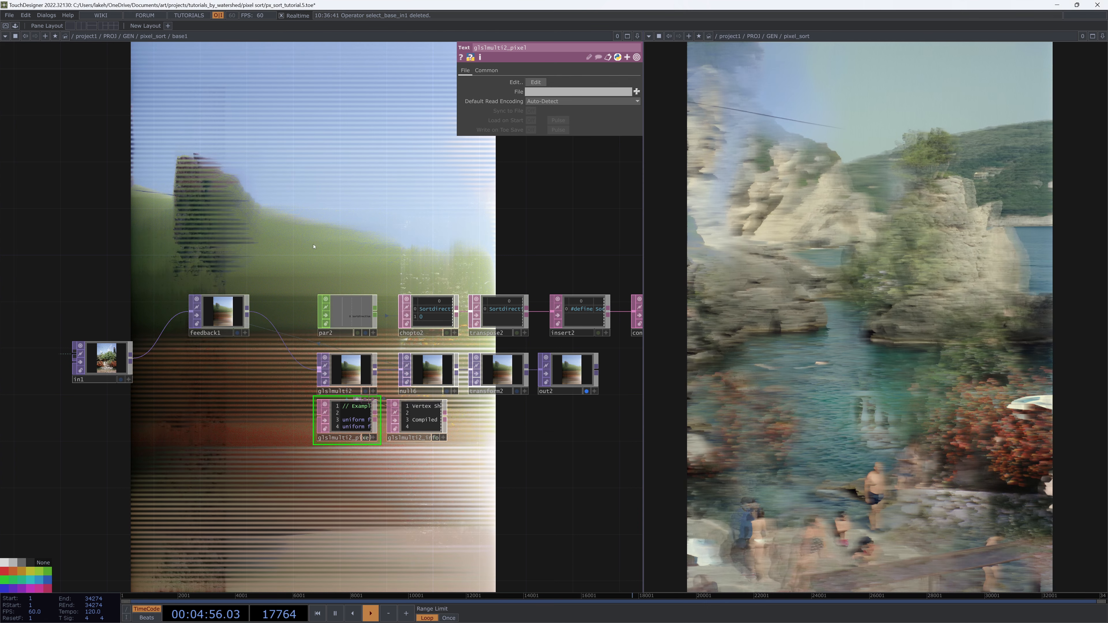
# Expand feedback1's Reset parameter to show its reset and resetpulse fields
pyautogui.click(222, 312)
pyautogui.moveTo(362, 212); pyautogui.dragTo(404, 242)
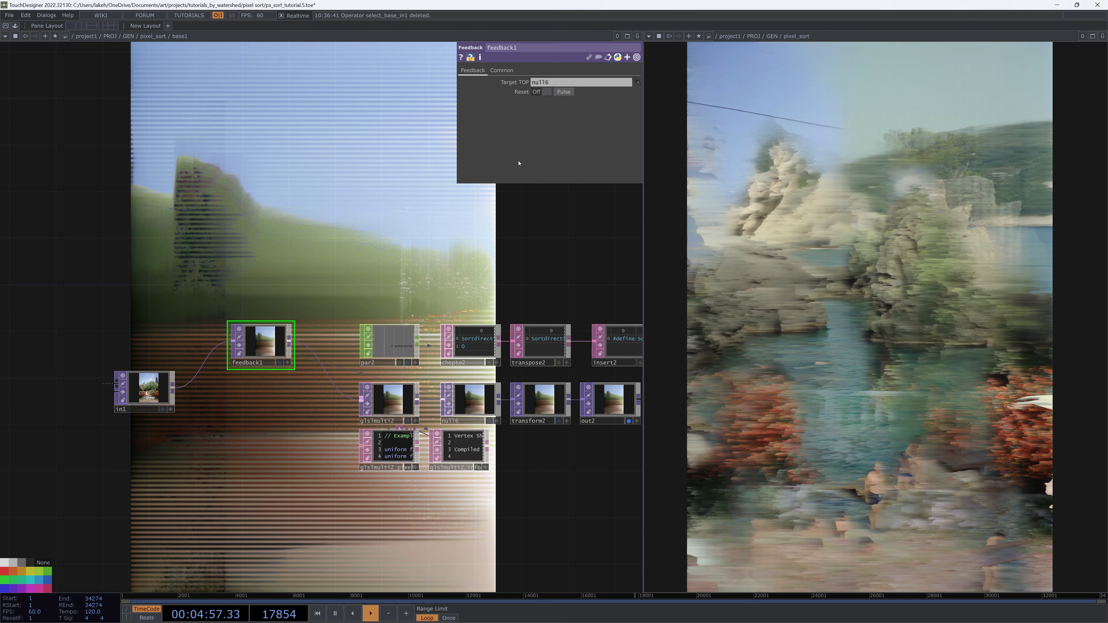
pyautogui.click(521, 91)
pyautogui.rightClick(326, 258)
pyautogui.click(273, 253)
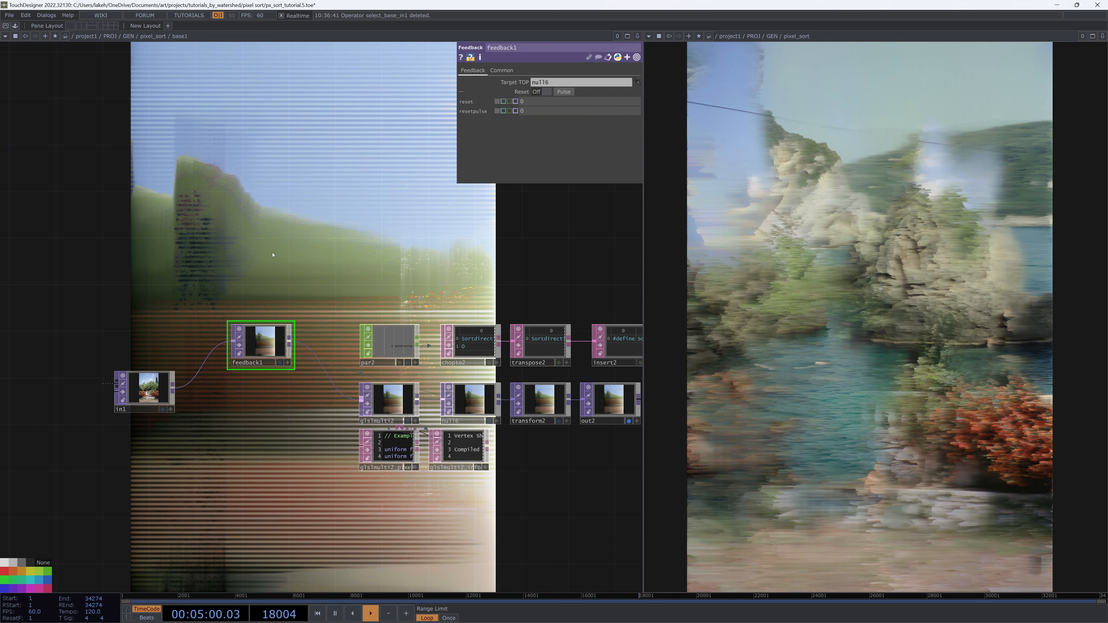
# Open the parent pixel_sort component's parameters in a floating window
pyautogui.press('u')
pyautogui.moveTo(360, 206); pyautogui.dragTo(307, 361)
pyautogui.press('u')
pyautogui.rightClick(386, 301)
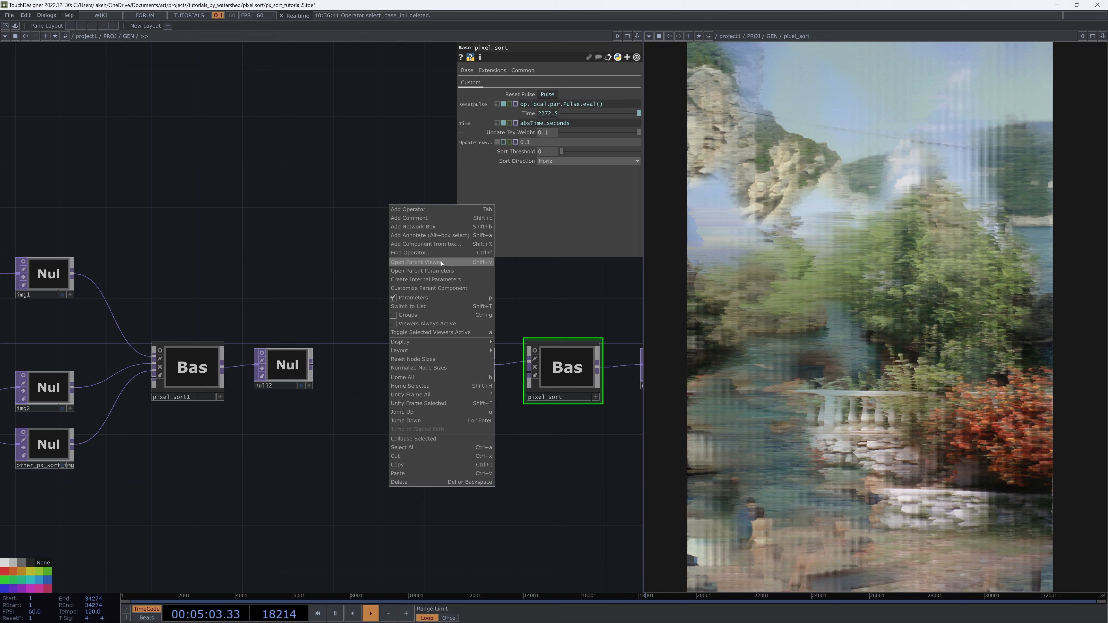
pyautogui.rightClick(583, 372)
pyautogui.click(623, 301)
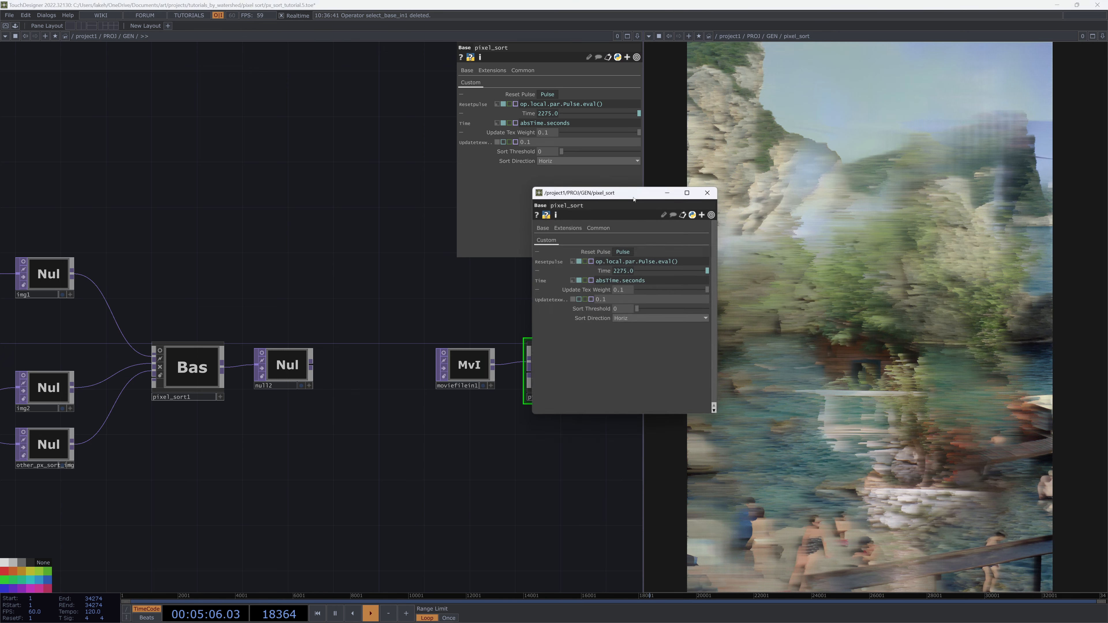
pyautogui.moveTo(622, 193); pyautogui.dragTo(831, 127)
# Link feedback1's resetpulse to pixel_sort's Resetpulse as the expression parent(2).par.Resetpulse
pyautogui.press('i')
pyautogui.press('i')
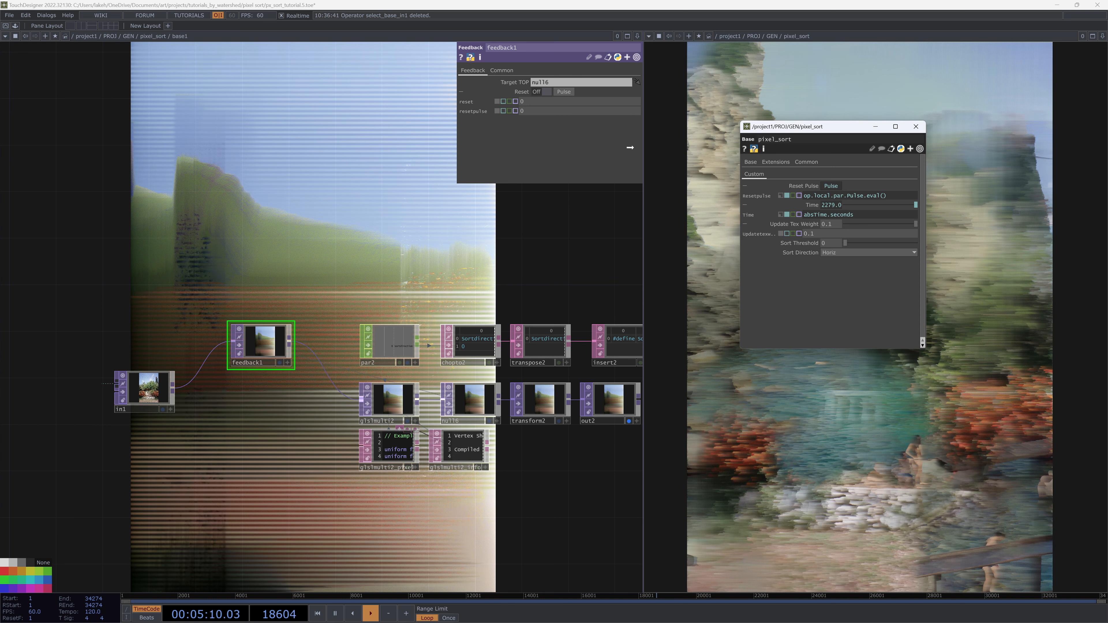
pyautogui.moveTo(629, 147); pyautogui.dragTo(571, 91)
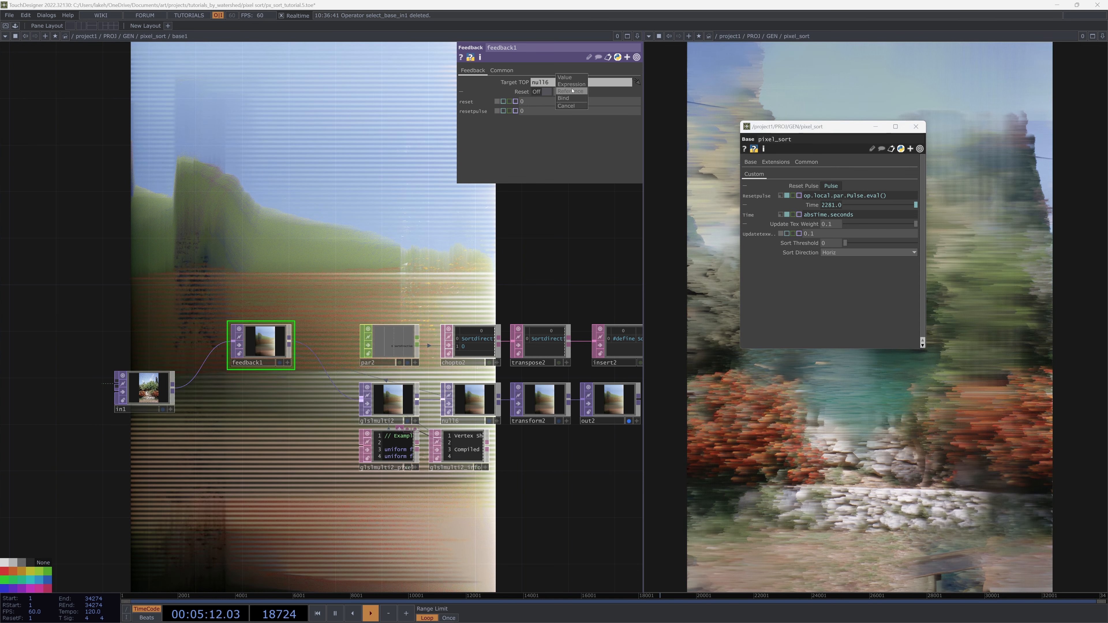
pyautogui.click(571, 84)
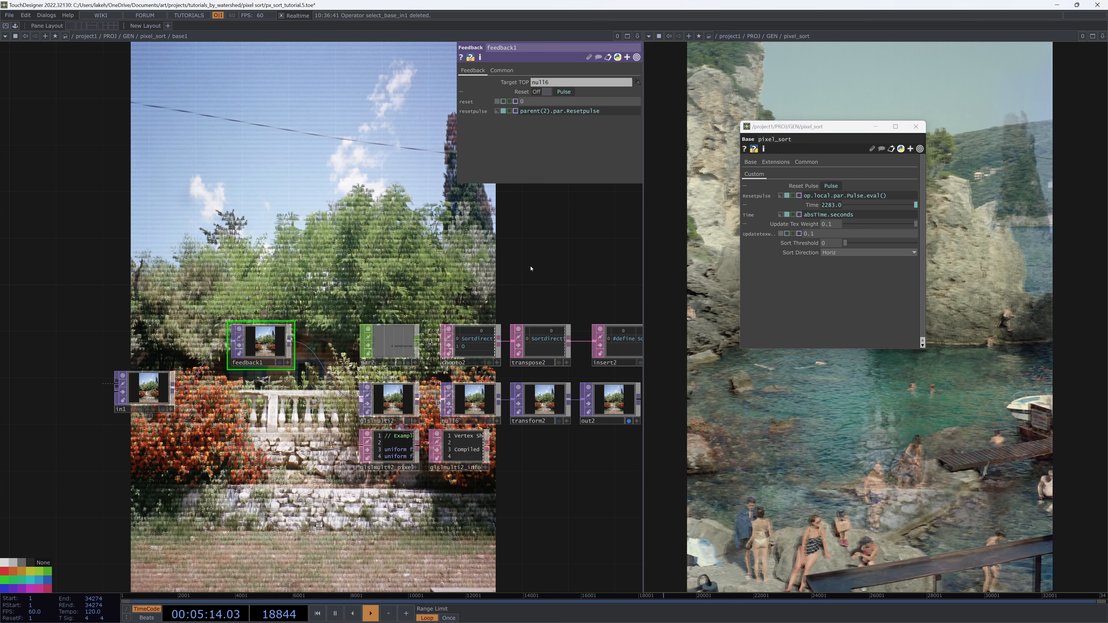
pyautogui.moveTo(545, 286); pyautogui.dragTo(432, 287)
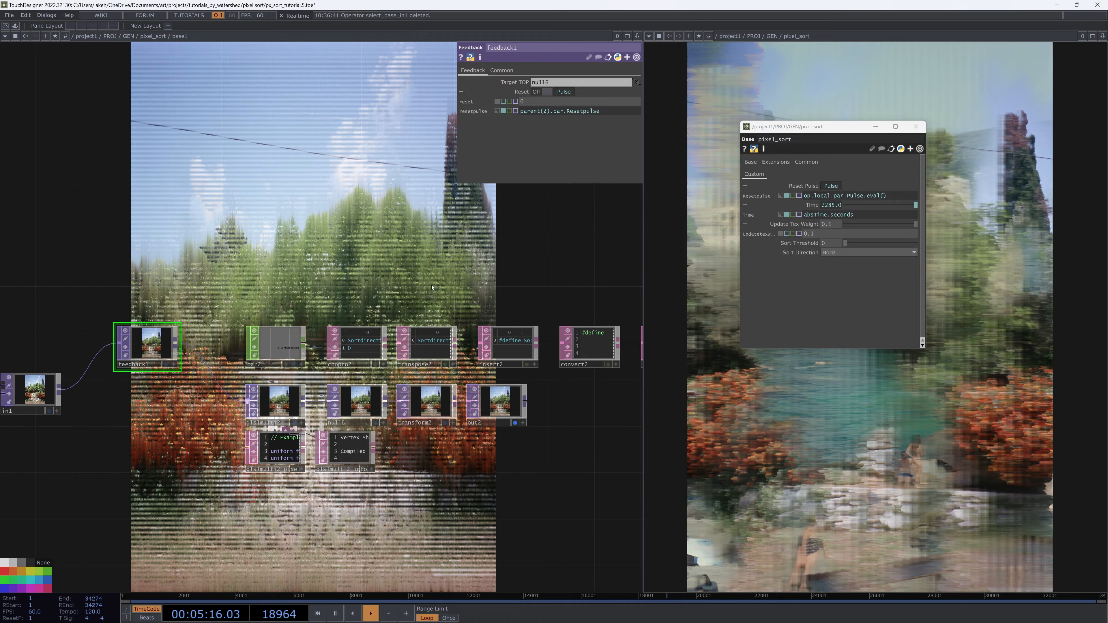
# Return to the pixel_sort network and move base1 aside to make room for new nodes
pyautogui.scroll(-2, 450, 282)
pyautogui.scroll(-5, 450, 283)
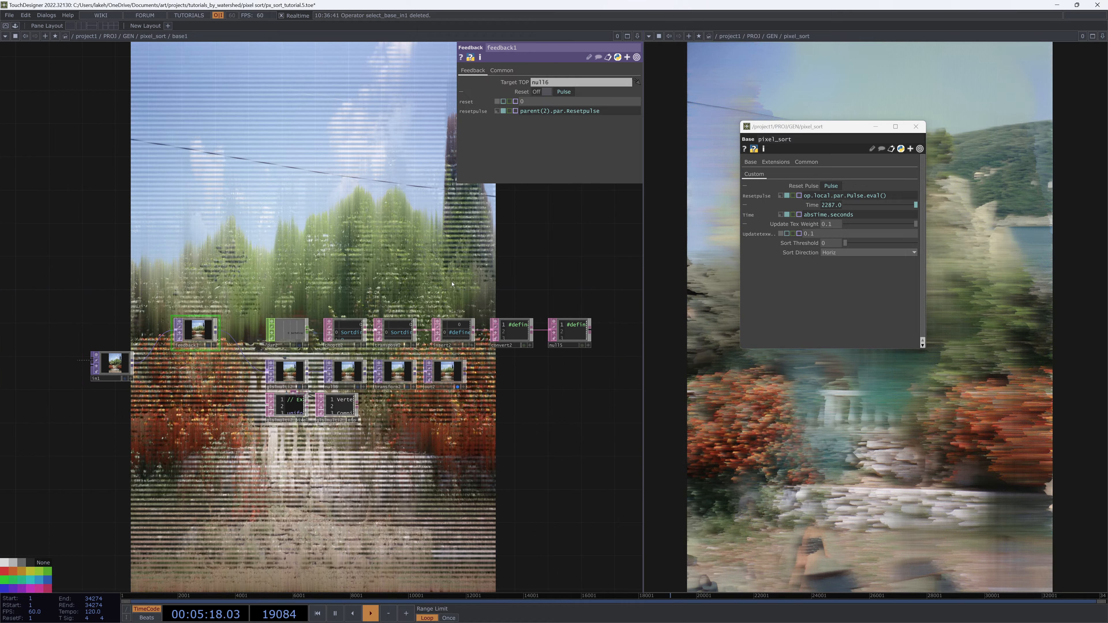
pyautogui.scroll(4, 339, 457)
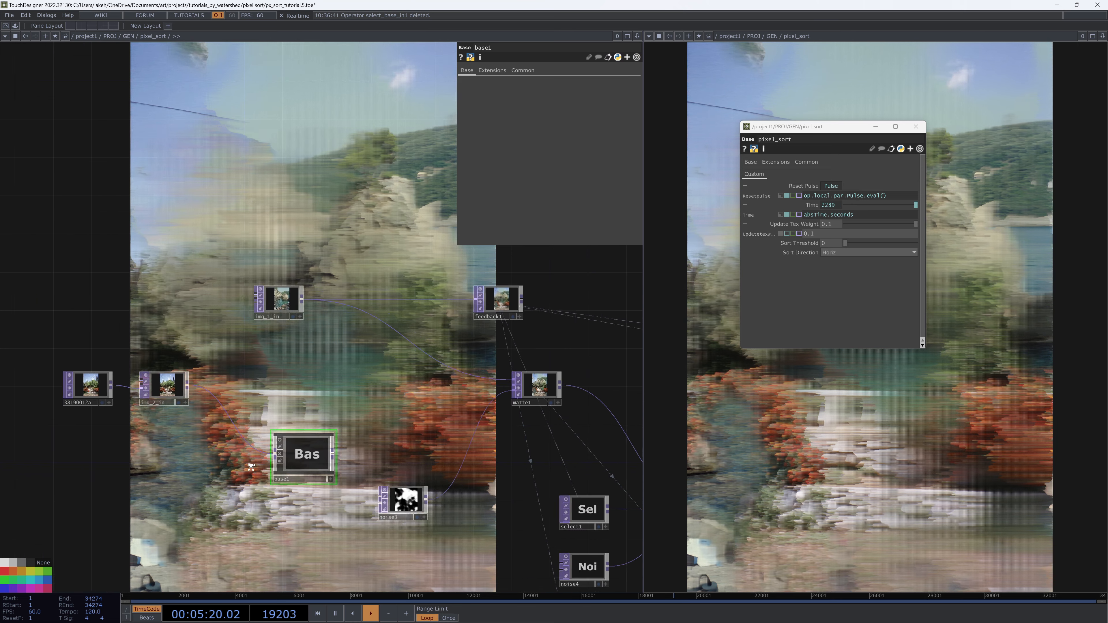
pyautogui.moveTo(298, 451); pyautogui.dragTo(267, 451)
pyautogui.moveTo(359, 432); pyautogui.dragTo(399, 422)
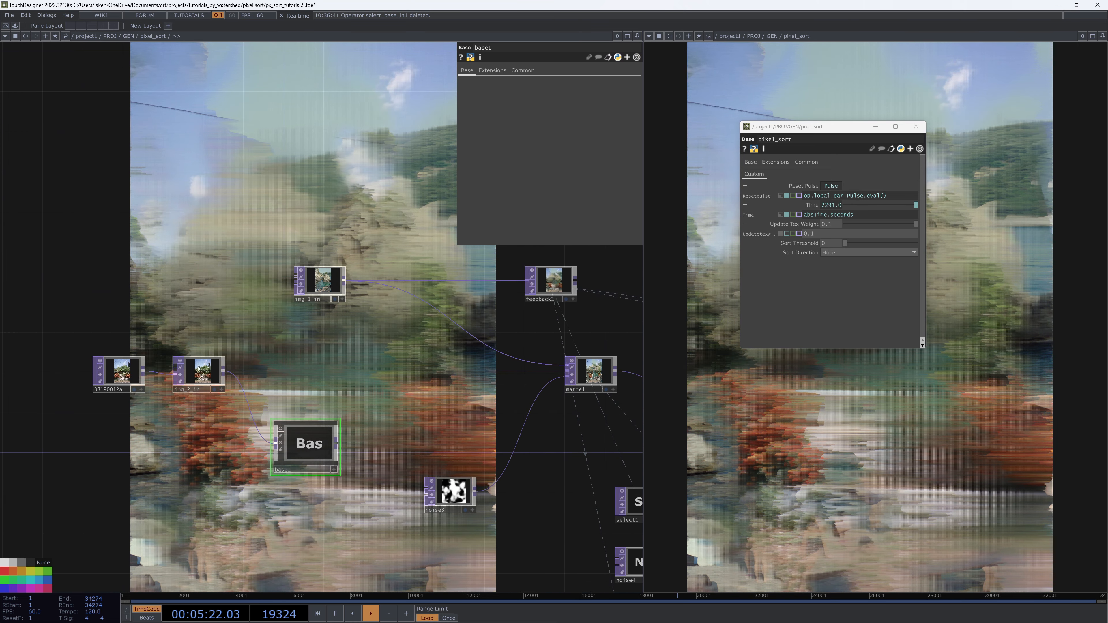
pyautogui.rightClick(335, 372)
pyautogui.click(358, 361)
pyautogui.write('ma')
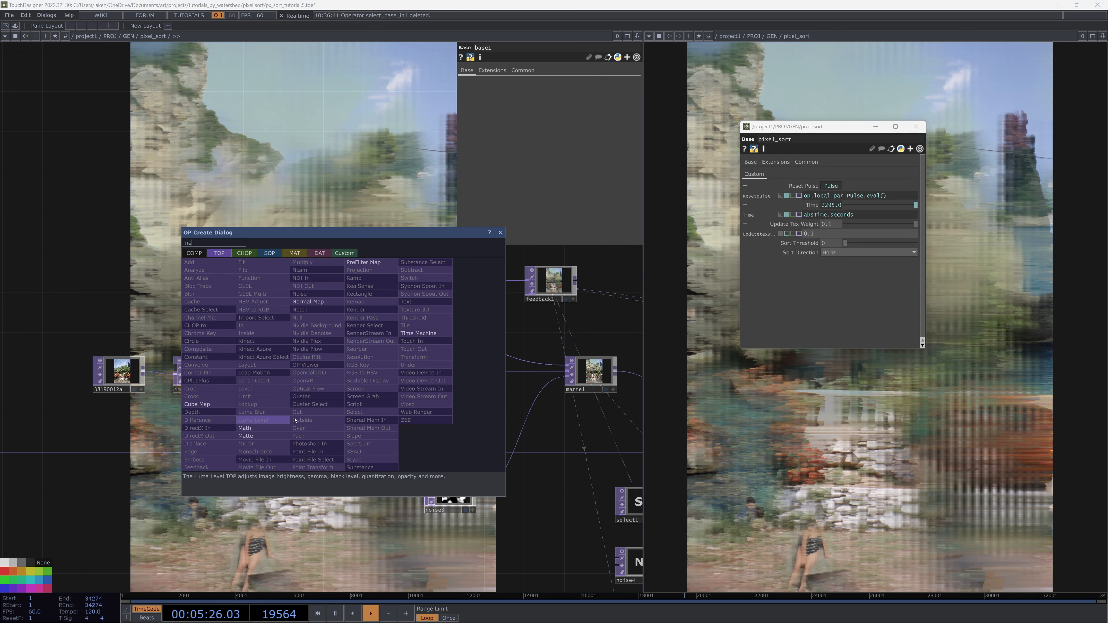
pyautogui.press('Escape')
# Add a Matte TOP next to base1 and wire base1's output into it
pyautogui.rightClick(221, 376)
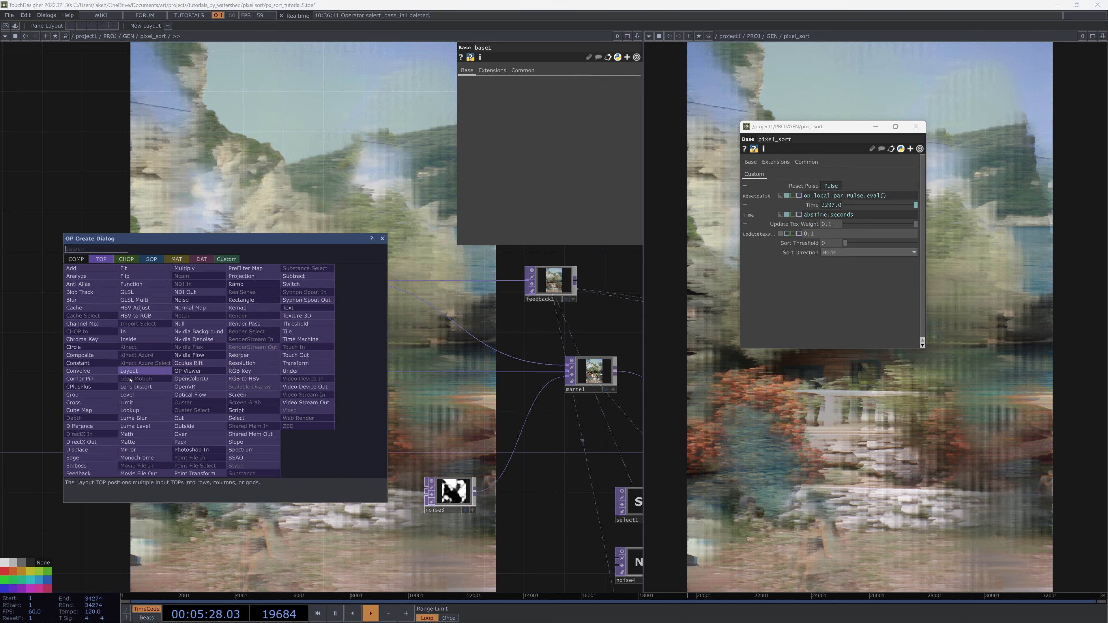
pyautogui.click(128, 442)
pyautogui.click(410, 380)
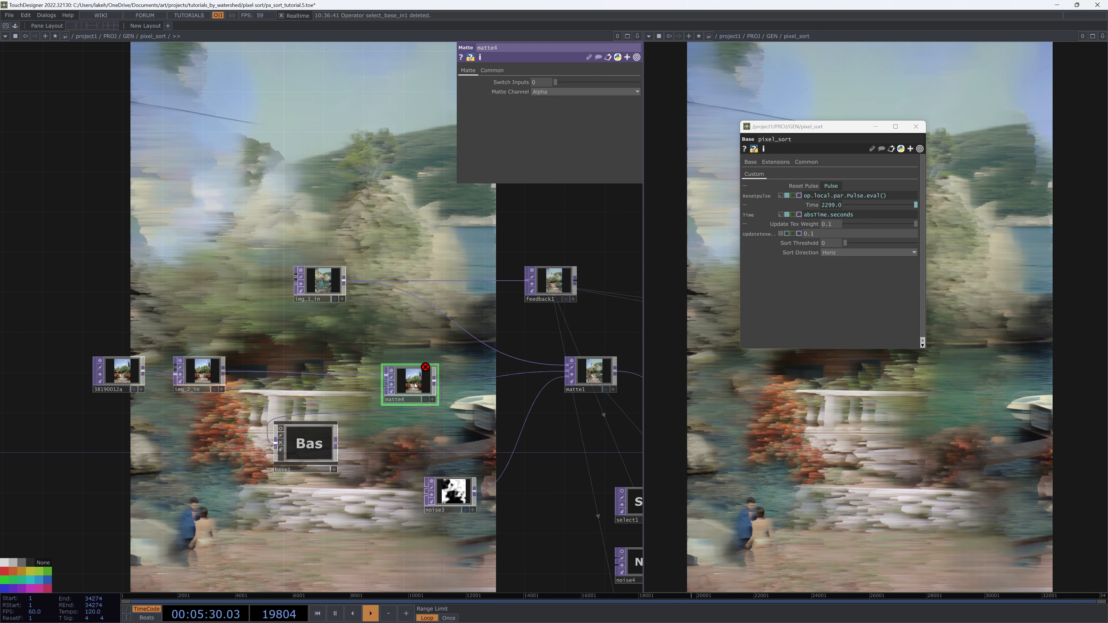
pyautogui.moveTo(275, 443); pyautogui.dragTo(223, 372)
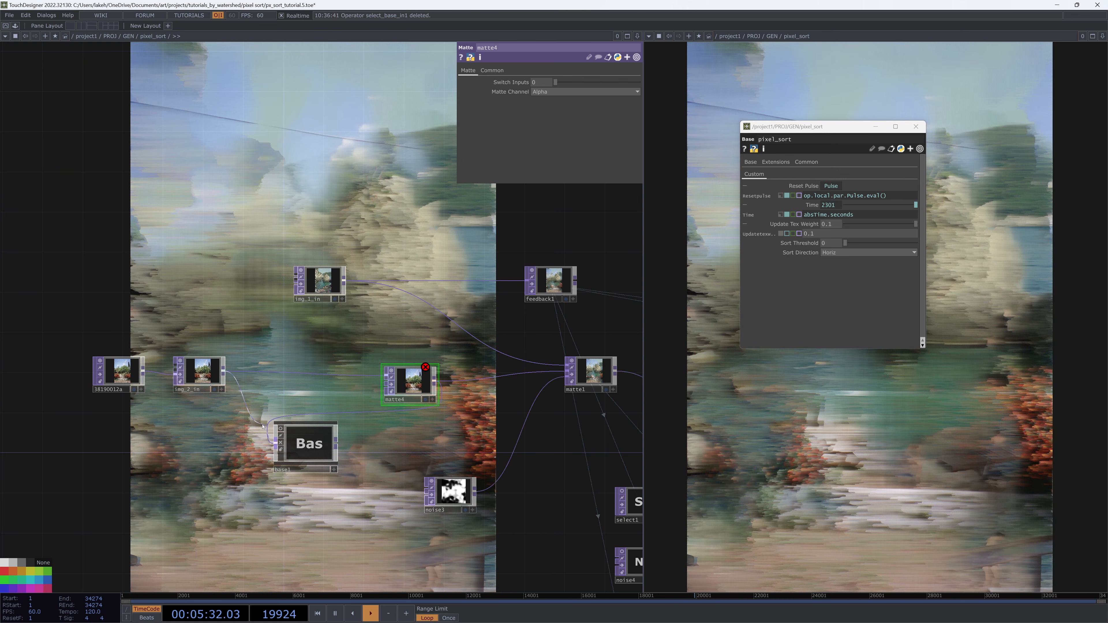
pyautogui.moveTo(338, 444); pyautogui.dragTo(381, 382)
# Duplicate a noise TOP, wire it into matte4 as the mask, and set Matte Channel to Luminance
pyautogui.scroll(5, 414, 399)
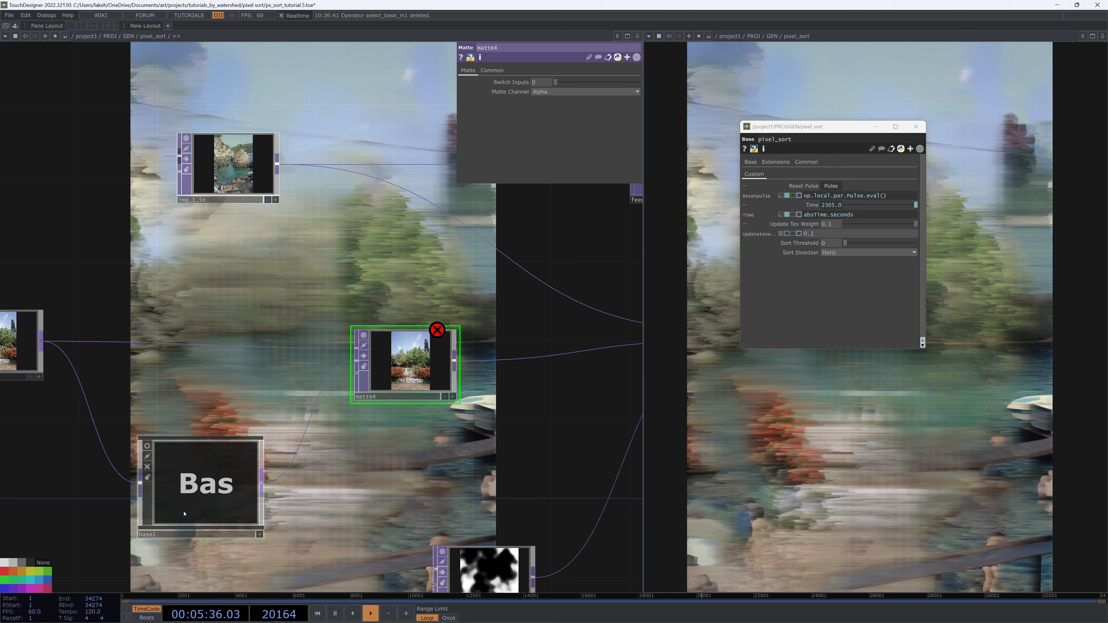
pyautogui.moveTo(403, 456); pyautogui.dragTo(431, 409)
pyautogui.scroll(-3, 431, 409)
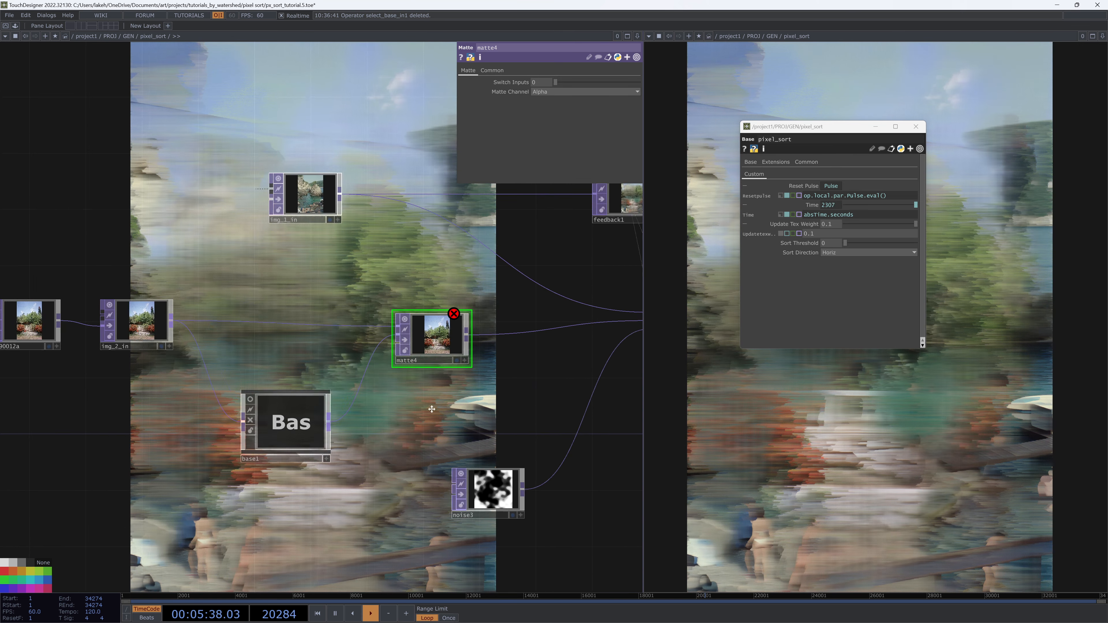
pyautogui.scroll(-4, 431, 409)
pyautogui.moveTo(487, 376); pyautogui.dragTo(401, 426)
pyautogui.click(403, 426)
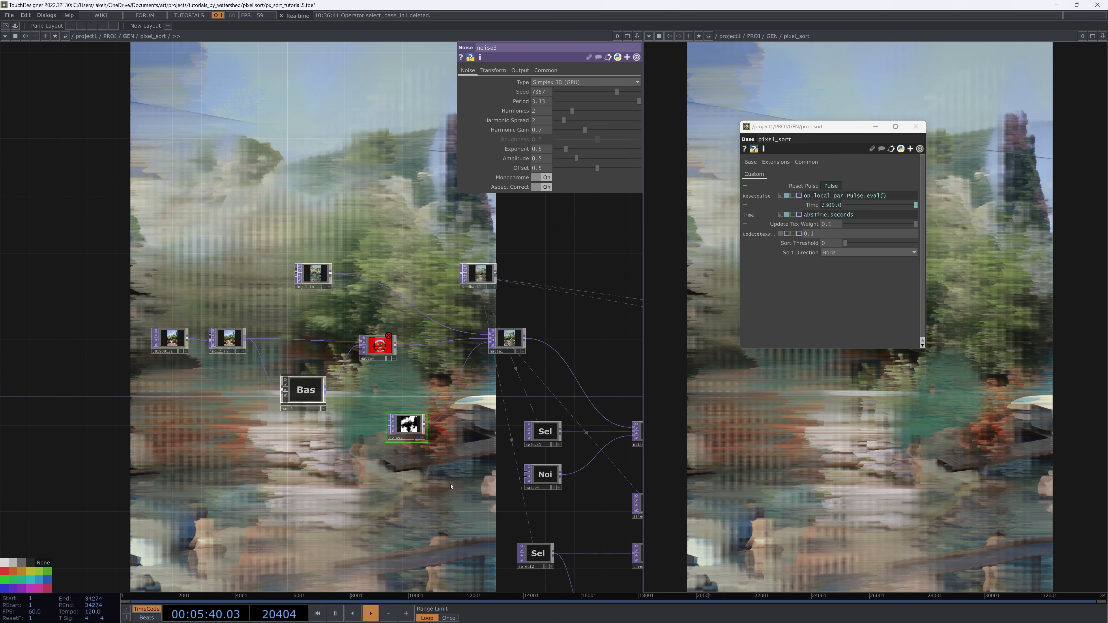
pyautogui.moveTo(450, 487); pyautogui.dragTo(430, 346)
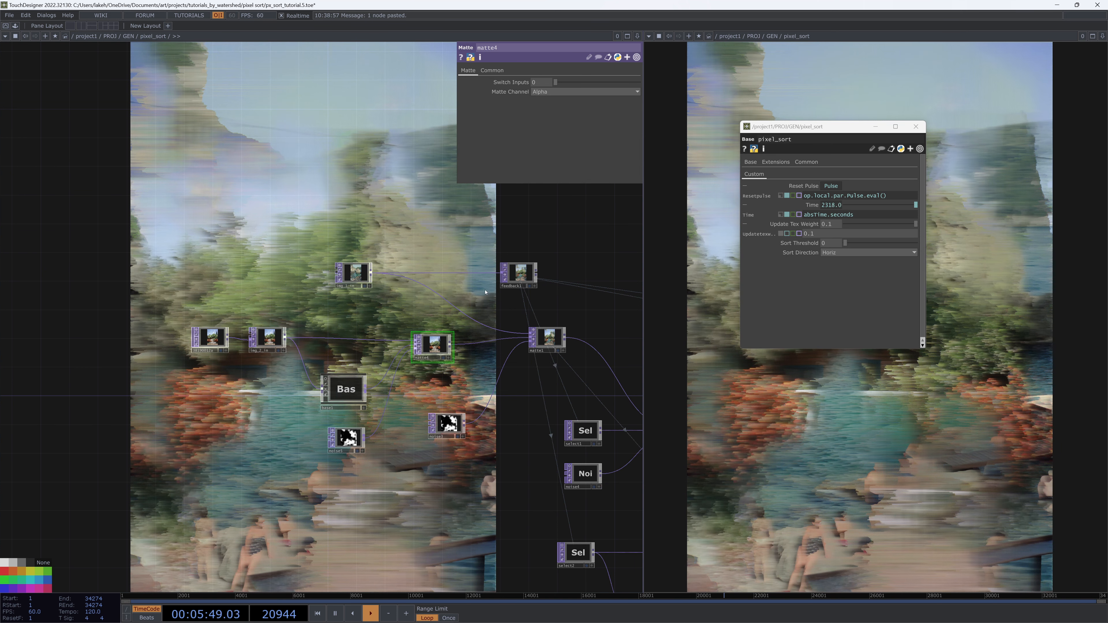
pyautogui.click(590, 91)
pyautogui.click(551, 133)
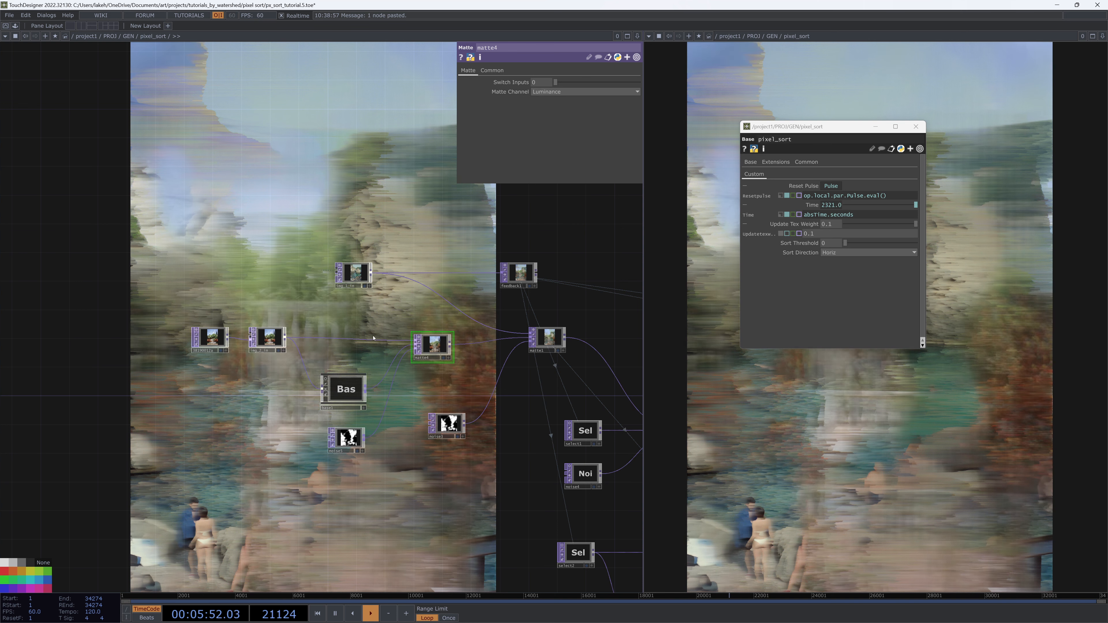
# Adjust noise5's Seed to 371, Period to 1.97 and Exponent to about 0.89
pyautogui.click(347, 438)
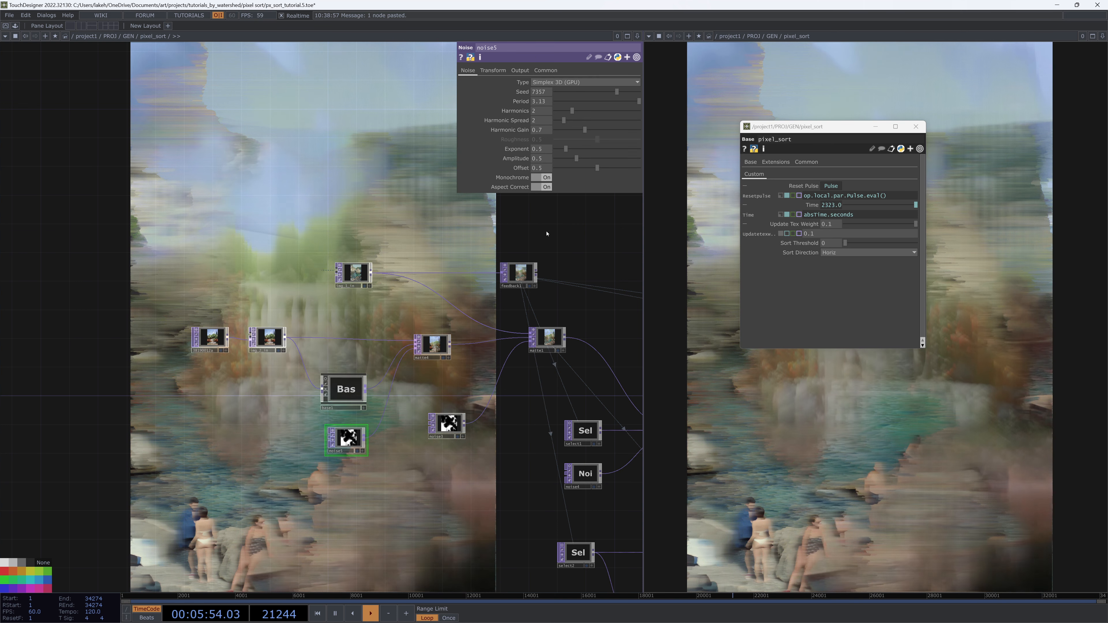
pyautogui.moveTo(798, 129); pyautogui.dragTo(485, 215)
pyautogui.moveTo(478, 496); pyautogui.dragTo(343, 484)
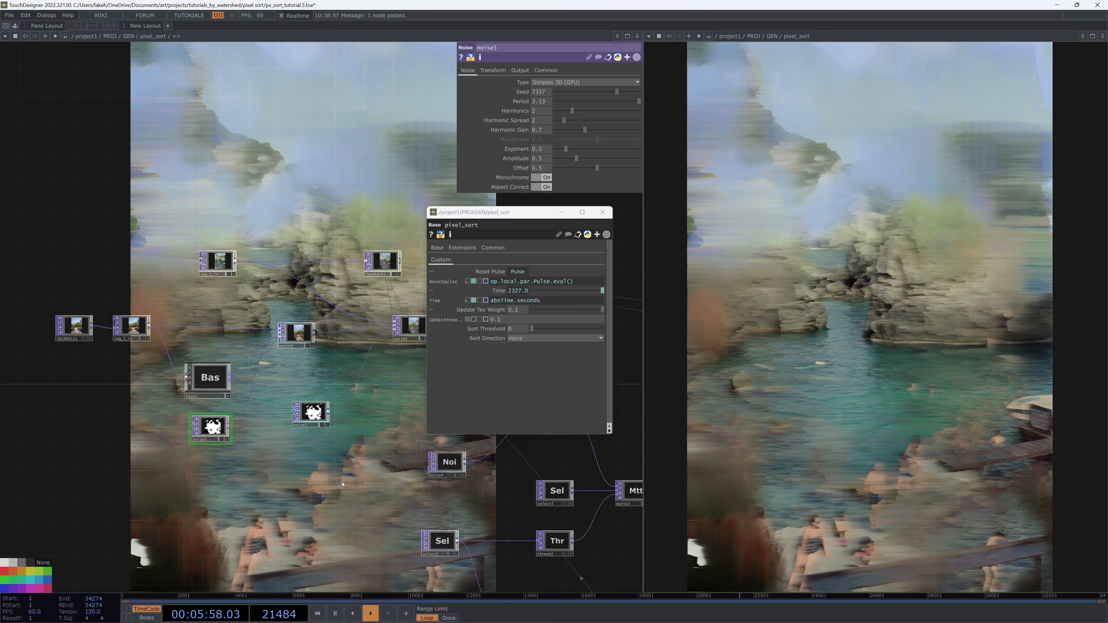
pyautogui.press('b')
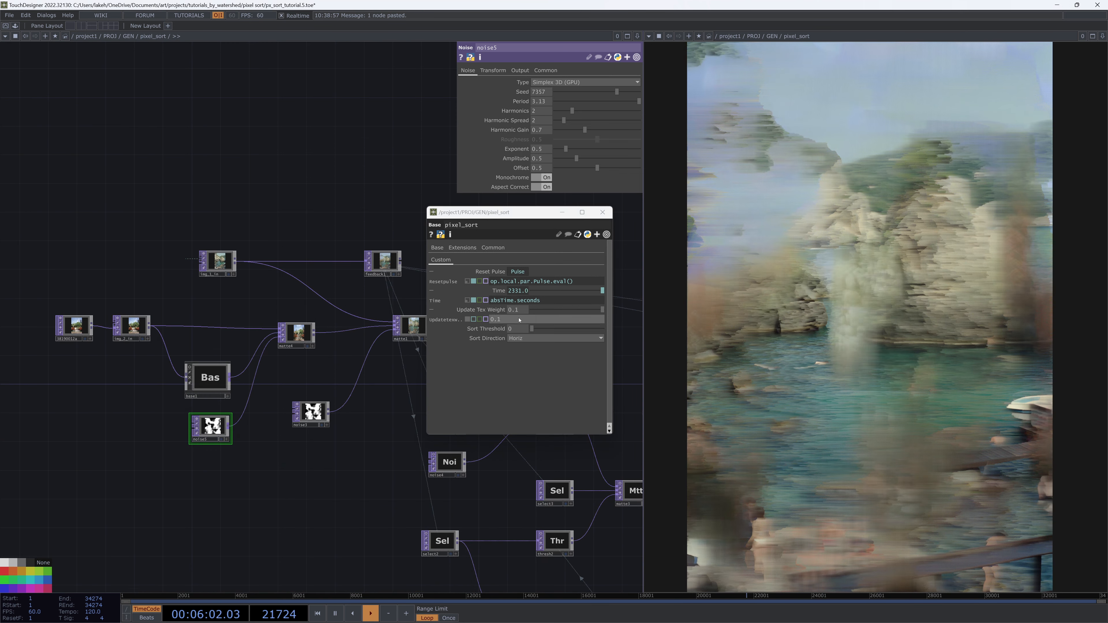
pyautogui.moveTo(206, 442); pyautogui.dragTo(200, 435)
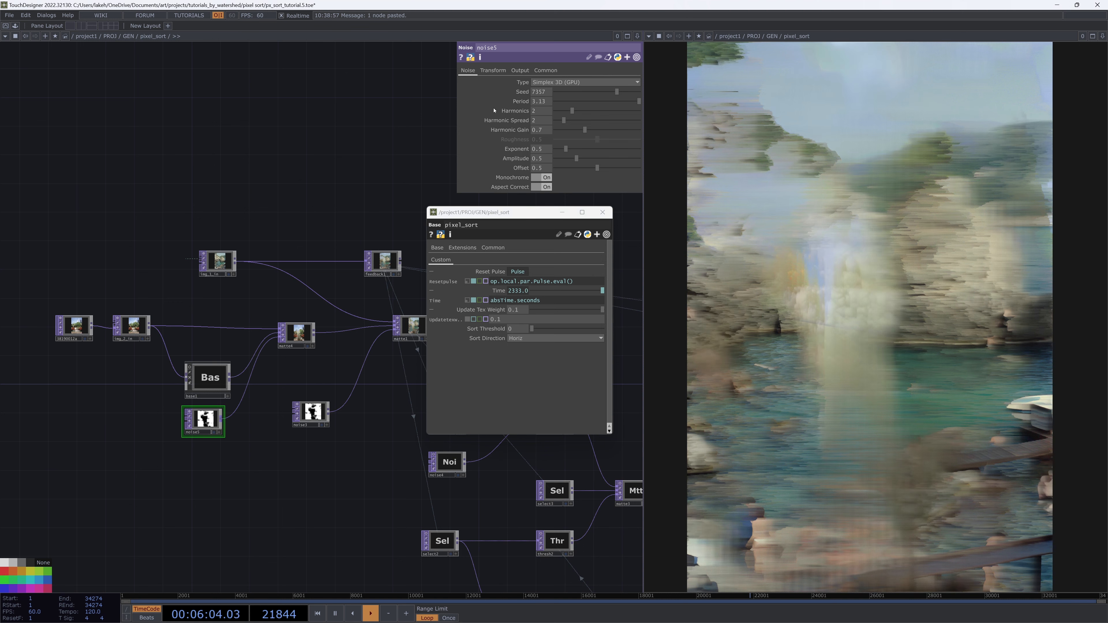
pyautogui.click(559, 92)
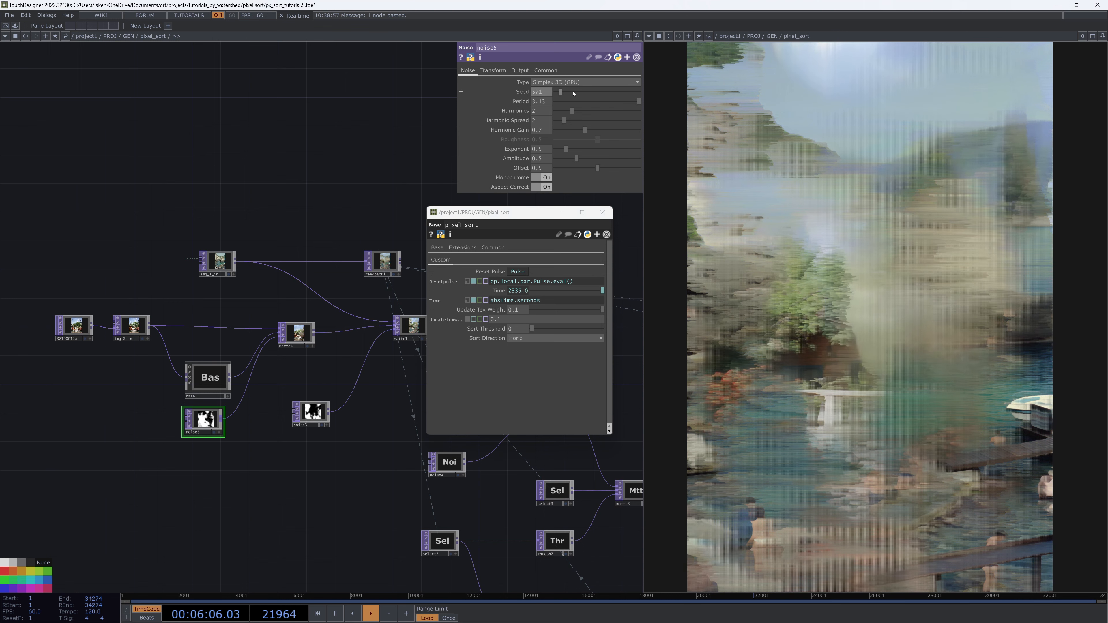
pyautogui.click(637, 101)
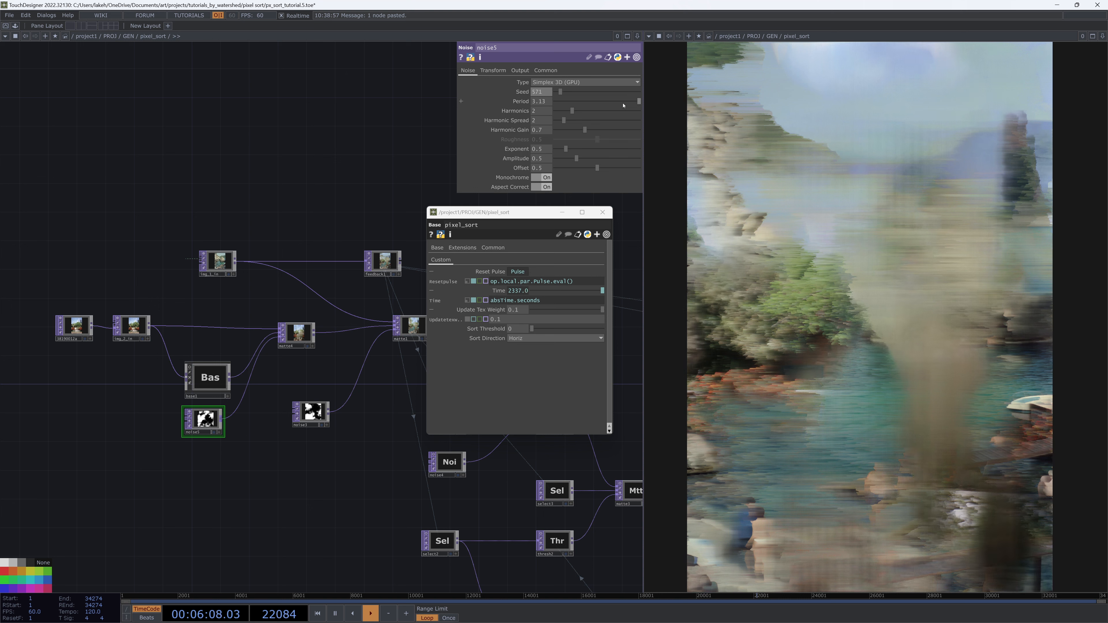
pyautogui.click(574, 148)
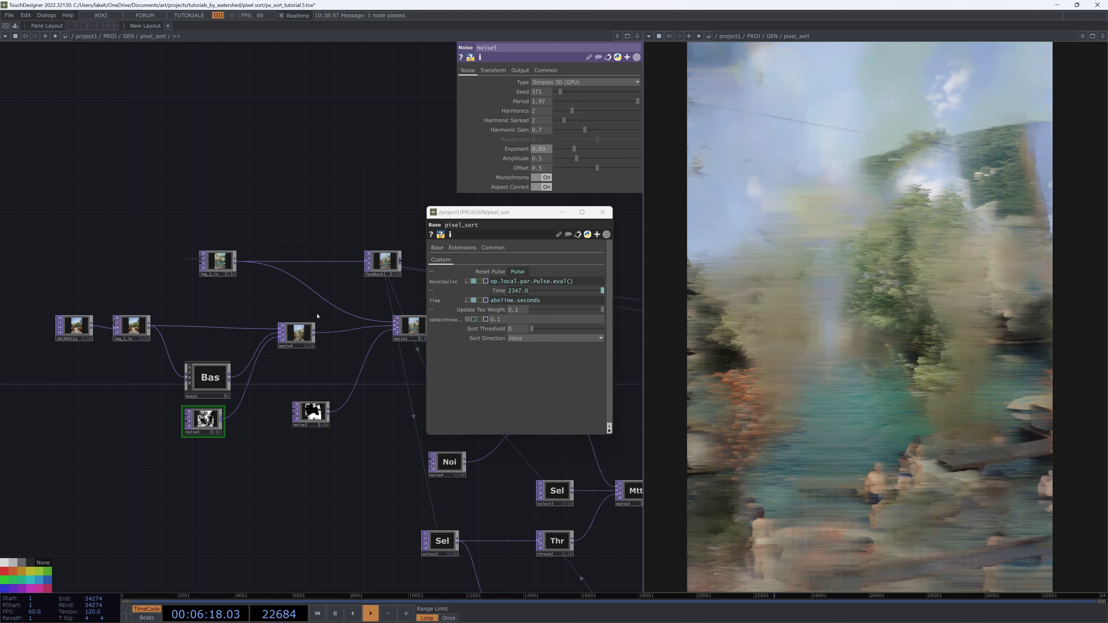
pyautogui.moveTo(471, 220); pyautogui.dragTo(57, 72)
pyautogui.moveTo(303, 179); pyautogui.dragTo(387, 200, button='middle')
pyautogui.moveTo(387, 199); pyautogui.dragTo(394, 201)
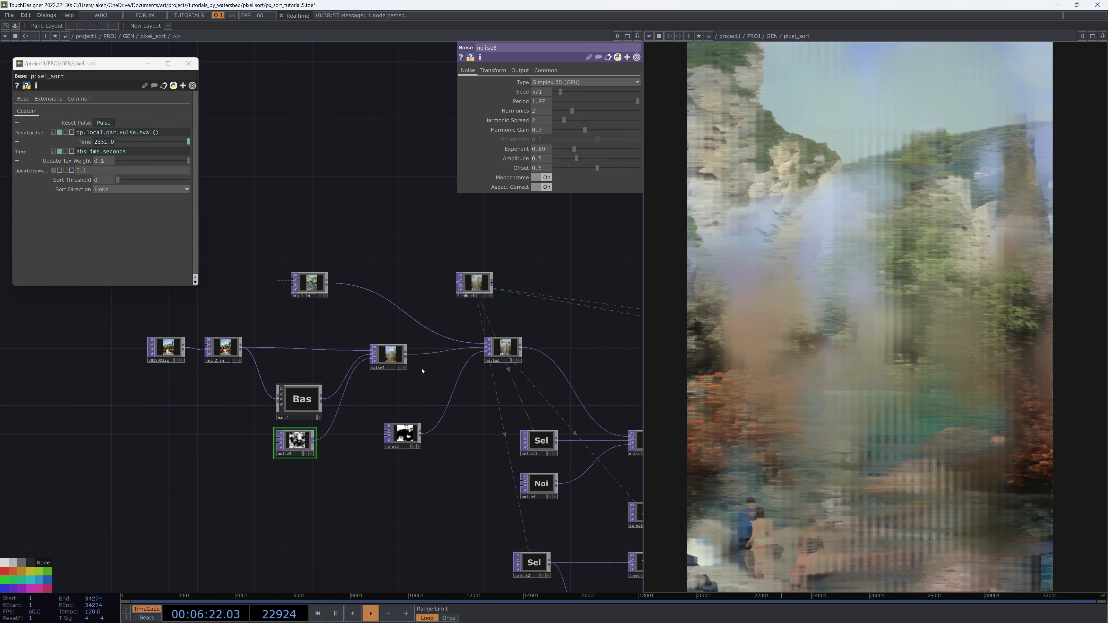
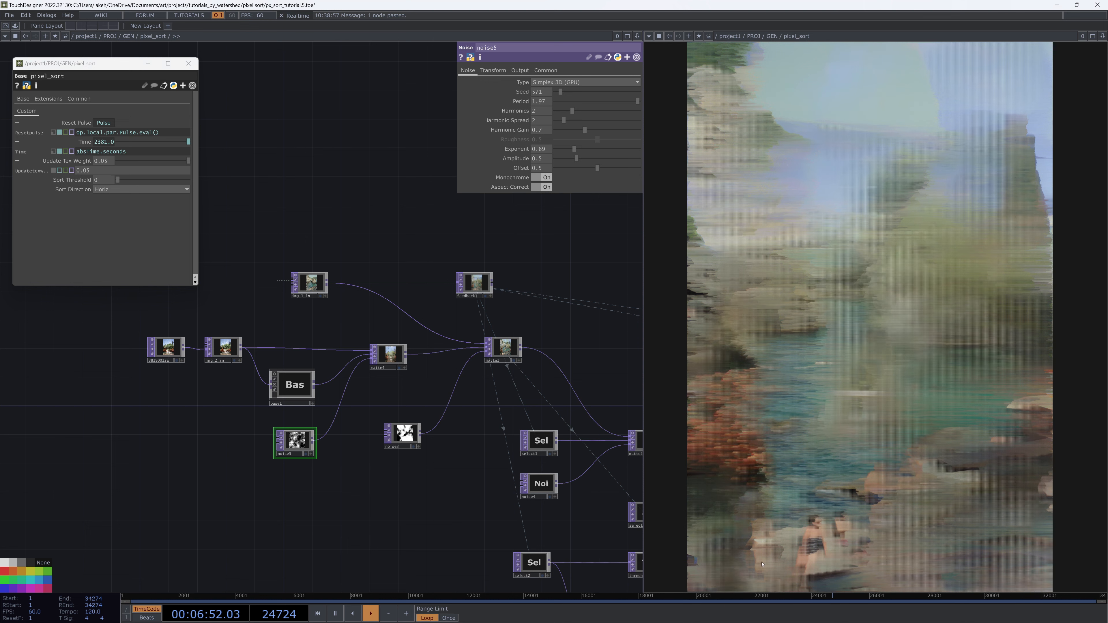
# Examine the layout of the pixel_sort network around base1 and the matte nodes
pyautogui.click(294, 403)
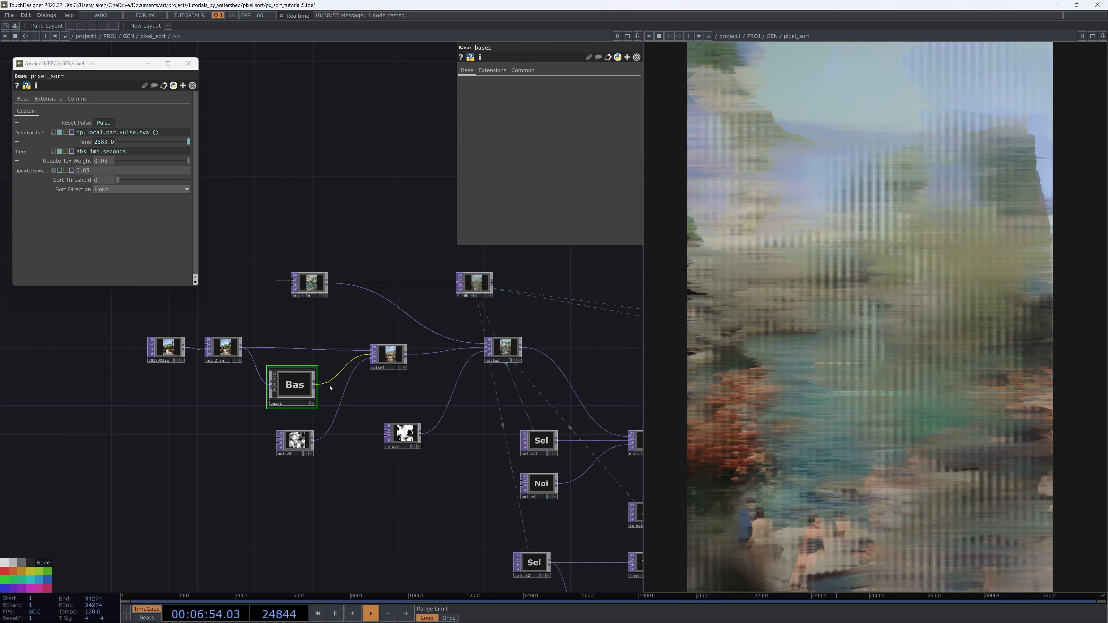
pyautogui.scroll(-3, 383, 296)
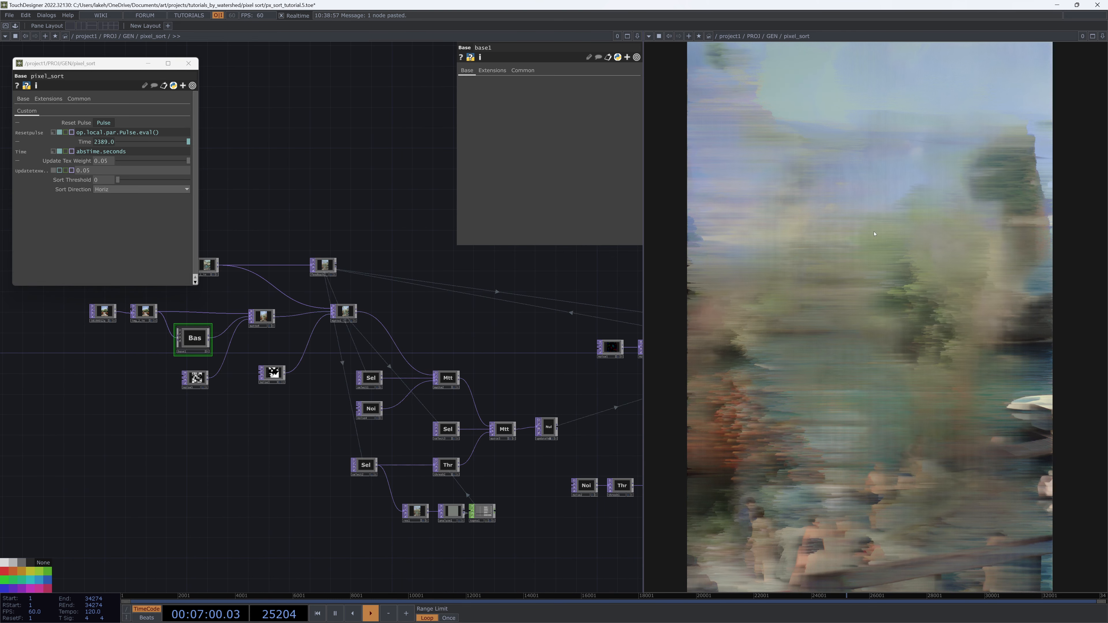
pyautogui.moveTo(560, 384); pyautogui.dragTo(354, 408)
pyautogui.scroll(-3, 417, 398)
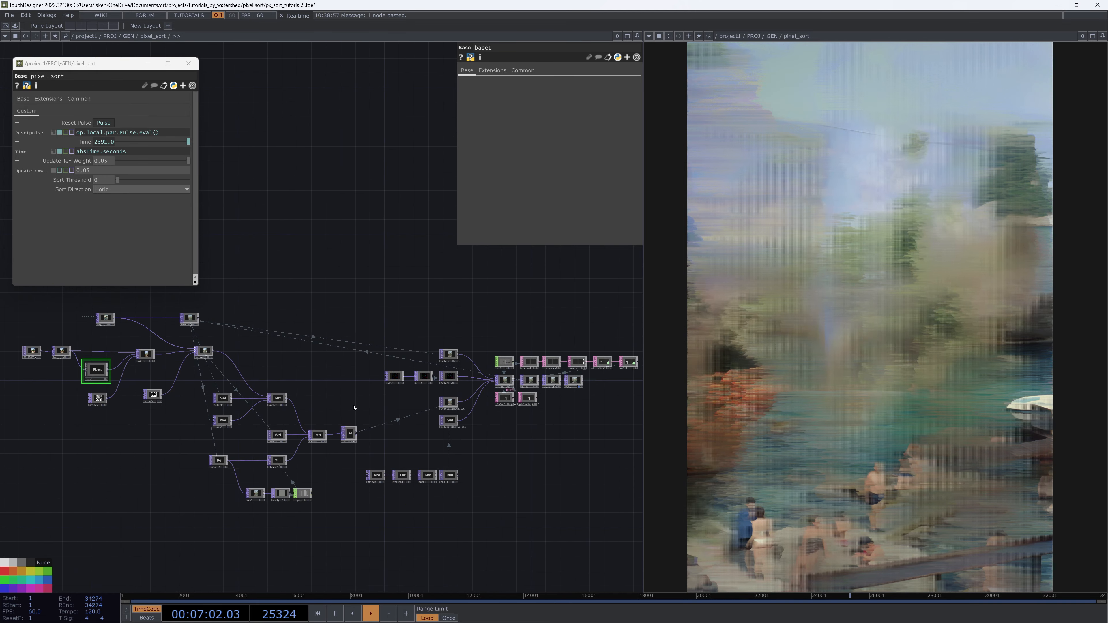
pyautogui.scroll(3, 354, 408)
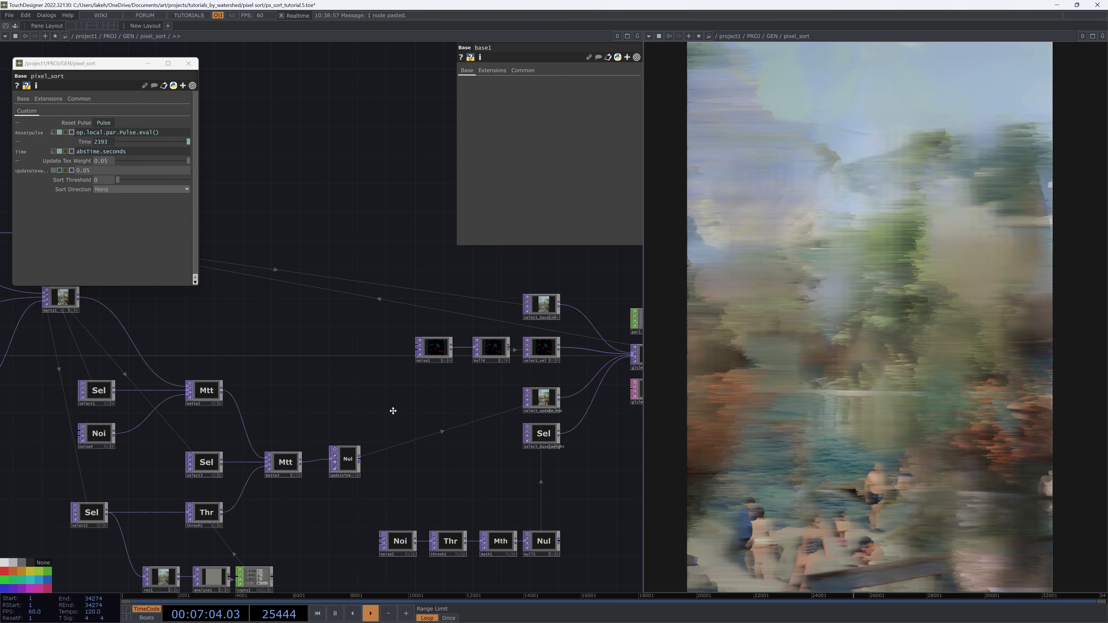
pyautogui.moveTo(430, 435); pyautogui.dragTo(345, 413)
pyautogui.scroll(-2, 468, 366)
pyautogui.scroll(2, 441, 442)
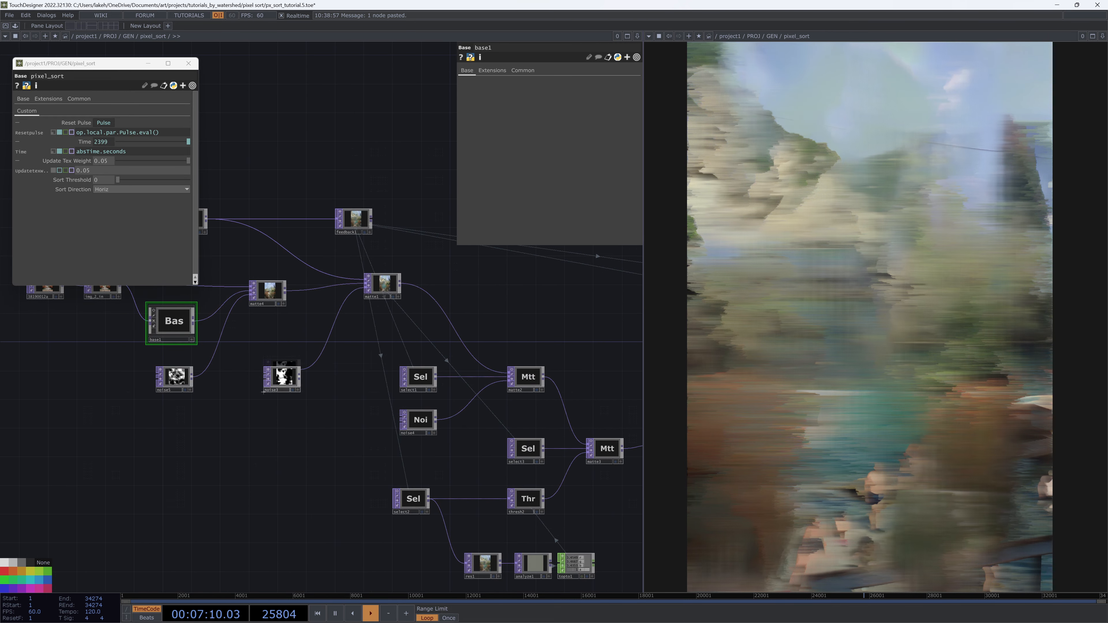
# Select noise5 and, in the parent's Component Editor, add its Exponent as a custom parameter on pixel_sort
pyautogui.click(285, 385)
pyautogui.moveTo(482, 265); pyautogui.dragTo(492, 287)
pyautogui.moveTo(263, 459); pyautogui.dragTo(425, 442)
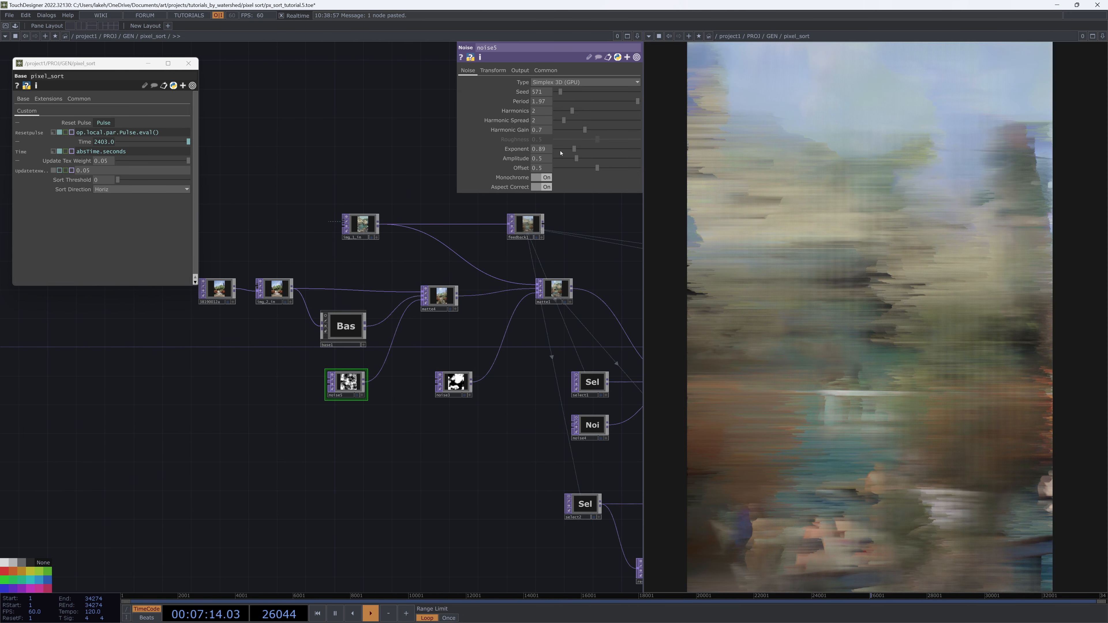
pyautogui.rightClick(321, 185)
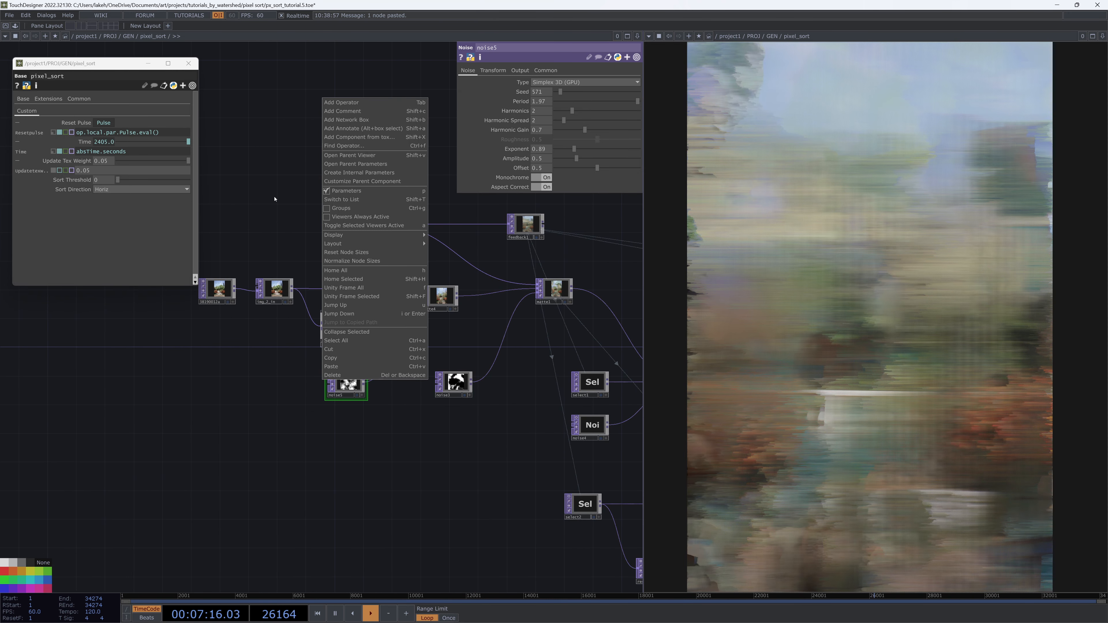
pyautogui.click(366, 183)
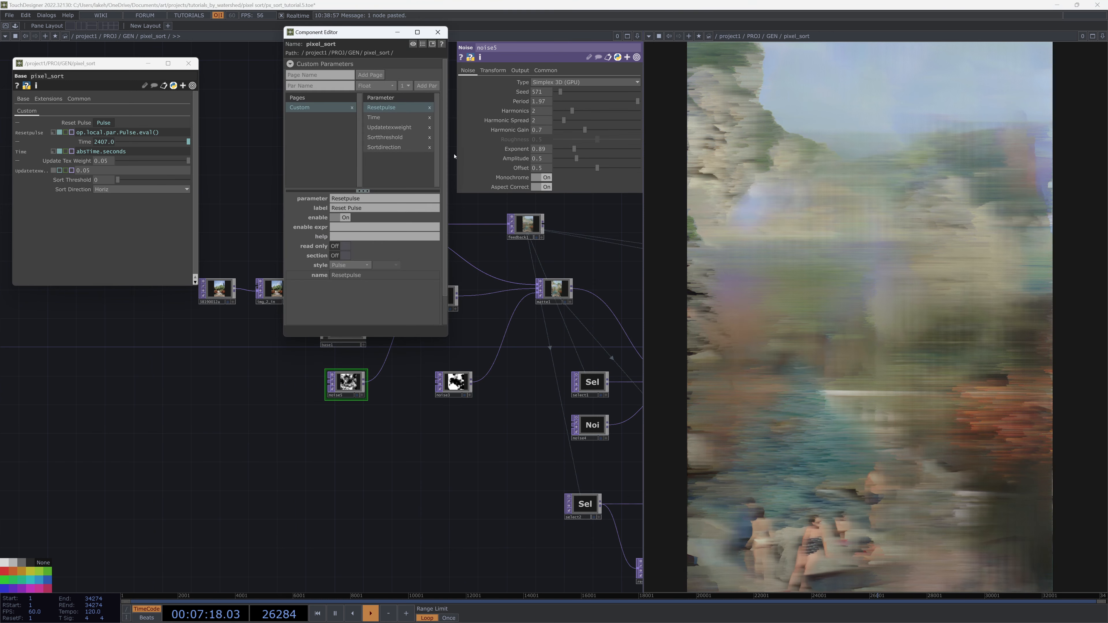
pyautogui.moveTo(416, 168); pyautogui.dragTo(417, 169)
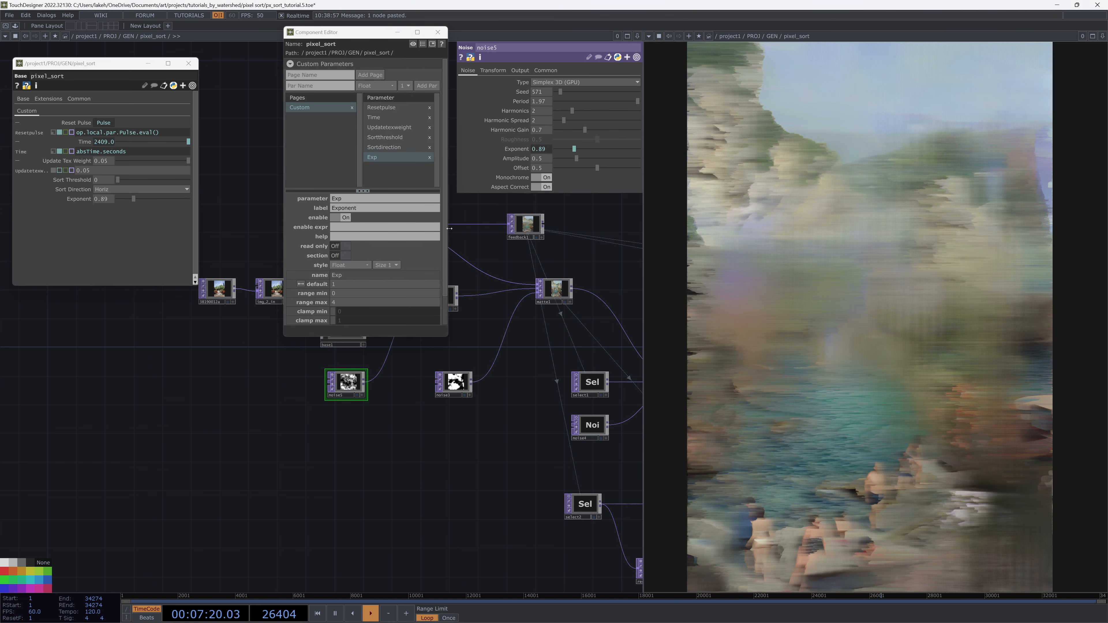
# Reference noise5's Exponent to the pixel_sort Exponent parameter (parent().par.Exp) and move the Component Editor aside
pyautogui.moveTo(574, 150); pyautogui.dragTo(557, 149)
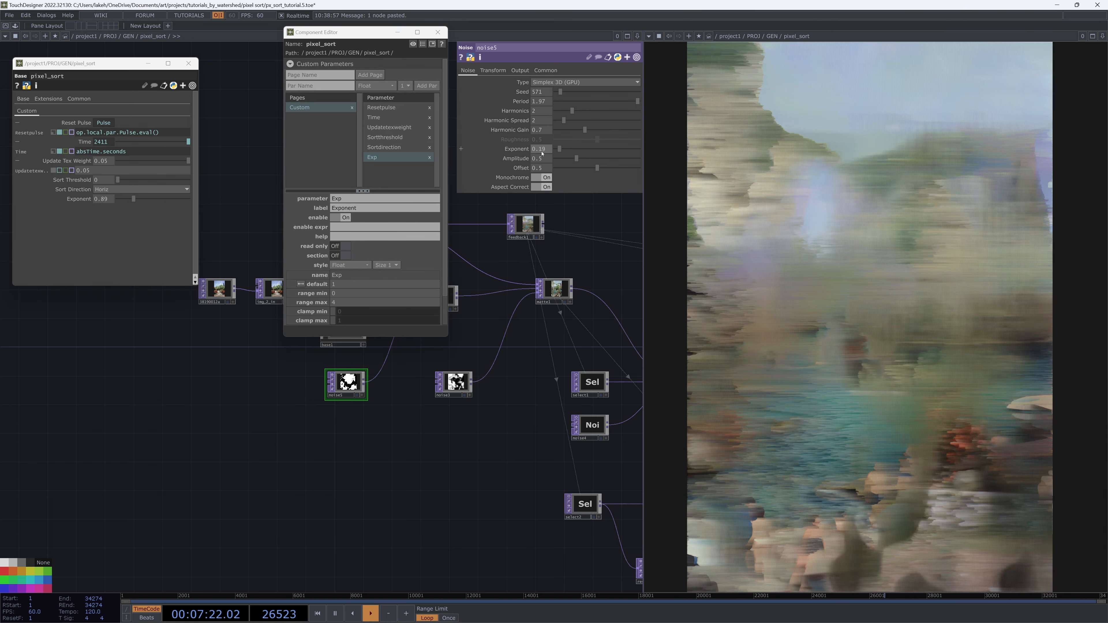
pyautogui.click(521, 150)
pyautogui.click(503, 158)
pyautogui.moveTo(370, 41); pyautogui.dragTo(157, 236)
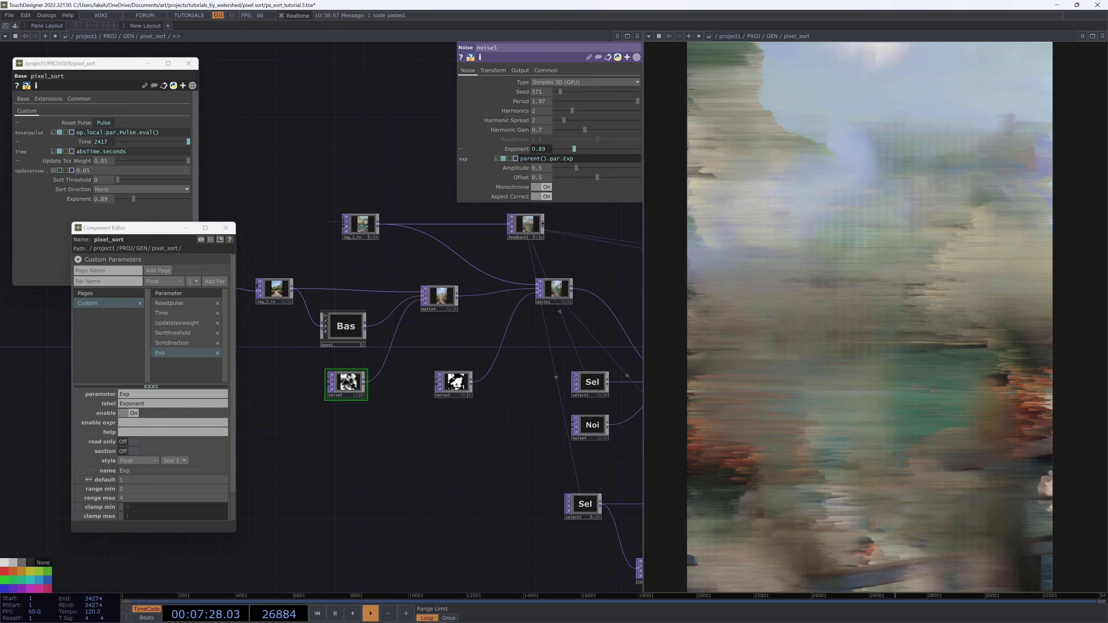
# Paste the Exponent parameter as a reference into noise3 and noise4 as well
pyautogui.click(454, 383)
pyautogui.hotkey('ctrl', 'v')
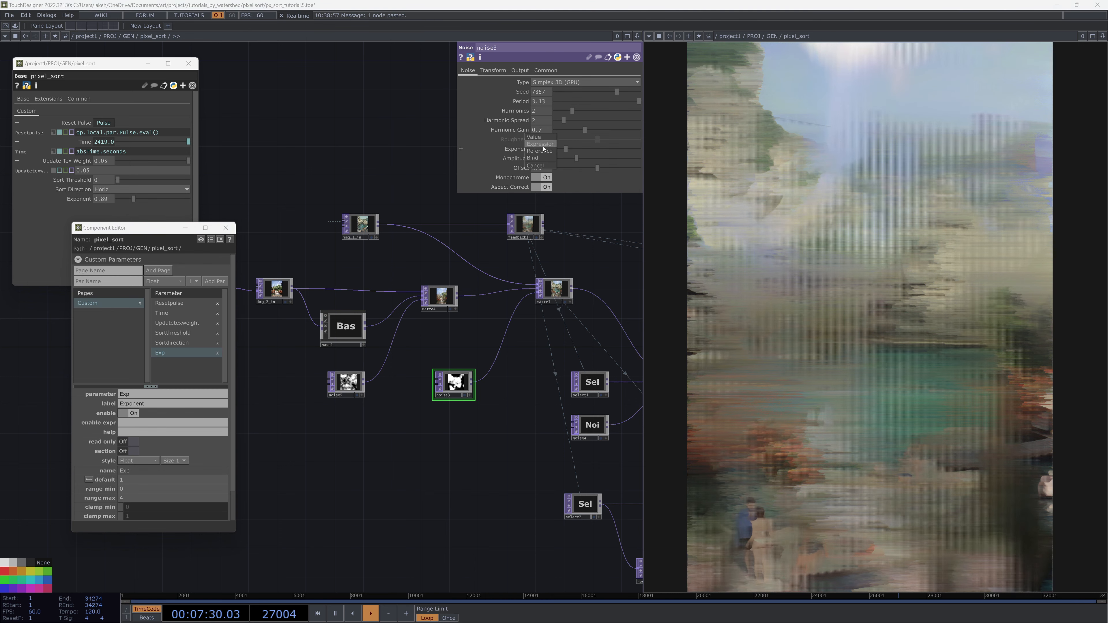
pyautogui.click(543, 151)
pyautogui.moveTo(559, 400); pyautogui.dragTo(311, 377)
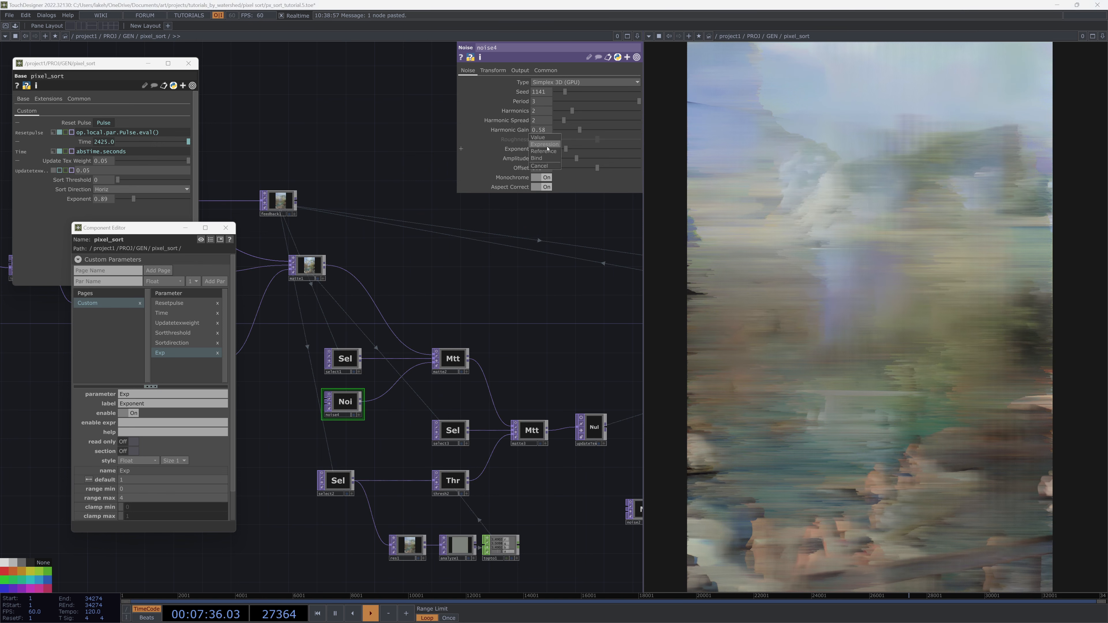
pyautogui.moveTo(438, 307); pyautogui.dragTo(570, 292)
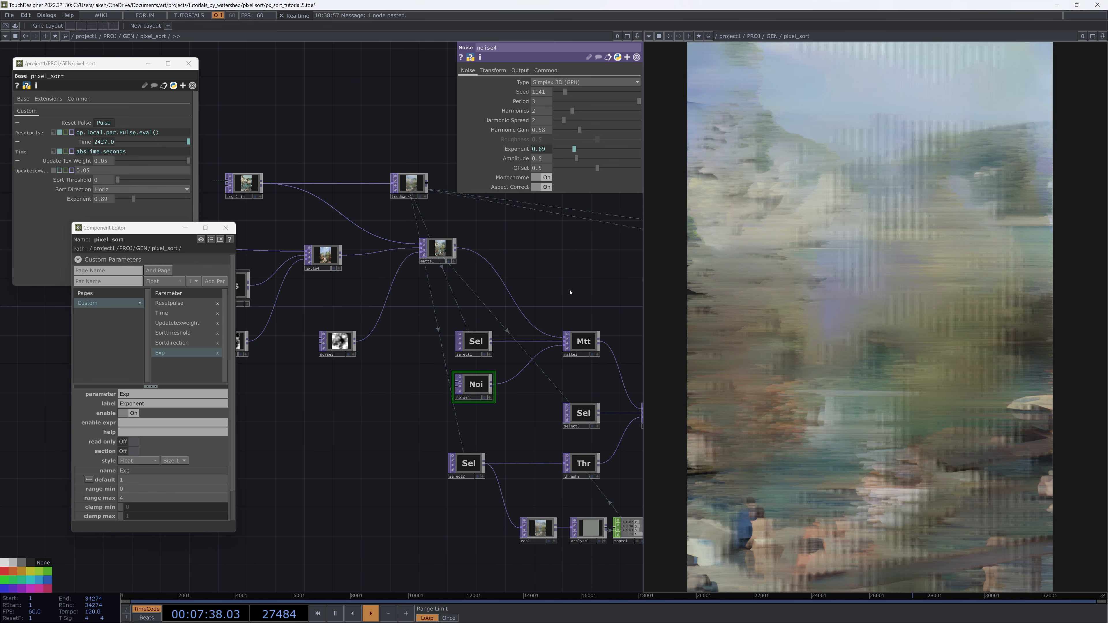
# Try several values on pixel_sort's new Exponent custom parameter
pyautogui.scroll(-2, 395, 496)
pyautogui.scroll(2, 393, 491)
pyautogui.moveTo(358, 489); pyautogui.dragTo(372, 424)
pyautogui.scroll(-6, 340, 480)
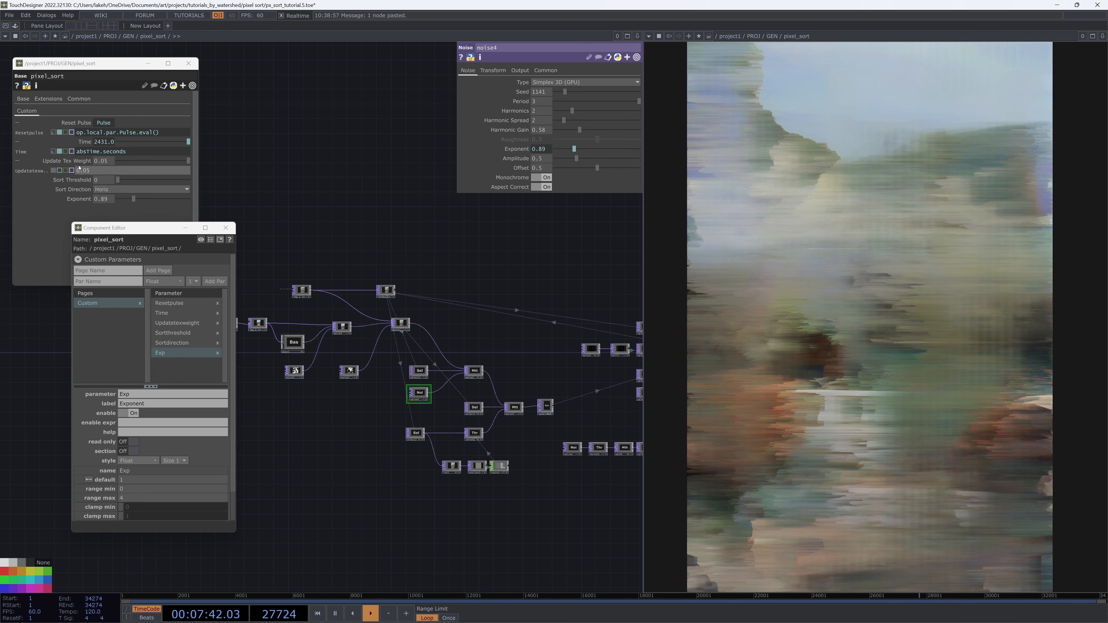
pyautogui.moveTo(134, 199); pyautogui.dragTo(211, 208)
pyautogui.moveTo(100, 202); pyautogui.dragTo(200, 214)
pyautogui.moveTo(130, 223); pyautogui.dragTo(0, 232)
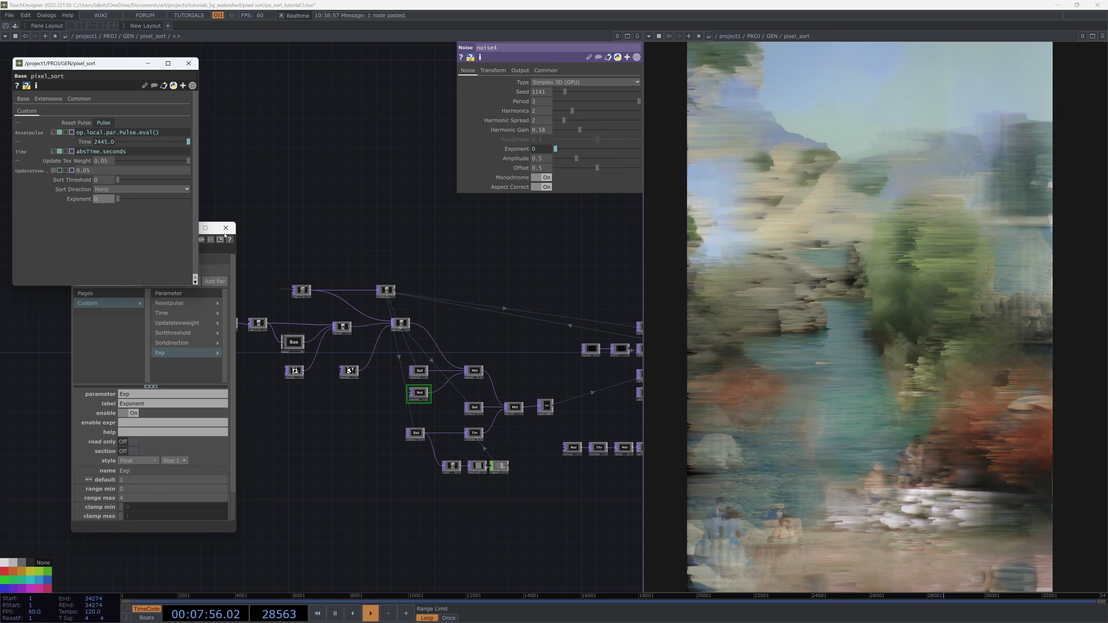
pyautogui.moveTo(117, 199); pyautogui.dragTo(127, 199)
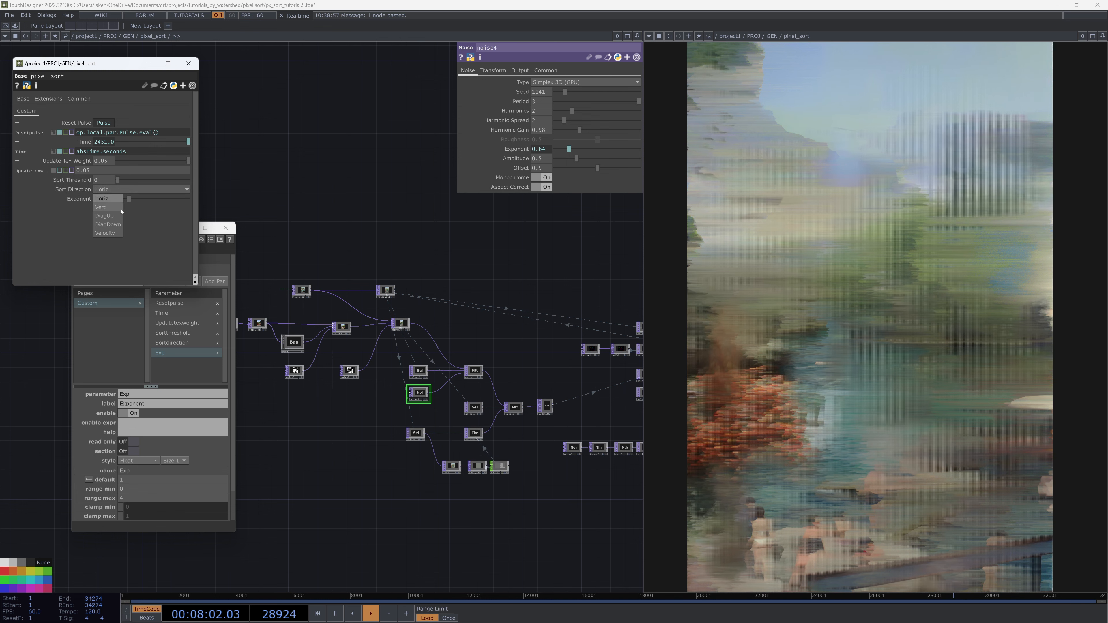
# Test Sort Direction and Sort Threshold settings on pixel_sort, then set its Exponent to about 0.66
pyautogui.click(116, 211)
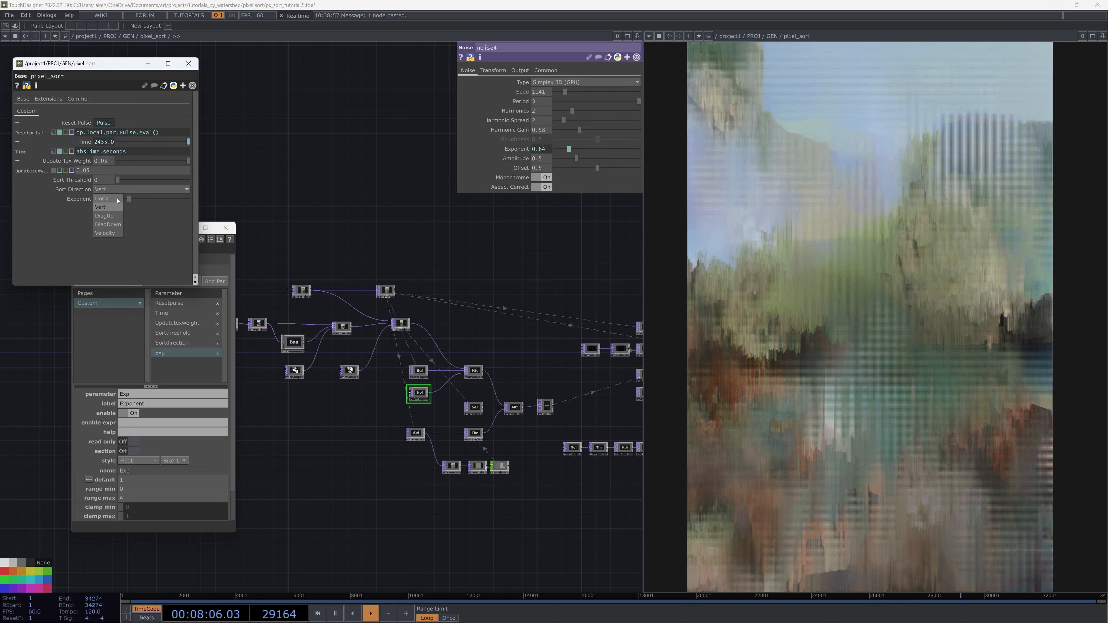
pyautogui.click(118, 200)
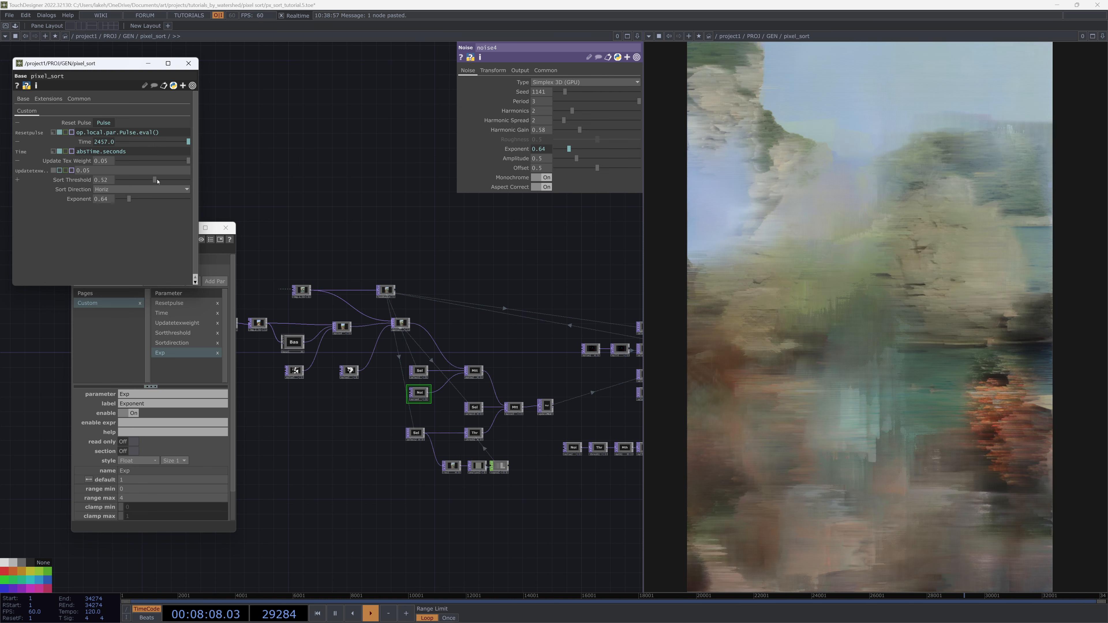
pyautogui.moveTo(118, 180); pyautogui.dragTo(169, 179)
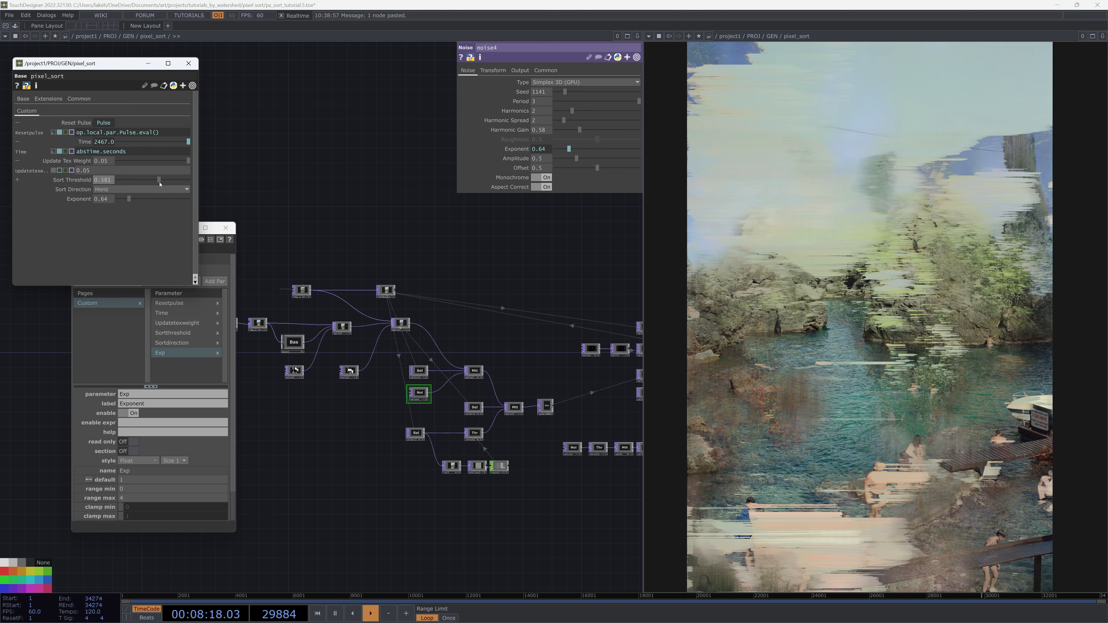
pyautogui.moveTo(167, 180); pyautogui.dragTo(119, 200)
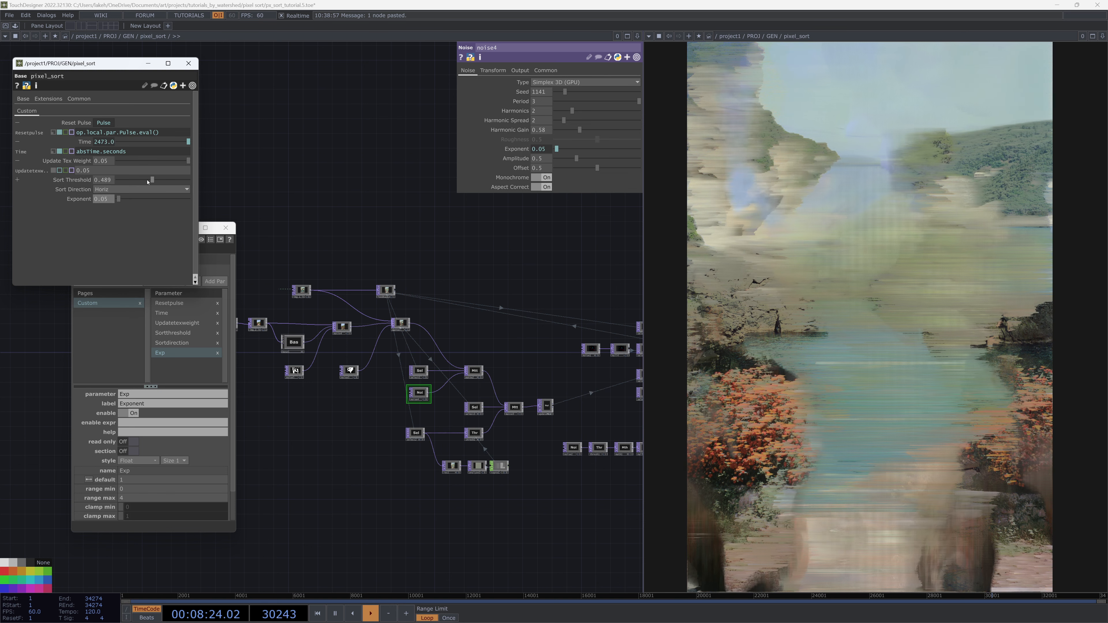
pyautogui.moveTo(152, 180)
pyautogui.mouseDown()
pyautogui.moveTo(116, 182)
pyautogui.moveTo(132, 201)
pyautogui.mouseUp()
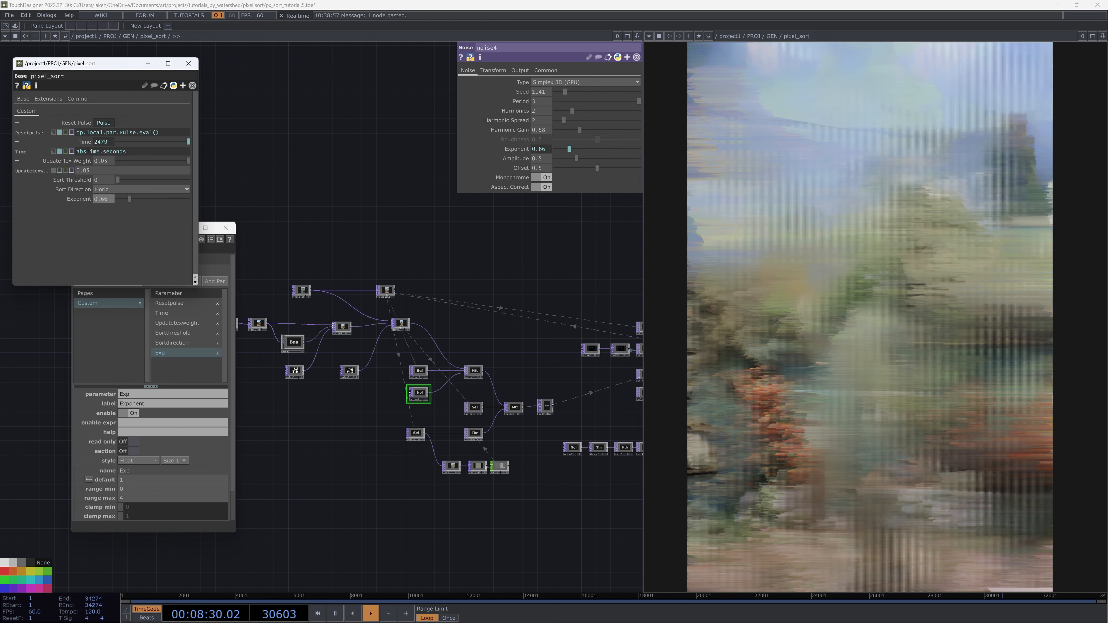
# Close the floating pixel_sort parameter window and the Component Editor
pyautogui.scroll(2, 562, 428)
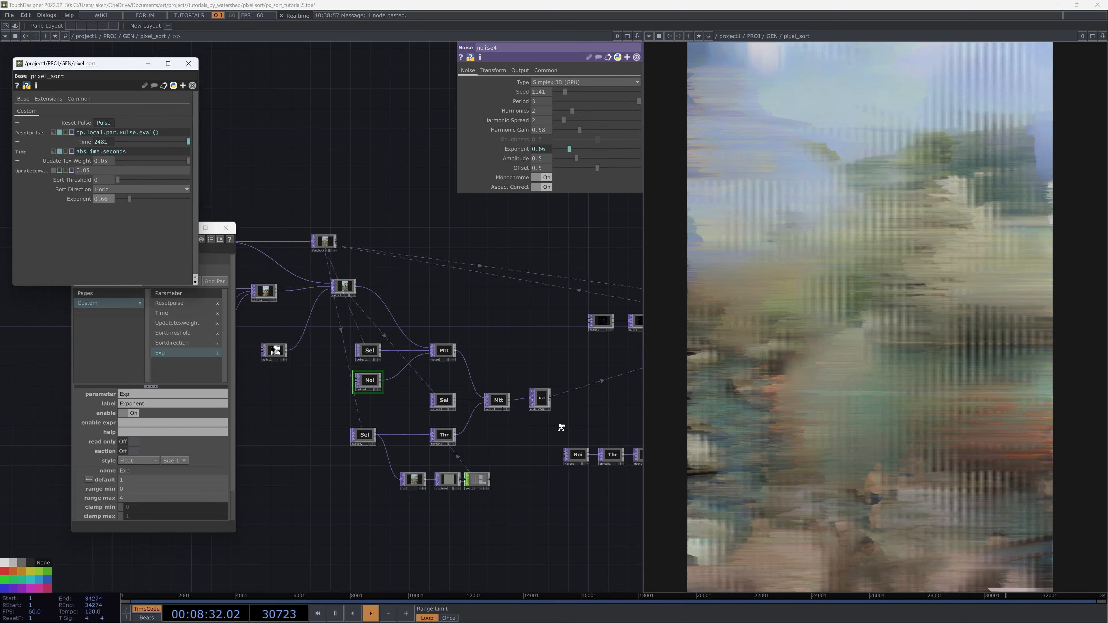
pyautogui.moveTo(561, 428); pyautogui.dragTo(373, 422)
pyautogui.scroll(2, 588, 381)
pyautogui.moveTo(588, 381); pyautogui.dragTo(544, 420)
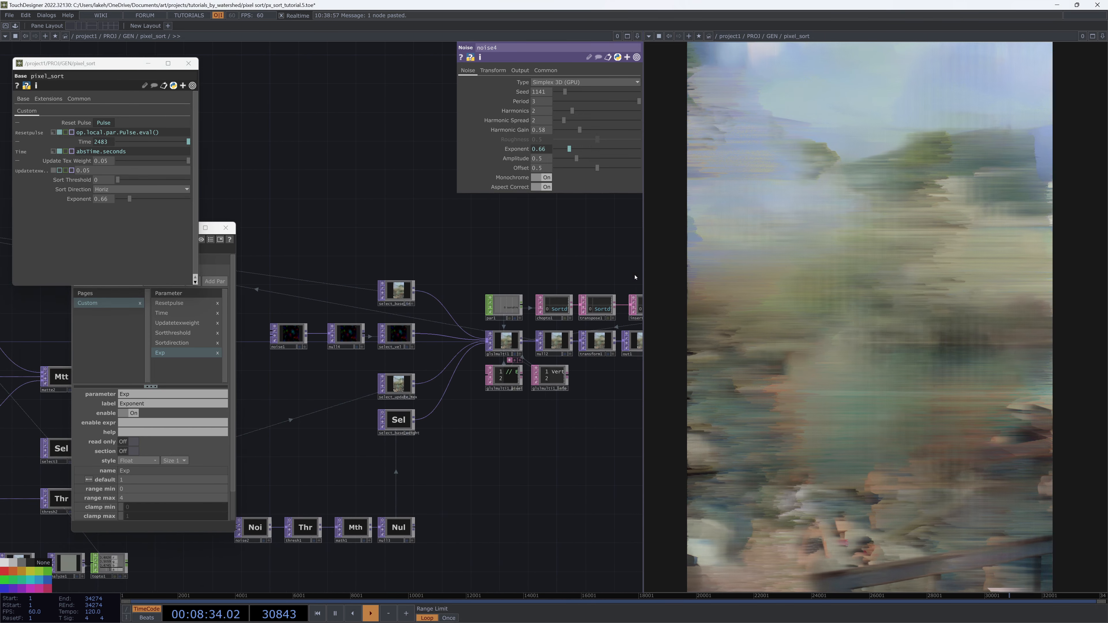
pyautogui.moveTo(635, 277); pyautogui.dragTo(633, 279)
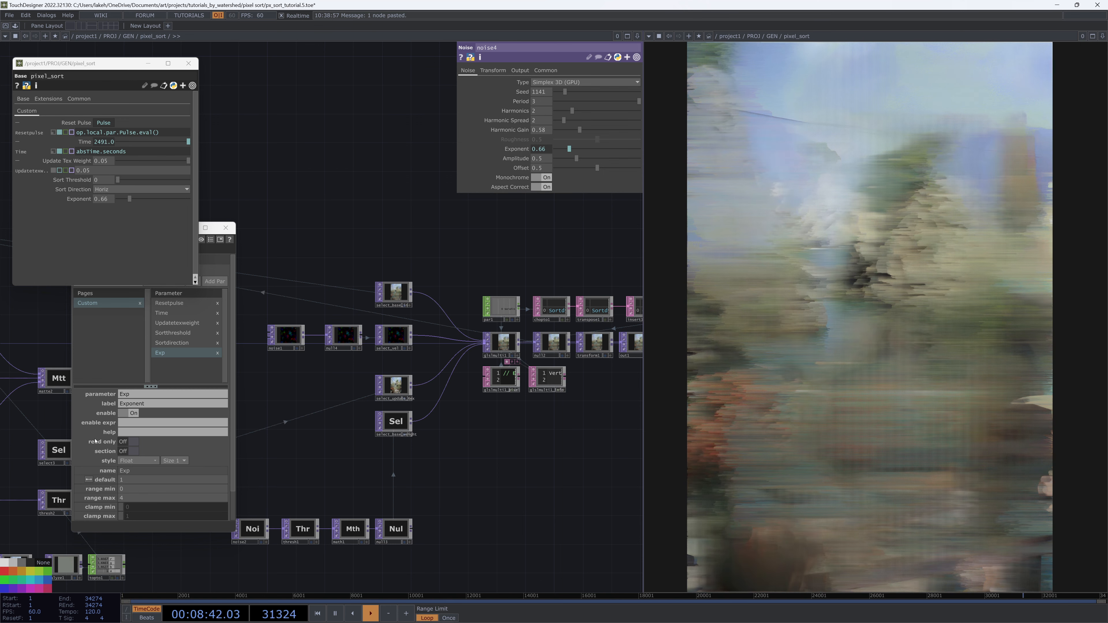
pyautogui.click(188, 64)
pyautogui.click(225, 227)
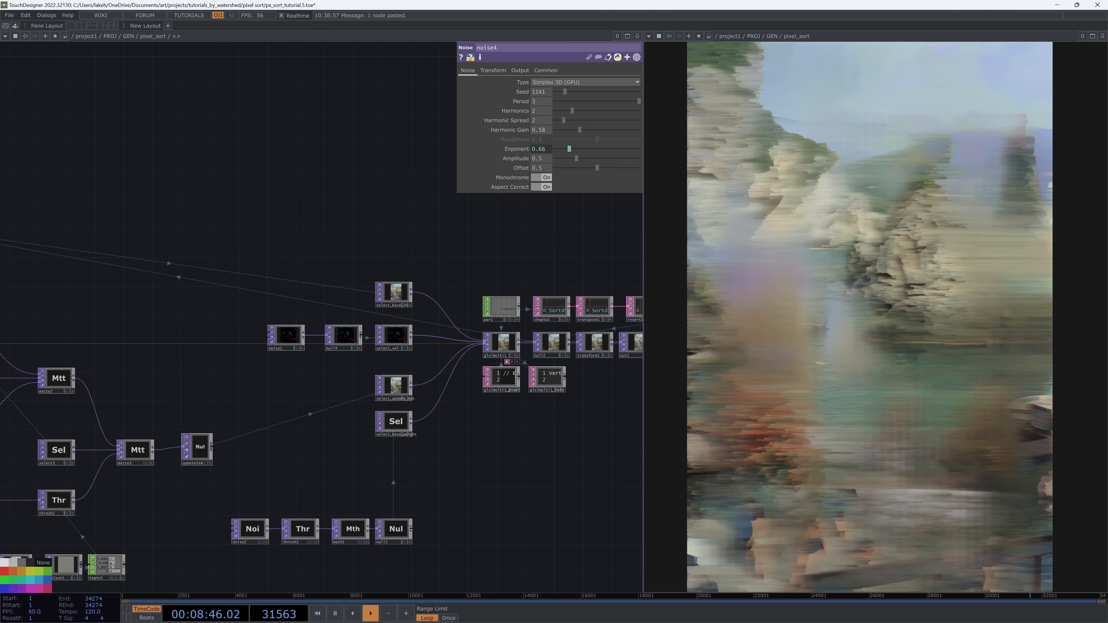
# Switch to the code editor, multiply the texel size by 20 on the texel line of the pixel shader, and save
pyautogui.hotkey('alt', 'Tab')
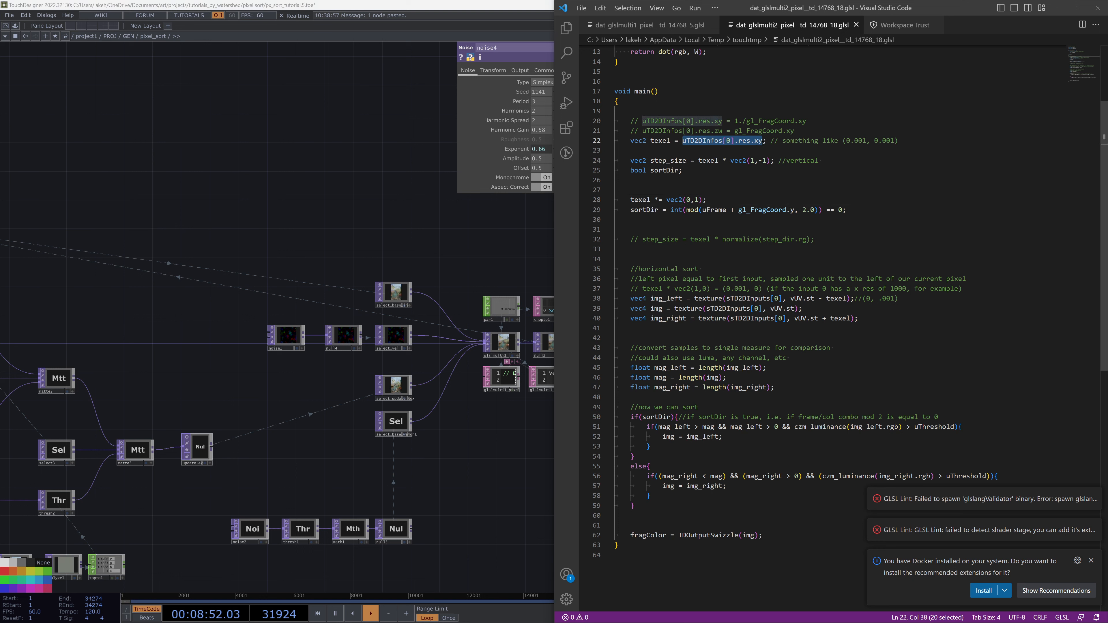
pyautogui.moveTo(814, 120); pyautogui.dragTo(769, 112)
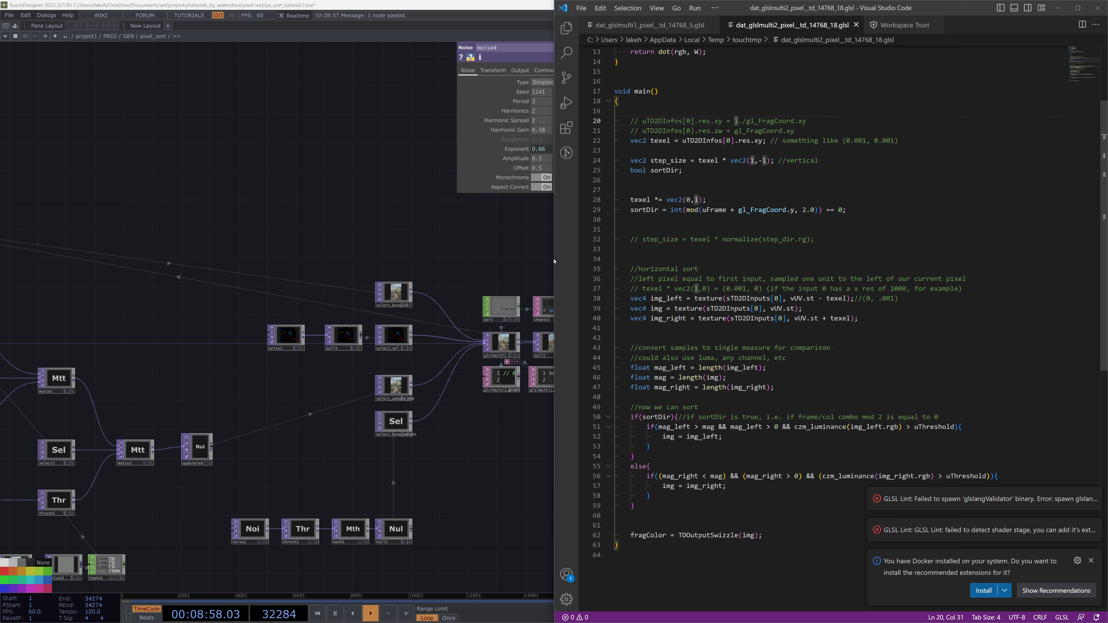
pyautogui.click(503, 233)
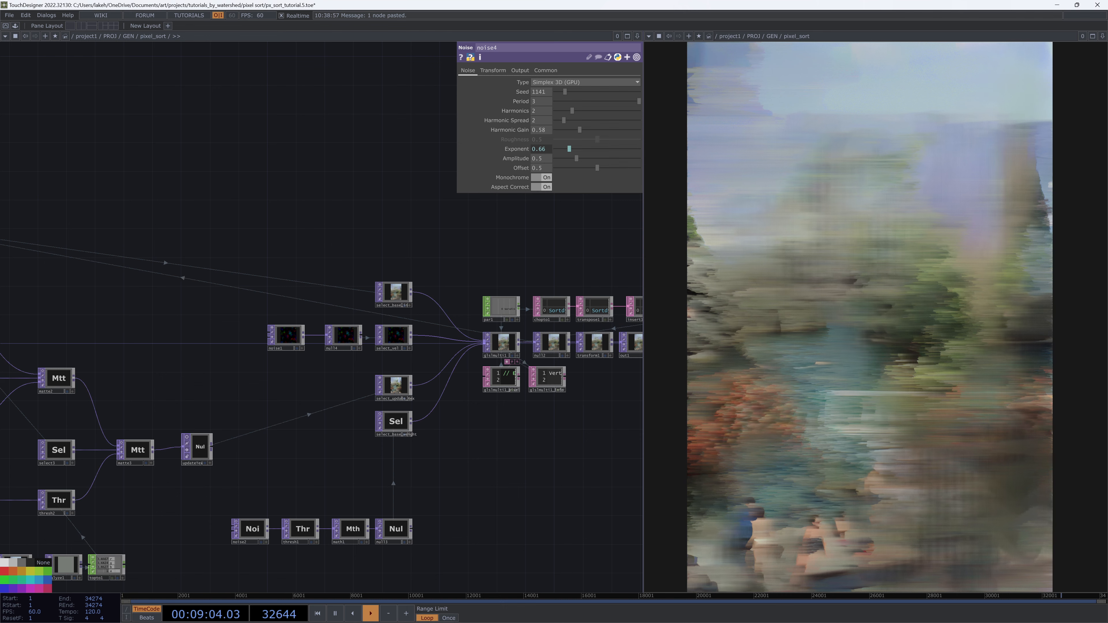
pyautogui.hotkey('alt', 'Tab')
pyautogui.moveTo(776, 10); pyautogui.dragTo(292, 32)
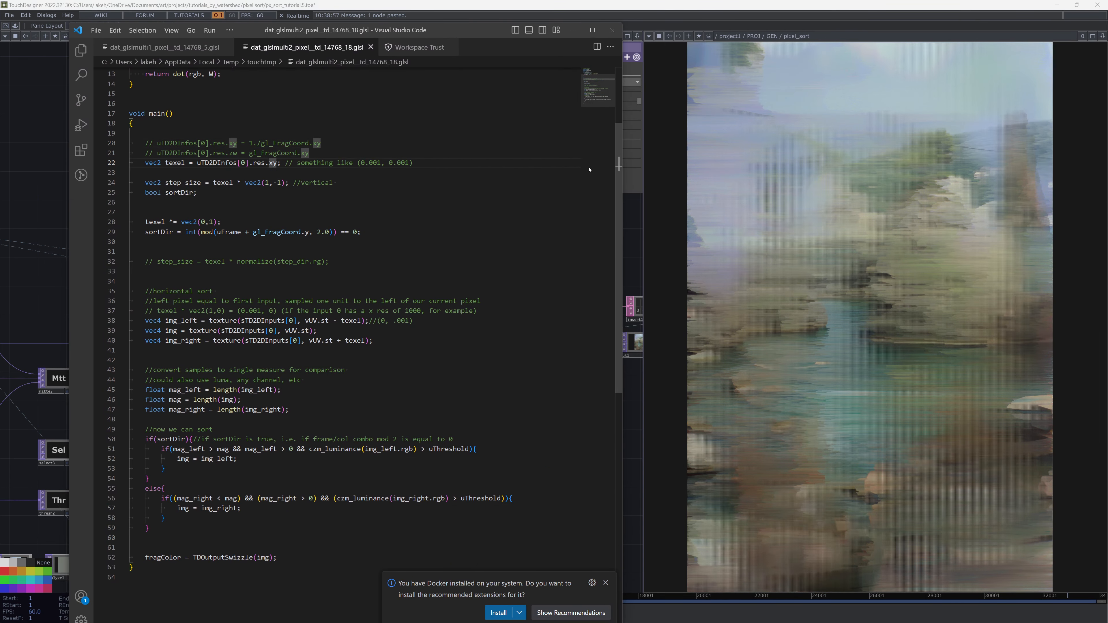
pyautogui.write('*20')
pyautogui.hotkey('ctrl', 's')
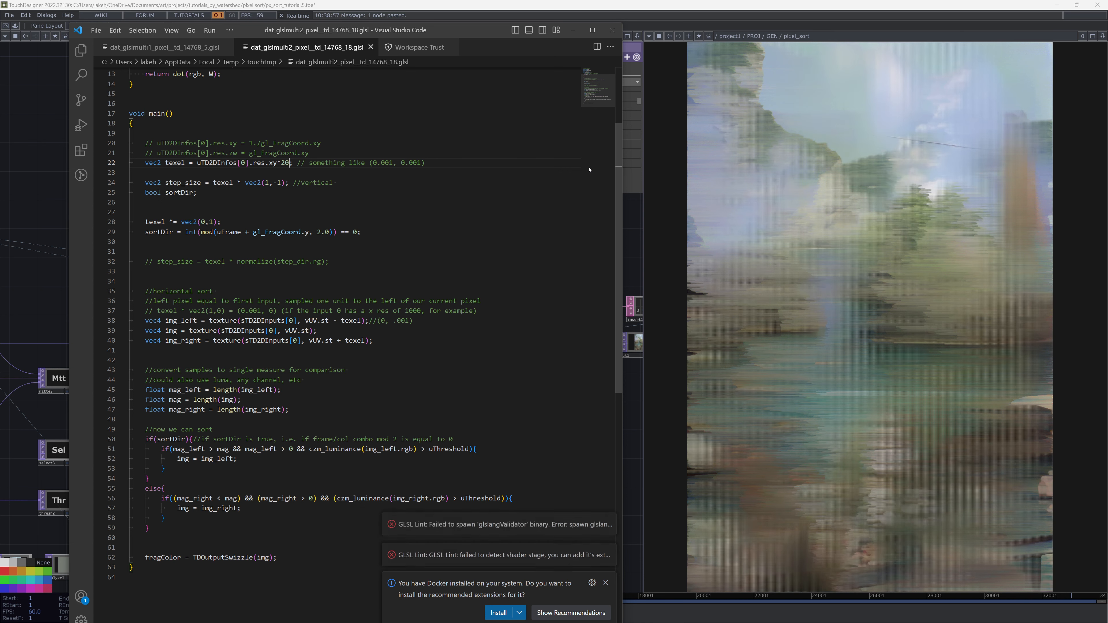
# Remove the *20 texel scaling from the shader and close the external code editor
pyautogui.scroll(-5, 587, 178)
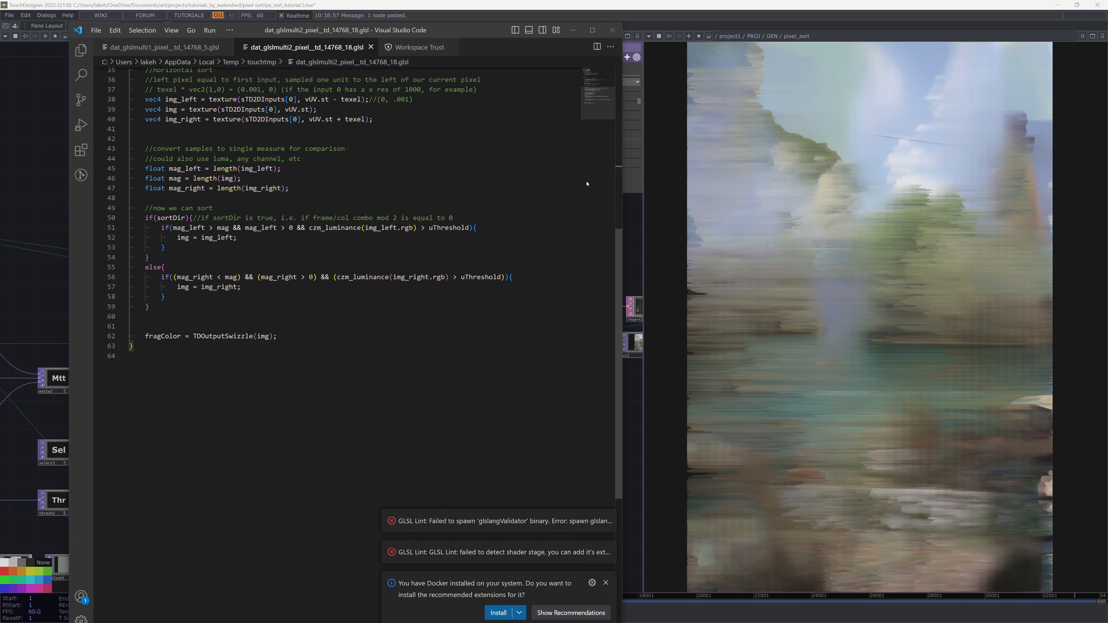
pyautogui.scroll(8, 586, 183)
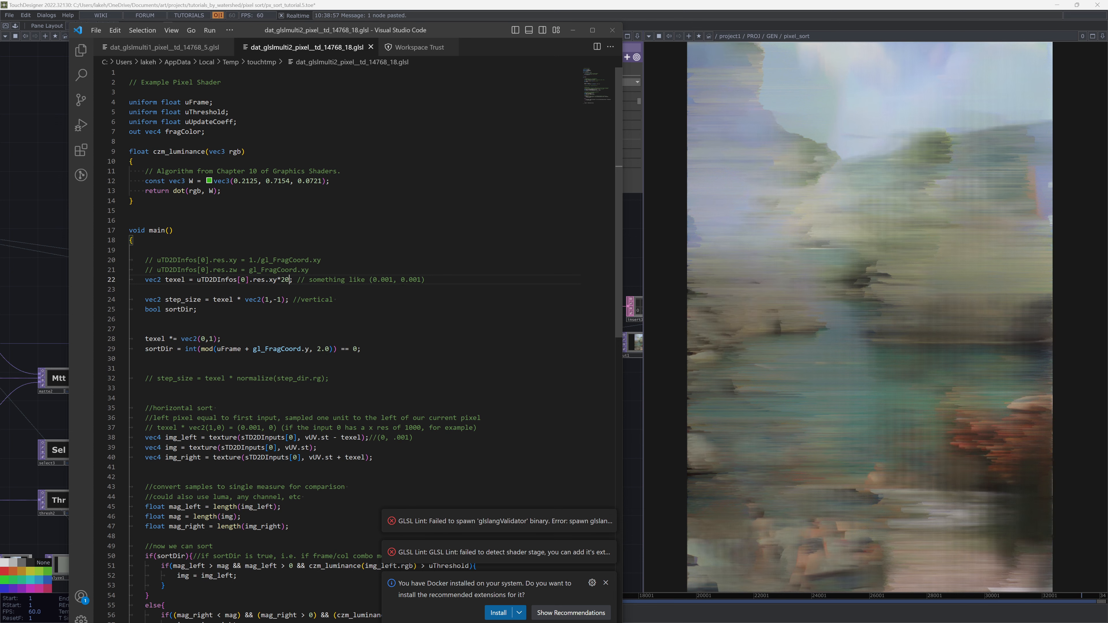
pyautogui.press('BackSpace')
pyautogui.press('BackSpace')
pyautogui.press('BackSpace')
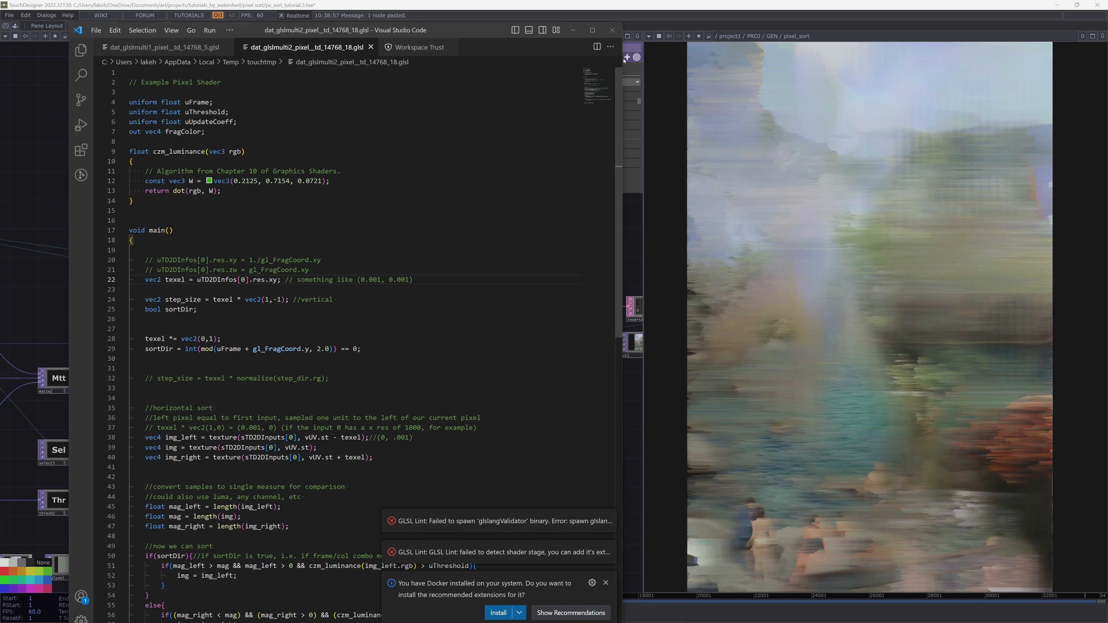
pyautogui.click(612, 30)
pyautogui.click(502, 376)
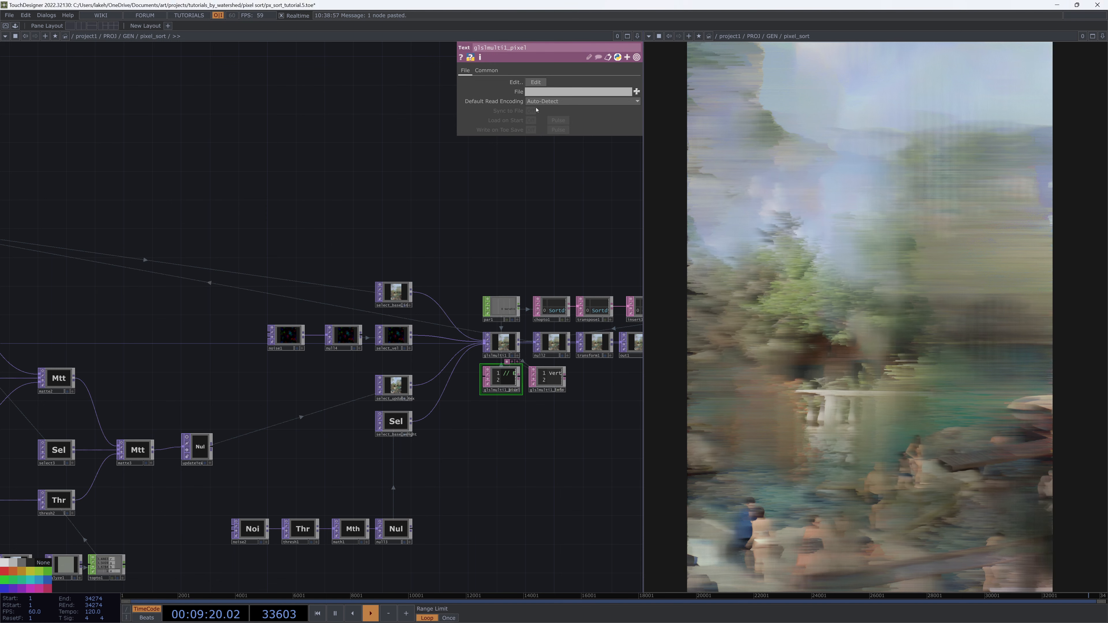
# Open the pixel shader in the external code editor and multiply the texel size by 20 on the texel line
pyautogui.click(537, 83)
pyautogui.click(499, 167)
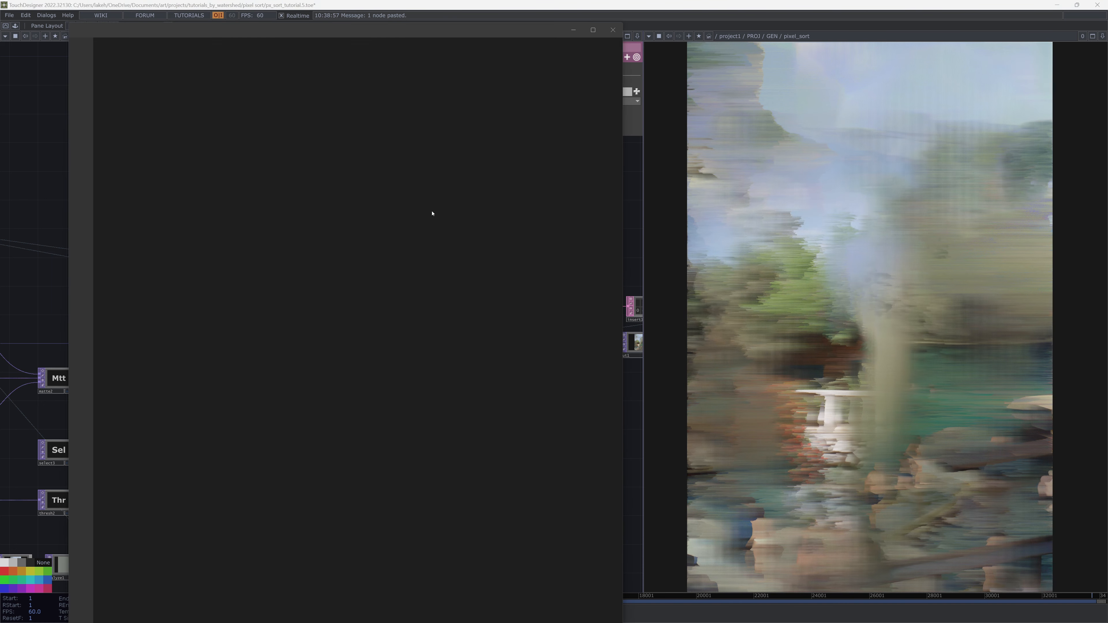
pyautogui.click(353, 42)
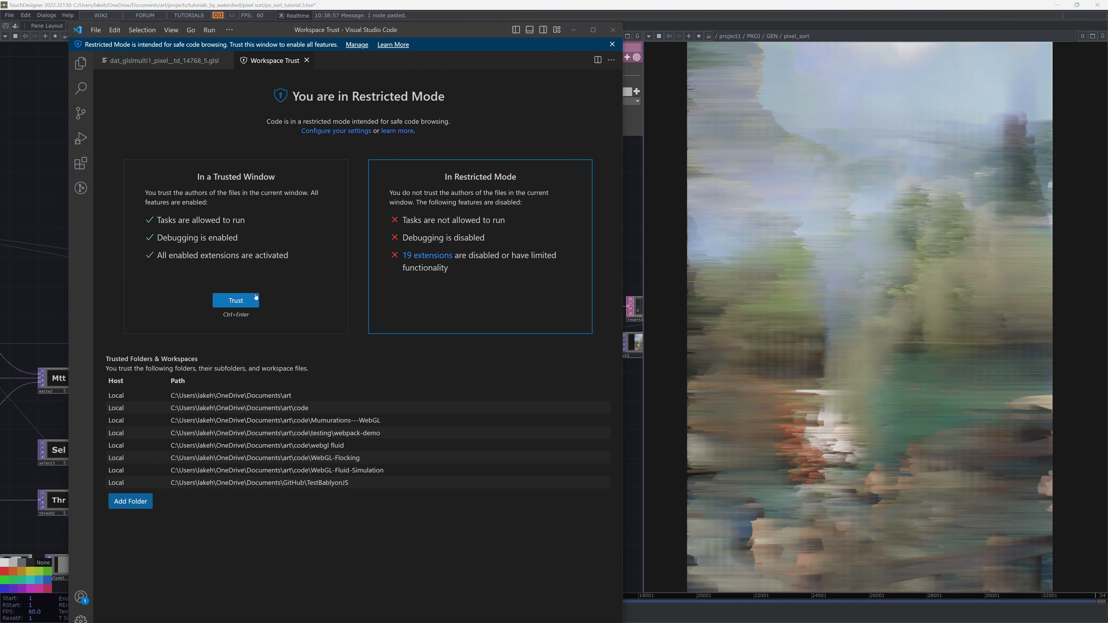
pyautogui.click(175, 48)
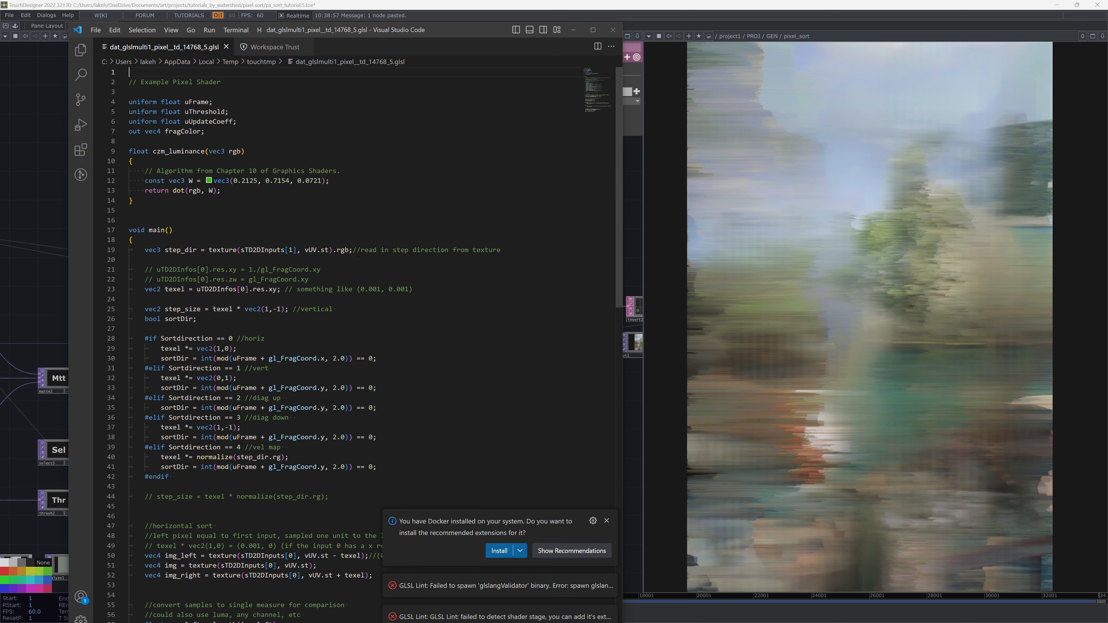
pyautogui.click(275, 289)
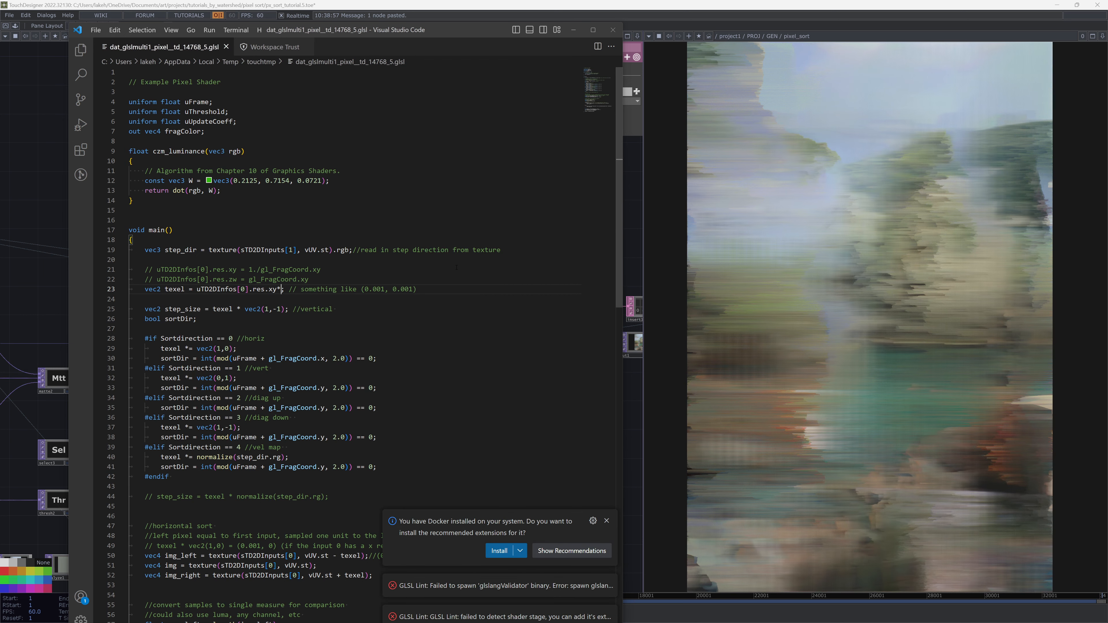
pyautogui.write('*20')
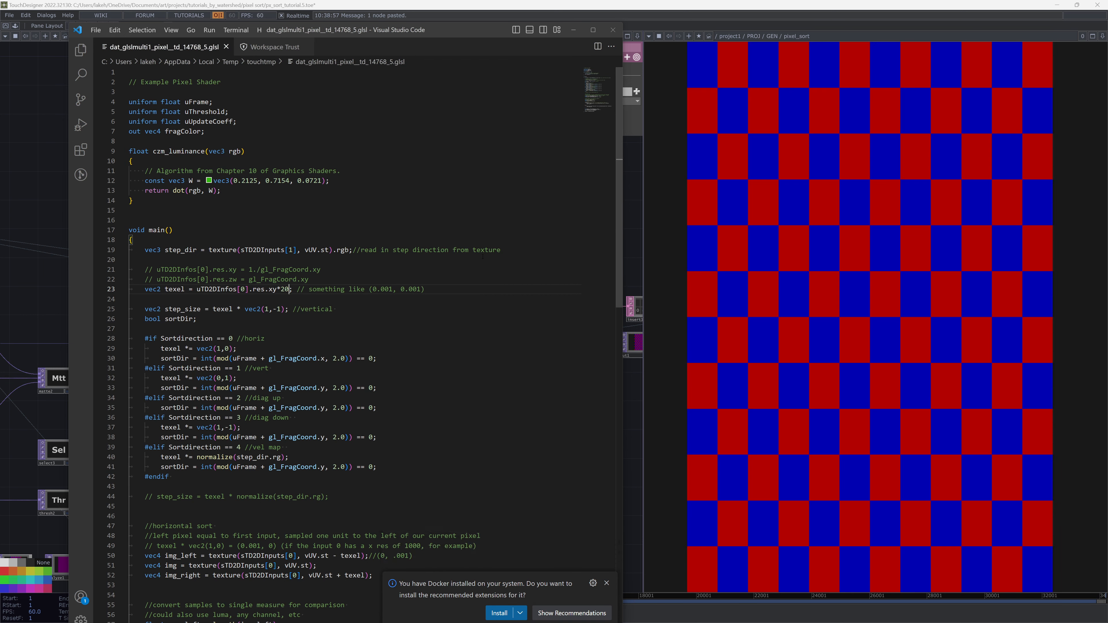
pyautogui.click(45, 217)
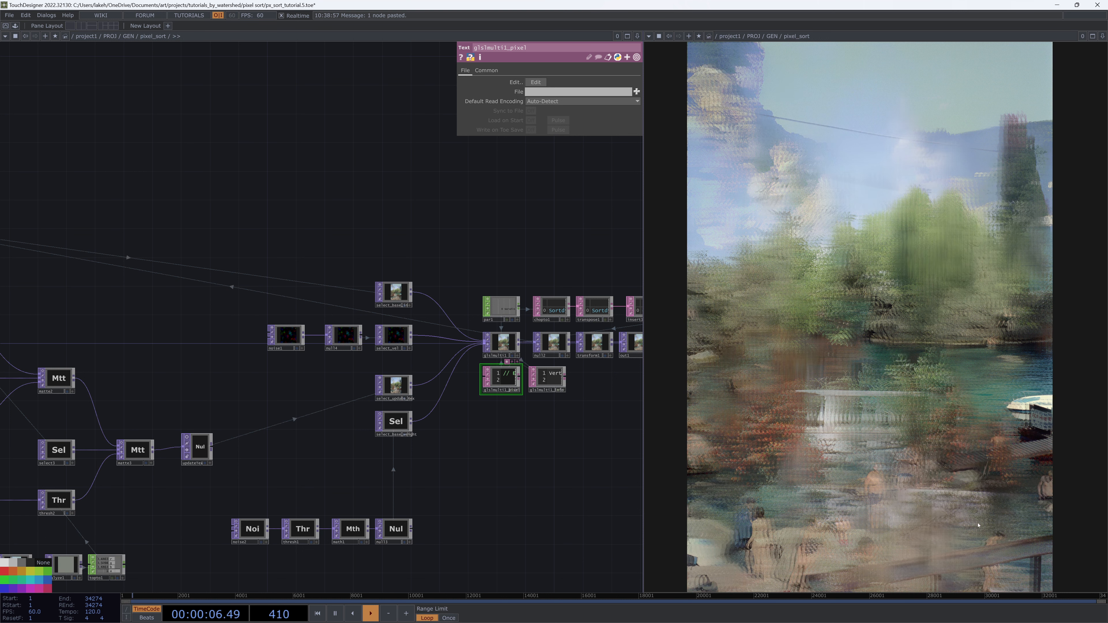
# Show the network background, close the viewer pane, and tile TouchDesigner and the code editor side by side
pyautogui.hotkey('alt', 'Tab')
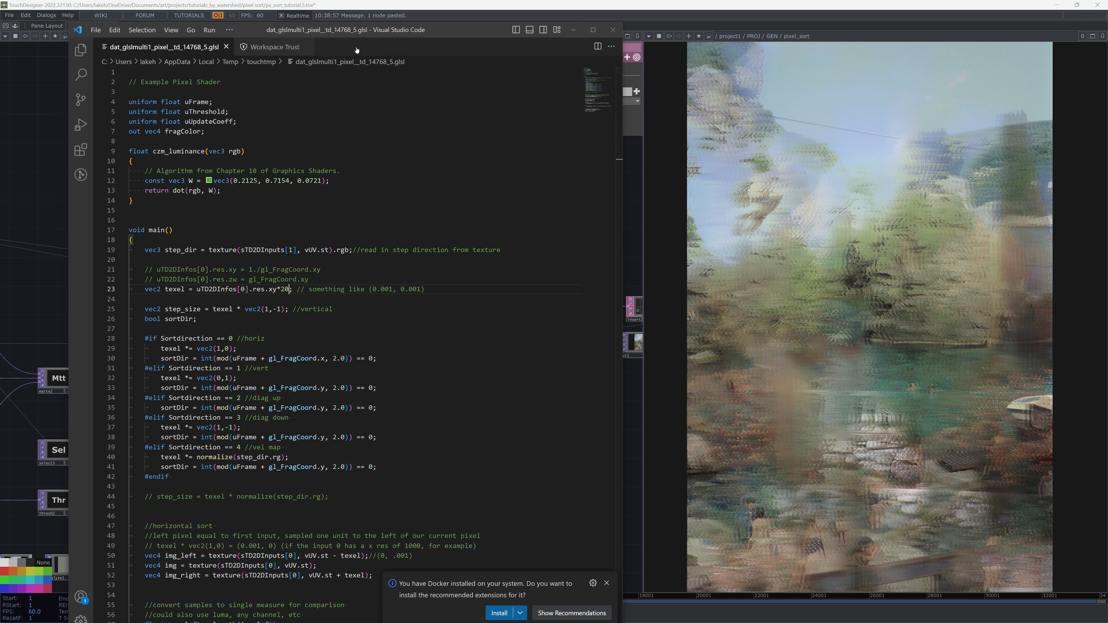
pyautogui.scroll(-11, 323, 268)
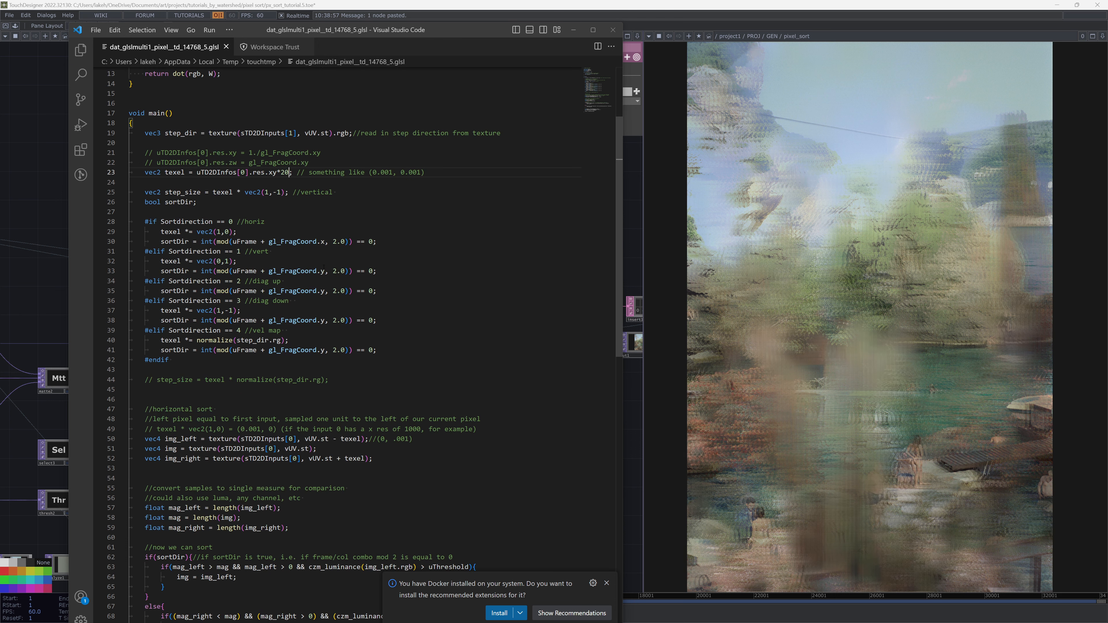
pyautogui.scroll(8, 323, 268)
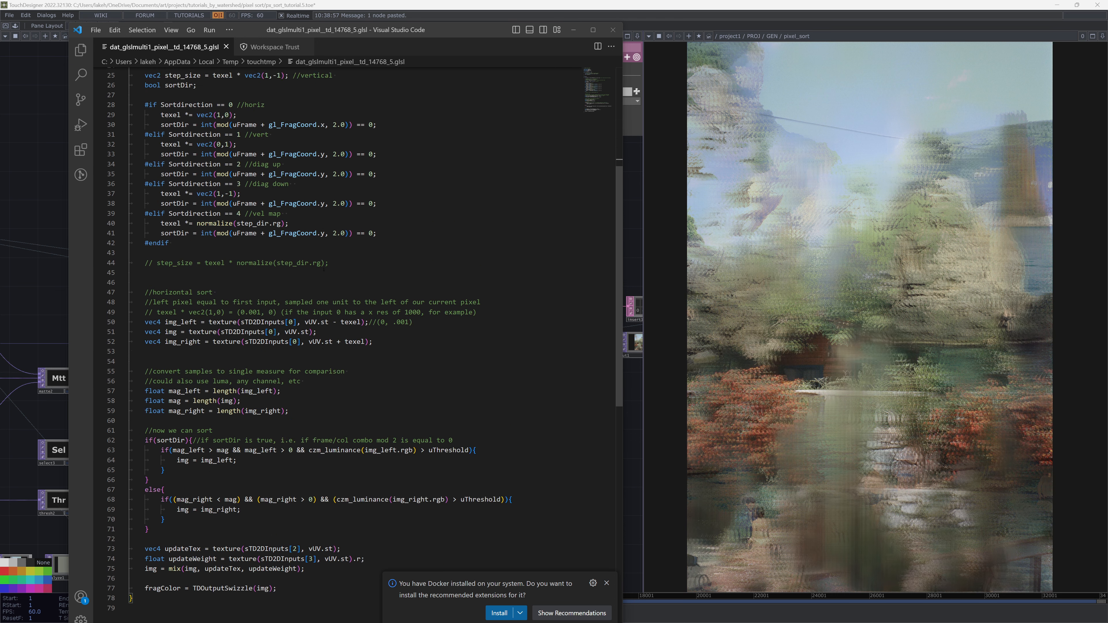
pyautogui.click(291, 182)
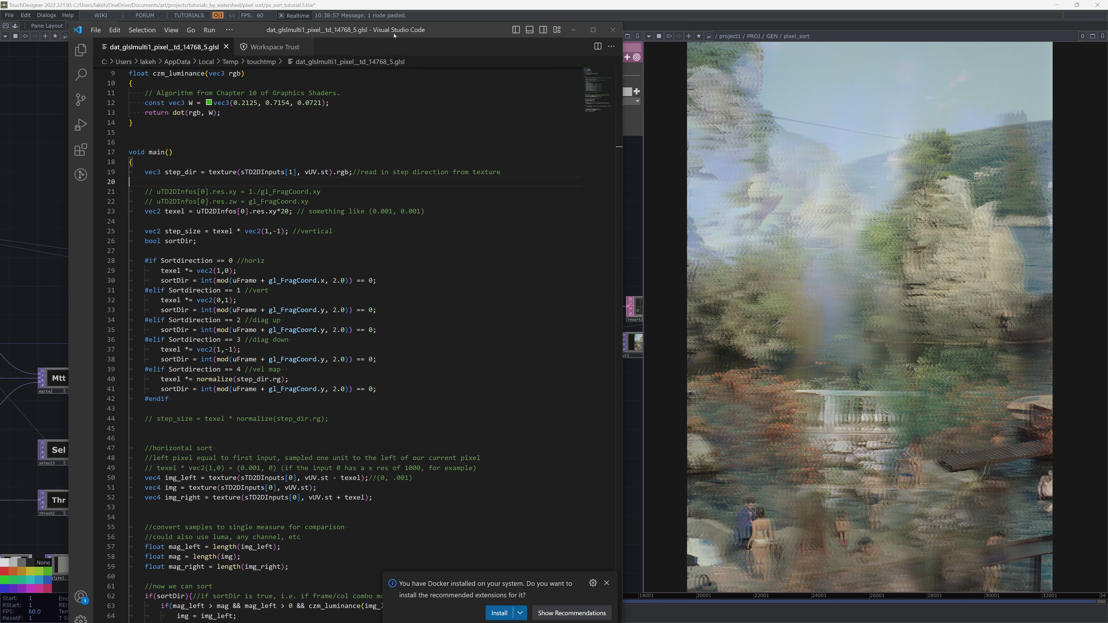
pyautogui.moveTo(391, 35); pyautogui.dragTo(768, 90)
pyautogui.press('d')
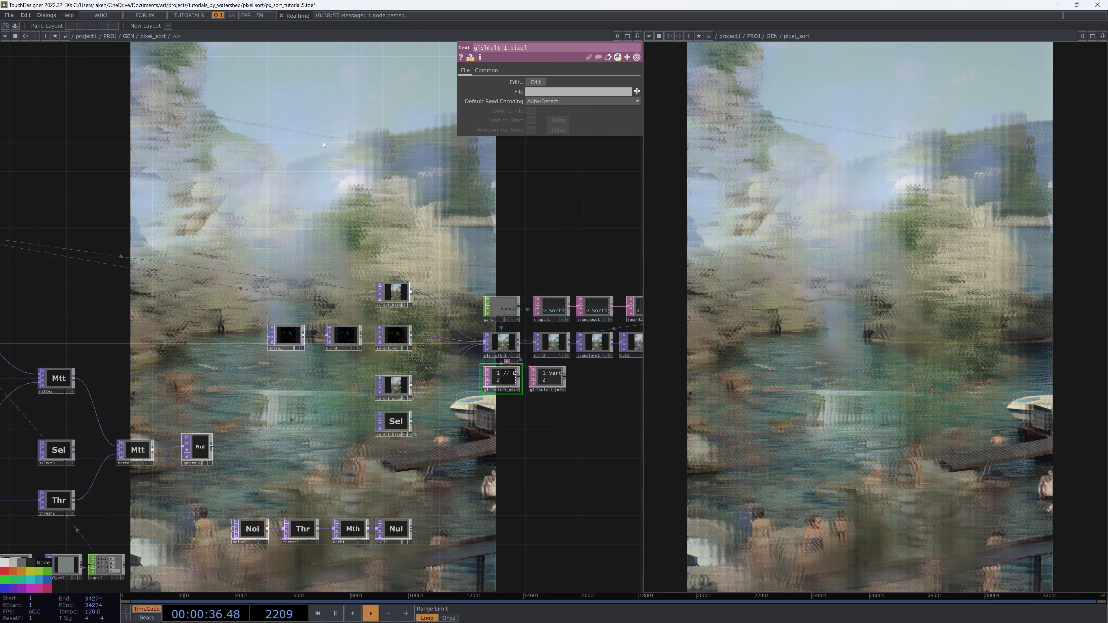
pyautogui.click(1102, 36)
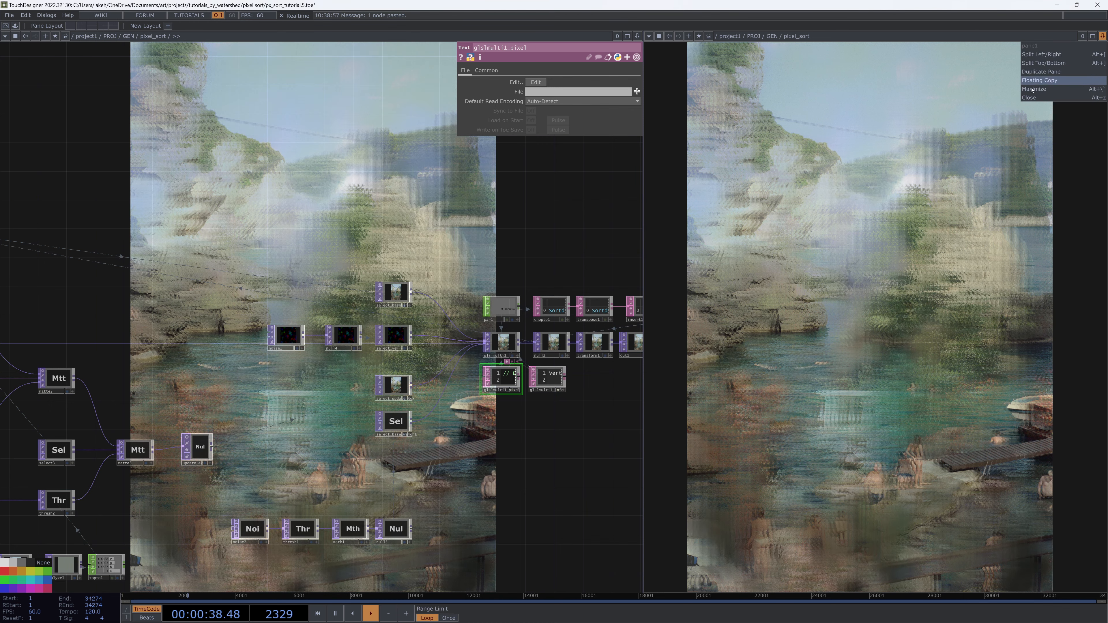
pyautogui.click(1059, 95)
pyautogui.press('super+Left')
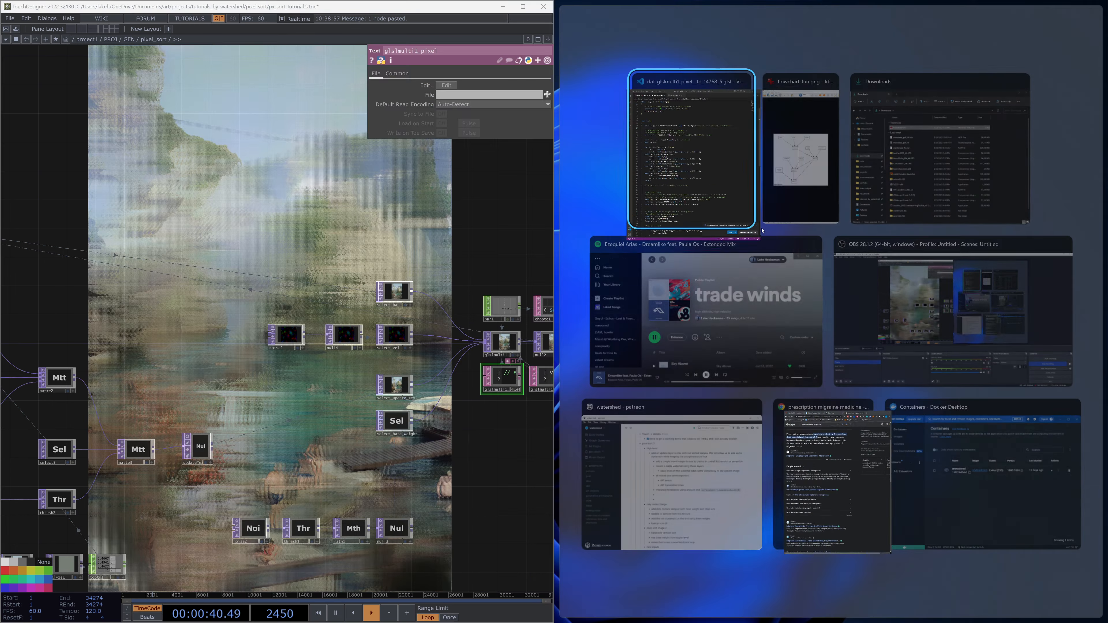
pyautogui.press('Return')
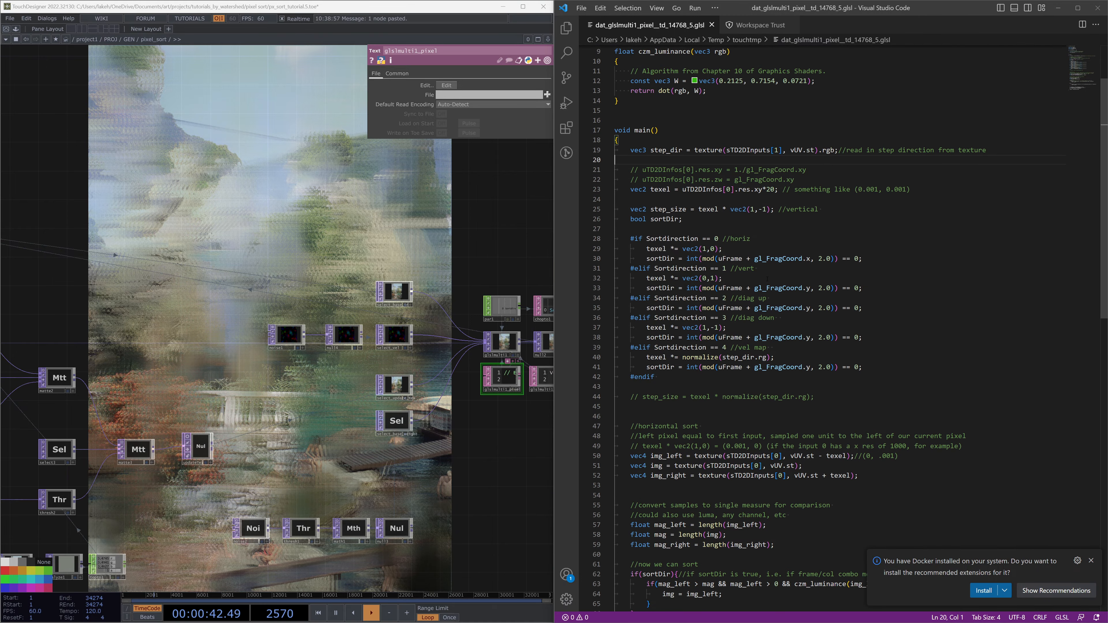
# Select the select_base_weight node and turn on its viewer in the network
pyautogui.moveTo(440, 495); pyautogui.dragTo(369, 427)
pyautogui.moveTo(186, 519); pyautogui.dragTo(255, 470, button='middle')
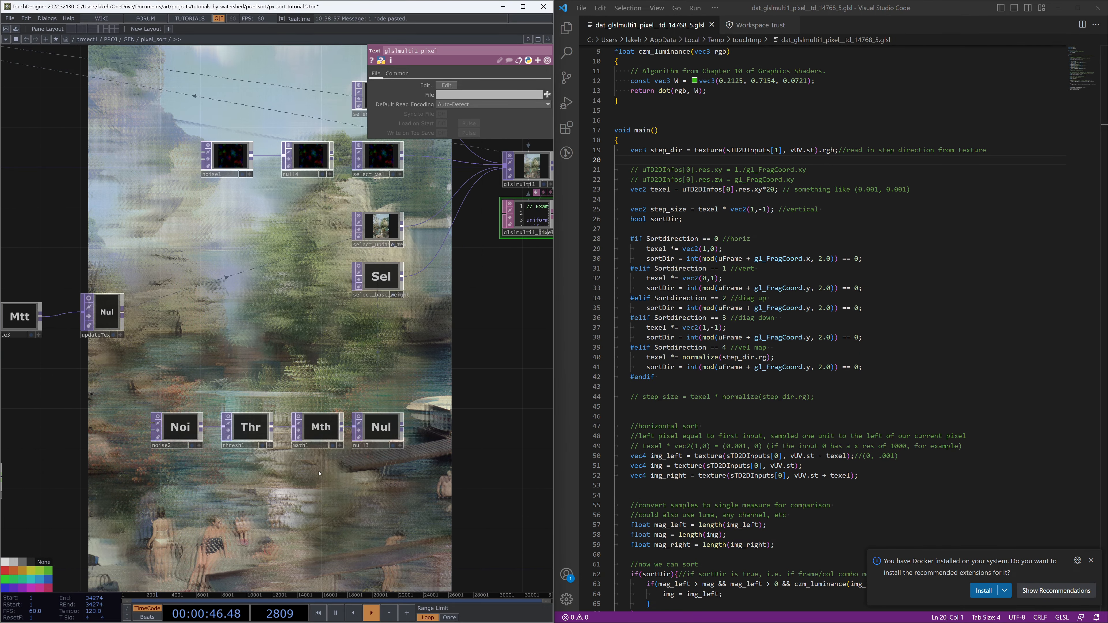
pyautogui.click(377, 276)
pyautogui.moveTo(464, 352); pyautogui.dragTo(353, 416)
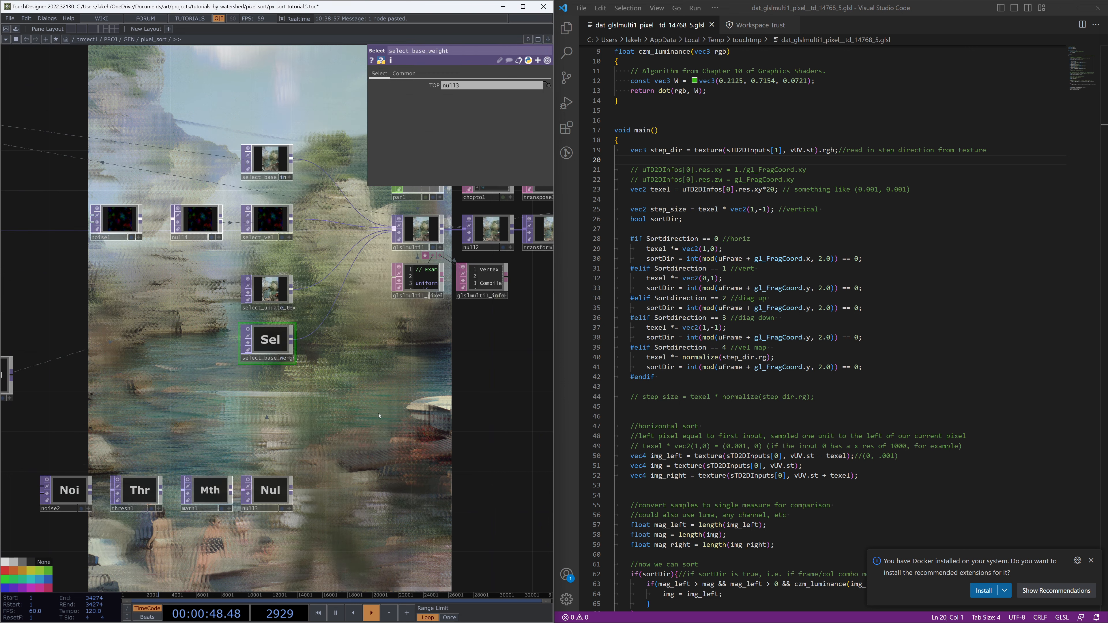
pyautogui.click(247, 332)
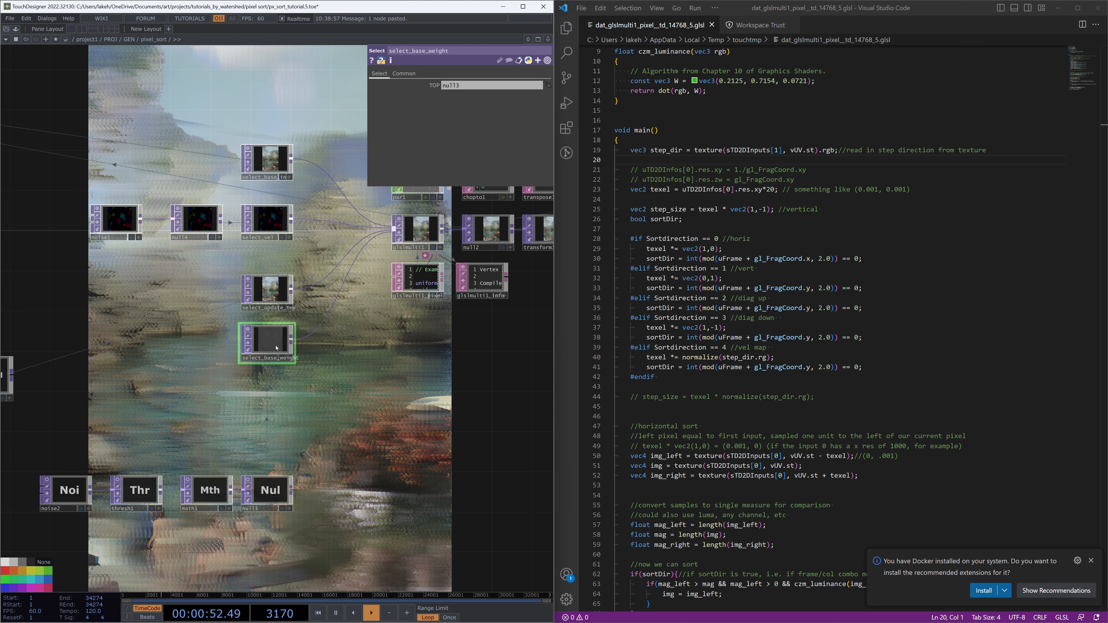
# Examine the shader's updateWeight mix lines alongside the select nodes feeding the GLSL operator
pyautogui.scroll(-15, 755, 348)
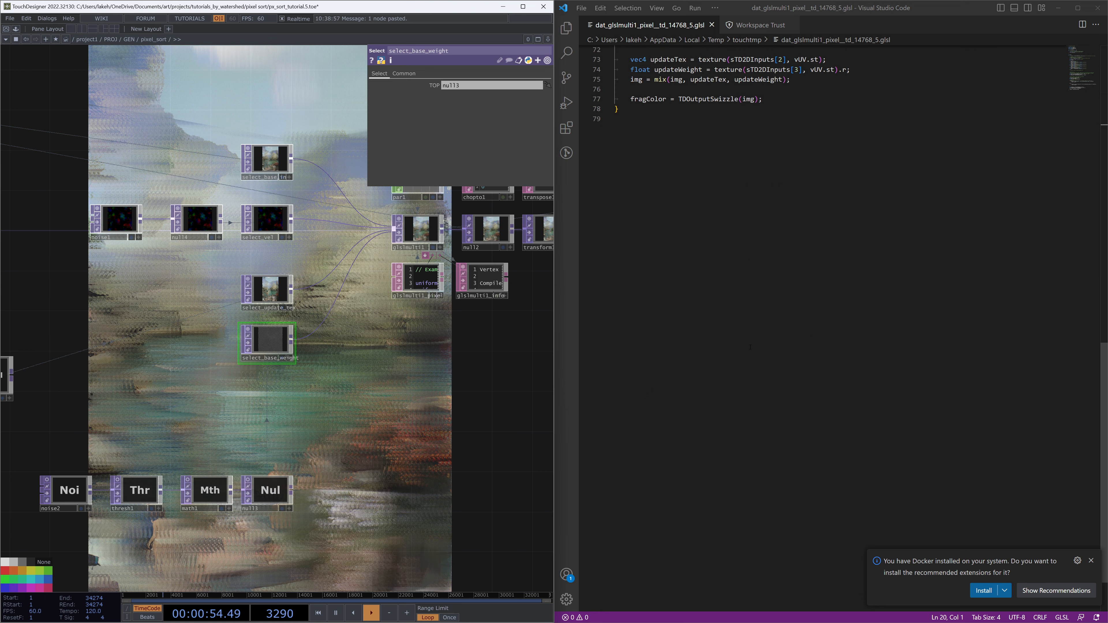
pyautogui.scroll(6, 755, 347)
pyautogui.click(670, 303)
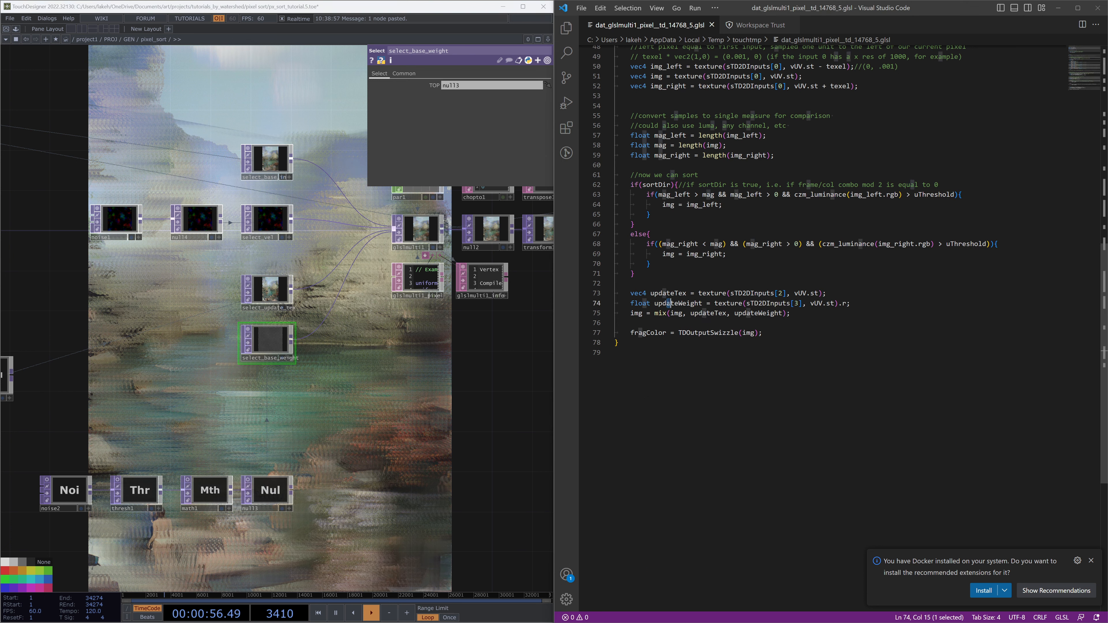
pyautogui.moveTo(287, 472); pyautogui.dragTo(335, 499)
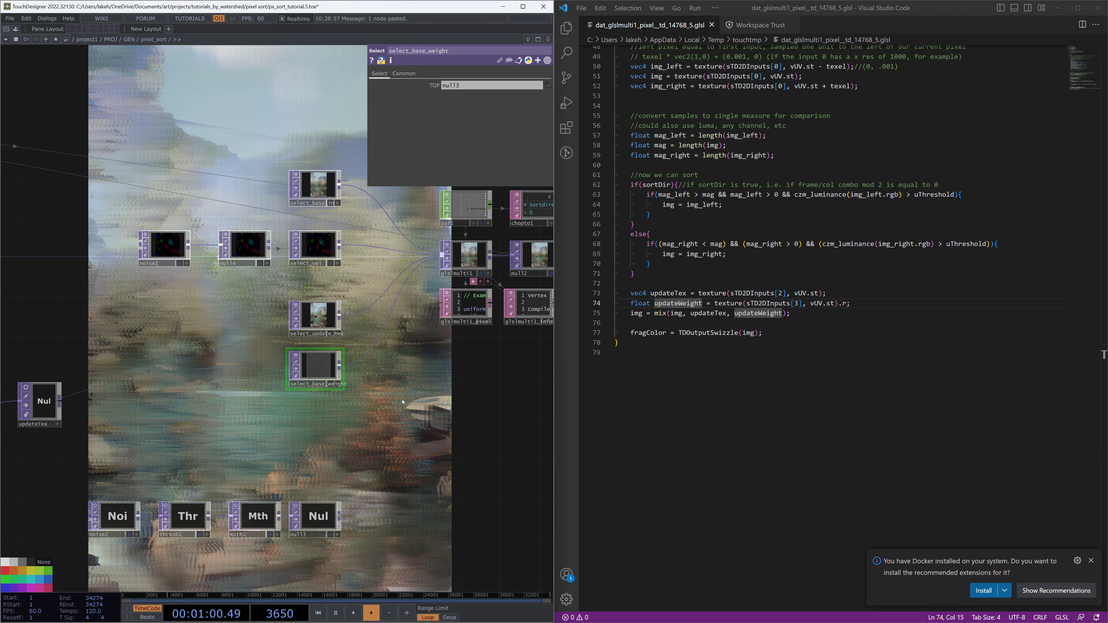
pyautogui.moveTo(396, 415); pyautogui.dragTo(398, 353)
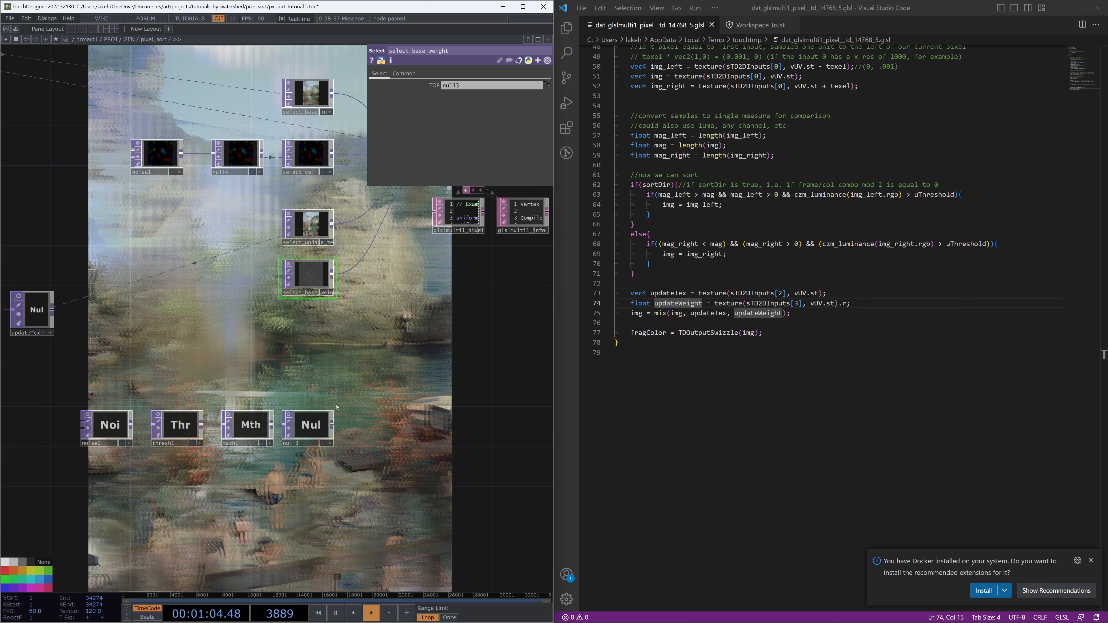
pyautogui.moveTo(301, 307); pyautogui.dragTo(330, 271)
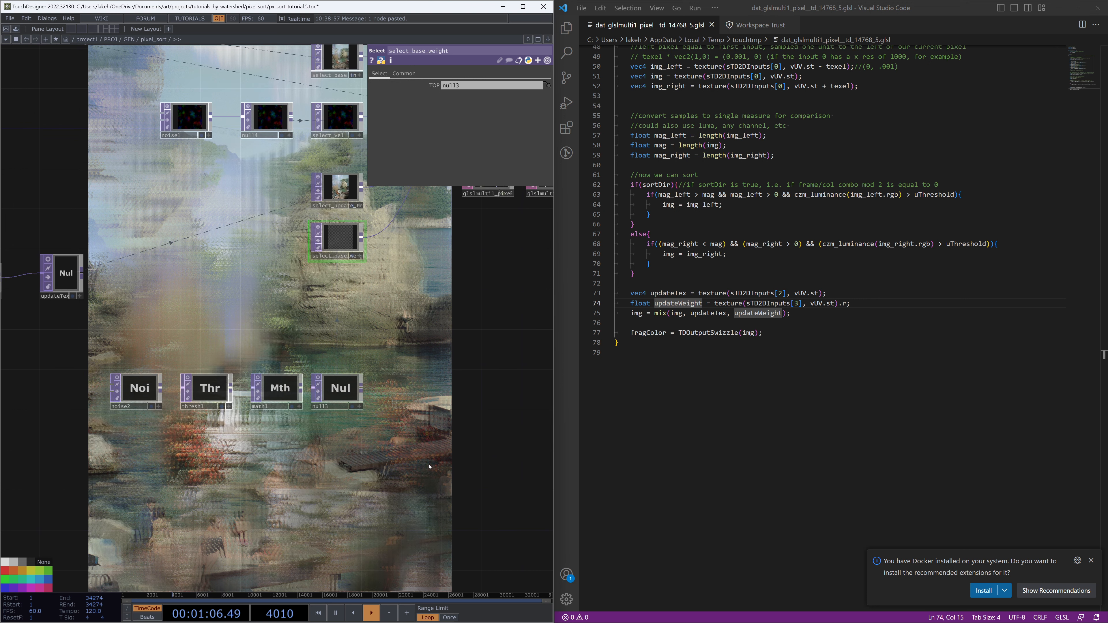
pyautogui.scroll(5, 828, 305)
pyautogui.scroll(9, 828, 306)
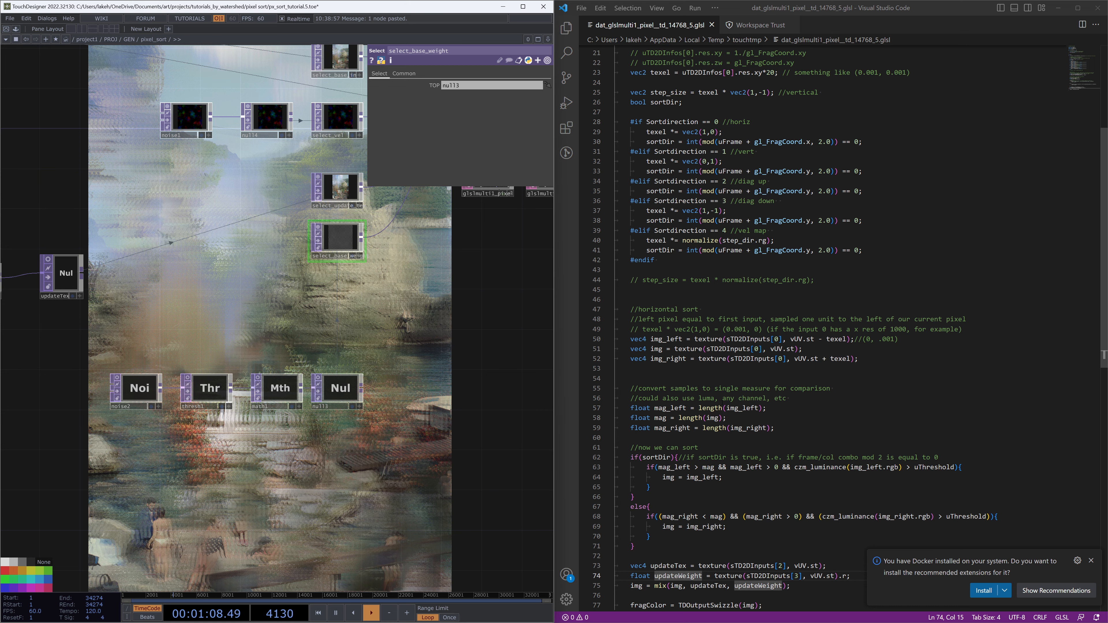
pyautogui.scroll(2, 720, 353)
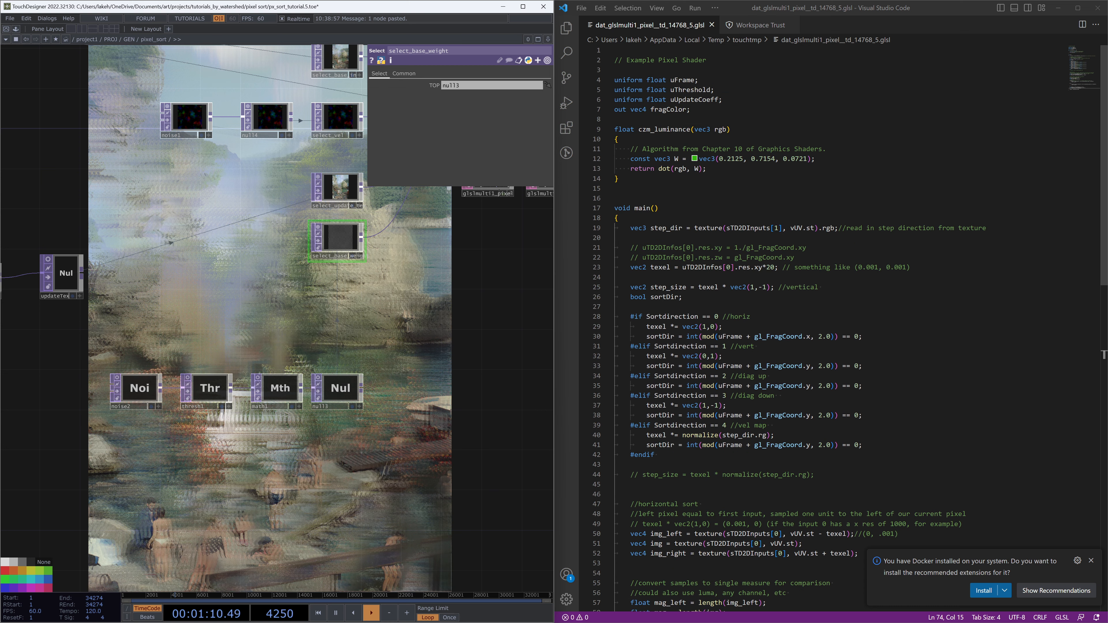
pyautogui.scroll(3, 478, 329)
pyautogui.scroll(-6, 477, 325)
pyautogui.moveTo(398, 201); pyautogui.dragTo(371, 260)
pyautogui.scroll(6, 358, 259)
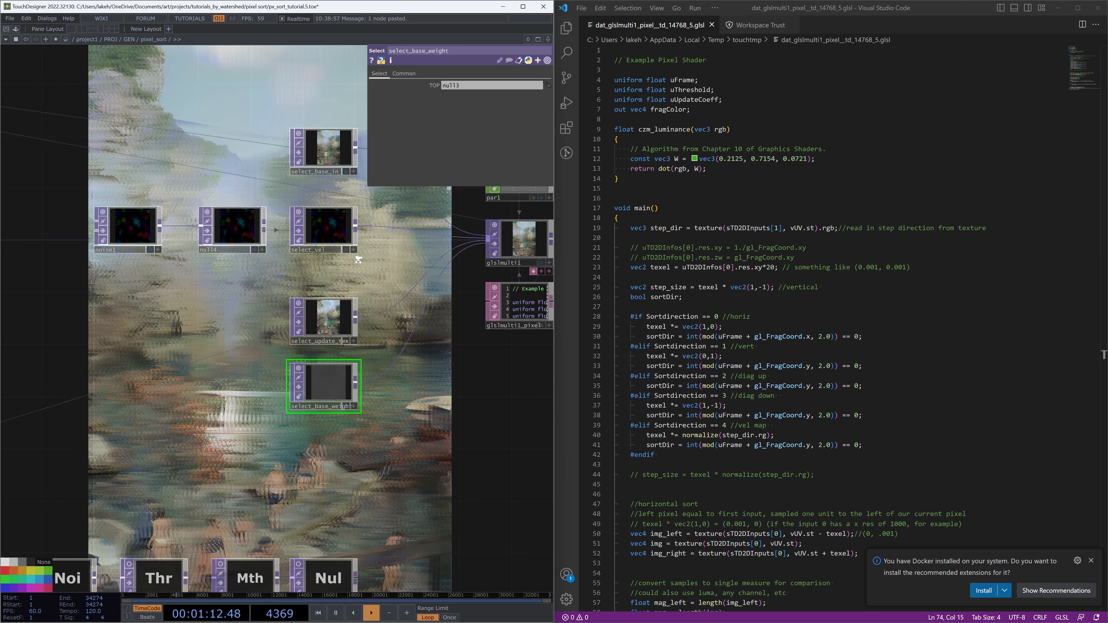
pyautogui.scroll(1, 358, 260)
# Inspect the select_vel node's info and trace the step_dir uses in the shader
pyautogui.middleClick(336, 232)
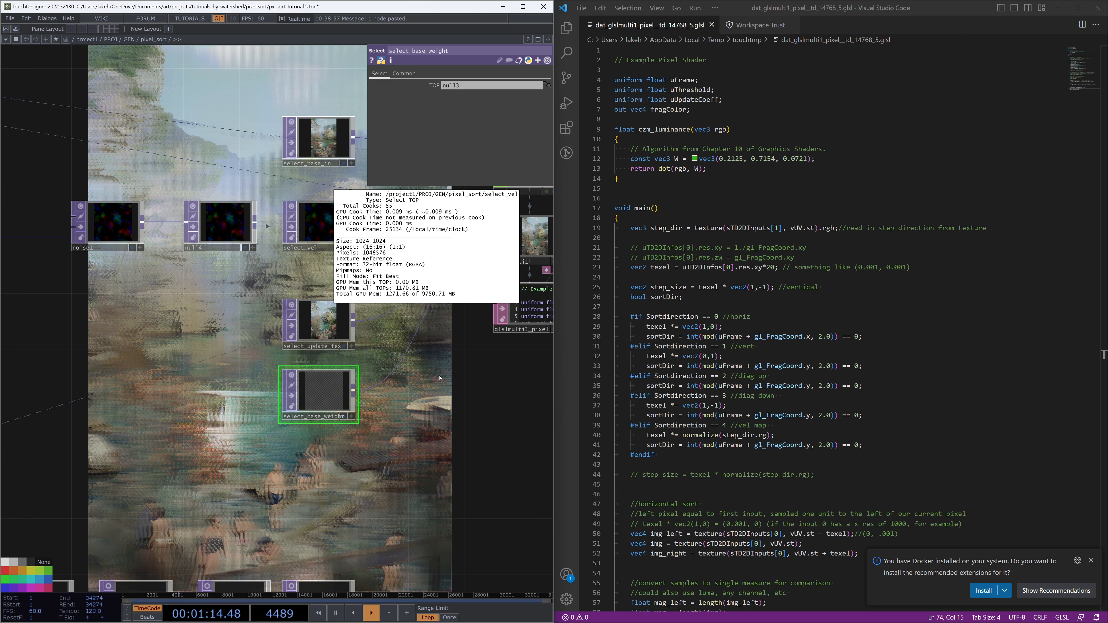
pyautogui.scroll(-3, 463, 376)
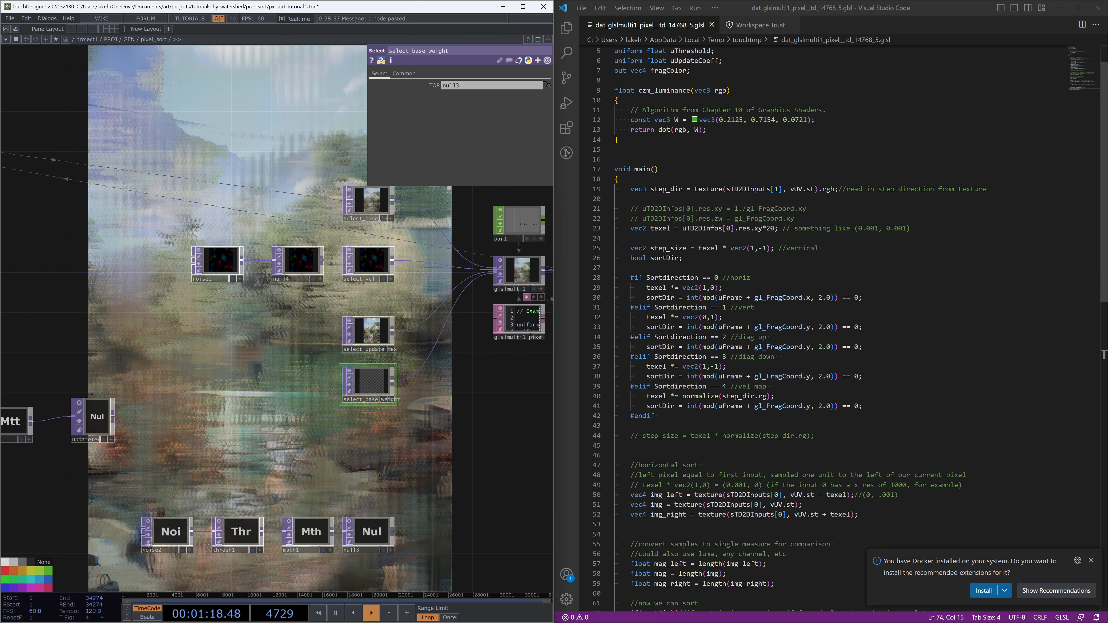
pyautogui.doubleClick(737, 396)
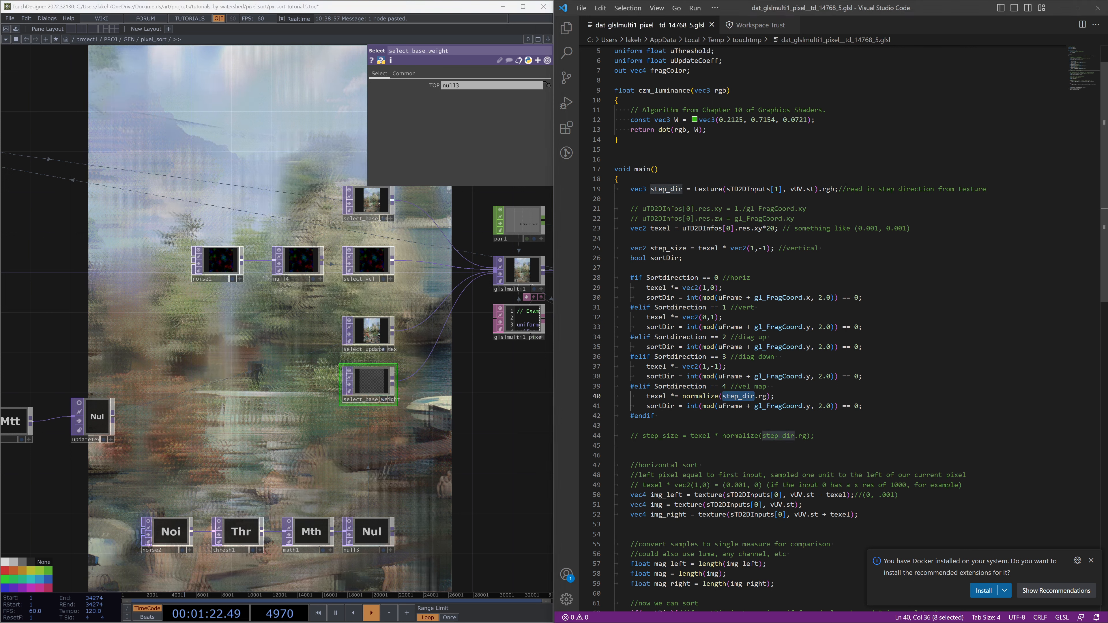
pyautogui.scroll(-4, 853, 206)
pyautogui.scroll(5, 853, 206)
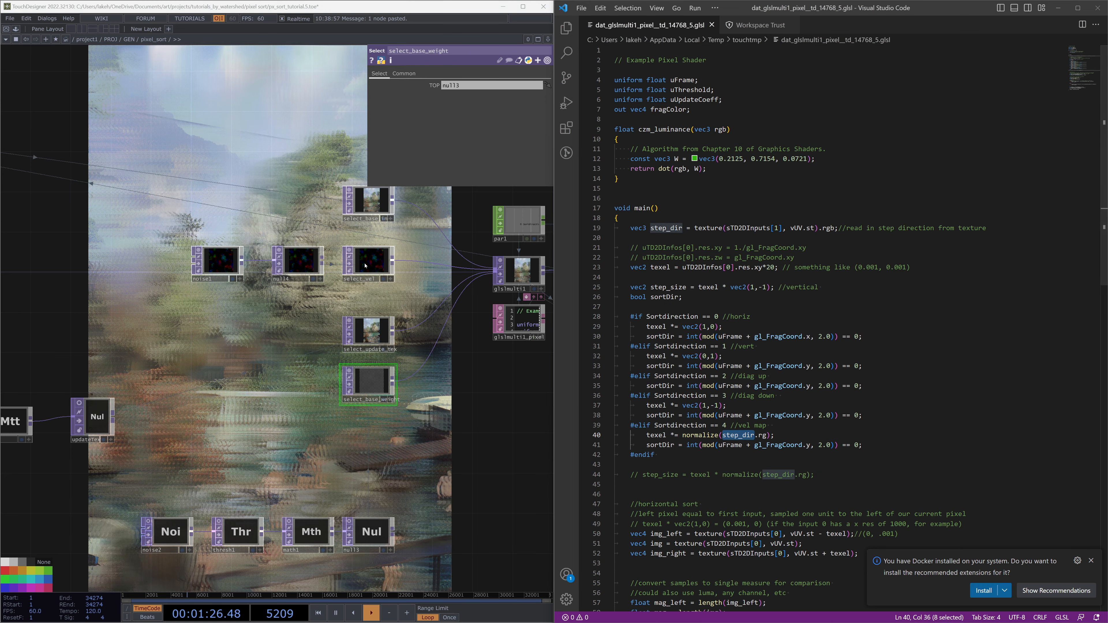
pyautogui.click(373, 268)
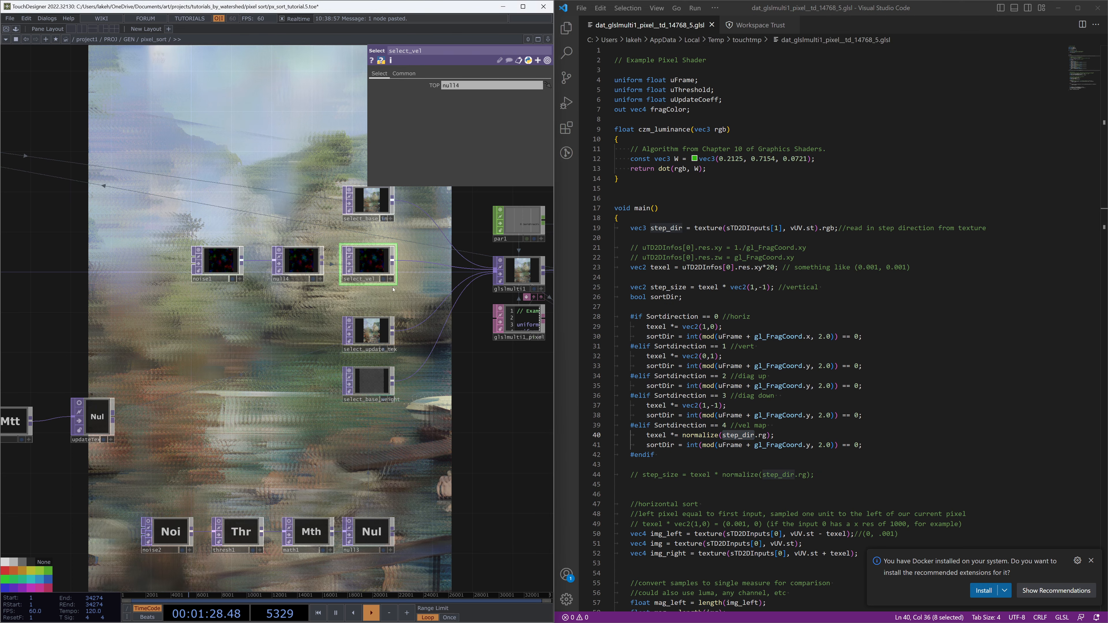
pyautogui.moveTo(401, 290); pyautogui.dragTo(423, 285)
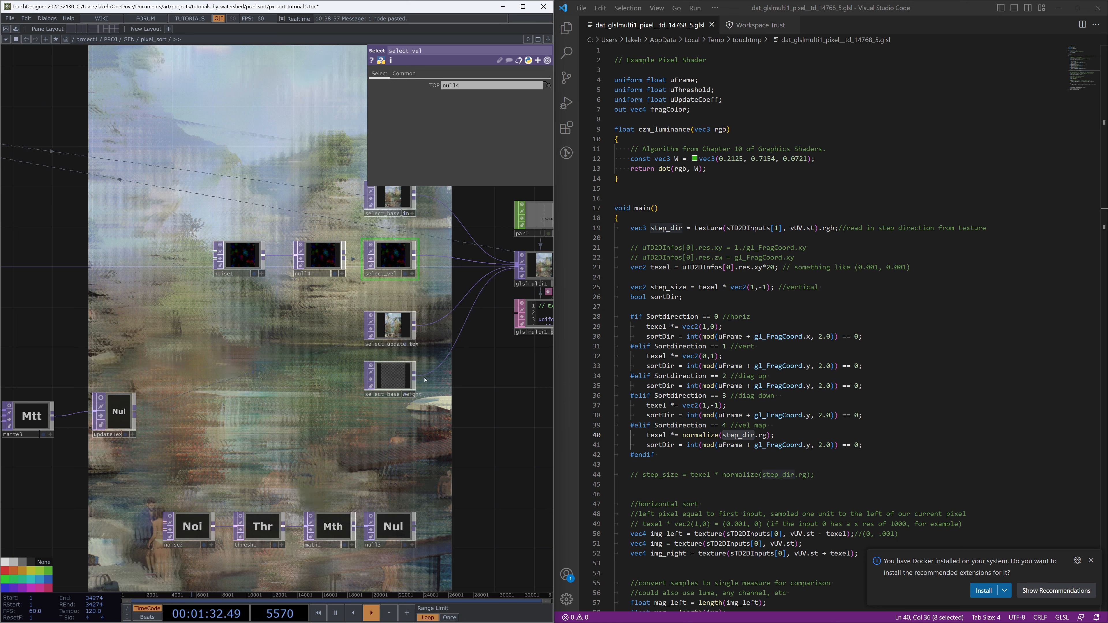
pyautogui.moveTo(461, 415); pyautogui.dragTo(402, 438)
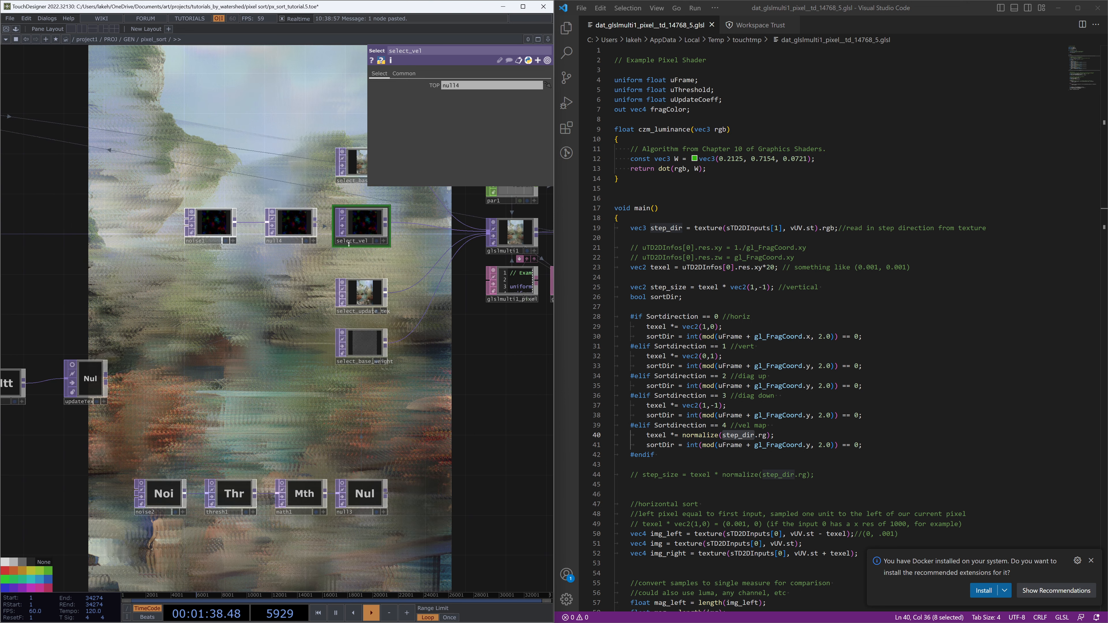
# Insert a new line above step_dir declaring vec4 data = texture(sTD2DInputs[1], vUV.st); in the shader
pyautogui.click(648, 227)
pyautogui.click(659, 228)
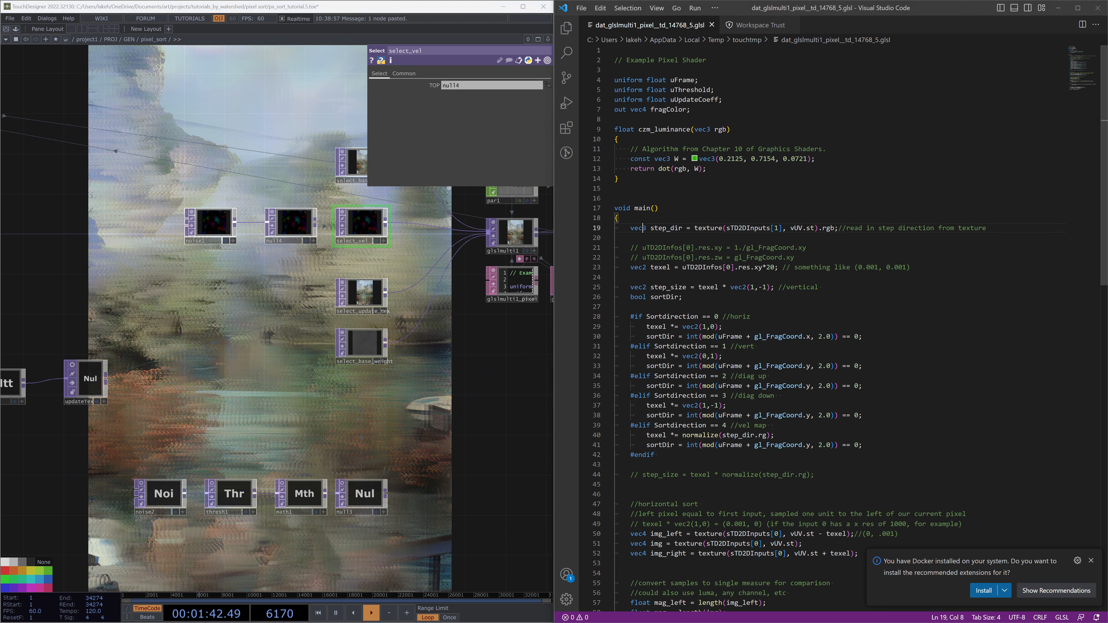
pyautogui.click(646, 228)
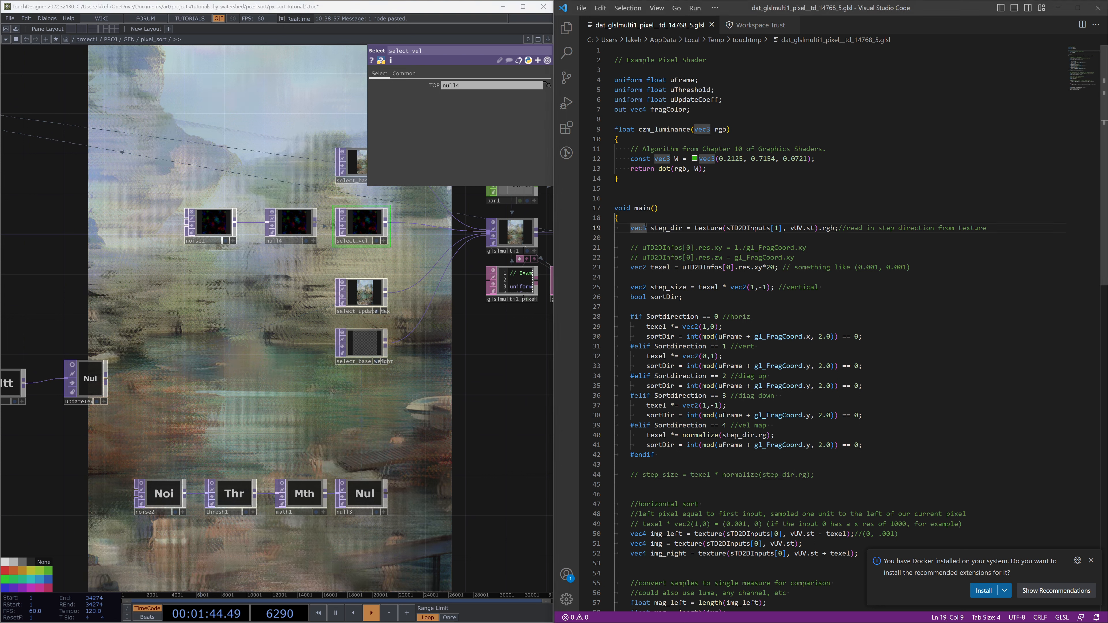
pyautogui.press('Return')
pyautogui.write('\\')
pyautogui.press('Up')
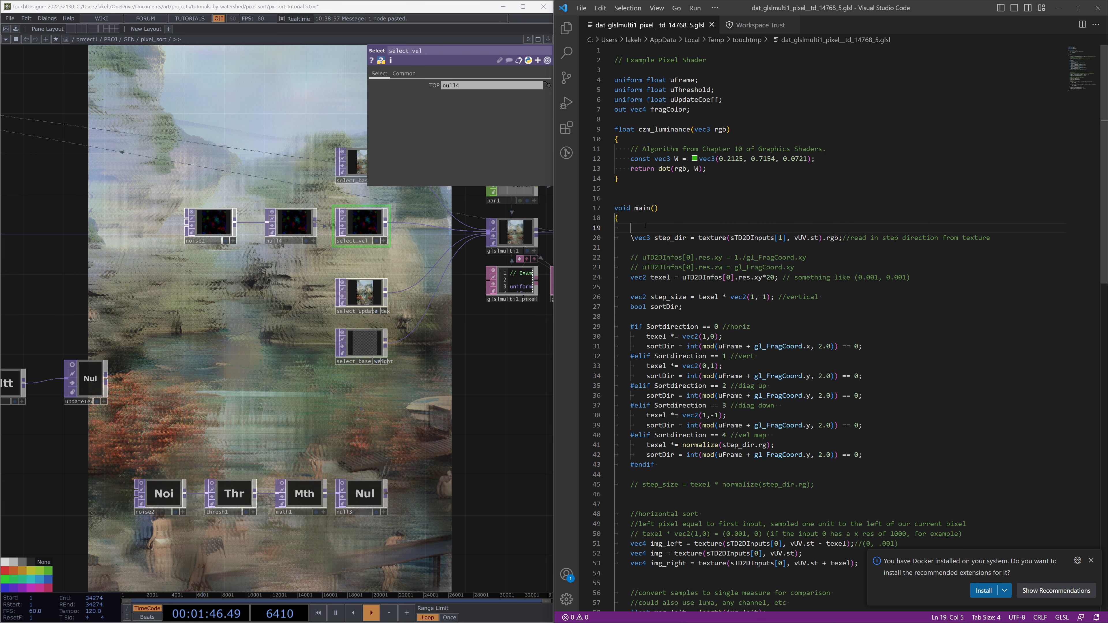
pyautogui.press('BackSpace')
pyautogui.write('vec')
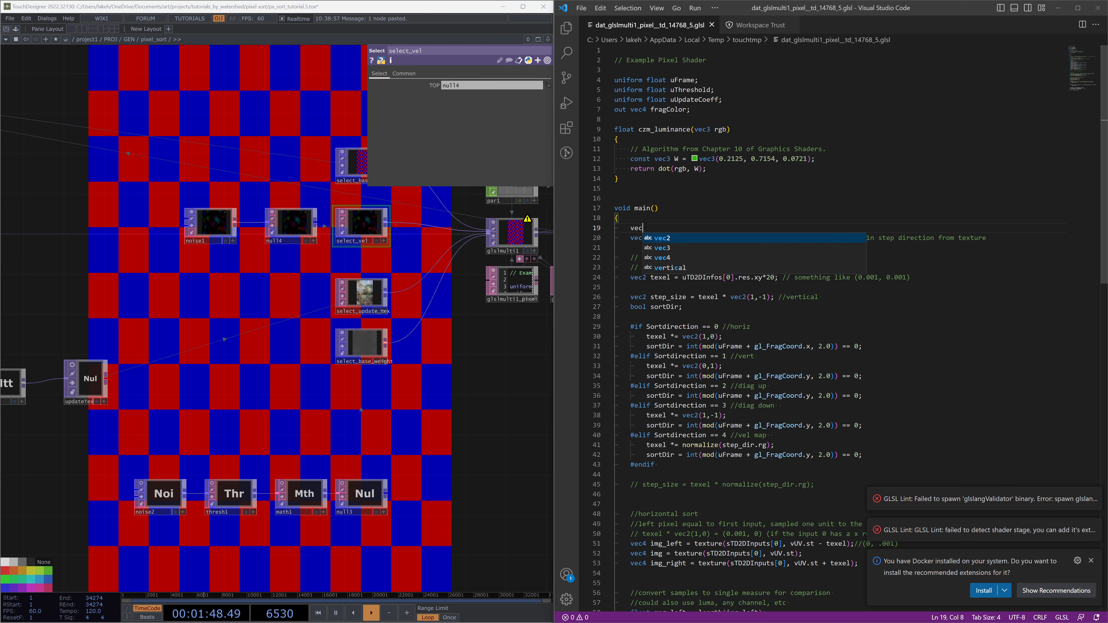
pyautogui.write('53 d')
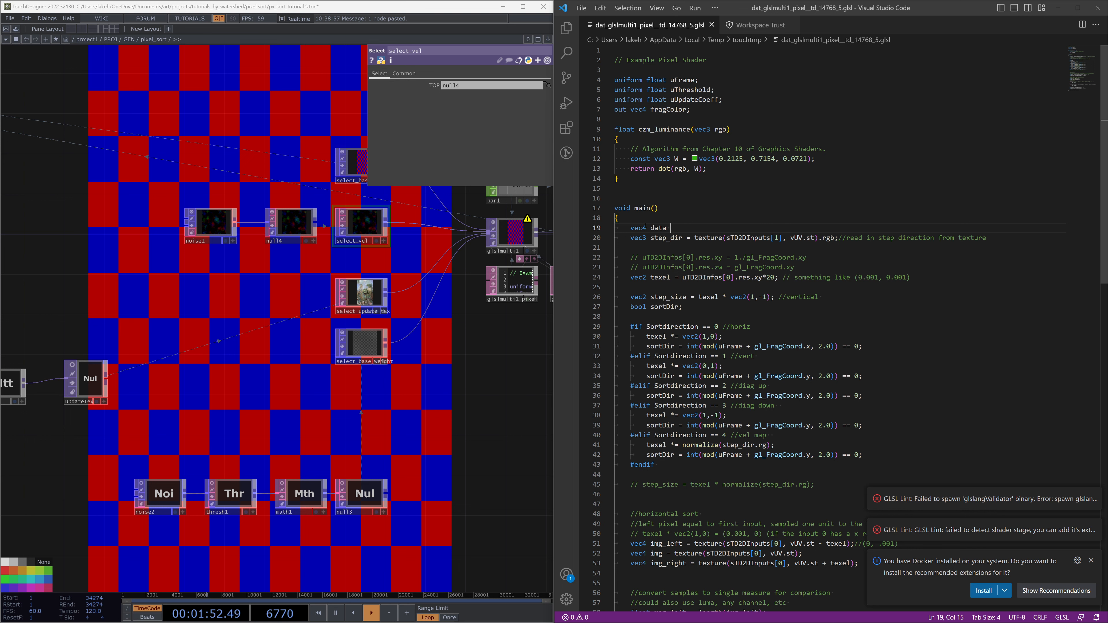
pyautogui.write('ata = texture(sTD2DInputs')
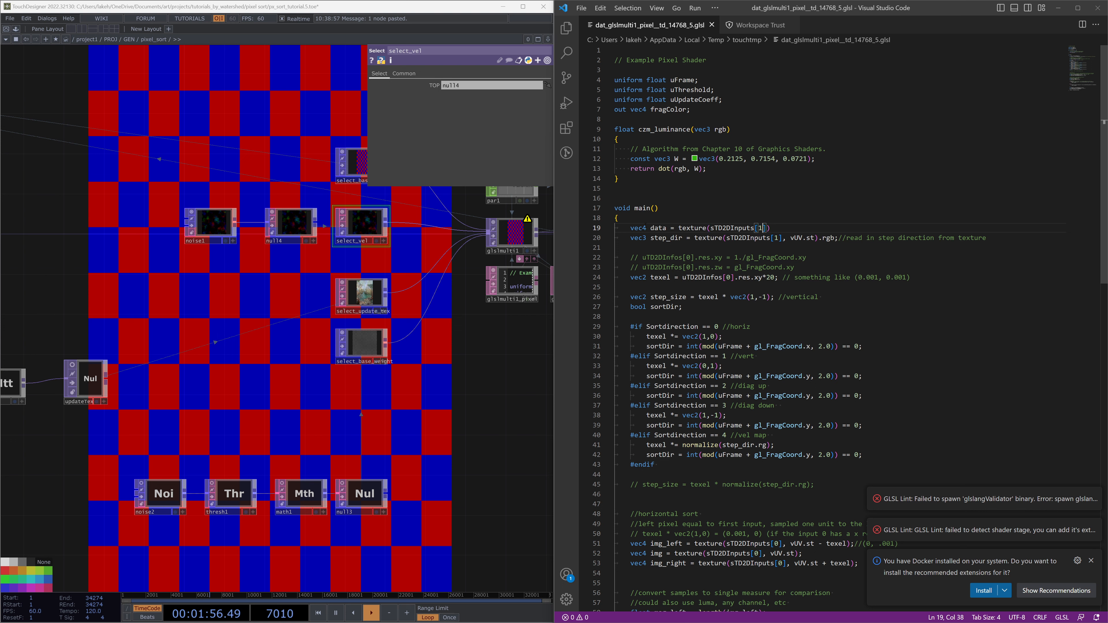
pyautogui.write('[1], vUV.st)')
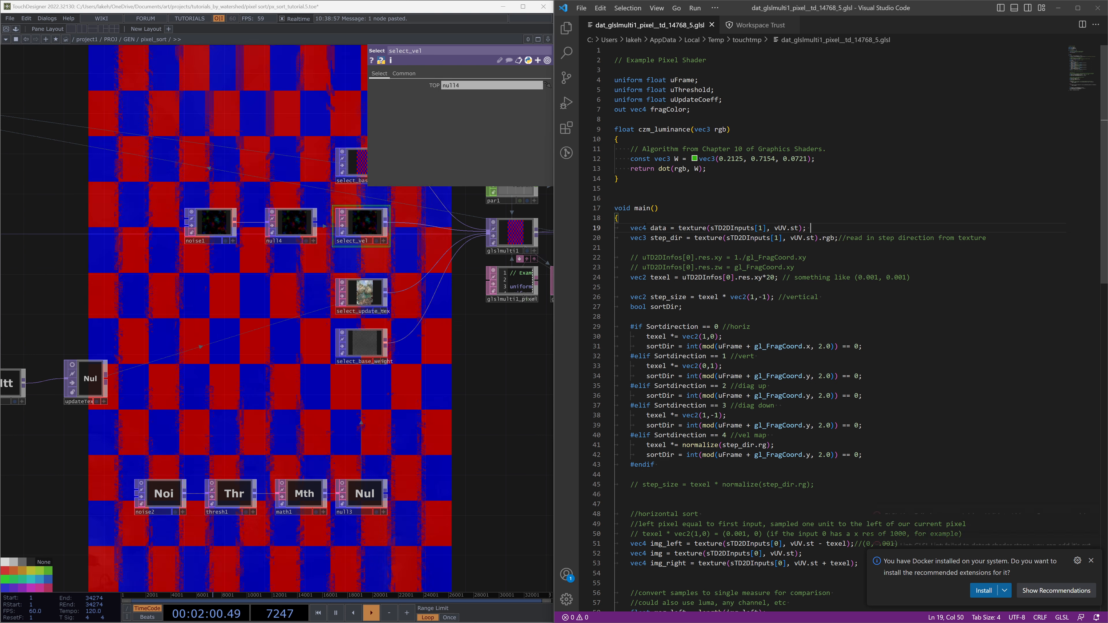
# Change the step_dir line to vec2 step_dir = data.rg; with the comment //read velocity tex
pyautogui.click(654, 238)
pyautogui.click(824, 225)
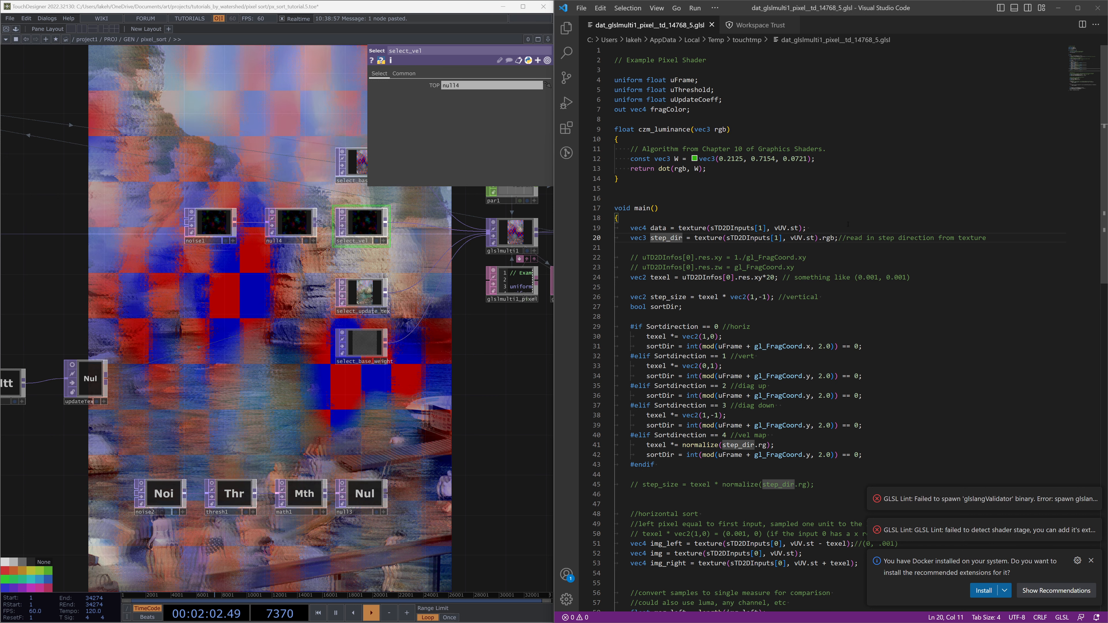
pyautogui.click(647, 238)
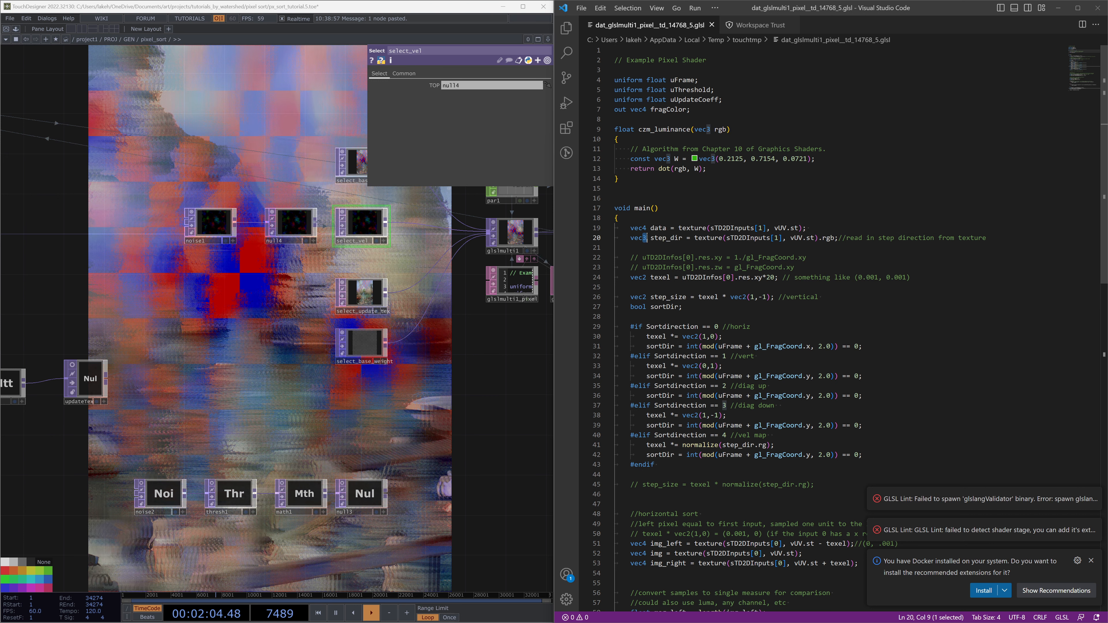
pyautogui.press('BackSpace')
pyautogui.write('2')
pyautogui.click(683, 238)
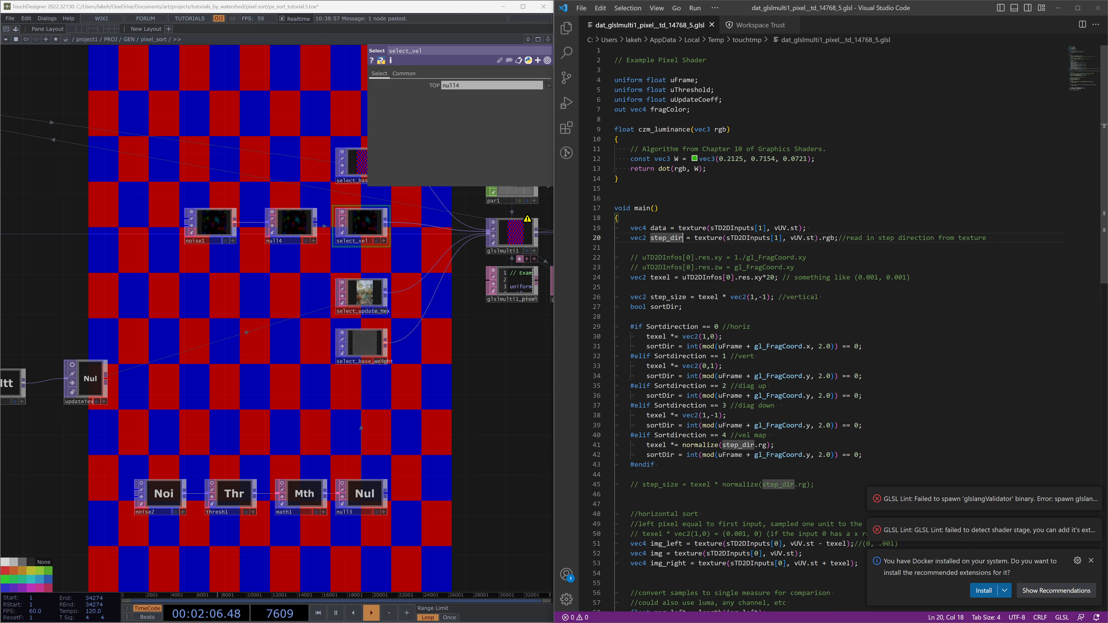
pyautogui.write('d')
pyautogui.press('BackSpace')
pyautogui.write('= ')
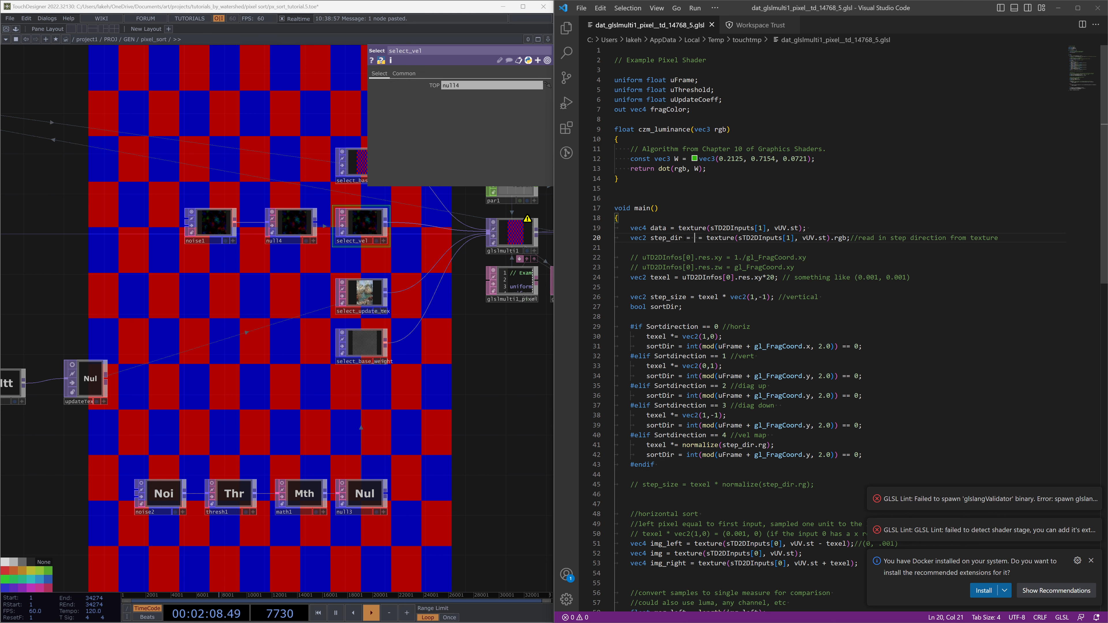
pyautogui.write('data')
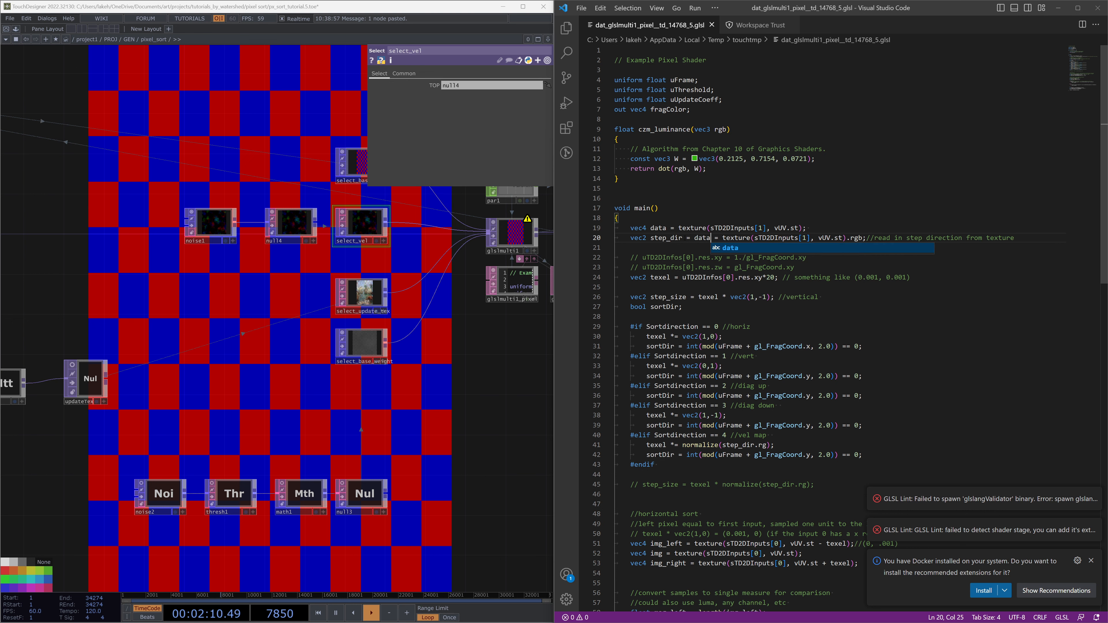
pyautogui.write('.rg')
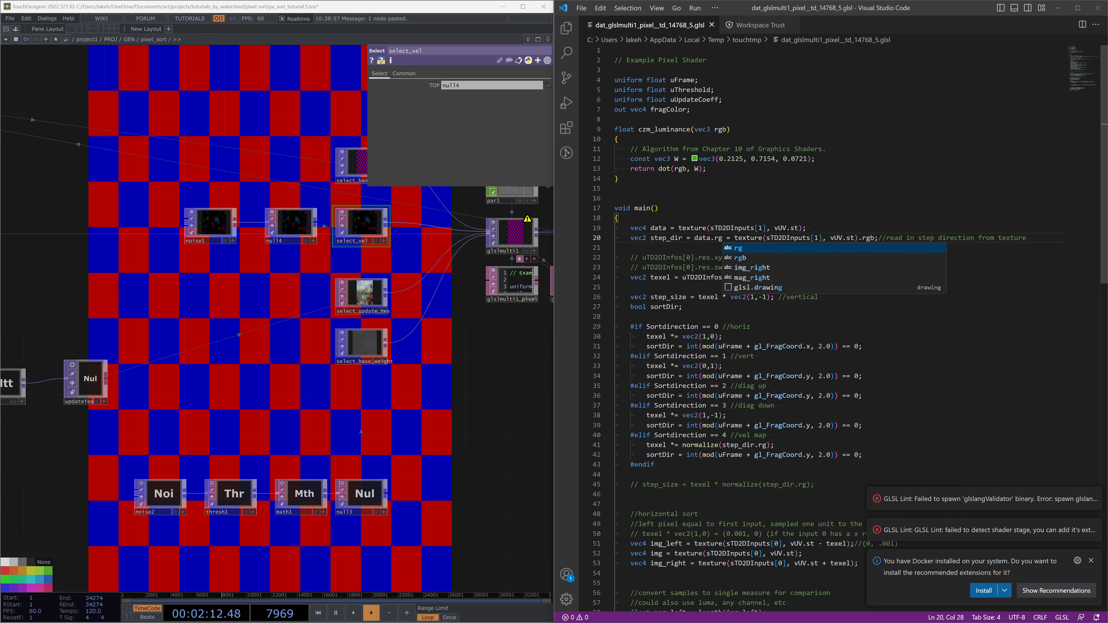
pyautogui.hotkey('shift', 'End')
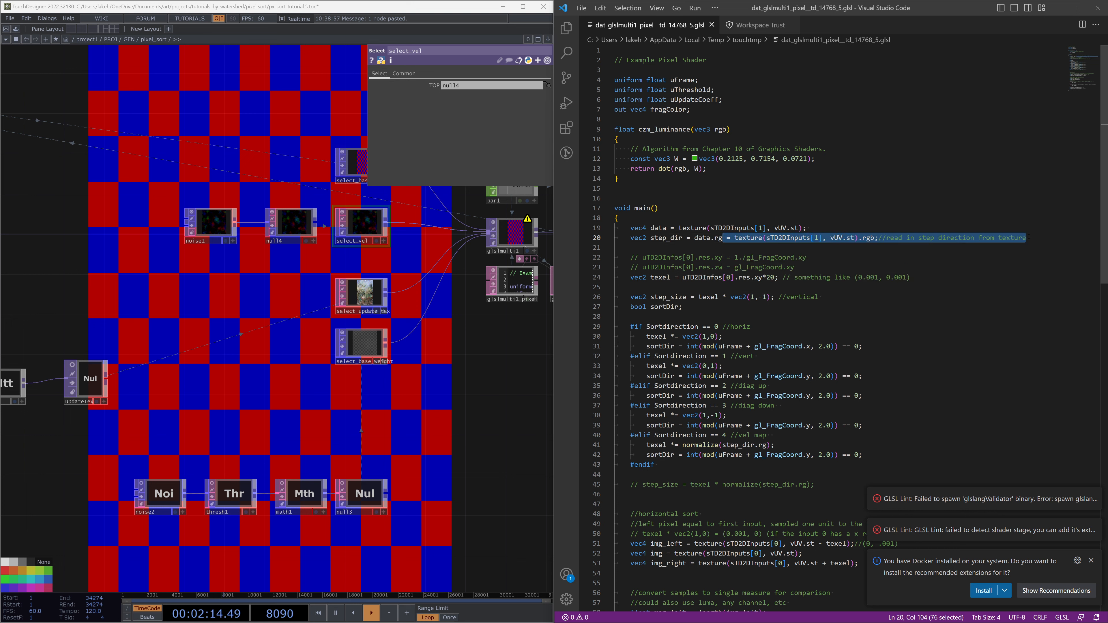
pyautogui.press('BackSpace')
pyautogui.write('; //read velocity tex')
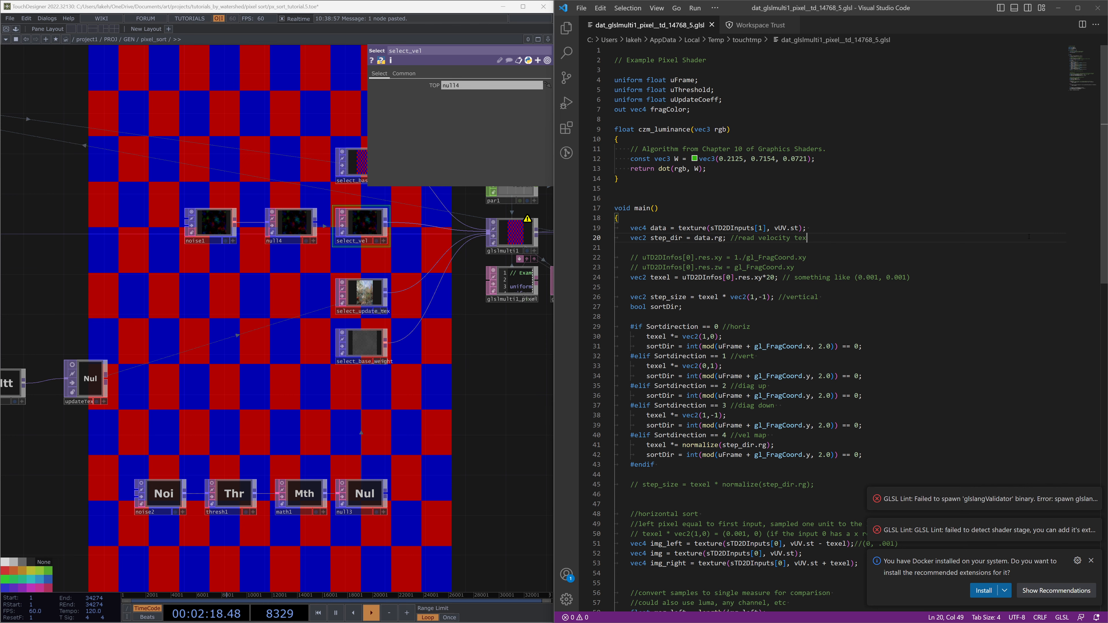
# Rearrange the noise1 and null4 nodes beneath the noise2 threshold chain in the network
pyautogui.moveTo(470, 391); pyautogui.dragTo(372, 399)
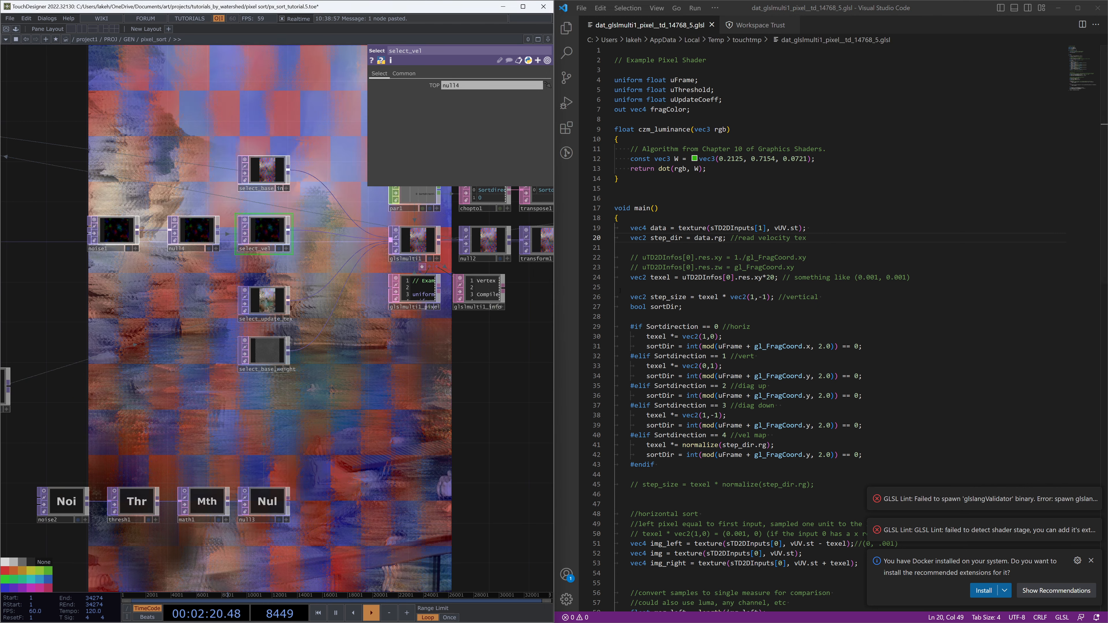
pyautogui.scroll(-9, 718, 375)
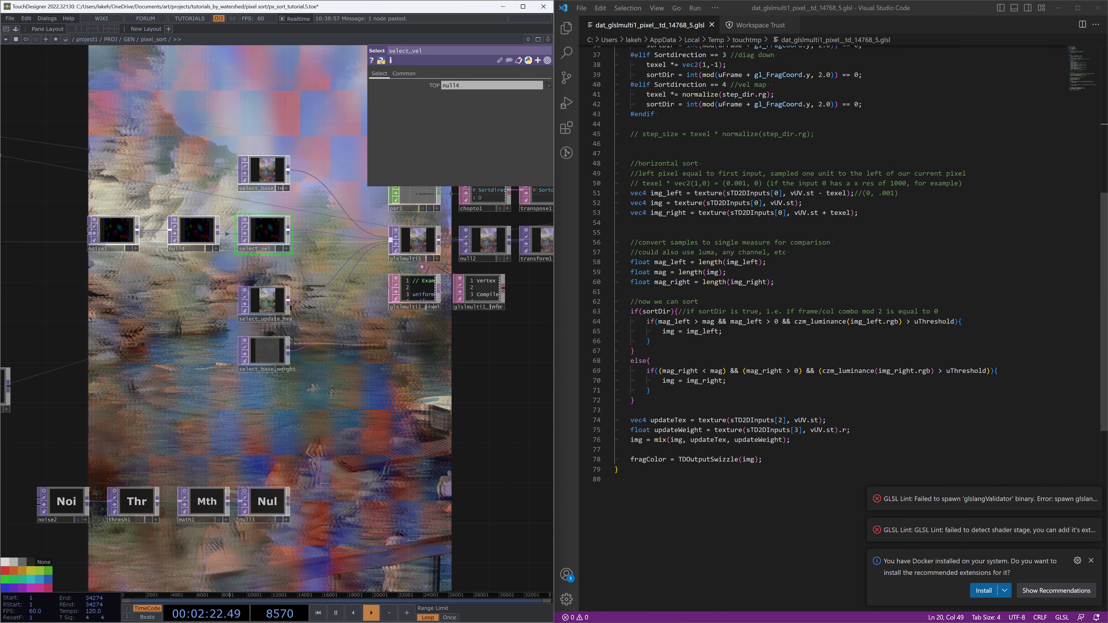
pyautogui.moveTo(456, 369); pyautogui.dragTo(517, 346)
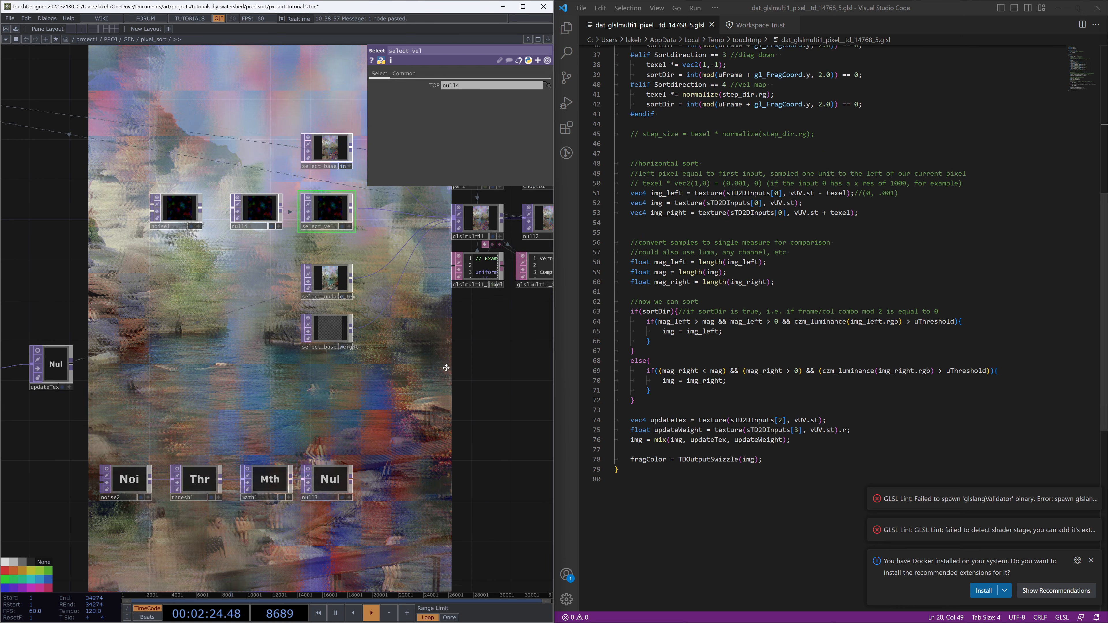
pyautogui.moveTo(414, 352); pyautogui.dragTo(369, 324)
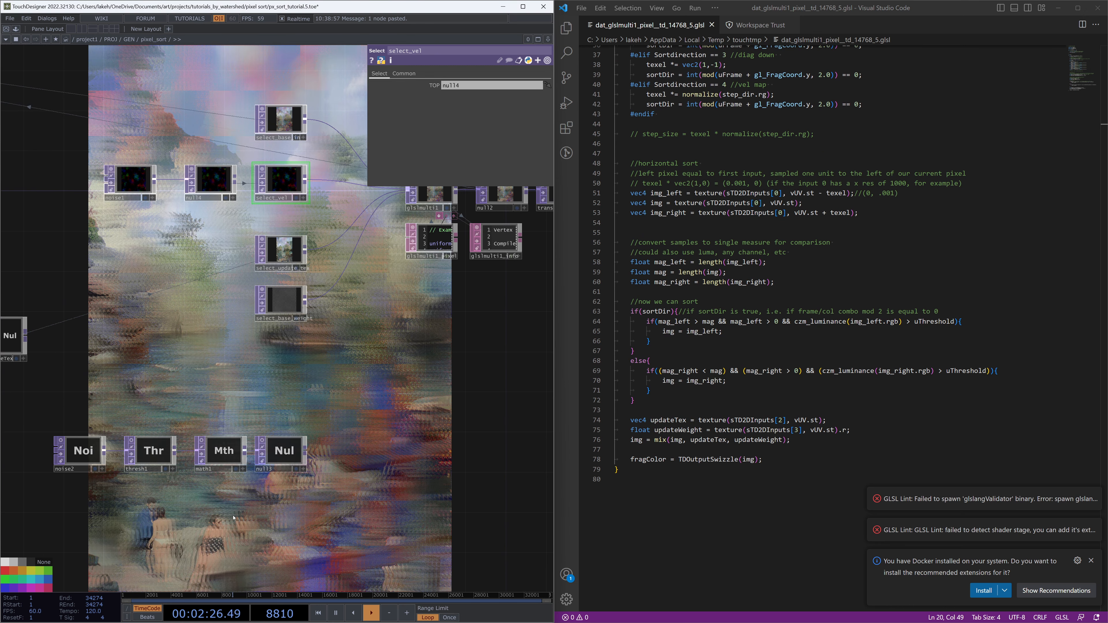
pyautogui.moveTo(203, 207); pyautogui.dragTo(207, 207, button='right')
pyautogui.moveTo(213, 178); pyautogui.dragTo(230, 434)
pyautogui.scroll(3, 120, 406)
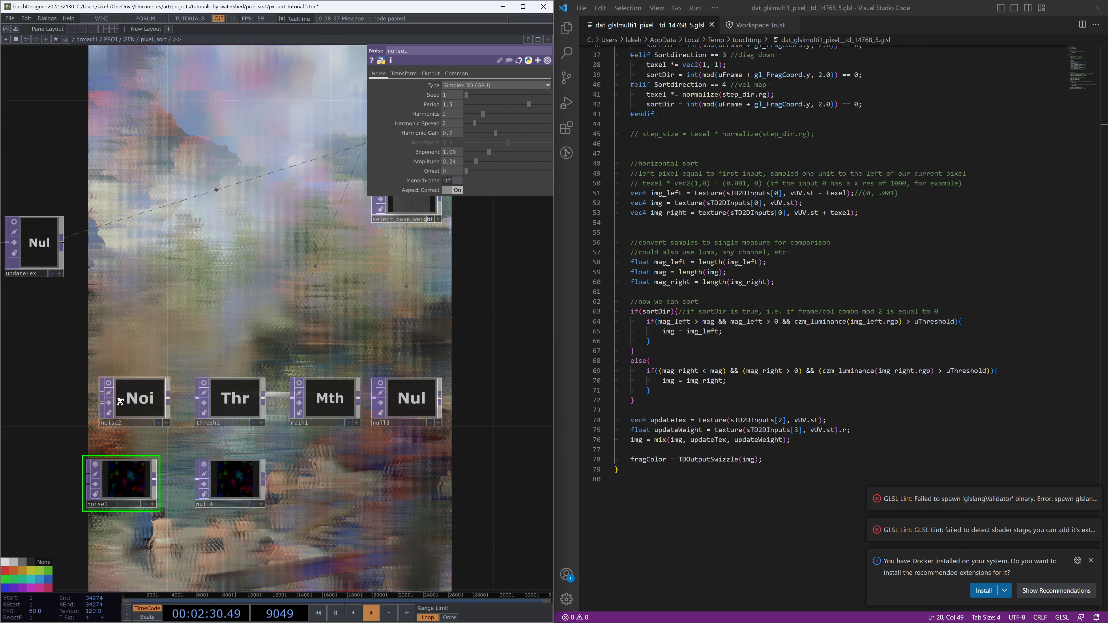
pyautogui.moveTo(350, 455); pyautogui.dragTo(248, 440)
pyautogui.moveTo(66, 502); pyautogui.dragTo(91, 438)
# Add a Reorder TOP wired after null4
pyautogui.moveTo(372, 426); pyautogui.dragTo(328, 441)
pyautogui.press('Tab')
pyautogui.write('re')
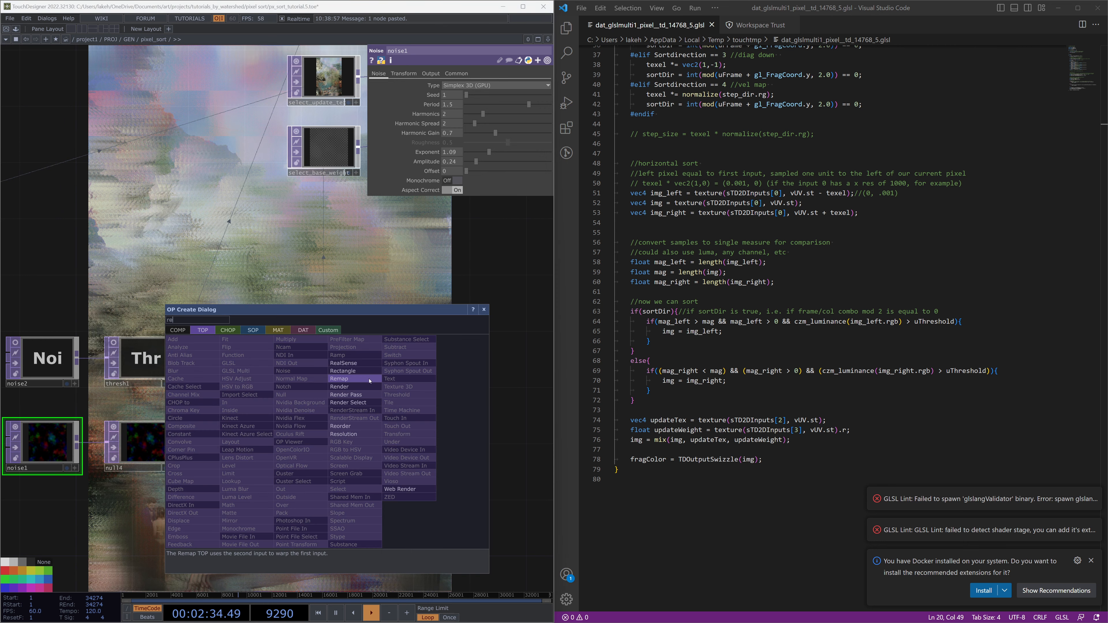
pyautogui.click(360, 425)
pyautogui.click(366, 439)
pyautogui.click(175, 443)
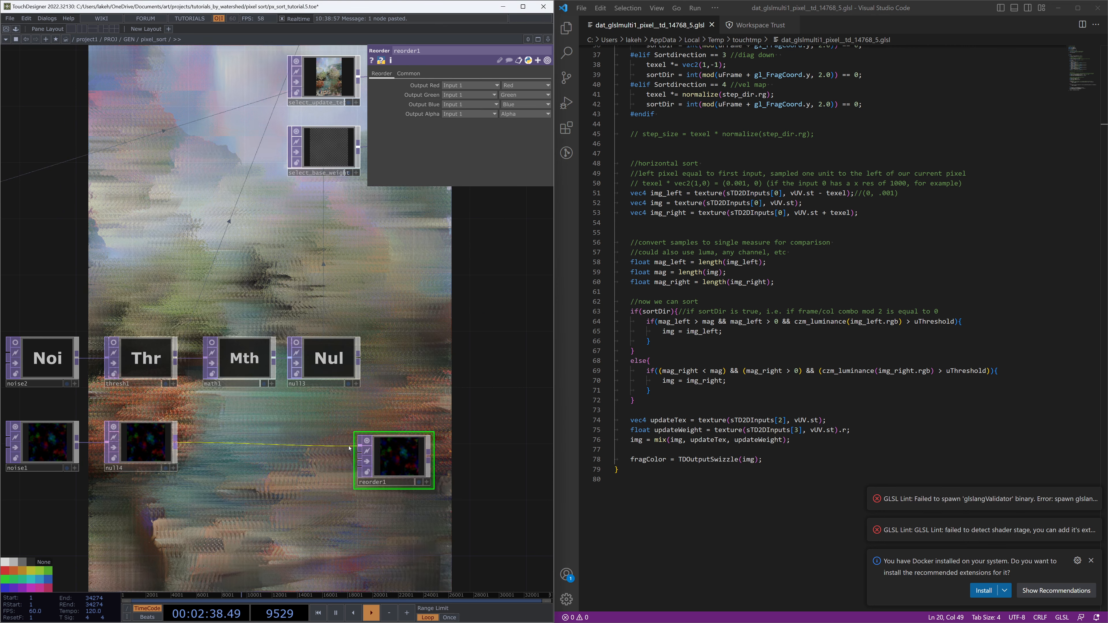
# Reposition reorder1 and turn on the null13 node's viewer
pyautogui.moveTo(341, 464); pyautogui.dragTo(358, 444)
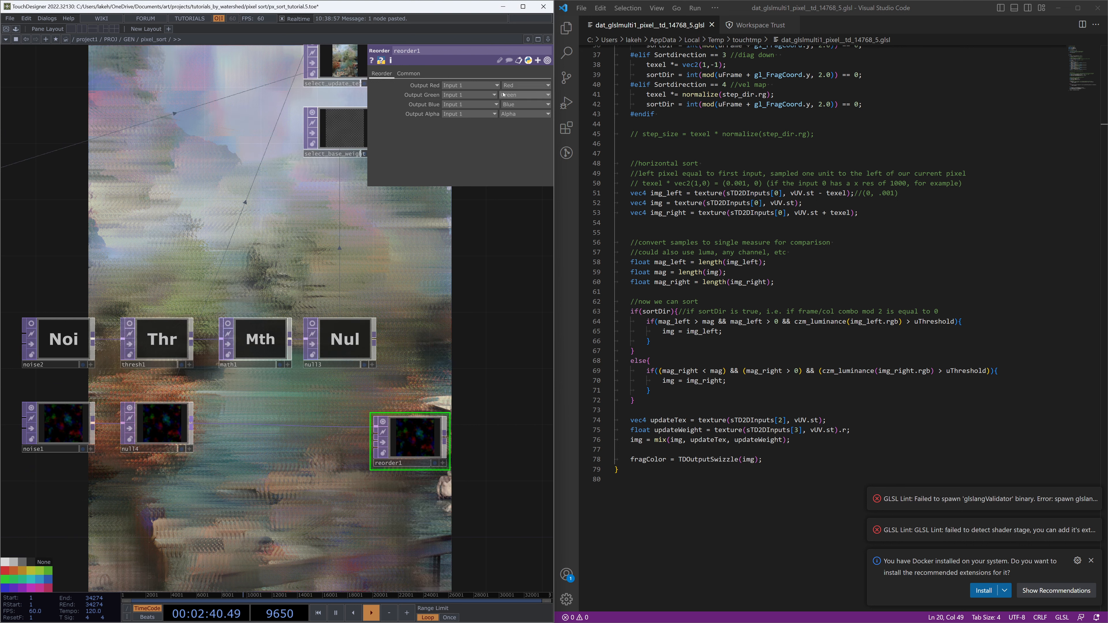
pyautogui.click(523, 95)
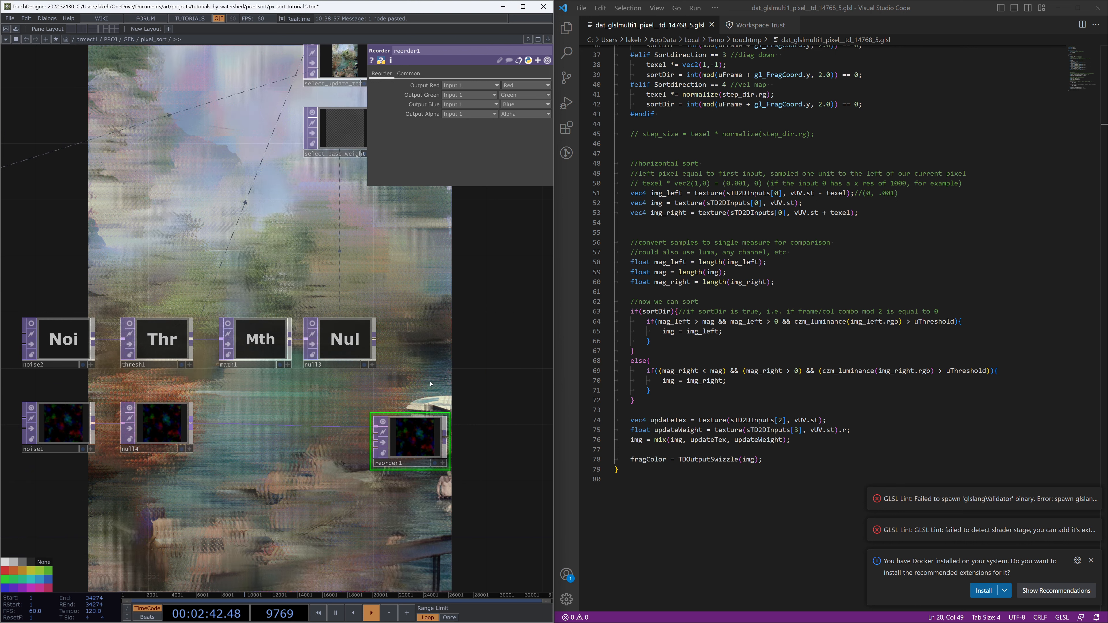
pyautogui.moveTo(427, 364); pyautogui.dragTo(472, 358)
pyautogui.moveTo(472, 359); pyautogui.dragTo(105, 333, button='right')
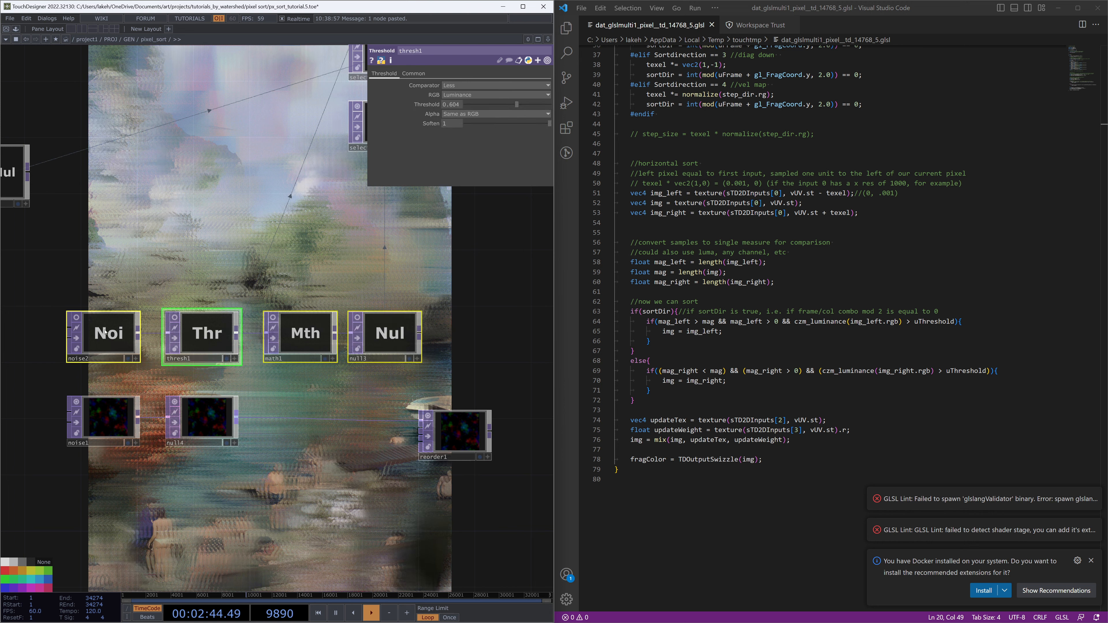
pyautogui.moveTo(360, 311); pyautogui.dragTo(361, 303)
pyautogui.click(441, 324)
pyautogui.click(356, 309)
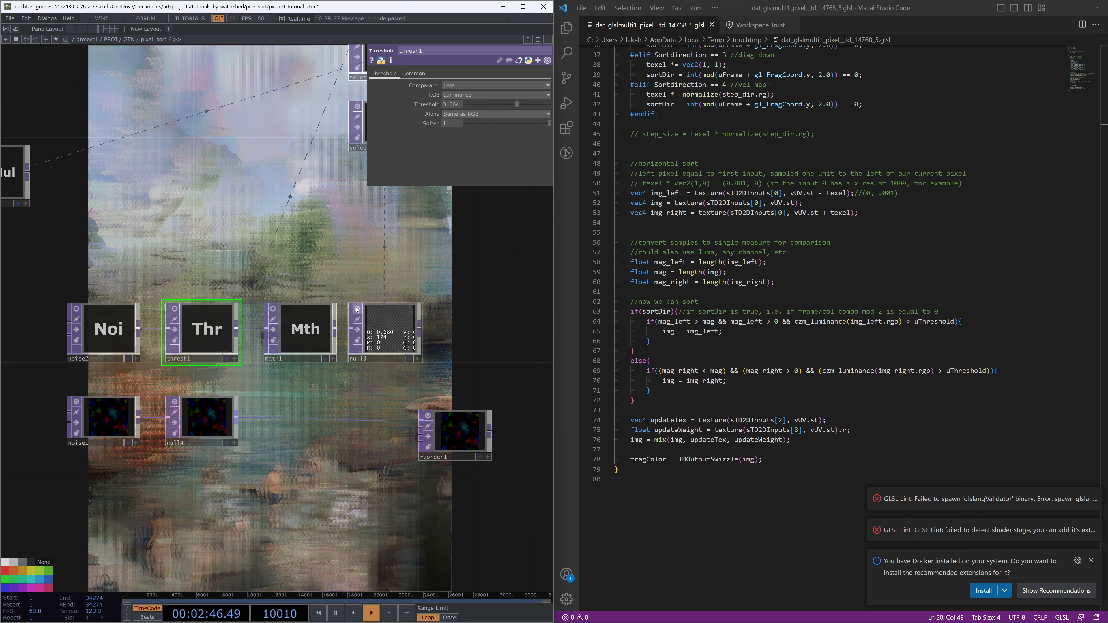
# Try to set reorder1's output alpha channel to Red
pyautogui.click(427, 434)
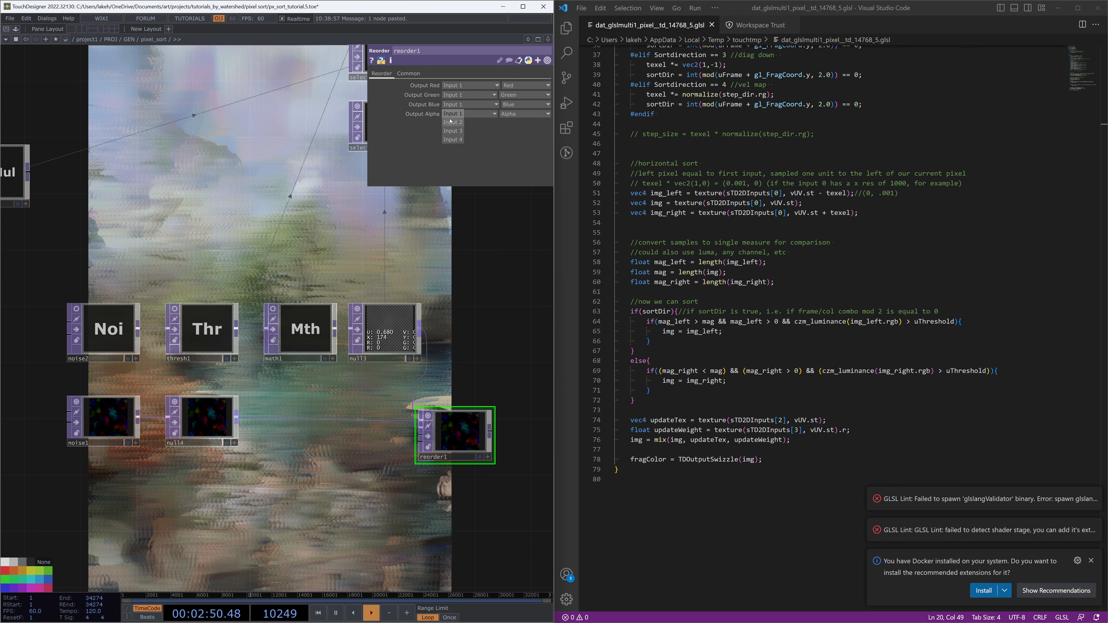
pyautogui.click(516, 104)
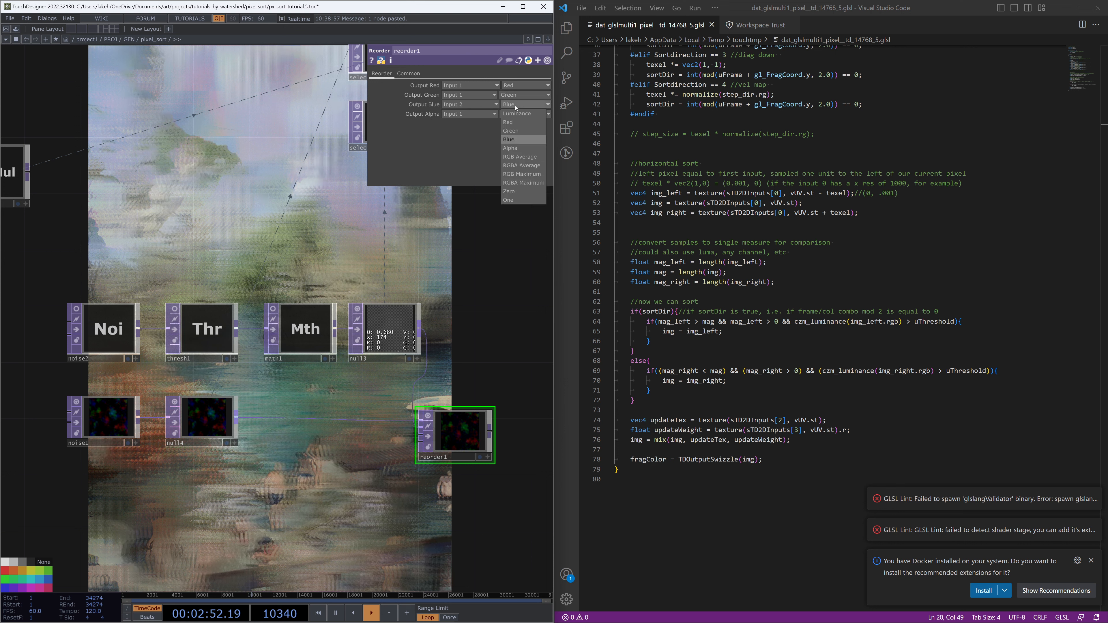
pyautogui.click(516, 125)
# Duplicate the noise2, thresh1, math1 and null13 chain below the existing nodes
pyautogui.moveTo(496, 253); pyautogui.dragTo(496, 217)
pyautogui.moveTo(445, 409); pyautogui.dragTo(487, 394)
pyautogui.moveTo(488, 329); pyautogui.dragTo(478, 391)
pyautogui.scroll(-3, 474, 327)
pyautogui.moveTo(454, 333); pyautogui.dragTo(440, 319)
pyautogui.moveTo(450, 320); pyautogui.dragTo(174, 284, button='right')
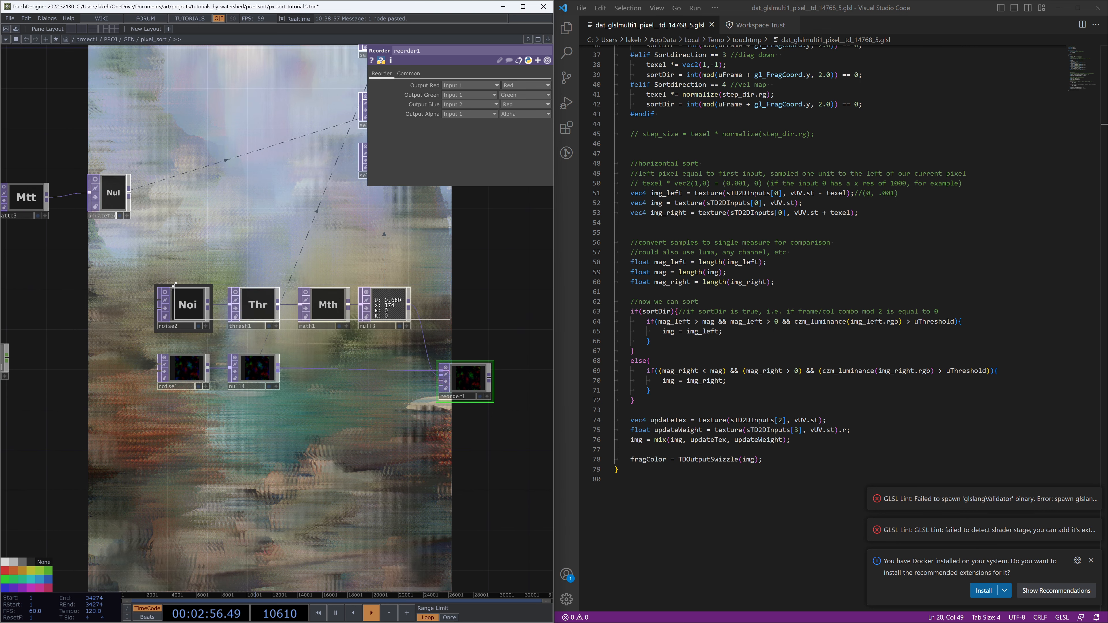
pyautogui.hotkey('ctrl', 'c')
pyautogui.hotkey('ctrl', 'v')
pyautogui.click(269, 417)
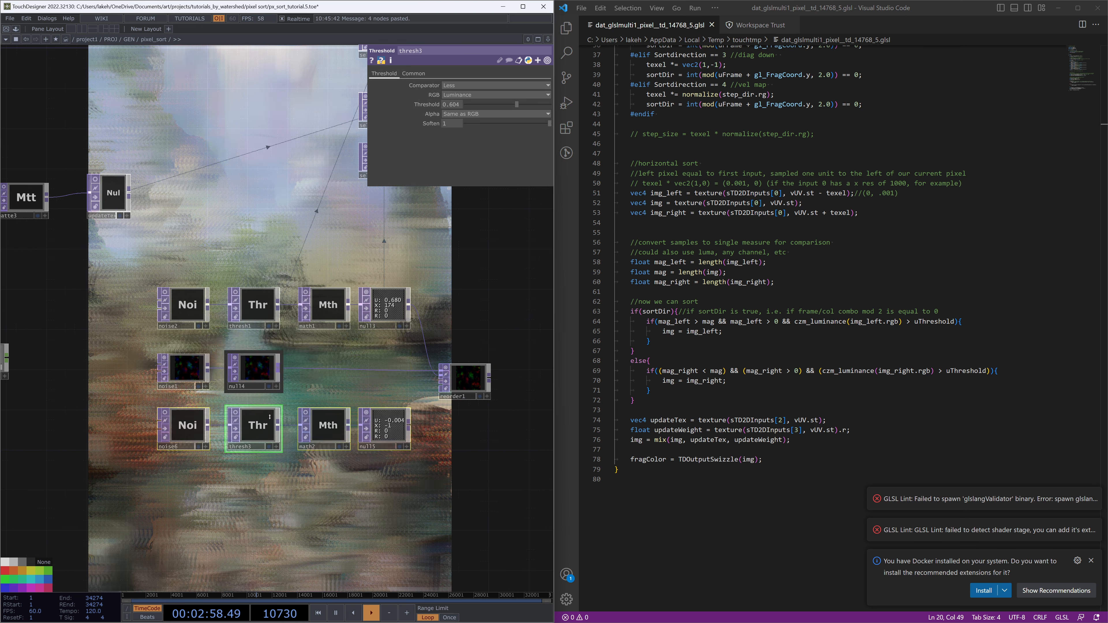
# Compare the noise and transform parameters of the copied noise6 with noise2 and noise1
pyautogui.click(185, 371)
pyautogui.scroll(4, 192, 395)
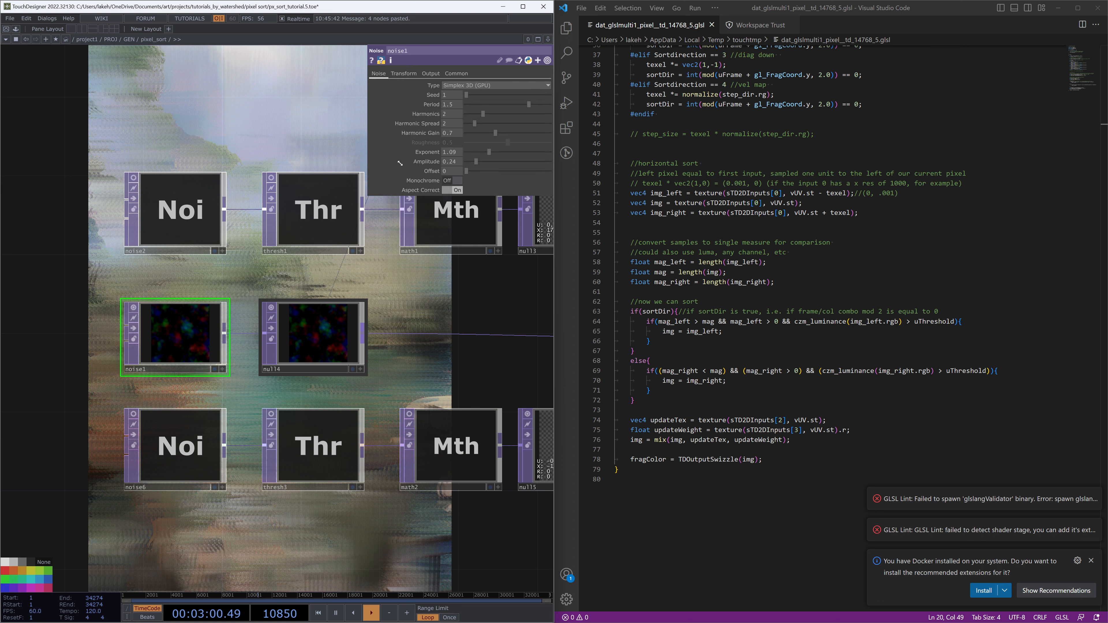
pyautogui.click(191, 477)
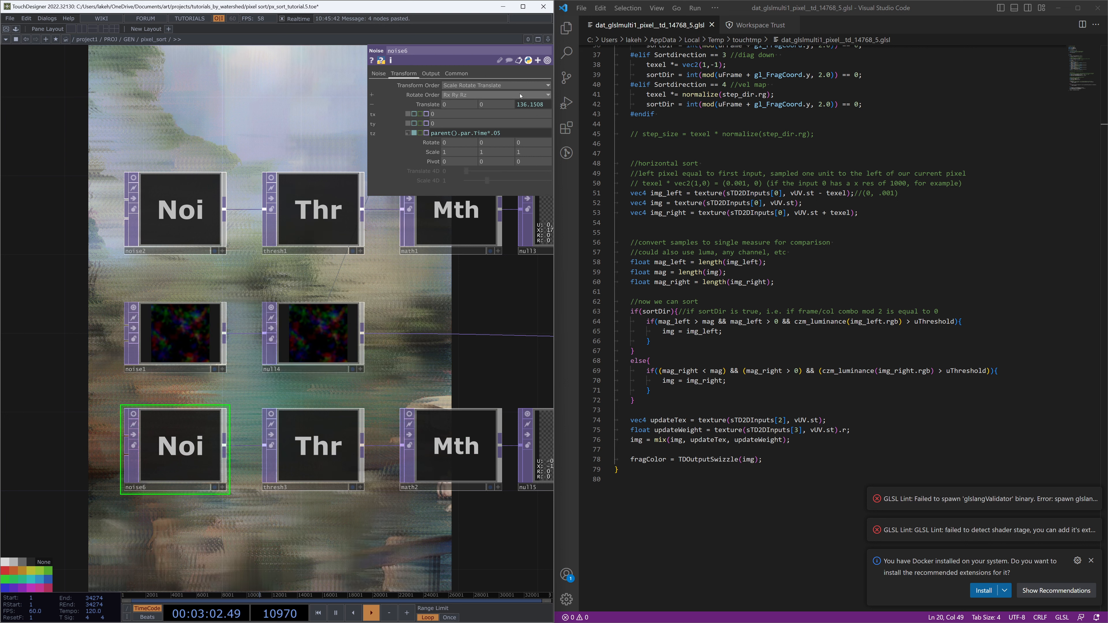
pyautogui.click(378, 73)
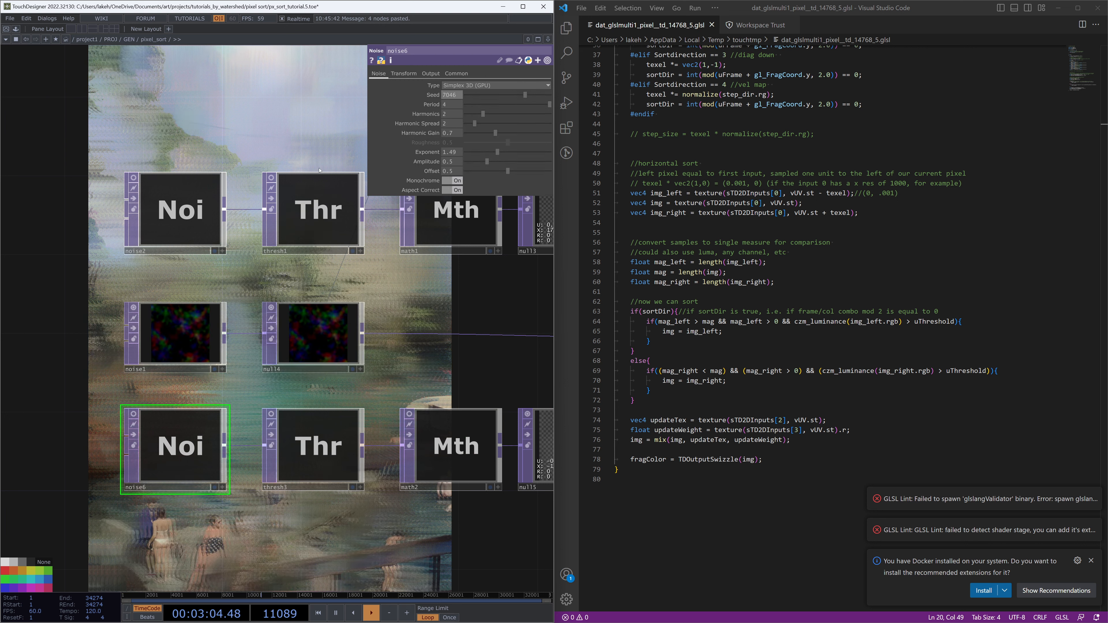
pyautogui.click(166, 206)
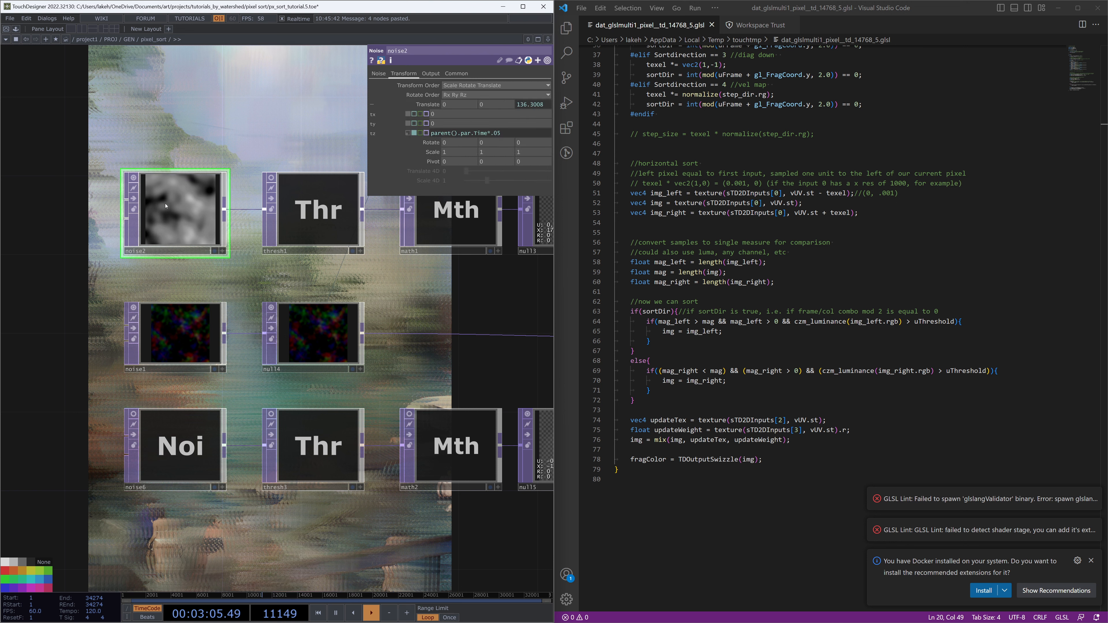
pyautogui.click(196, 452)
pyautogui.scroll(-2, 196, 452)
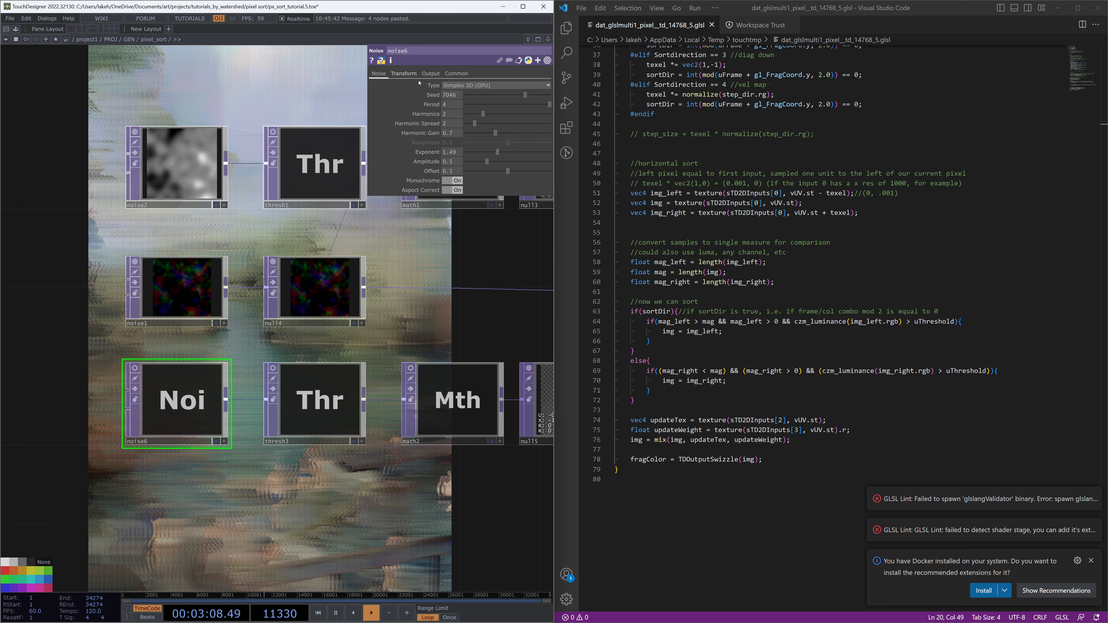
# Delete thresh3 from the copied chain and wire noise6 directly into math2
pyautogui.click(314, 406)
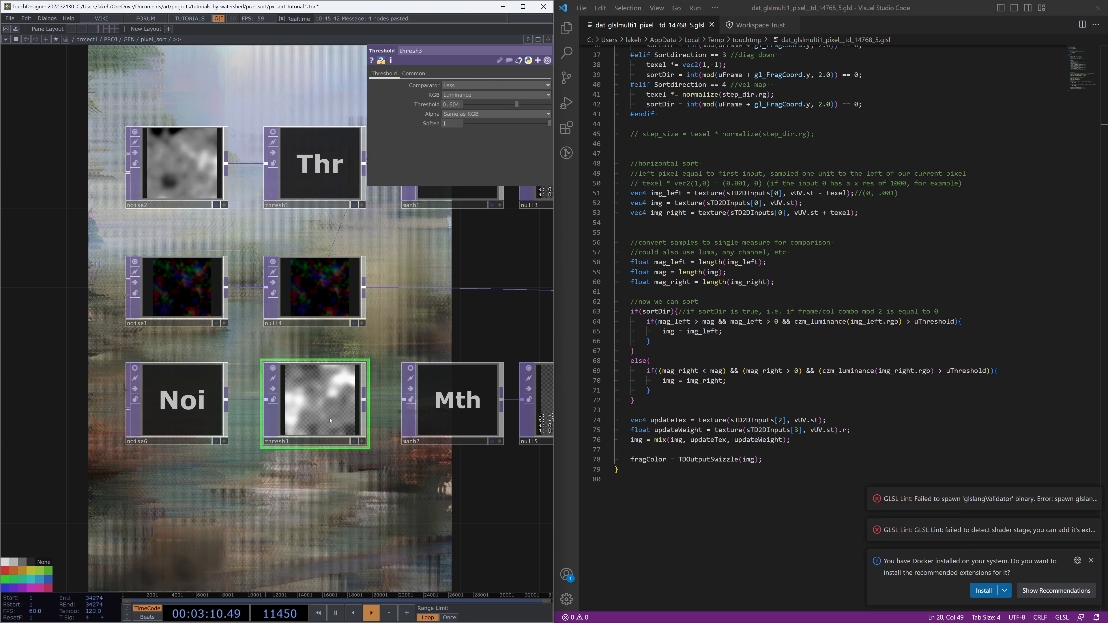
pyautogui.moveTo(376, 515); pyautogui.dragTo(319, 507)
pyautogui.press('Delete')
pyautogui.moveTo(408, 475); pyautogui.dragTo(340, 475)
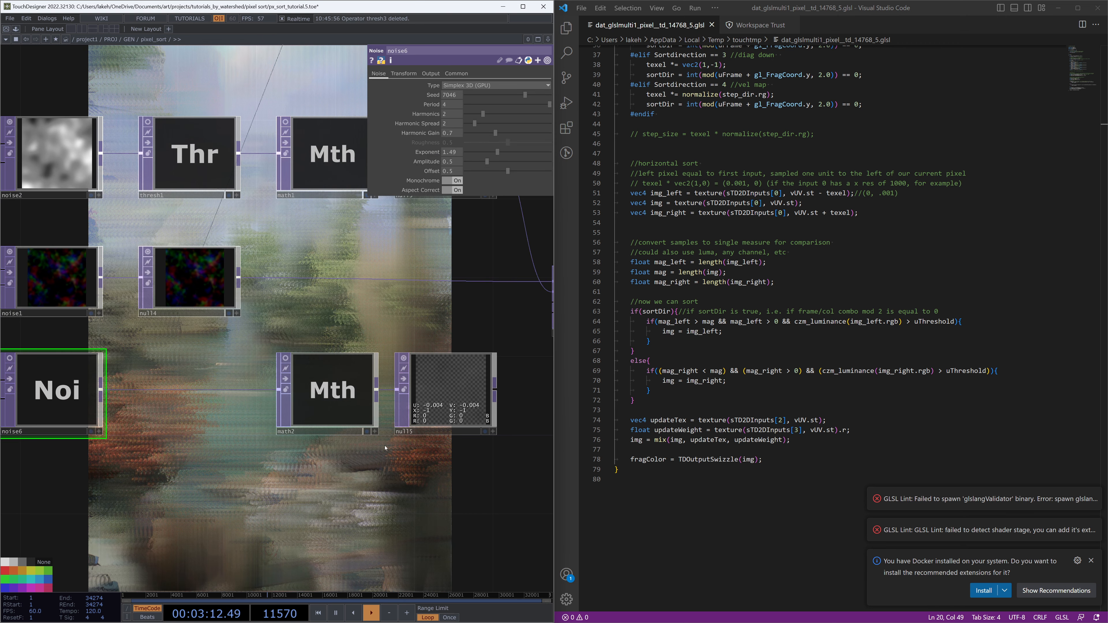
pyautogui.moveTo(357, 412); pyautogui.dragTo(202, 411)
pyautogui.moveTo(279, 408); pyautogui.dragTo(291, 409)
pyautogui.scroll(12, 754, 308)
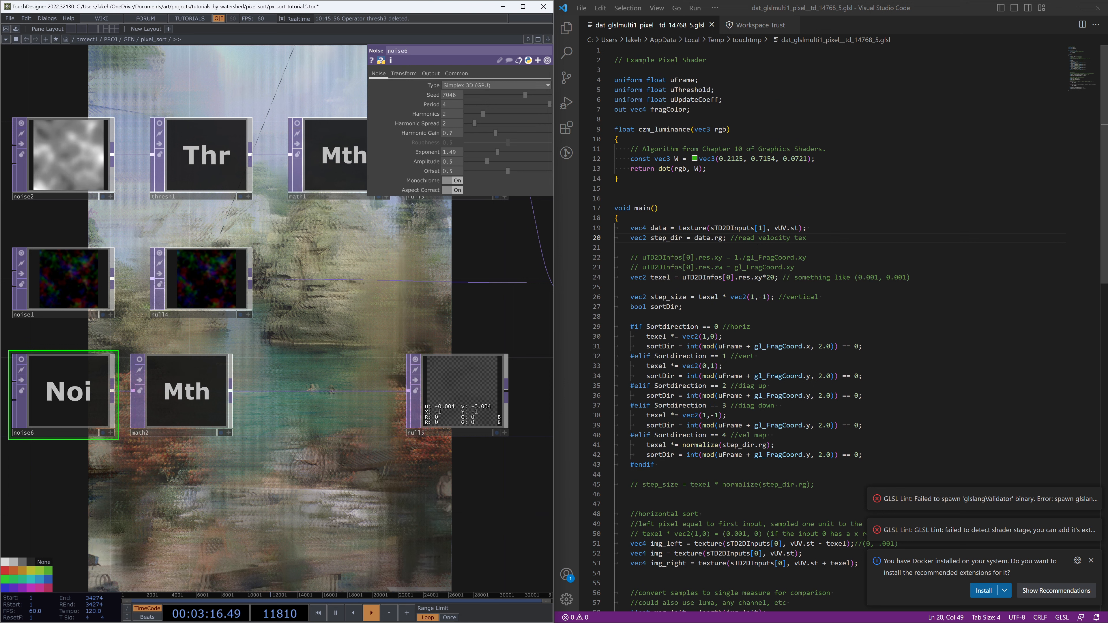
# Set math2's To Range values to 1 and 20
pyautogui.click(775, 277)
pyautogui.click(187, 393)
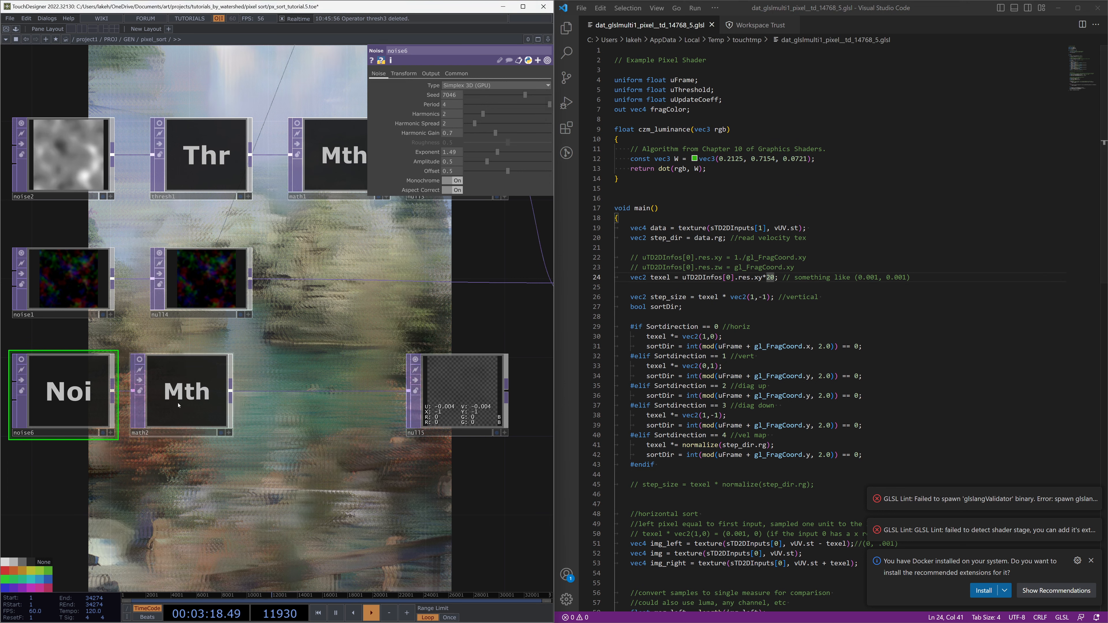
pyautogui.moveTo(332, 354); pyautogui.dragTo(342, 359)
pyautogui.click(451, 95)
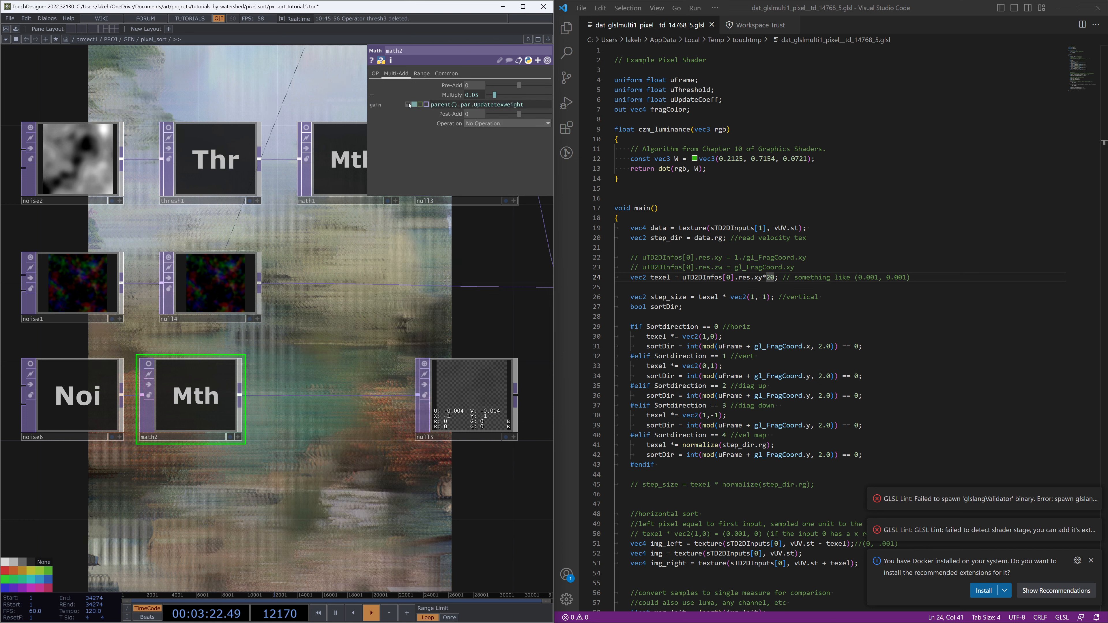
pyautogui.click(421, 73)
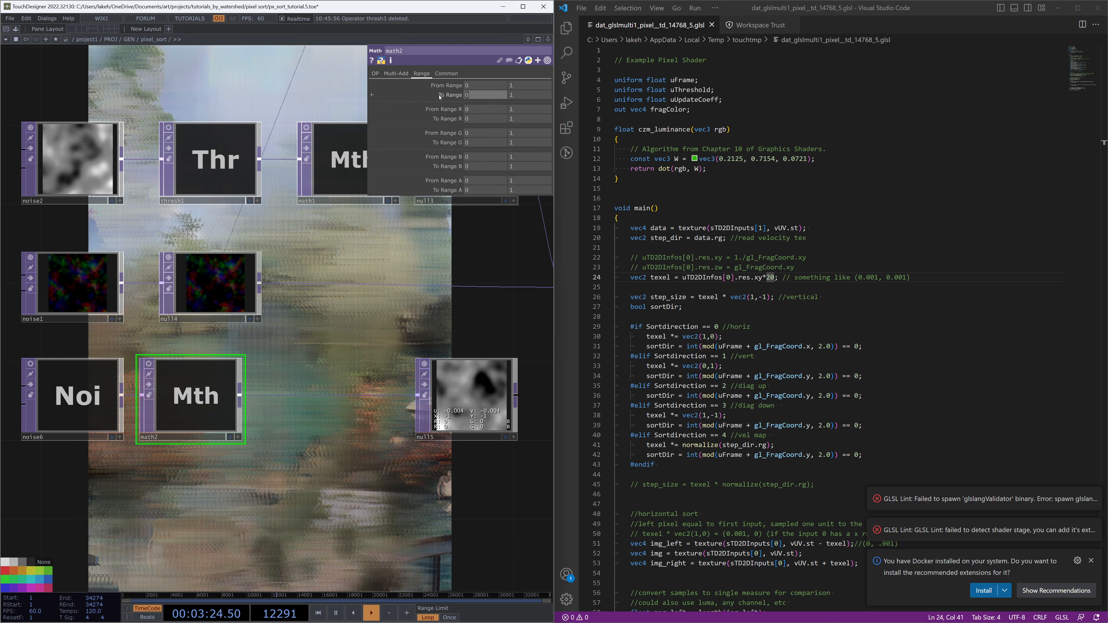
pyautogui.write('1')
pyautogui.press('Tab')
pyautogui.write('20')
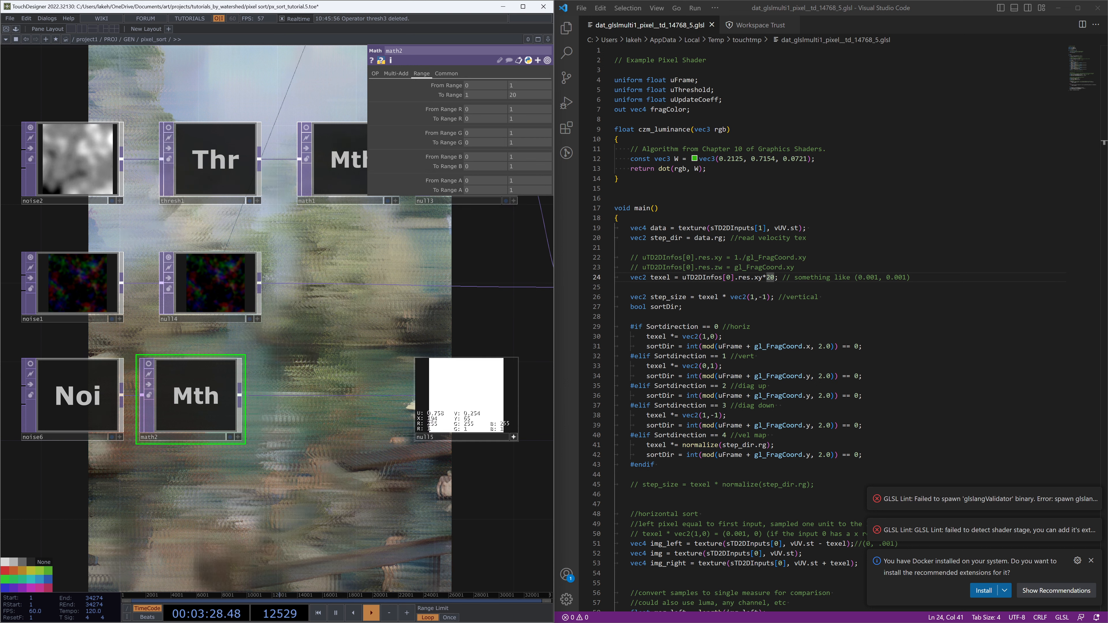
pyautogui.write('n')
# Enlarge and examine null15's viewer channel values and math2's info
pyautogui.scroll(2, 479, 402)
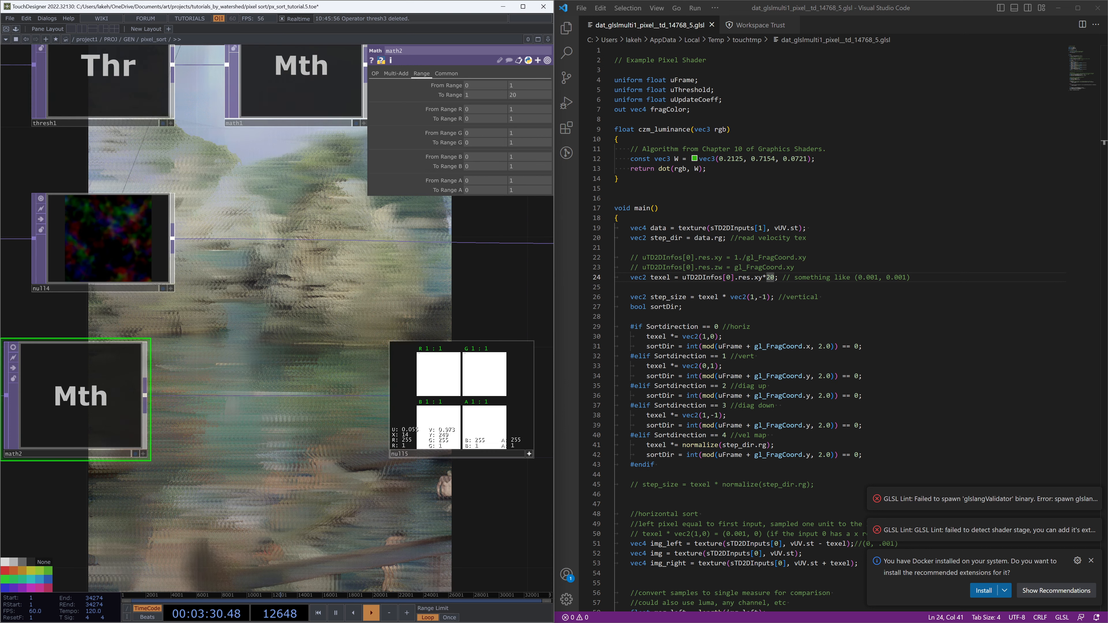
pyautogui.scroll(-2, 413, 383)
pyautogui.click(465, 439)
pyautogui.moveTo(414, 434); pyautogui.dragTo(438, 441)
pyautogui.scroll(3, 436, 427)
pyautogui.moveTo(515, 474); pyautogui.dragTo(494, 481)
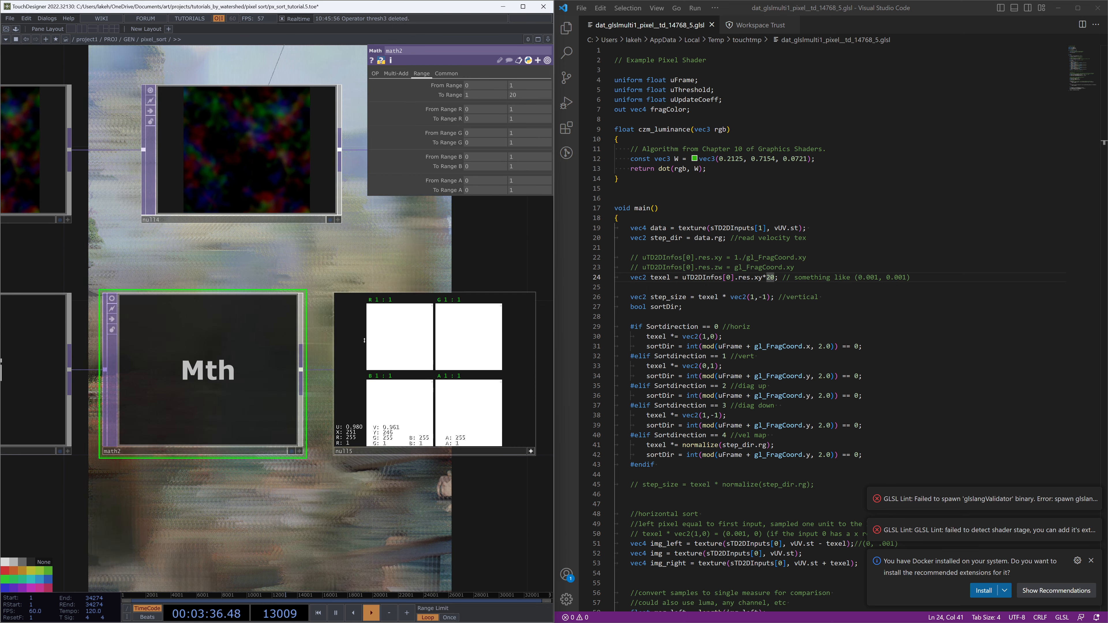
pyautogui.scroll(-3, 379, 432)
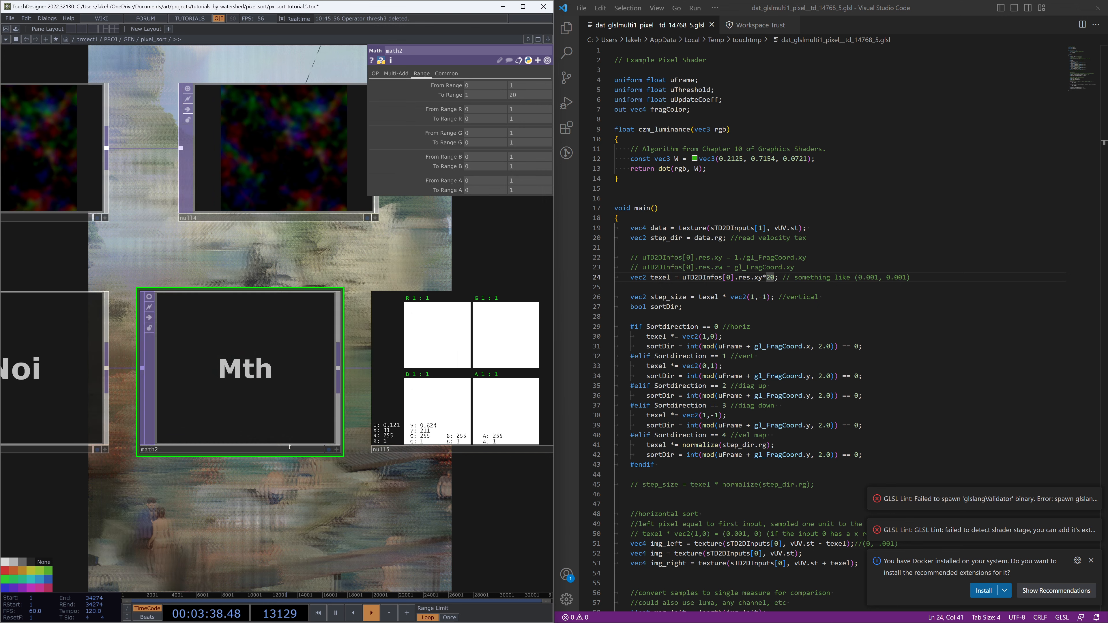
pyautogui.middleClick(250, 392)
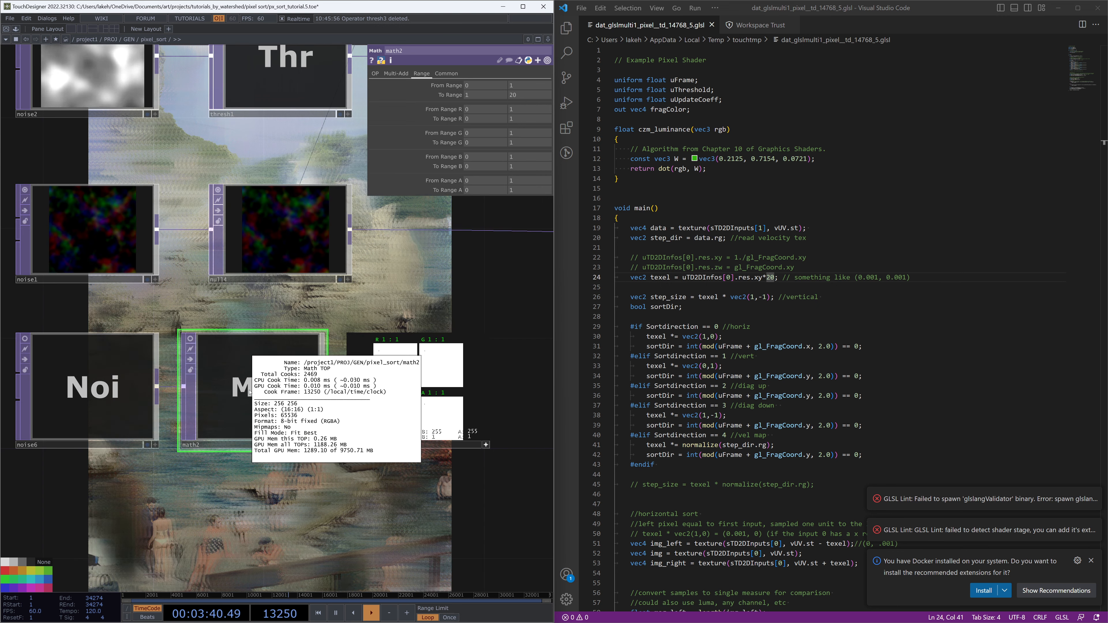
# Set math2's pixel format to 32-bit float (RGBA)
pyautogui.click(446, 73)
pyautogui.click(510, 181)
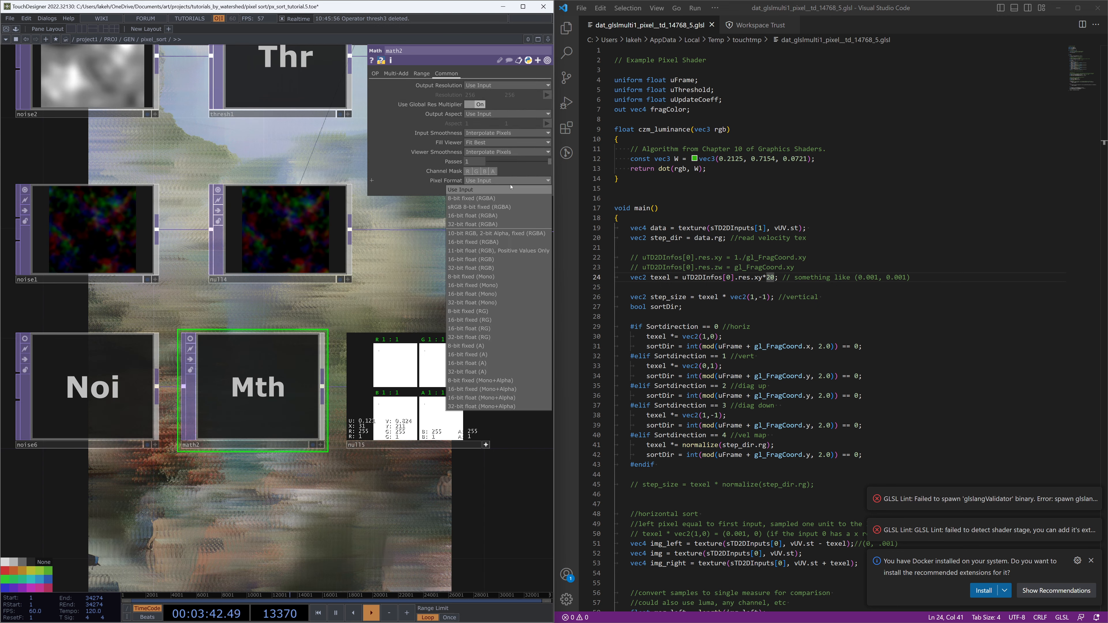
pyautogui.click(480, 224)
pyautogui.scroll(5, 444, 383)
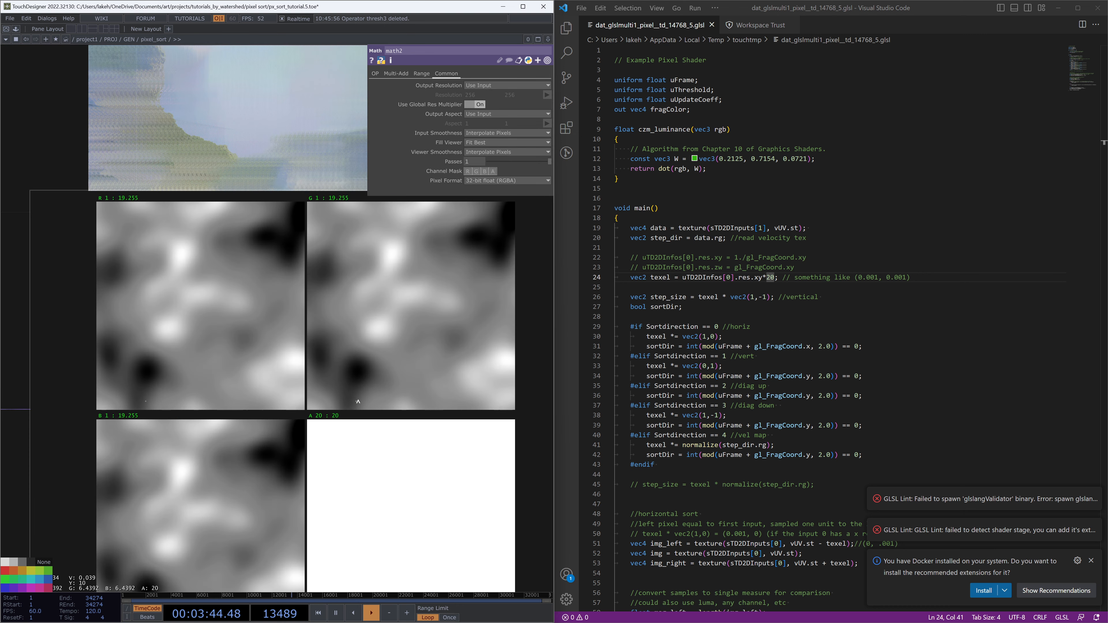
# Set noise6's Period to 3.5
pyautogui.scroll(-2, 358, 401)
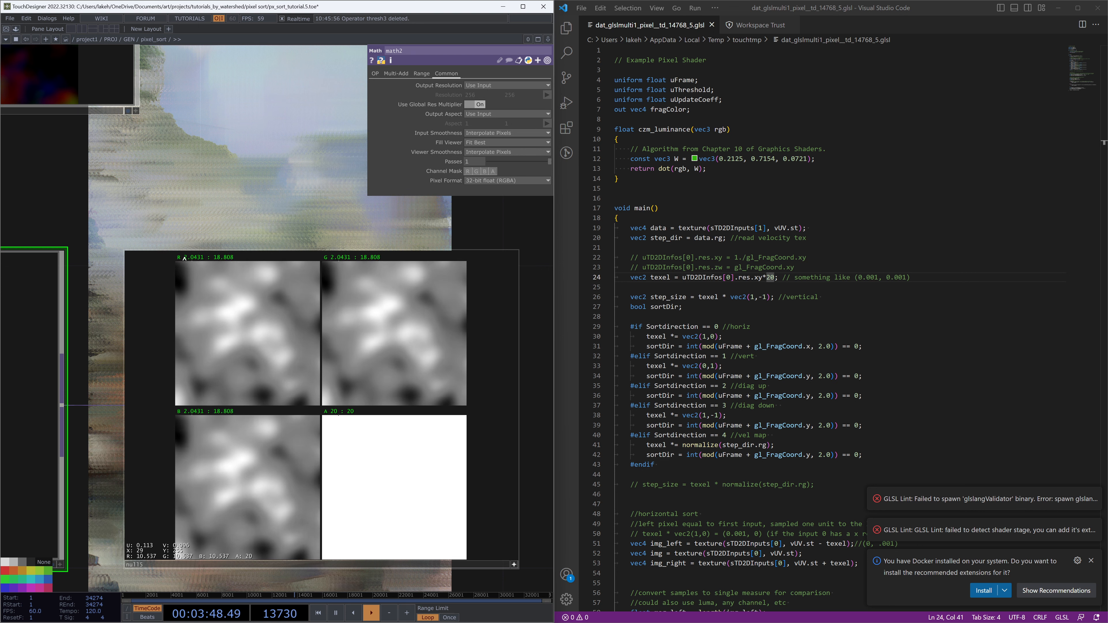
pyautogui.scroll(-2, 275, 281)
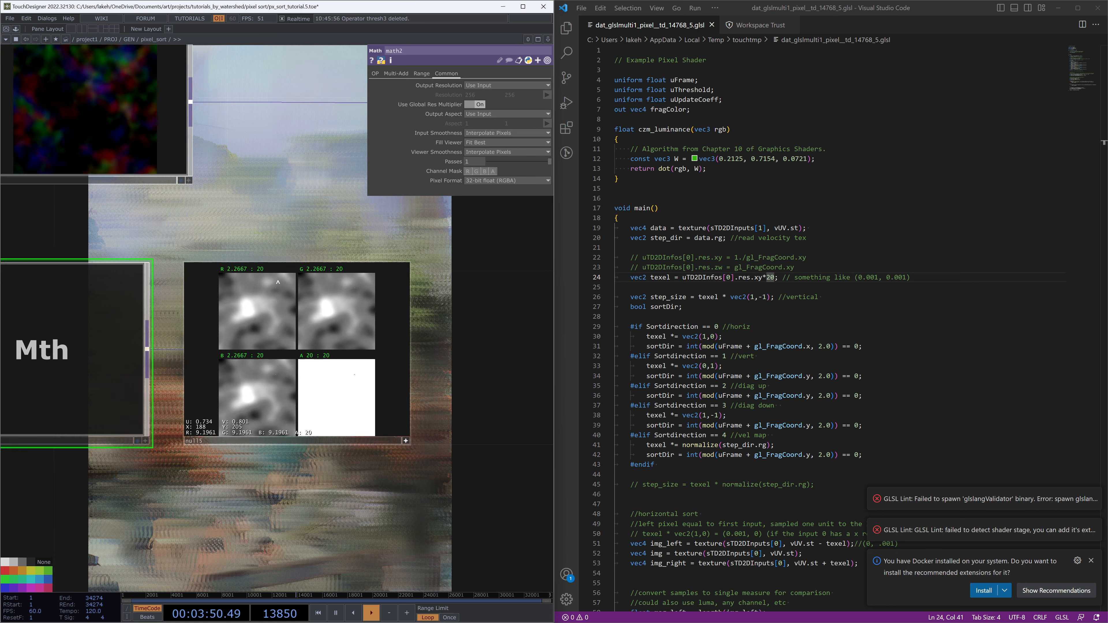
pyautogui.scroll(-3, 277, 282)
pyautogui.moveTo(181, 260); pyautogui.dragTo(158, 301)
pyautogui.click(136, 373)
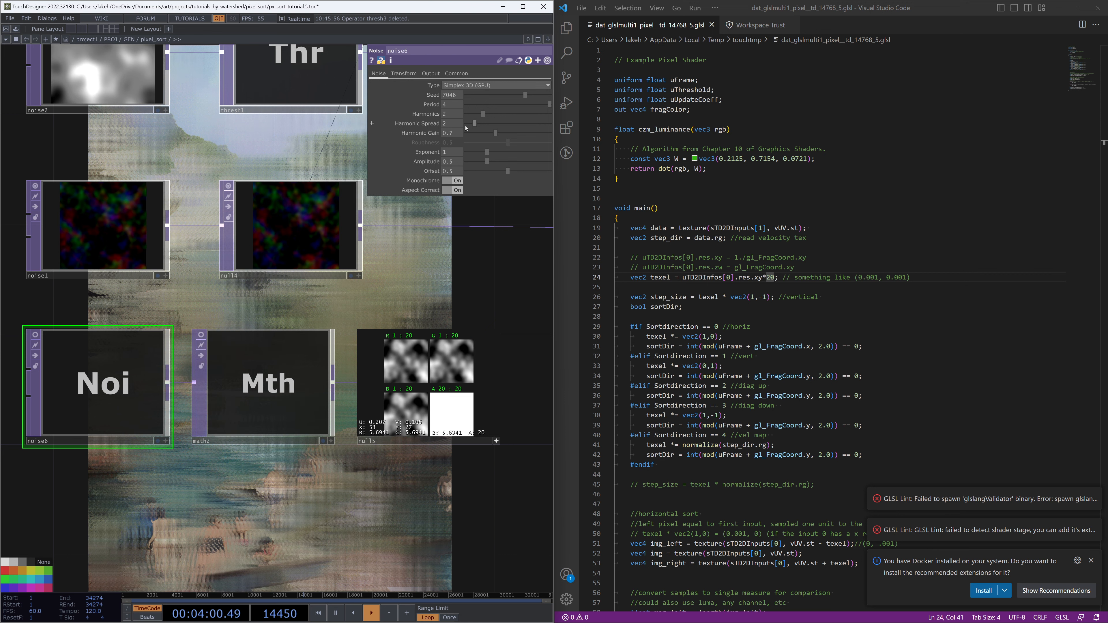
pyautogui.moveTo(453, 105); pyautogui.dragTo(423, 107)
pyautogui.write('3.5')
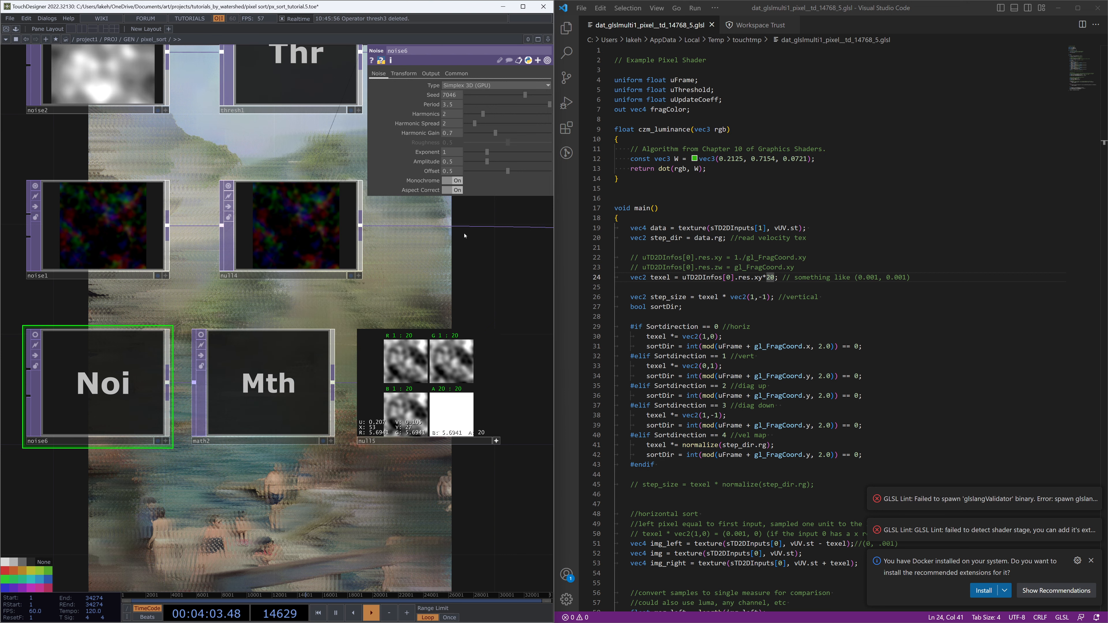
# Set reorder1's Output Alpha to the Red channel of Input 3
pyautogui.moveTo(451, 301); pyautogui.dragTo(277, 389)
pyautogui.scroll(-3, 333, 282)
pyautogui.click(307, 492)
pyautogui.moveTo(309, 450); pyautogui.dragTo(526, 363)
pyautogui.moveTo(396, 424); pyautogui.dragTo(164, 447)
pyautogui.click(344, 380)
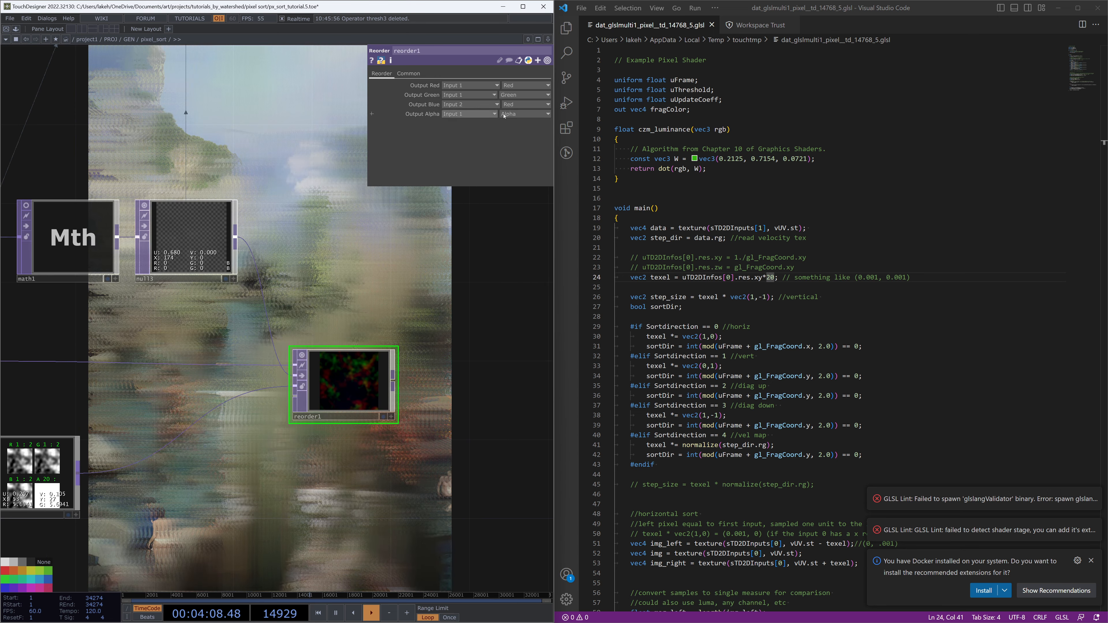
pyautogui.click(472, 114)
pyautogui.click(453, 140)
pyautogui.click(519, 114)
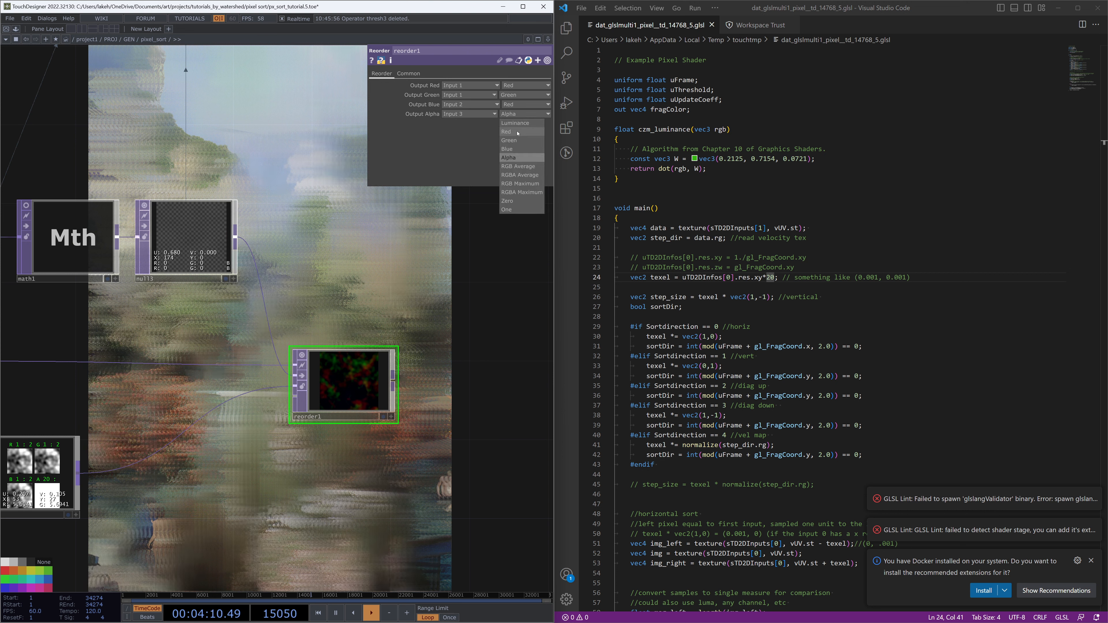
pyautogui.click(516, 133)
# Add a Null after reorder1 named data
pyautogui.scroll(-4, 497, 210)
pyautogui.moveTo(497, 210); pyautogui.dragTo(350, 366)
pyautogui.scroll(-3, 371, 427)
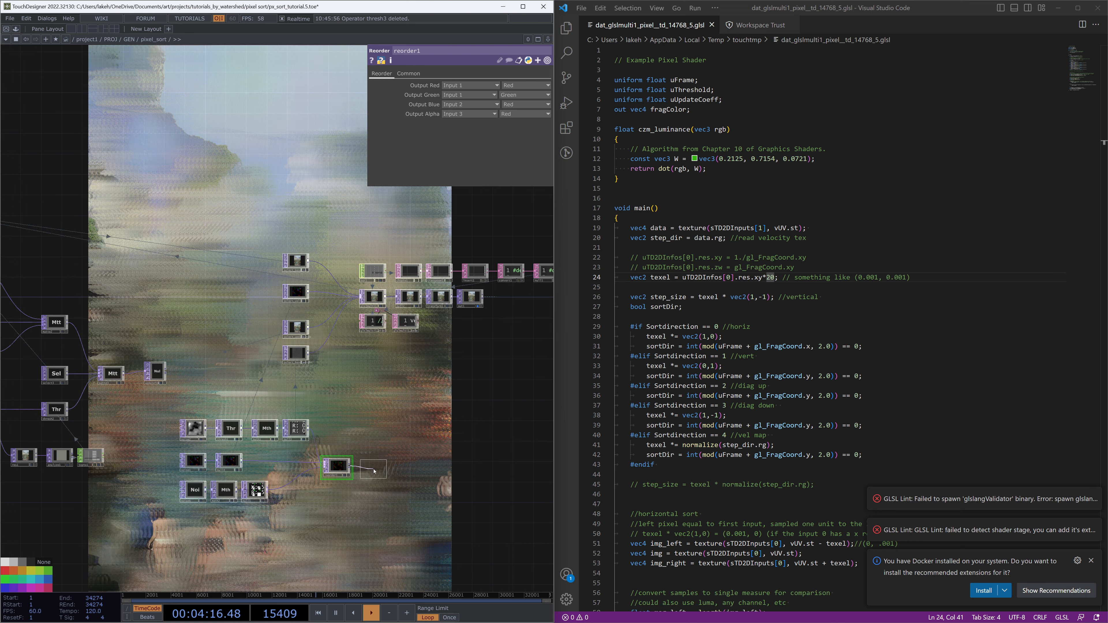
pyautogui.click(377, 474)
pyautogui.scroll(6, 378, 475)
pyautogui.write('a')
pyautogui.press('Return')
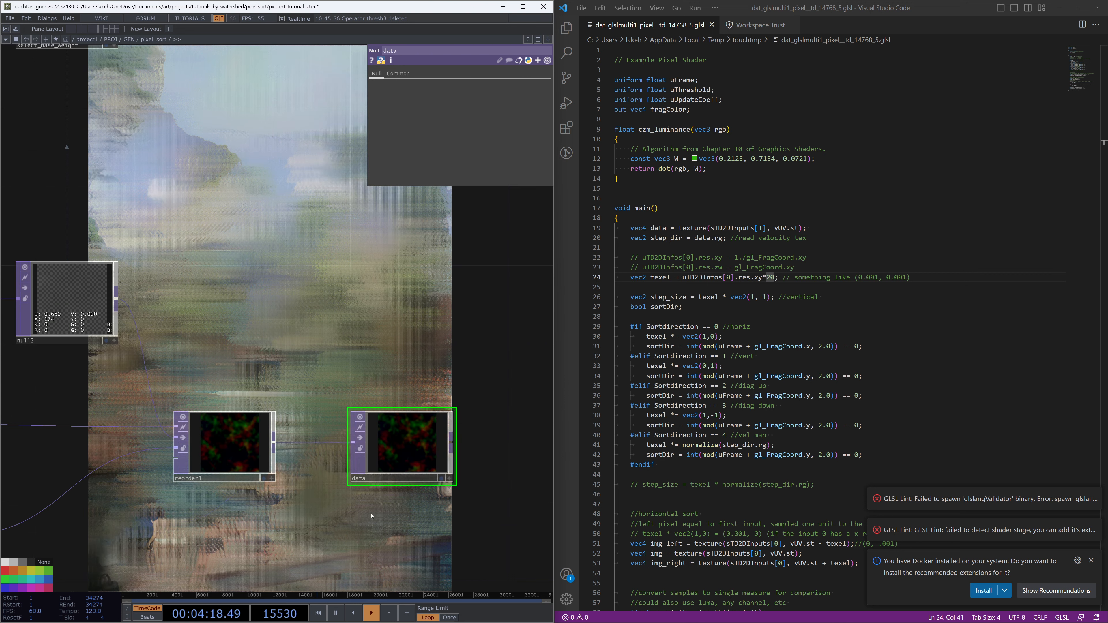
# Point the select_vel Select TOP at the data null
pyautogui.scroll(-3, 381, 480)
pyautogui.moveTo(268, 313); pyautogui.dragTo(229, 138)
pyautogui.click(227, 153)
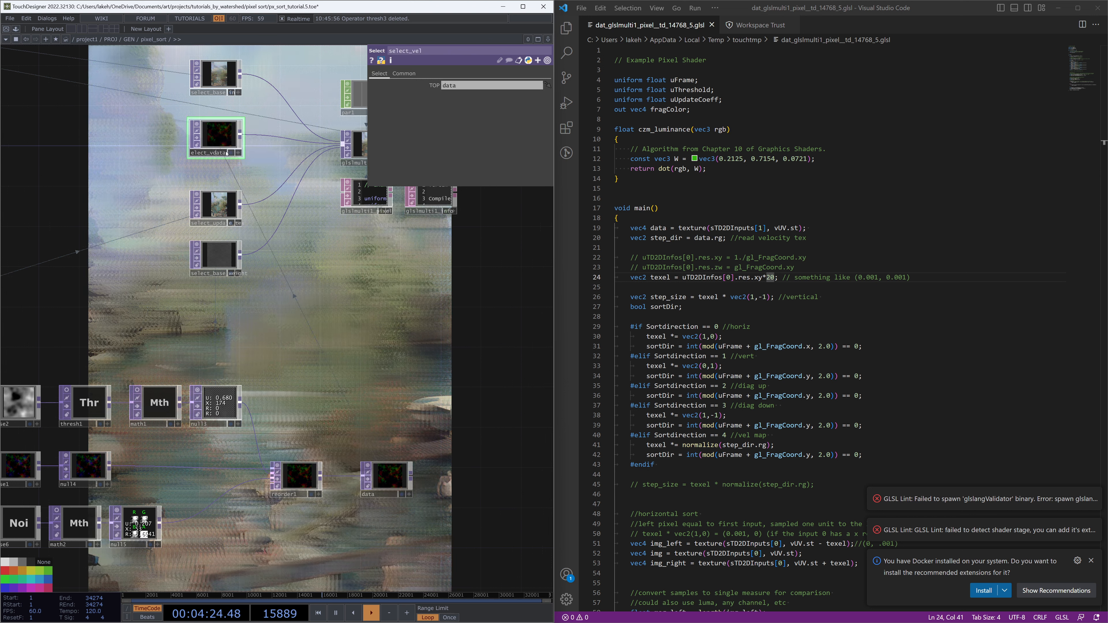
# Delete the select_base_weight node
pyautogui.moveTo(330, 322); pyautogui.dragTo(330, 290)
pyautogui.click(239, 266)
pyautogui.press('Delete')
pyautogui.scroll(-2, 806, 327)
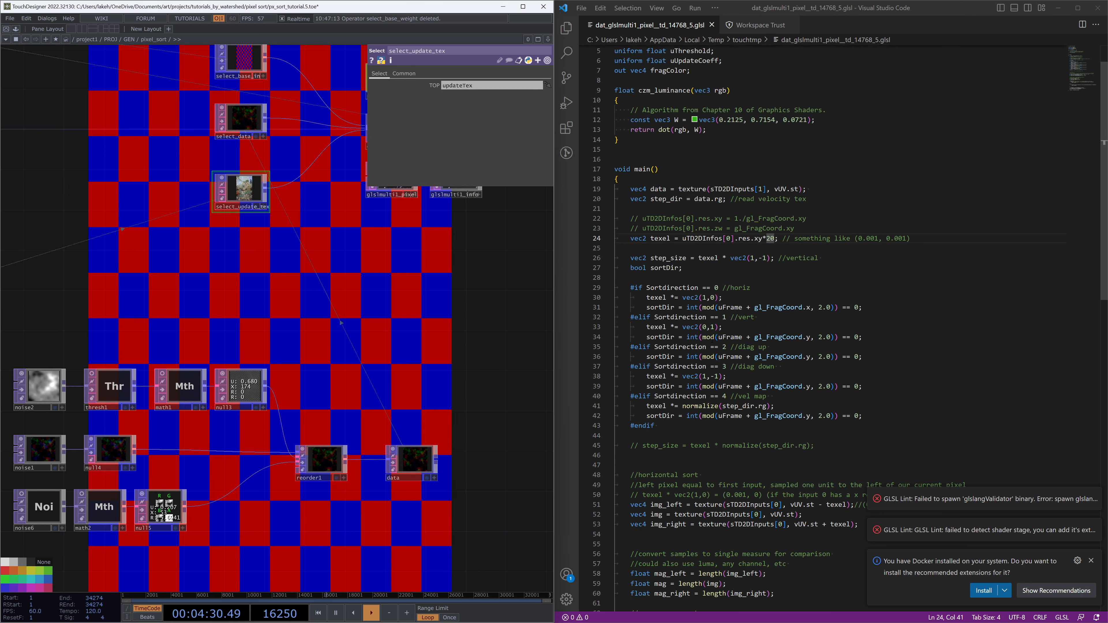
# Add a line after step_dir declaring float updateWeight = data.b with the comment "blue channel holds update weight map"
pyautogui.click(856, 198)
pyautogui.write('\\')
pyautogui.press('Return')
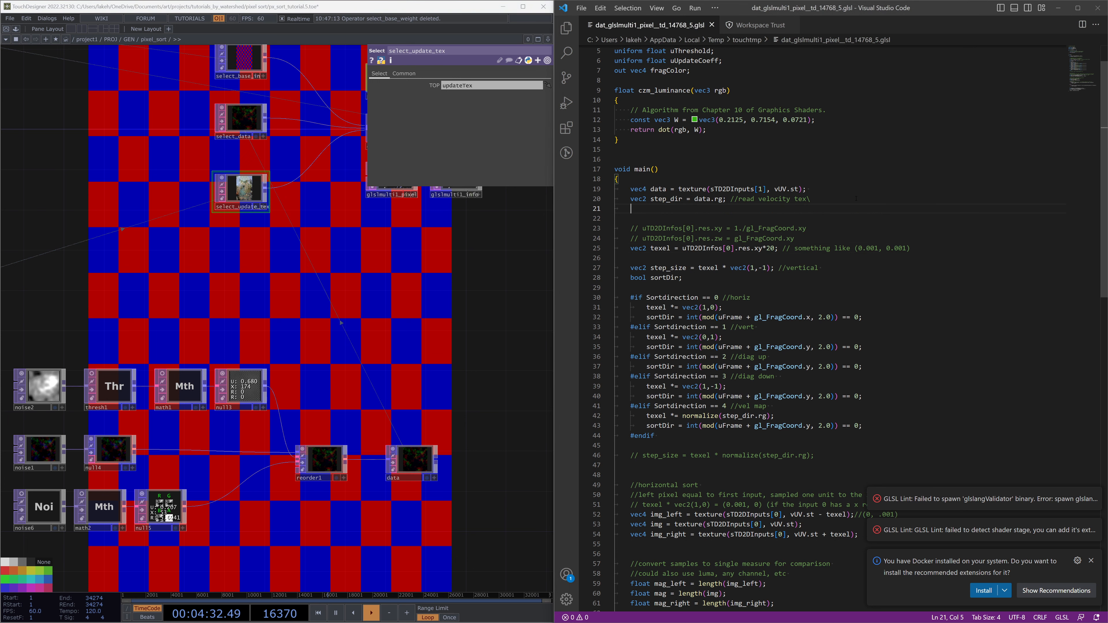
pyautogui.click(852, 199)
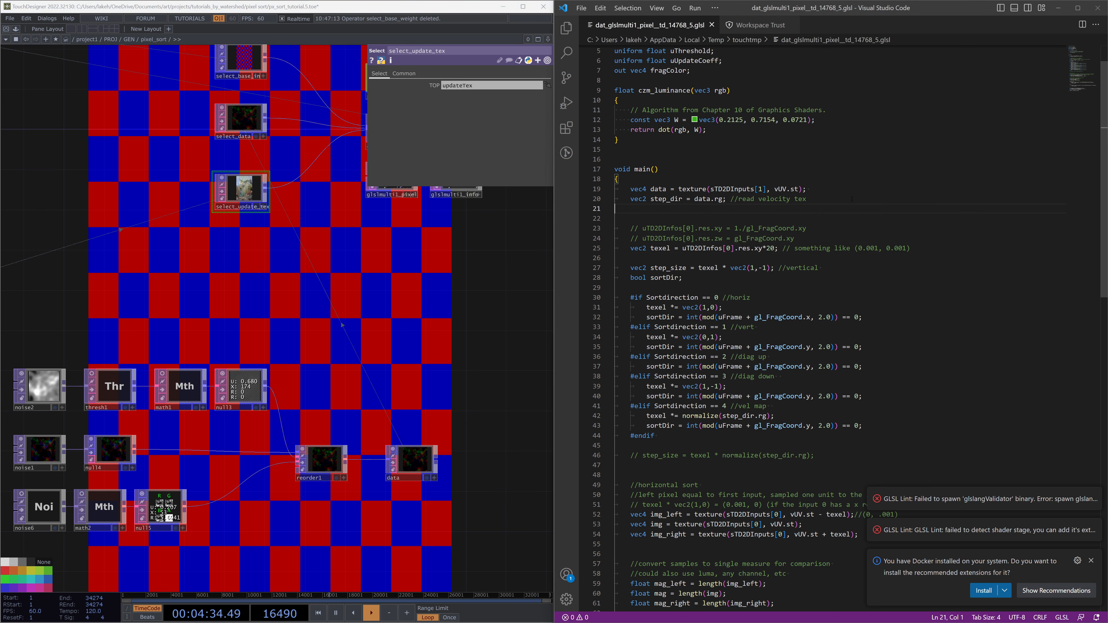
pyautogui.write('float')
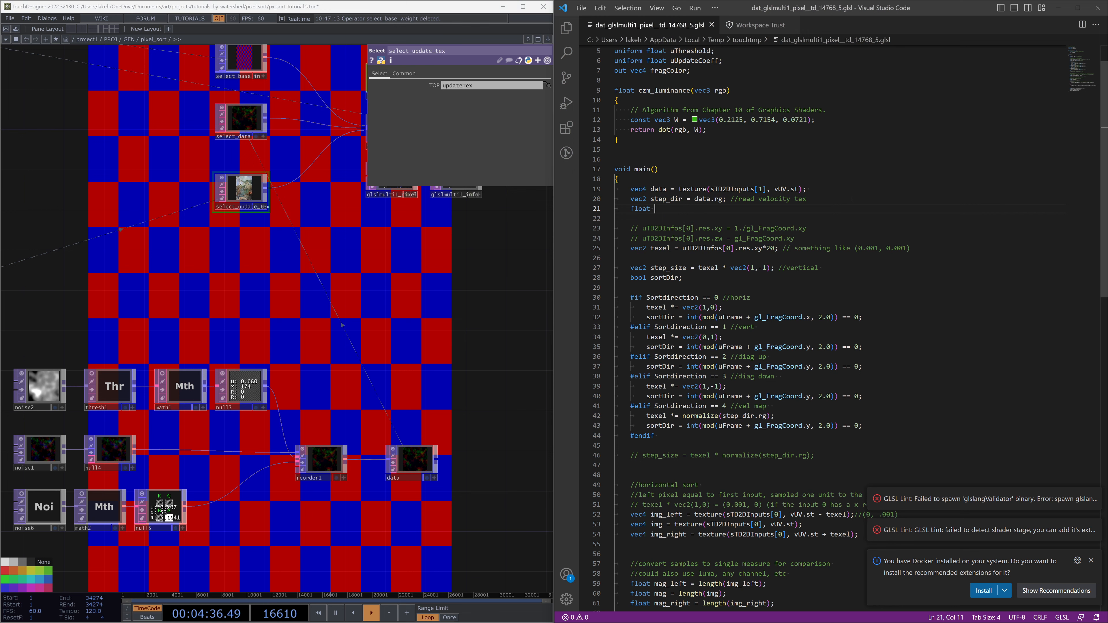
pyautogui.scroll(-8, 876, 181)
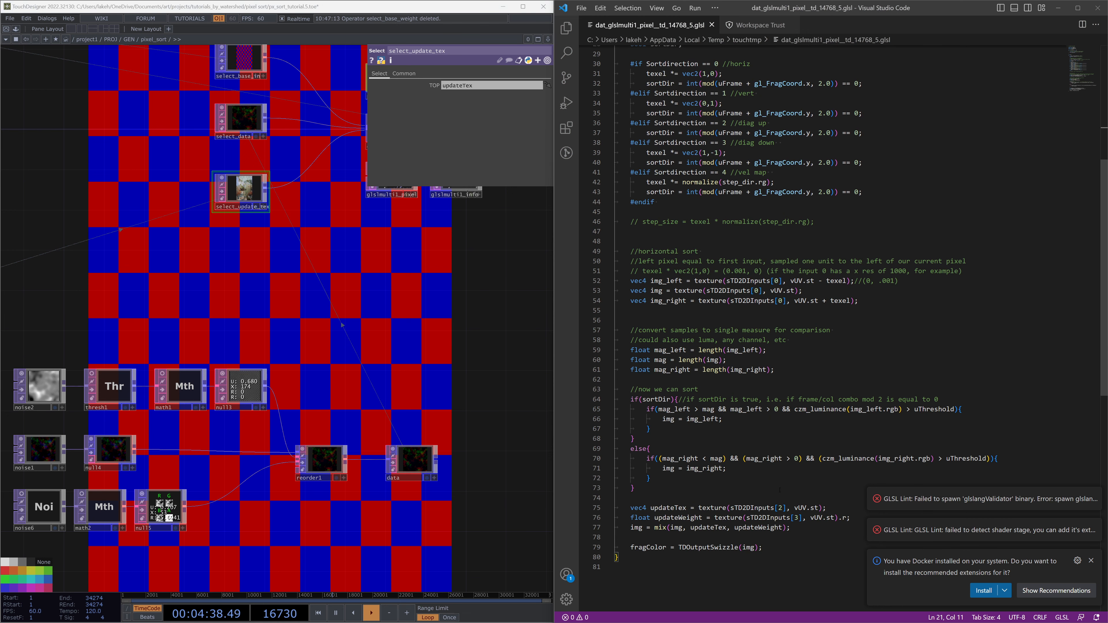
pyautogui.scroll(7, 828, 305)
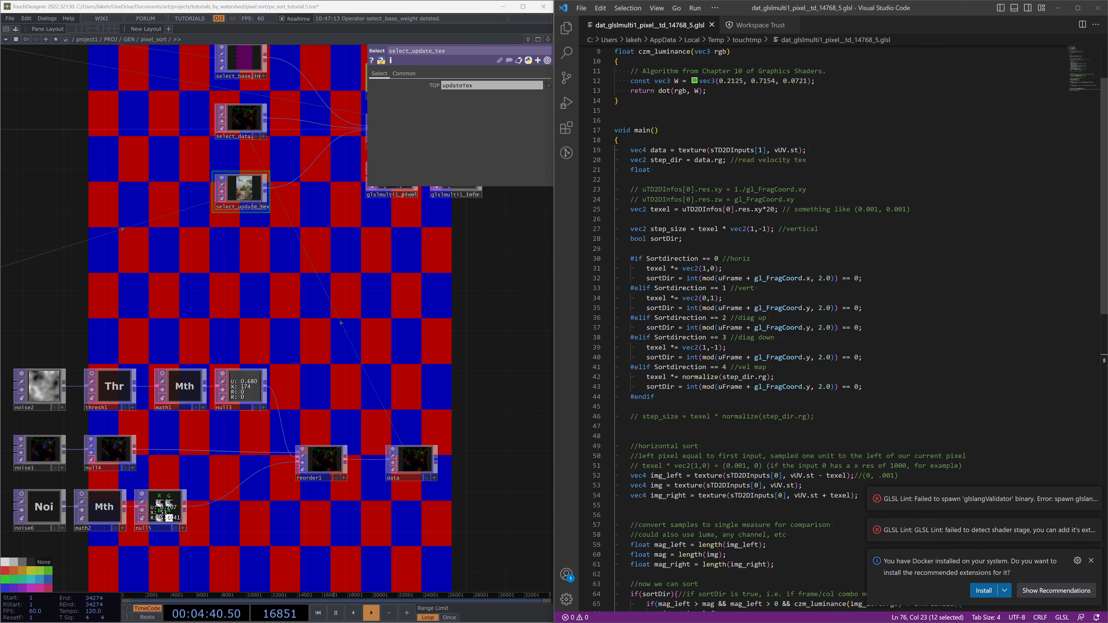
pyautogui.write('updateWeight = data.rg;')
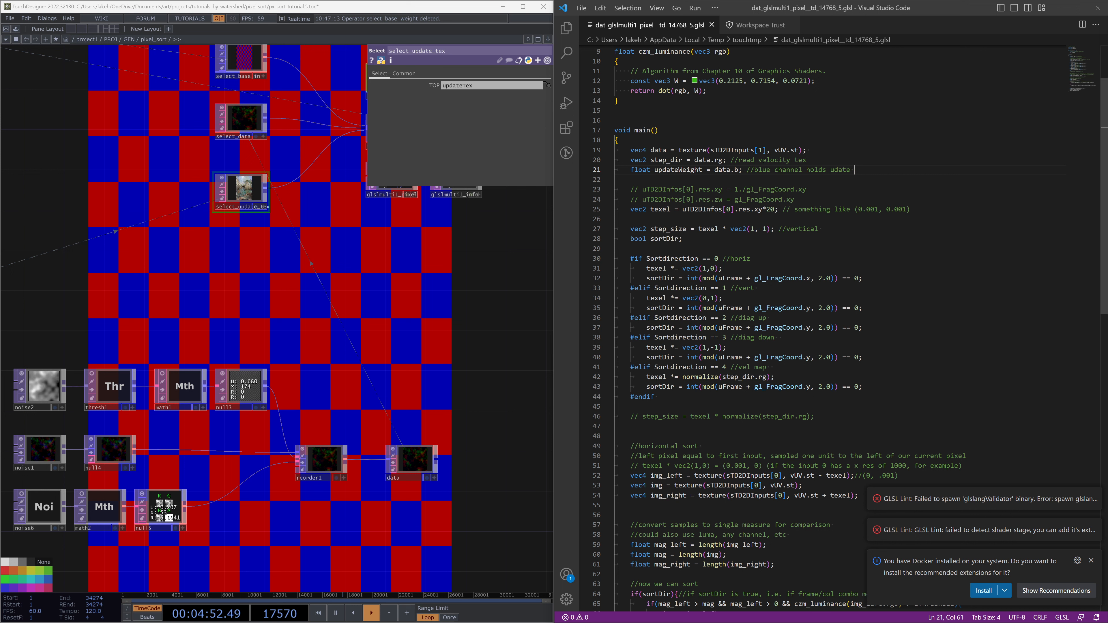
pyautogui.hotkey('ctrl', 'Left')
pyautogui.press('Right')
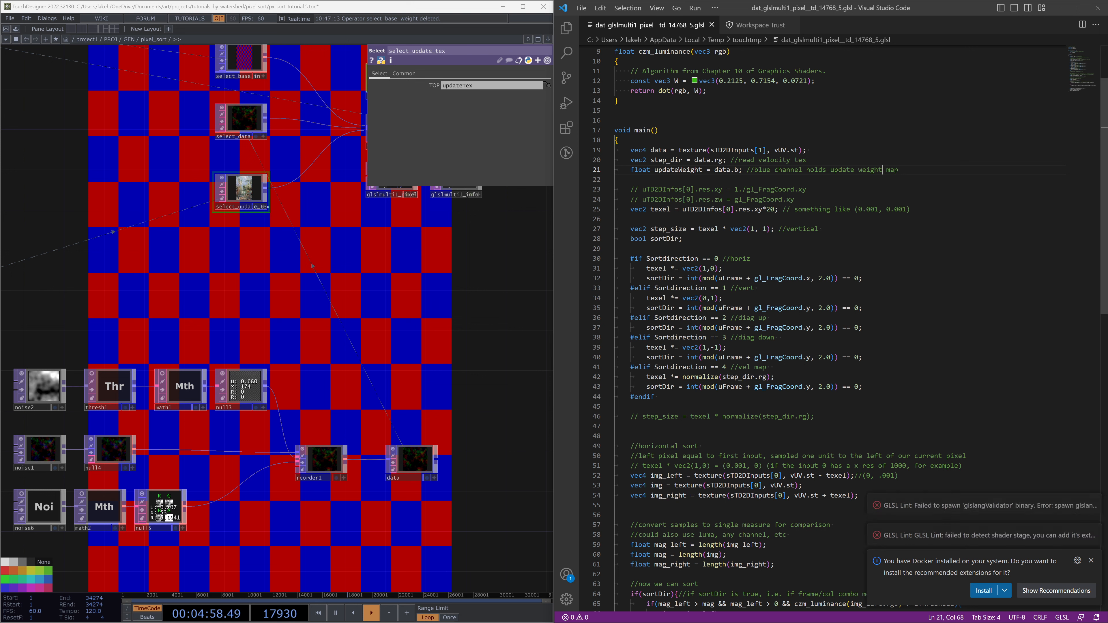
# Add a new line declaring float stepSize = data.a; in the shader's main function
pyautogui.click(931, 166)
pyautogui.press('Return')
pyautogui.write('flaot ')
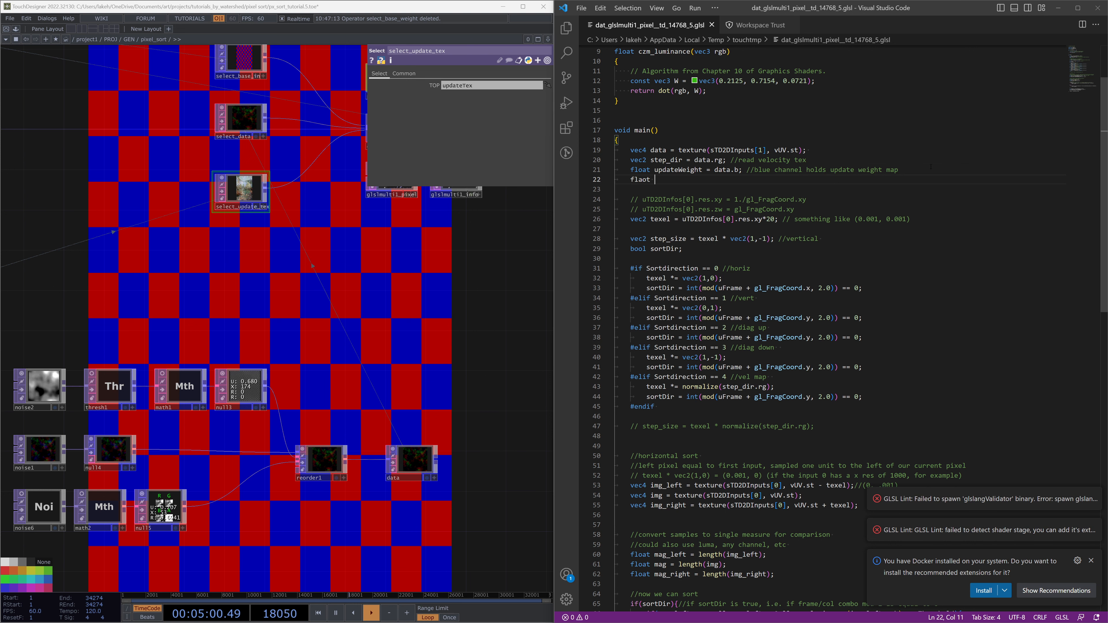
pyautogui.write('oat step_s')
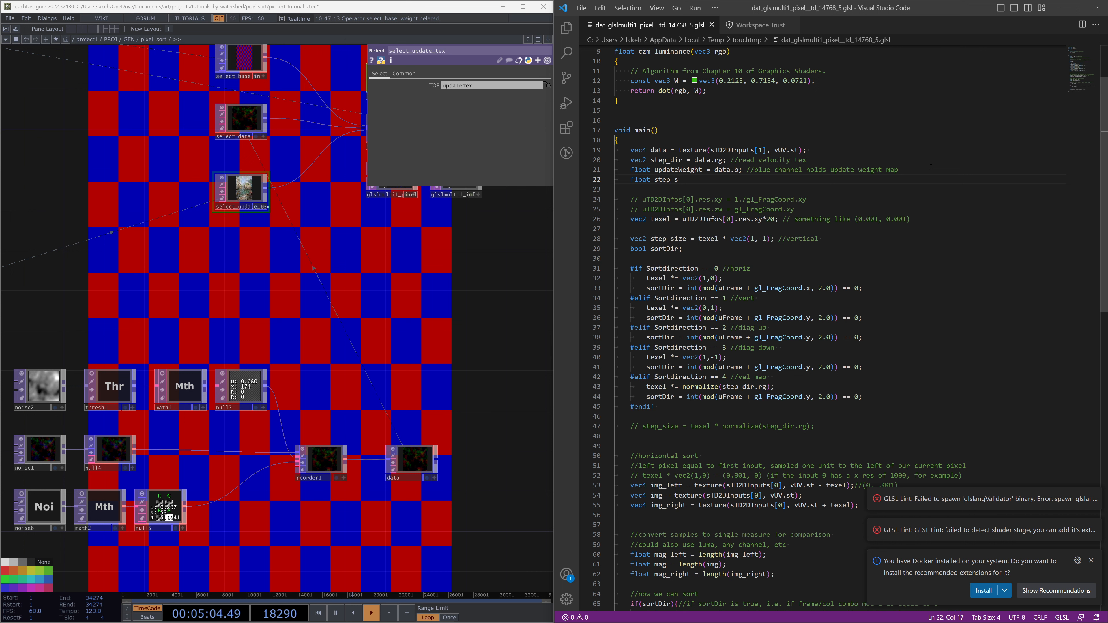
pyautogui.write('tSize')
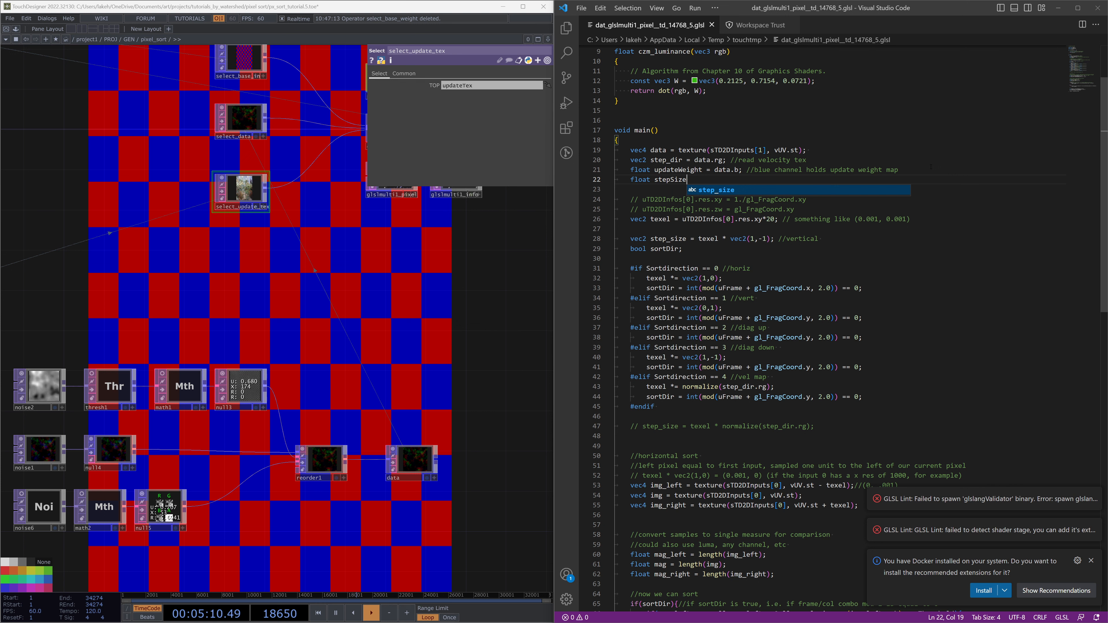
pyautogui.write('=')
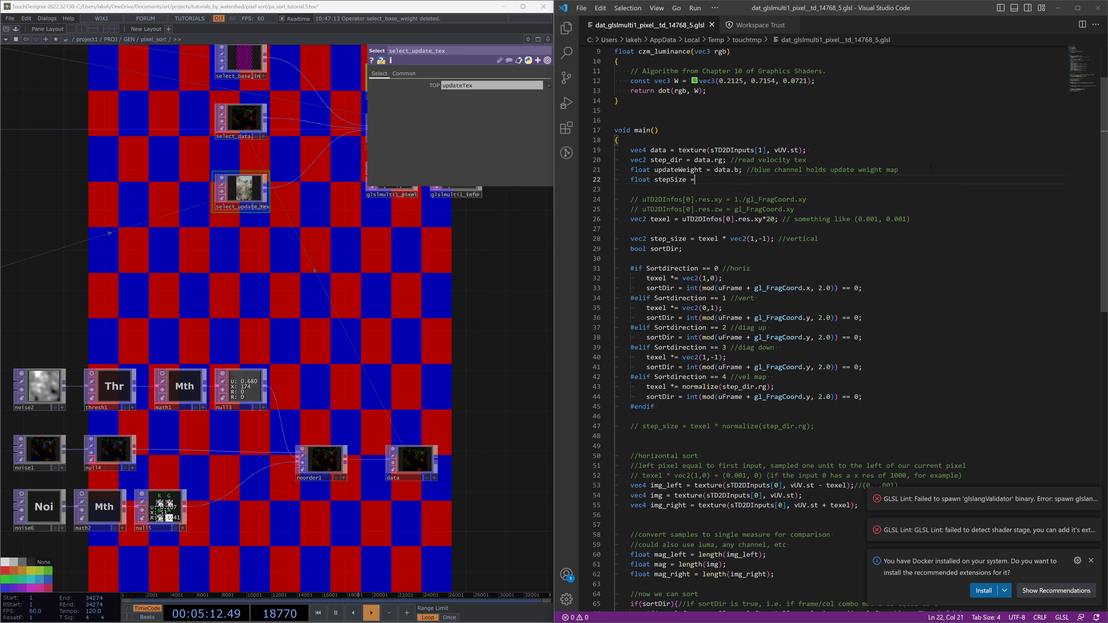
pyautogui.write(' dta')
pyautogui.press('Tab')
pyautogui.write('.a;')
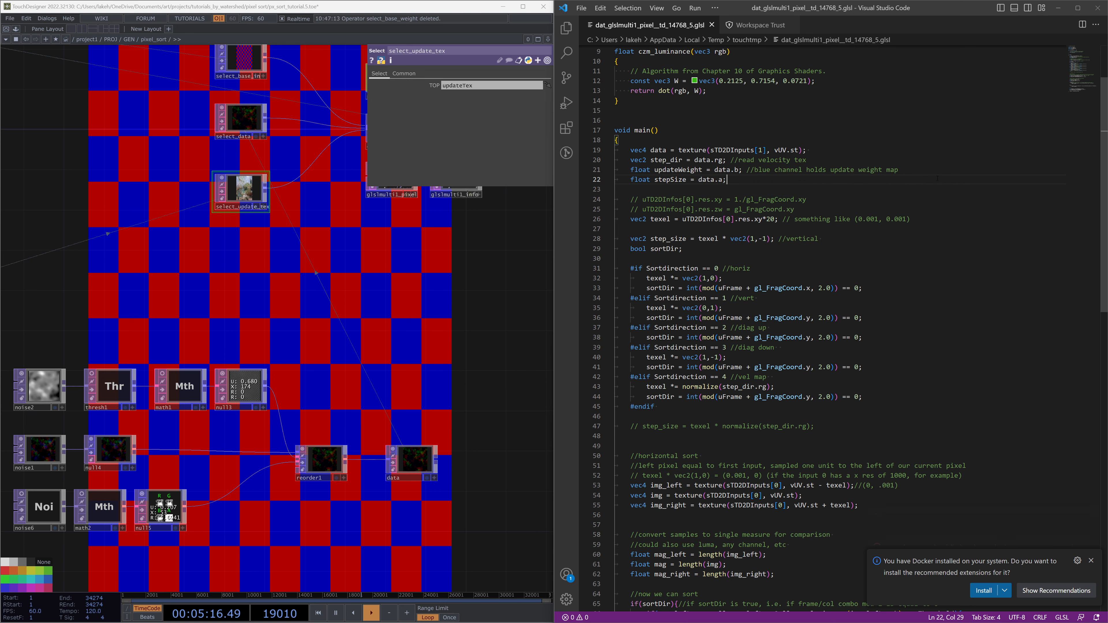
# In the shader, multiply texel by stepSize instead of 20 and delete the old updateWeight line reading the fourth input
pyautogui.moveTo(462, 345); pyautogui.dragTo(471, 319)
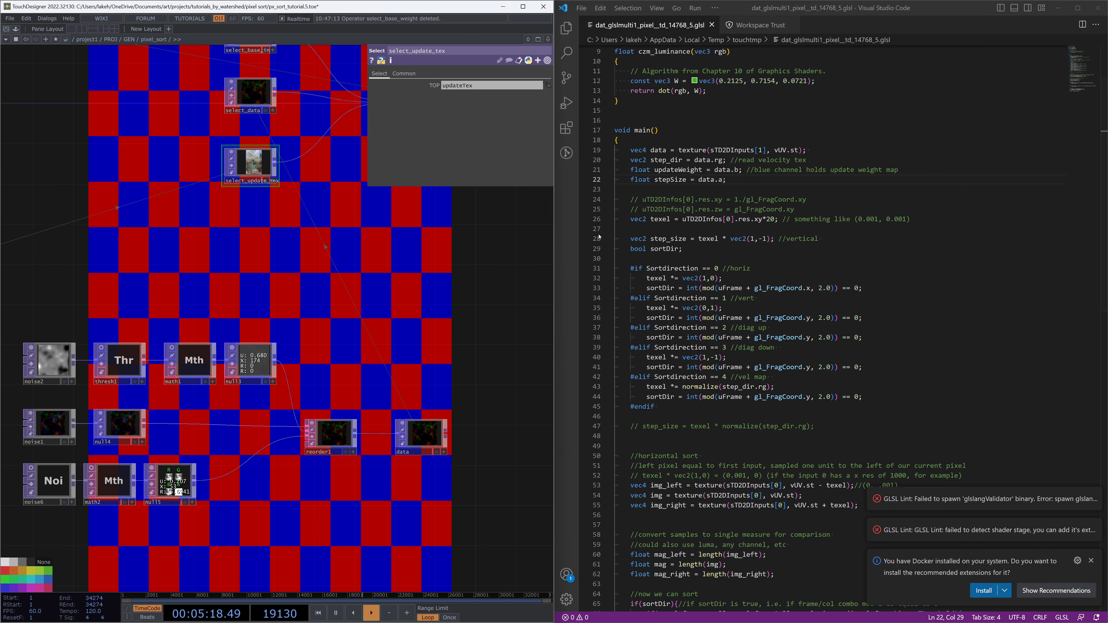
pyautogui.click(678, 180)
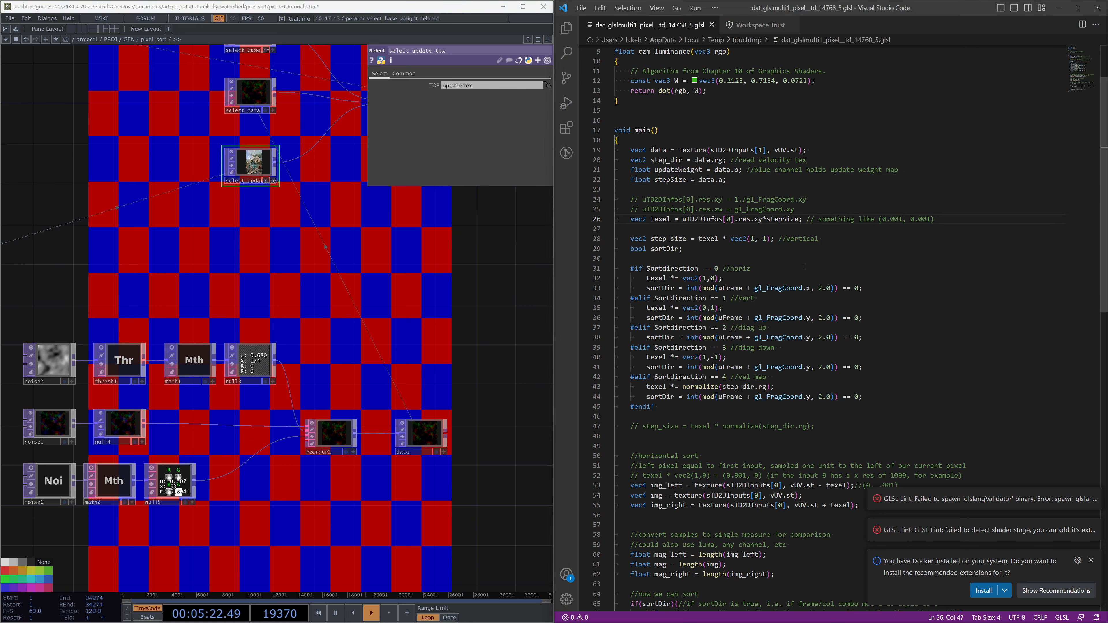
pyautogui.scroll(-6, 390, 349)
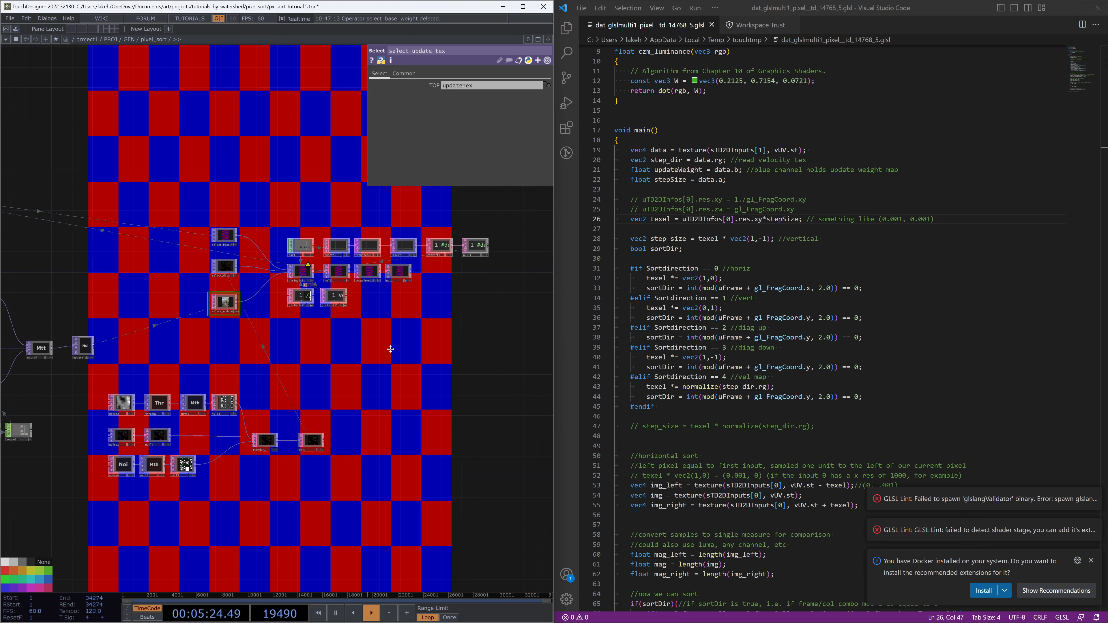
pyautogui.scroll(-10, 814, 362)
pyautogui.tripleClick(691, 410)
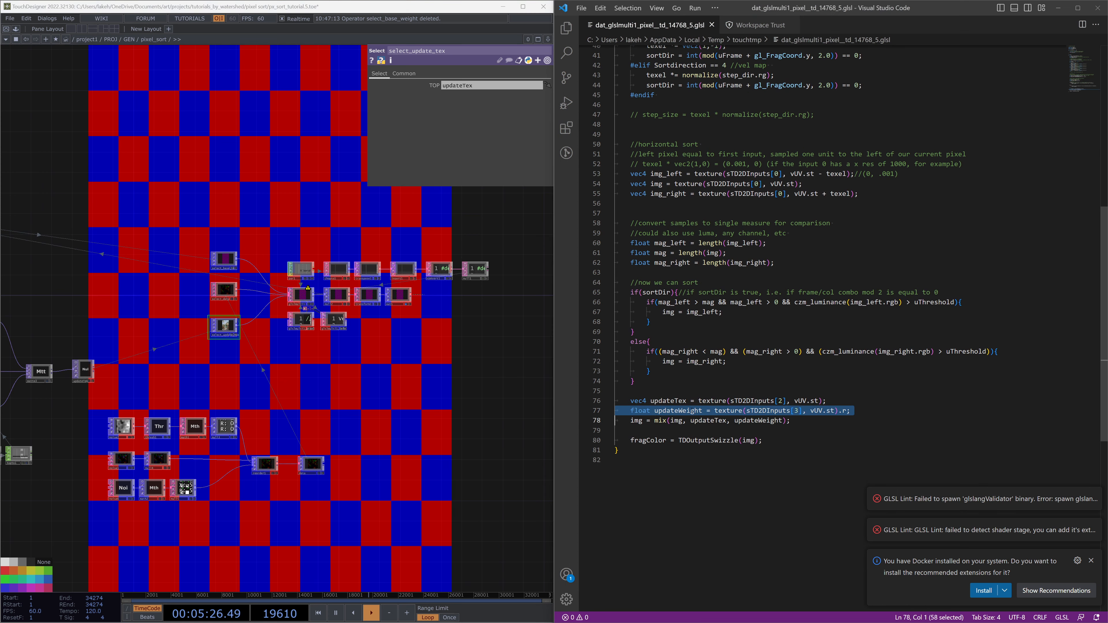
pyautogui.click(750, 431)
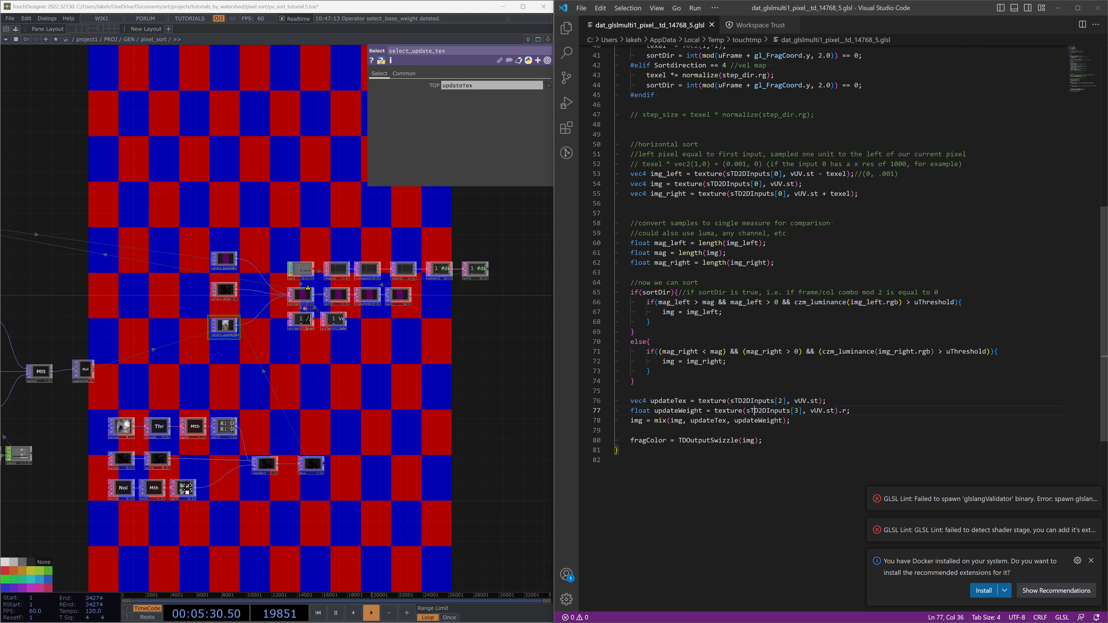
pyautogui.tripleClick(754, 410)
pyautogui.press('BackSpace')
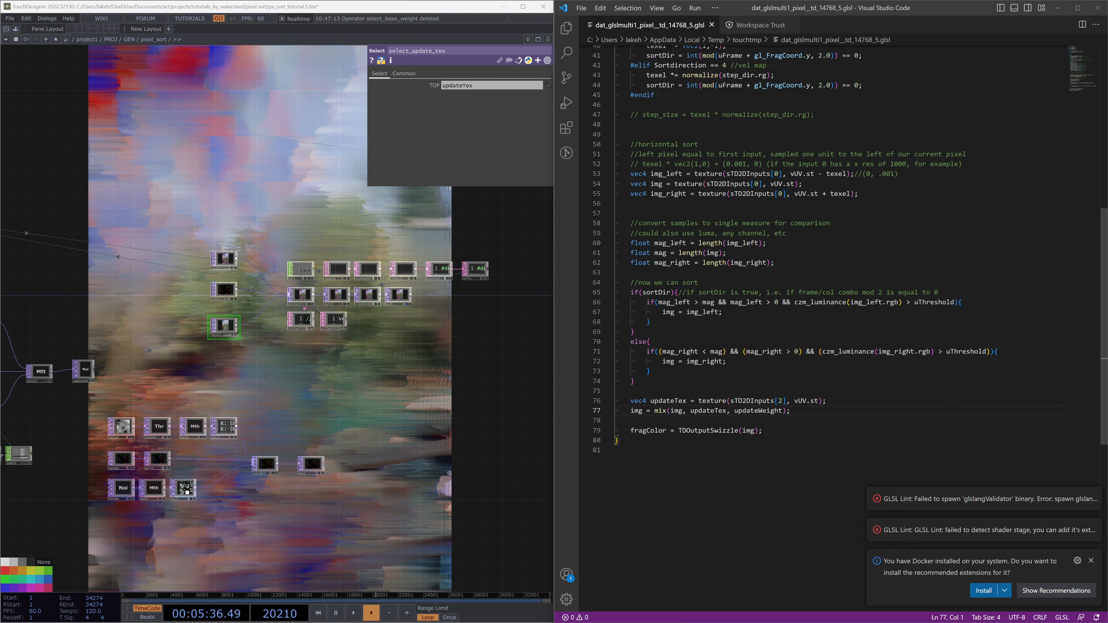
pyautogui.scroll(-4, 368, 453)
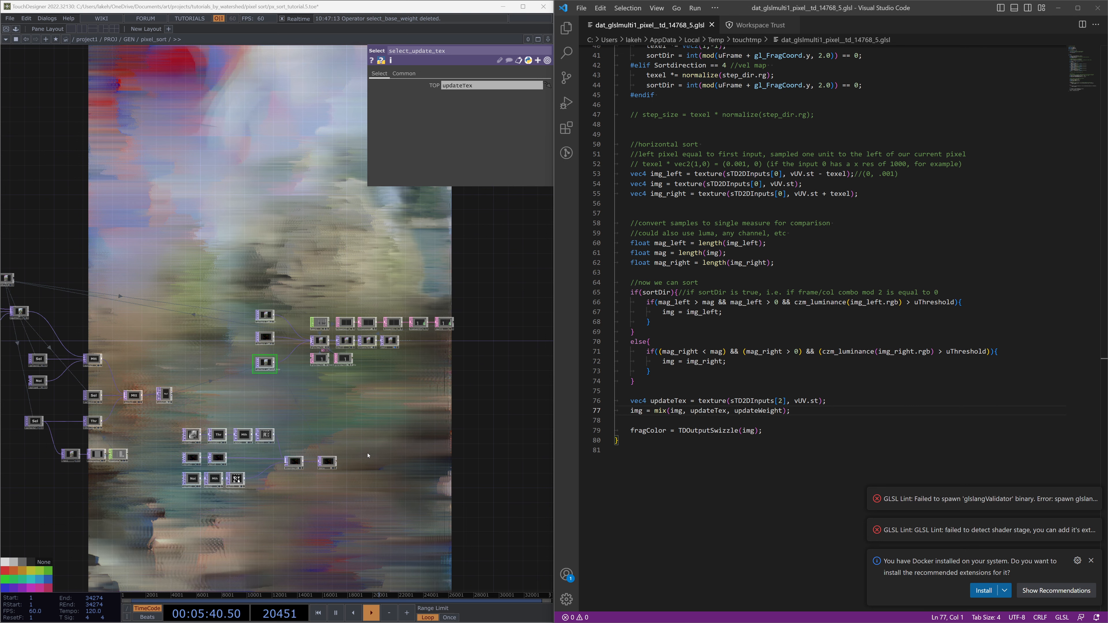
pyautogui.click(445, 433)
pyautogui.moveTo(445, 433); pyautogui.dragTo(490, 408)
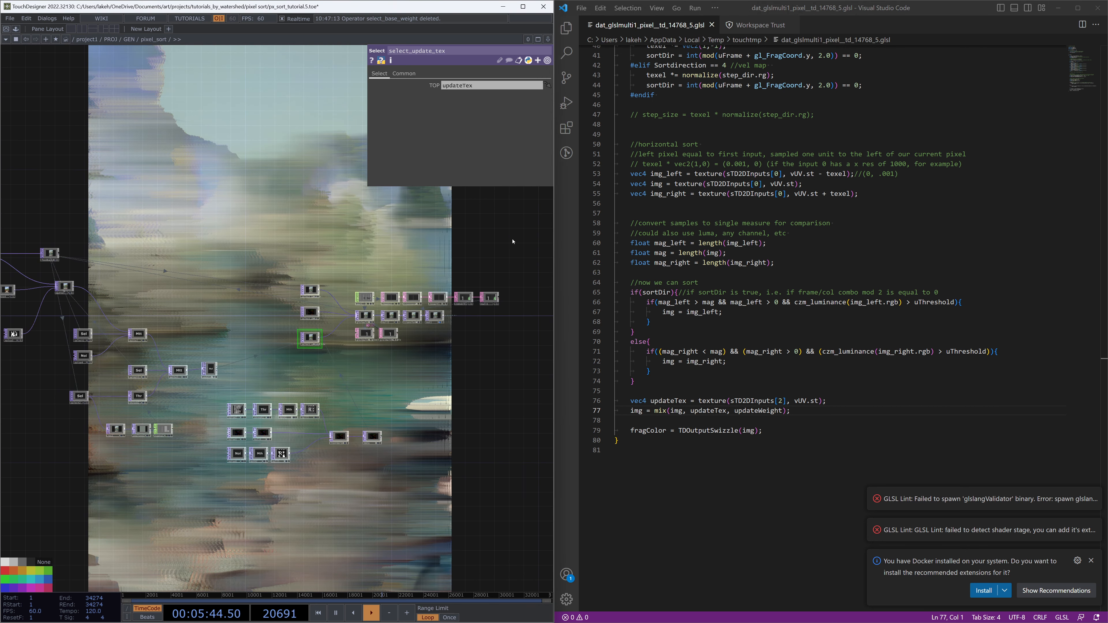
pyautogui.press('p')
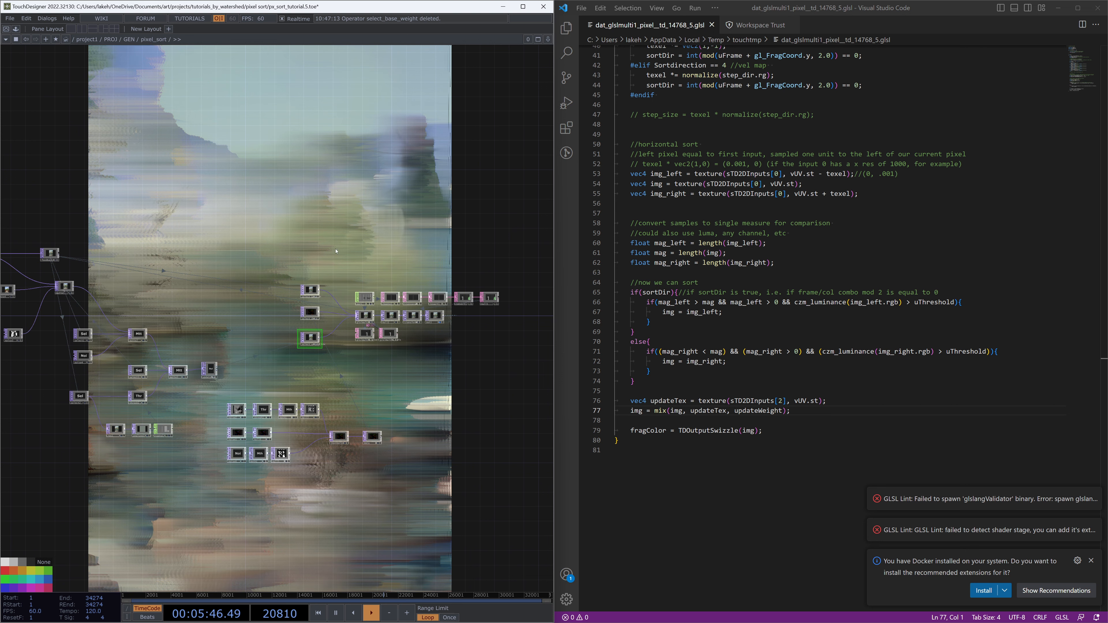
pyautogui.moveTo(336, 251); pyautogui.dragTo(196, 237)
pyautogui.moveTo(485, 325); pyautogui.dragTo(321, 320)
pyautogui.moveTo(175, 441); pyautogui.dragTo(280, 530)
pyautogui.press('space')
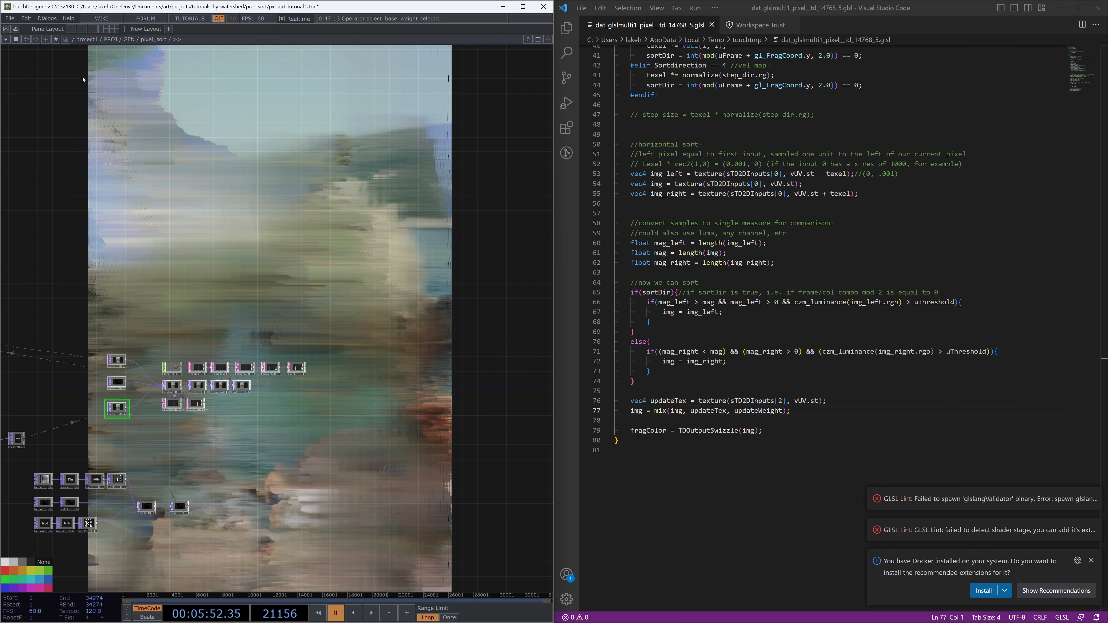
pyautogui.press('space')
# Examine the noise, math and reorder nodes feeding the data null in the pixel_sort network
pyautogui.scroll(-3, 272, 504)
pyautogui.moveTo(273, 504); pyautogui.dragTo(481, 424)
pyautogui.scroll(1, 276, 466)
pyautogui.moveTo(275, 466); pyautogui.dragTo(245, 445)
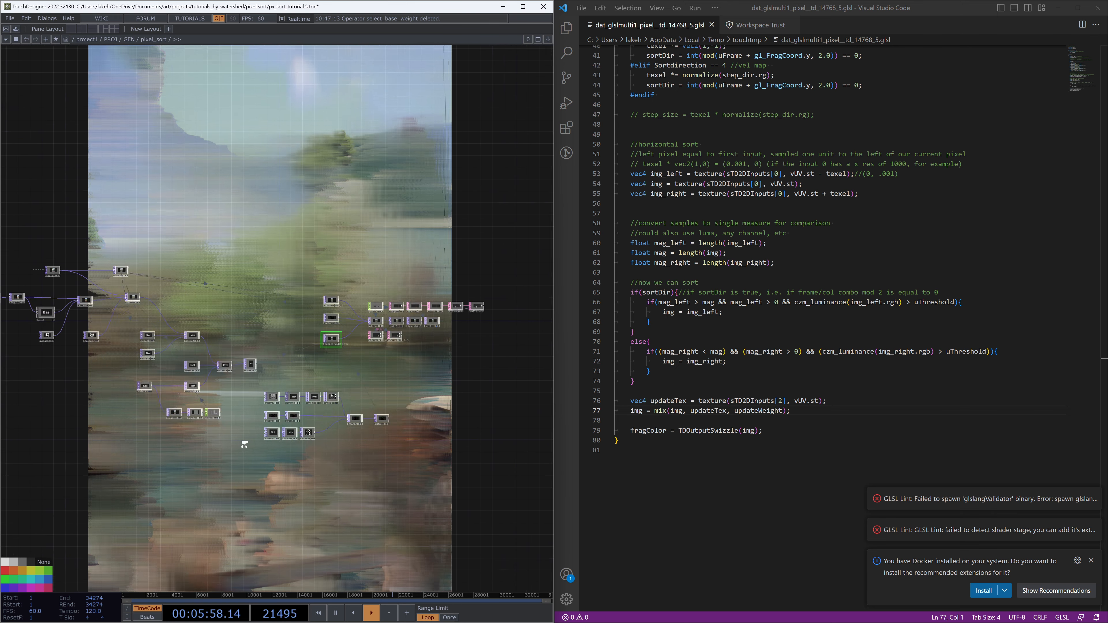
pyautogui.scroll(3, 244, 444)
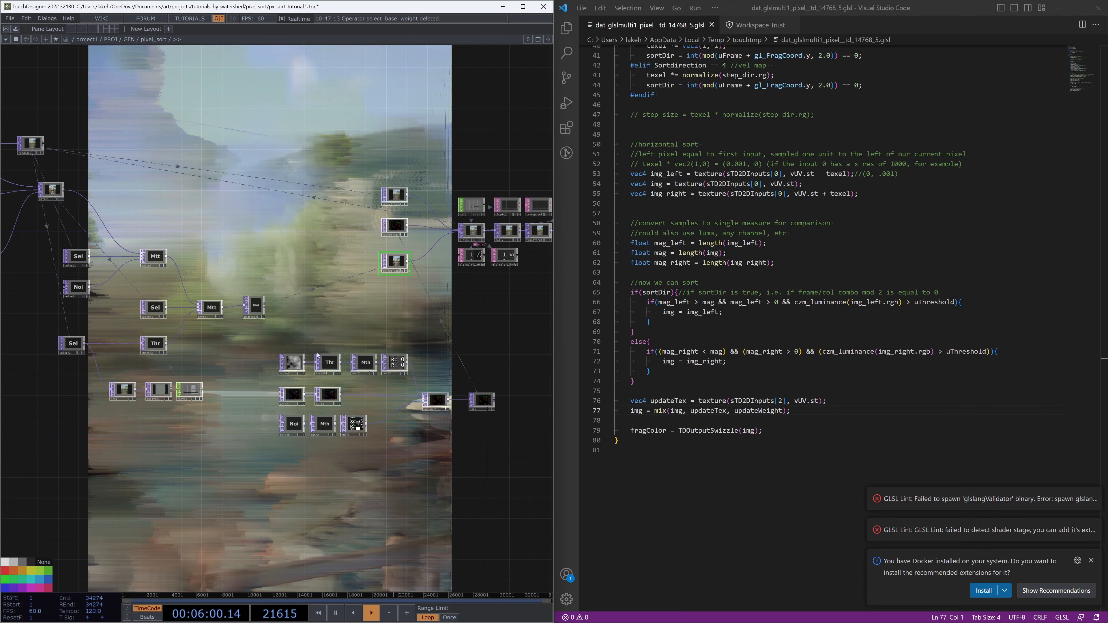
pyautogui.moveTo(400, 337); pyautogui.dragTo(381, 405)
pyautogui.scroll(2, 378, 330)
pyautogui.moveTo(378, 331); pyautogui.dragTo(380, 327)
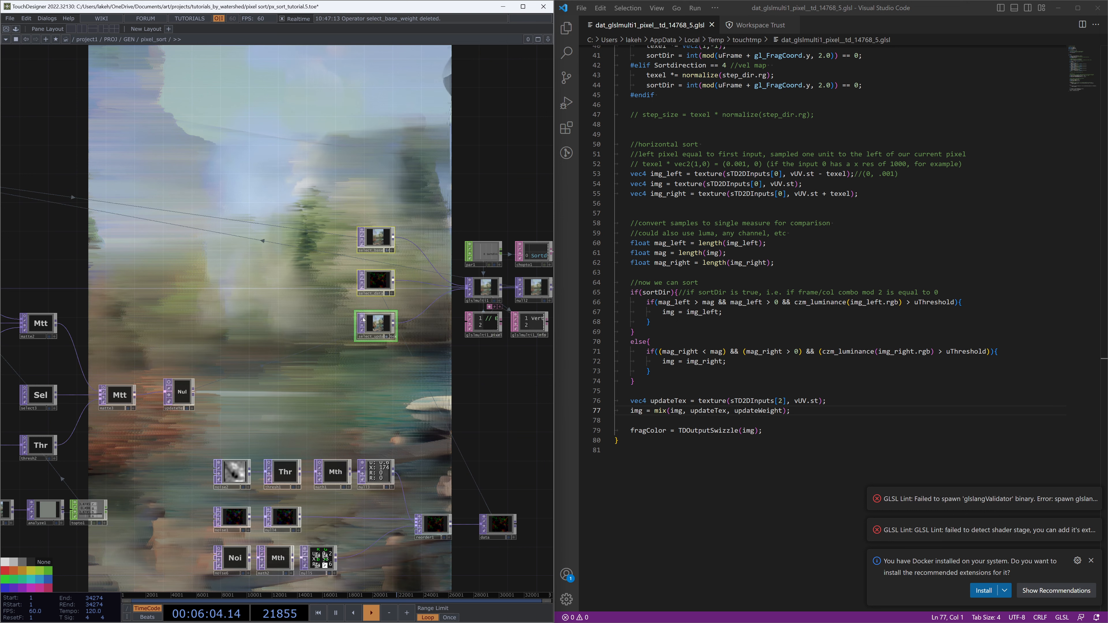
pyautogui.click(362, 317)
pyautogui.moveTo(377, 377); pyautogui.dragTo(365, 333)
pyautogui.moveTo(194, 394); pyautogui.dragTo(505, 544)
pyautogui.click(472, 474)
pyautogui.click(476, 412)
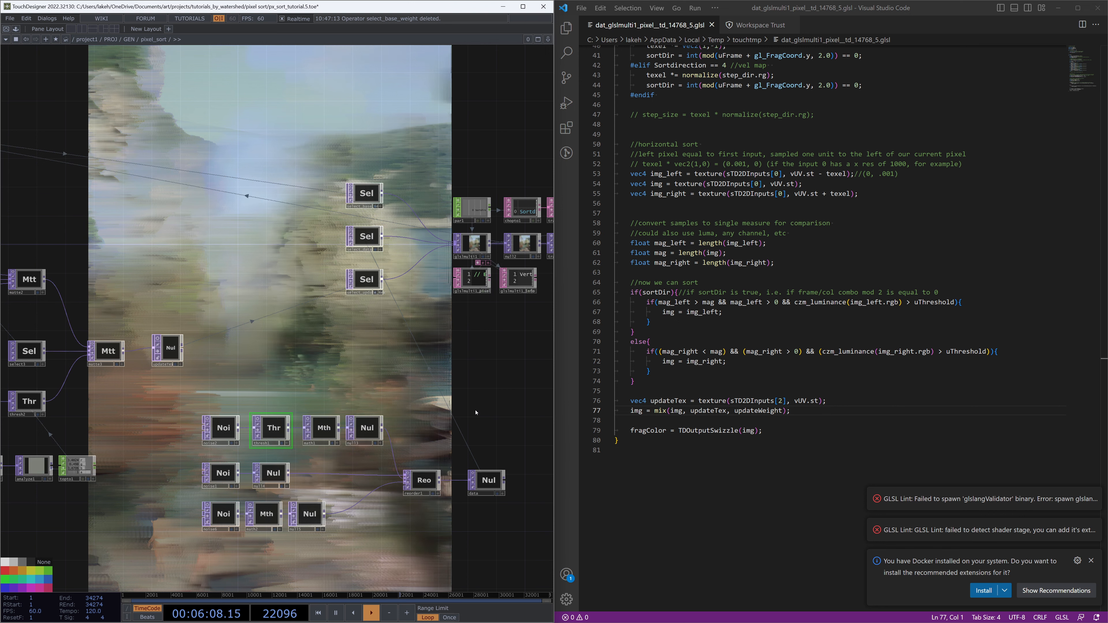
pyautogui.moveTo(453, 441); pyautogui.dragTo(390, 439)
pyautogui.moveTo(312, 530); pyautogui.dragTo(361, 471)
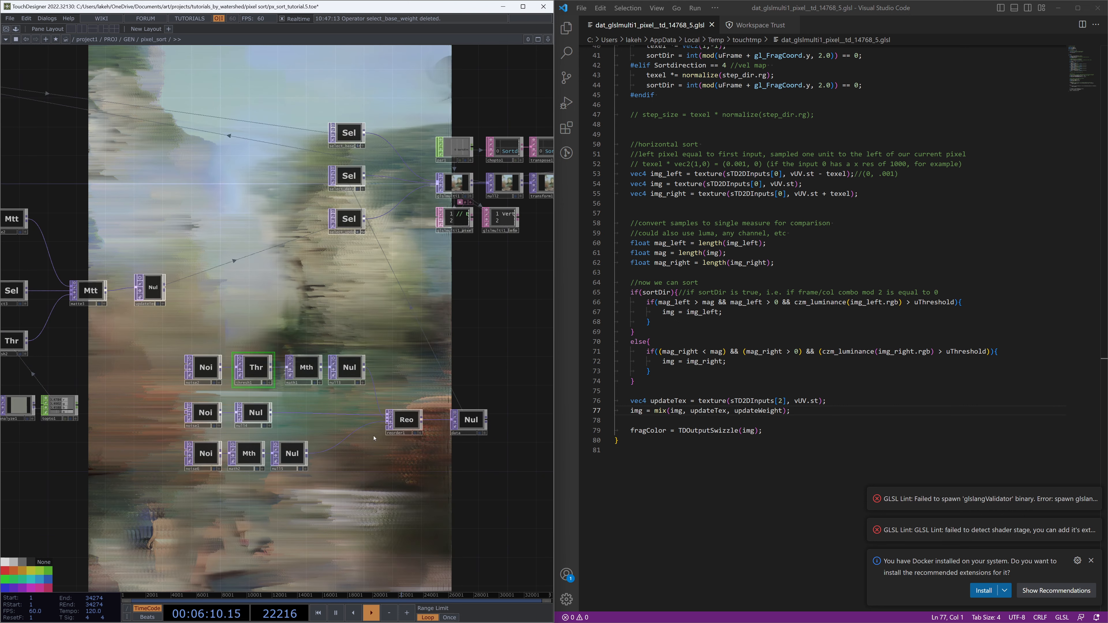
pyautogui.click(249, 453)
pyautogui.moveTo(278, 533); pyautogui.dragTo(326, 467)
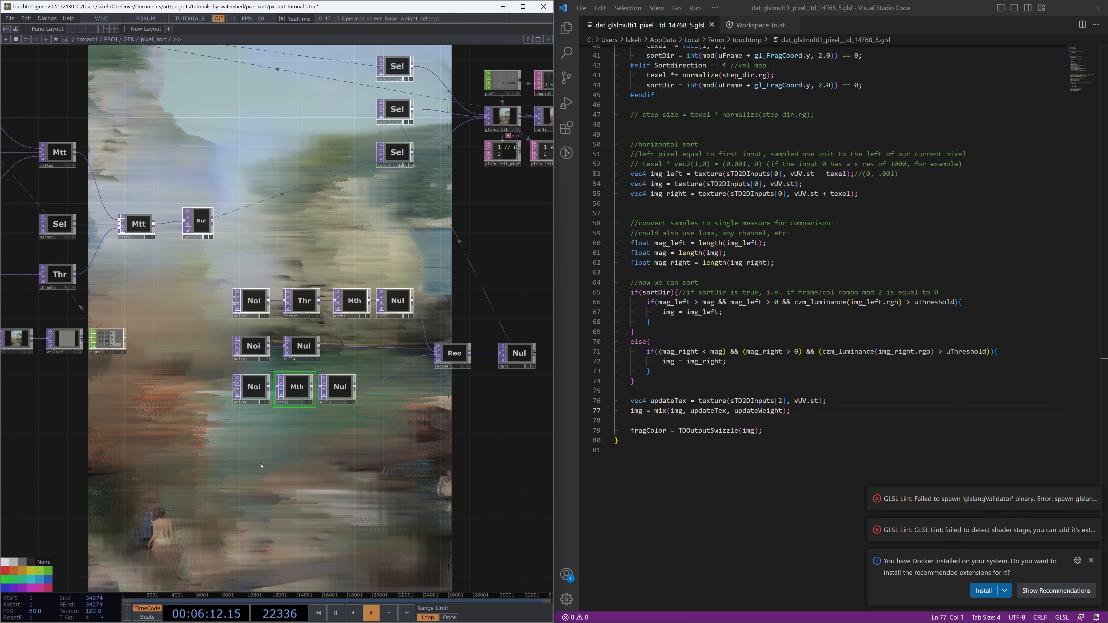
# Customize the pixel_sort component by adding a custom float parameter named Max Step Size
pyautogui.rightClick(288, 470)
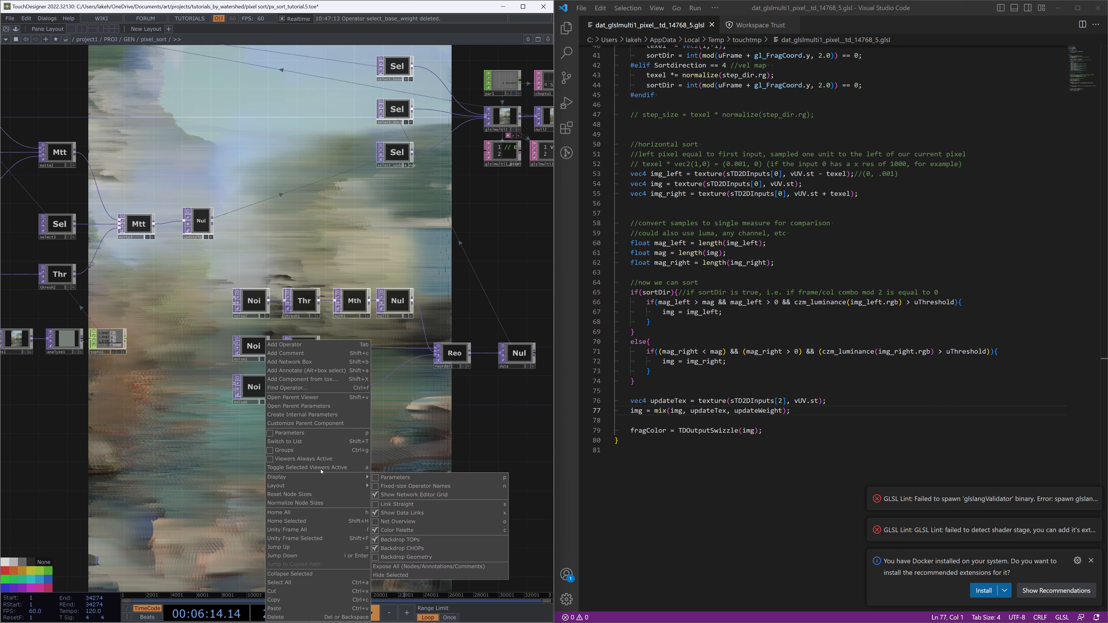
pyautogui.click(334, 423)
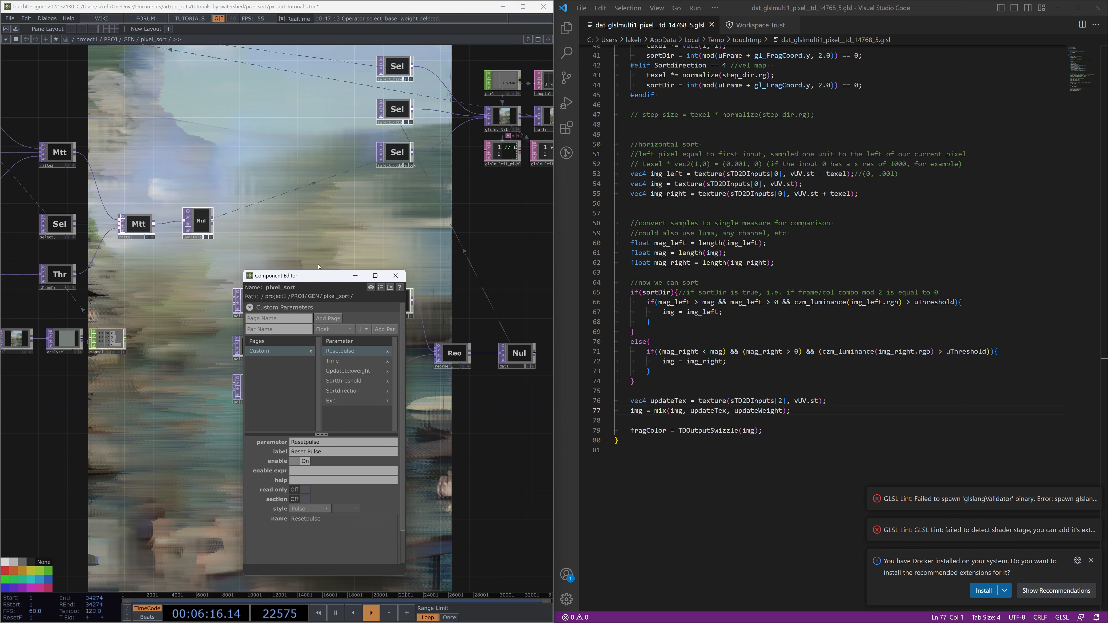
pyautogui.moveTo(305, 279); pyautogui.dragTo(198, 233)
pyautogui.click(171, 286)
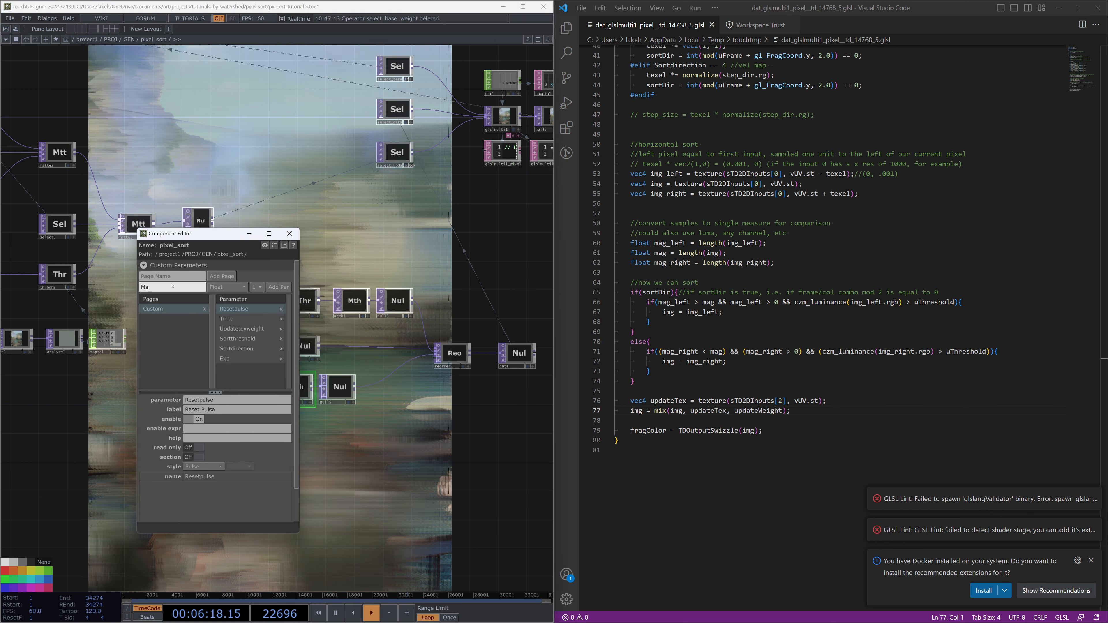
pyautogui.write('Max Step')
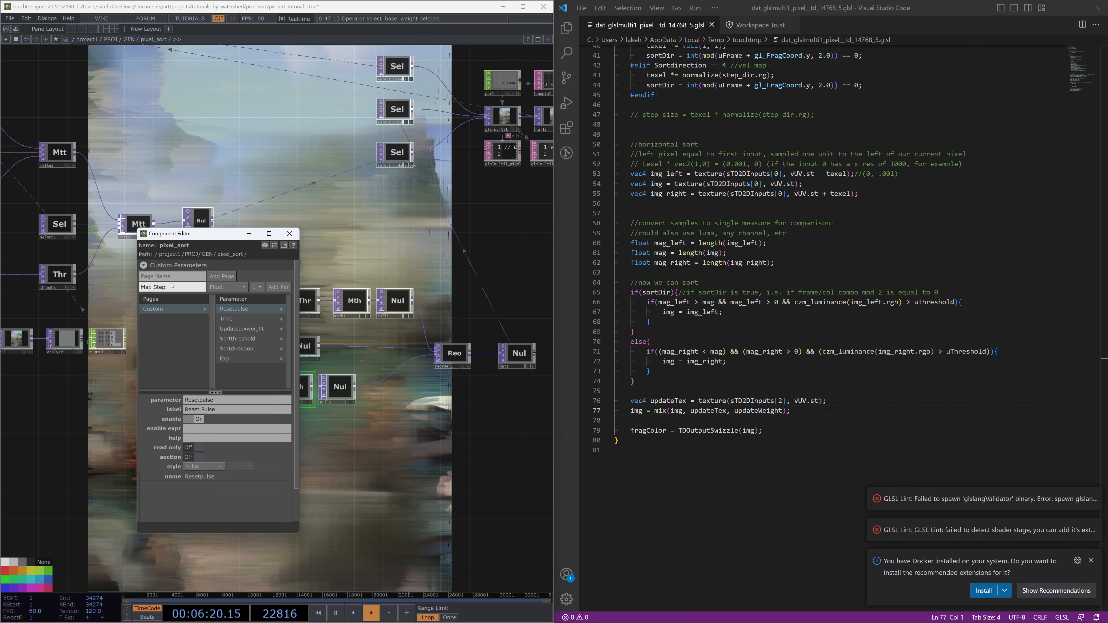
pyautogui.write(' S')
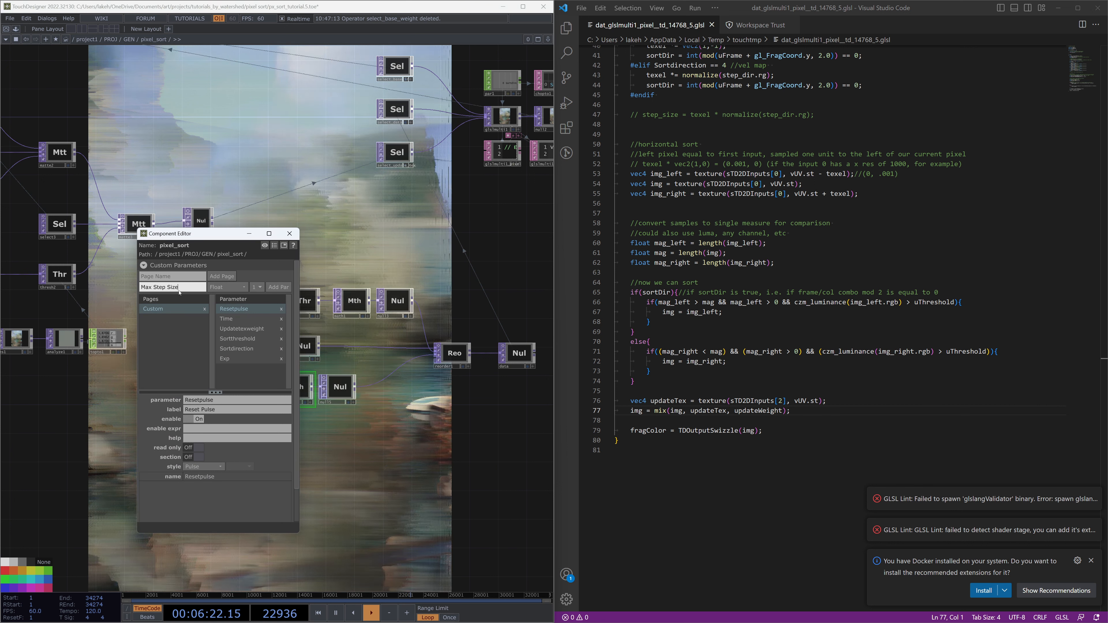
pyautogui.write('ize')
pyautogui.click(274, 290)
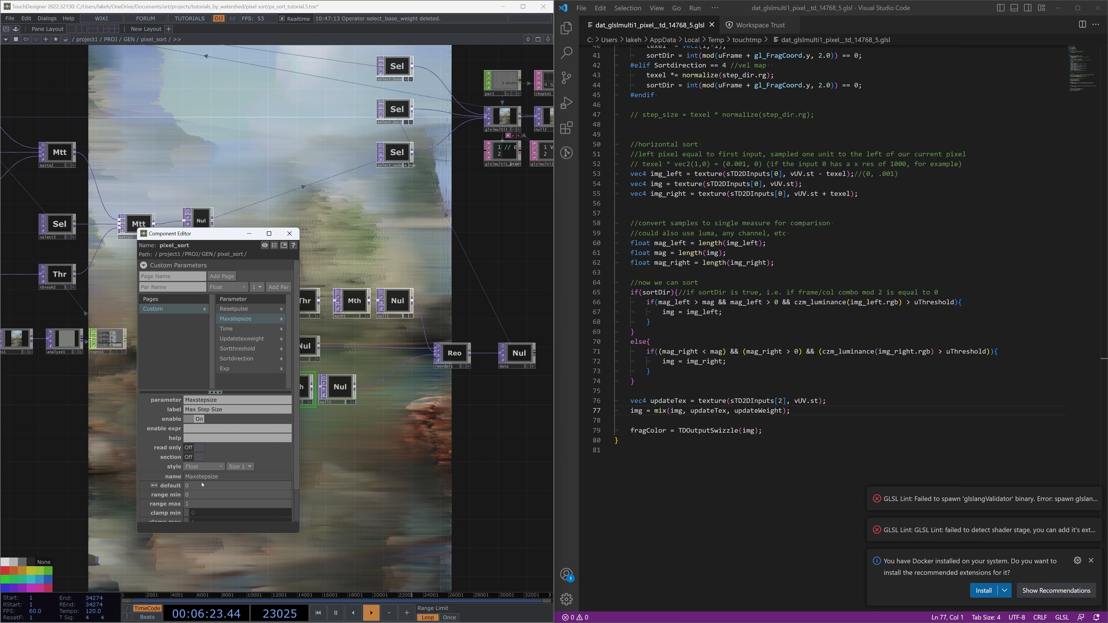
# Set the Max Step Size parameter's default to 20 and close the component editor
pyautogui.click(192, 489)
pyautogui.write('20')
pyautogui.press('Return')
pyautogui.scroll(-3, 197, 517)
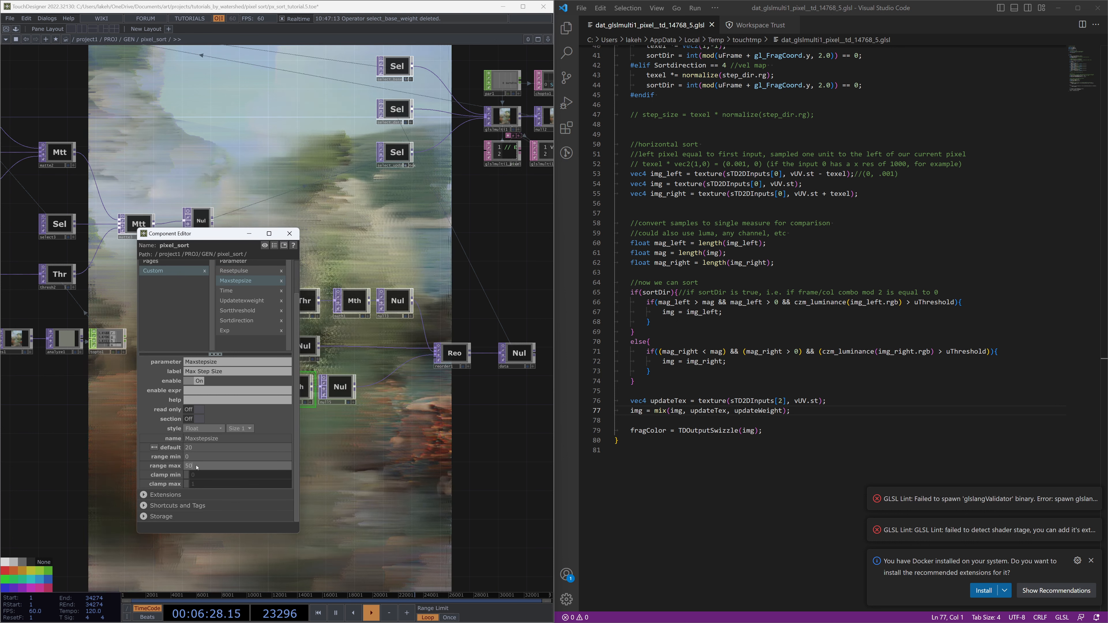
pyautogui.press('Return')
pyautogui.click(289, 233)
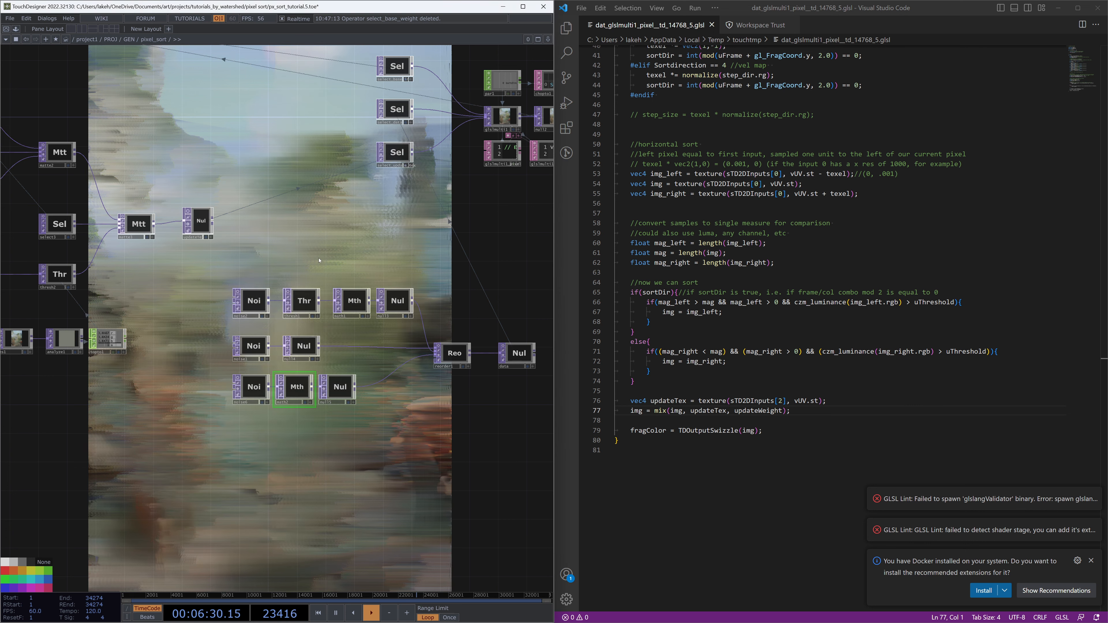
# Open the pixel_sort parameter window and review math2's range settings
pyautogui.rightClick(322, 166)
pyautogui.click(353, 231)
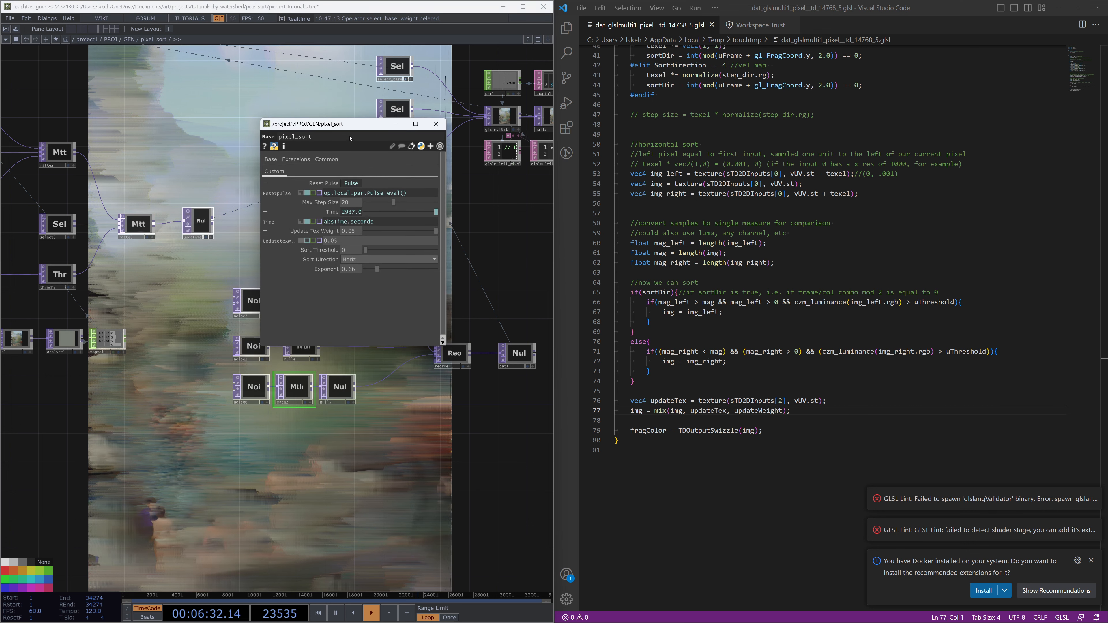
pyautogui.moveTo(349, 120); pyautogui.dragTo(115, 161)
pyautogui.press('p')
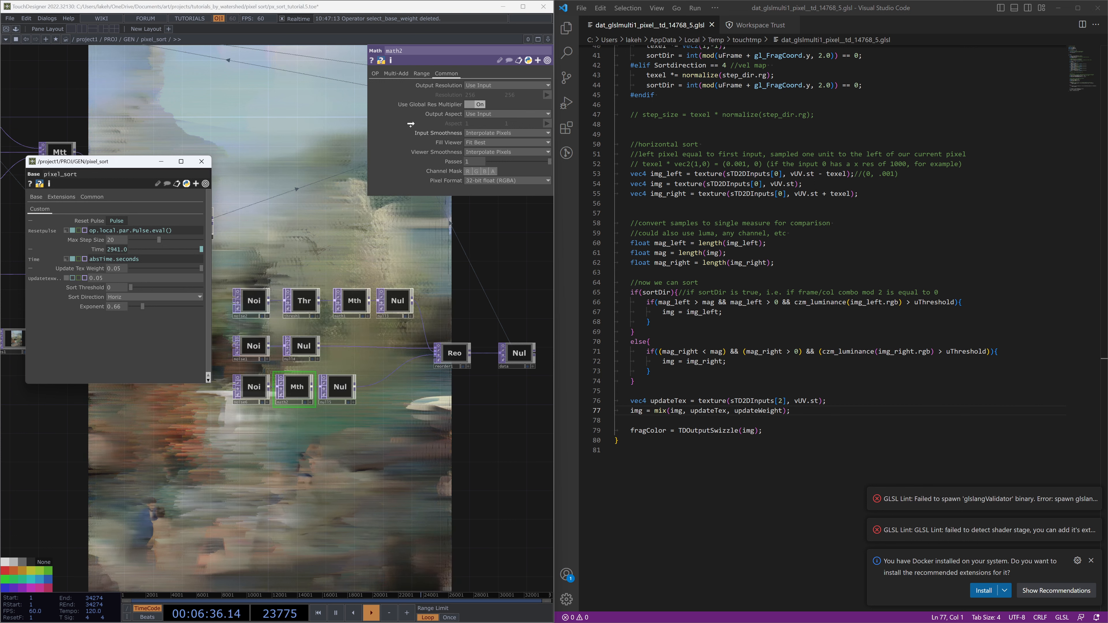
pyautogui.click(425, 73)
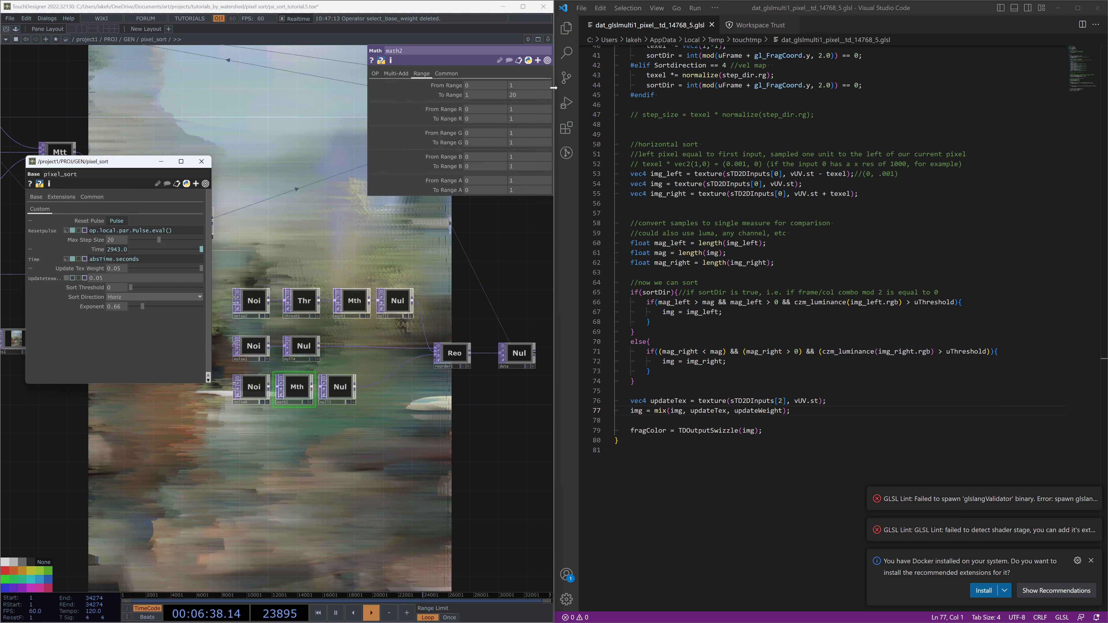
pyautogui.click(202, 162)
# Insert a Level TOP between transform1 and out1 and set its brightness to about 0.89
pyautogui.scroll(-3, 301, 271)
pyautogui.moveTo(297, 272); pyautogui.dragTo(317, 381)
pyautogui.scroll(-3, 316, 381)
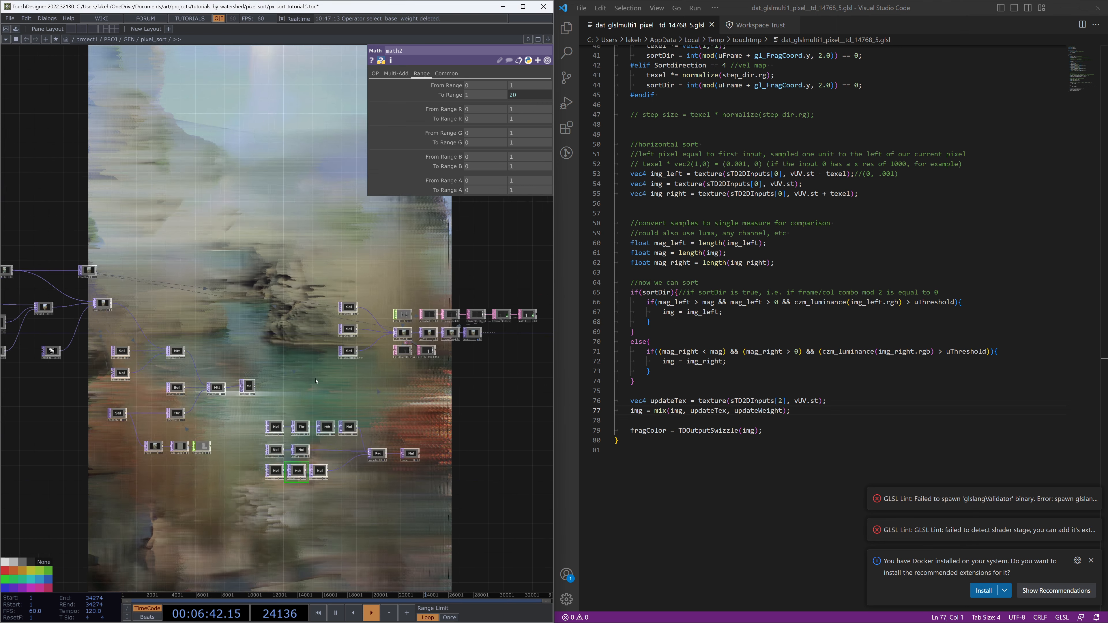
pyautogui.scroll(5, 520, 296)
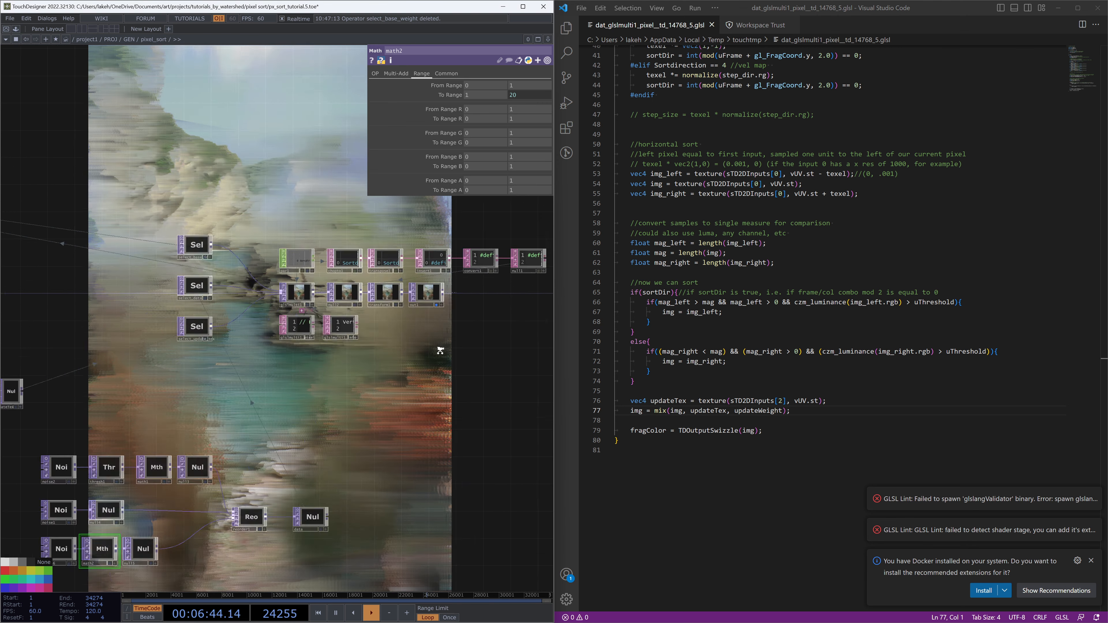
pyautogui.scroll(4, 373, 371)
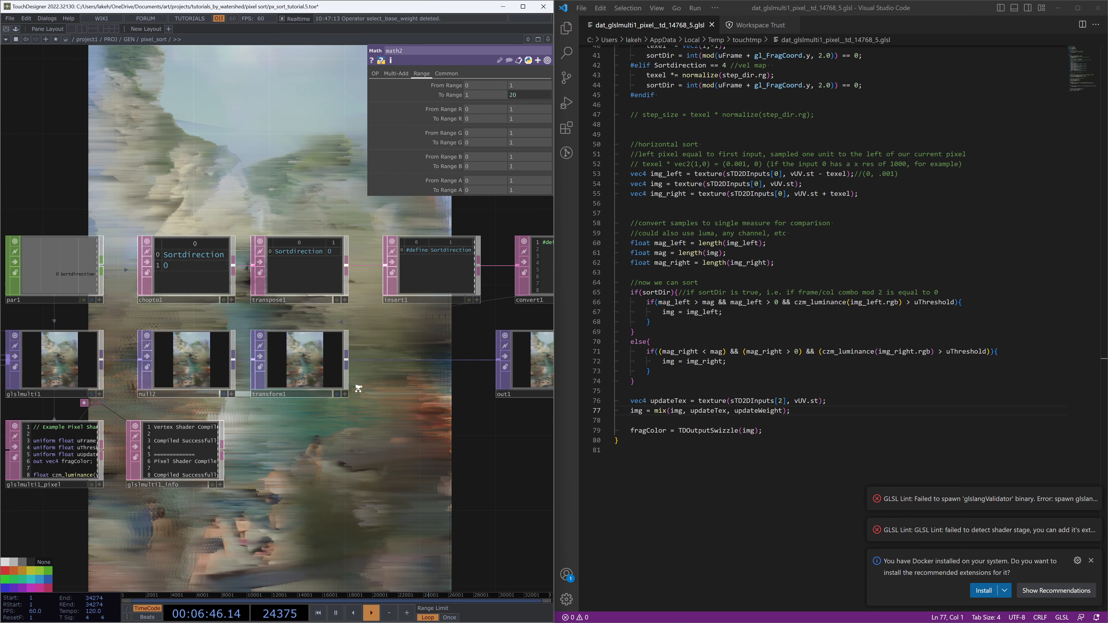
pyautogui.press('Tab')
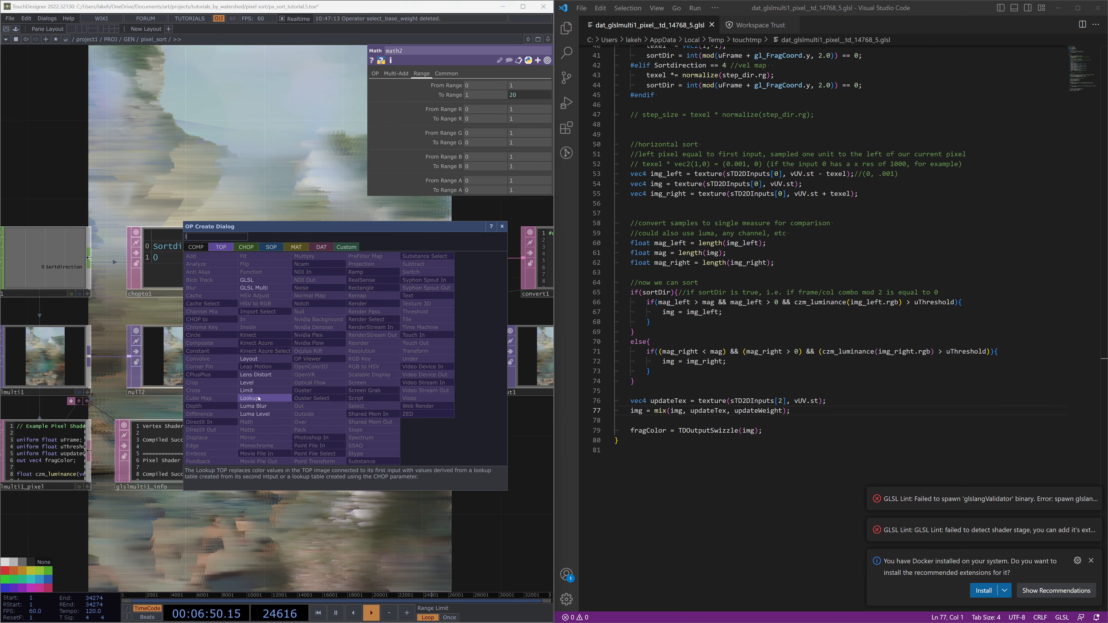
pyautogui.click(246, 382)
pyautogui.click(414, 360)
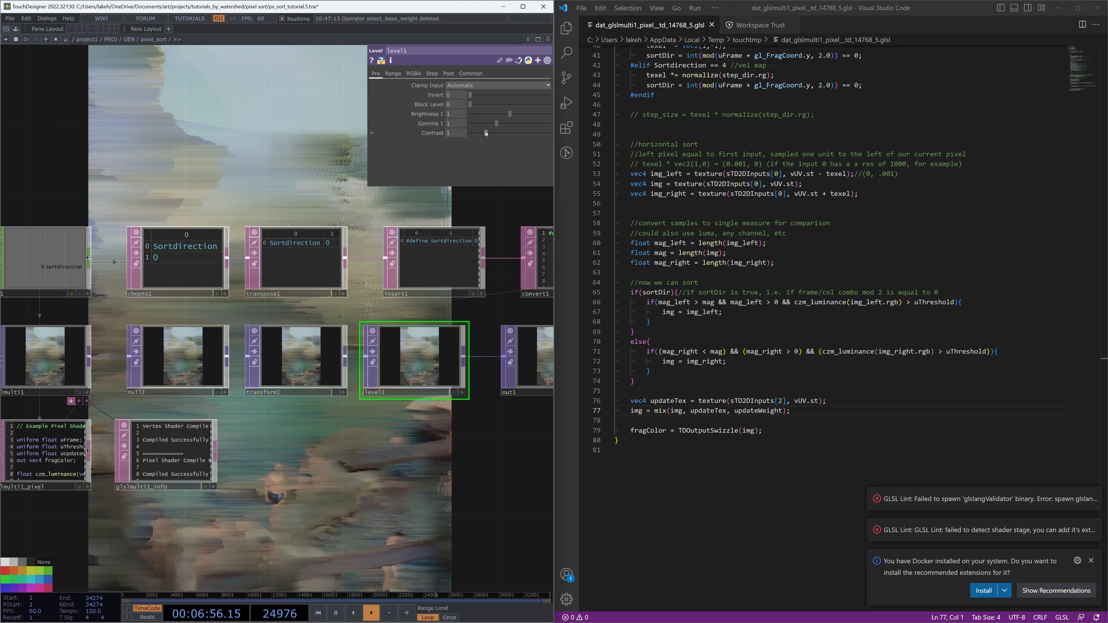
pyautogui.moveTo(504, 116); pyautogui.dragTo(506, 114)
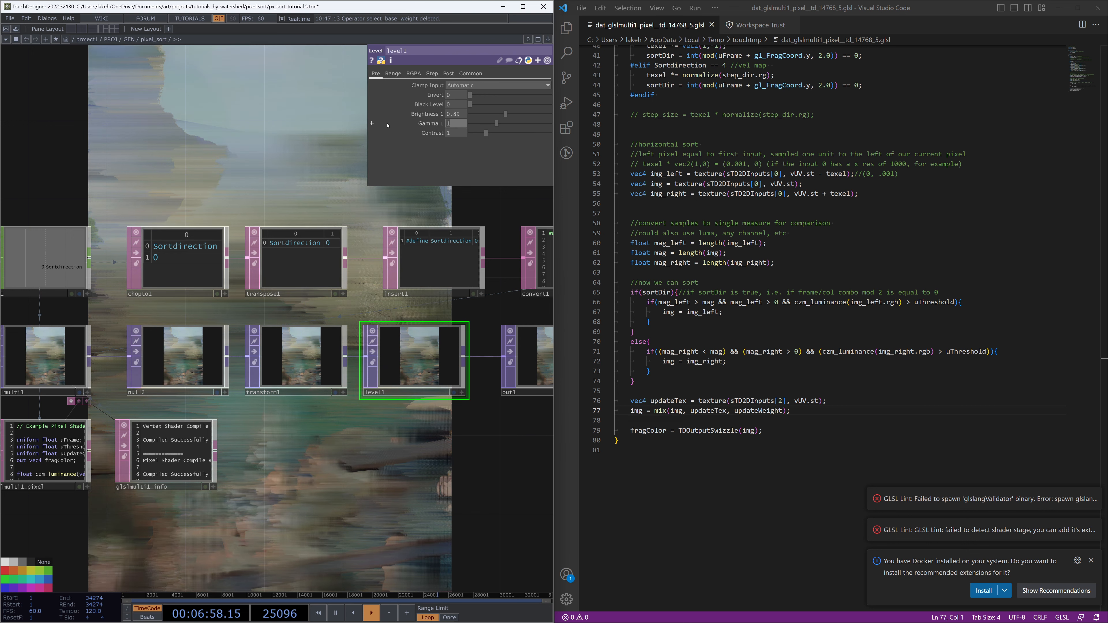
pyautogui.press('Return')
pyautogui.scroll(-5, 353, 361)
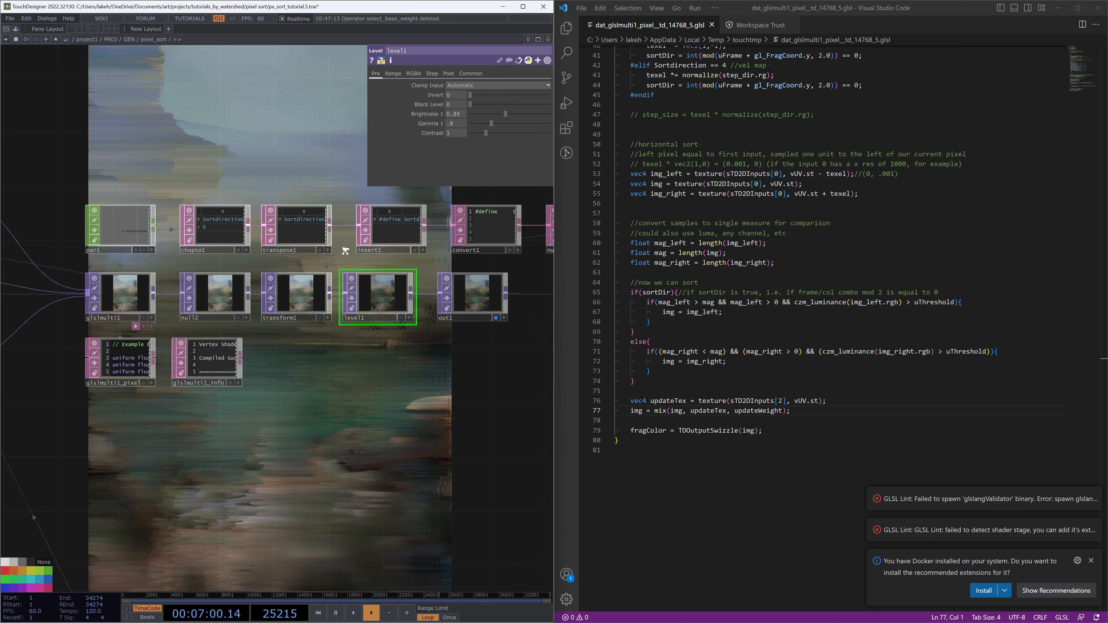
pyautogui.scroll(3, 364, 510)
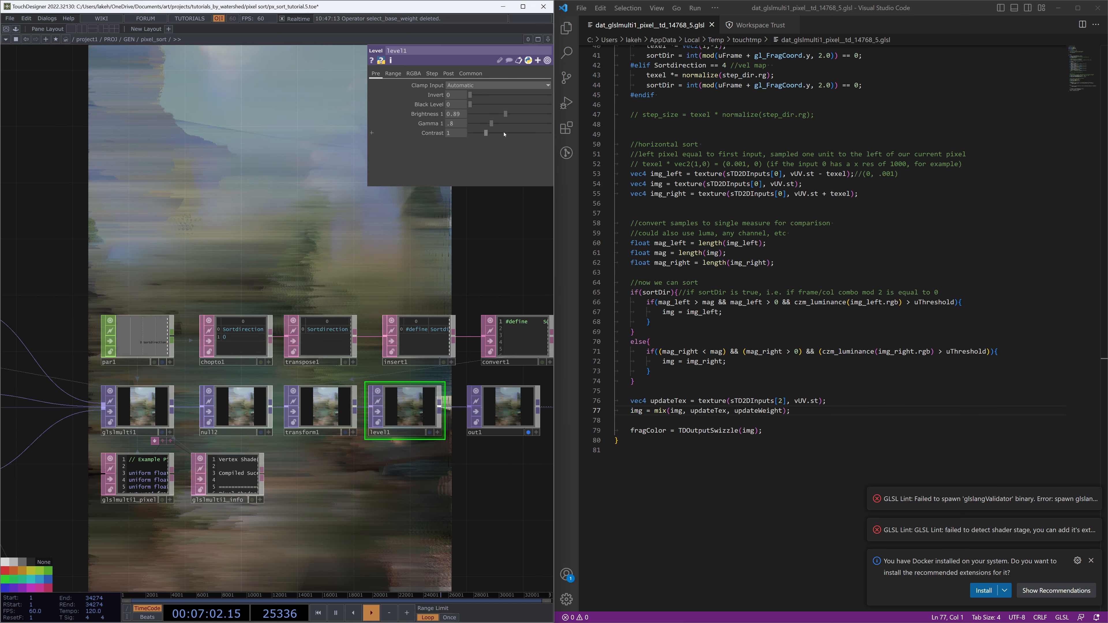
# Set the Level TOP's brightness to 1
pyautogui.moveTo(505, 114); pyautogui.dragTo(510, 115)
pyautogui.scroll(-3, 339, 459)
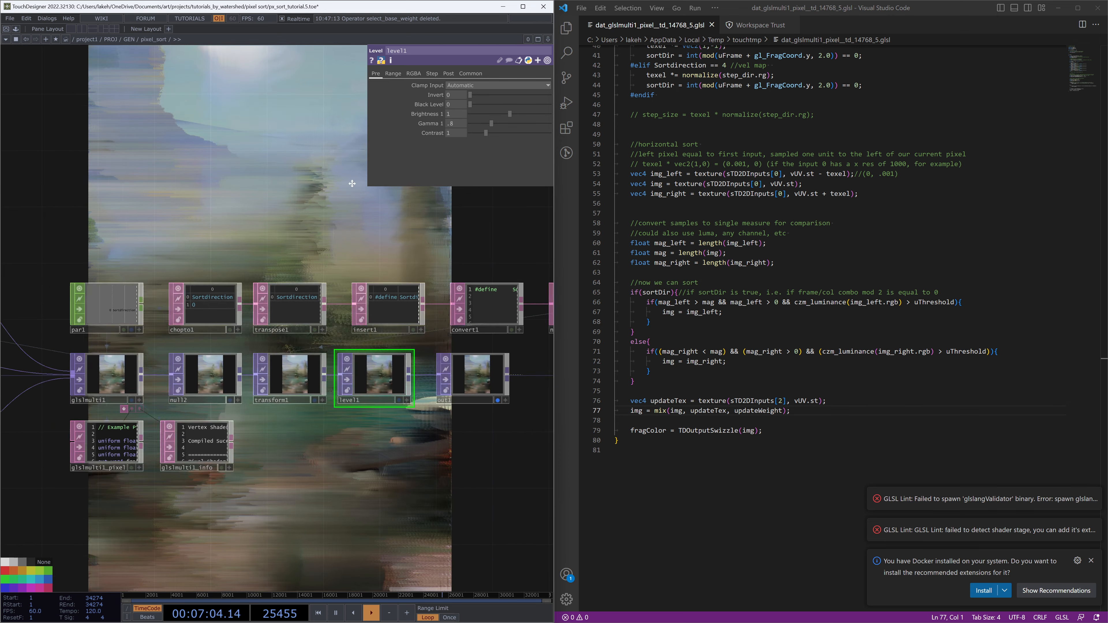
pyautogui.scroll(-1, 340, 458)
pyautogui.moveTo(339, 459); pyautogui.dragTo(348, 428)
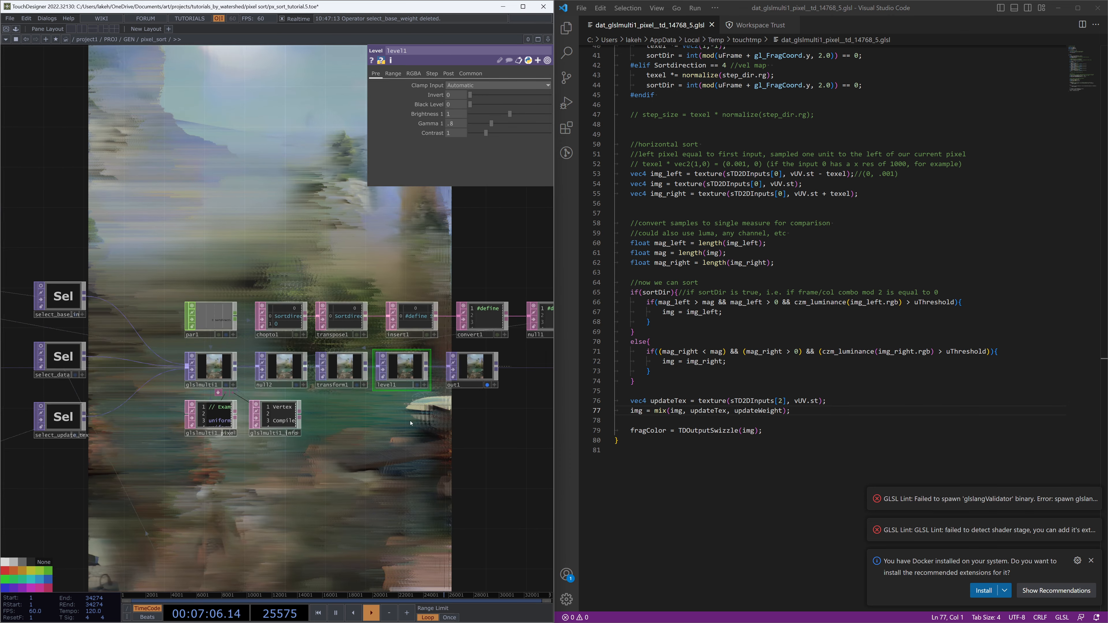
pyautogui.scroll(-4, 417, 409)
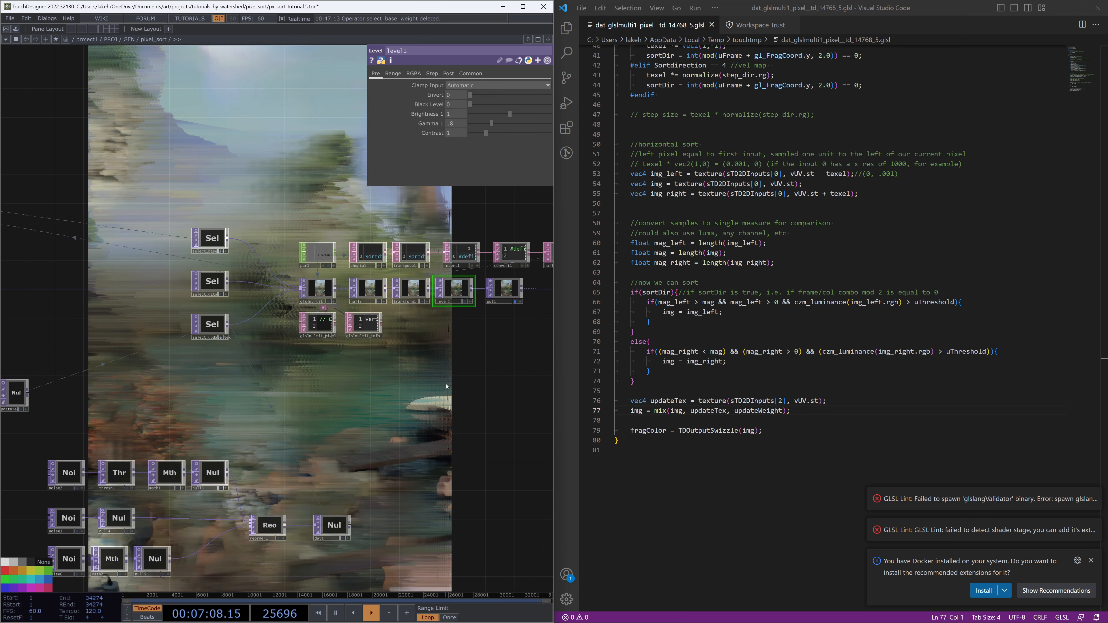
pyautogui.moveTo(392, 406); pyautogui.dragTo(480, 450)
pyautogui.scroll(-2, 427, 408)
pyautogui.moveTo(476, 447); pyautogui.dragTo(357, 345)
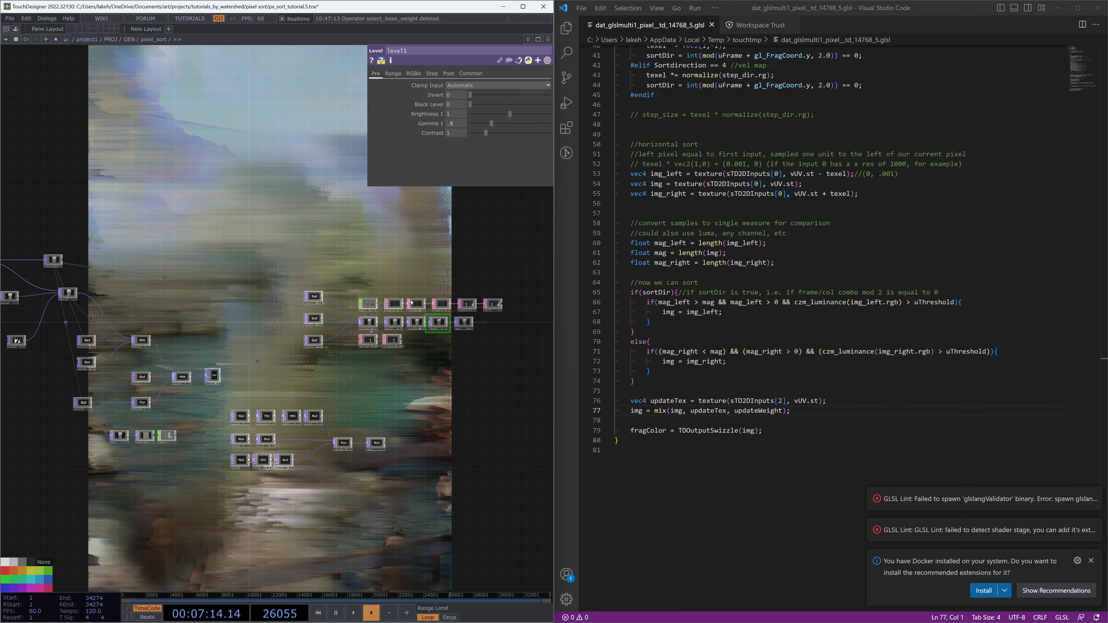
pyautogui.scroll(13, 828, 305)
pyautogui.scroll(-3, 828, 327)
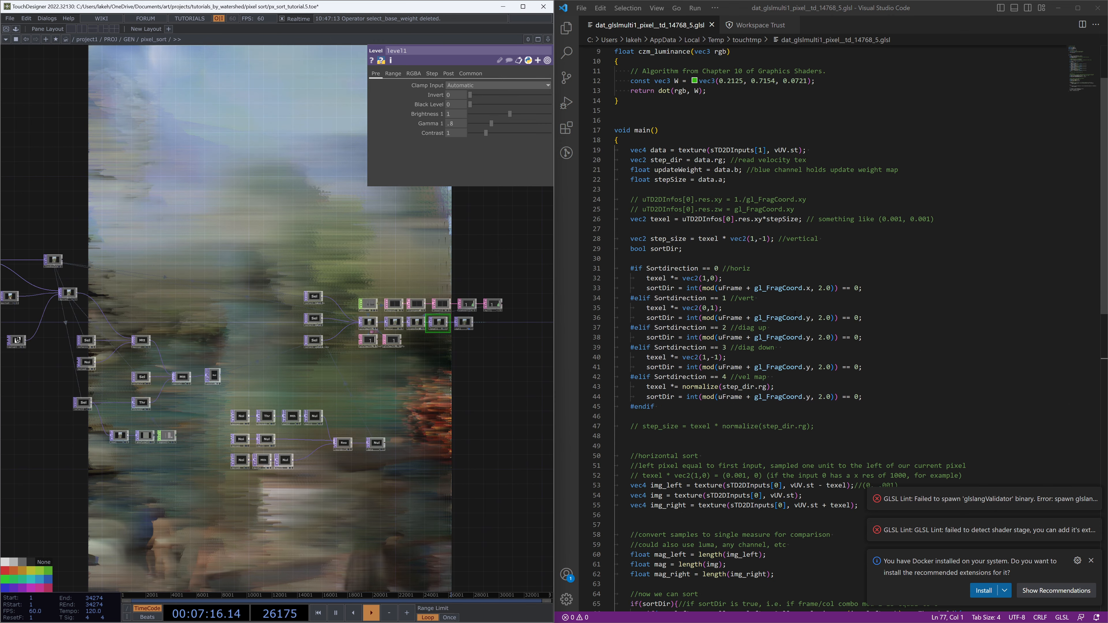
# Review the Sortdirection preprocessor block in the shader code
pyautogui.moveTo(676, 407); pyautogui.dragTo(615, 258)
pyautogui.click(702, 397)
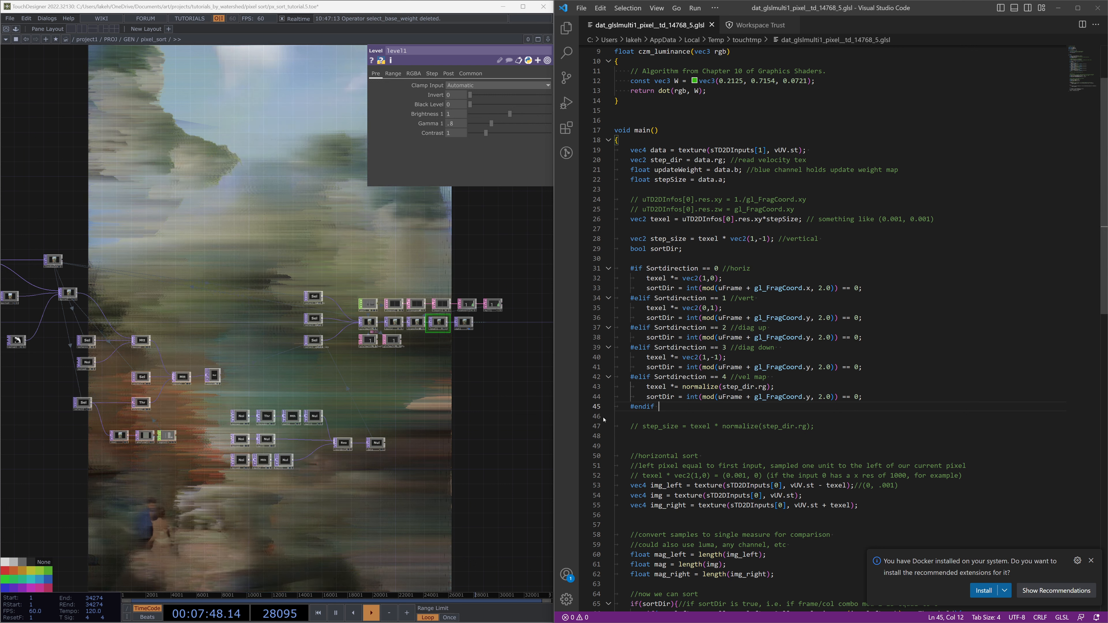
pyautogui.scroll(2, 484, 359)
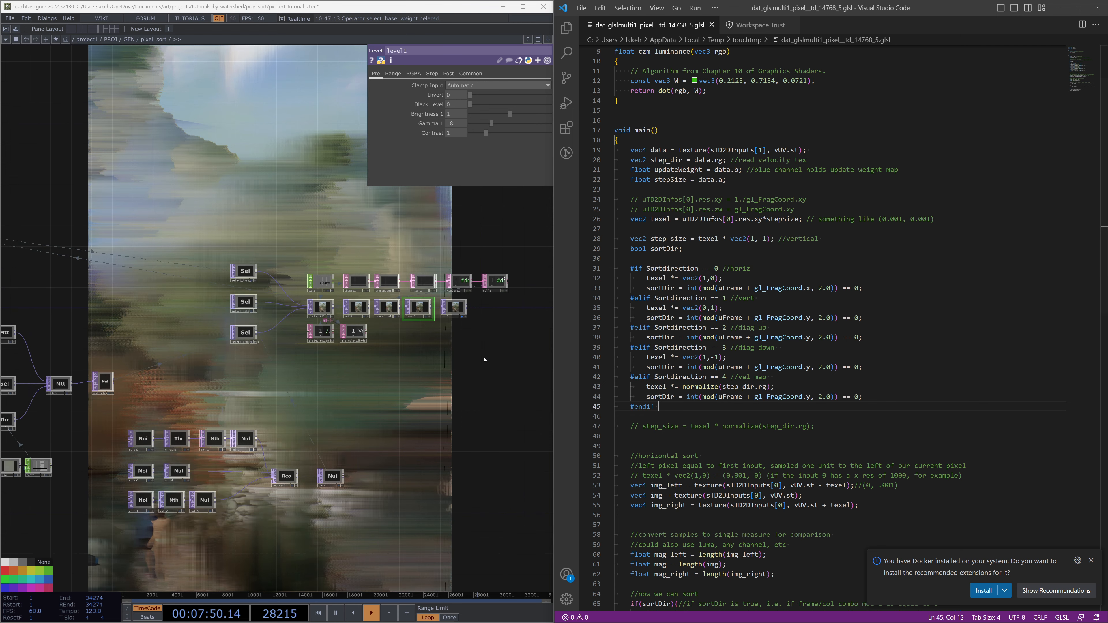
pyautogui.scroll(3, 425, 274)
pyautogui.scroll(-4, 845, 411)
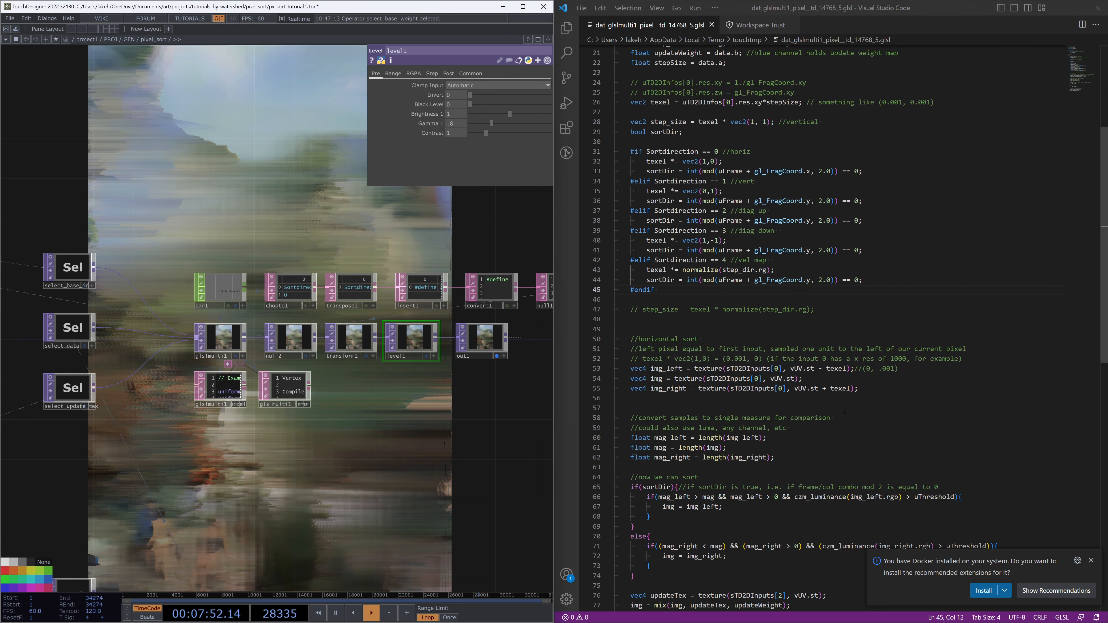
pyautogui.scroll(3, 844, 411)
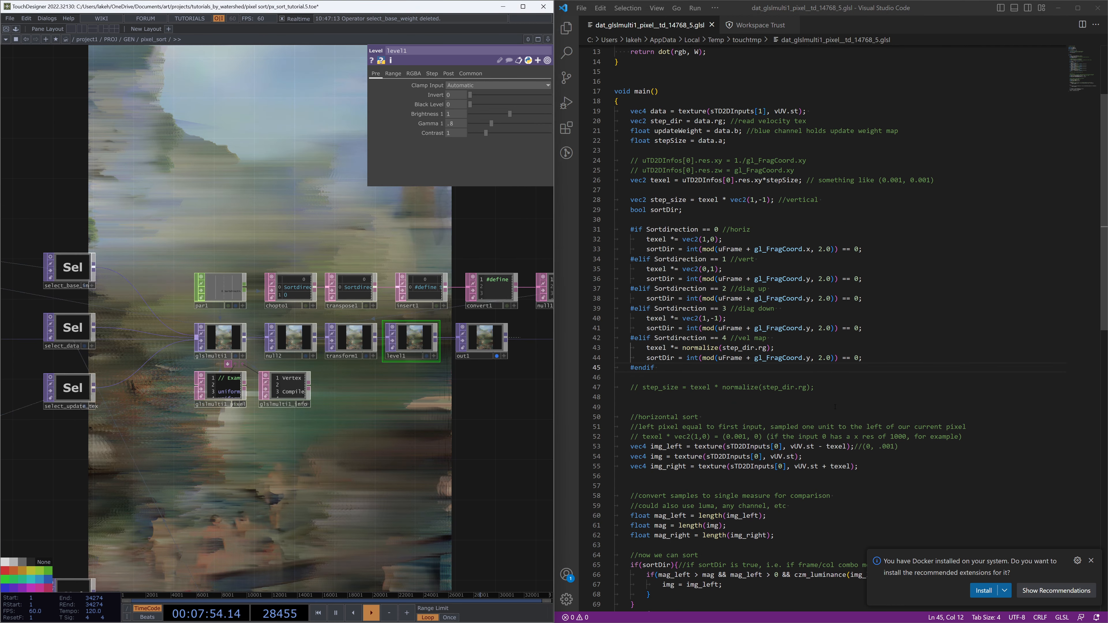
pyautogui.scroll(-5, 383, 414)
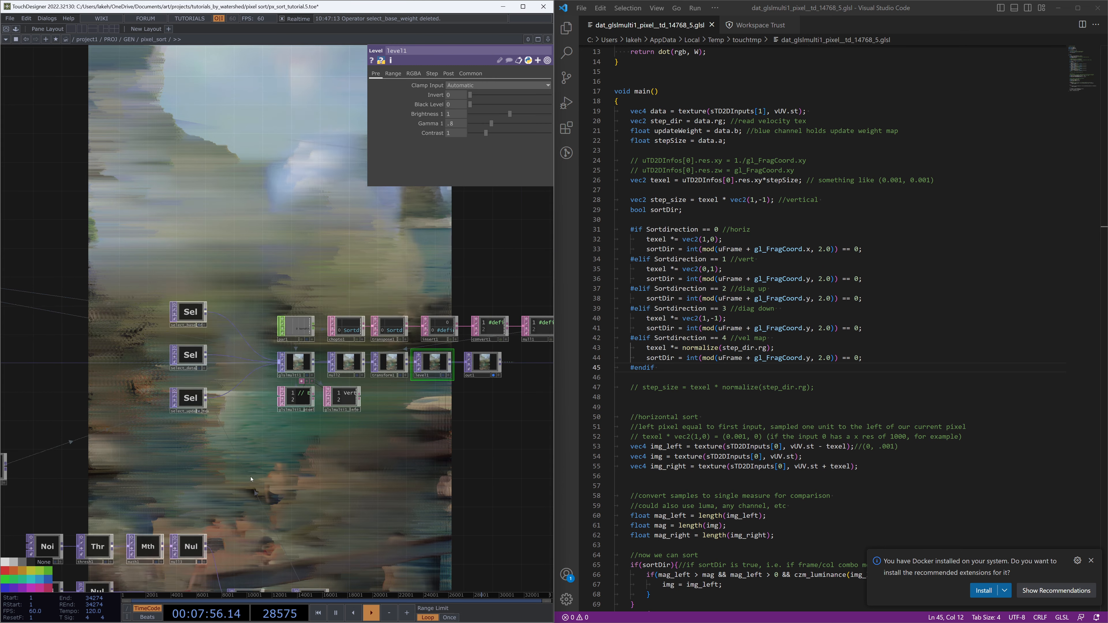
pyautogui.scroll(3, 403, 404)
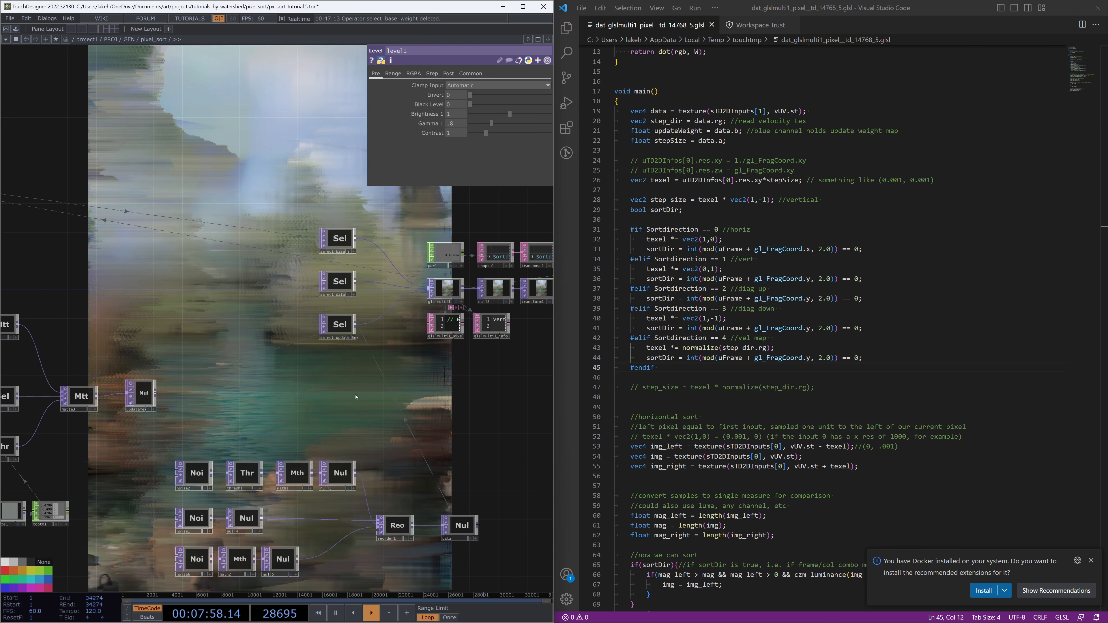
# Add a Noise TOP with period 4 near the select operators and wire it into glslmulti1 as a fourth input
pyautogui.press('Tab')
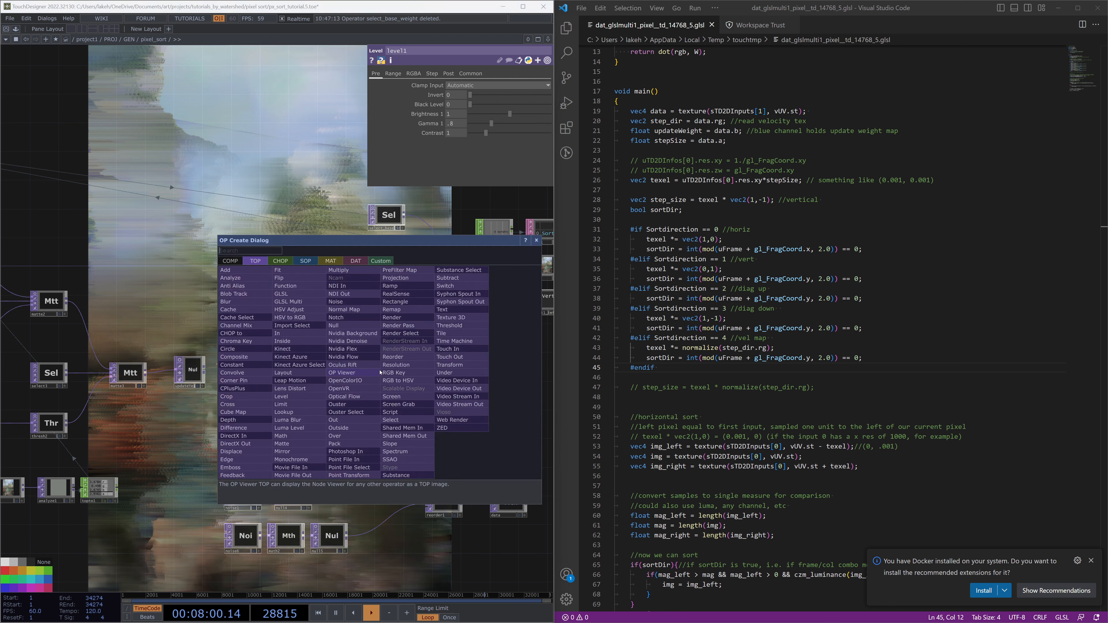
pyautogui.click(408, 423)
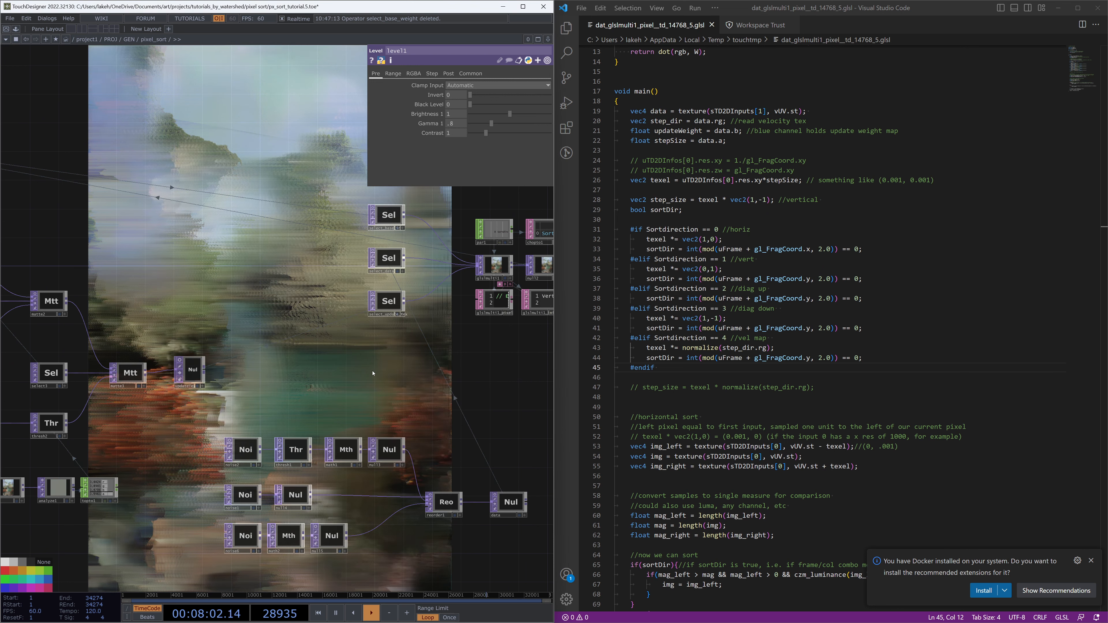
pyautogui.press('Tab')
pyautogui.write('noi')
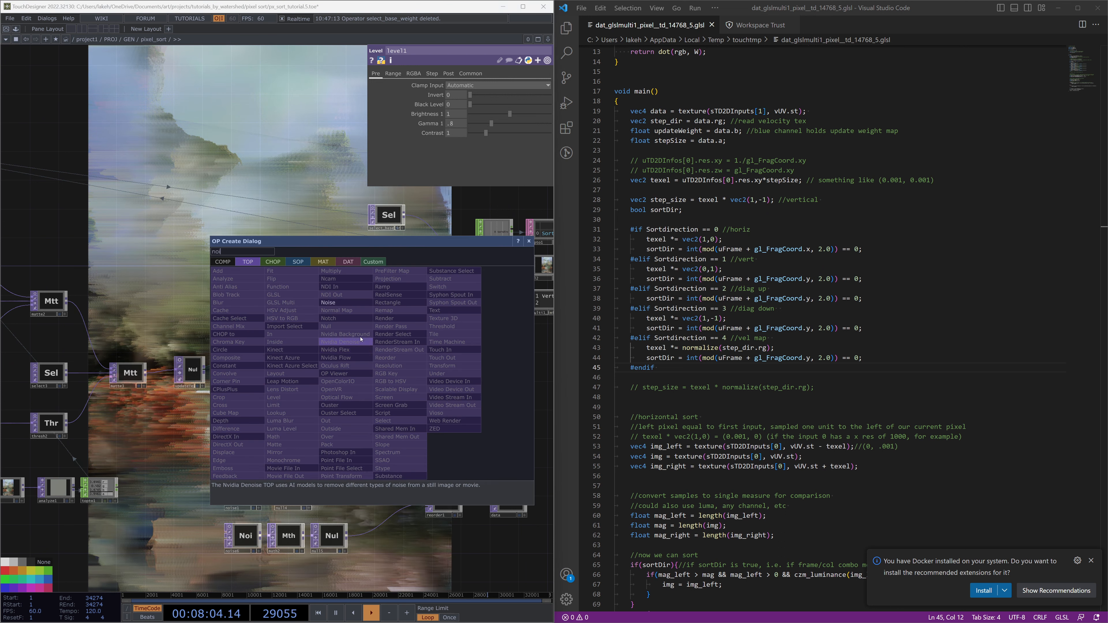
pyautogui.press('Return')
pyautogui.click(386, 395)
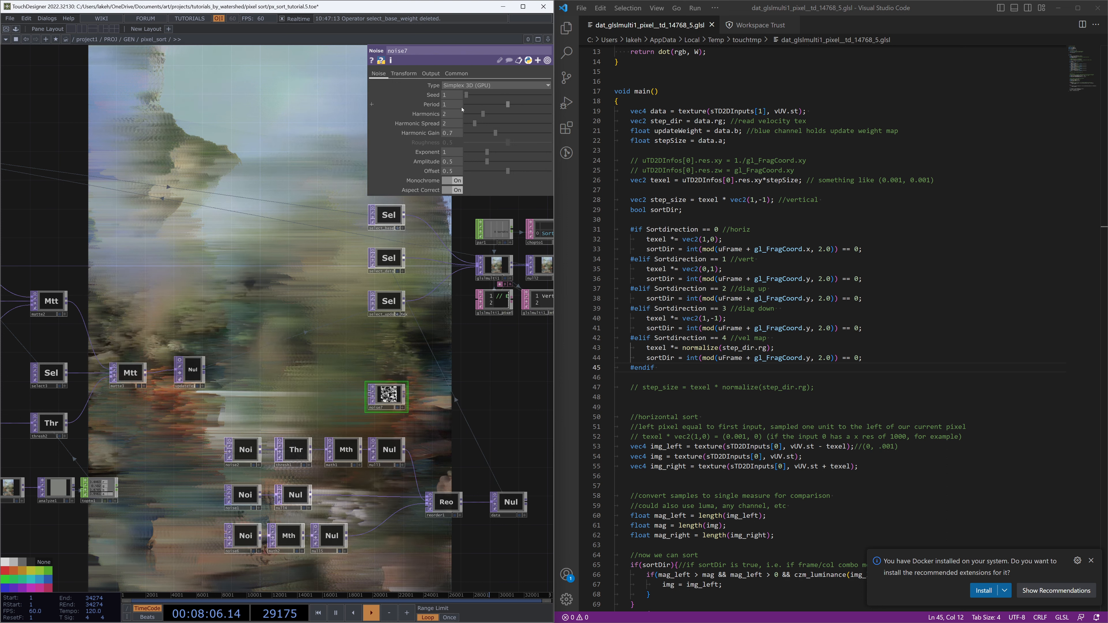
pyautogui.click(455, 106)
pyautogui.write('4')
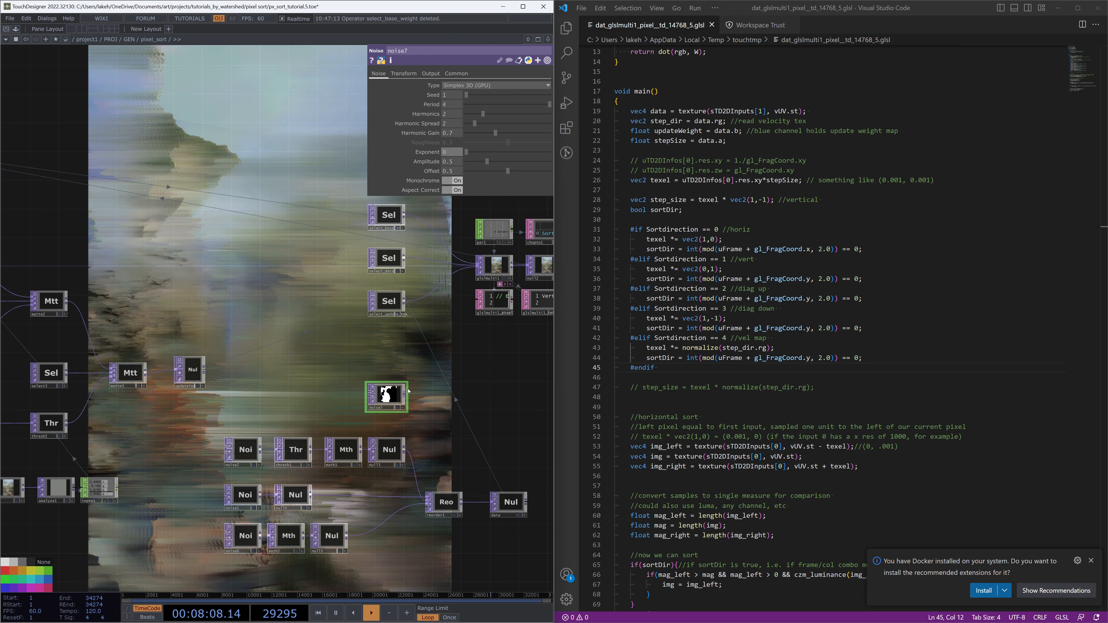
pyautogui.moveTo(409, 391); pyautogui.dragTo(409, 341)
pyautogui.click(405, 345)
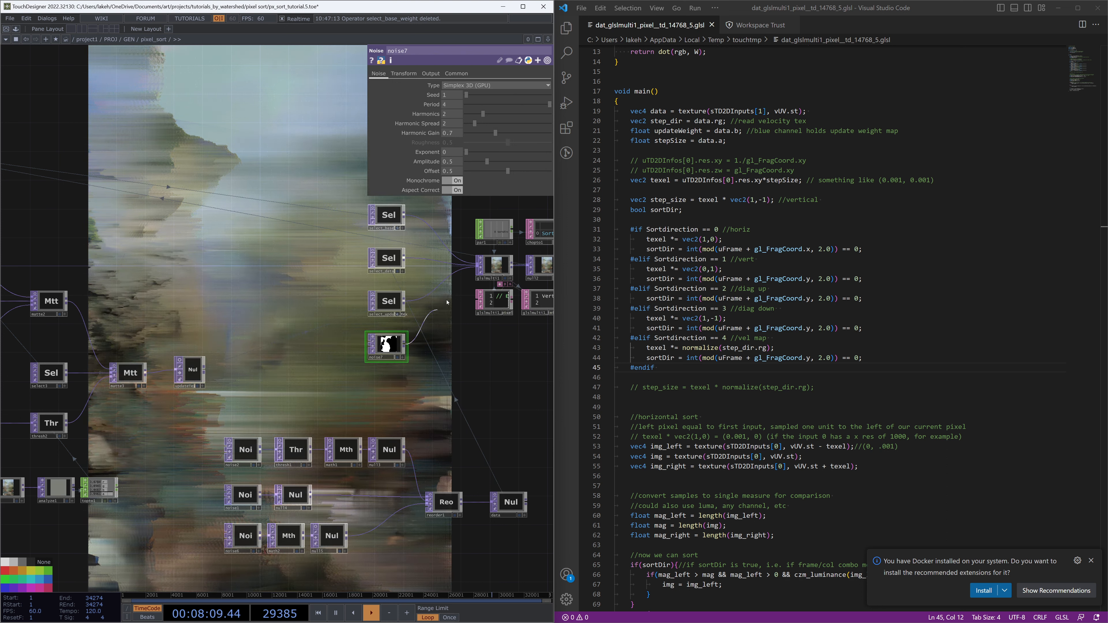
pyautogui.click(475, 274)
pyautogui.moveTo(478, 386); pyautogui.dragTo(386, 397)
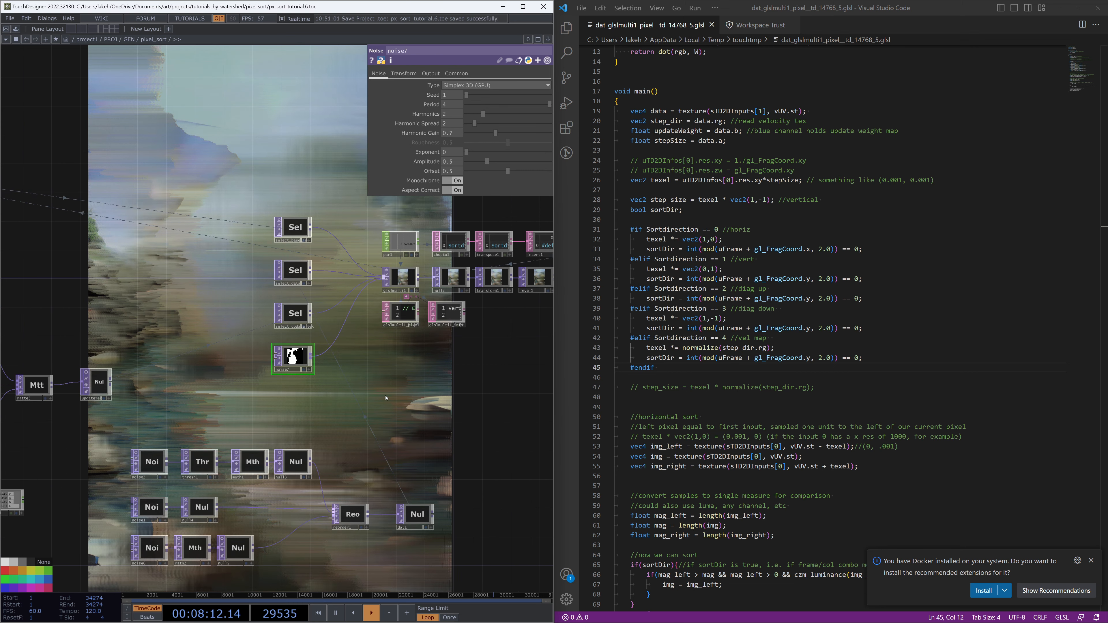
# Delete the commented-out step_size line in the shader and save the file
pyautogui.click(716, 368)
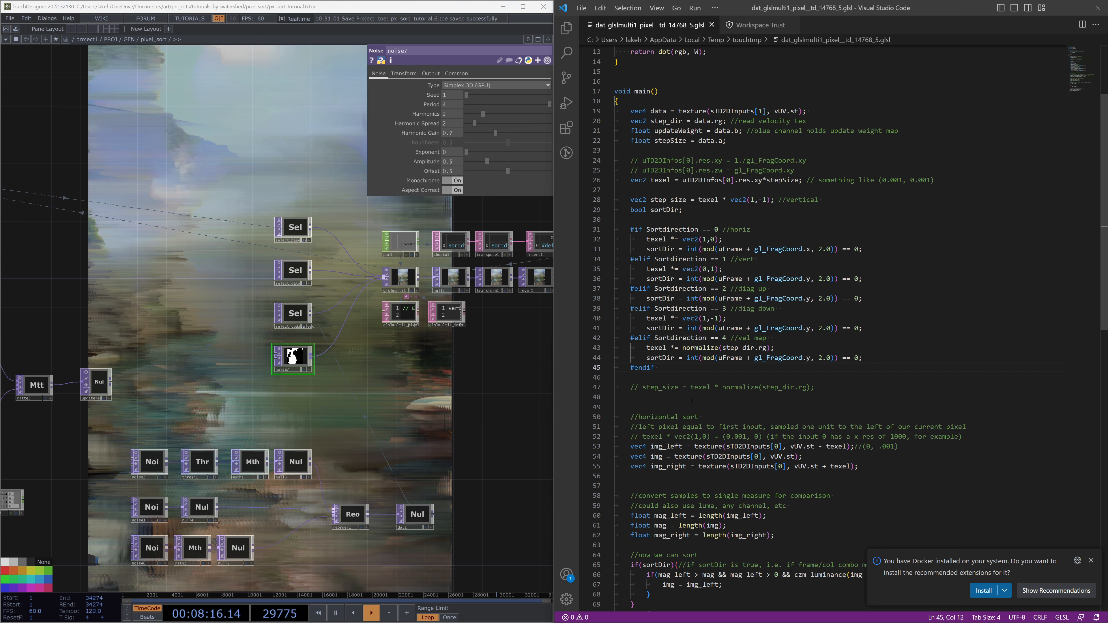
pyautogui.click(754, 387)
pyautogui.tripleClick(754, 387)
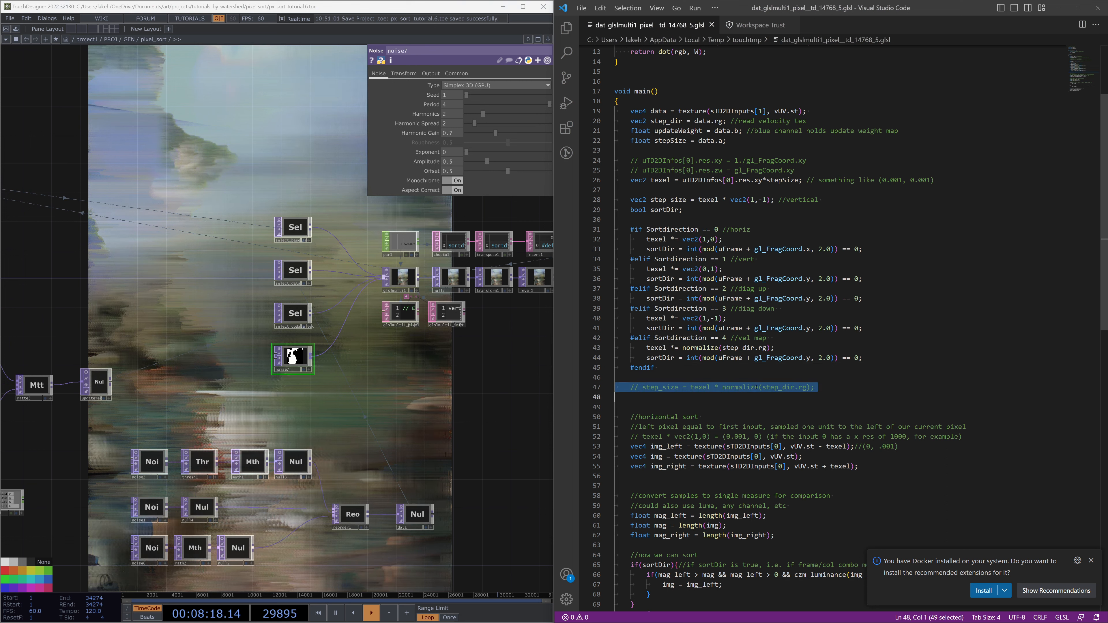
pyautogui.press('BackSpace')
pyautogui.press('Tab')
pyautogui.hotkey('ctrl', 's')
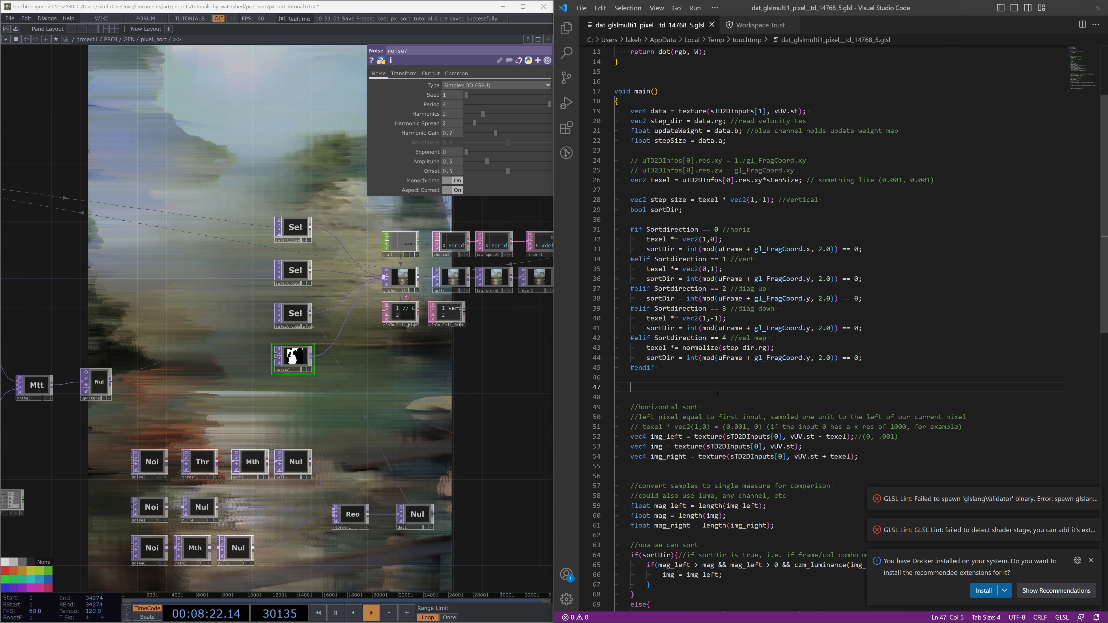
# Add the line sortDir = (texture(sTD2DInputs[3], vUV.st).r > 0.5); after the #endif block
pyautogui.write('sortDir = ')
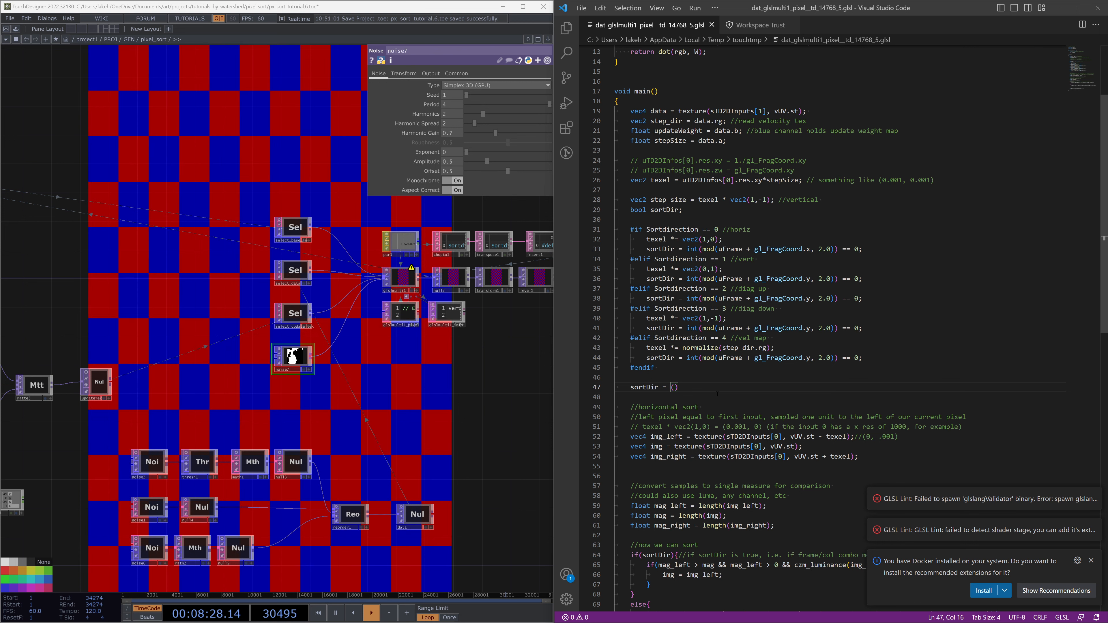
pyautogui.write('(te')
pyautogui.press('BackSpace')
pyautogui.press('BackSpace')
pyautogui.press('Return')
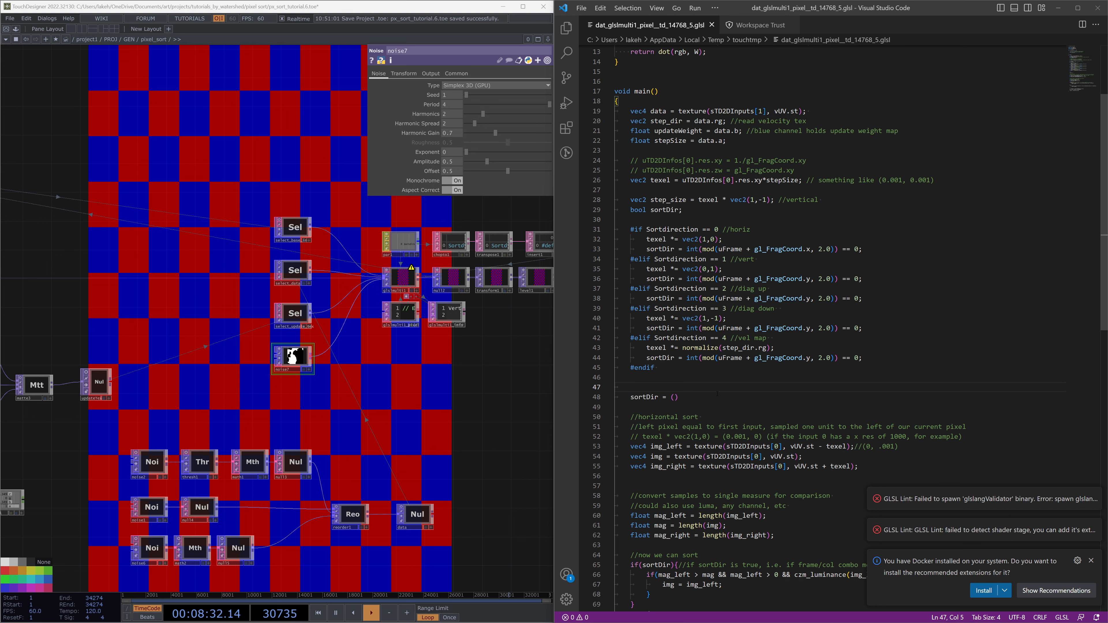
pyautogui.write('texture(ste')
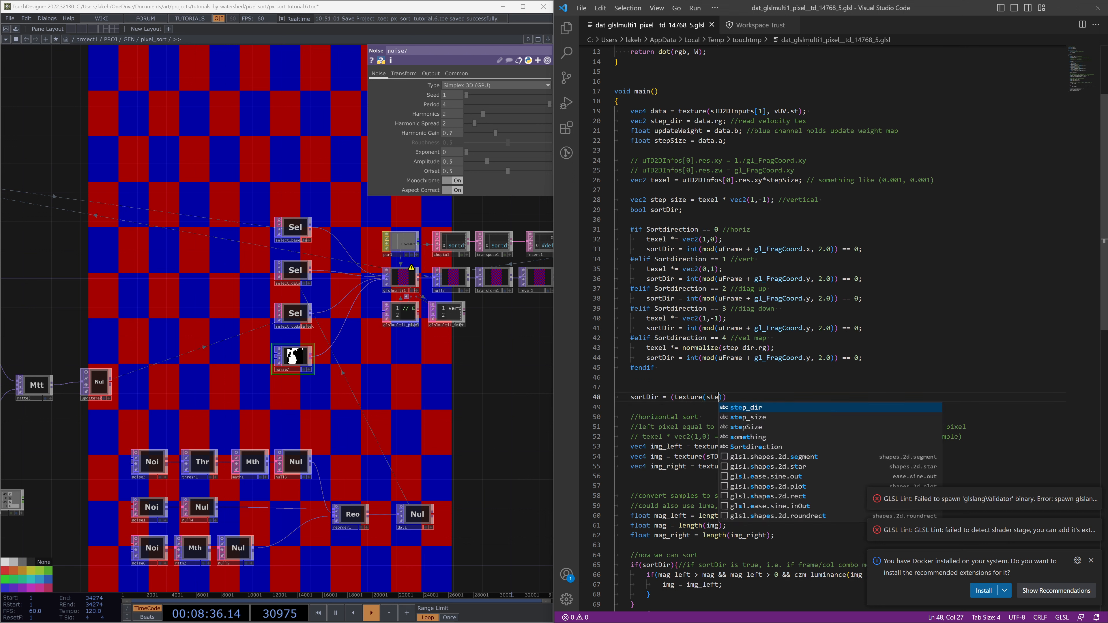
pyautogui.press('BackSpace')
pyautogui.write('d')
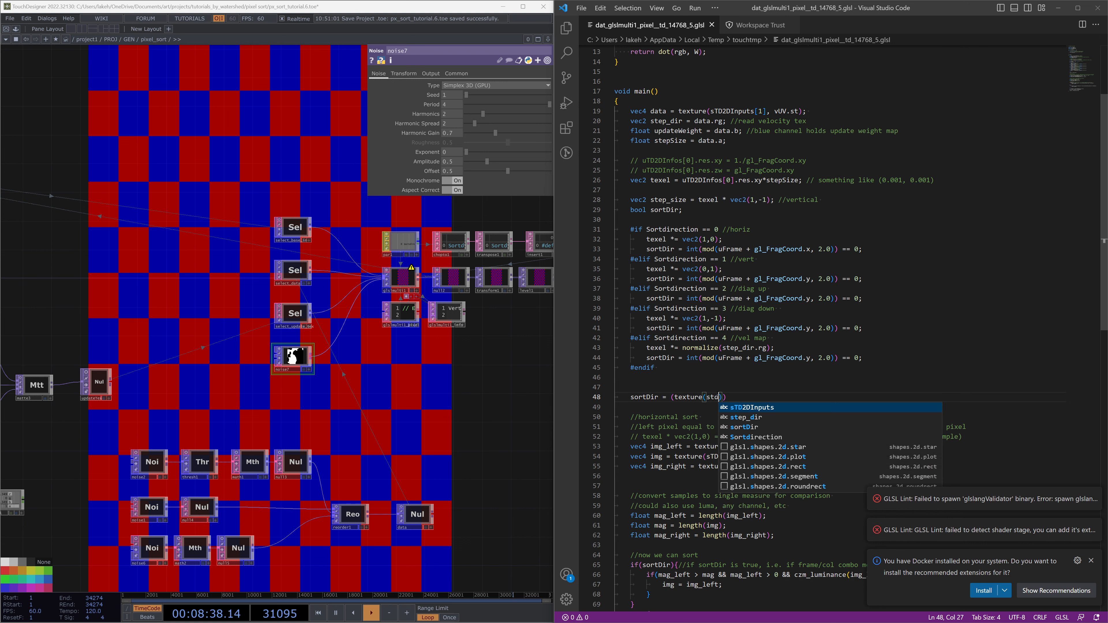
pyautogui.press('Tab')
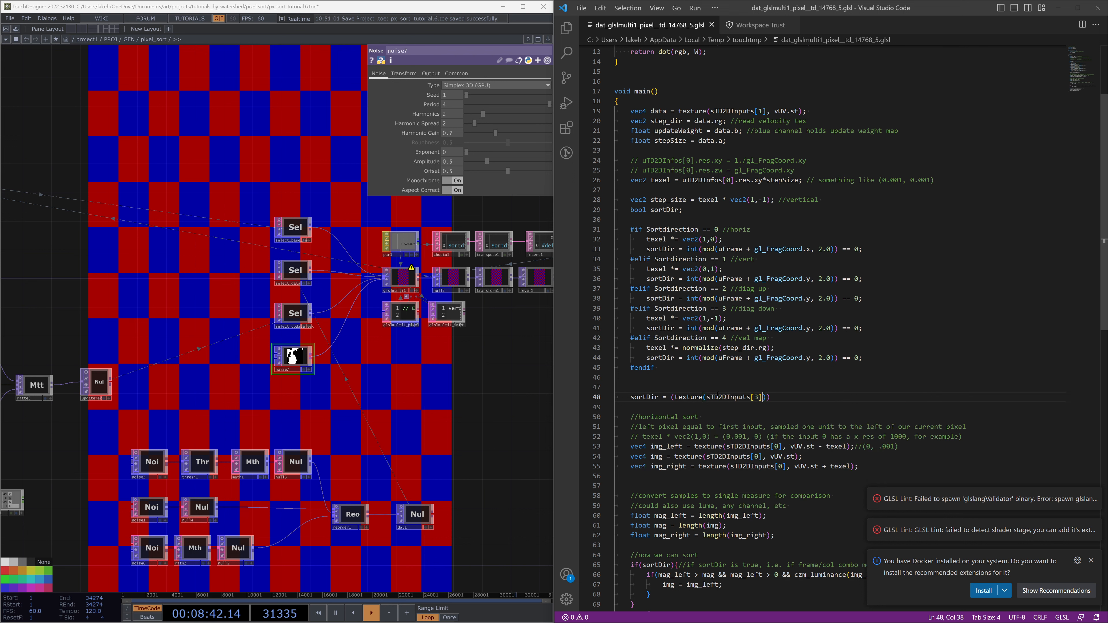
pyautogui.write(', vUV.st).r > 0.5')
pyautogui.tripleClick(647, 397)
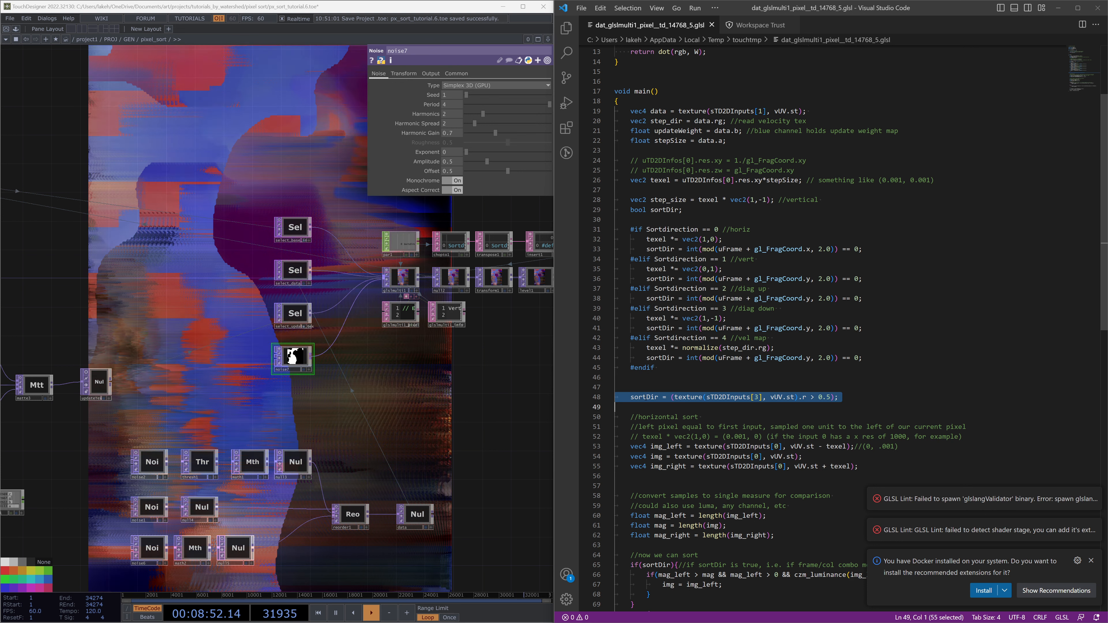
pyautogui.click(670, 397)
# Review the shader's sortDir comparison block alongside the network around the noise TOP
pyautogui.click(519, 386)
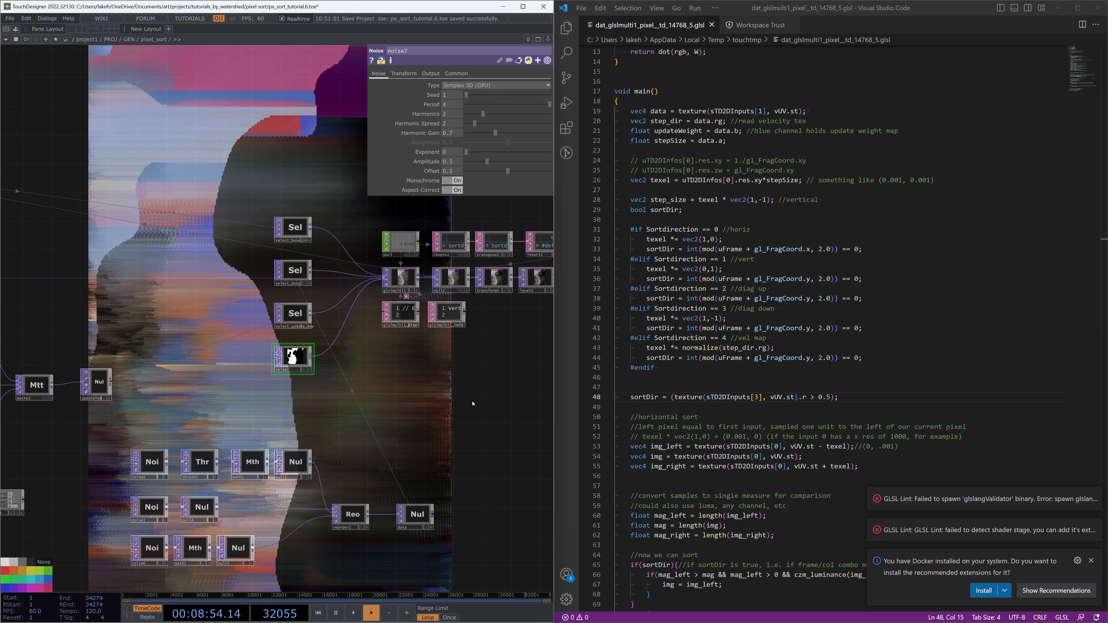
pyautogui.press('1')
pyautogui.moveTo(485, 491); pyautogui.dragTo(400, 223)
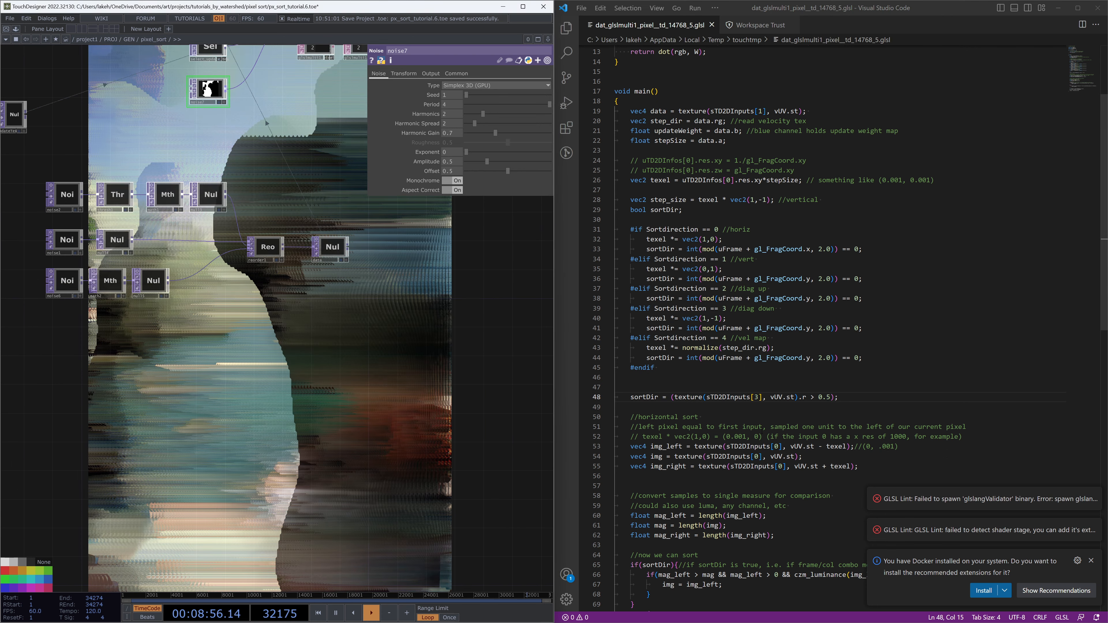
pyautogui.scroll(-4, 762, 424)
pyautogui.scroll(-3, 761, 423)
pyautogui.moveTo(636, 459); pyautogui.dragTo(616, 371)
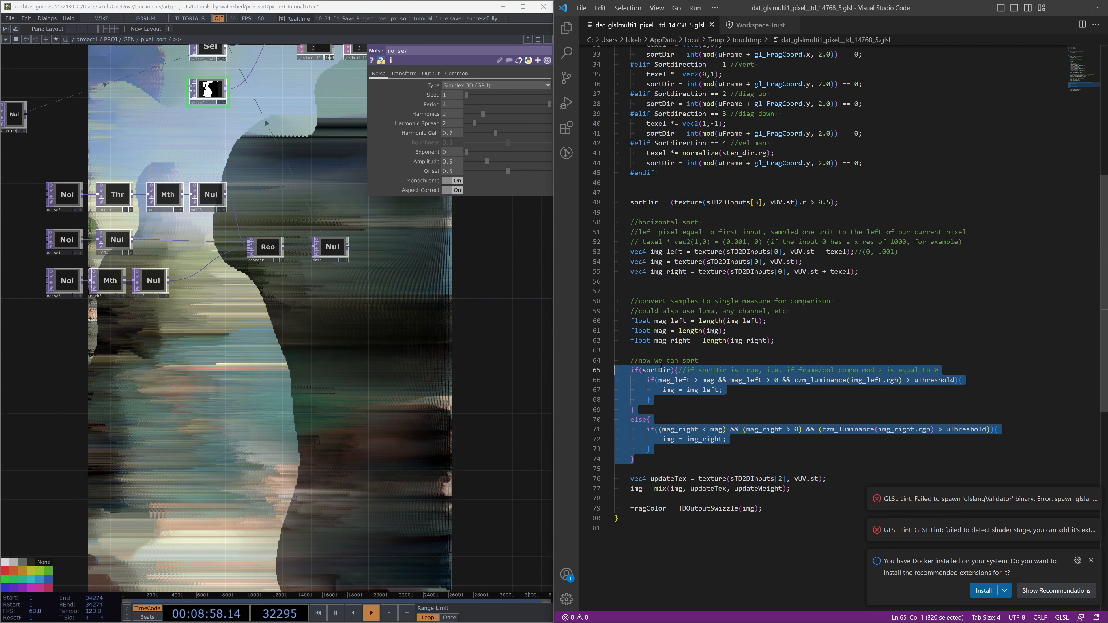
pyautogui.click(409, 396)
pyautogui.moveTo(430, 210); pyautogui.dragTo(418, 375)
pyautogui.moveTo(468, 338); pyautogui.dragTo(230, 213)
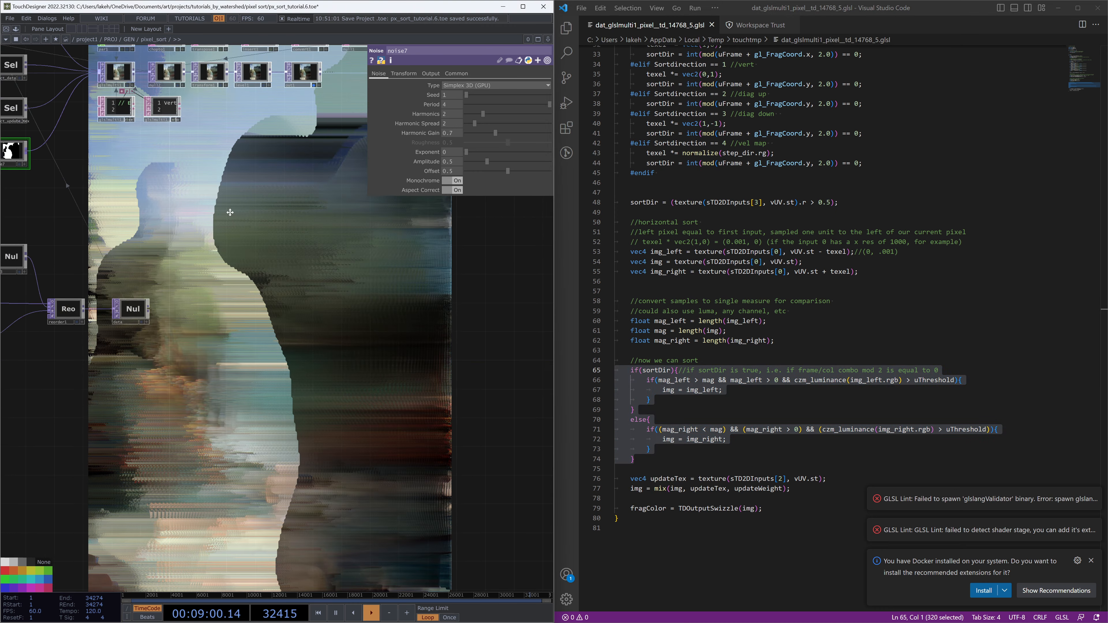
pyautogui.moveTo(327, 360); pyautogui.dragTo(483, 581)
pyautogui.moveTo(252, 162); pyautogui.dragTo(336, 155)
pyautogui.moveTo(363, 401); pyautogui.dragTo(375, 289)
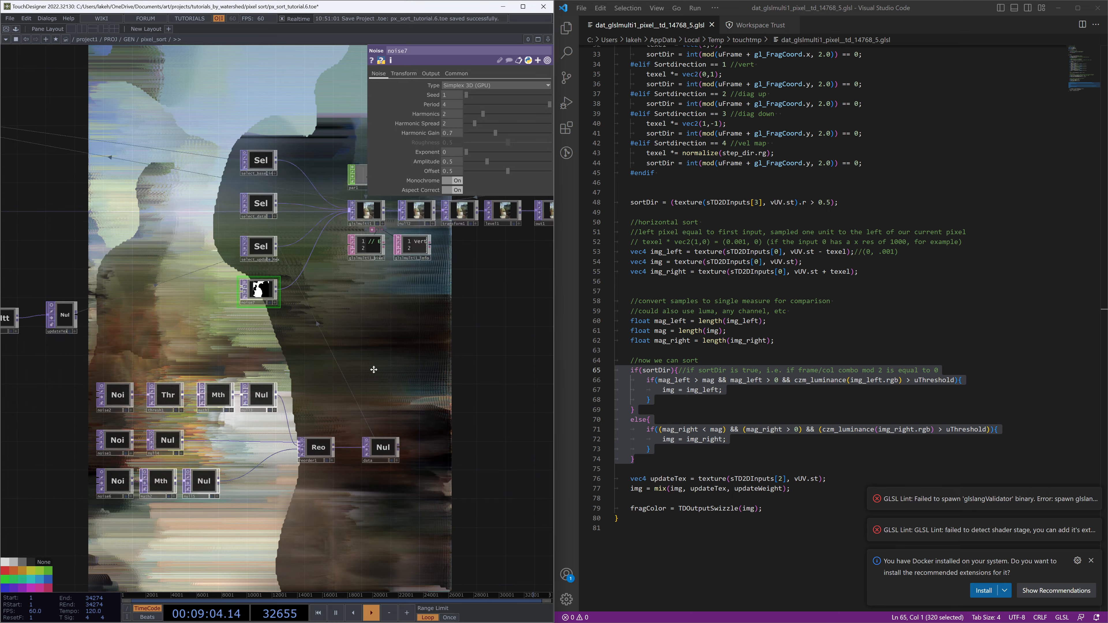
pyautogui.moveTo(373, 334); pyautogui.dragTo(378, 453)
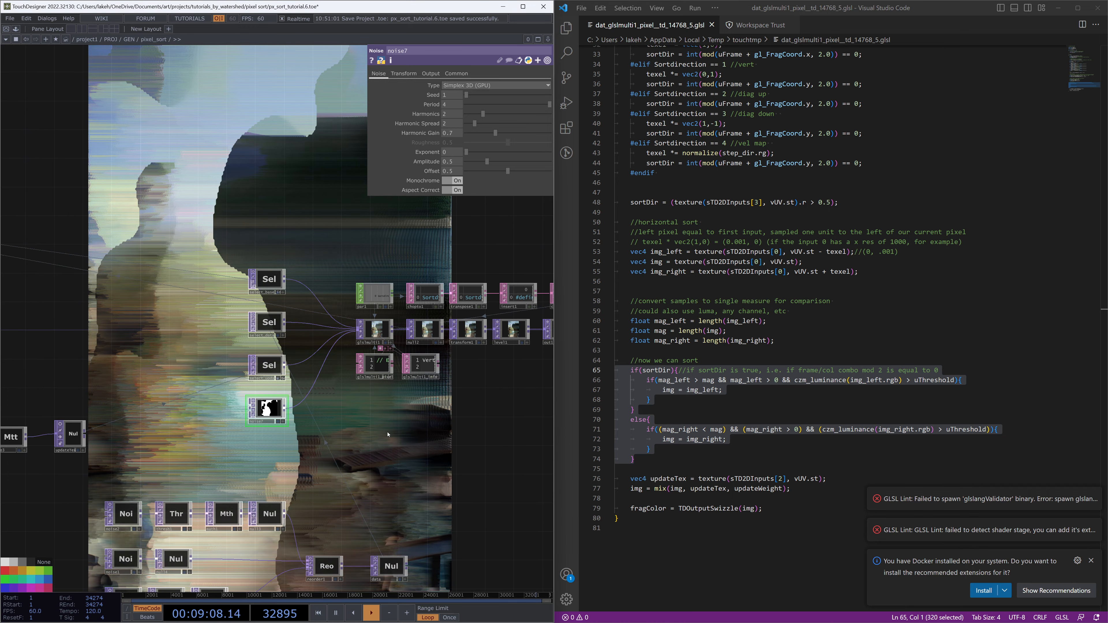
# Set the Noise TOP's exponent to 1.02
pyautogui.moveTo(466, 152); pyautogui.dragTo(488, 159)
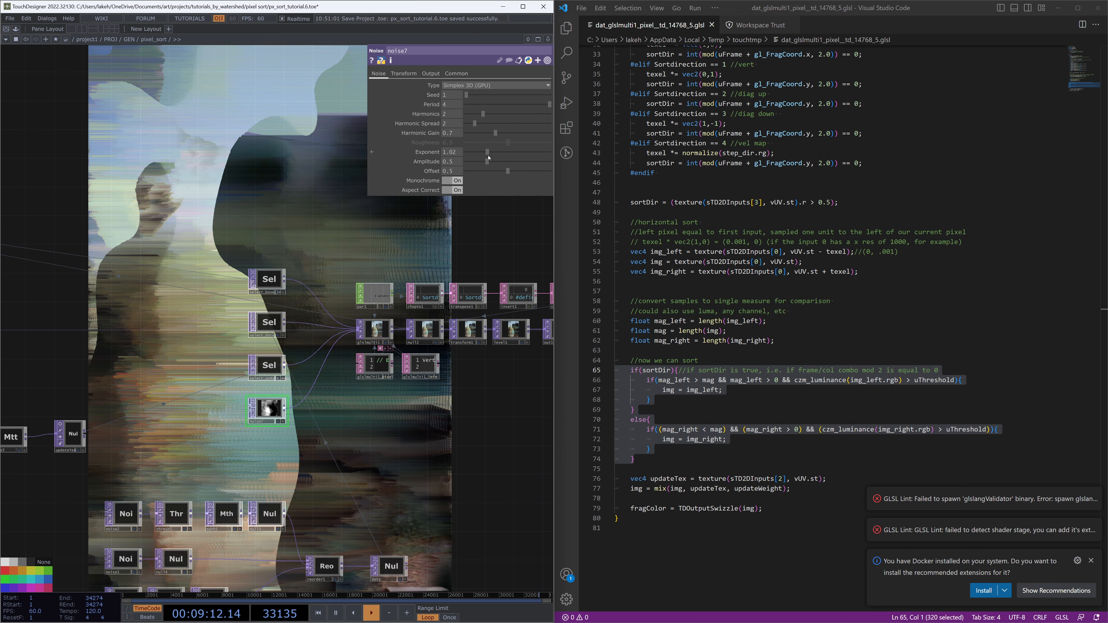
pyautogui.moveTo(418, 489); pyautogui.dragTo(486, 503)
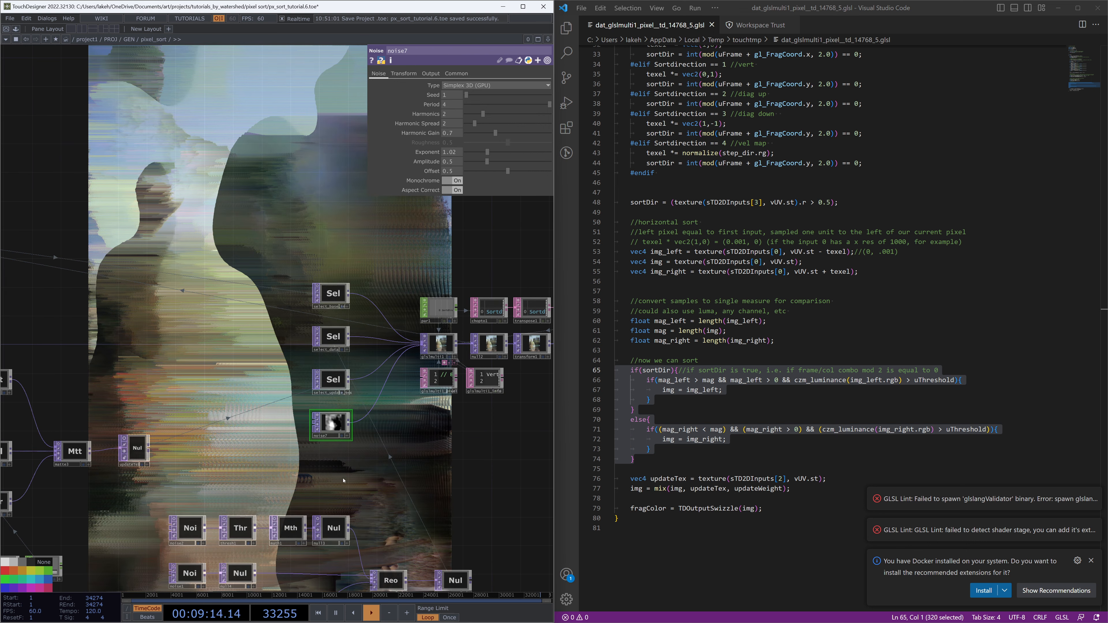
# Create a Select TOP next to the GLSL network and point it at the thresh2 TOP
pyautogui.moveTo(346, 480); pyautogui.dragTo(382, 489)
pyautogui.press('Tab')
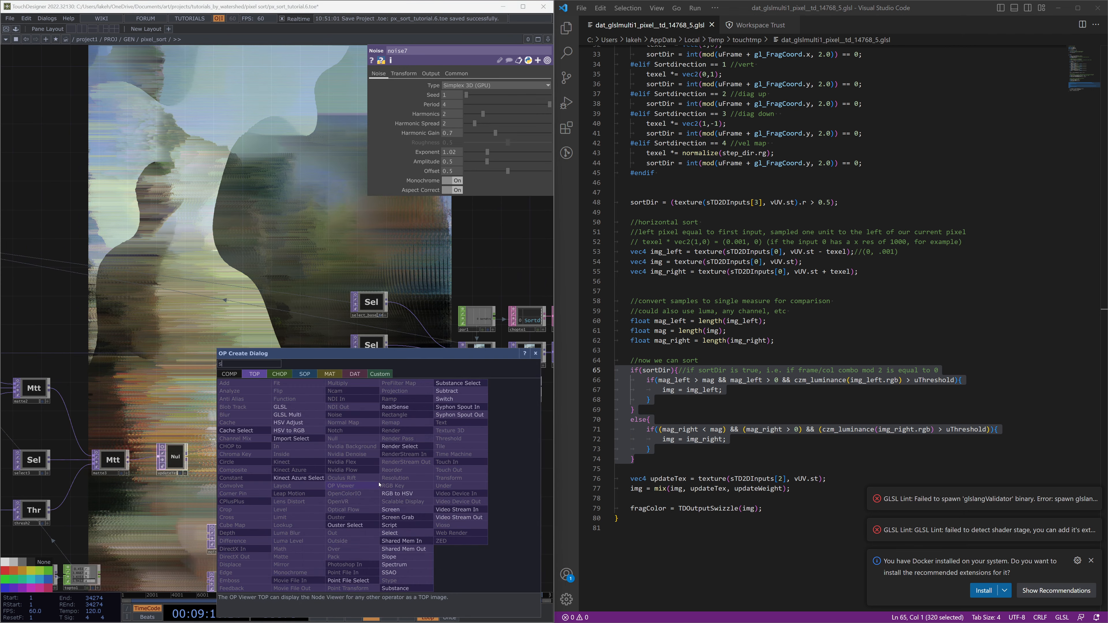
pyautogui.click(403, 528)
pyautogui.click(378, 484)
pyautogui.moveTo(378, 488); pyautogui.dragTo(413, 464)
pyautogui.moveTo(412, 452); pyautogui.dragTo(418, 459)
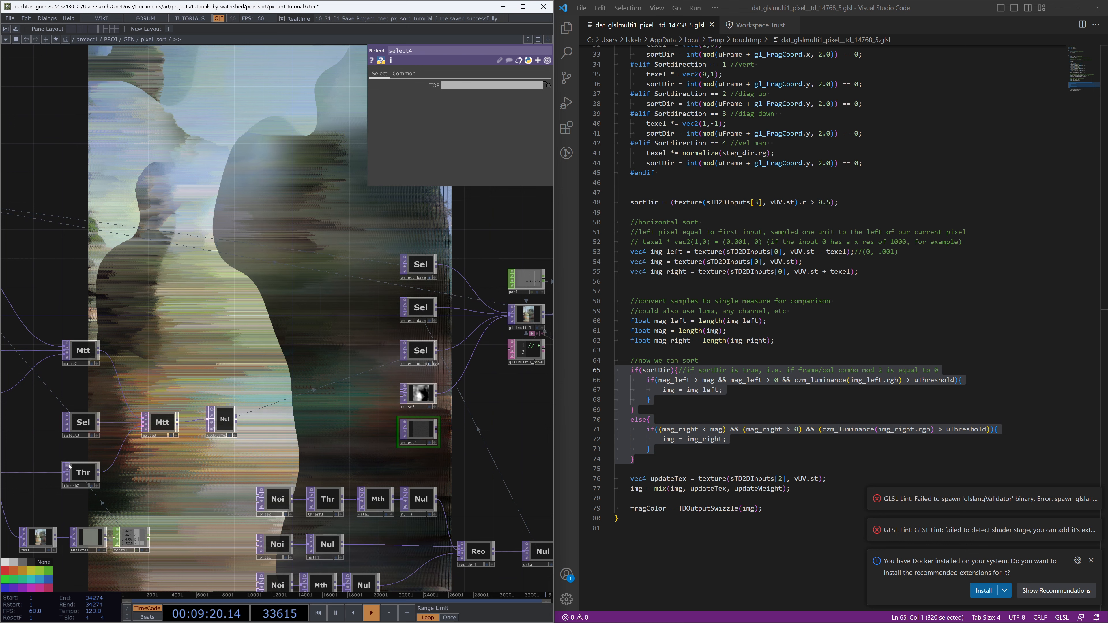
pyautogui.moveTo(68, 466)
pyautogui.mouseDown()
pyautogui.moveTo(194, 469)
pyautogui.moveTo(428, 436)
pyautogui.mouseUp()
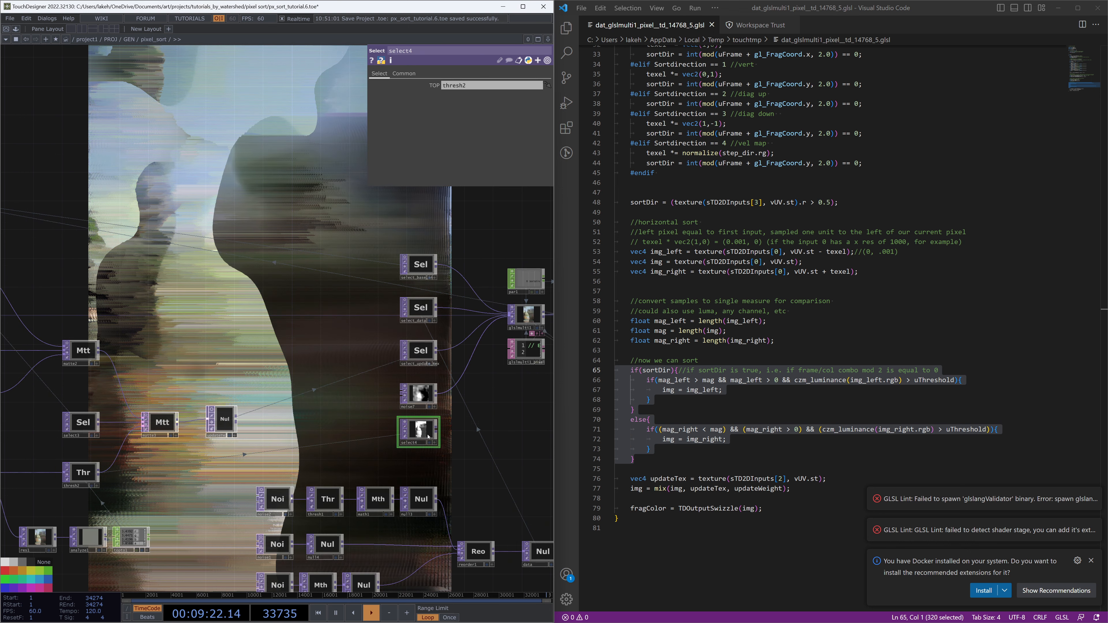
# Wire the new Select TOP in as the sort-direction mask and delete the noise7 TOP
pyautogui.moveTo(452, 389); pyautogui.dragTo(452, 389)
pyautogui.moveTo(520, 419); pyautogui.dragTo(473, 423)
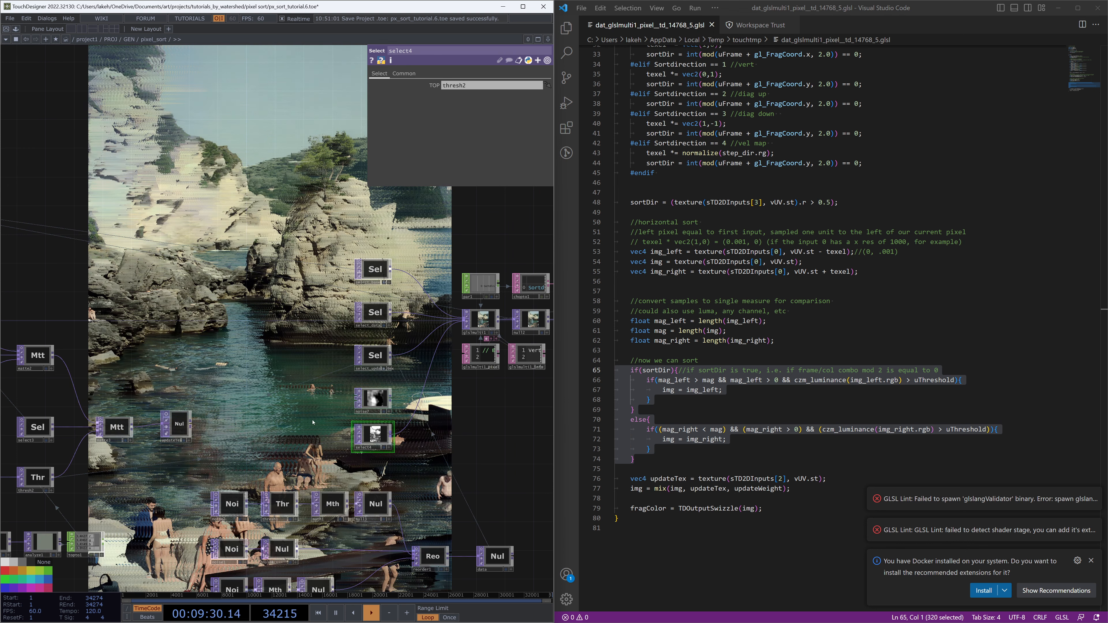
pyautogui.moveTo(292, 430); pyautogui.dragTo(214, 429)
pyautogui.scroll(3, 301, 434)
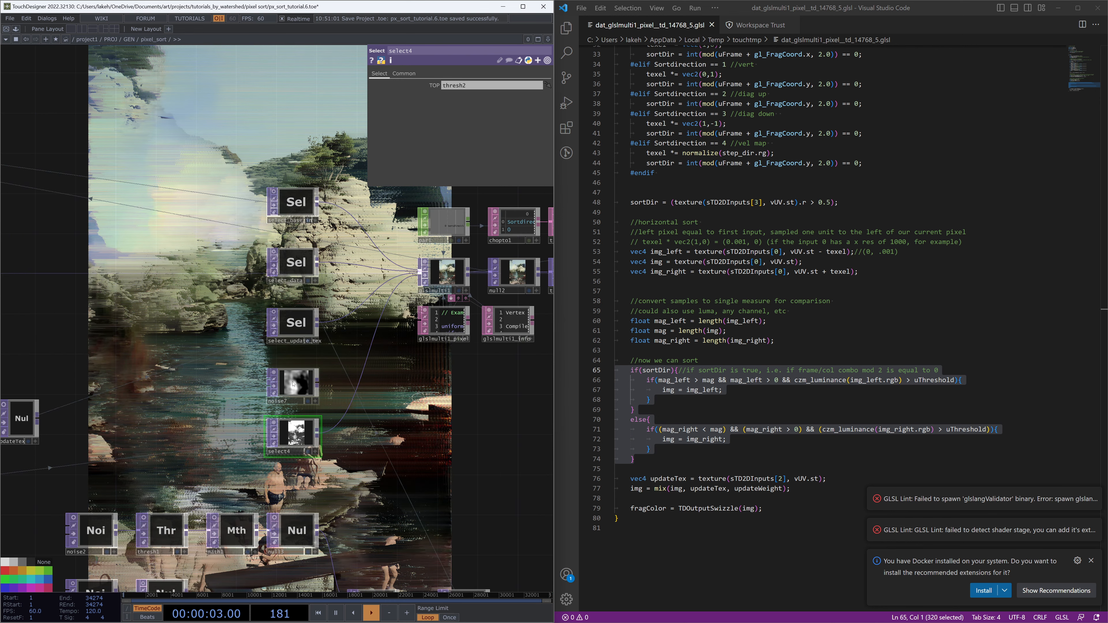
pyautogui.moveTo(293, 384); pyautogui.dragTo(291, 373)
pyautogui.moveTo(302, 439); pyautogui.dragTo(301, 373)
pyautogui.click(299, 375)
pyautogui.press('Delete')
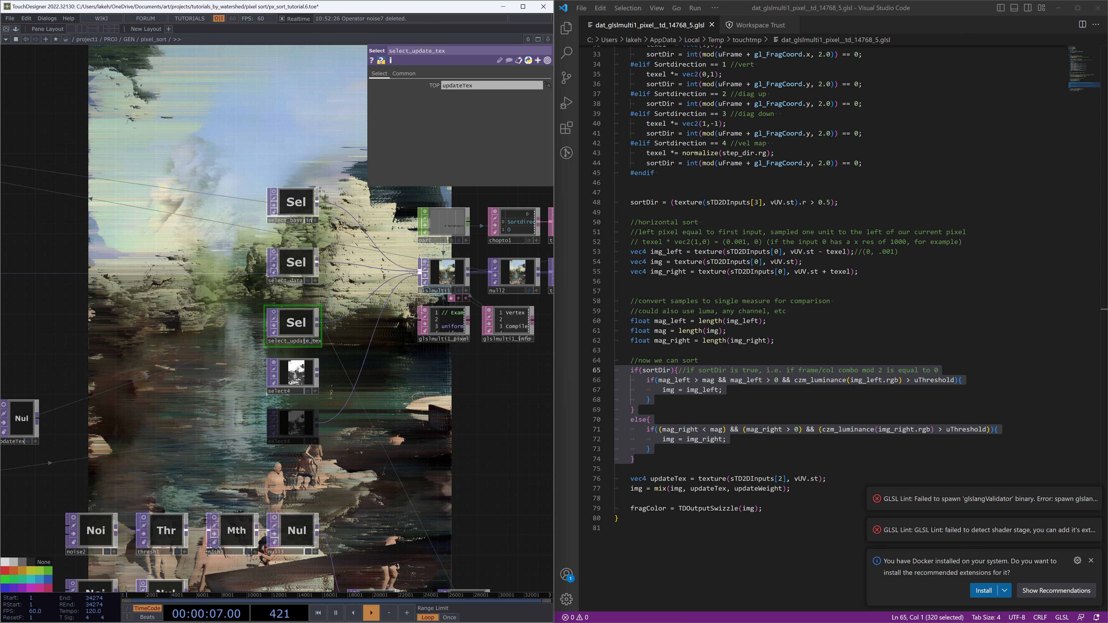
# Comment out the sortDir texture lookup line in the shader, toggling it to compare the output
pyautogui.moveTo(414, 380); pyautogui.dragTo(394, 412)
pyautogui.scroll(-3, 349, 475)
pyautogui.click(710, 232)
pyautogui.click(709, 202)
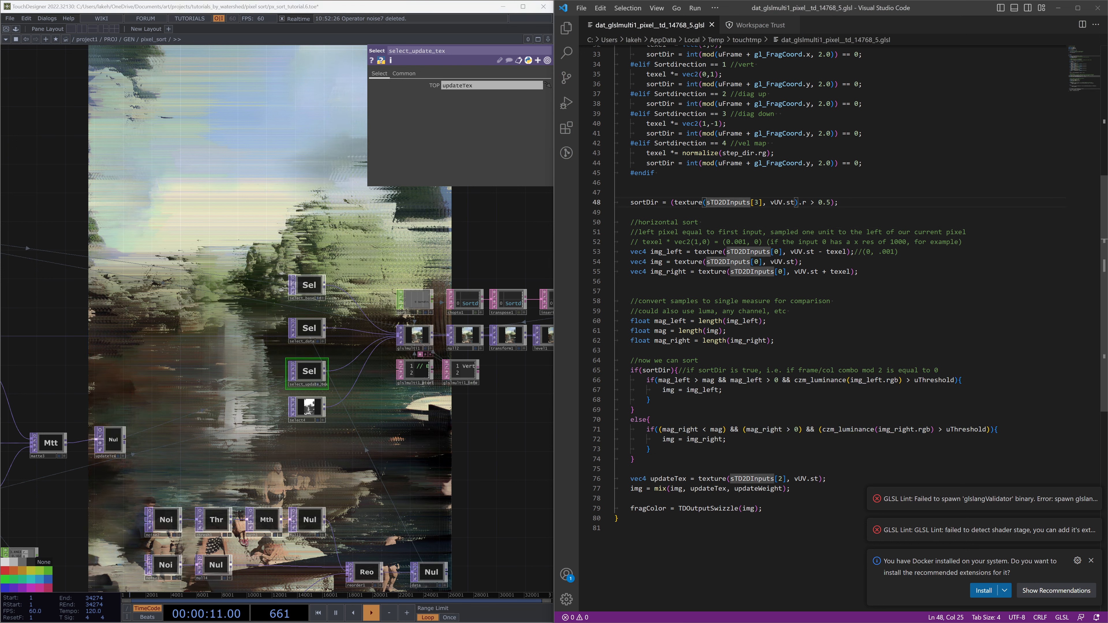
pyautogui.hotkey('ctrl', '/')
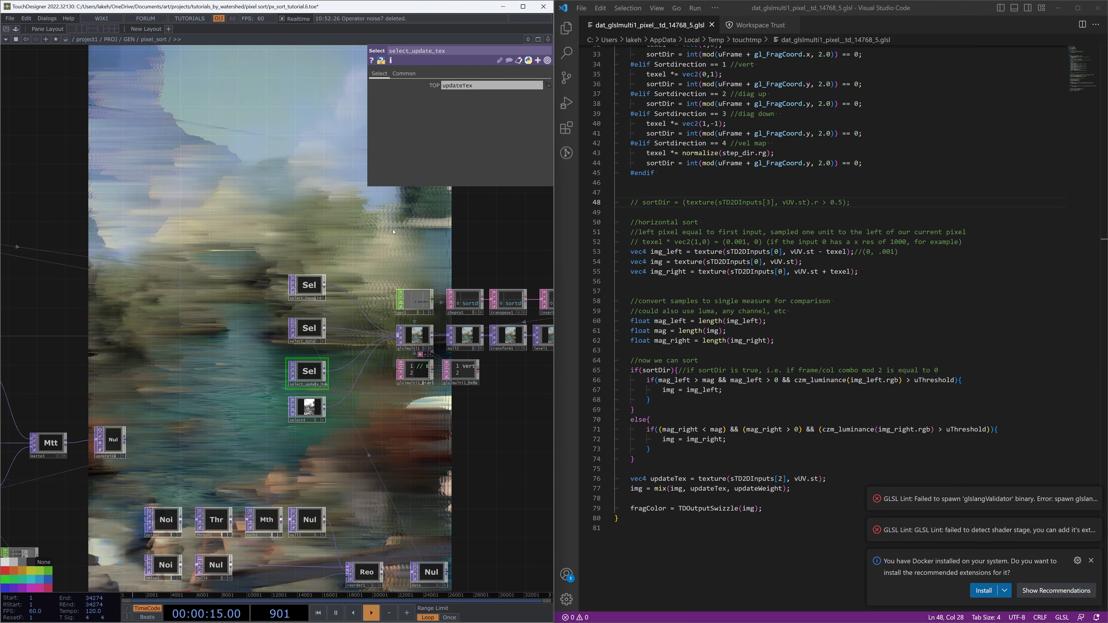
pyautogui.click(668, 203)
pyautogui.hotkey('ctrl', '/')
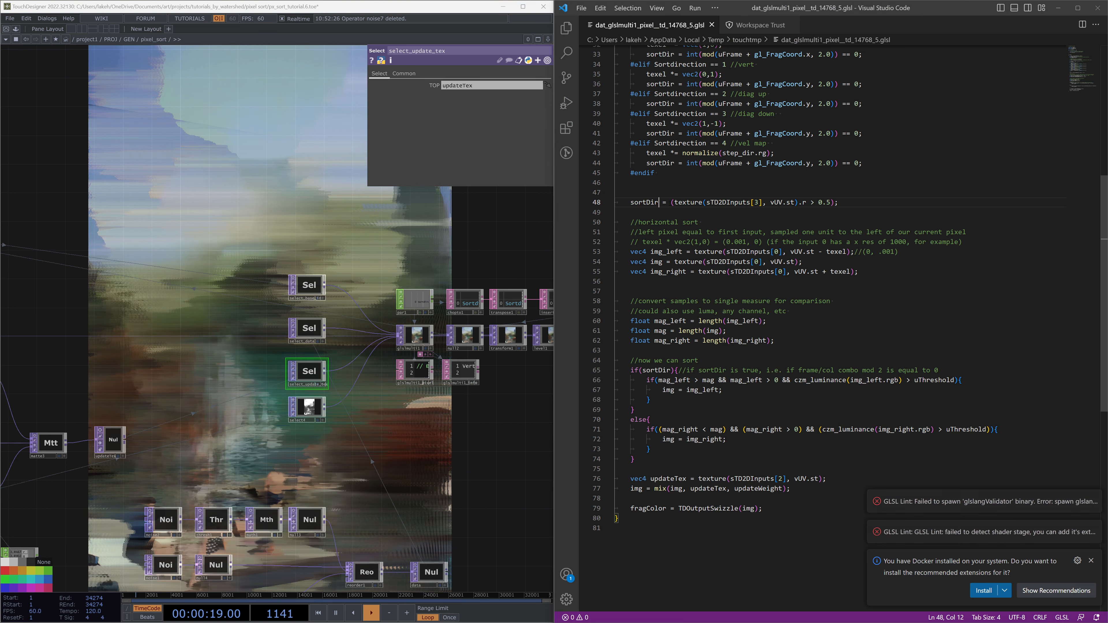
pyautogui.moveTo(473, 190); pyautogui.dragTo(427, 334)
pyautogui.click(729, 202)
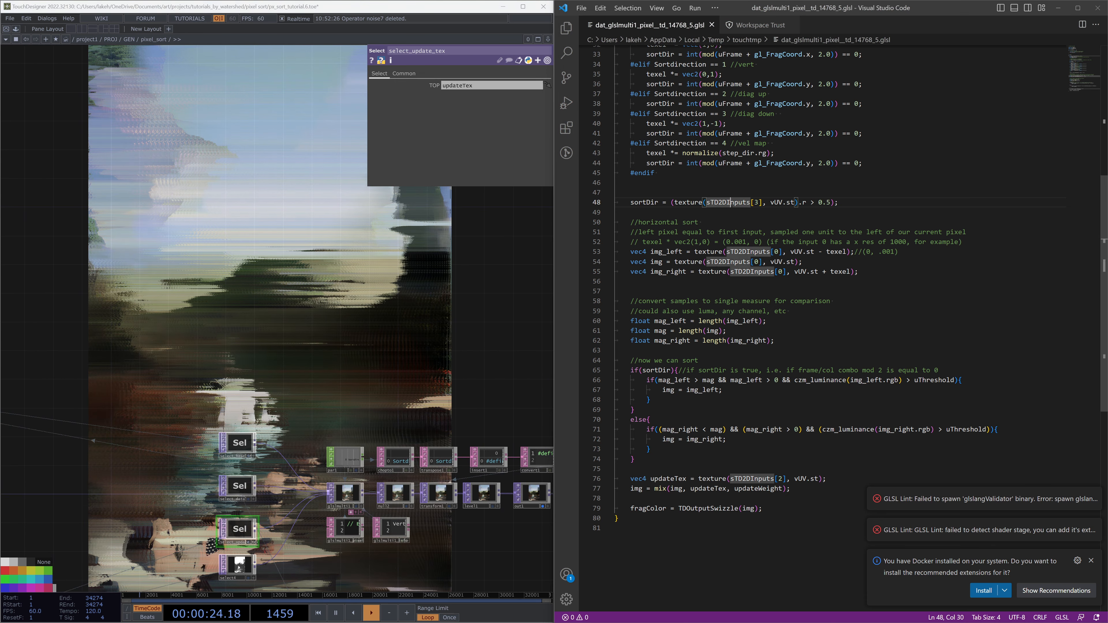
pyautogui.hotkey('ctrl', '/')
# Customize the pixel_sort component and add a toggle parameter named Lookup Sort Direction
pyautogui.moveTo(439, 344); pyautogui.dragTo(364, 265)
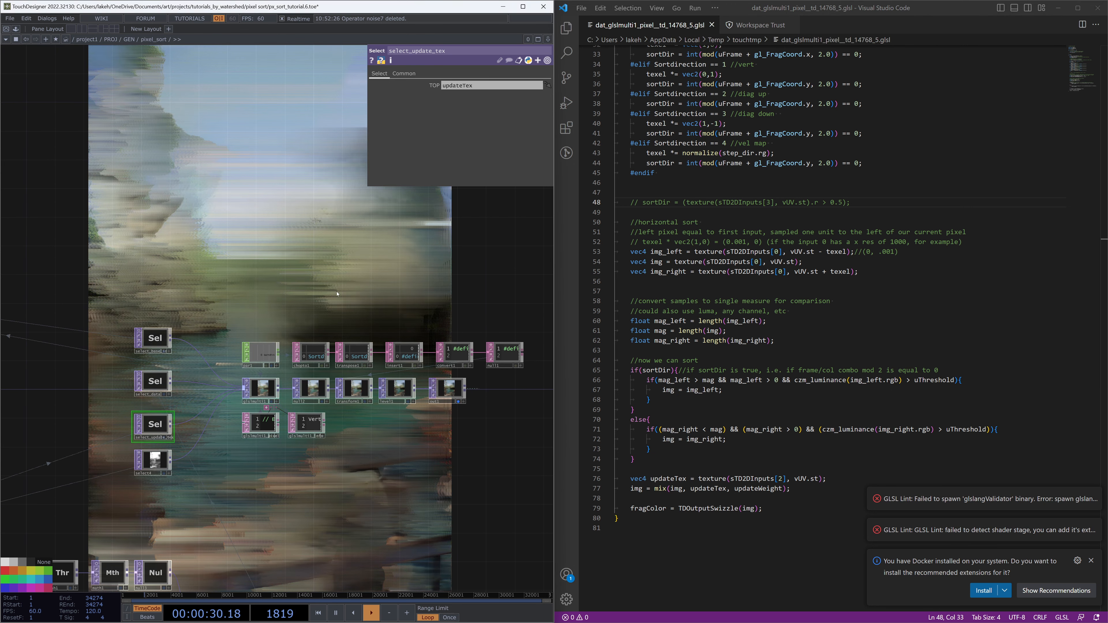
pyautogui.rightClick(324, 296)
pyautogui.click(342, 290)
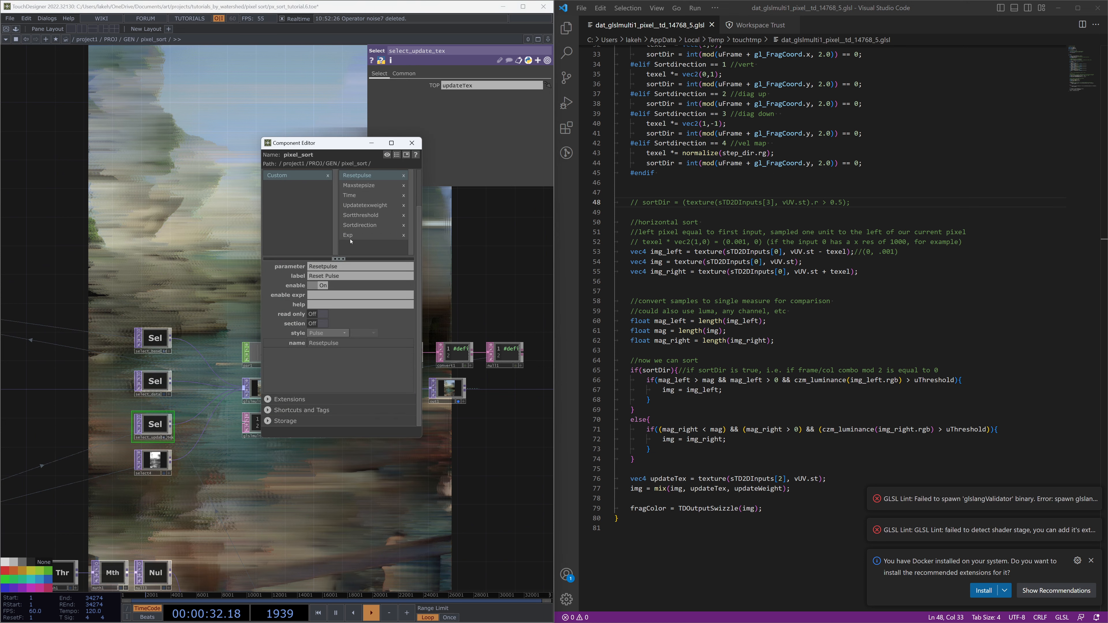
pyautogui.moveTo(419, 234); pyautogui.dragTo(416, 195)
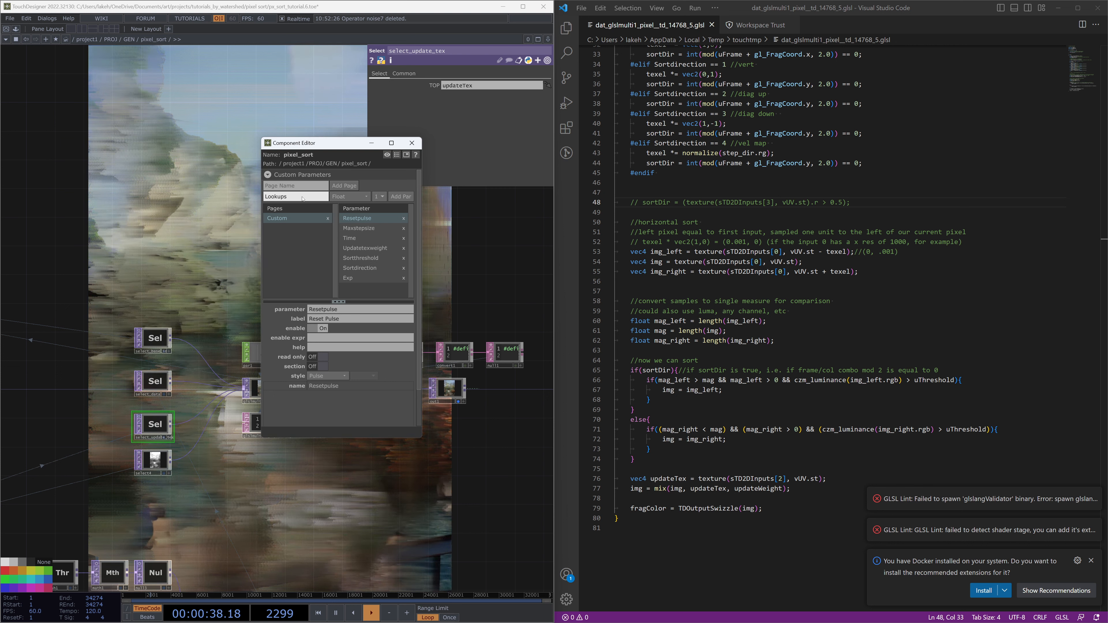
pyautogui.press('BackSpace')
pyautogui.write('Sort Dir')
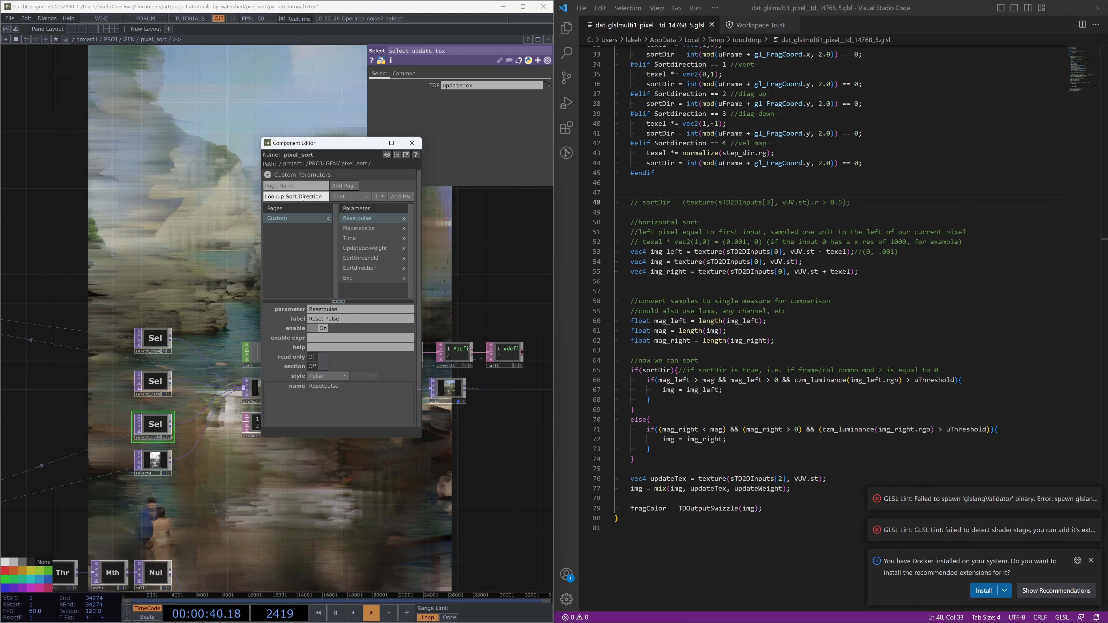
pyautogui.write('ection')
pyautogui.click(358, 196)
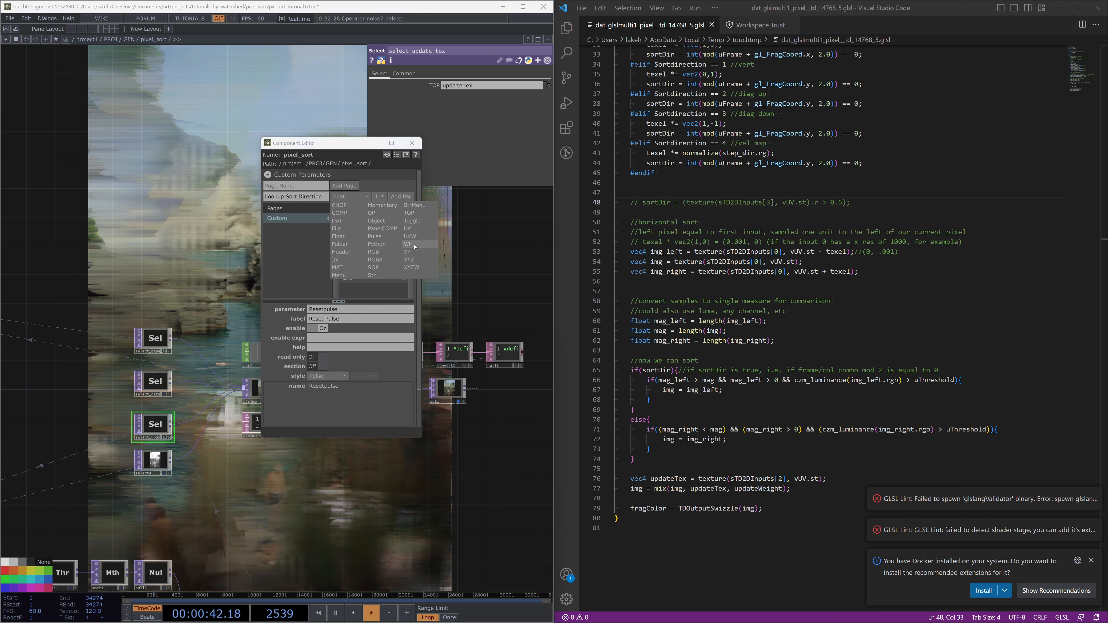
pyautogui.click(411, 220)
pyautogui.click(399, 197)
pyautogui.click(399, 197)
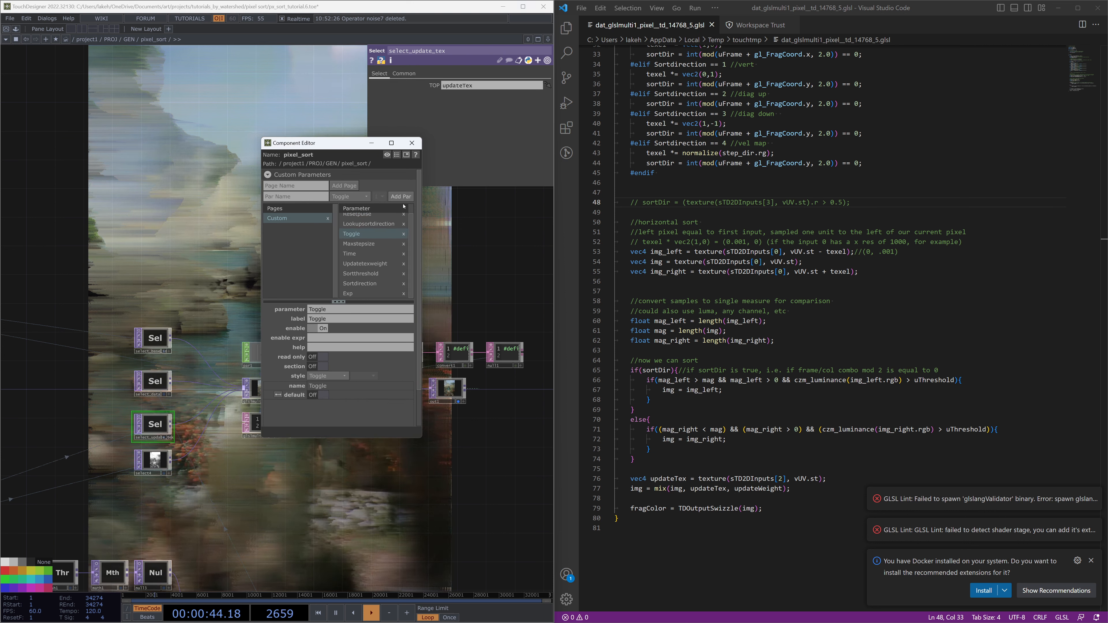
pyautogui.click(403, 235)
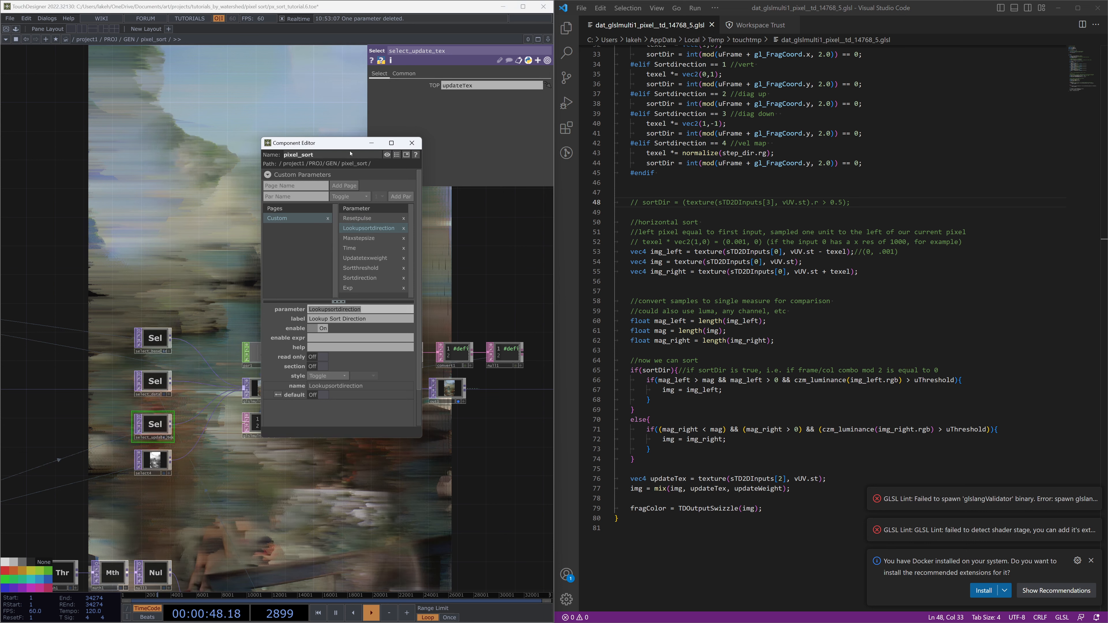
# Add Lookupsortdirection to the Parameter CHOP's parameter list alongside Sortdirection
pyautogui.moveTo(314, 142); pyautogui.dragTo(116, 109)
pyautogui.scroll(3, 285, 346)
pyautogui.moveTo(388, 282); pyautogui.dragTo(431, 259)
pyautogui.scroll(3, 386, 353)
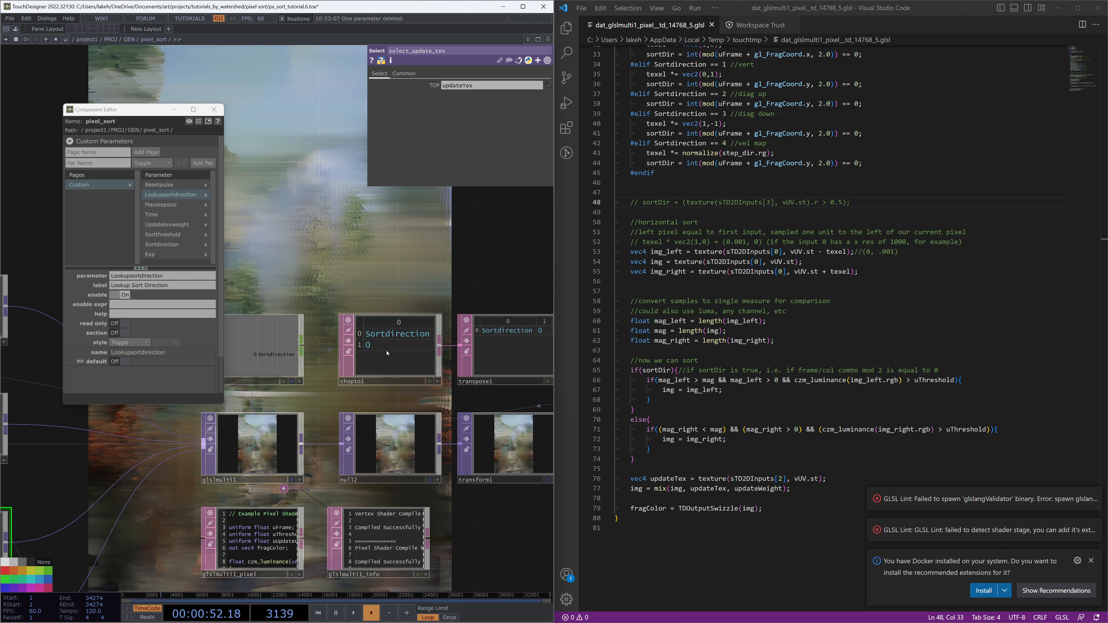
pyautogui.scroll(-2, 387, 353)
pyautogui.click(289, 347)
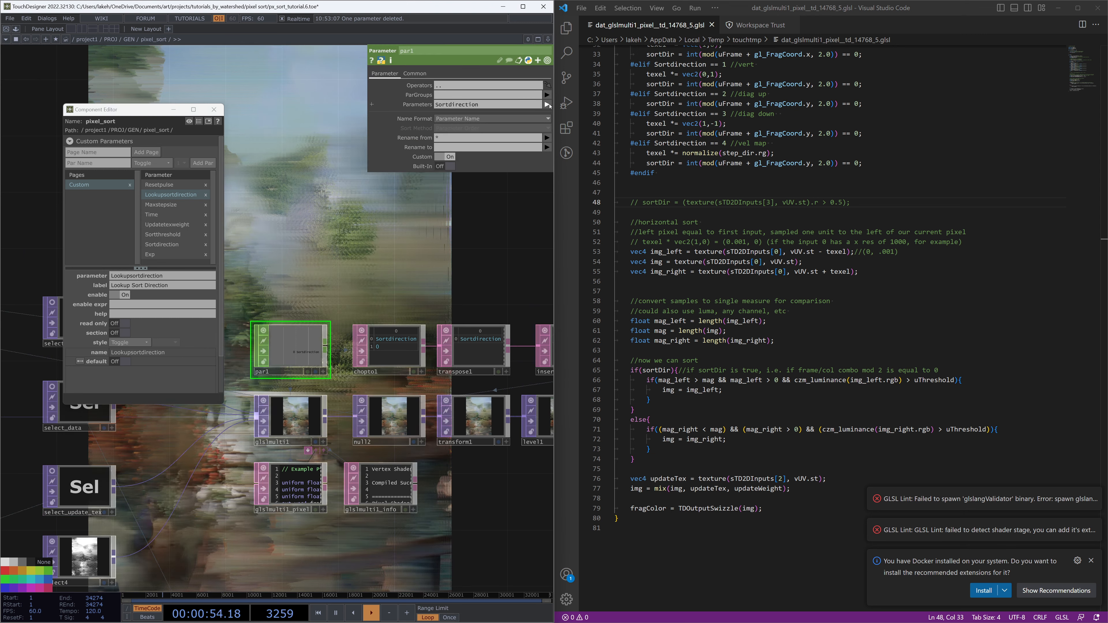
pyautogui.click(548, 105)
pyautogui.click(507, 183)
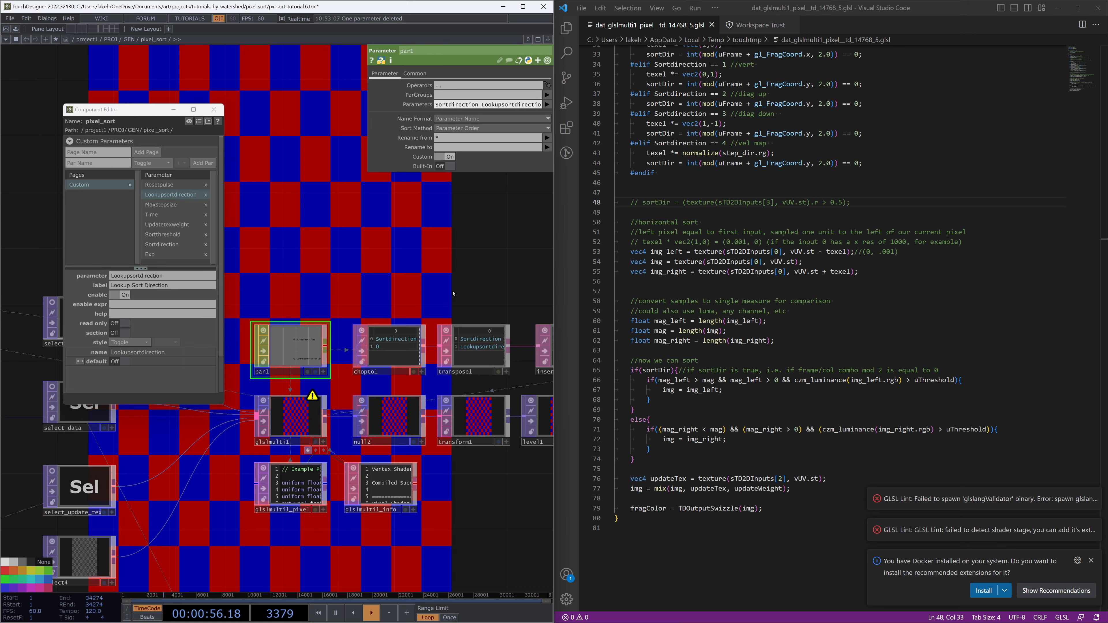
# Select the Insert DAT before the convert DAT and edit its contents entries for the #define column
pyautogui.moveTo(452, 293); pyautogui.dragTo(366, 348)
pyautogui.scroll(3, 489, 329)
pyautogui.moveTo(519, 334); pyautogui.dragTo(311, 305)
pyautogui.scroll(3, 426, 383)
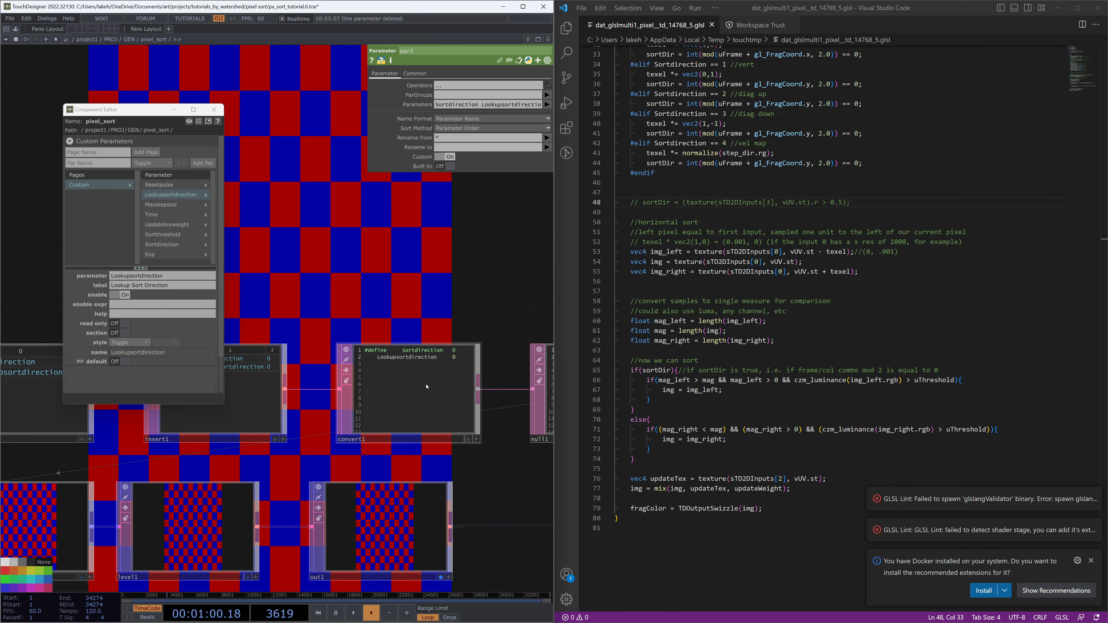
pyautogui.moveTo(343, 306); pyautogui.dragTo(431, 285)
pyautogui.click(314, 388)
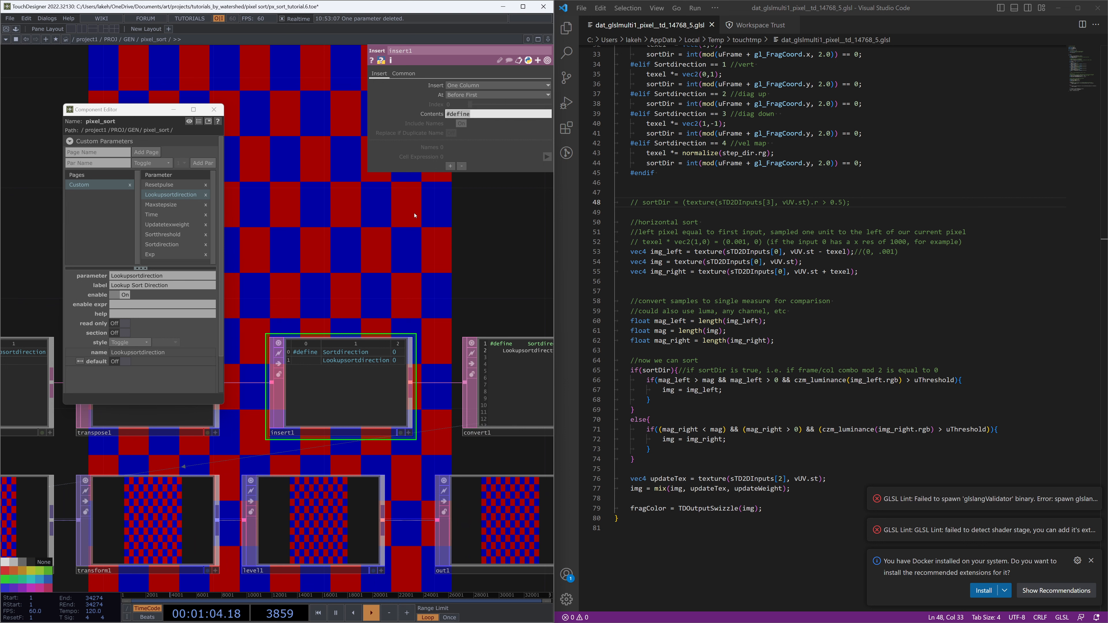
pyautogui.scroll(3, 342, 397)
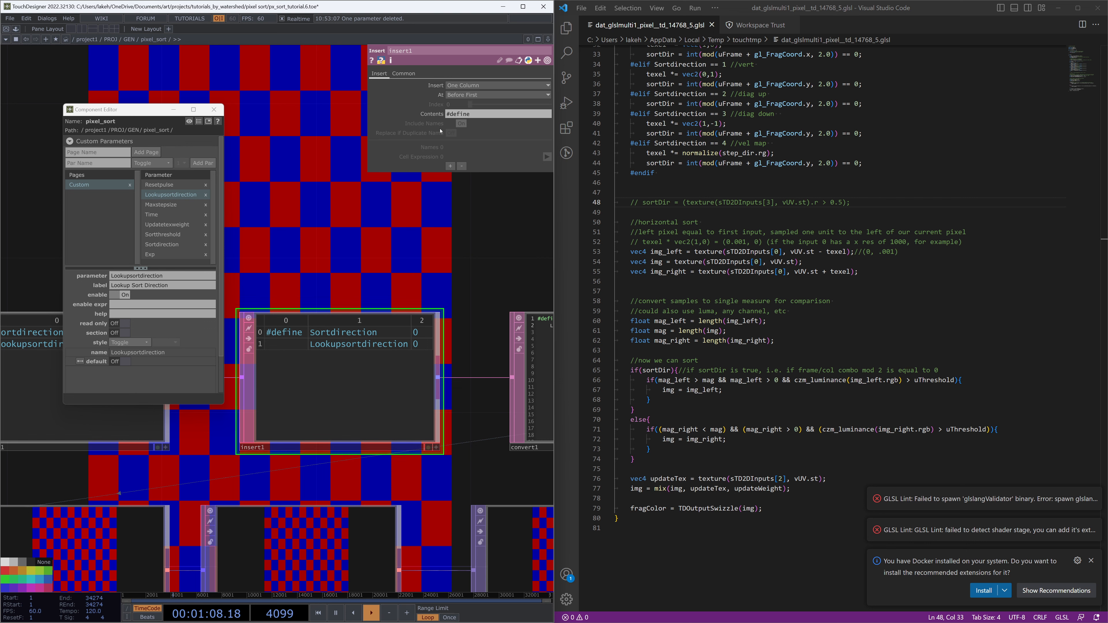
pyautogui.click(438, 116)
pyautogui.click(439, 115)
pyautogui.click(439, 115)
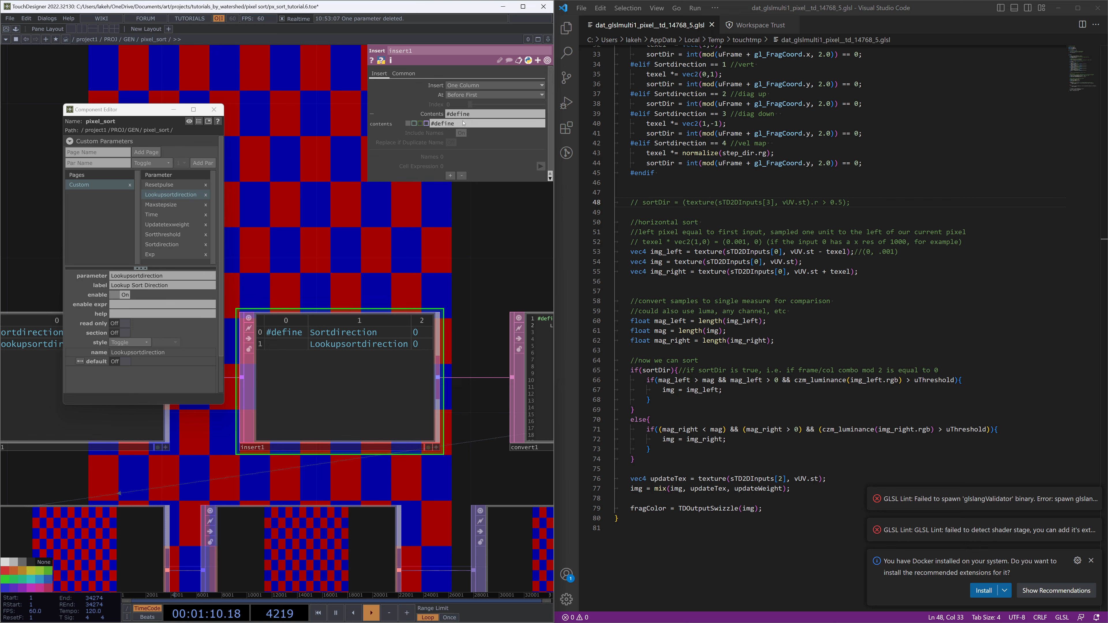
pyautogui.scroll(-3, 368, 240)
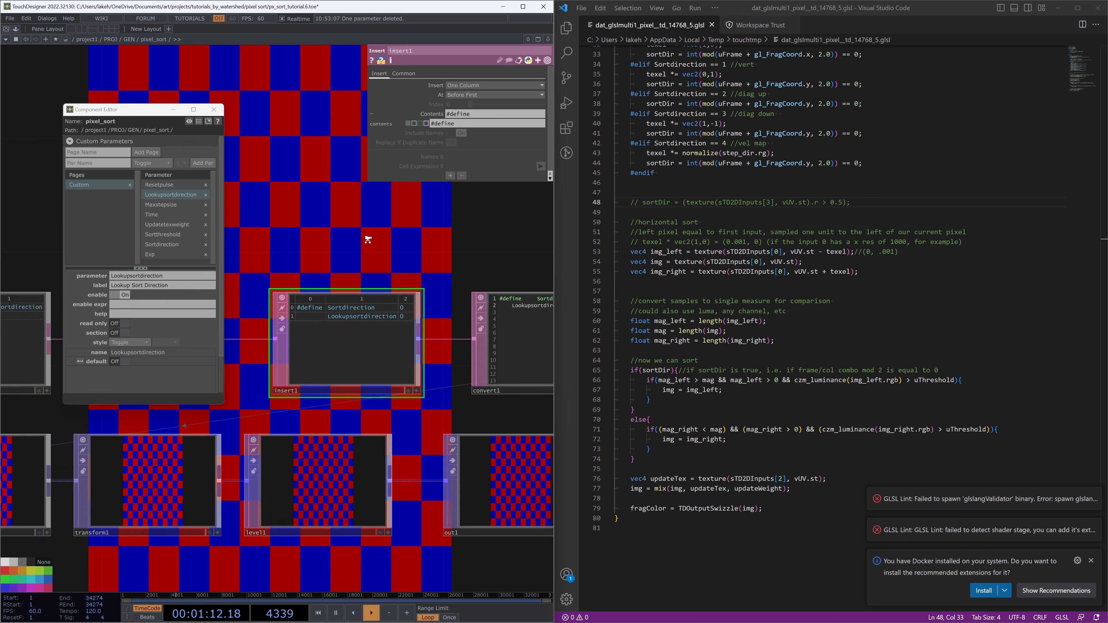
pyautogui.scroll(3, 369, 246)
pyautogui.click(414, 124)
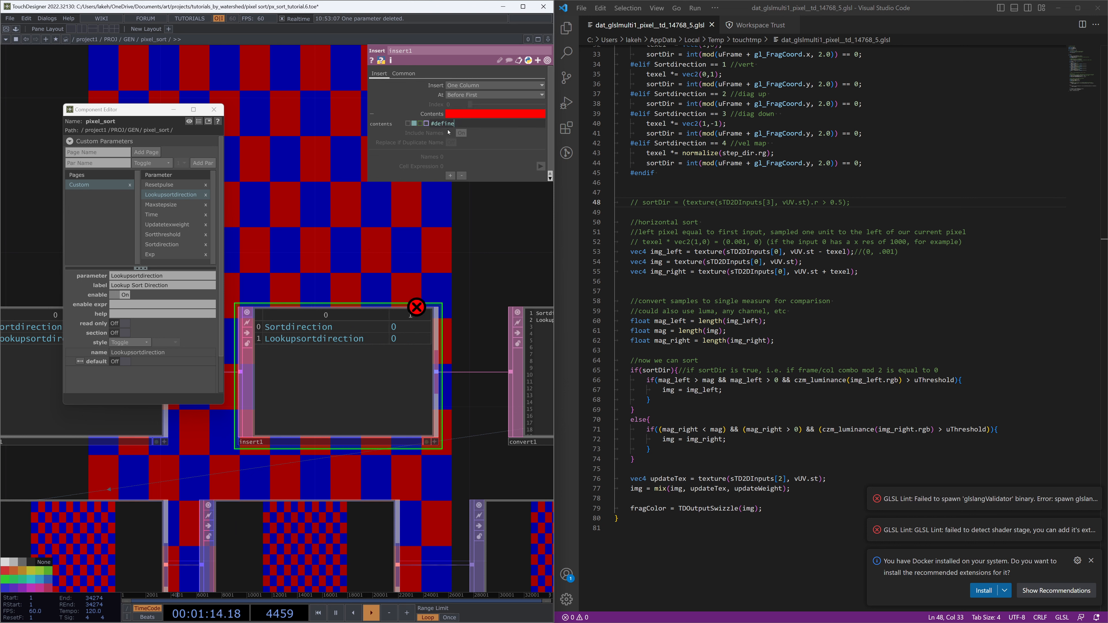
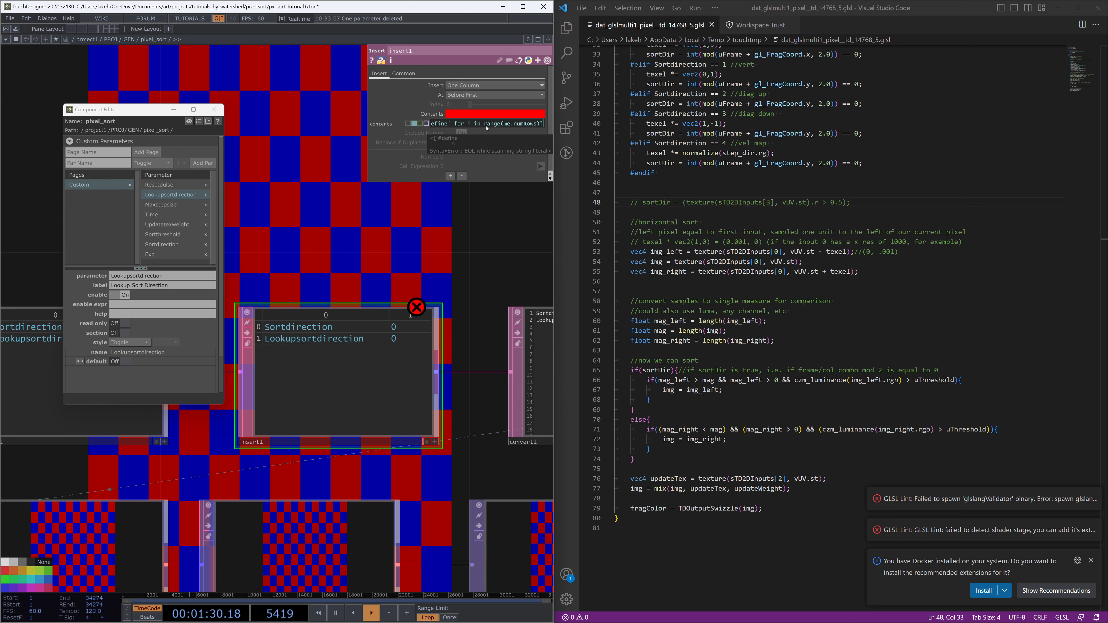
# Fill the Insert DAT's new column with '#define' for every row using the expression ['#define' for i in range(me.numRows)]
pyautogui.press('Return')
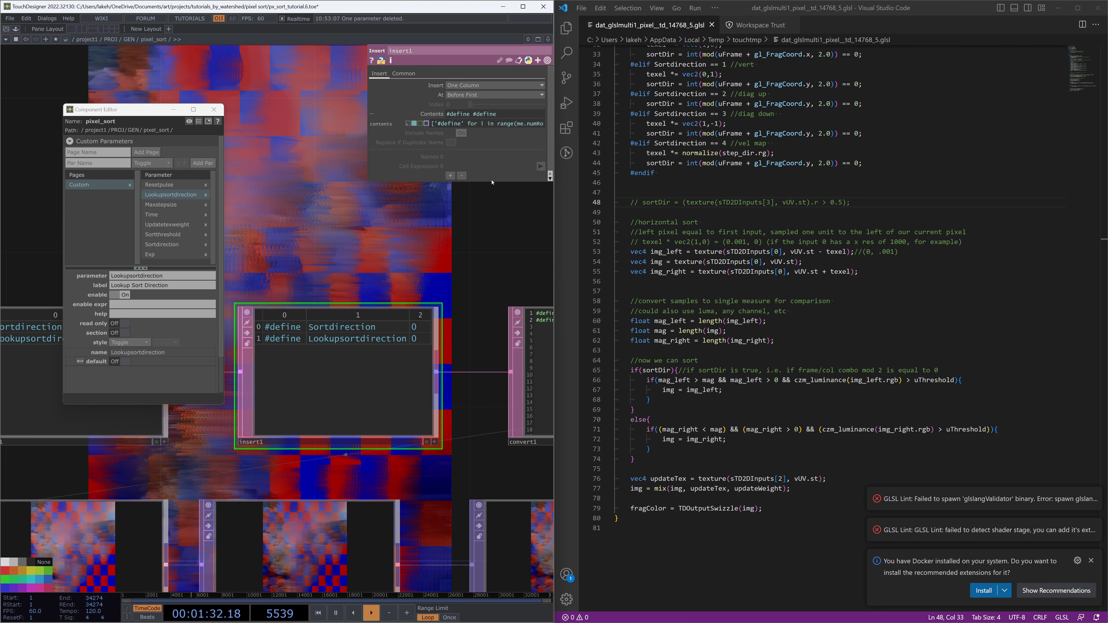
pyautogui.moveTo(367, 131); pyautogui.dragTo(269, 130)
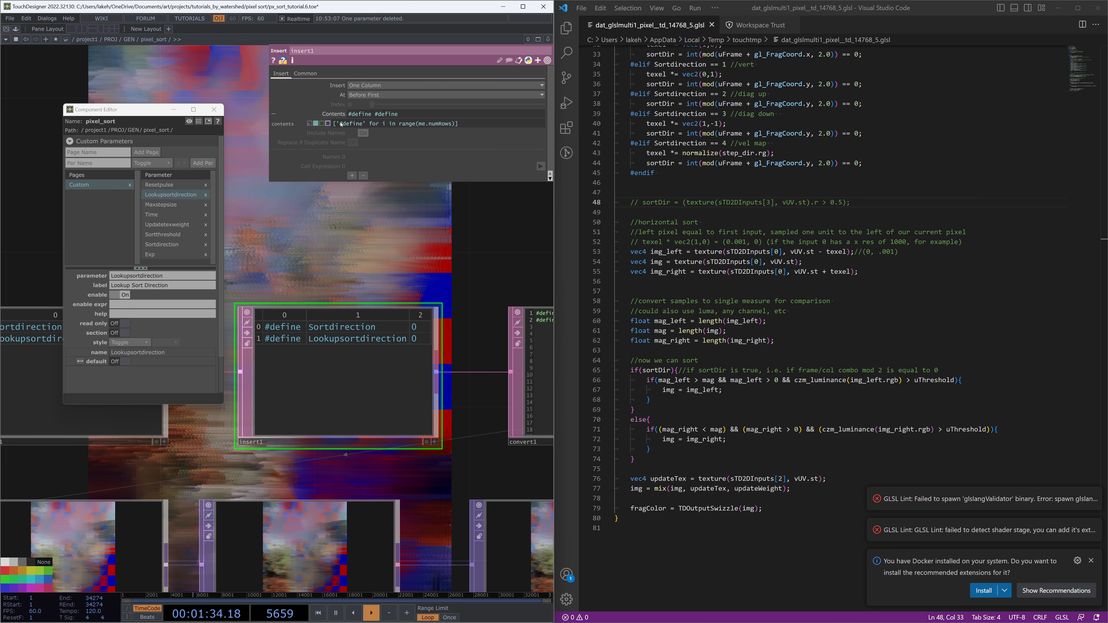
pyautogui.moveTo(364, 128)
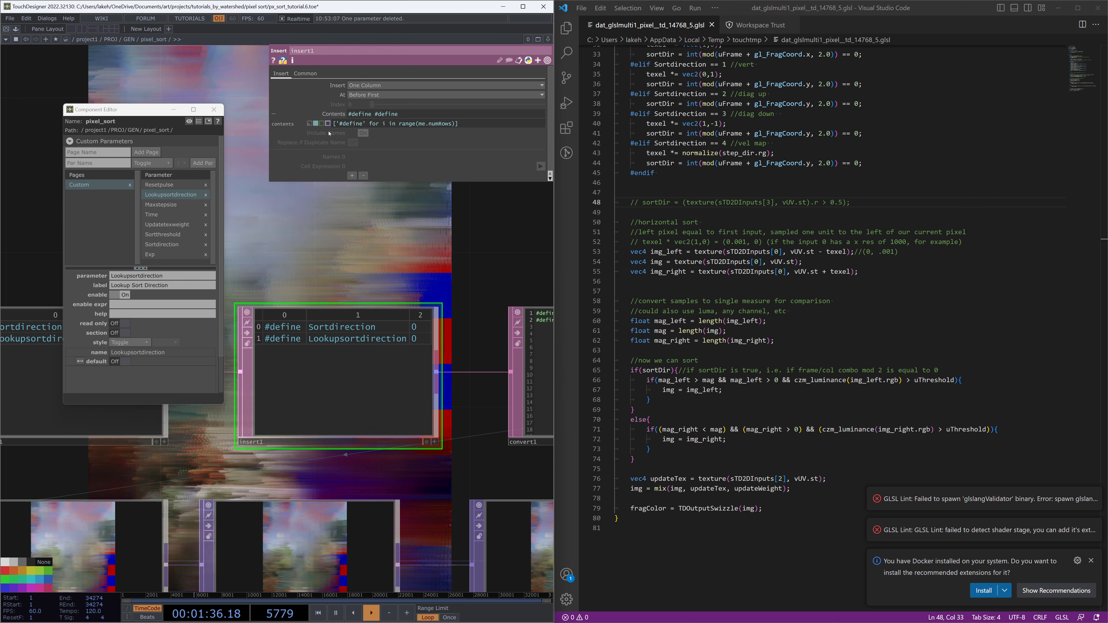
pyautogui.moveTo(338, 125)
pyautogui.mouseDown()
pyautogui.moveTo(363, 125)
pyautogui.moveTo(348, 126)
pyautogui.mouseUp()
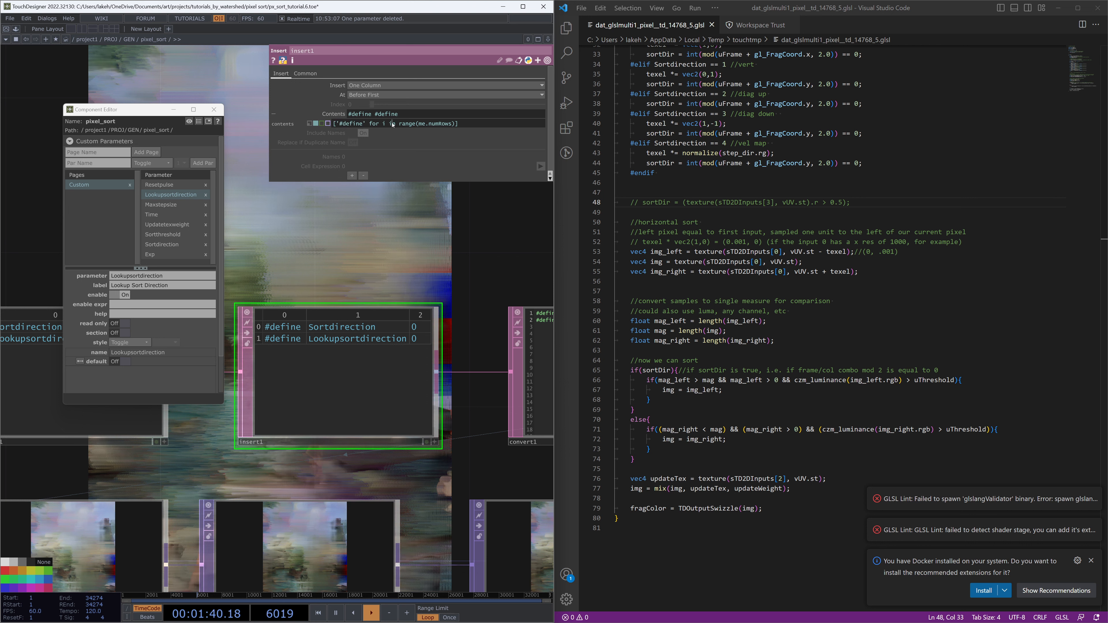
pyautogui.moveTo(398, 124); pyautogui.dragTo(448, 124)
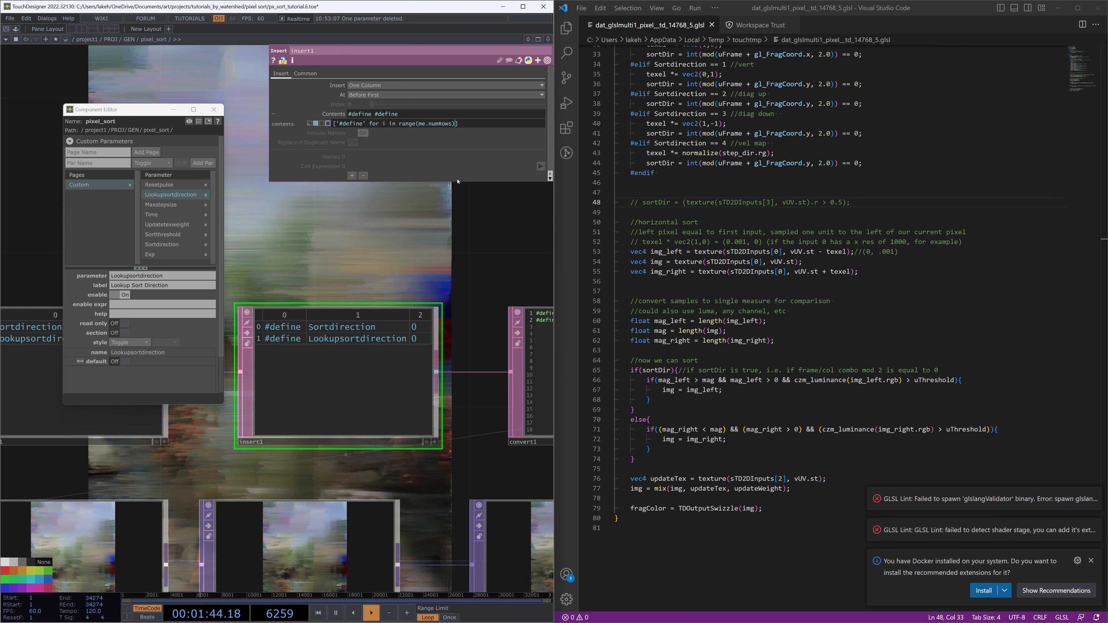
pyautogui.click(415, 238)
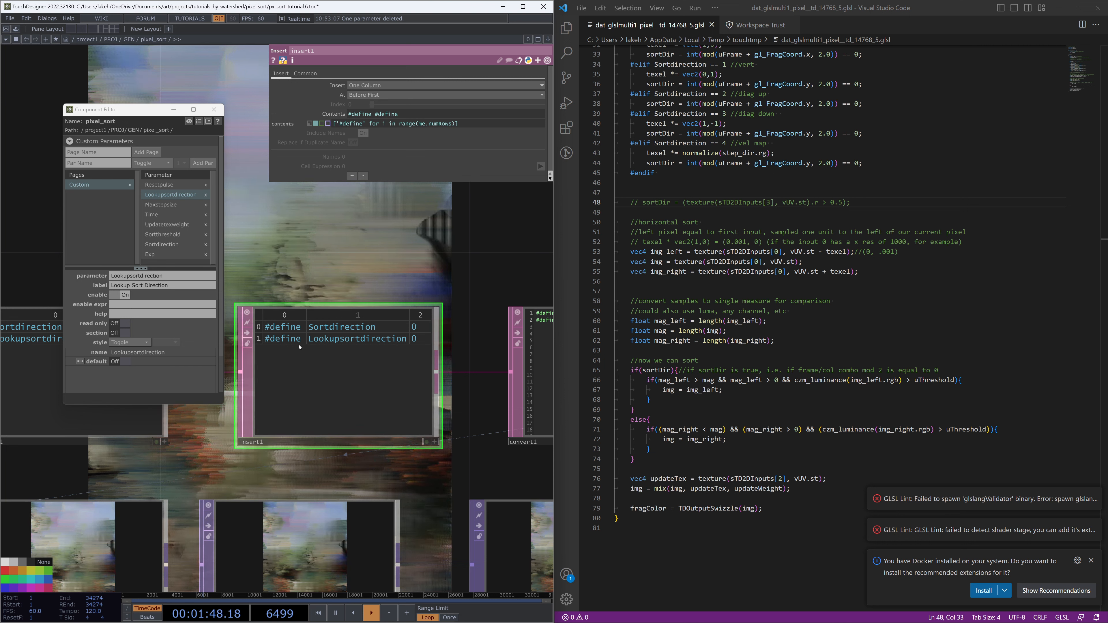
# Uncomment the sortDir texture lookup in the shader and wrap it in #if Lookupsortdirection == 1 … #endif
pyautogui.scroll(-3, 358, 240)
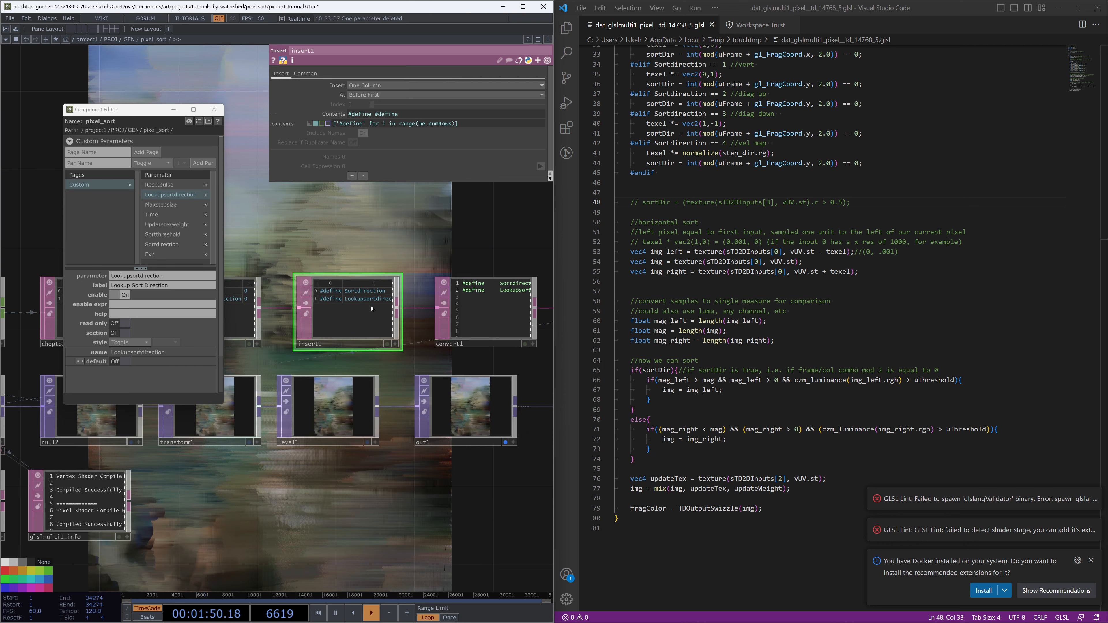
pyautogui.moveTo(340, 518); pyautogui.dragTo(425, 523)
pyautogui.scroll(1, 653, 261)
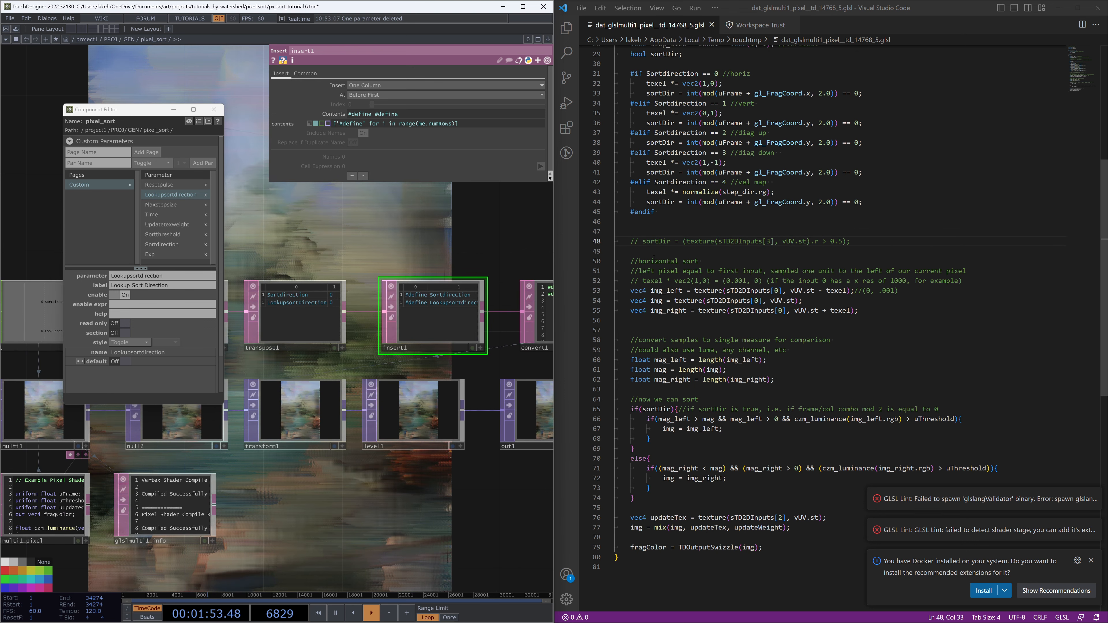
pyautogui.hotkey('ctrl', '/')
pyautogui.click(678, 236)
pyautogui.press('Tab')
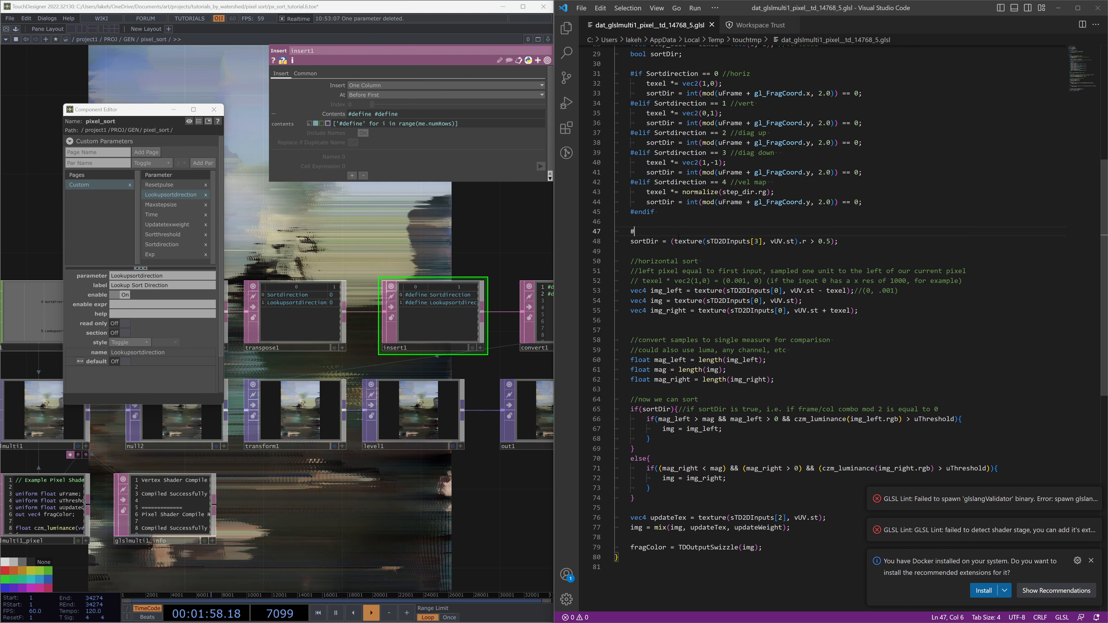
pyautogui.write('#if #define')
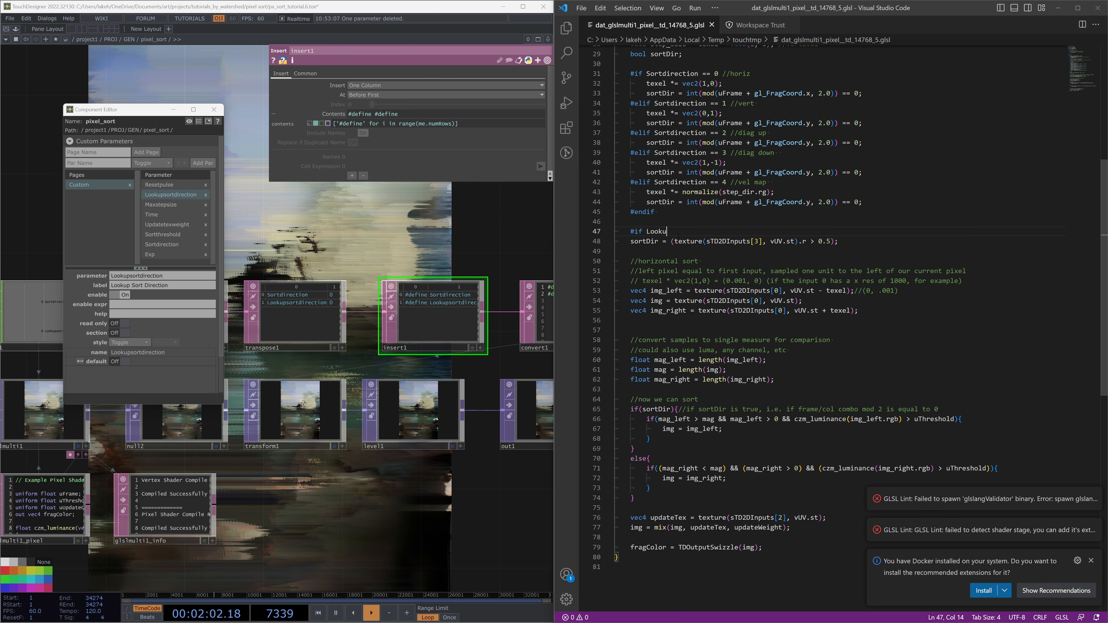
pyautogui.write('irection == 1')
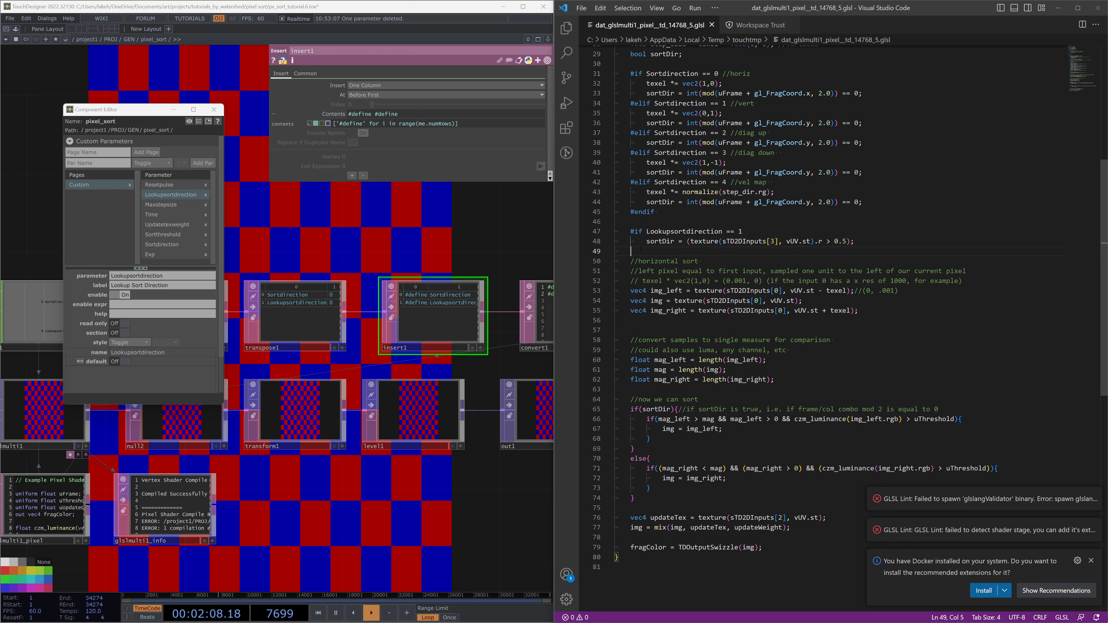
pyautogui.write('endif')
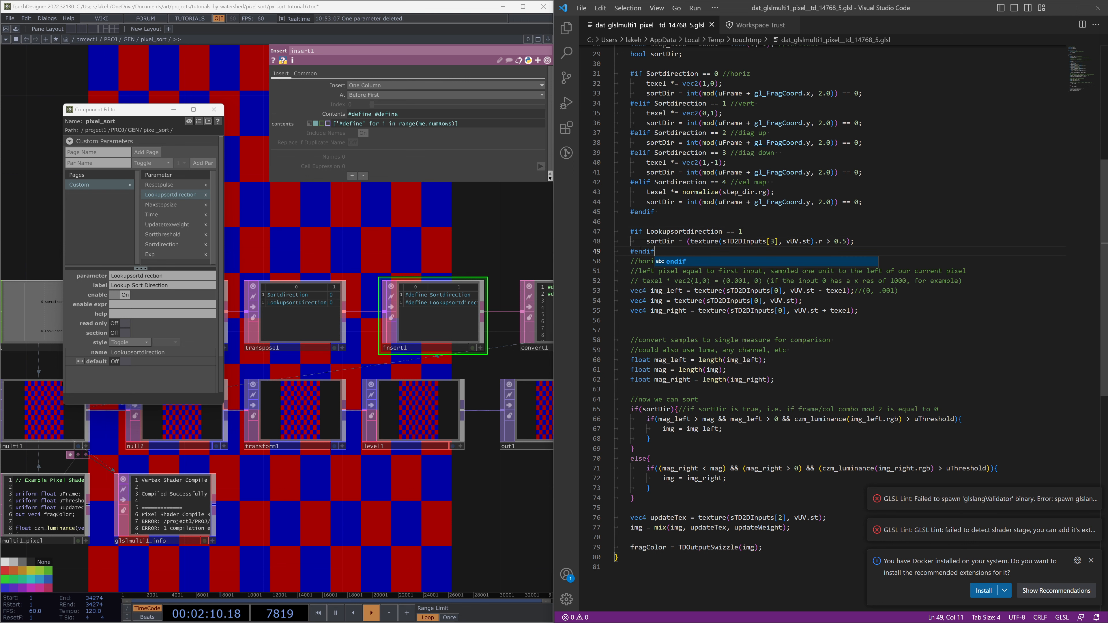
pyautogui.click(472, 247)
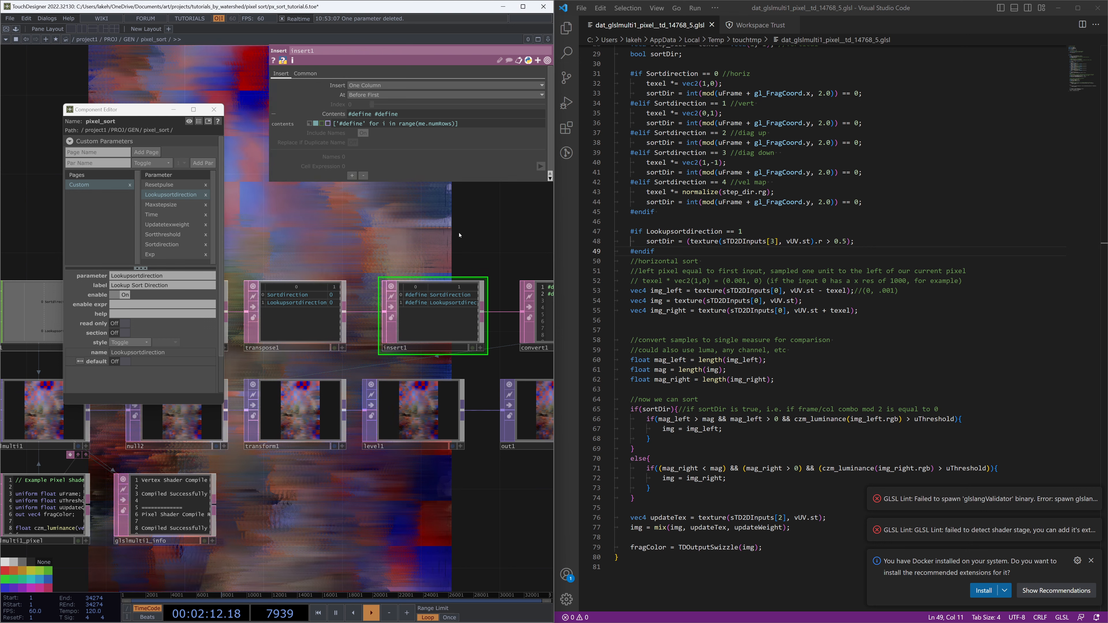
# Open the pixel_sort component's parameter window and switch Lookup Sort Direction to Off
pyautogui.click(214, 109)
pyautogui.scroll(-3, 211, 177)
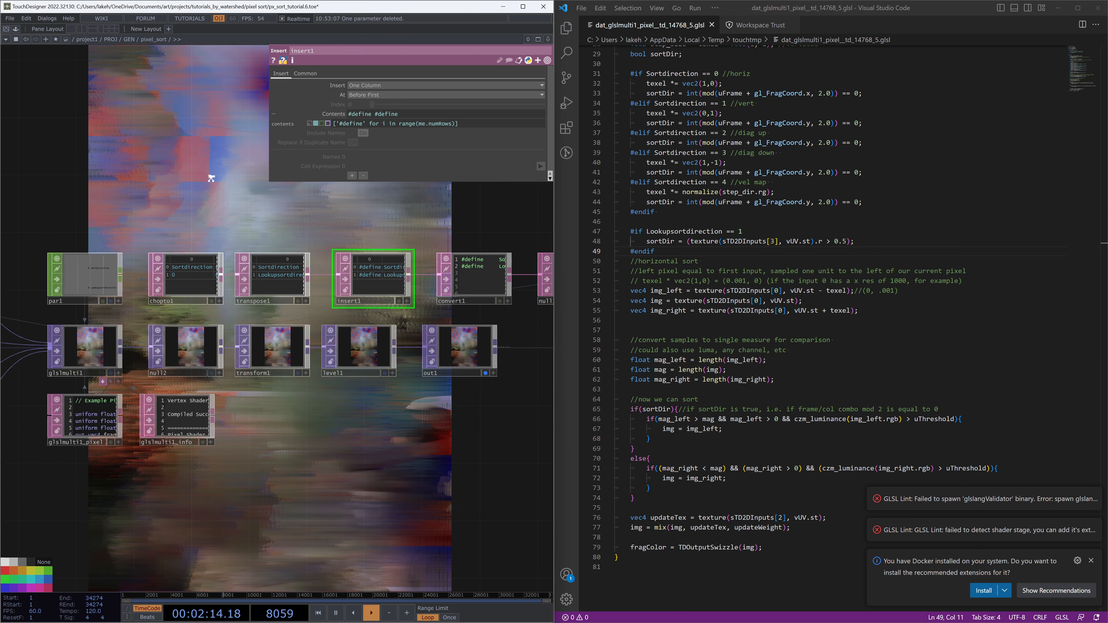
pyautogui.scroll(-4, 287, 471)
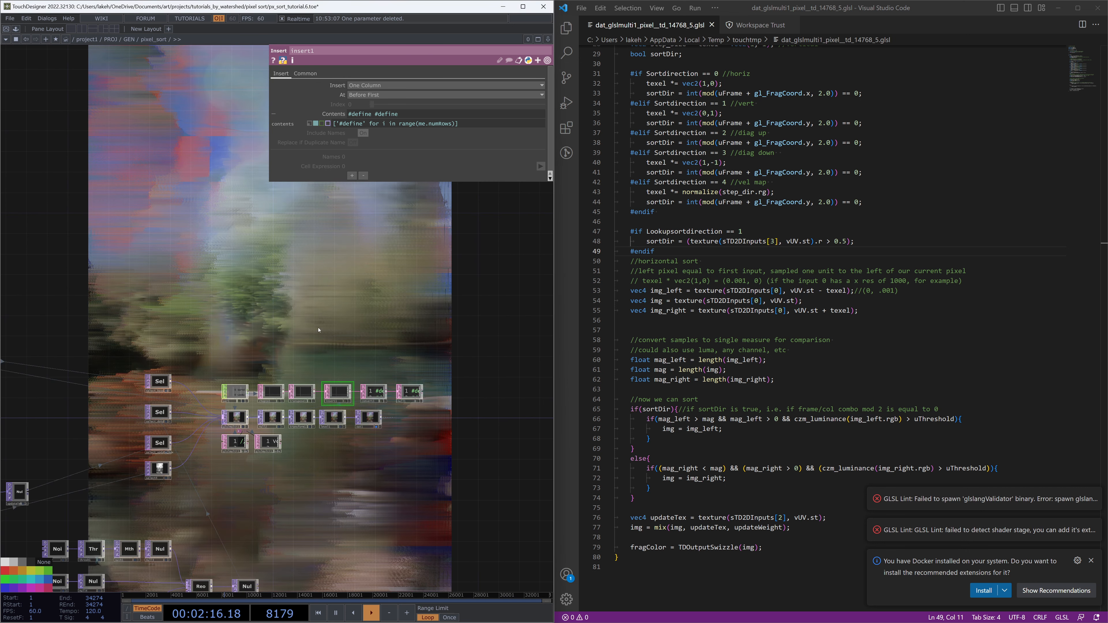
pyautogui.rightClick(322, 237)
pyautogui.click(362, 299)
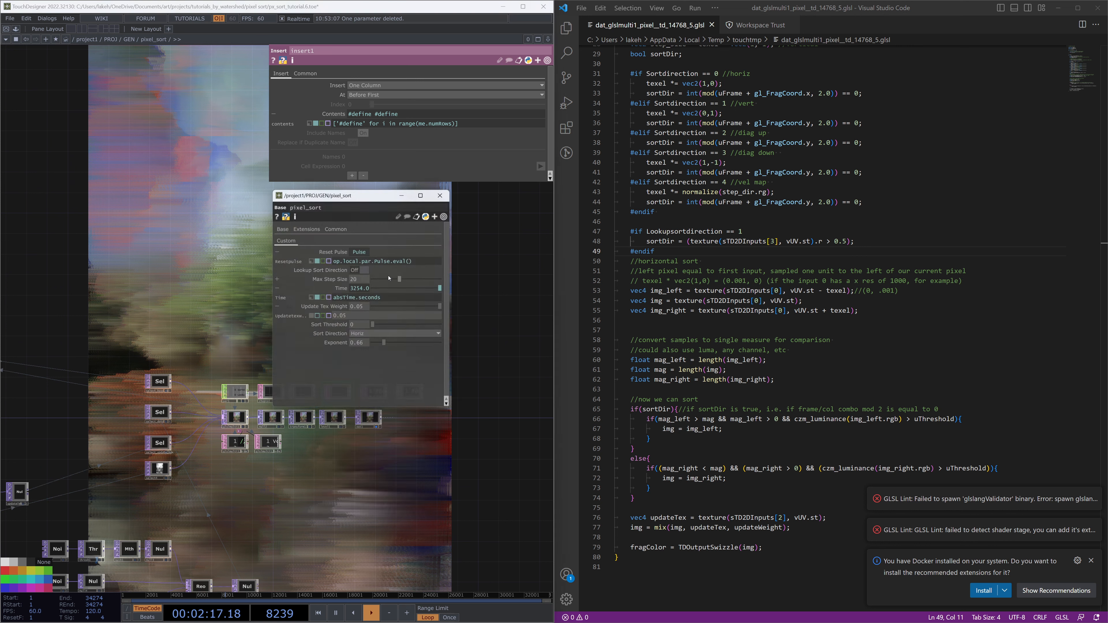
pyautogui.click(362, 270)
pyautogui.moveTo(350, 191); pyautogui.dragTo(95, 82)
# Rearrange the workspace into a network editor beside a TOP Viewer pane showing the output, closing the parameter window
pyautogui.moveTo(318, 265); pyautogui.dragTo(386, 274)
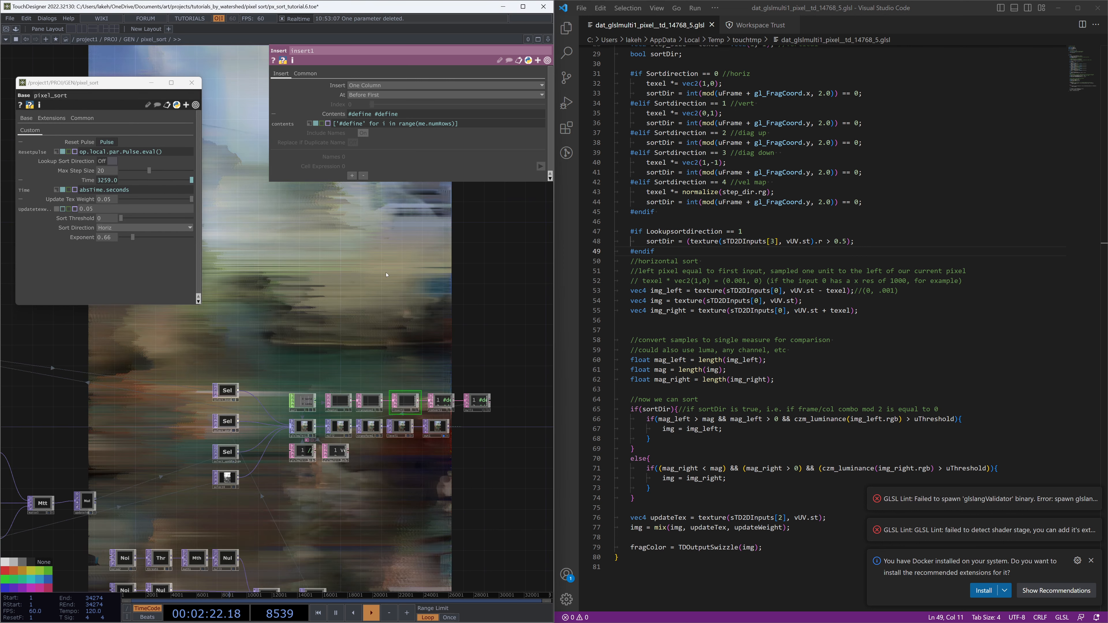
pyautogui.moveTo(335, 497); pyautogui.dragTo(367, 468)
pyautogui.scroll(1, 366, 468)
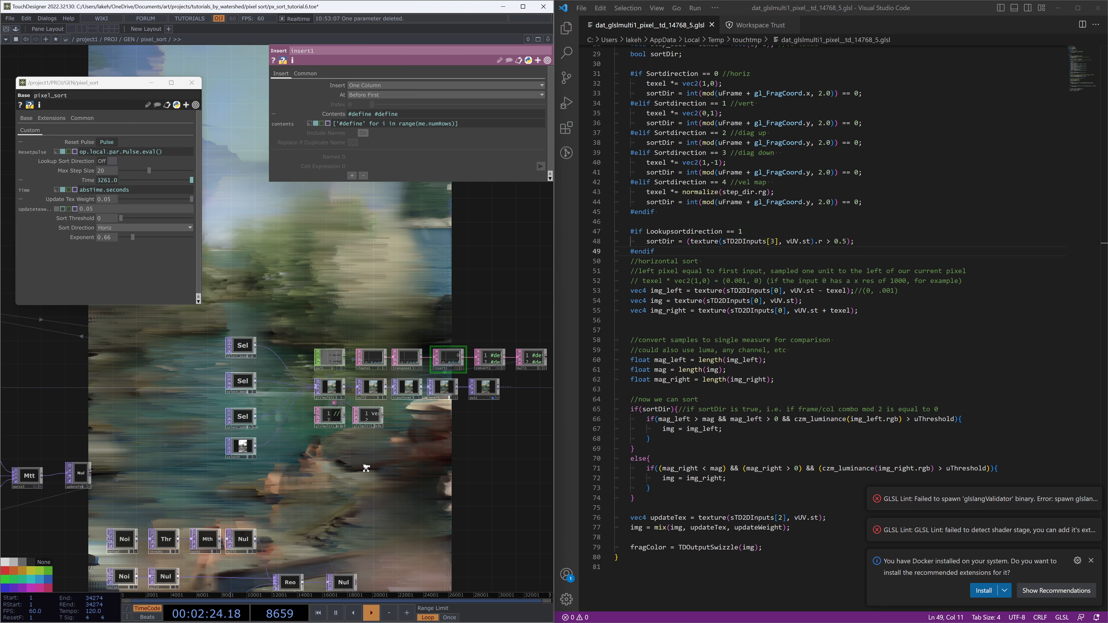
pyautogui.scroll(-3, 366, 469)
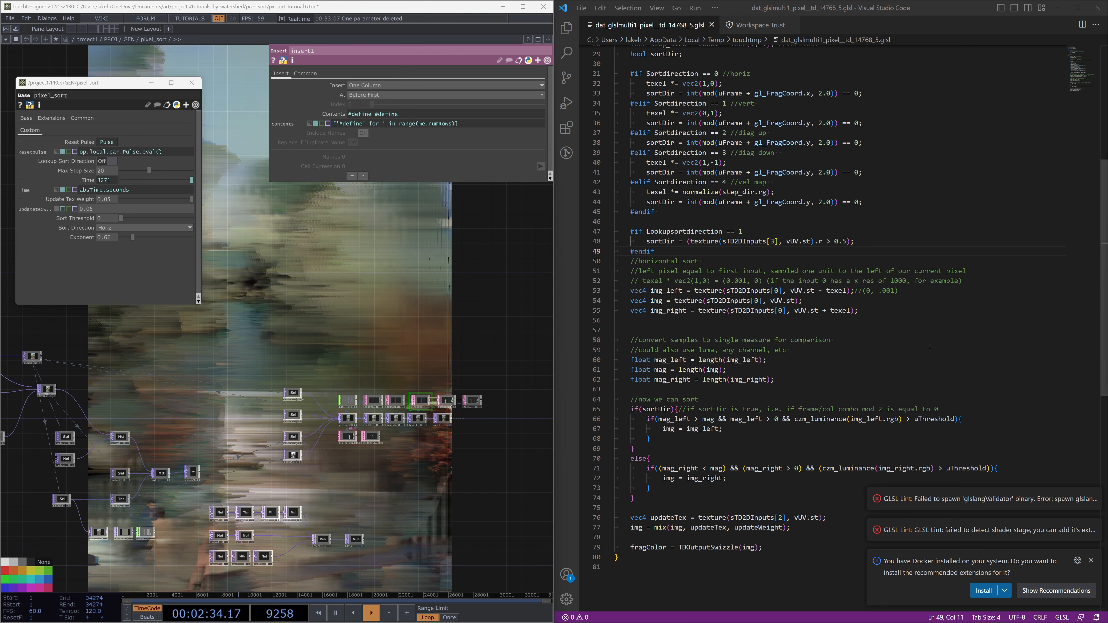
pyautogui.scroll(4, 829, 339)
pyautogui.click(1058, 9)
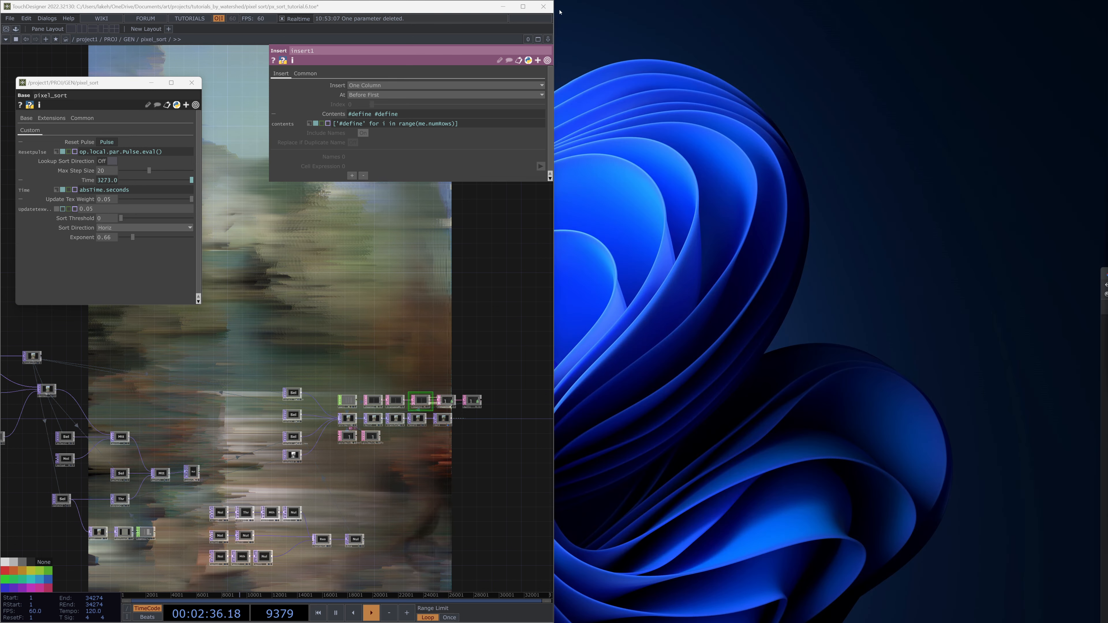
pyautogui.click(523, 10)
pyautogui.moveTo(636, 187); pyautogui.dragTo(833, 142)
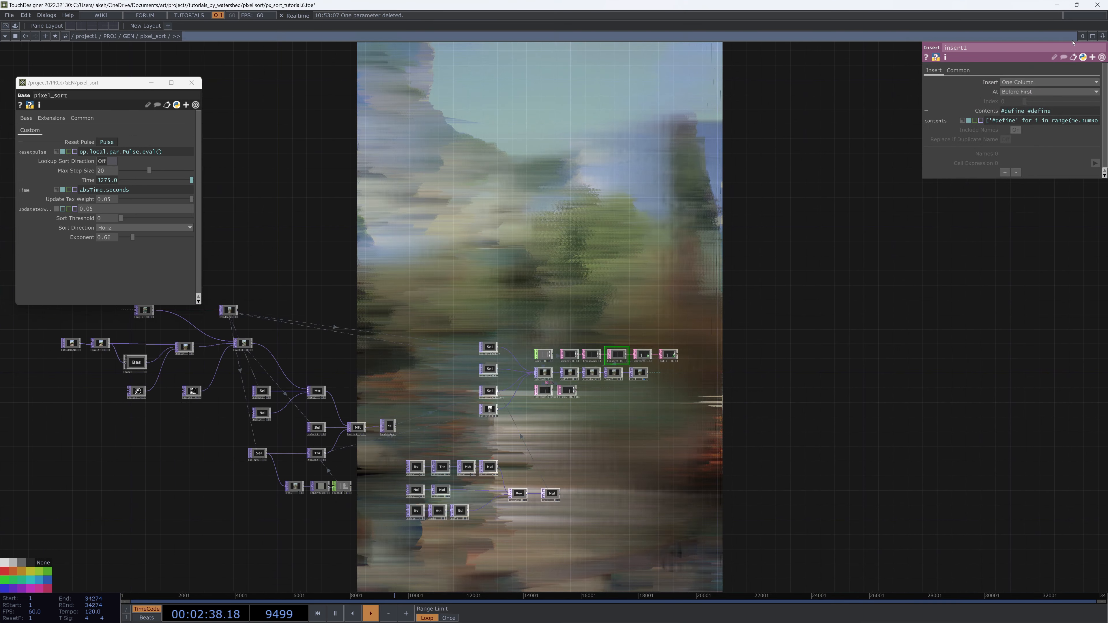
pyautogui.click(1102, 38)
pyautogui.click(1072, 56)
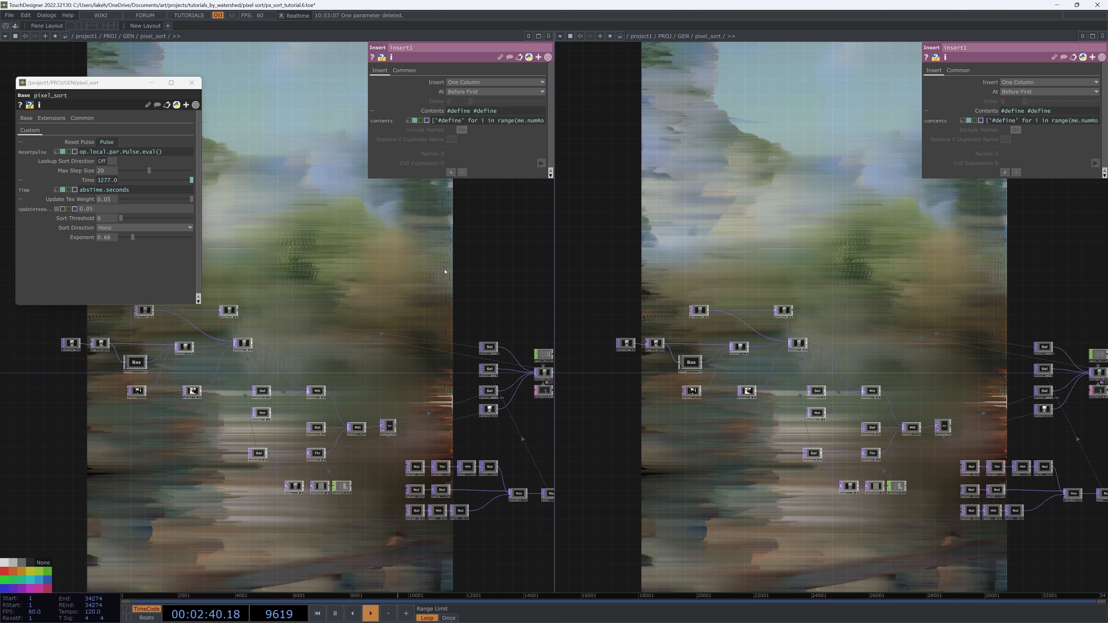
pyautogui.press('b')
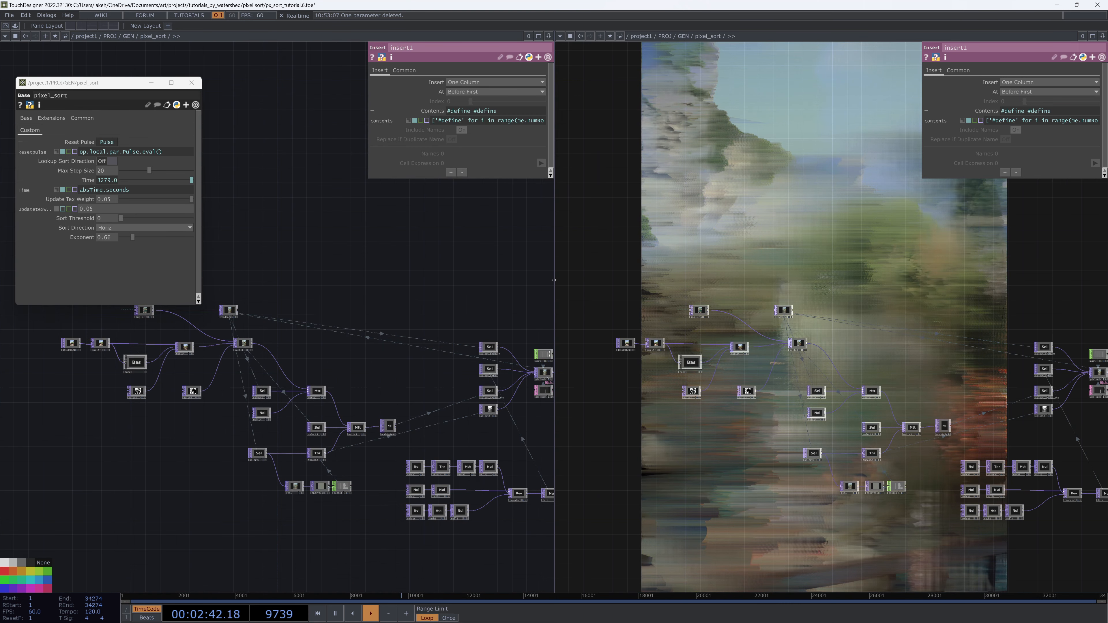
pyautogui.moveTo(554, 280); pyautogui.dragTo(754, 280)
pyautogui.click(760, 37)
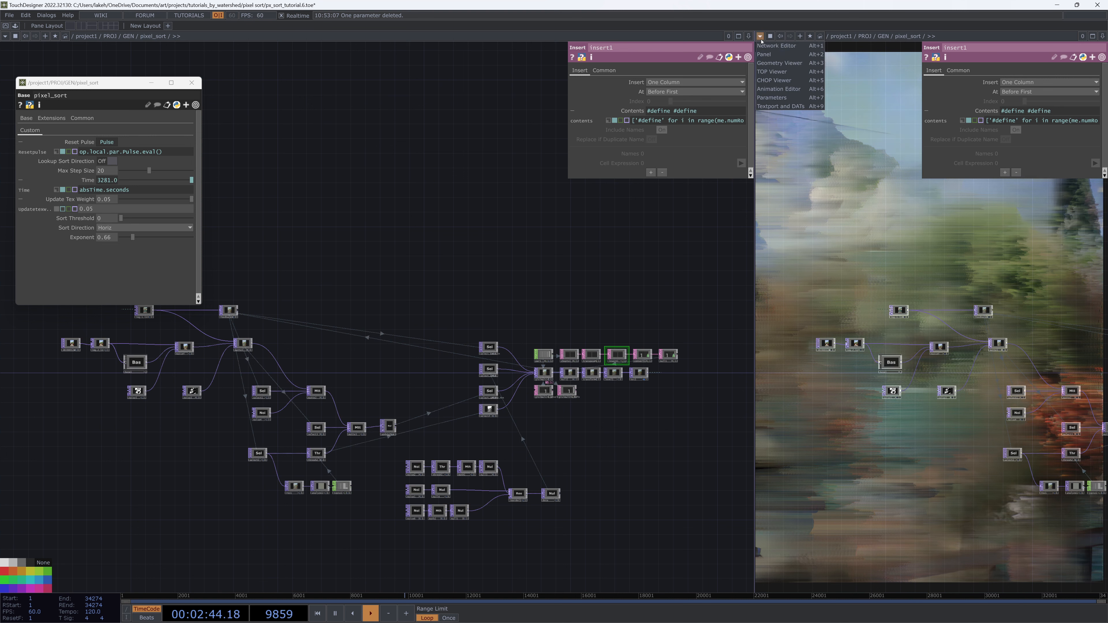
pyautogui.click(773, 72)
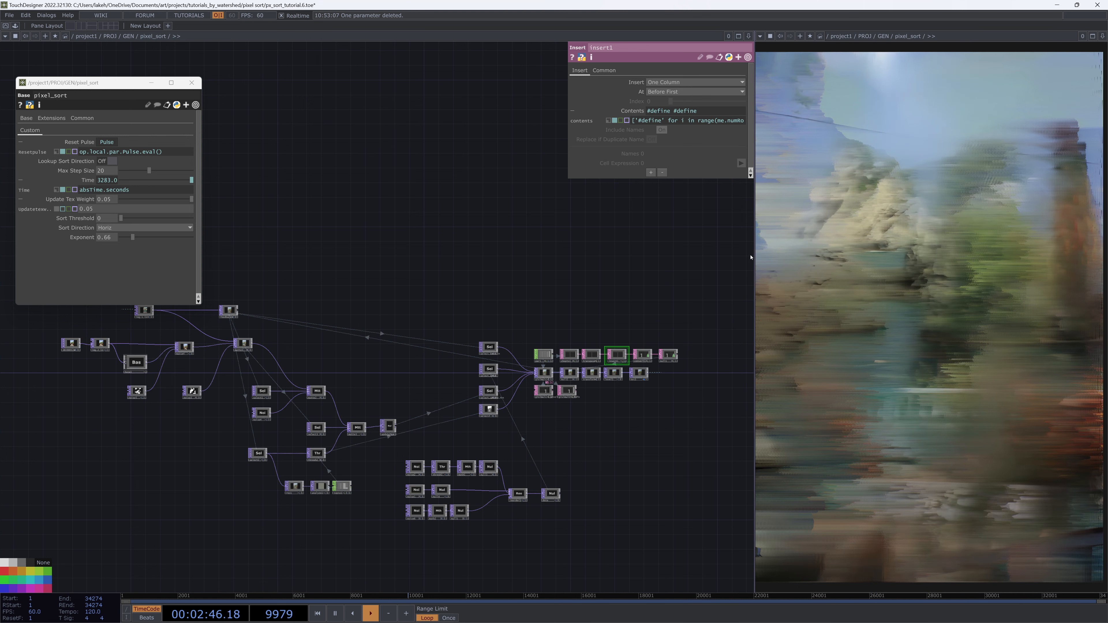
pyautogui.moveTo(751, 257); pyautogui.dragTo(722, 262)
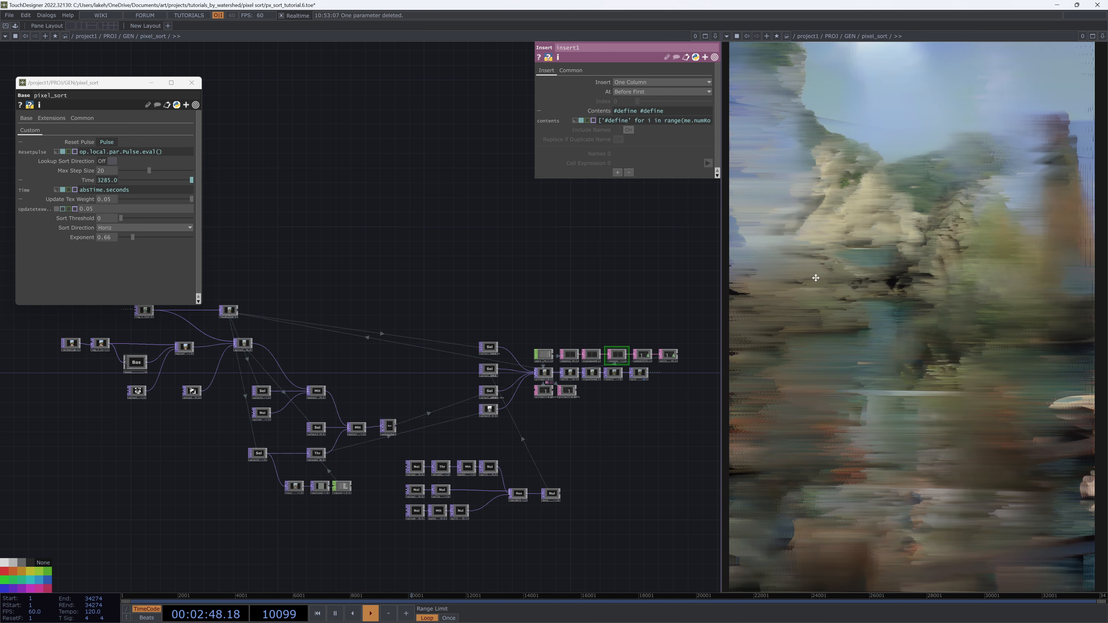
pyautogui.moveTo(536, 272); pyautogui.dragTo(582, 250)
pyautogui.click(192, 83)
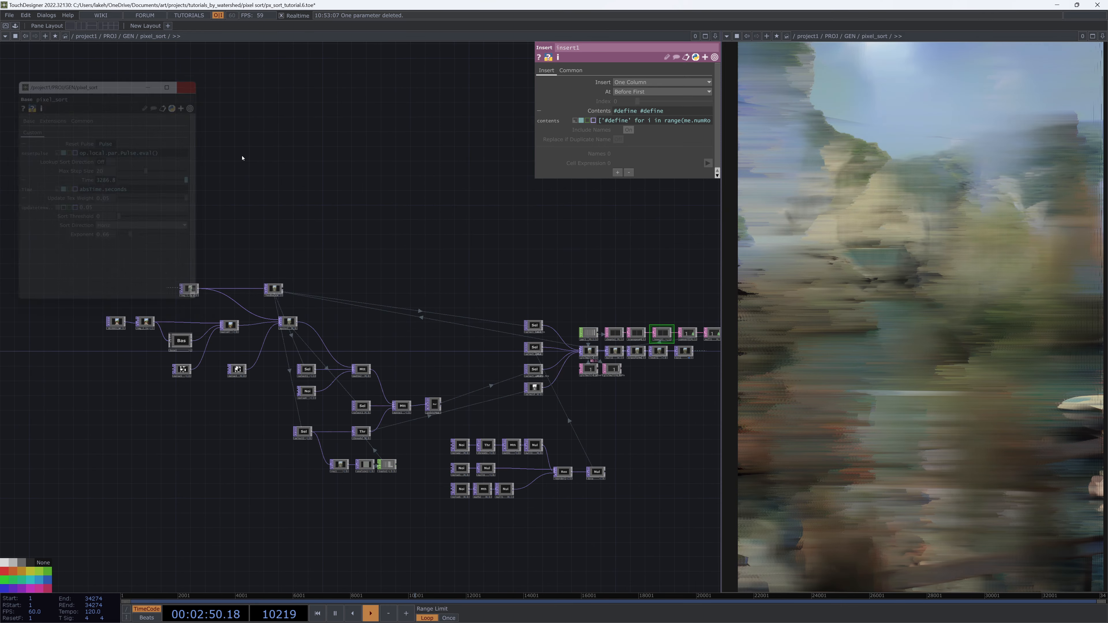
# Change the noise2 TOP's translate Z expression to parent().par.time*.04
pyautogui.moveTo(358, 222); pyautogui.dragTo(343, 180)
pyautogui.moveTo(384, 222); pyautogui.dragTo(314, 206)
pyautogui.scroll(2, 440, 262)
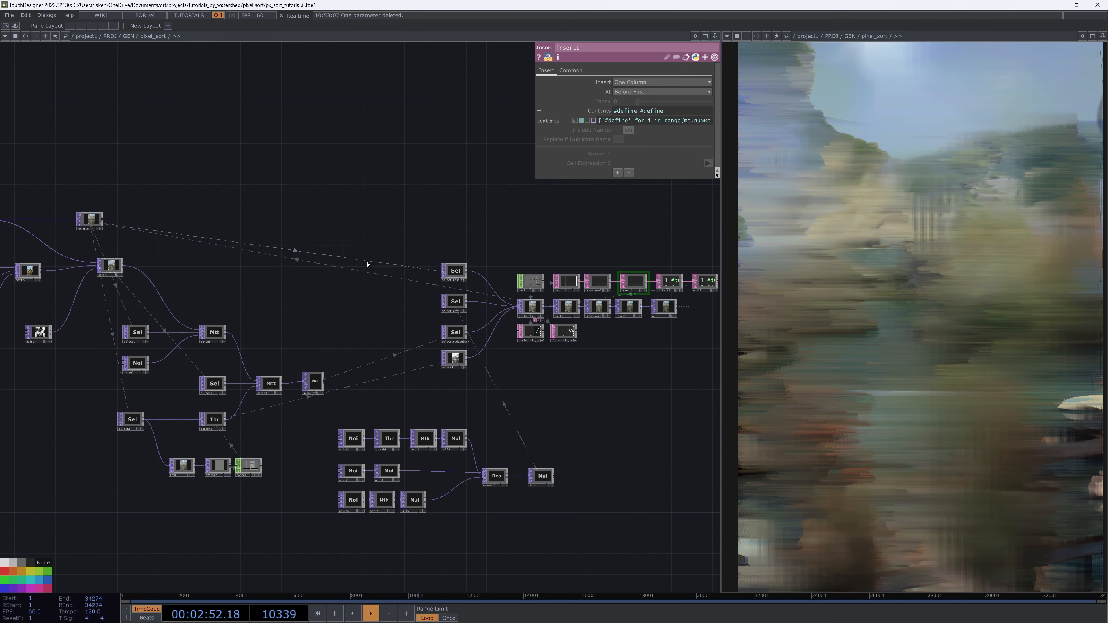
pyautogui.moveTo(367, 264); pyautogui.dragTo(395, 238)
pyautogui.moveTo(391, 342); pyautogui.dragTo(389, 278)
pyautogui.scroll(2, 401, 338)
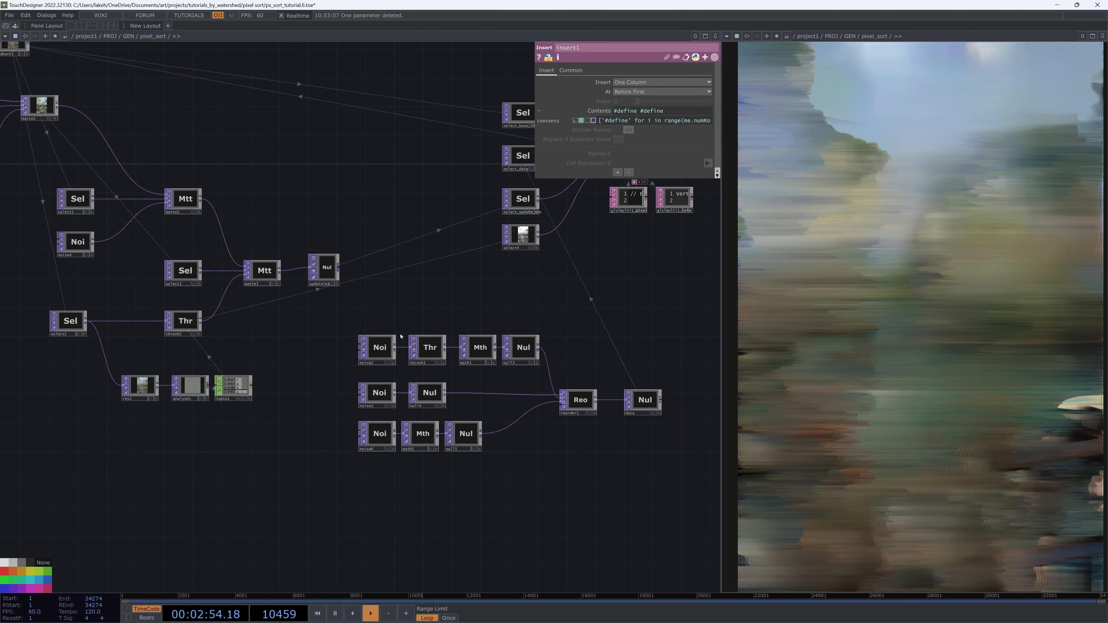
pyautogui.moveTo(400, 321); pyautogui.dragTo(417, 368)
pyautogui.scroll(-2, 418, 345)
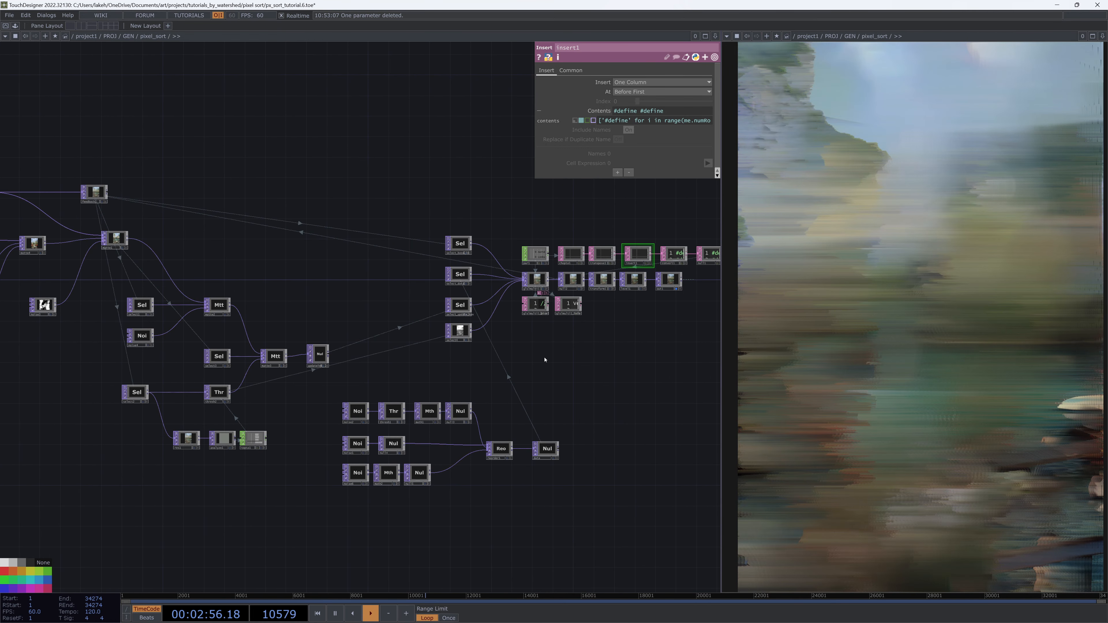
pyautogui.moveTo(544, 359); pyautogui.dragTo(605, 378)
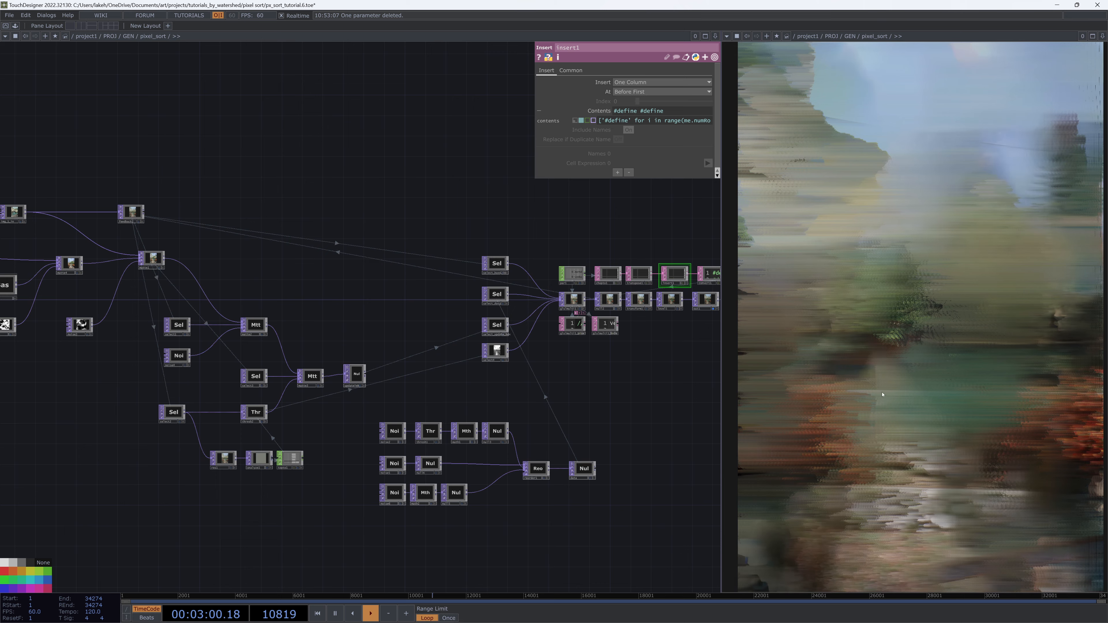
pyautogui.scroll(-4, 648, 384)
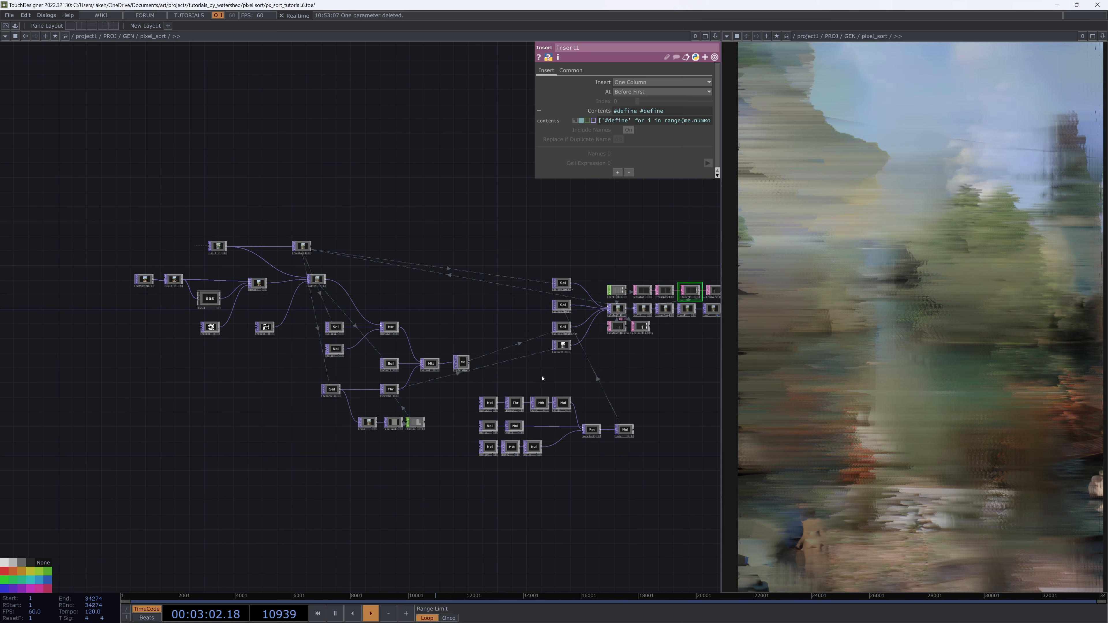
pyautogui.moveTo(526, 376); pyautogui.dragTo(562, 375)
pyautogui.moveTo(181, 360); pyautogui.dragTo(161, 388)
pyautogui.moveTo(620, 382); pyautogui.dragTo(571, 387)
pyautogui.scroll(4, 569, 345)
pyautogui.moveTo(569, 339); pyautogui.dragTo(553, 110)
pyautogui.click(333, 303)
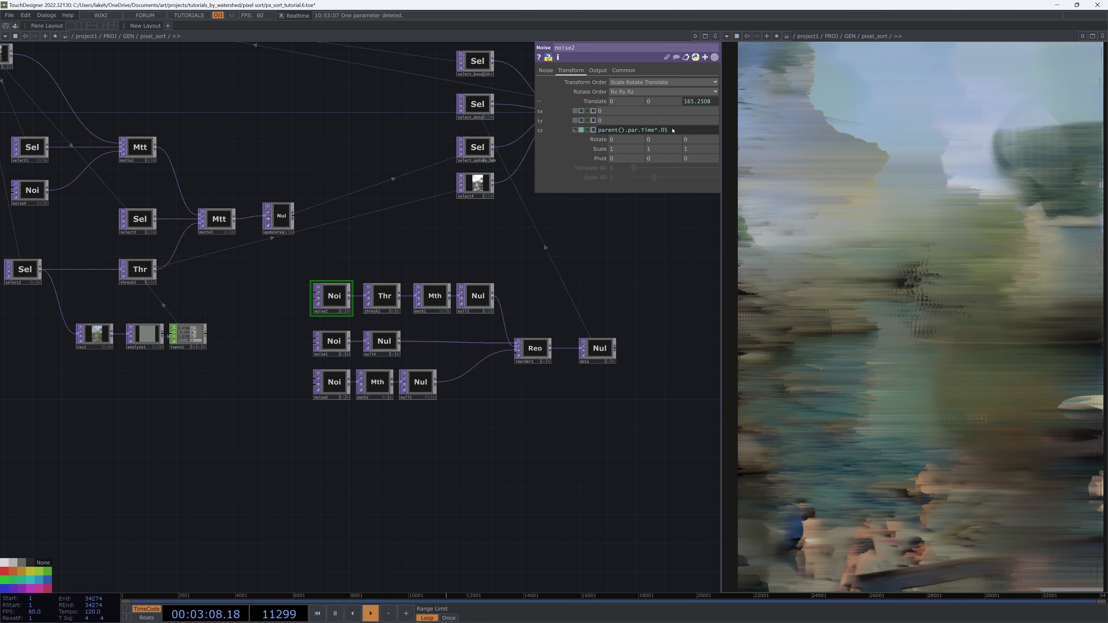
pyautogui.write('4')
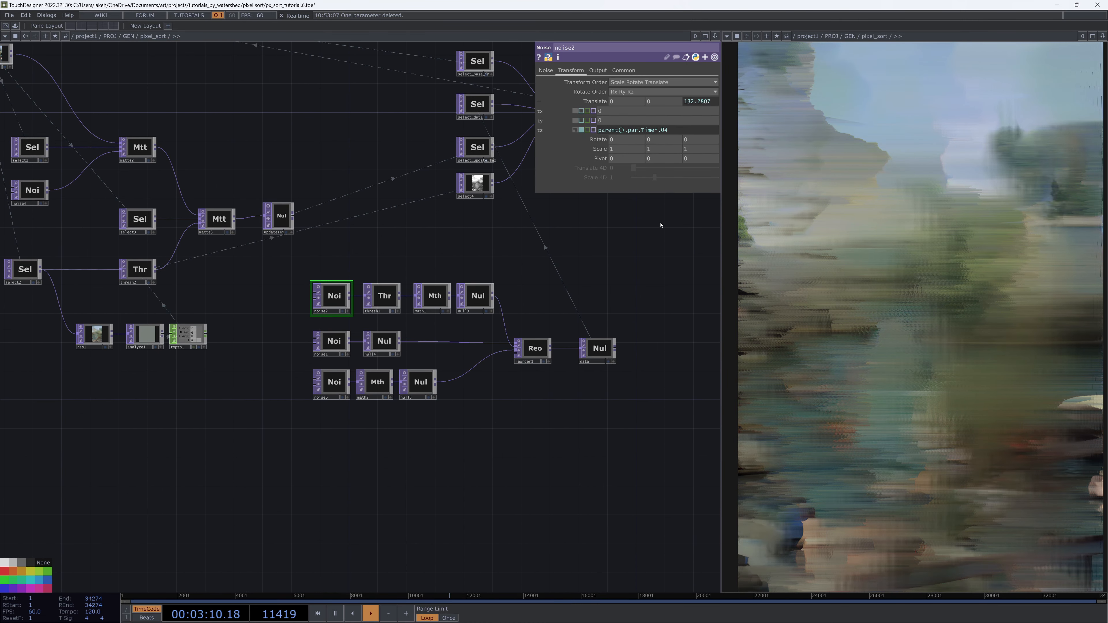
# Inspect the noise TOP chains and open noise1's Transform parameters
pyautogui.click(330, 348)
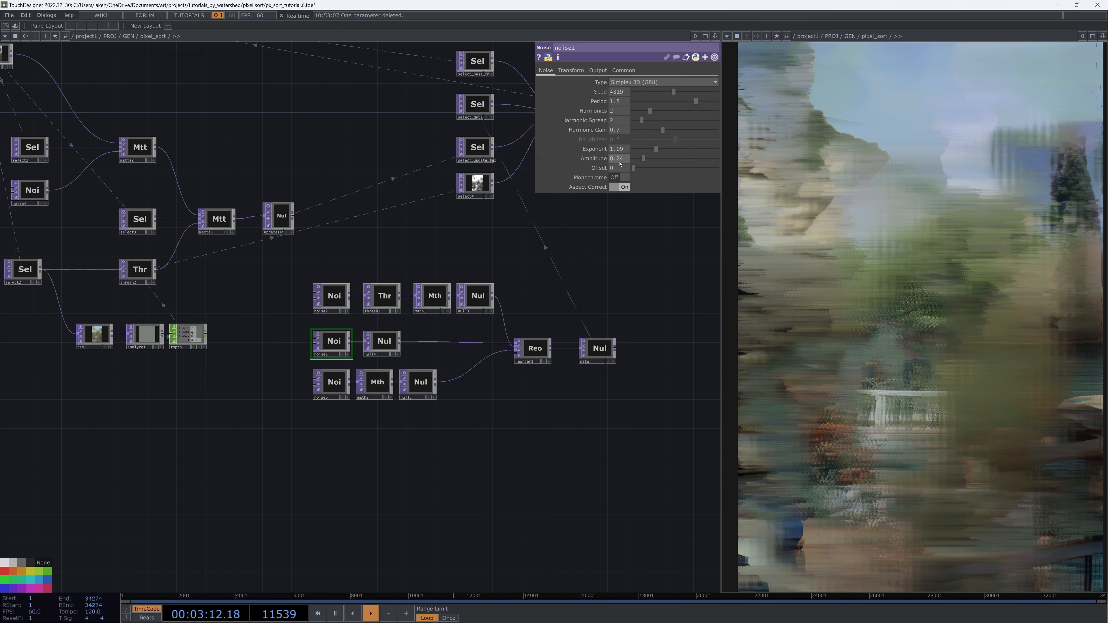
pyautogui.scroll(3, 368, 349)
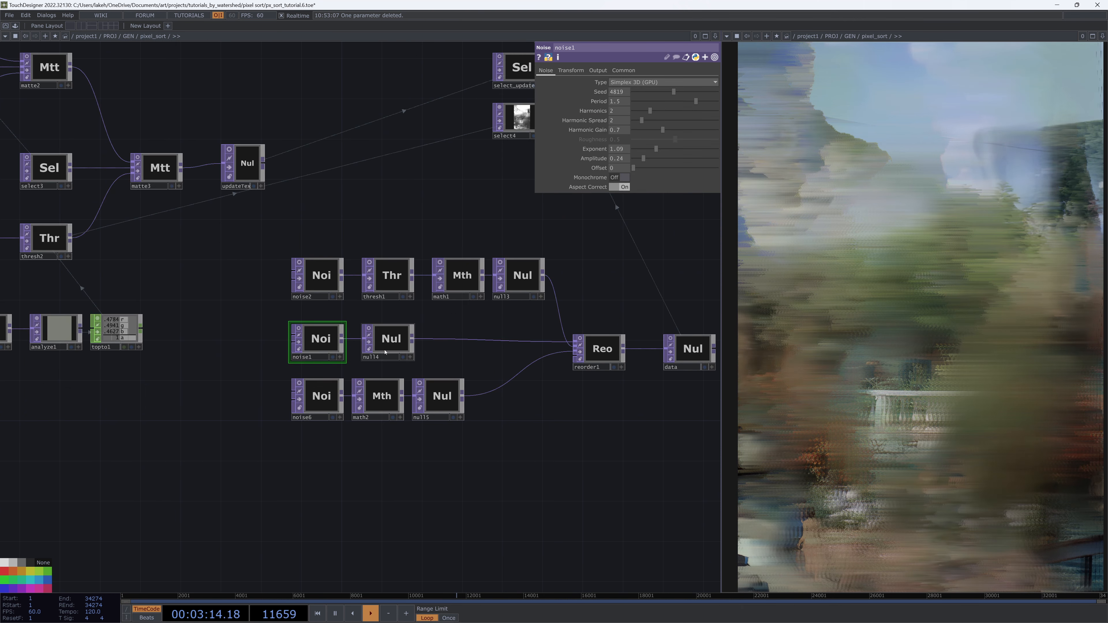
pyautogui.click(395, 340)
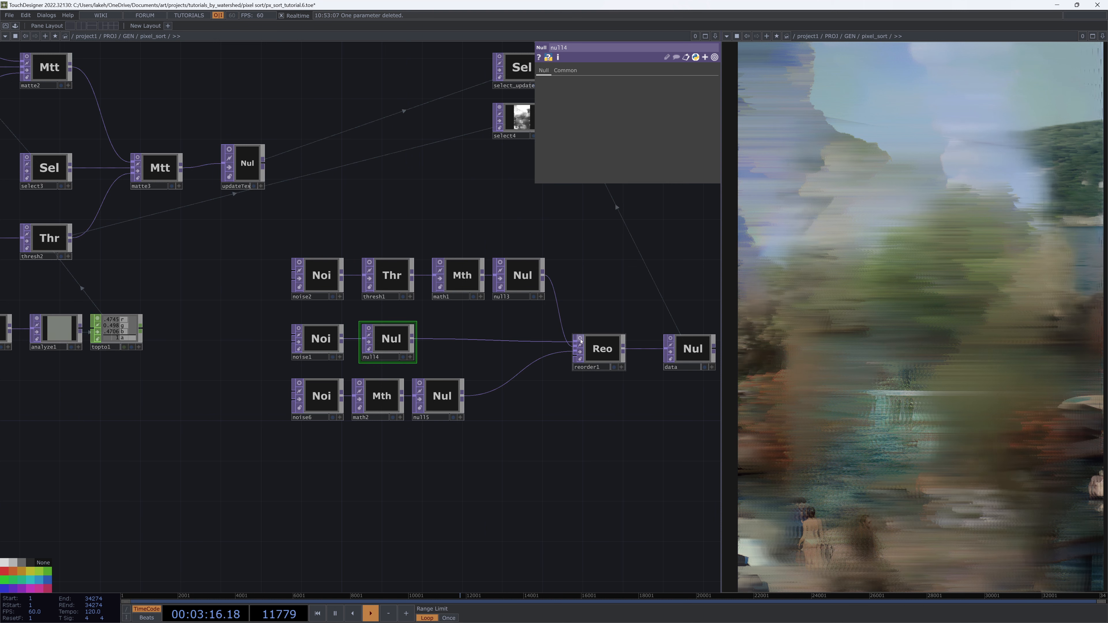
pyautogui.click(325, 393)
pyautogui.click(321, 339)
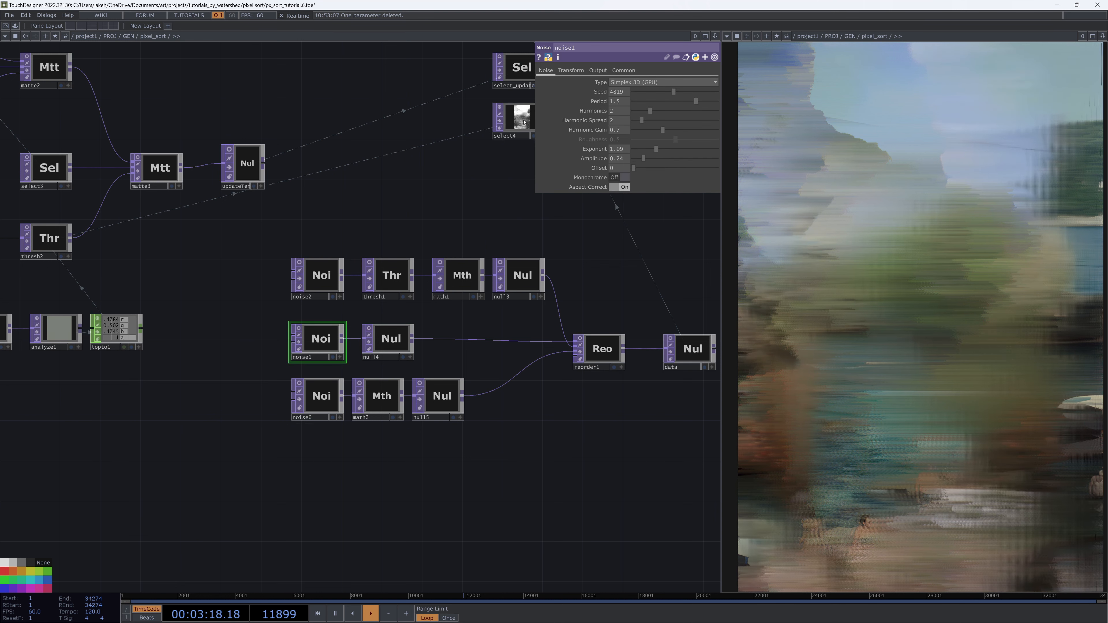
pyautogui.click(569, 70)
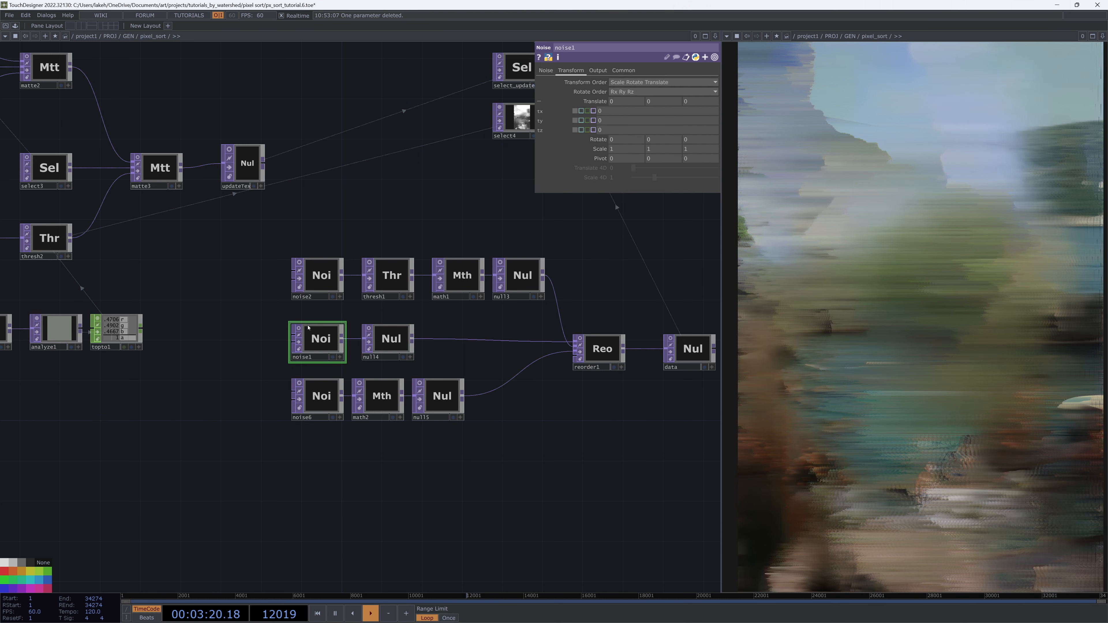
# Turn on the node viewers of noise1 and null14
pyautogui.scroll(5, 296, 330)
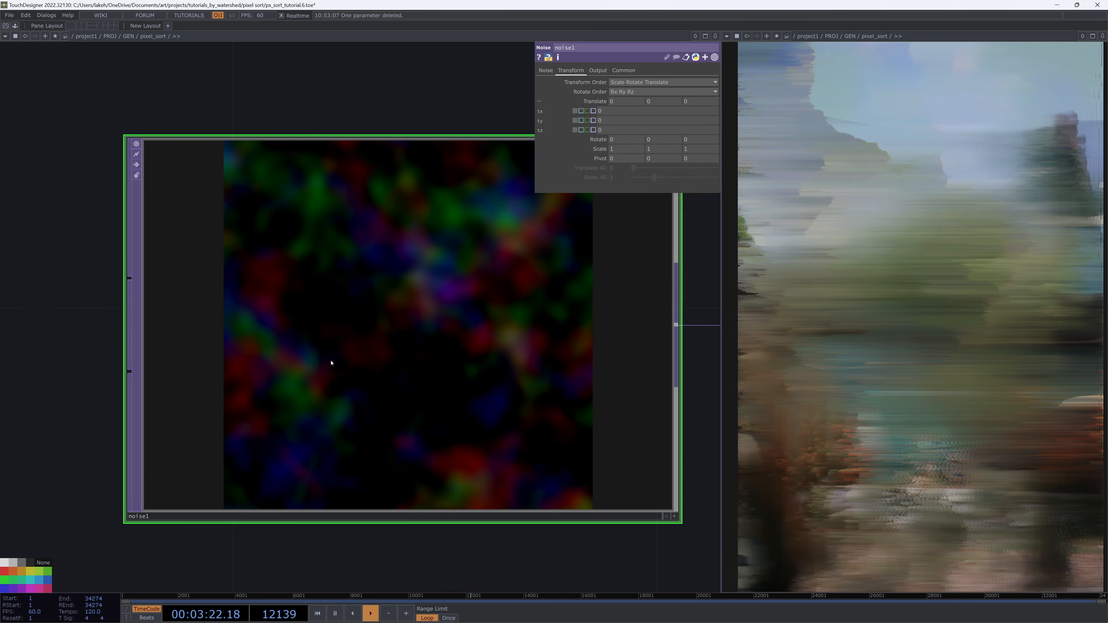
pyautogui.scroll(-2, 331, 362)
pyautogui.click(488, 335)
pyautogui.press('v')
pyautogui.click(388, 343)
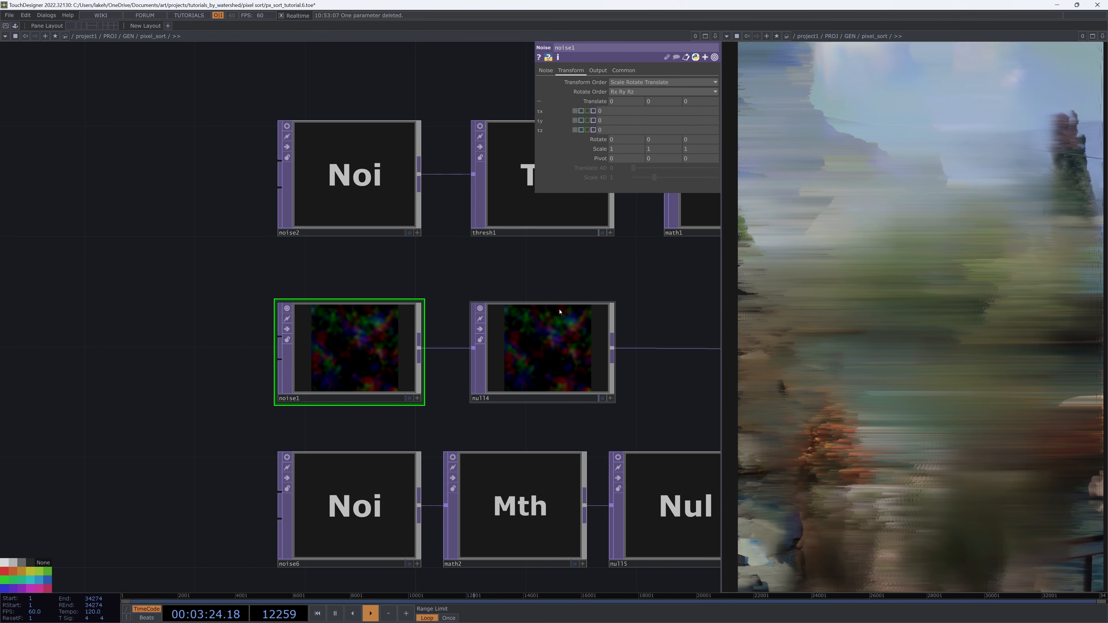
# Move the noise1 and null14 nodes above the noise2 chain
pyautogui.moveTo(540, 291); pyautogui.dragTo(247, 295)
pyautogui.scroll(-2, 247, 295)
pyautogui.moveTo(280, 262); pyautogui.dragTo(394, 270)
pyautogui.moveTo(92, 171); pyautogui.dragTo(623, 239, button='right')
pyautogui.moveTo(622, 239); pyautogui.dragTo(623, 278)
pyautogui.moveTo(416, 300); pyautogui.dragTo(141, 374, button='right')
pyautogui.moveTo(366, 332); pyautogui.dragTo(366, 134)
pyautogui.moveTo(128, 210); pyautogui.dragTo(632, 262, button='right')
pyautogui.moveTo(632, 262); pyautogui.dragTo(466, 340)
pyautogui.moveTo(476, 257); pyautogui.dragTo(172, 103, button='right')
pyautogui.moveTo(211, 123); pyautogui.dragTo(309, 204)
pyautogui.moveTo(473, 97); pyautogui.dragTo(459, 174)
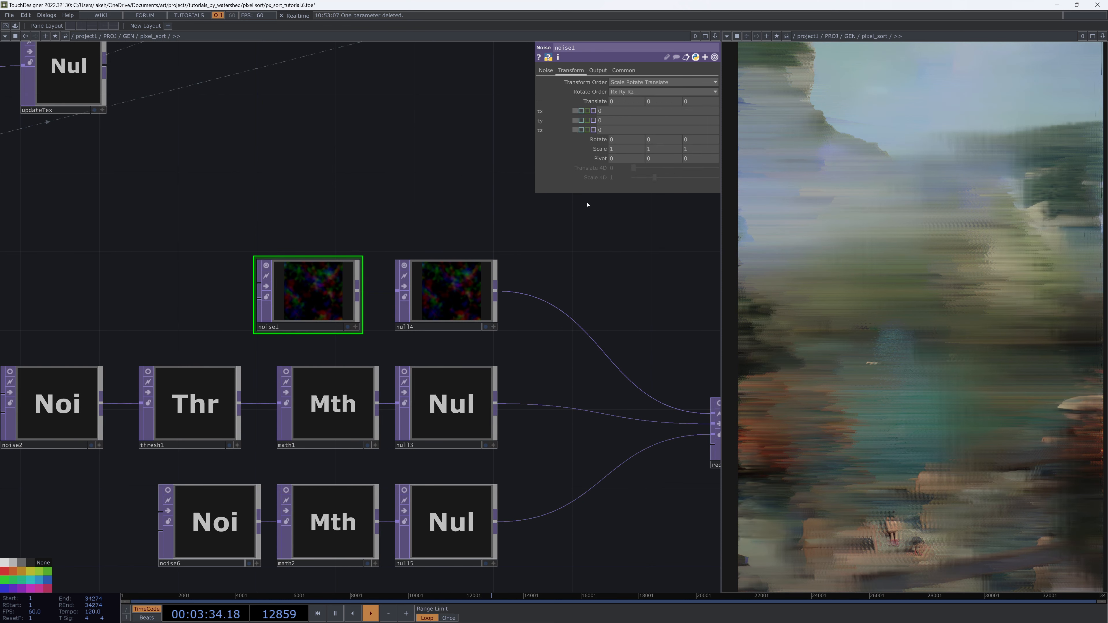
pyautogui.moveTo(421, 469); pyautogui.dragTo(484, 276)
# Set noise1's translate Z expression to parent().par.time.eval()*0.01
pyautogui.moveTo(696, 103); pyautogui.dragTo(650, 105)
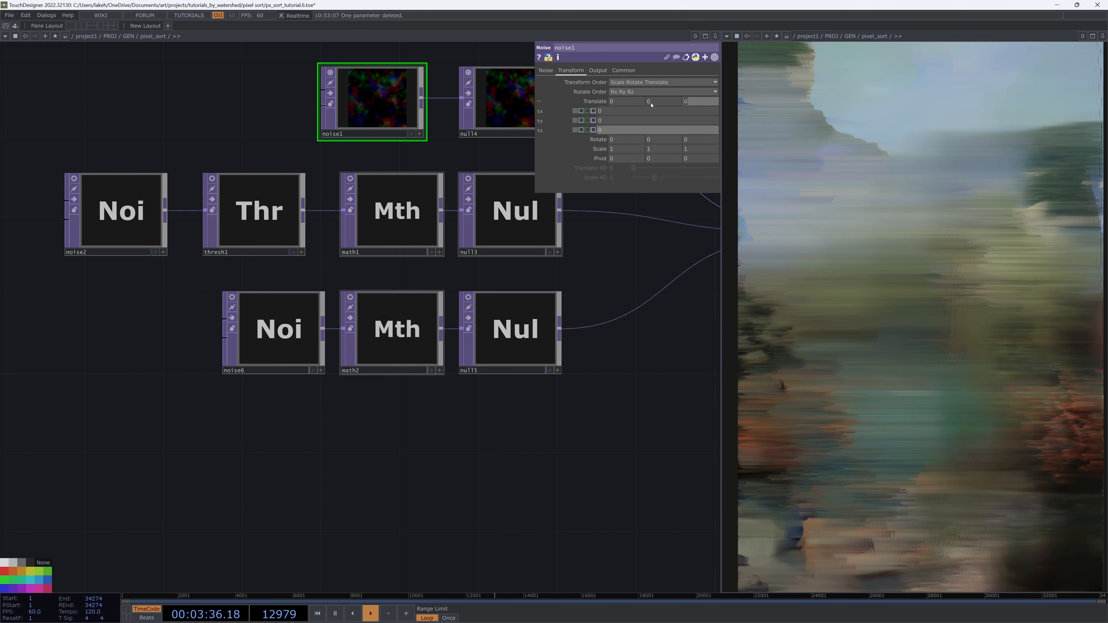
pyautogui.write('parent().')
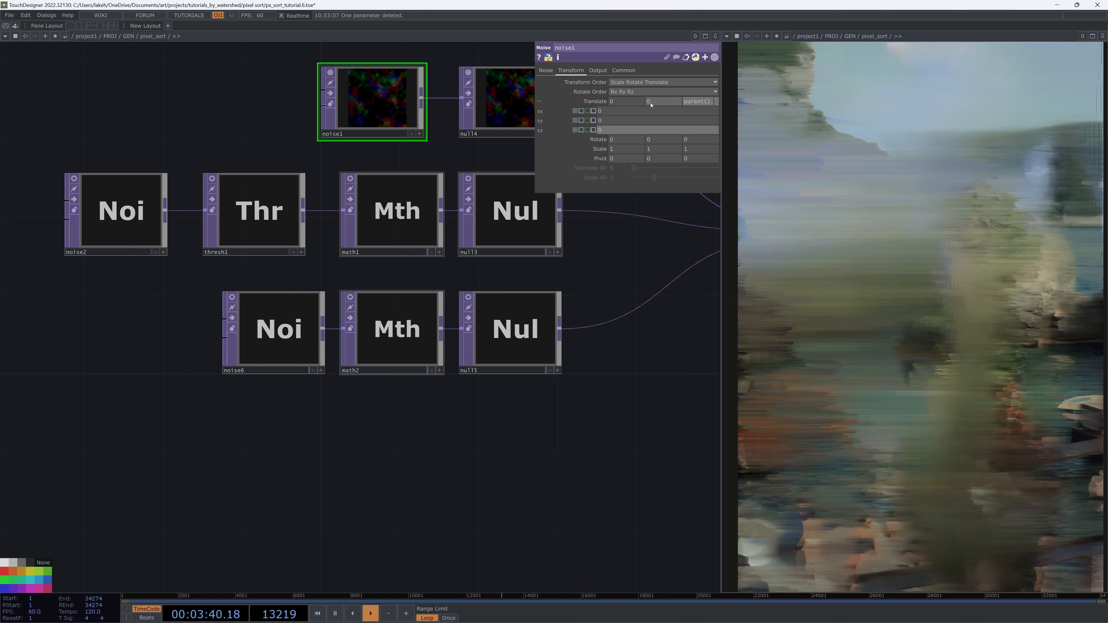
pyautogui.write('par.Time.eval')
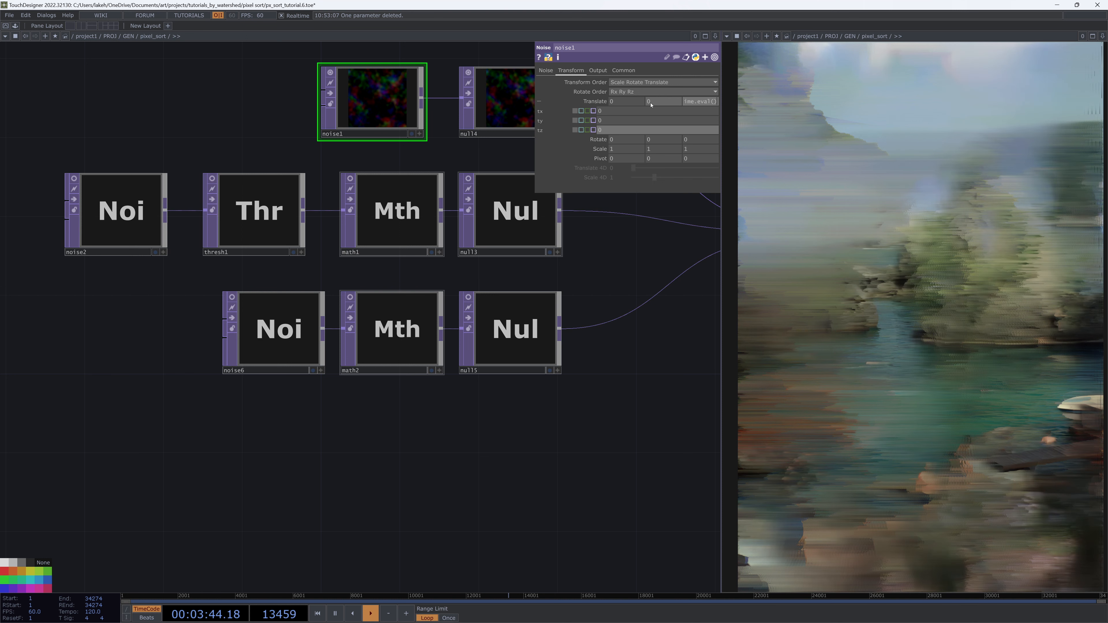
pyautogui.write('()*0.')
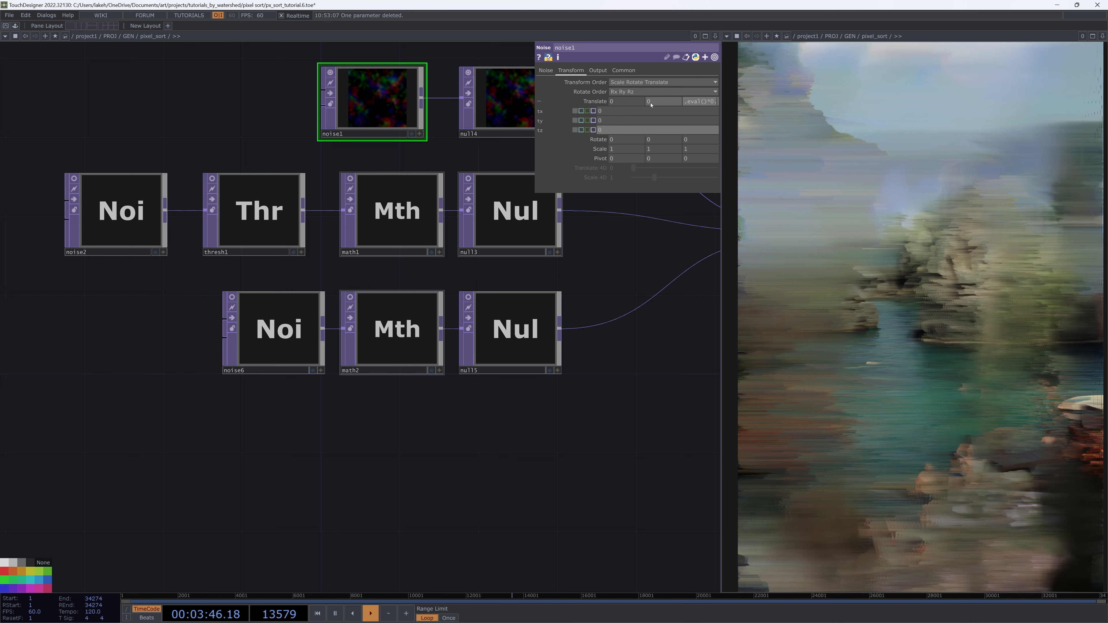
pyautogui.write('01')
pyautogui.press('Tab')
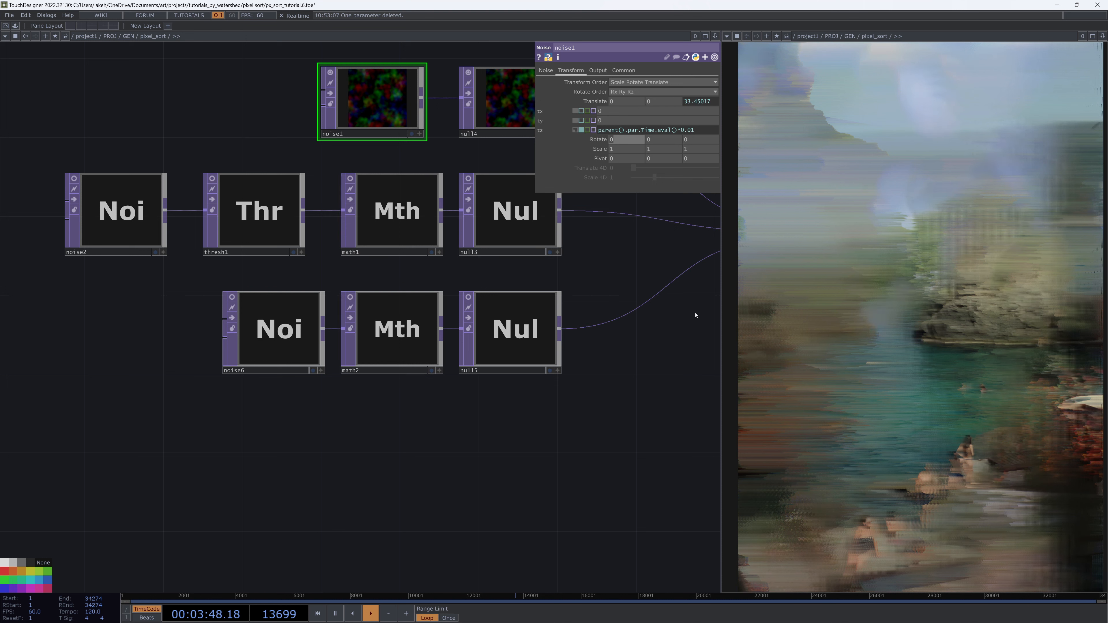
pyautogui.moveTo(678, 131); pyautogui.dragTo(481, 153)
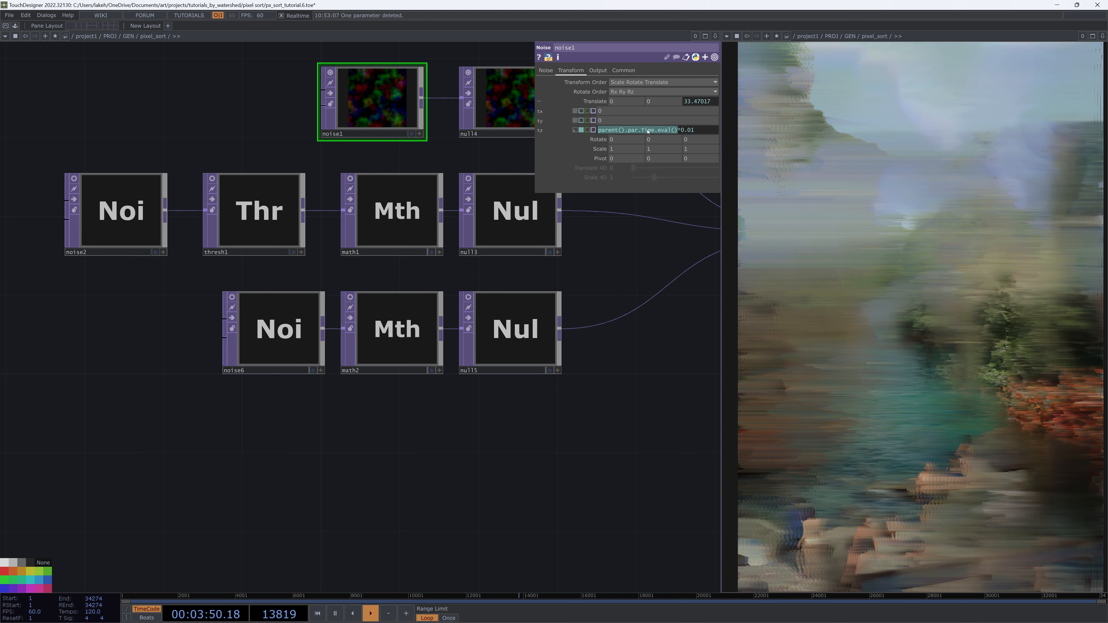
pyautogui.click(648, 130)
pyautogui.moveTo(655, 130); pyautogui.dragTo(678, 130)
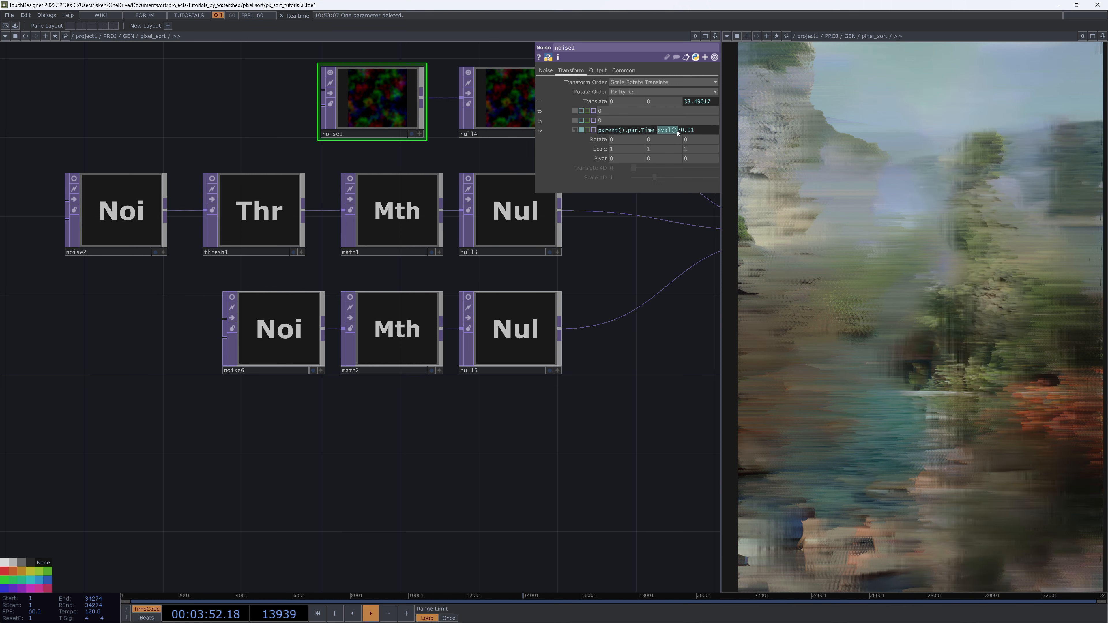
pyautogui.click(677, 131)
# Open noise6's Transform parameters to check its translate Z expression
pyautogui.moveTo(639, 266); pyautogui.dragTo(576, 355)
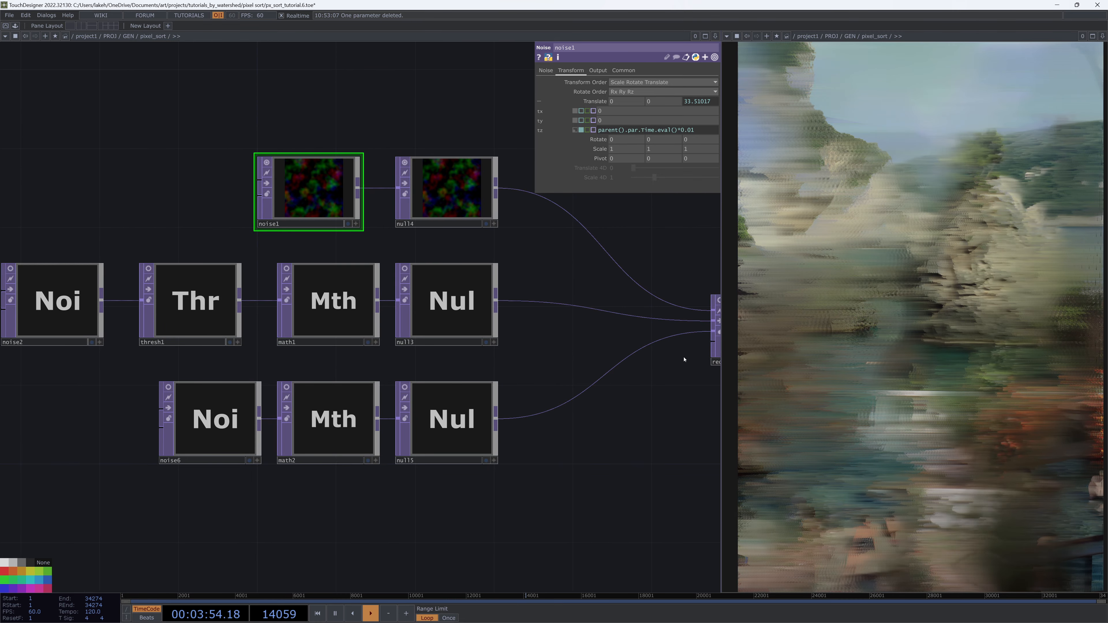
pyautogui.click(212, 416)
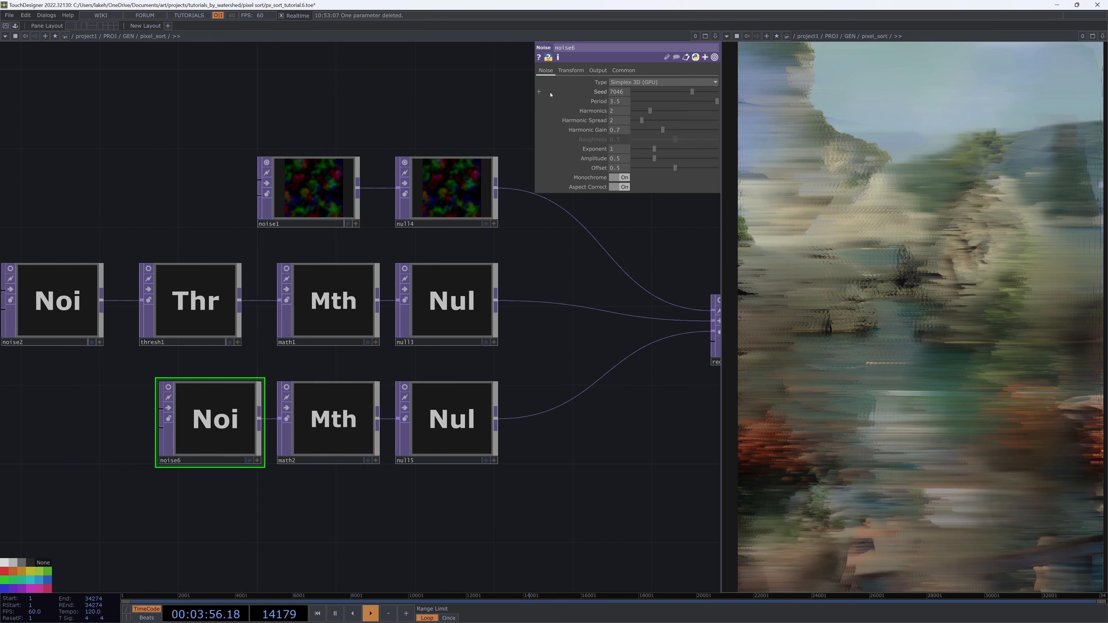
pyautogui.click(570, 71)
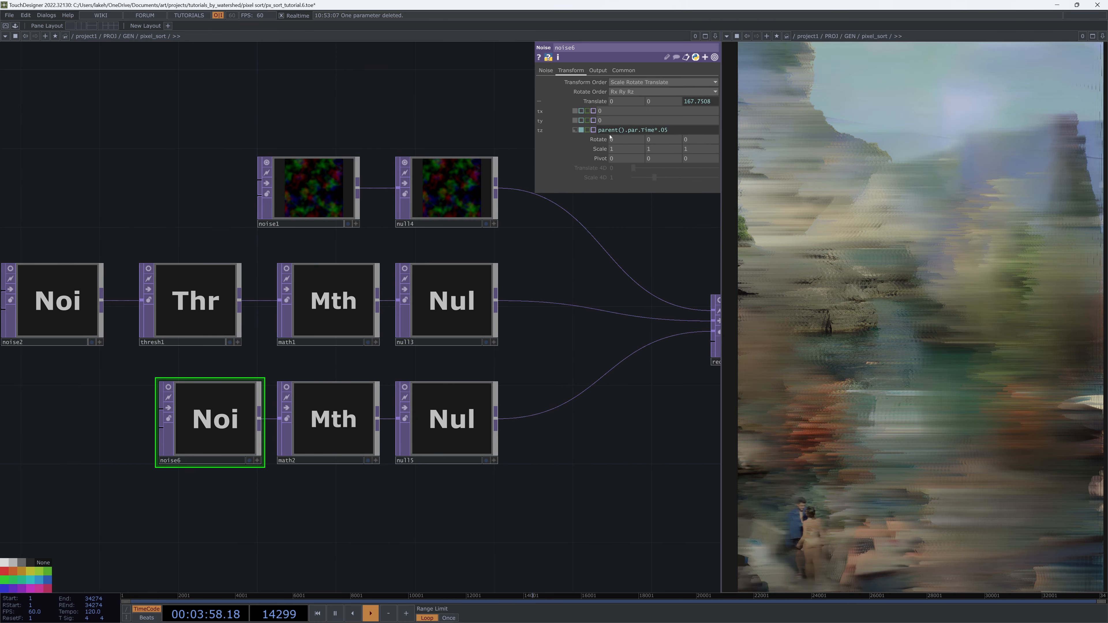
# Turn off the node viewers of noise1 and null14
pyautogui.click(266, 162)
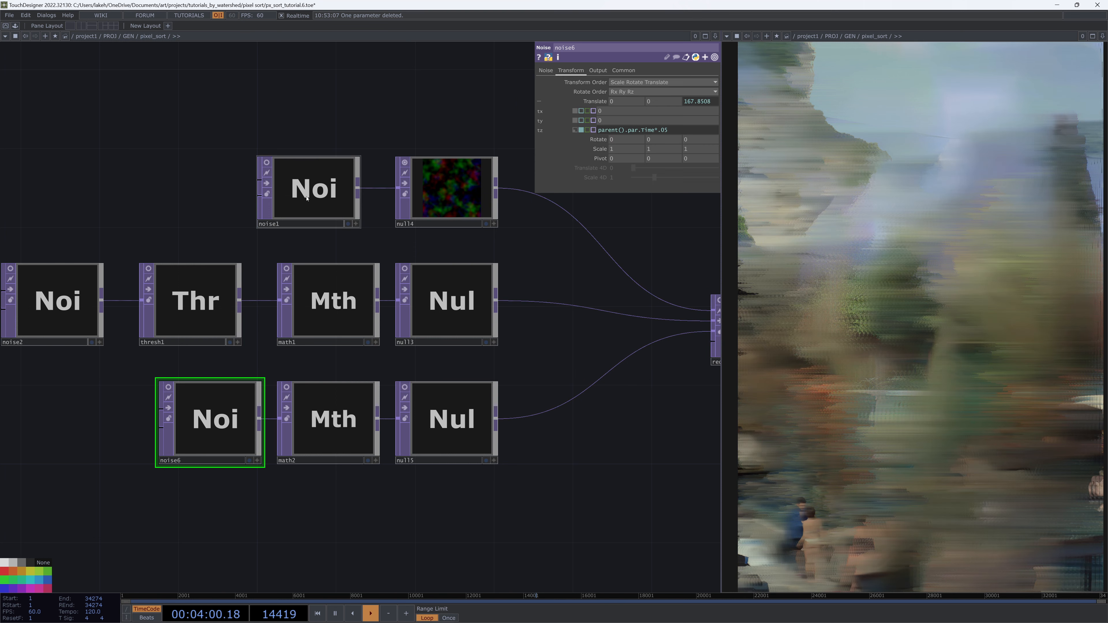
pyautogui.click(404, 162)
pyautogui.scroll(-5, 541, 415)
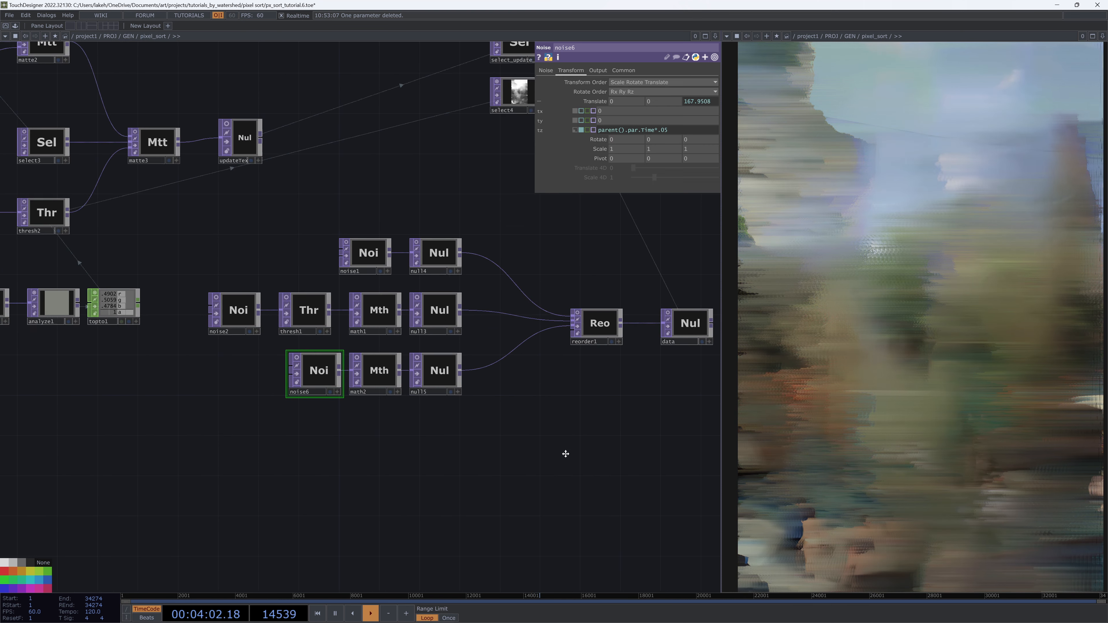
# Collapse the noise, math and reorder nodes into a Base component named data_base
pyautogui.moveTo(275, 321); pyautogui.dragTo(194, 262)
pyautogui.rightClick(215, 268)
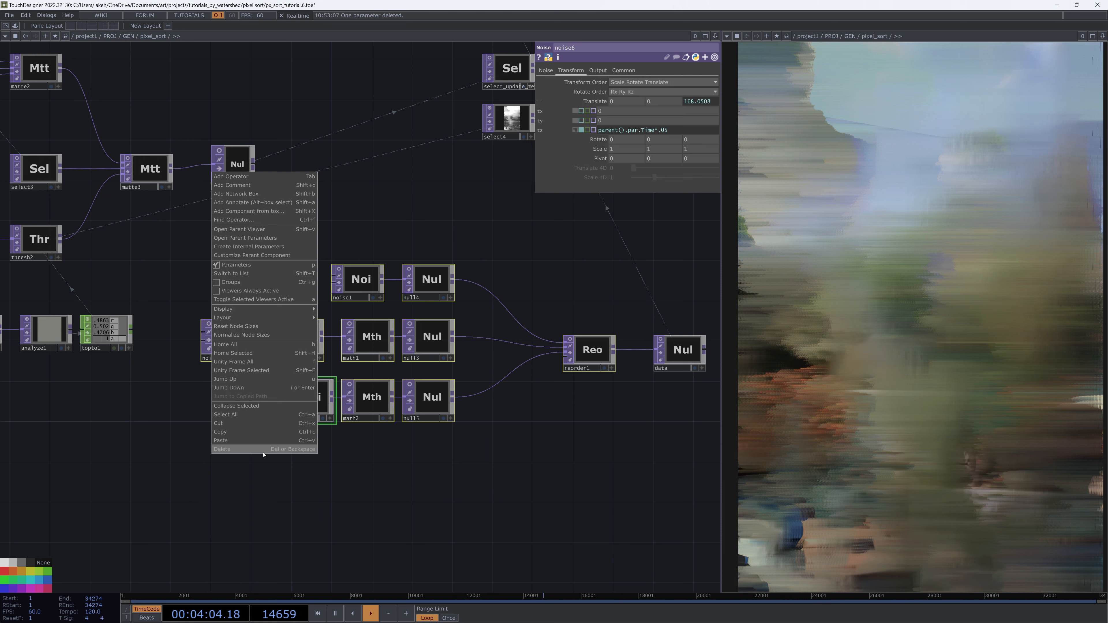
pyautogui.click(261, 406)
pyautogui.moveTo(385, 348); pyautogui.dragTo(494, 348)
pyautogui.moveTo(697, 371); pyautogui.dragTo(597, 362)
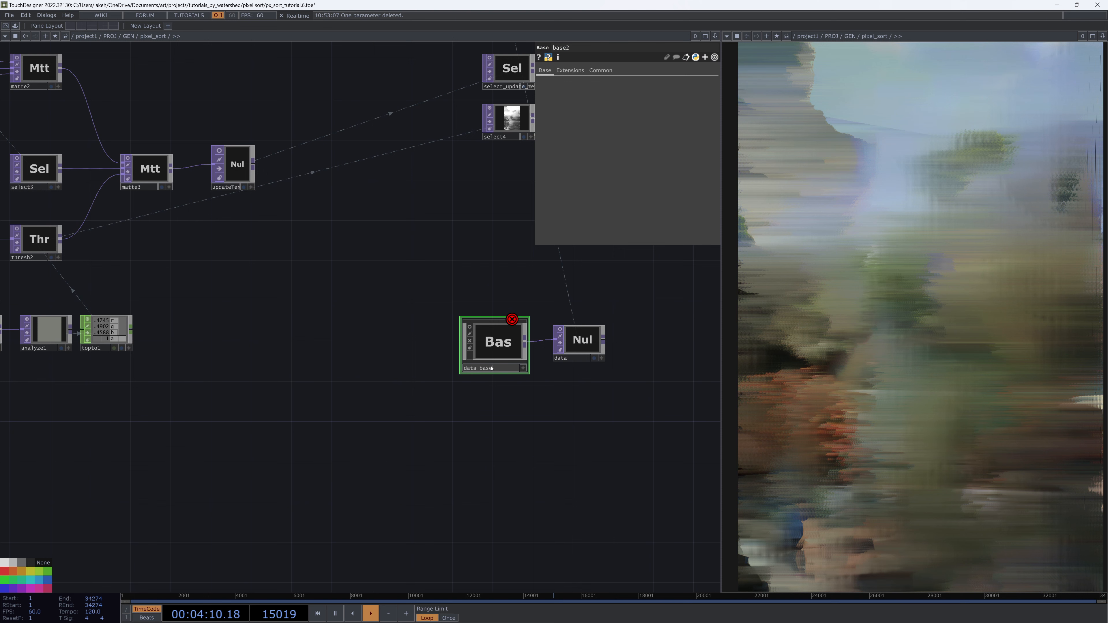
# Inside data_base, change noise6's translate Z expression to parent(2).par.time*.05
pyautogui.press('i')
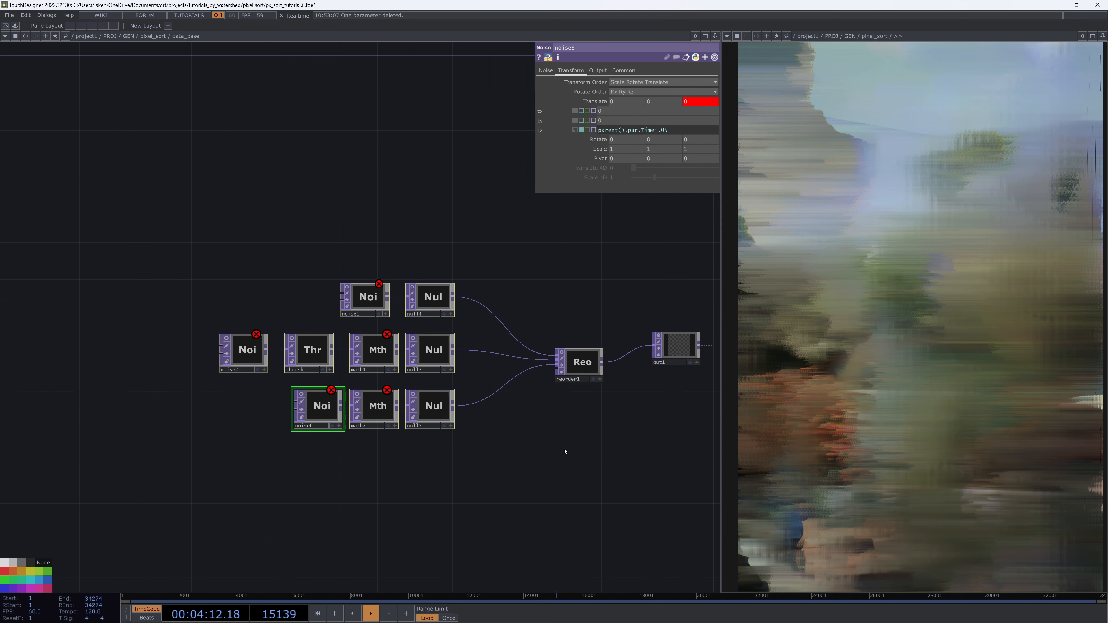
pyautogui.write('2')
pyautogui.press('Return')
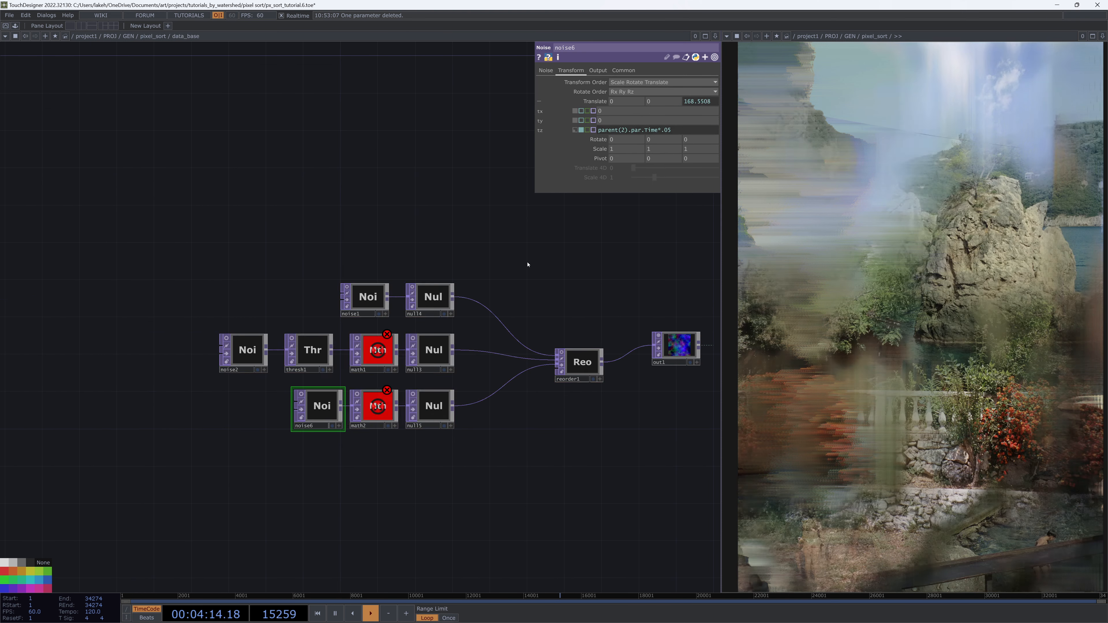
# Change math1's Multiply expression to reference parent(2).par.Updatetexweight
pyautogui.click(384, 340)
pyautogui.click(624, 94)
pyautogui.click(689, 102)
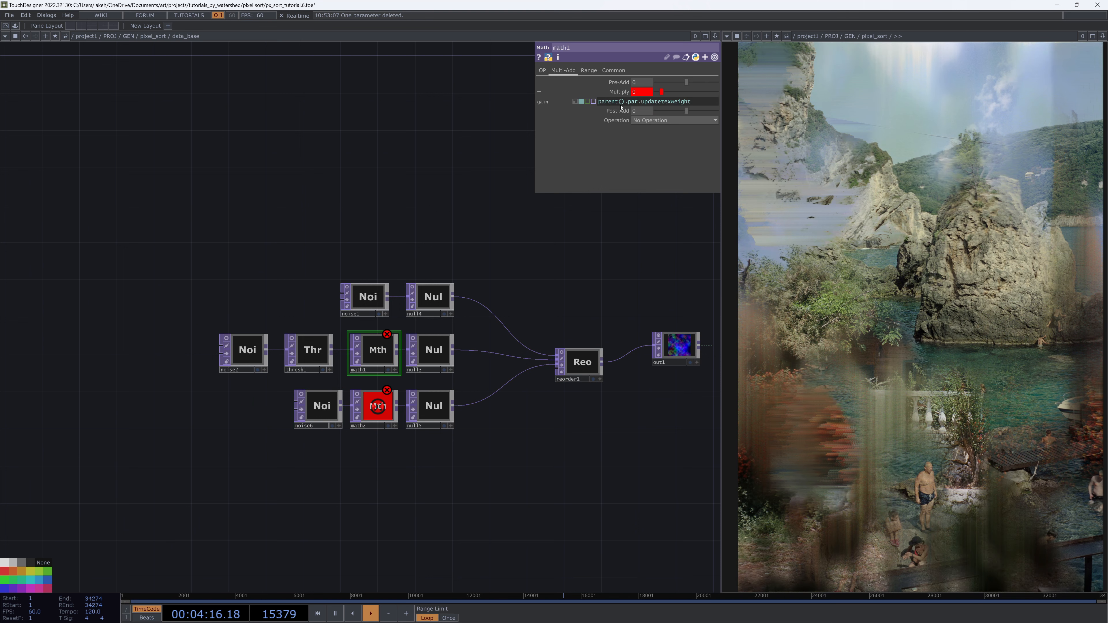
pyautogui.write('2')
pyautogui.press('Return')
# Update math2's To Range expression to use parent(2).par.Maxstepsize
pyautogui.click(386, 398)
pyautogui.click(604, 93)
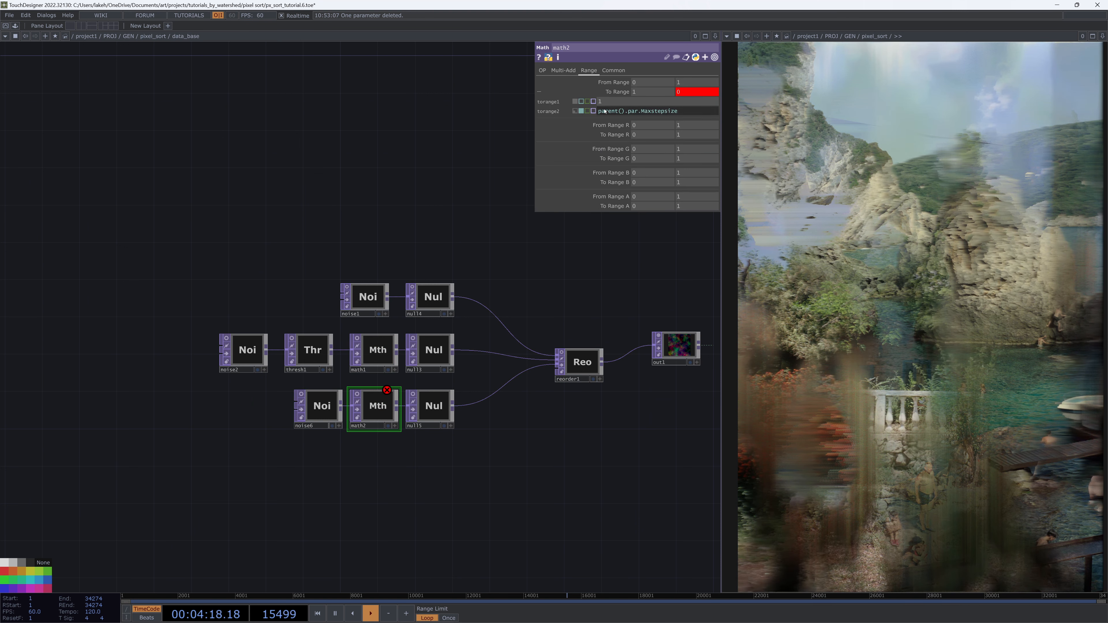
# Check noise2's Transform parameters and return to the parent network
pyautogui.click(247, 349)
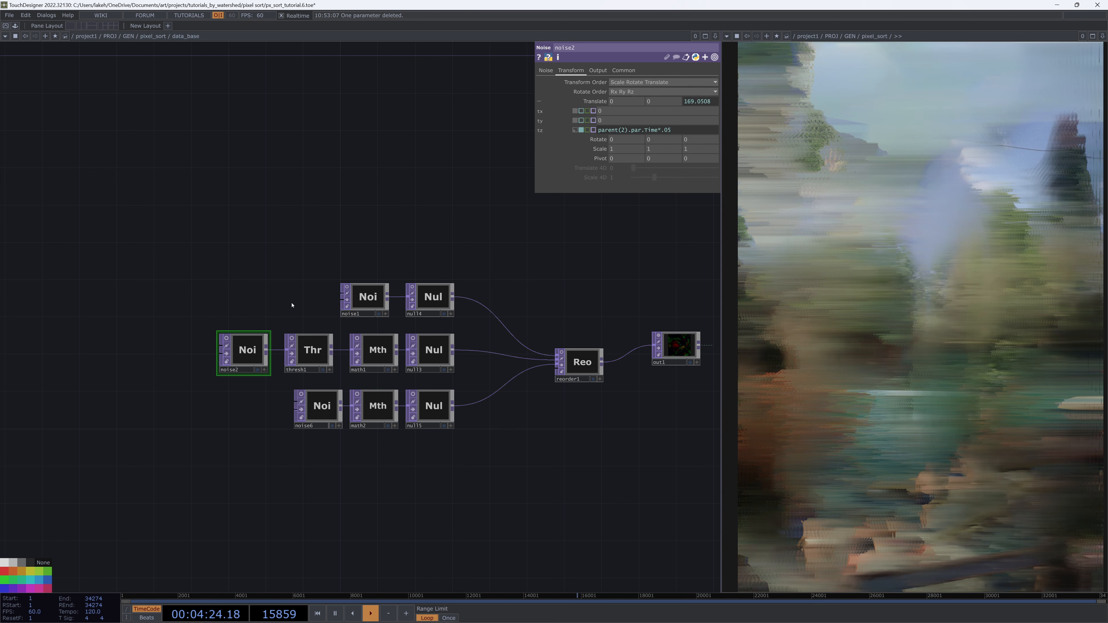
pyautogui.moveTo(674, 351); pyautogui.dragTo(640, 368)
pyautogui.moveTo(642, 256); pyautogui.dragTo(507, 275)
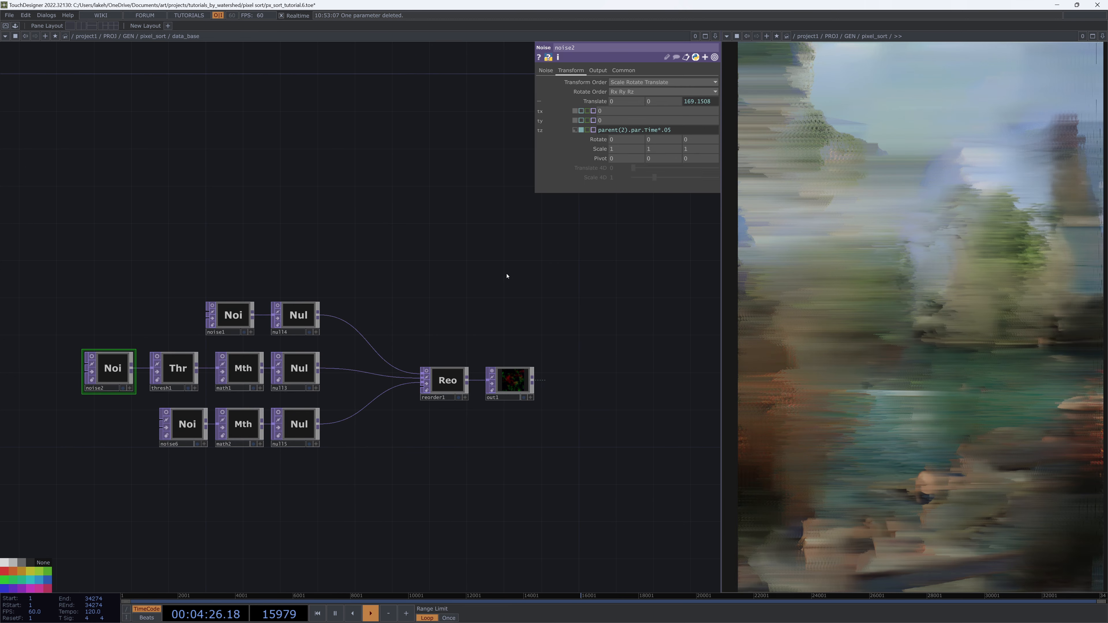
pyautogui.press('u')
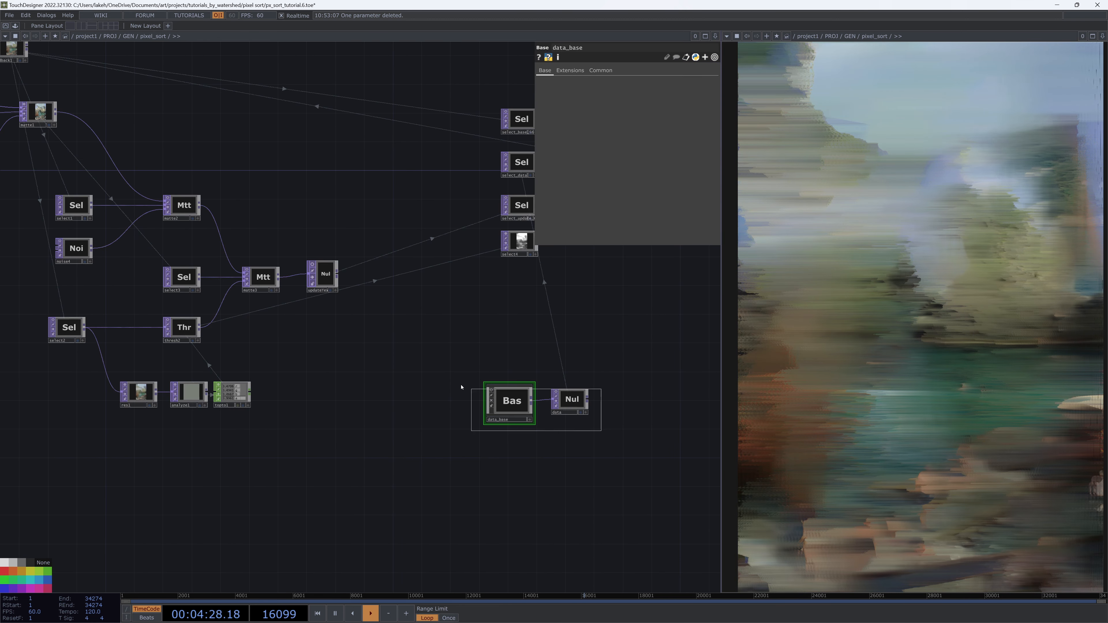
# Locate the glslmulti1 shader node and open its Common parameters
pyautogui.moveTo(497, 406); pyautogui.dragTo(425, 362)
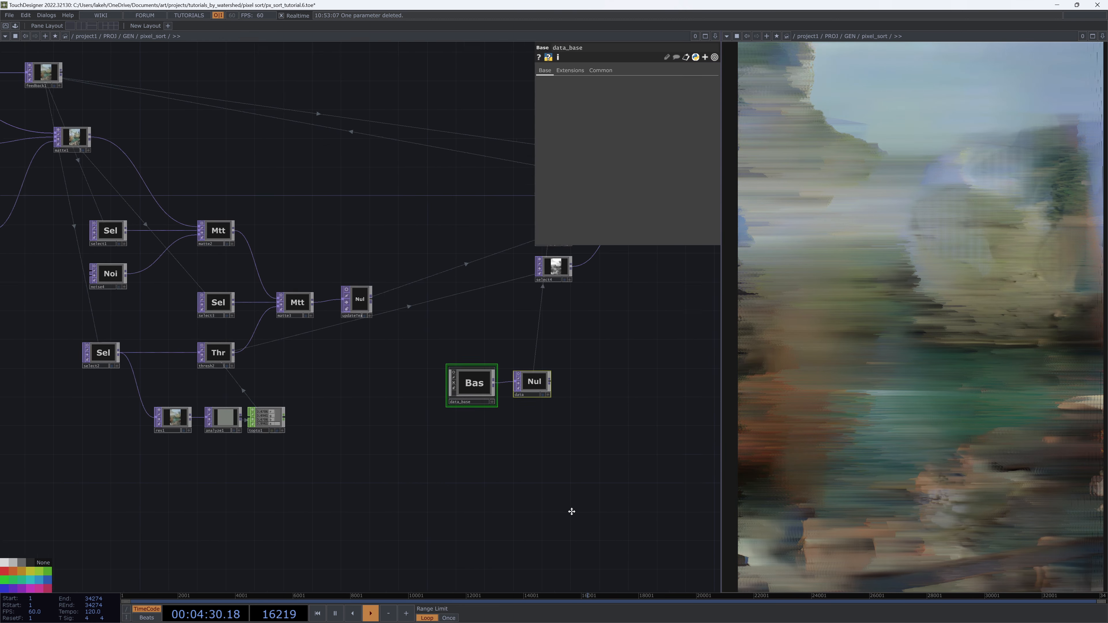
pyautogui.scroll(-4, 530, 456)
pyautogui.scroll(2, 542, 439)
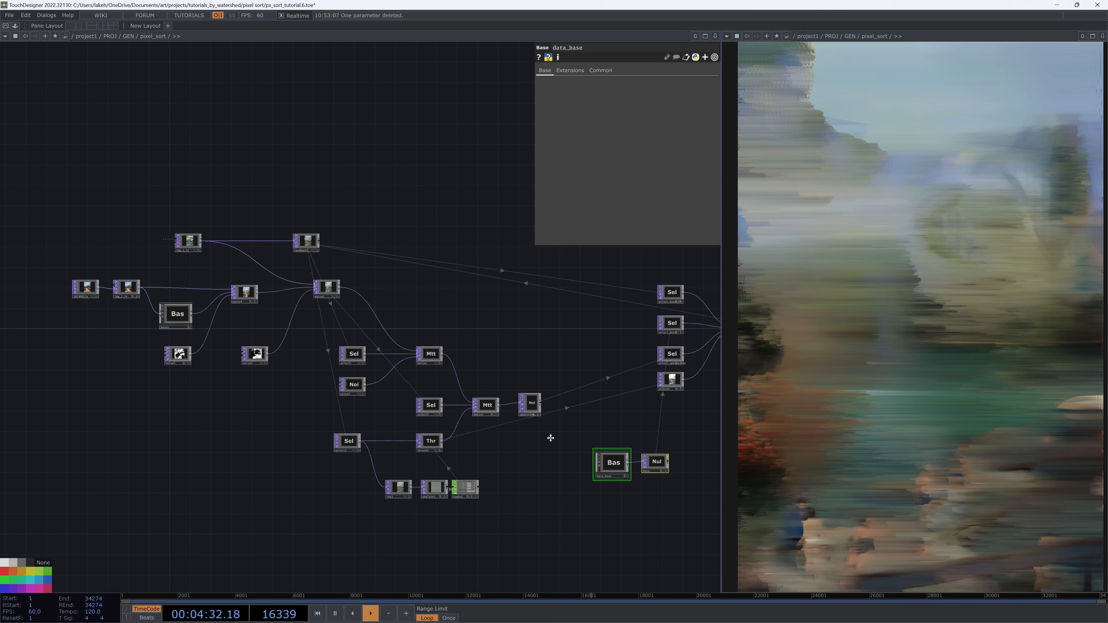
pyautogui.moveTo(691, 507); pyautogui.dragTo(547, 503)
pyautogui.moveTo(469, 466); pyautogui.dragTo(509, 421)
pyautogui.scroll(2, 662, 355)
pyautogui.moveTo(662, 355); pyautogui.dragTo(472, 426)
pyautogui.scroll(2, 475, 428)
pyautogui.scroll(-2, 417, 441)
pyautogui.scroll(-2, 463, 429)
pyautogui.scroll(-2, 452, 441)
pyautogui.scroll(3, 468, 423)
pyautogui.moveTo(467, 373); pyautogui.dragTo(465, 425)
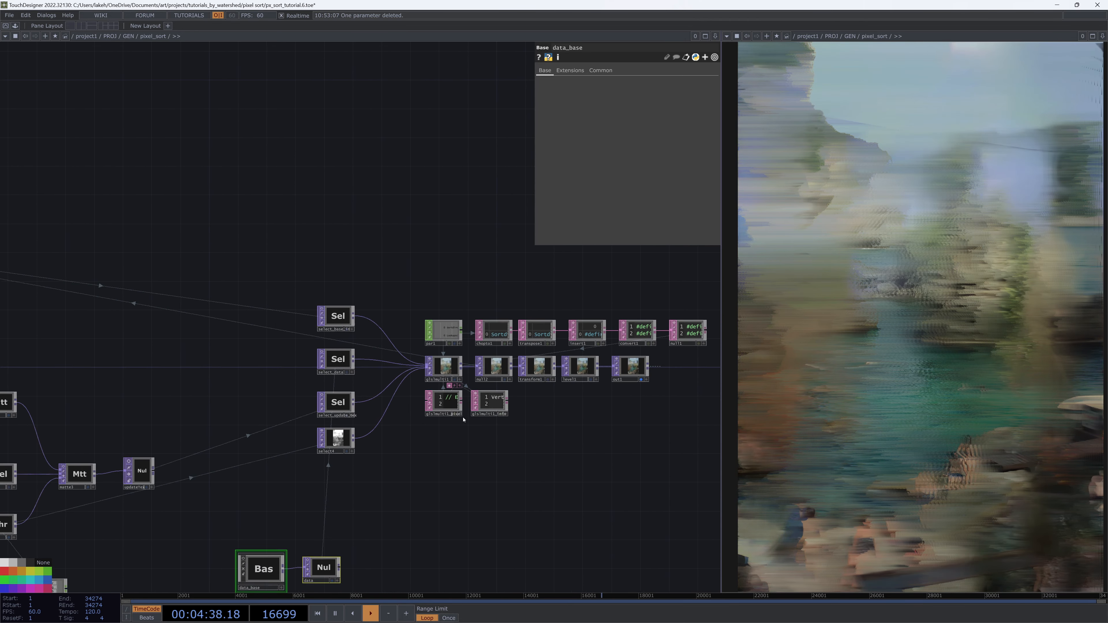
pyautogui.click(444, 373)
pyautogui.click(699, 71)
pyautogui.moveTo(447, 151); pyautogui.dragTo(353, 144)
pyautogui.rightClick(305, 208)
pyautogui.press('Escape')
# Switch glslmulti1's Output Resolution to Custom Resolution and back to Use Input
pyautogui.click(613, 83)
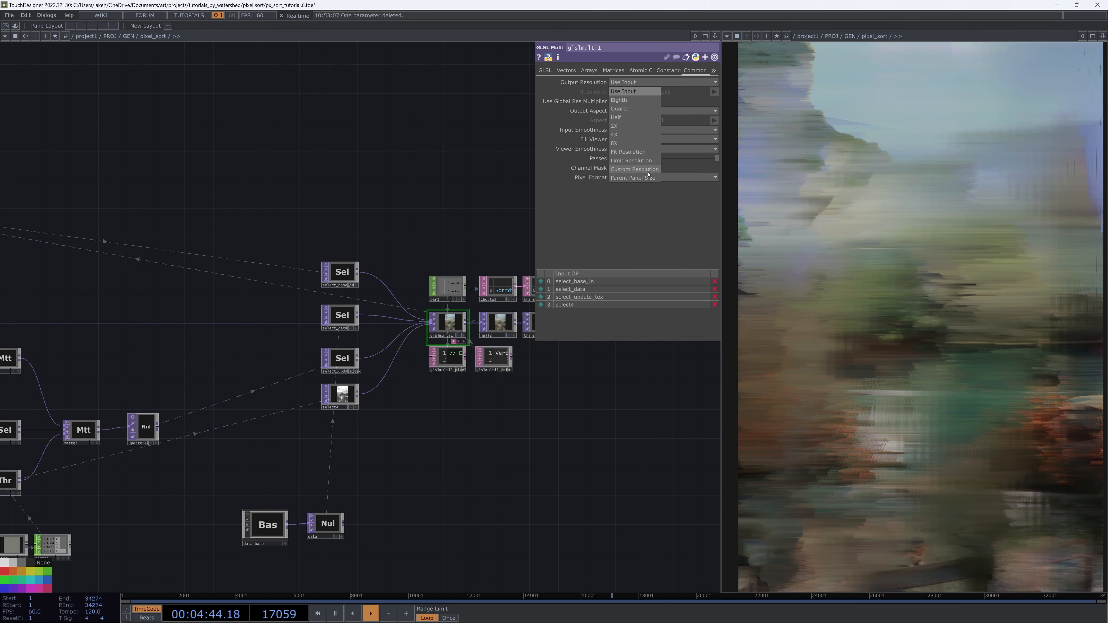
pyautogui.click(635, 169)
pyautogui.click(587, 82)
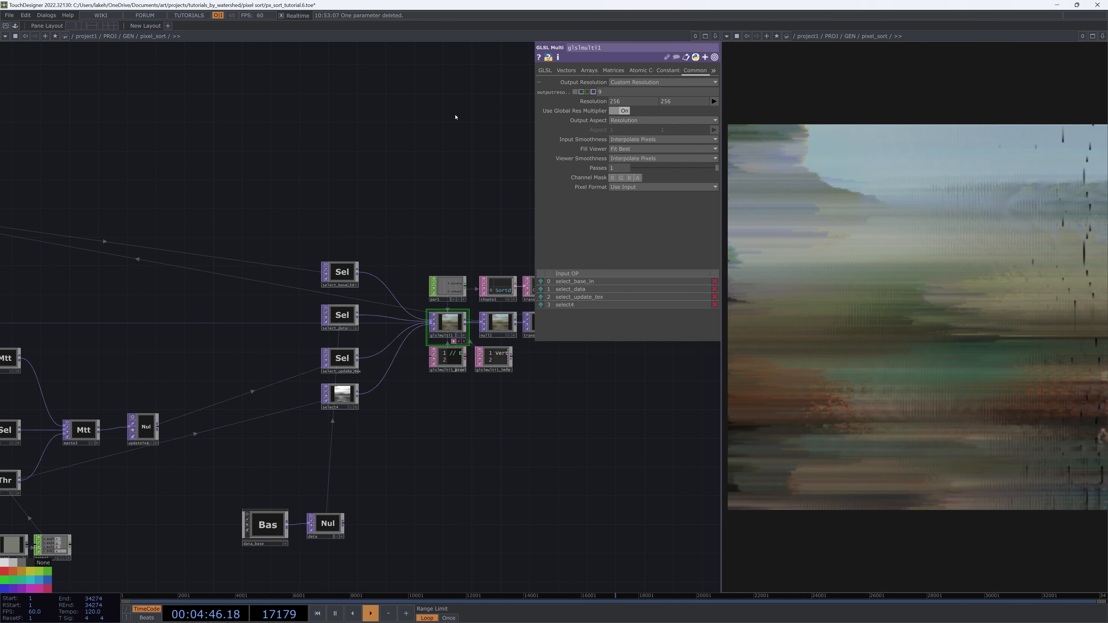
pyautogui.click(651, 83)
pyautogui.click(635, 93)
# Set glslmulti1's Output Resolution to Custom Resolution with a resolution of 1920 by 1280
pyautogui.moveTo(460, 191); pyautogui.dragTo(407, 205)
pyautogui.click(628, 83)
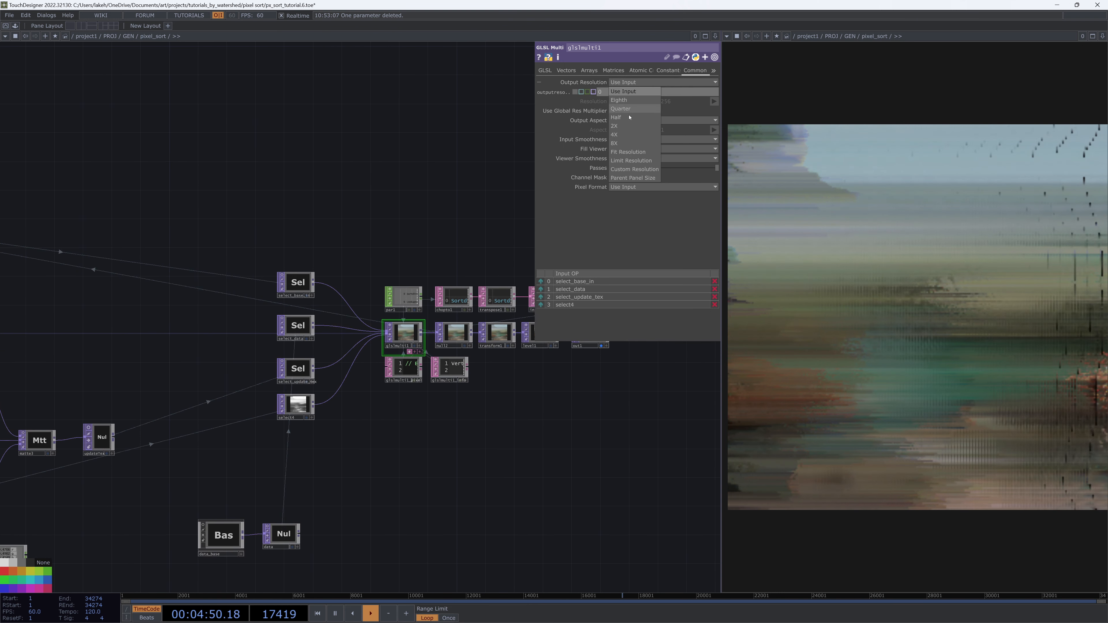
pyautogui.click(635, 169)
pyautogui.moveTo(511, 151); pyautogui.dragTo(524, 185)
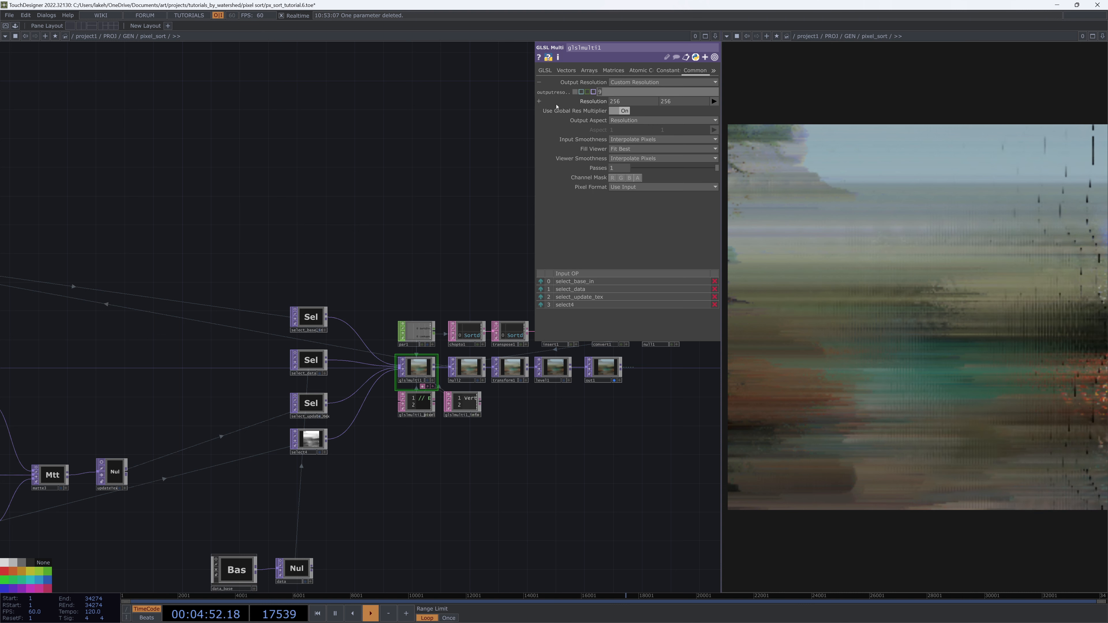
pyautogui.write('1920')
pyautogui.press('Tab')
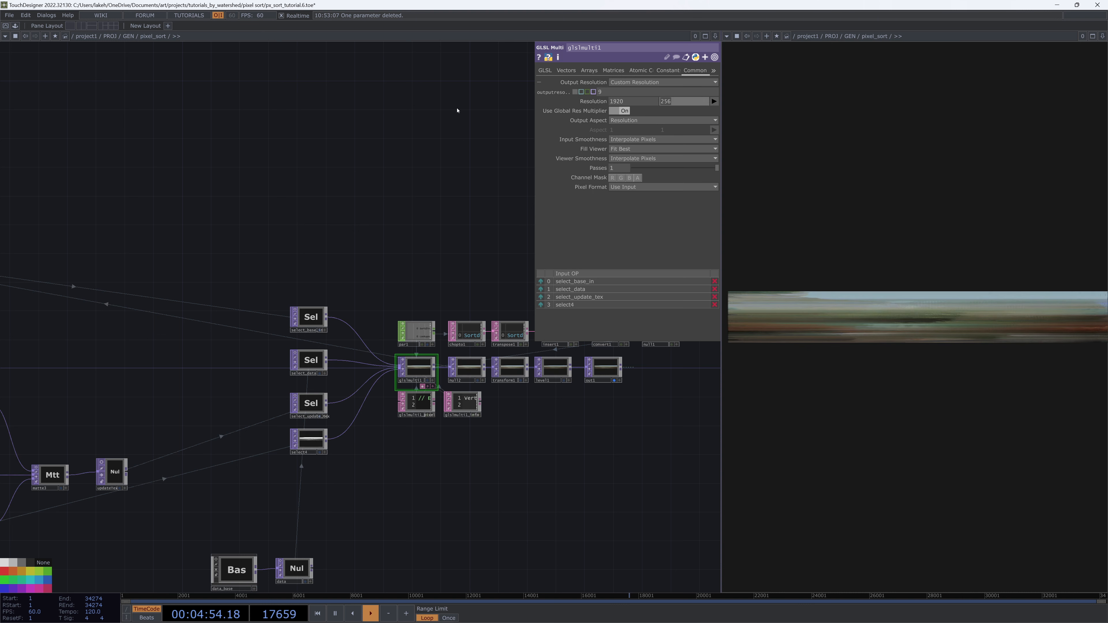
pyautogui.write('1280')
pyautogui.press('Tab')
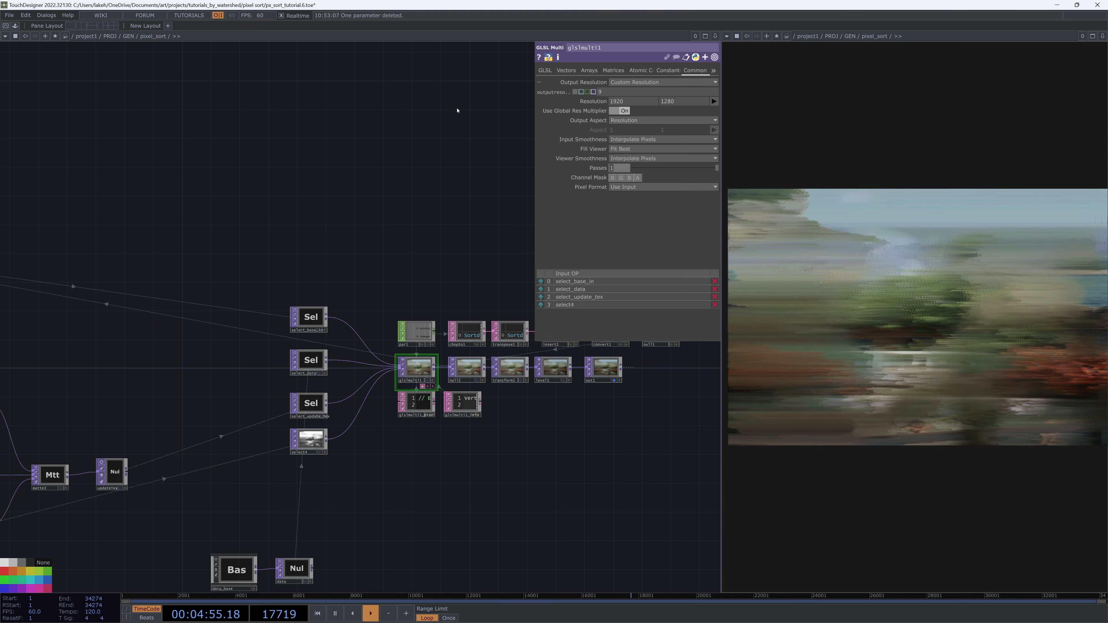
# Open the Component Editor for pixel_sort and add a Resolution custom parameter to its Custom page
pyautogui.rightClick(268, 174)
pyautogui.click(305, 161)
pyautogui.moveTo(299, 43); pyautogui.dragTo(212, 205)
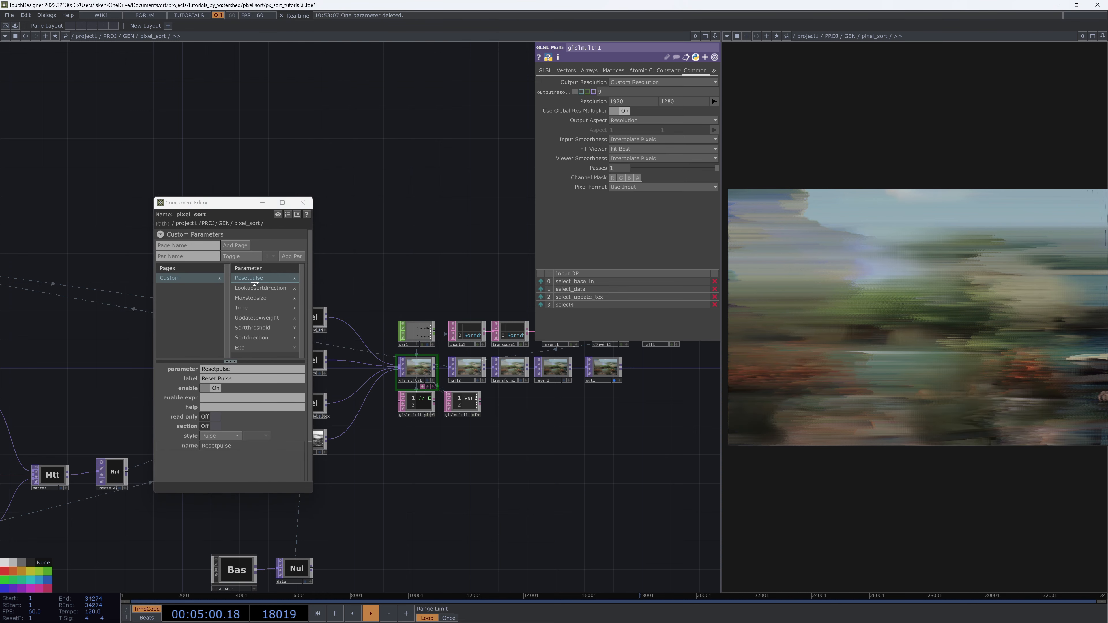
pyautogui.moveTo(254, 283); pyautogui.dragTo(255, 284)
pyautogui.click(283, 310)
pyautogui.moveTo(226, 205); pyautogui.dragTo(144, 105)
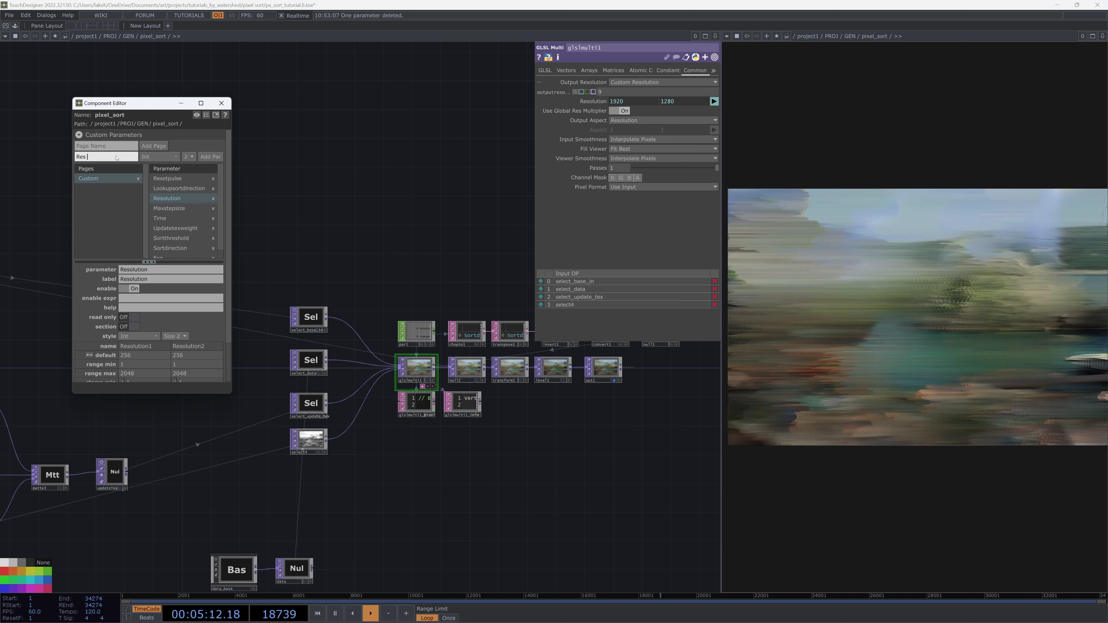
# Add a Toggle custom parameter named Res from Input, then open pixel_sort's parameters to view the custom page
pyautogui.click(142, 159)
pyautogui.click(225, 184)
pyautogui.click(210, 156)
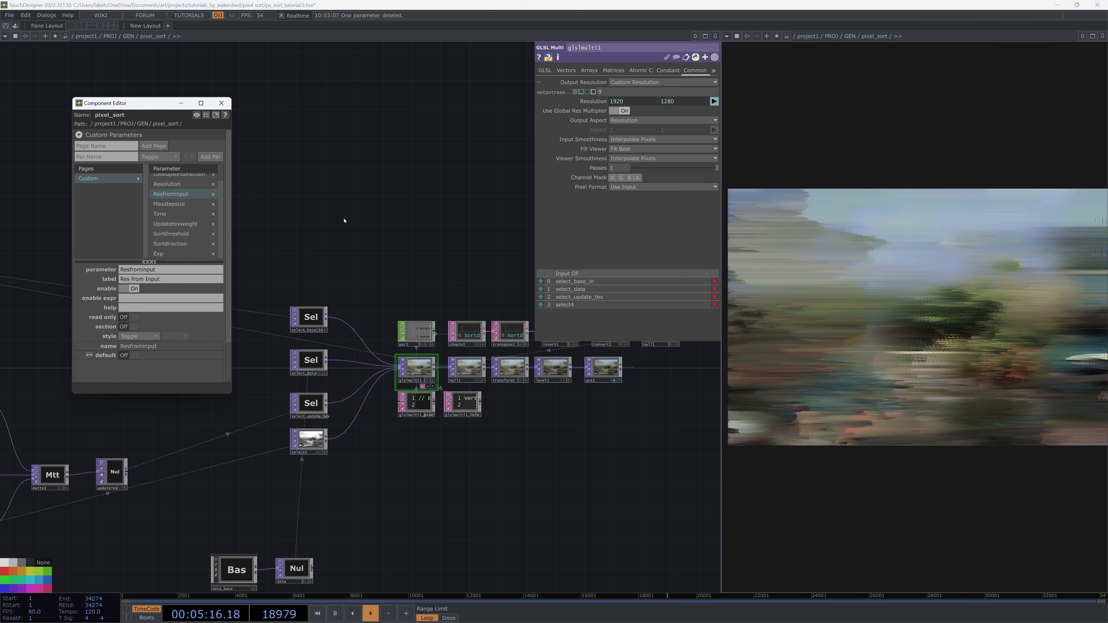
pyautogui.rightClick(321, 88)
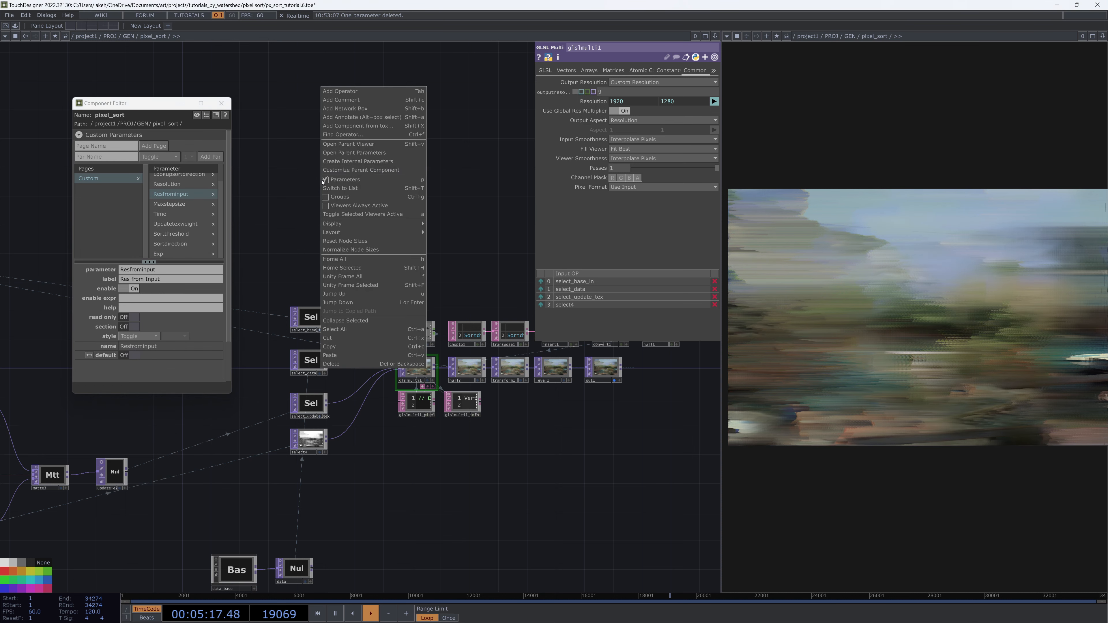
pyautogui.click(374, 152)
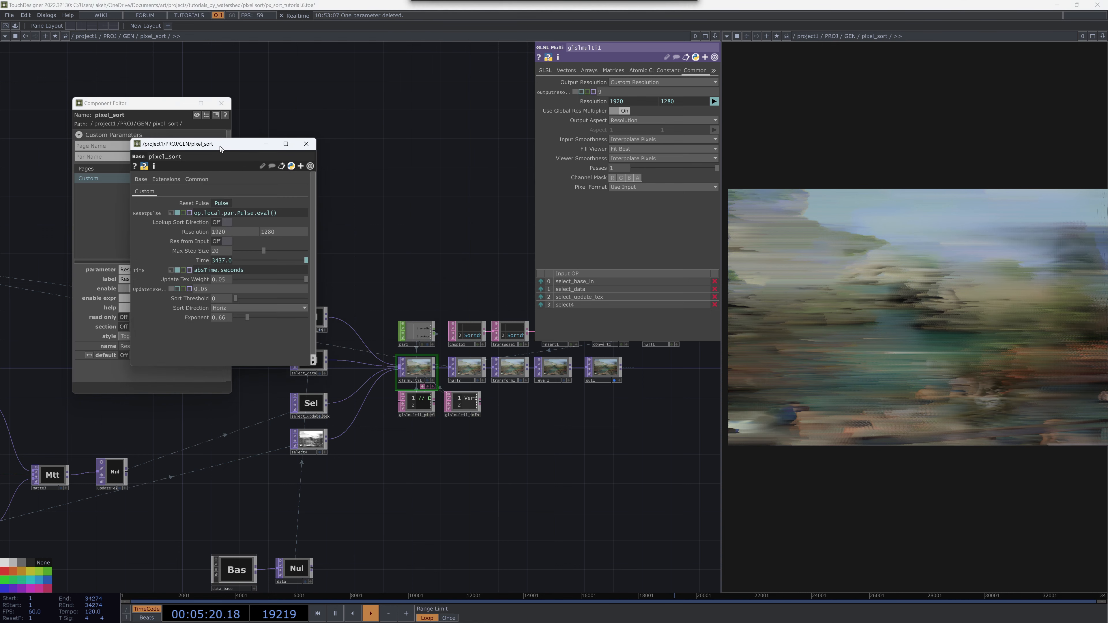